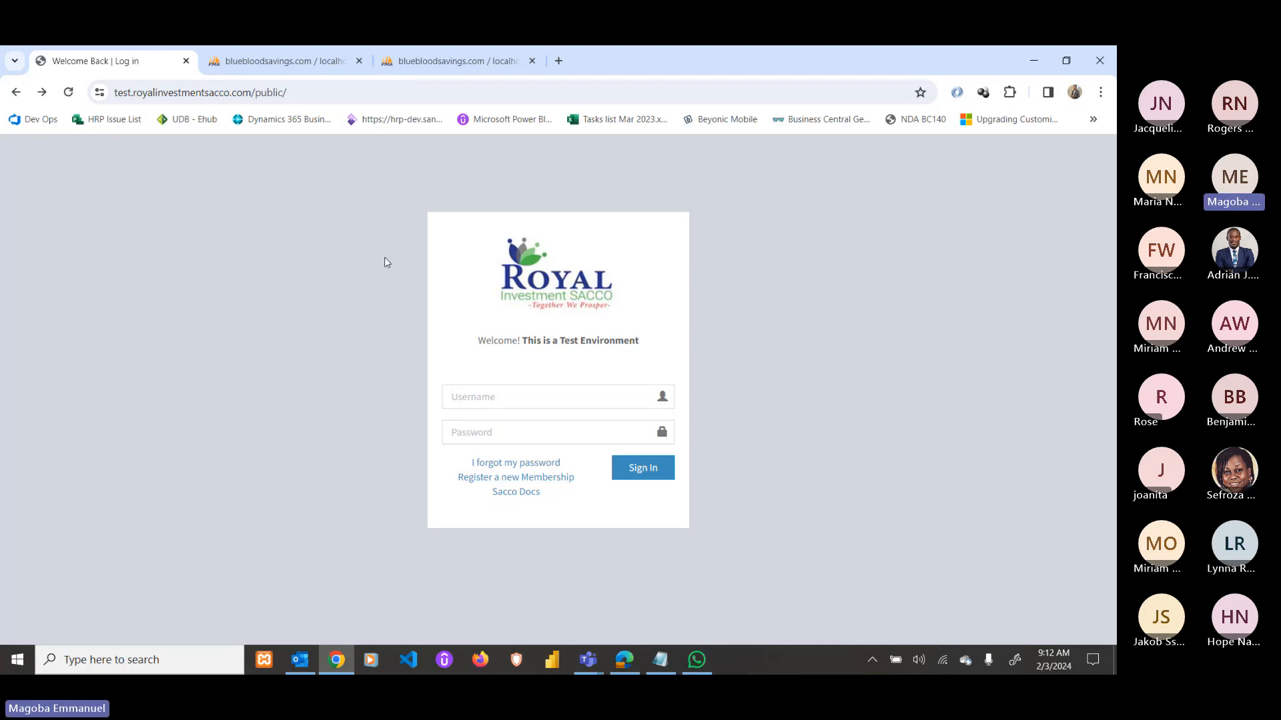
Strip the test prefix and /public/ path from the address to load the live site's bare domain.
{"action": "double_click", "coordinate": [125, 94]}
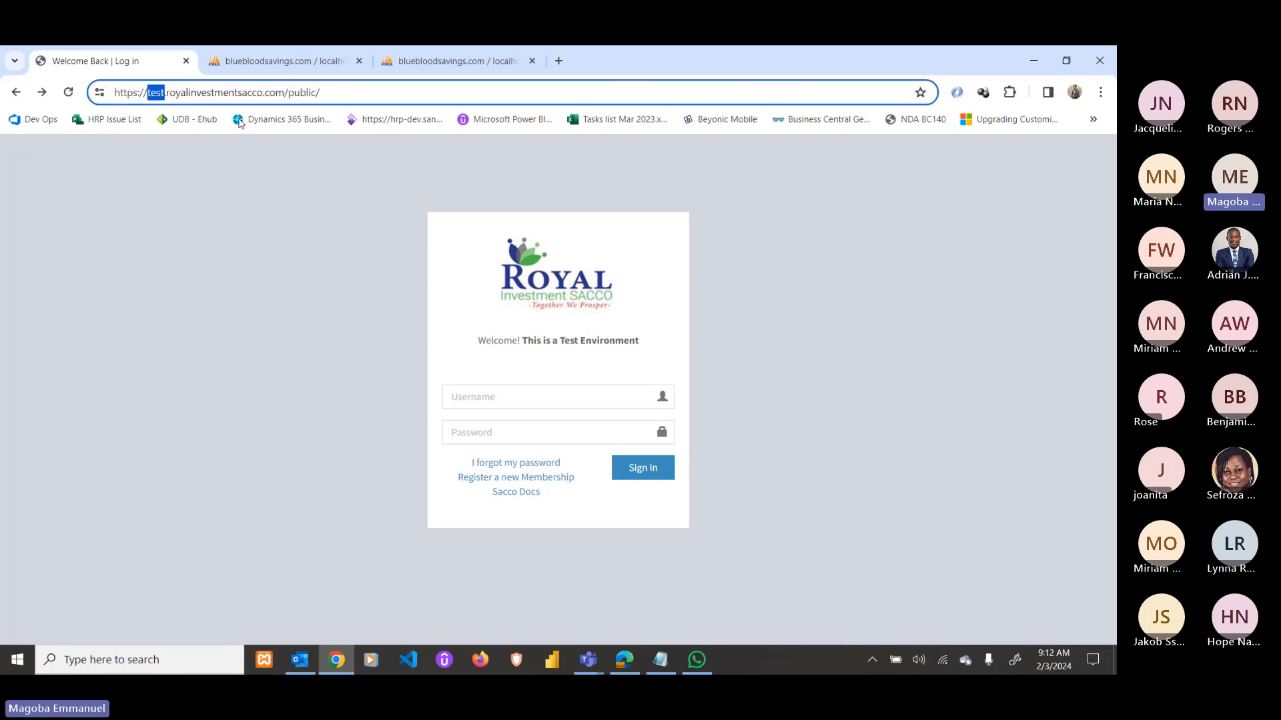
{"action": "key", "text": "BackSpace"}
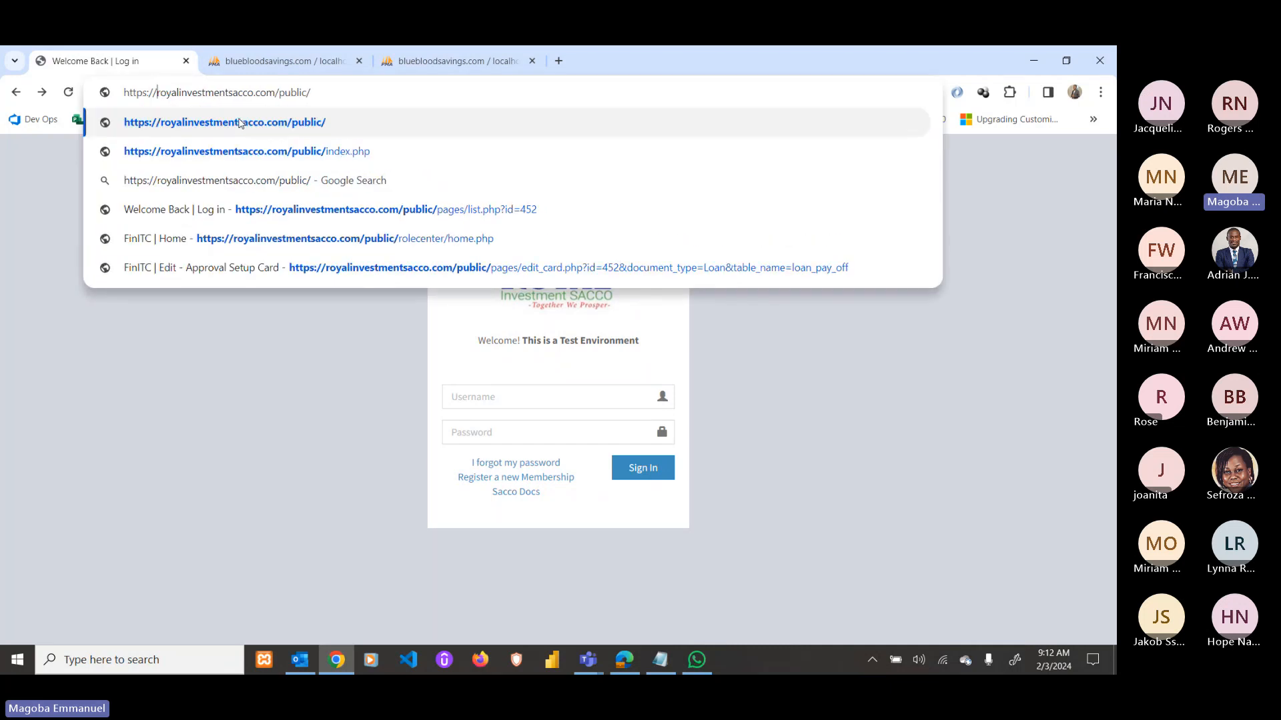
{"action": "left_click", "coordinate": [240, 123]}
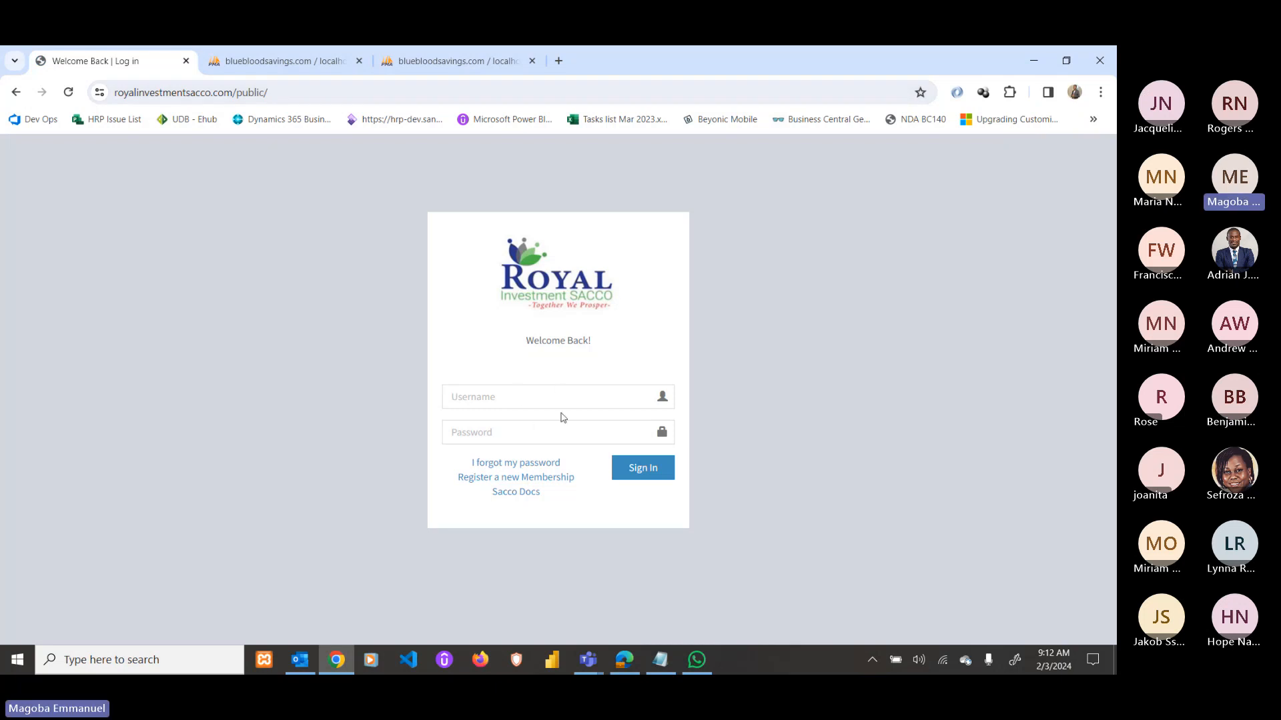
{"action": "left_click_drag", "start_coordinate": [268, 93], "coordinate": [229, 105]}
{"action": "key", "text": "BackSpace"}
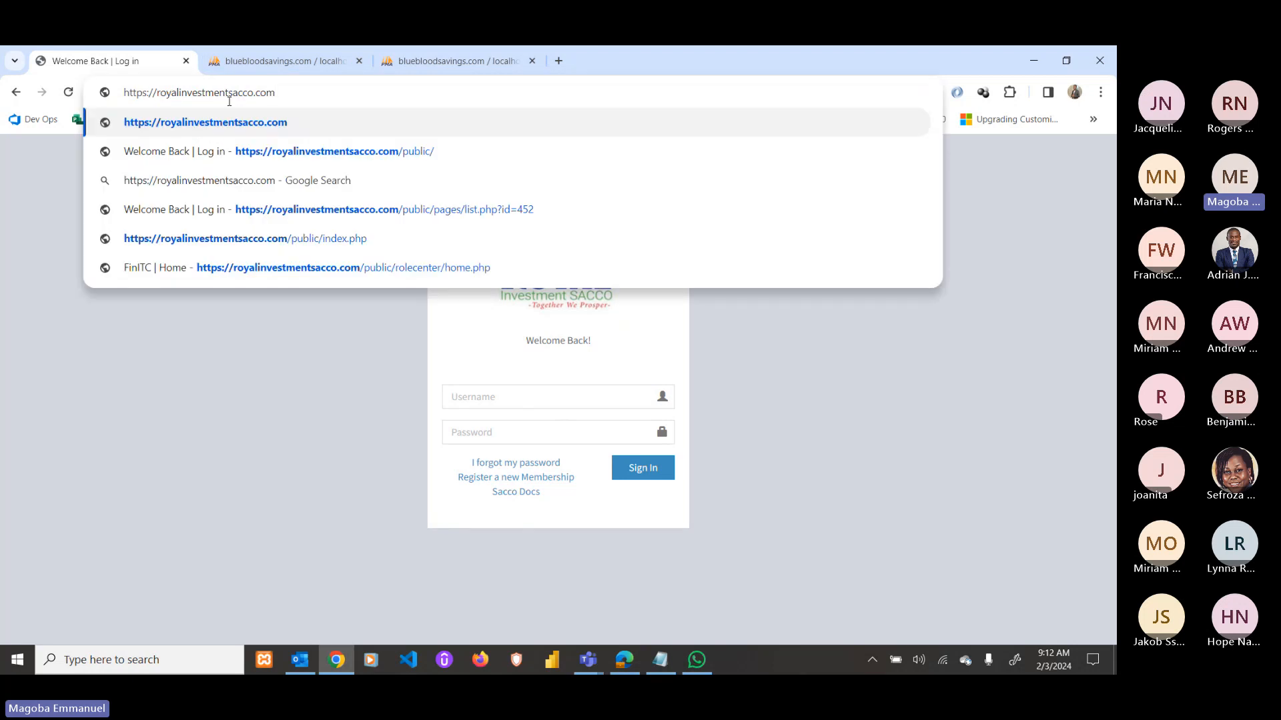
{"action": "key", "text": "Return"}
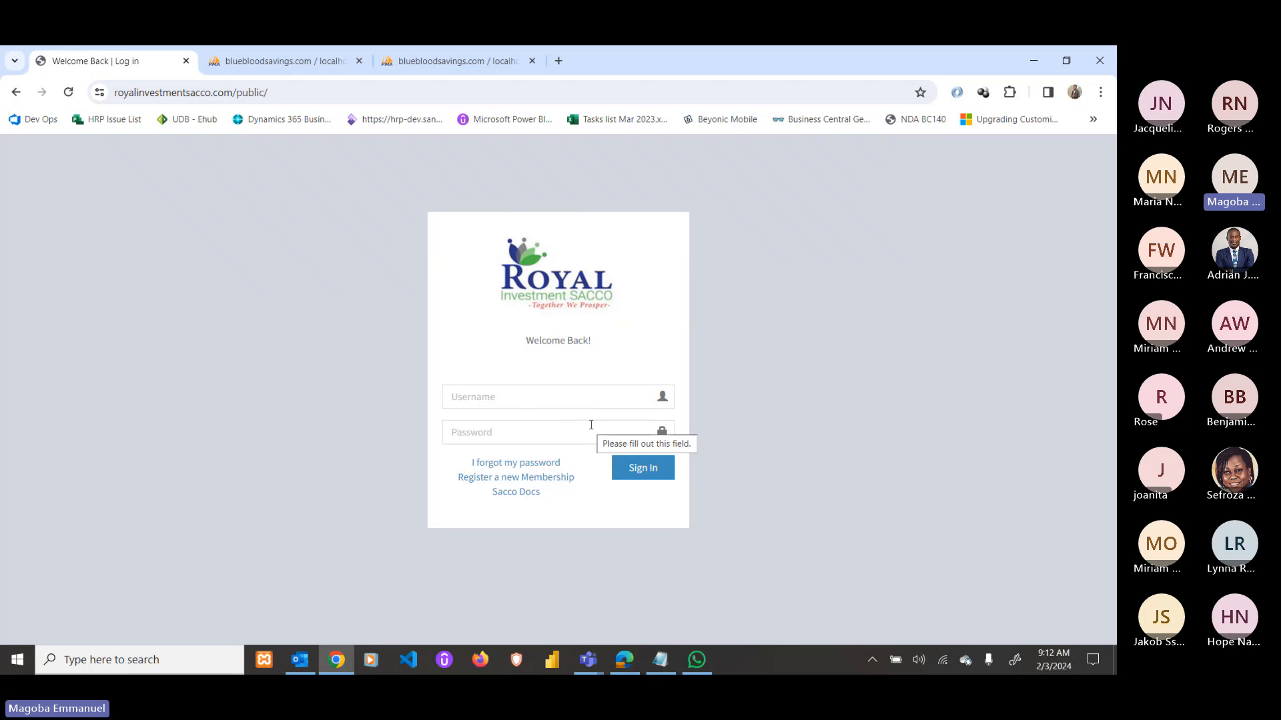
Put the 'test.' prefix back before the domain to load the test environment sign-in page.
{"action": "left_click", "coordinate": [116, 97]}
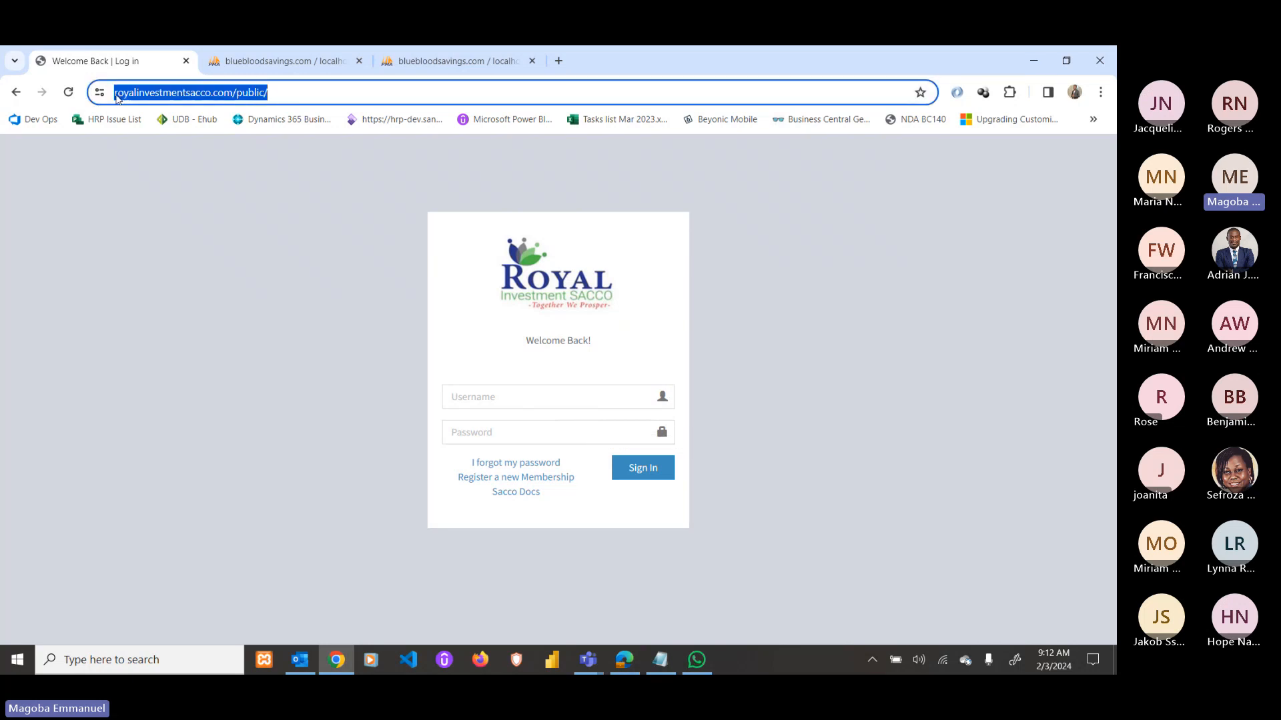
{"action": "left_click", "coordinate": [117, 97]}
{"action": "type", "text": "ttps://t"}
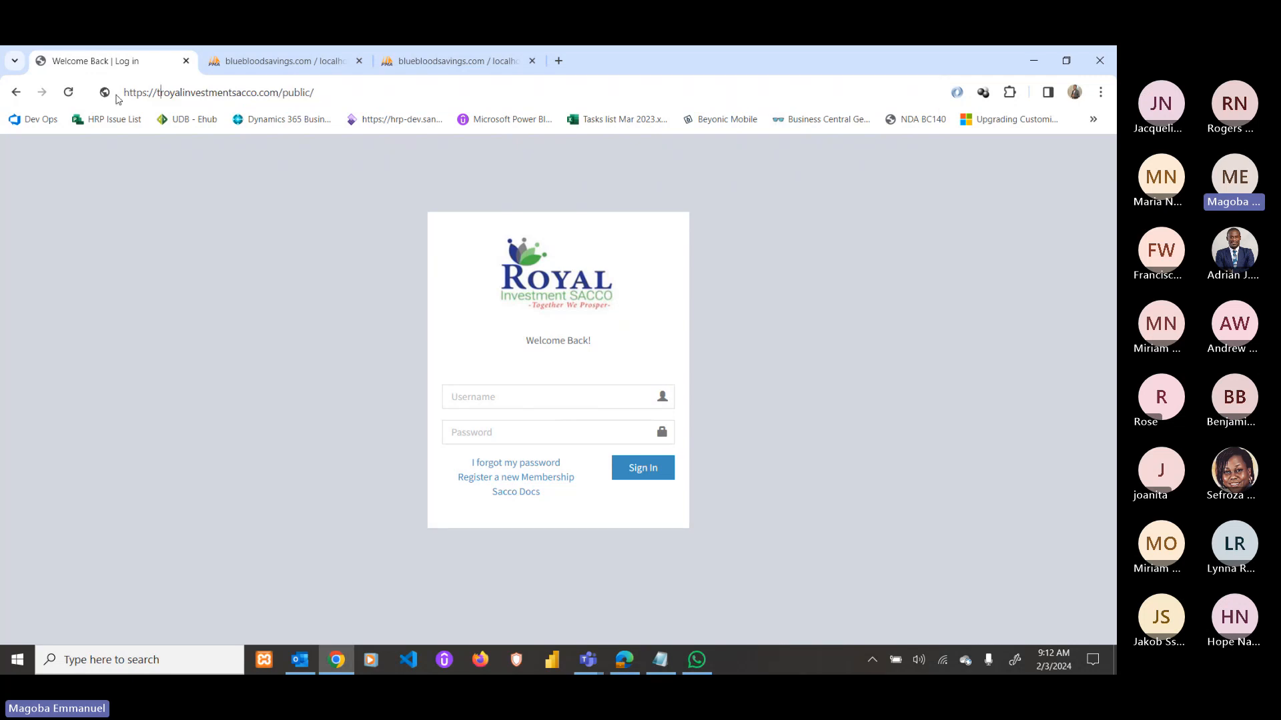
{"action": "type", "text": "est."}
{"action": "key", "text": "Return"}
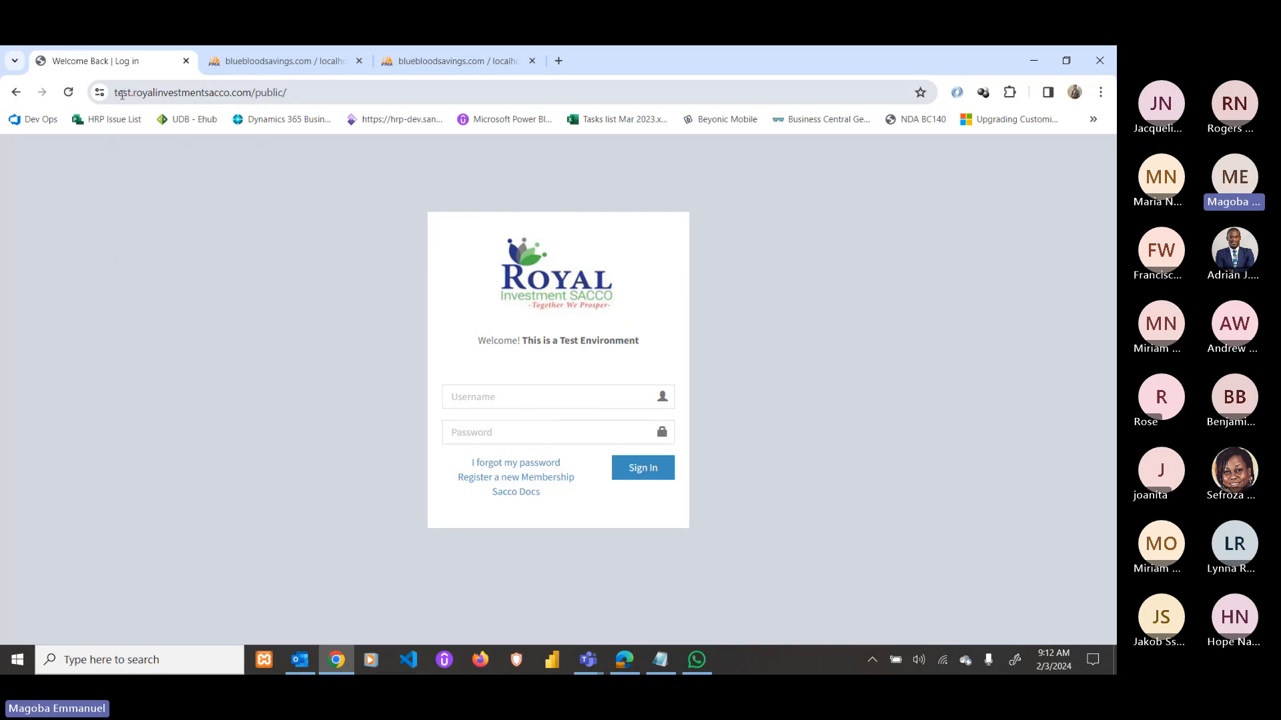
Highlight 'test' in the site address and the This is a Test Environment notice.
{"action": "left_click", "coordinate": [122, 93]}
{"action": "double_click", "coordinate": [155, 94]}
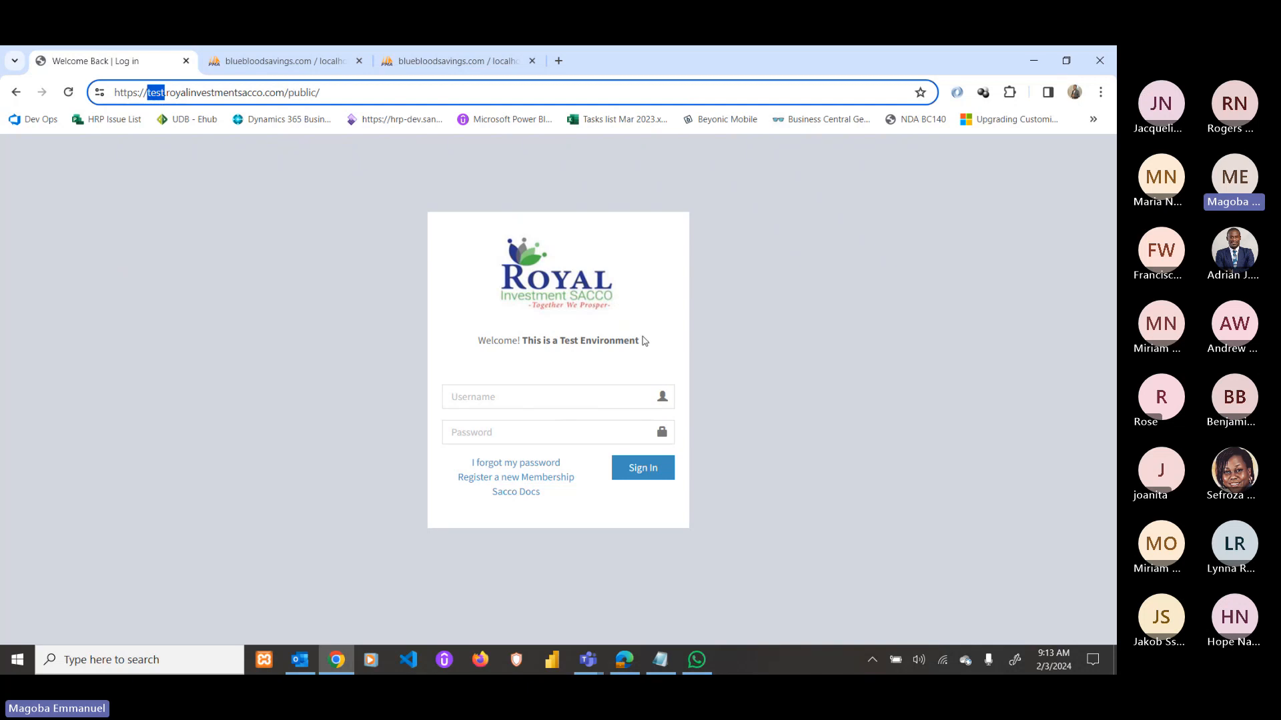
{"action": "left_click_drag", "start_coordinate": [644, 341], "coordinate": [524, 346]}
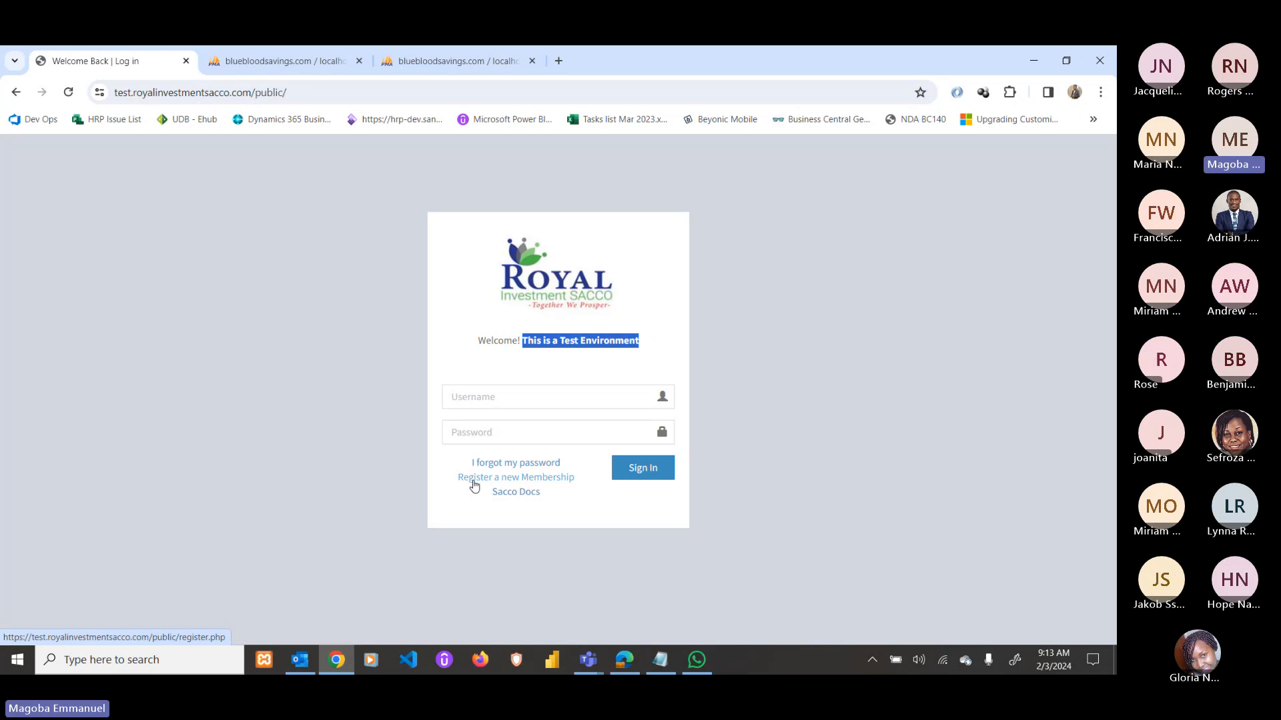
Open Sacco Docs in a new tab and go to its Introduction section.
{"action": "right_click", "coordinate": [521, 496]}
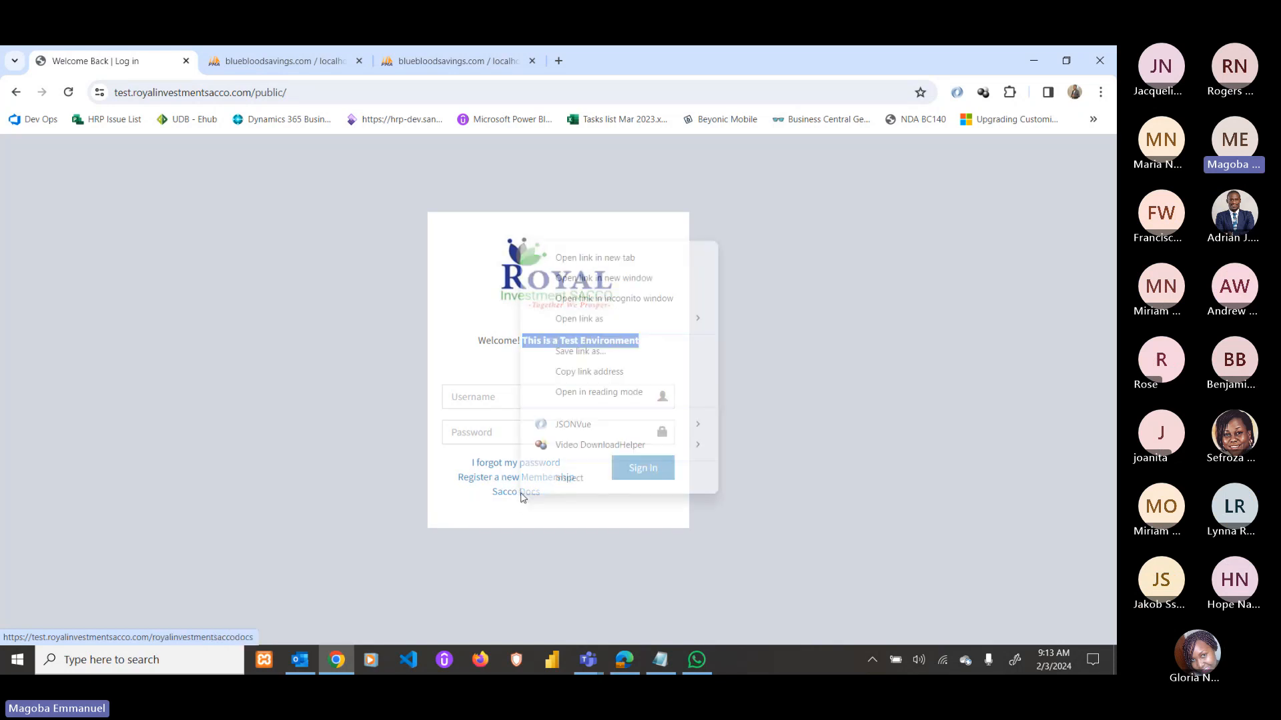
{"action": "left_click", "coordinate": [598, 259]}
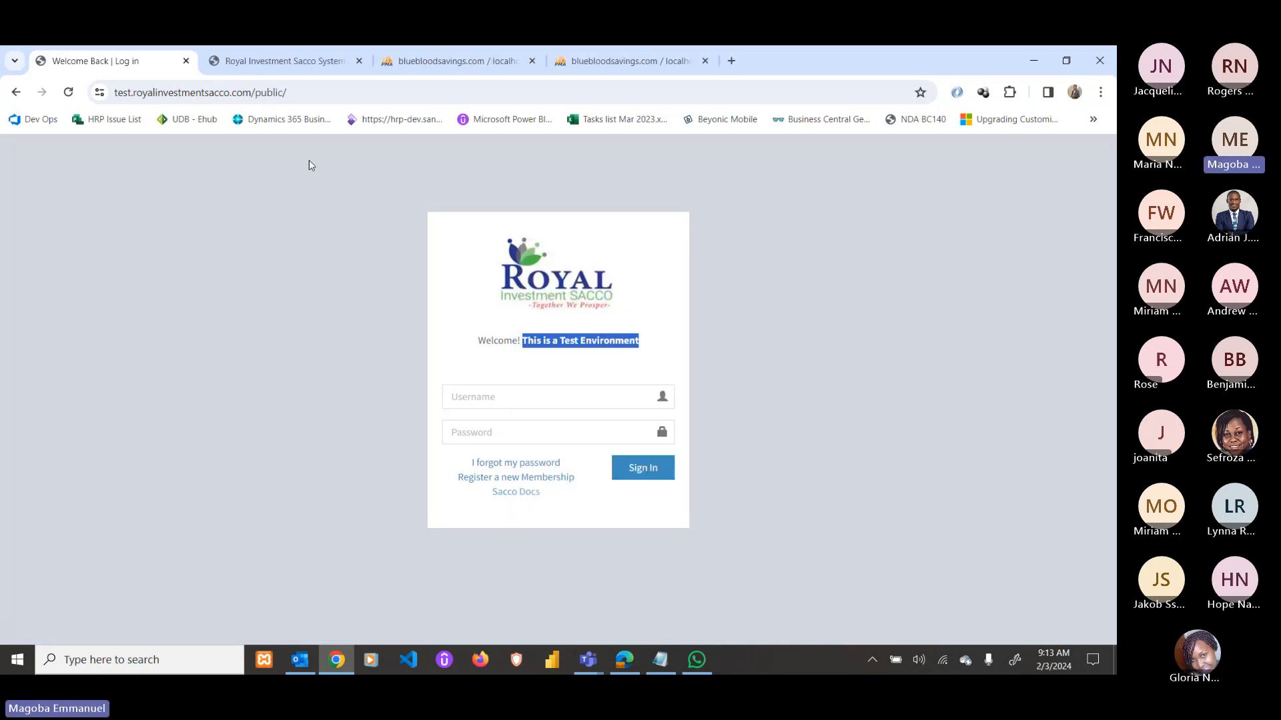
{"action": "left_click", "coordinate": [311, 65]}
{"action": "scroll", "coordinate": [627, 360], "scroll_direction": "down", "scroll_amount": 6}
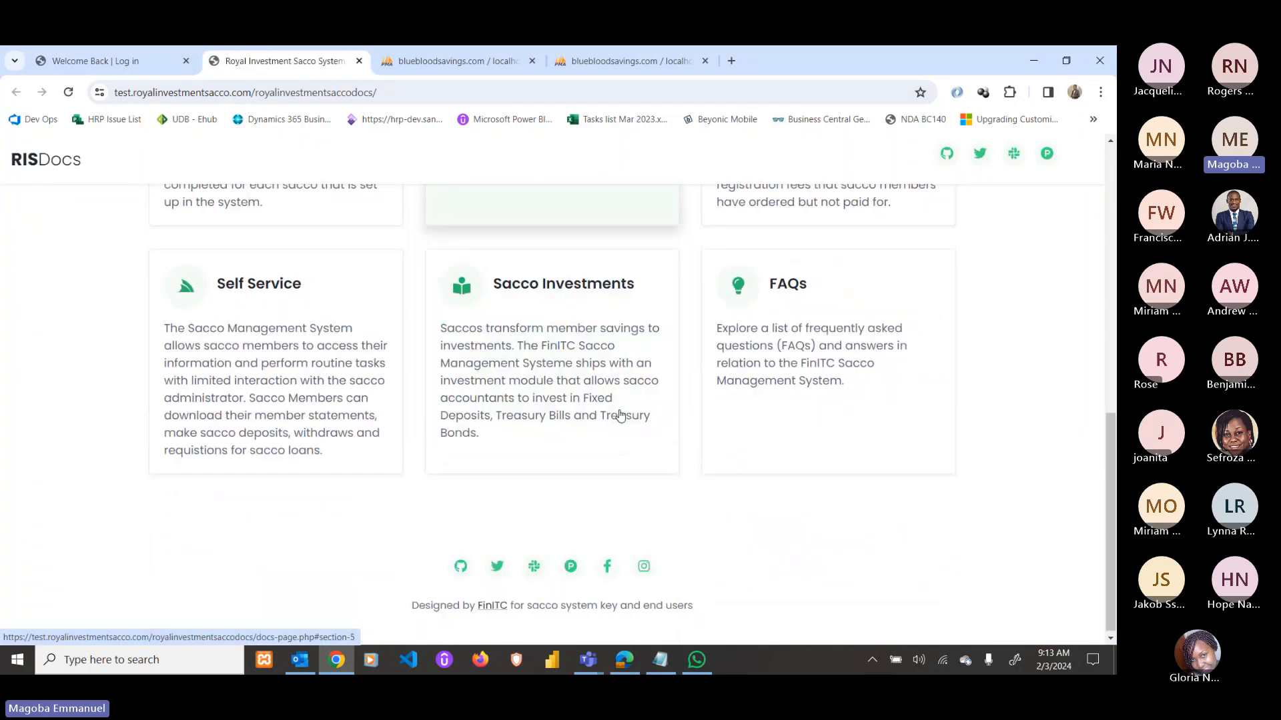
{"action": "scroll", "coordinate": [621, 415], "scroll_direction": "up", "scroll_amount": 5}
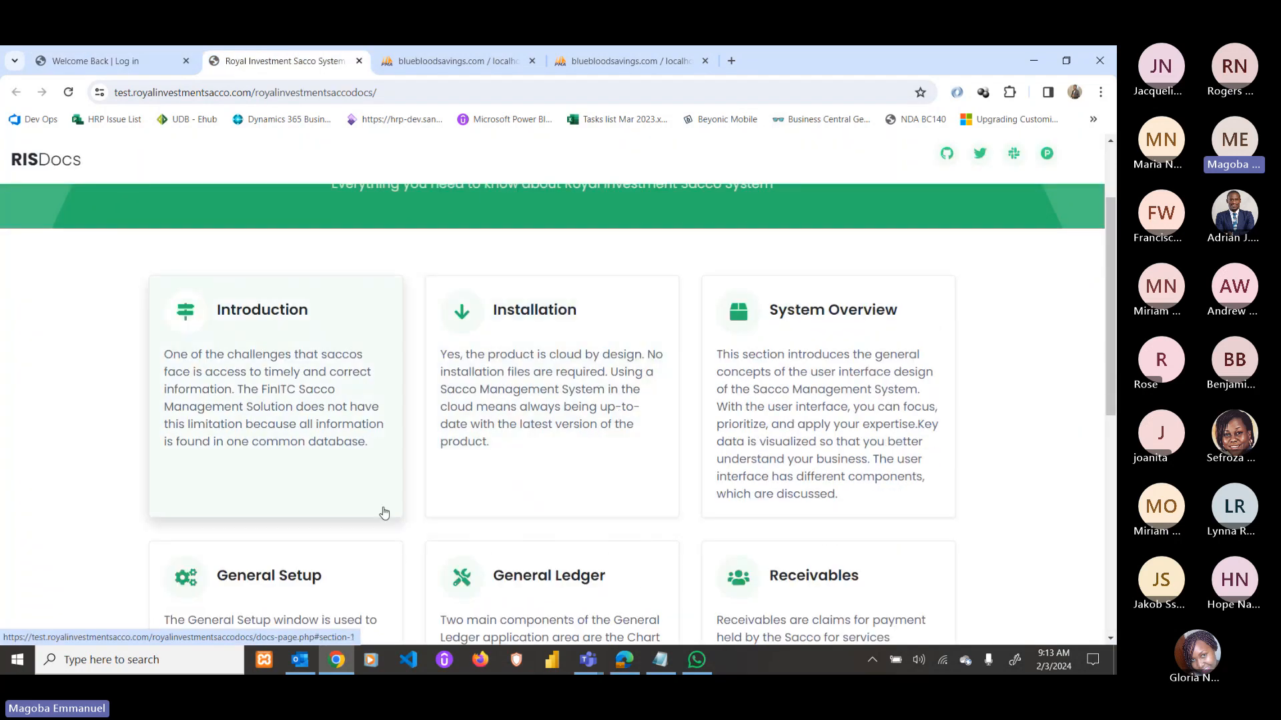
{"action": "left_click", "coordinate": [329, 394]}
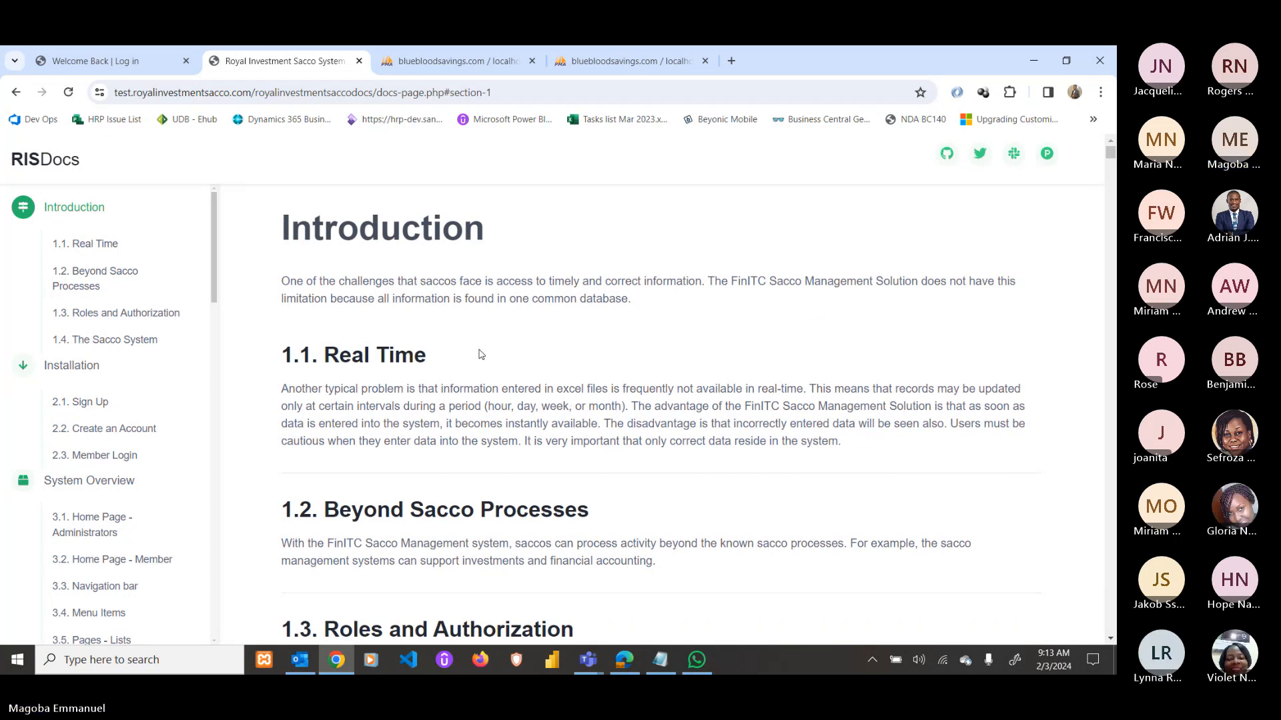
Scroll through sections 1.1–1.4, including Roles and Authorization, down to Installation's 2.1 Sign Up.
{"action": "scroll", "coordinate": [482, 354], "scroll_direction": "down", "scroll_amount": 1}
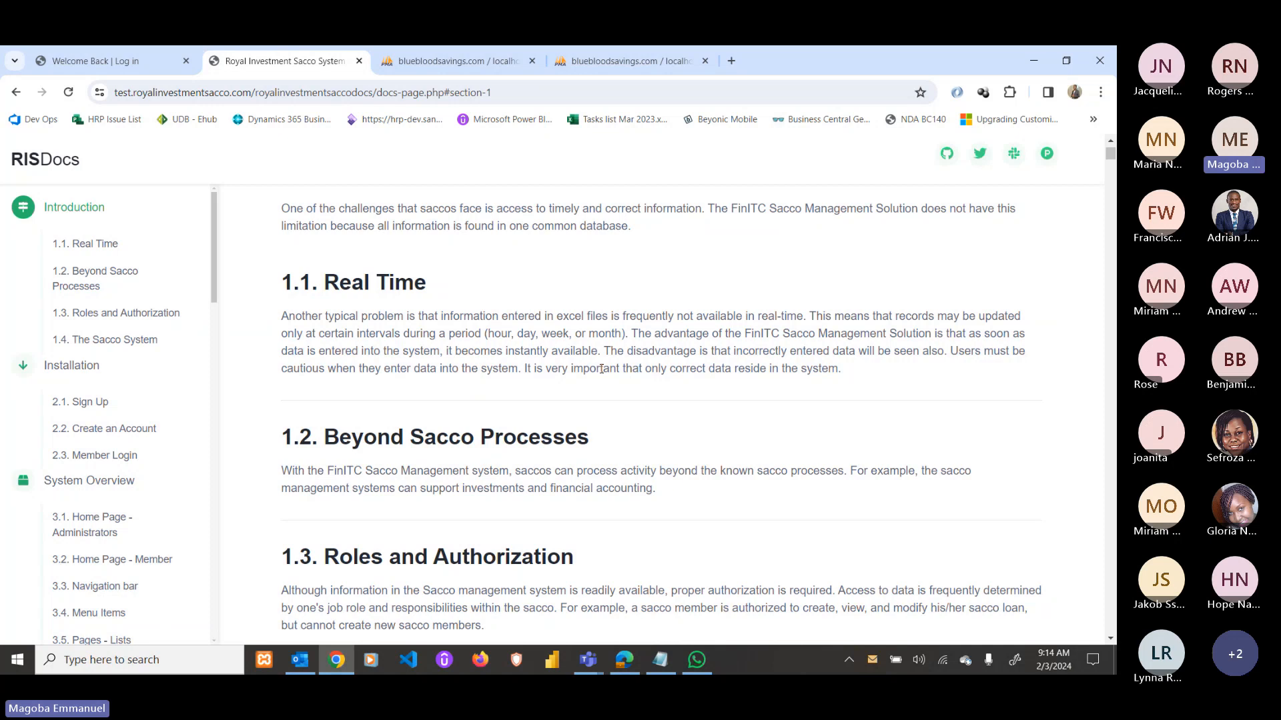
{"action": "scroll", "coordinate": [601, 369], "scroll_direction": "down", "scroll_amount": 3}
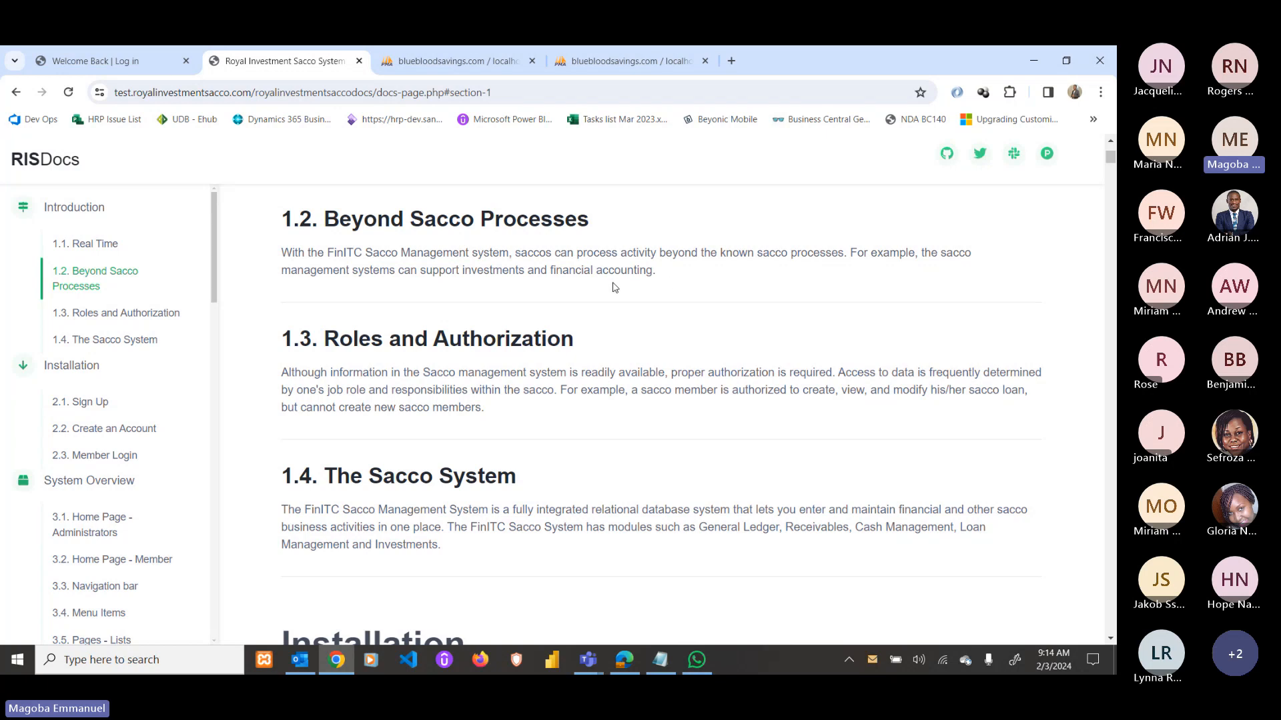
{"action": "scroll", "coordinate": [577, 287], "scroll_direction": "down", "scroll_amount": 1}
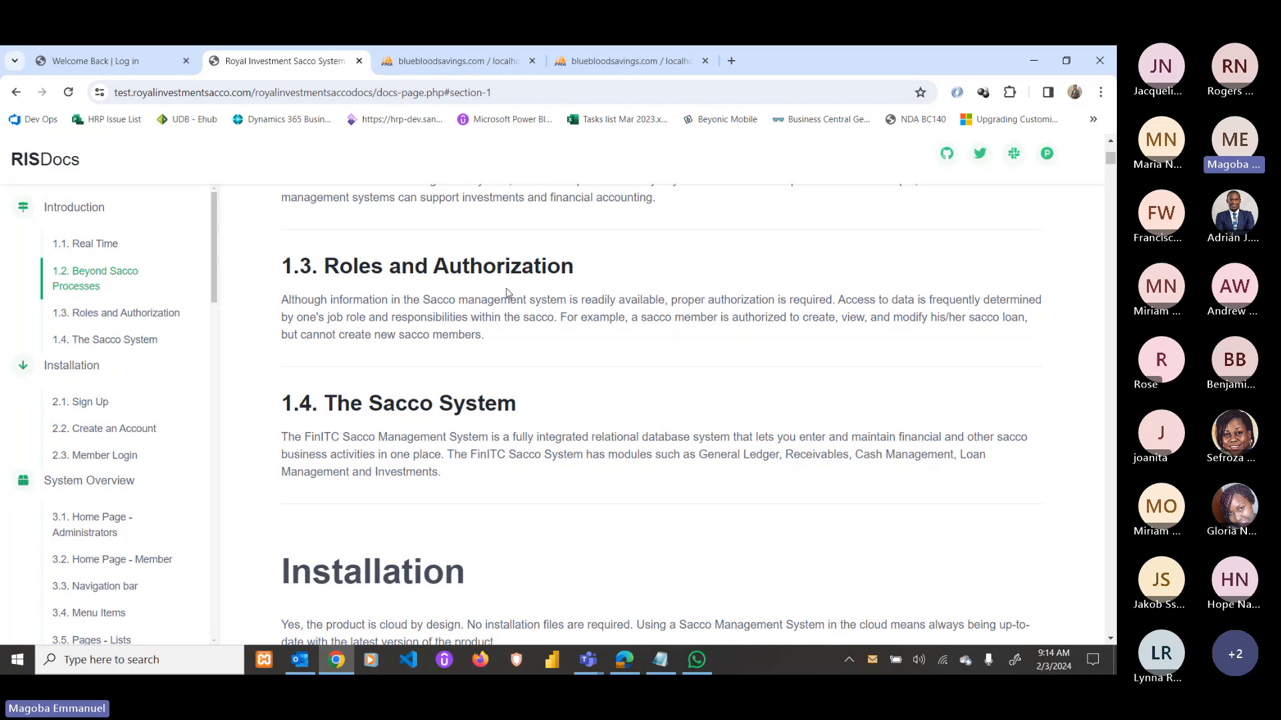
{"action": "scroll", "coordinate": [506, 293], "scroll_direction": "down", "scroll_amount": 5}
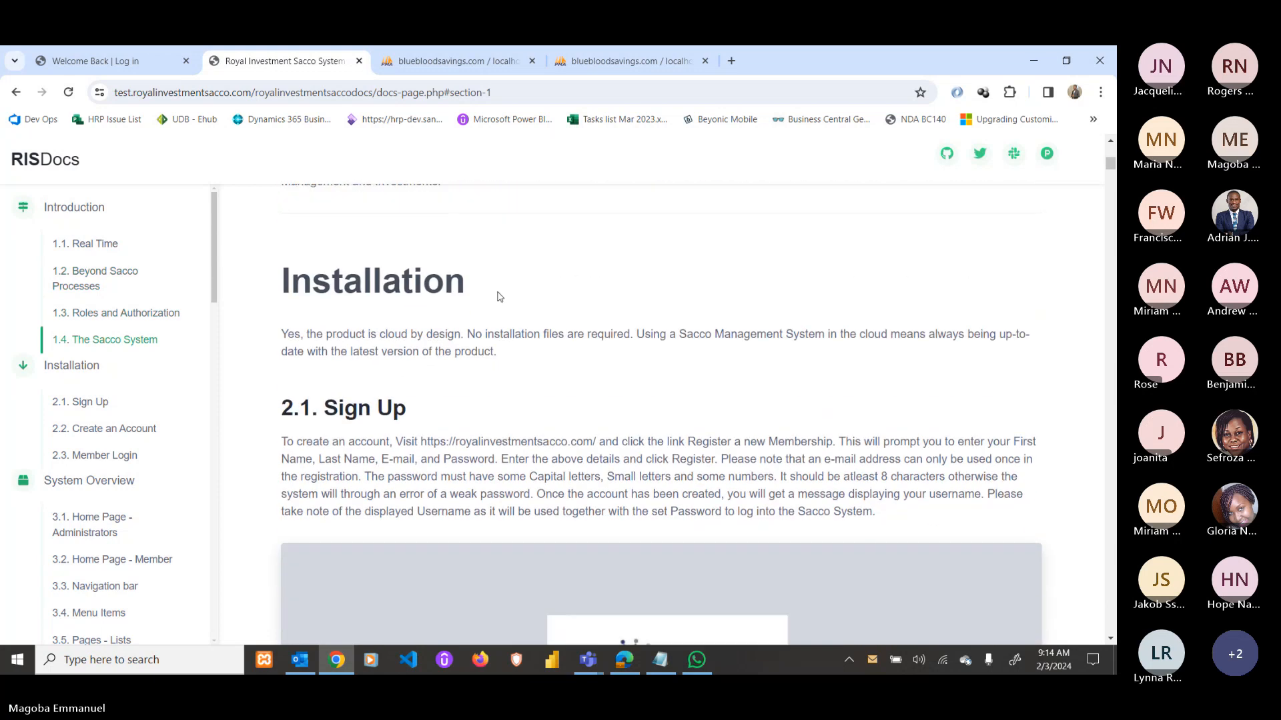
Scroll past 2.1 Sign Up and the 2.2 Create an Account example to 2.3 Member Login.
{"action": "scroll", "coordinate": [410, 290], "scroll_direction": "down", "scroll_amount": 4}
{"action": "scroll", "coordinate": [410, 291], "scroll_direction": "up", "scroll_amount": 2}
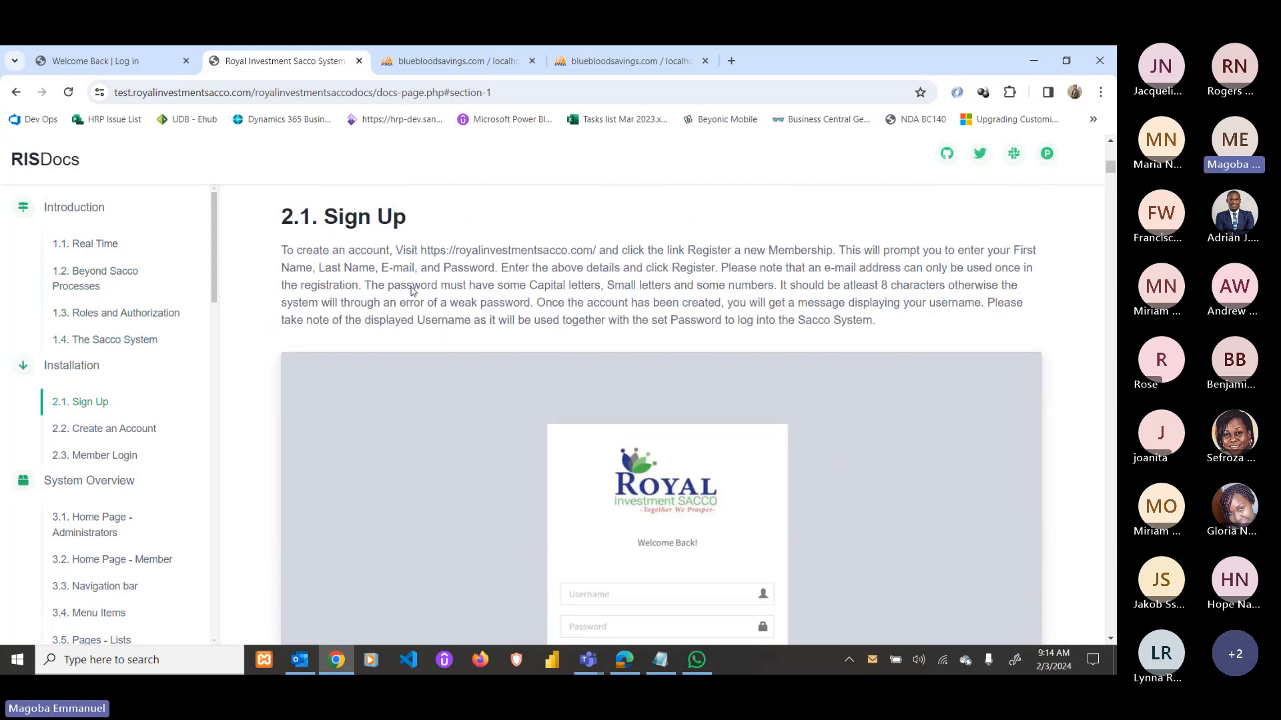
{"action": "scroll", "coordinate": [412, 291], "scroll_direction": "down", "scroll_amount": 1}
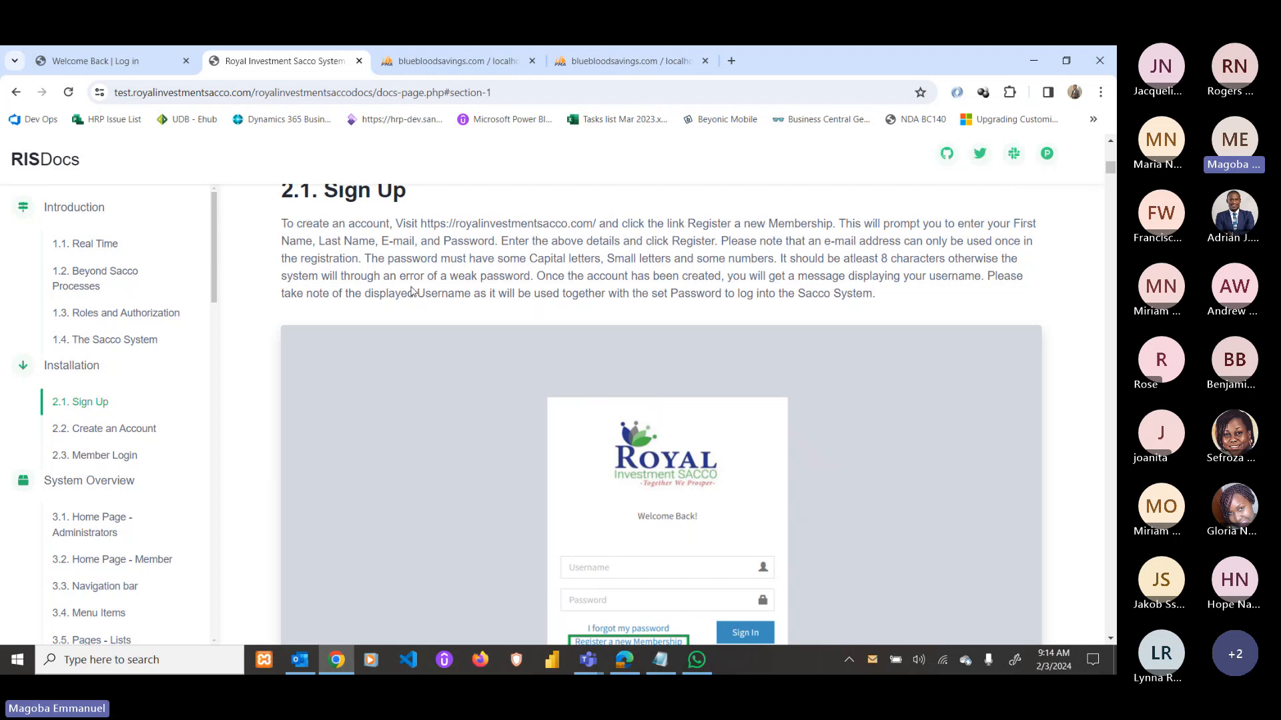
{"action": "scroll", "coordinate": [411, 291], "scroll_direction": "down", "scroll_amount": 2}
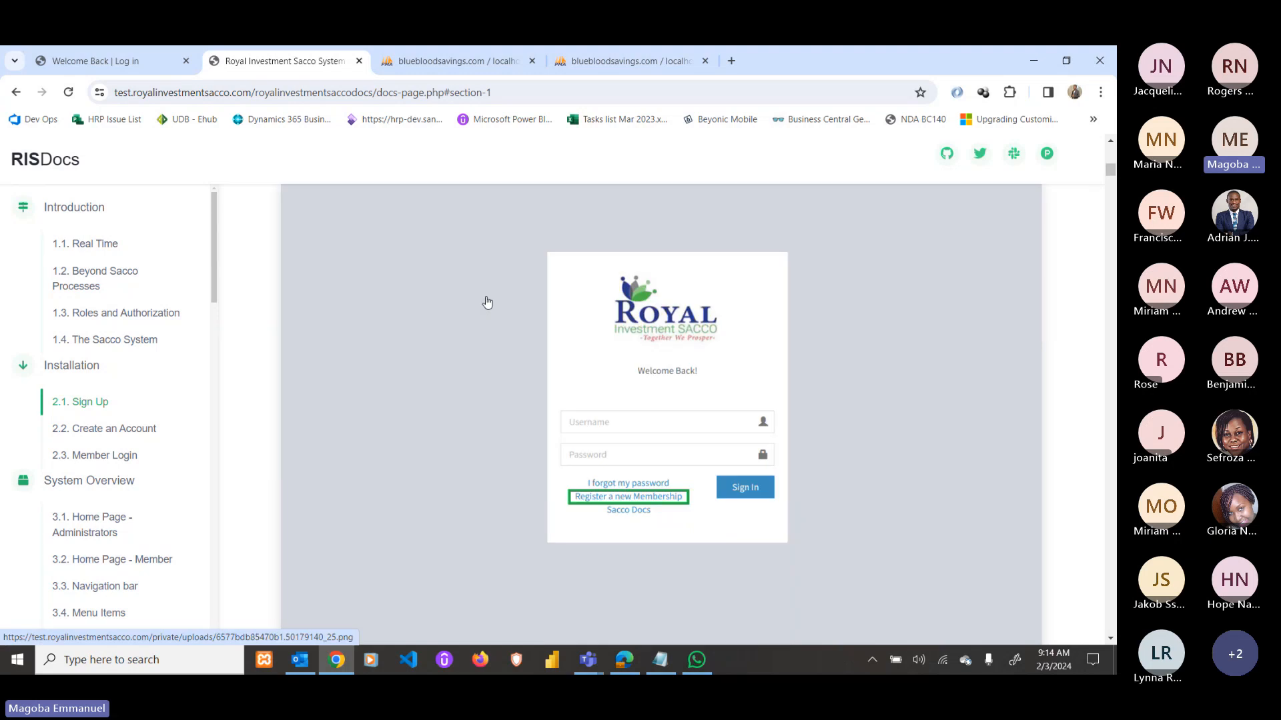
{"action": "scroll", "coordinate": [487, 302], "scroll_direction": "down", "scroll_amount": 5}
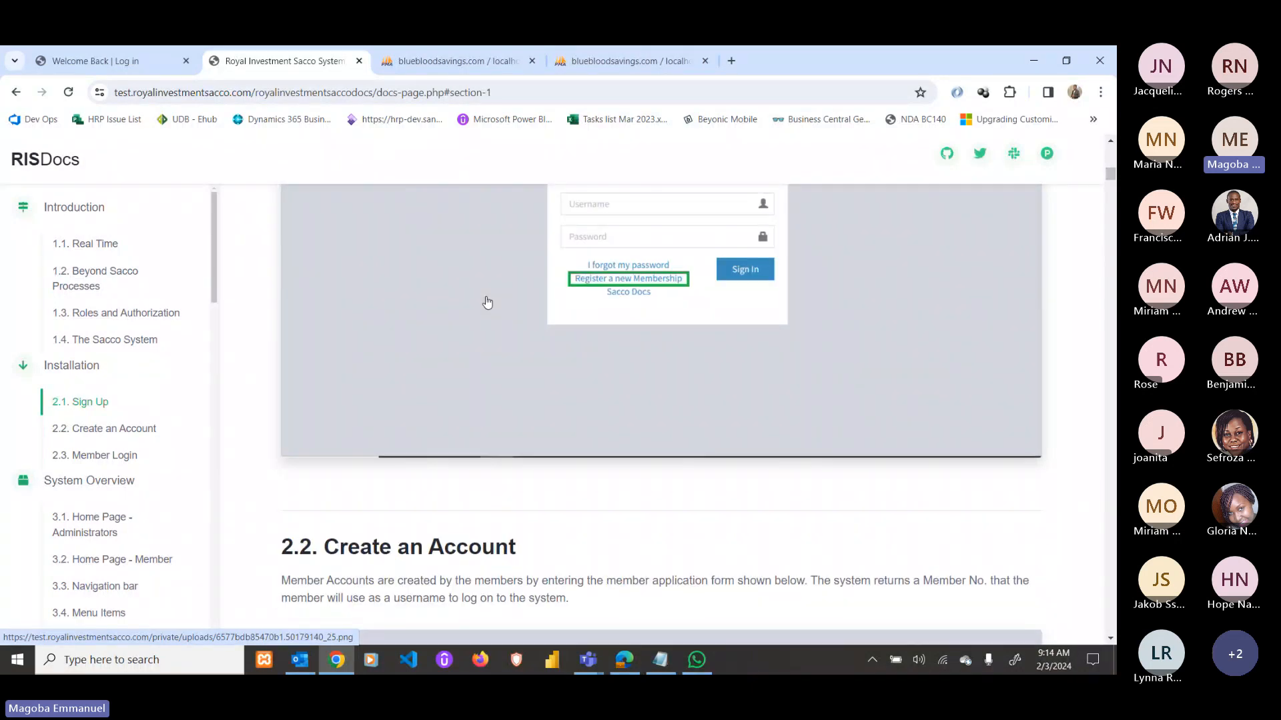
{"action": "scroll", "coordinate": [487, 302], "scroll_direction": "up", "scroll_amount": 1}
{"action": "scroll", "coordinate": [534, 337], "scroll_direction": "down", "scroll_amount": 5}
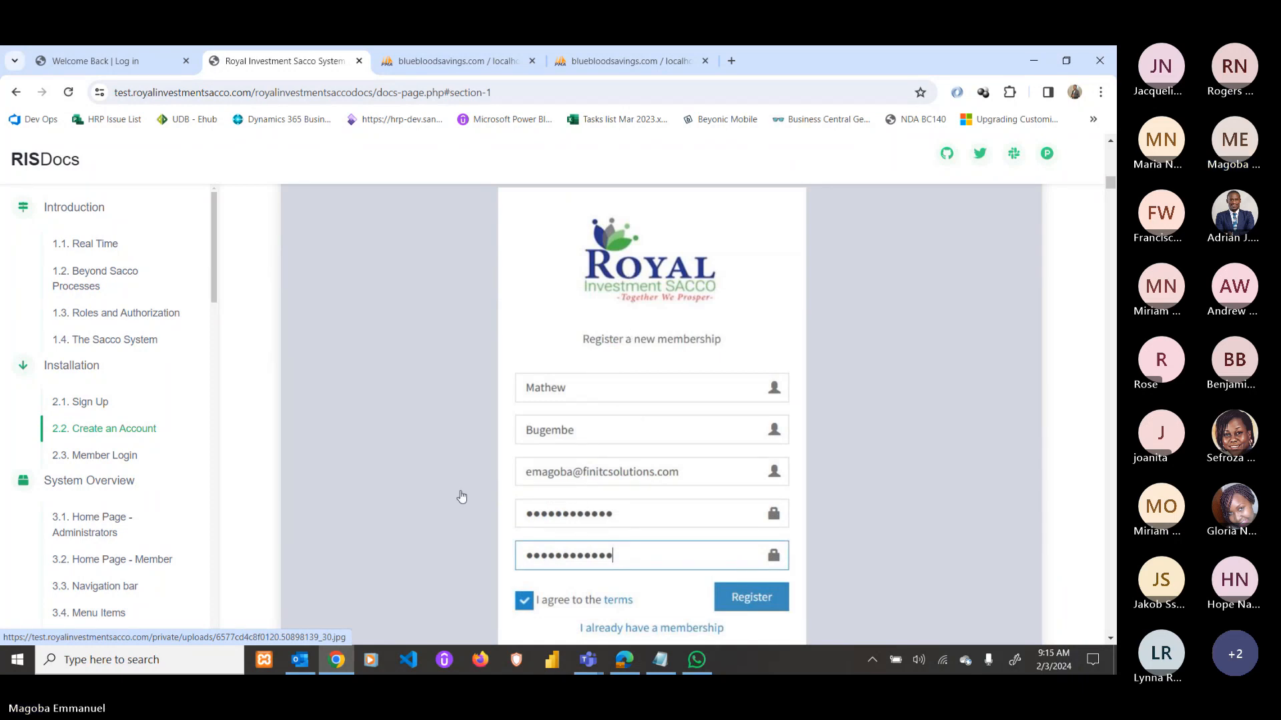
{"action": "scroll", "coordinate": [557, 300], "scroll_direction": "up", "scroll_amount": 2}
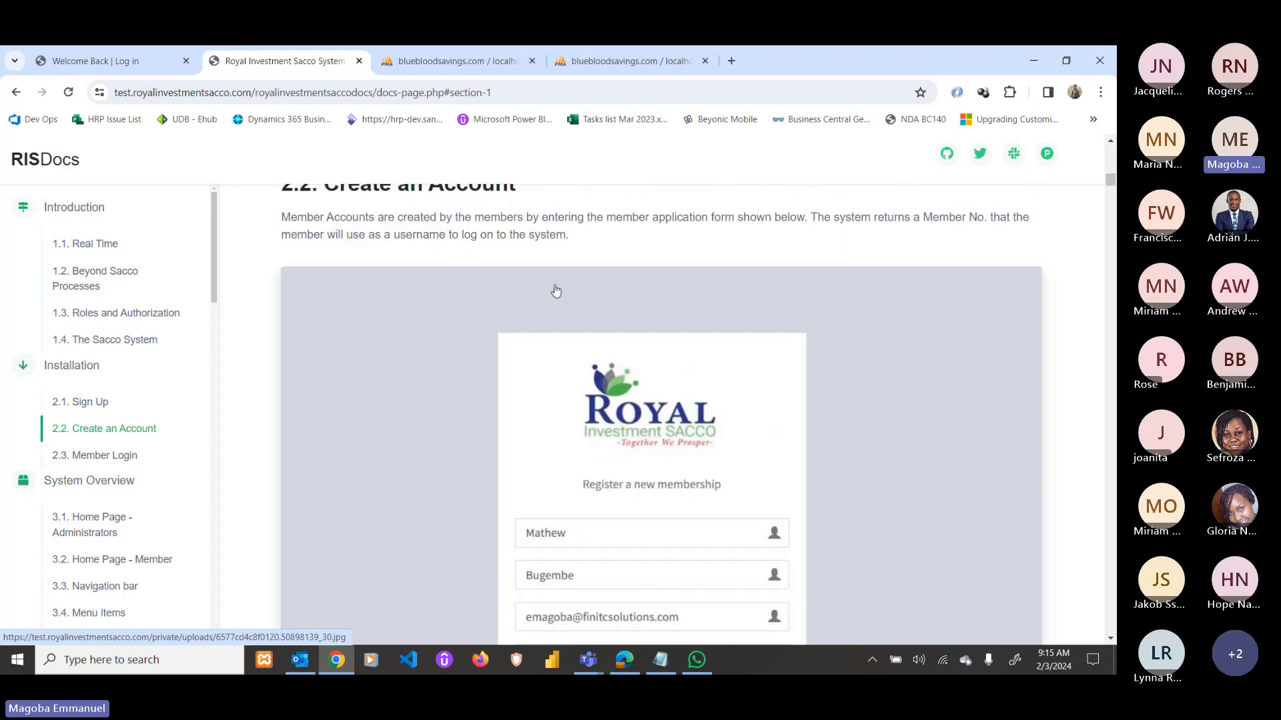
{"action": "scroll", "coordinate": [545, 390], "scroll_direction": "down", "scroll_amount": 4}
{"action": "scroll", "coordinate": [546, 391], "scroll_direction": "down", "scroll_amount": 2}
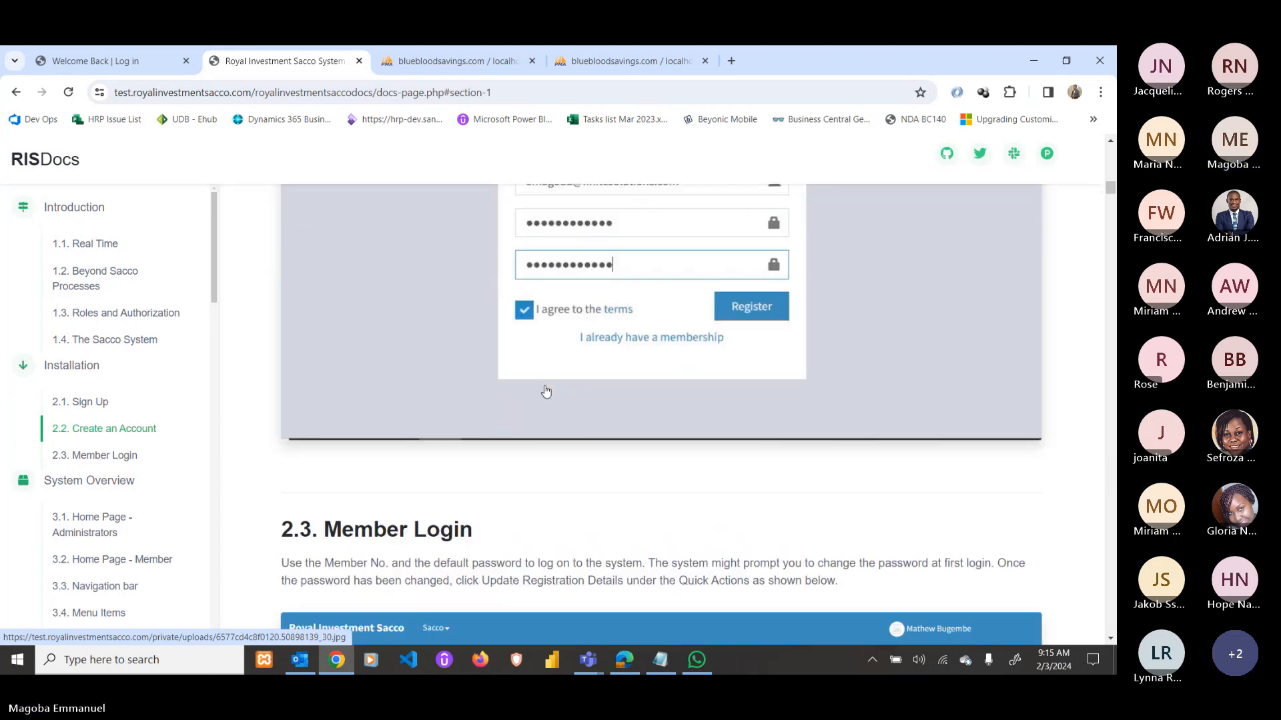
{"action": "scroll", "coordinate": [553, 354], "scroll_direction": "down", "scroll_amount": 5}
{"action": "scroll", "coordinate": [562, 318], "scroll_direction": "up", "scroll_amount": 1}
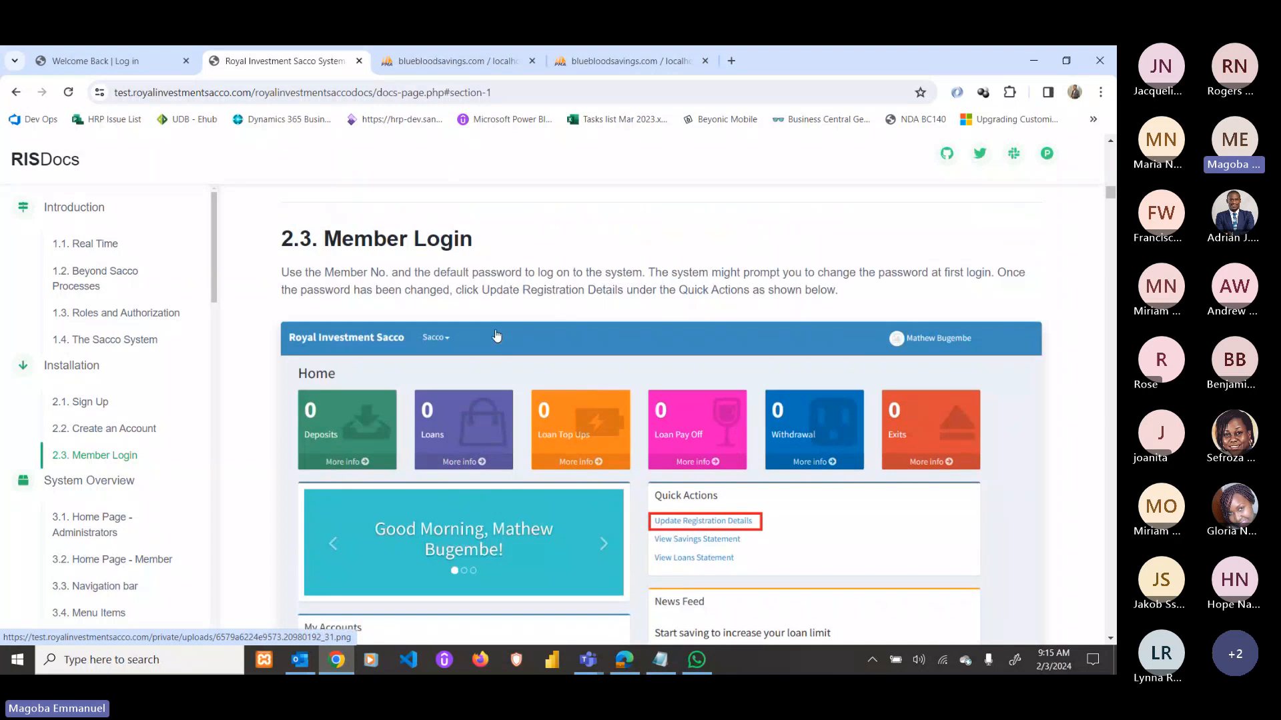
Scroll past the Member Login example to System Overview's 3.1 Home Page - Administrators.
{"action": "scroll", "coordinate": [503, 377], "scroll_direction": "up", "scroll_amount": 7}
{"action": "scroll", "coordinate": [514, 380], "scroll_direction": "down", "scroll_amount": 7}
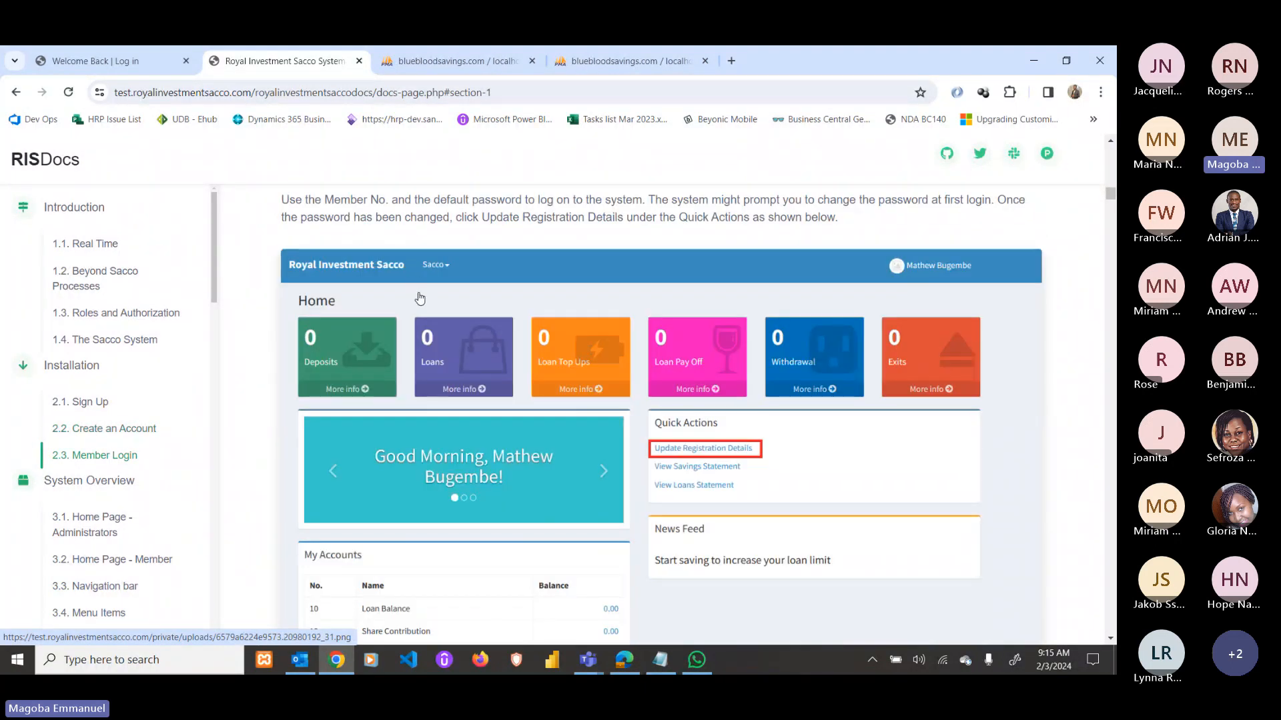
{"action": "scroll", "coordinate": [407, 347], "scroll_direction": "down", "scroll_amount": 1}
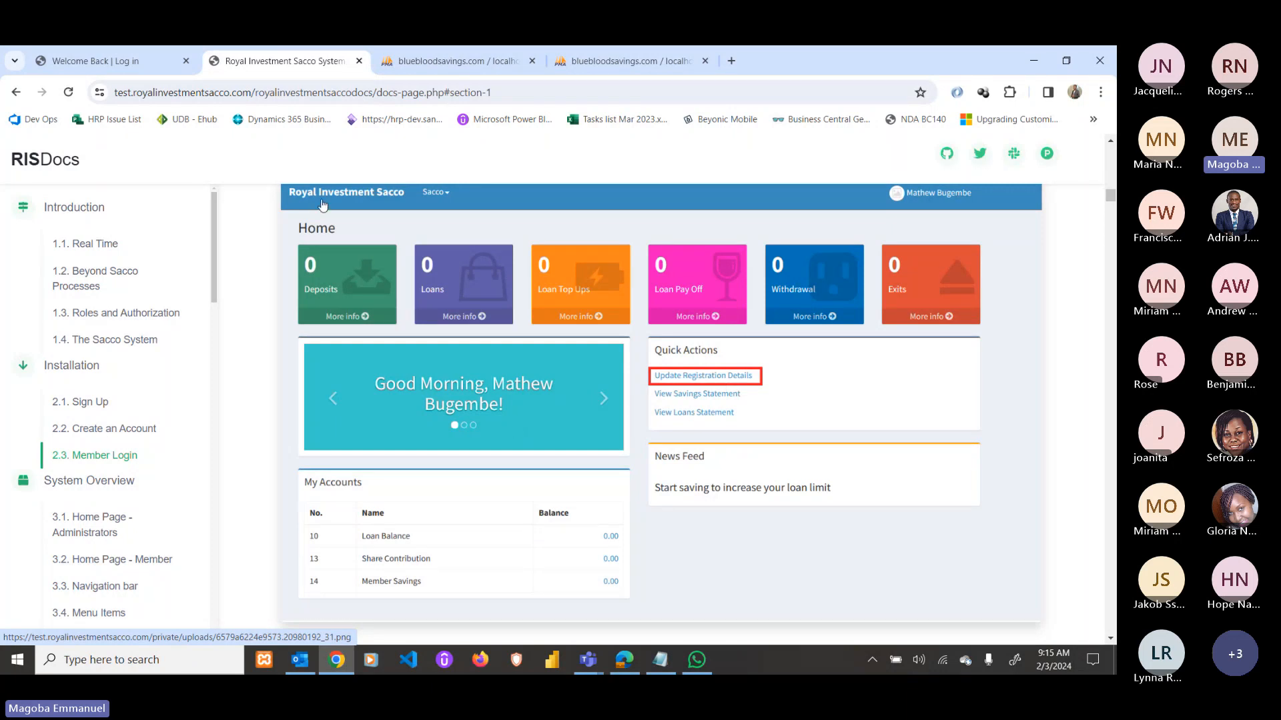
{"action": "scroll", "coordinate": [822, 356], "scroll_direction": "up", "scroll_amount": 1}
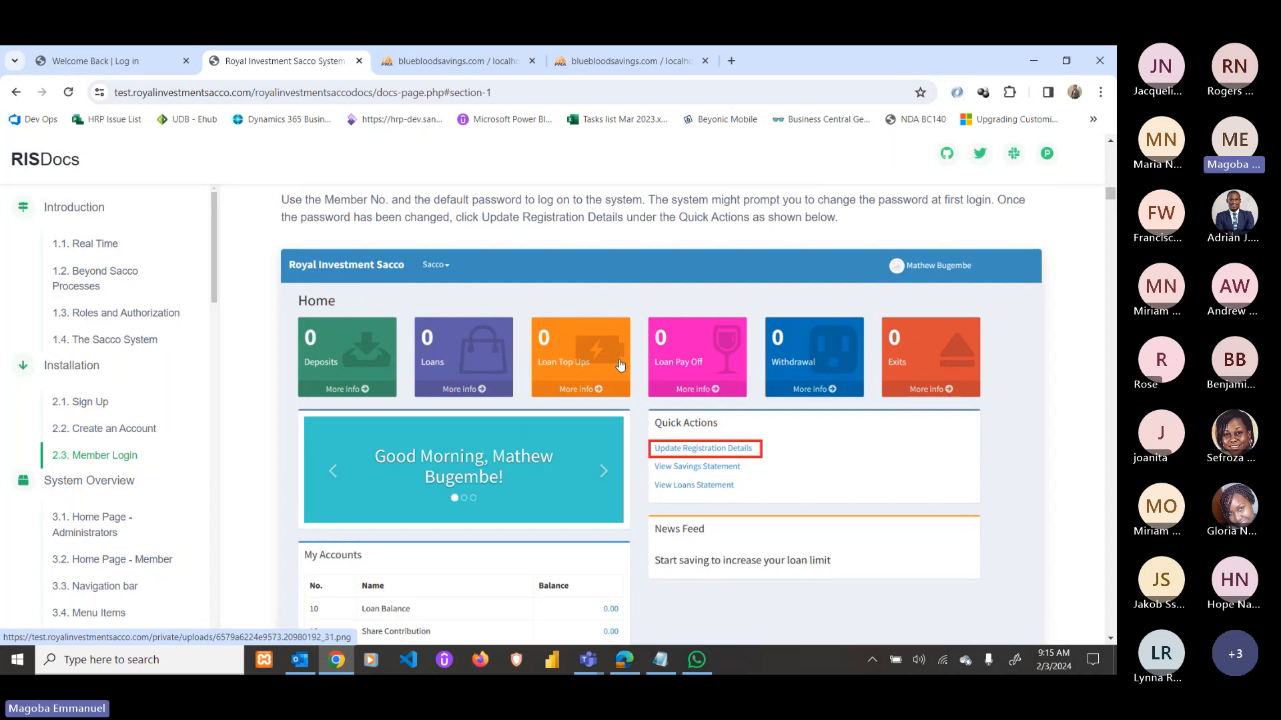
{"action": "scroll", "coordinate": [620, 365], "scroll_direction": "down", "scroll_amount": 1}
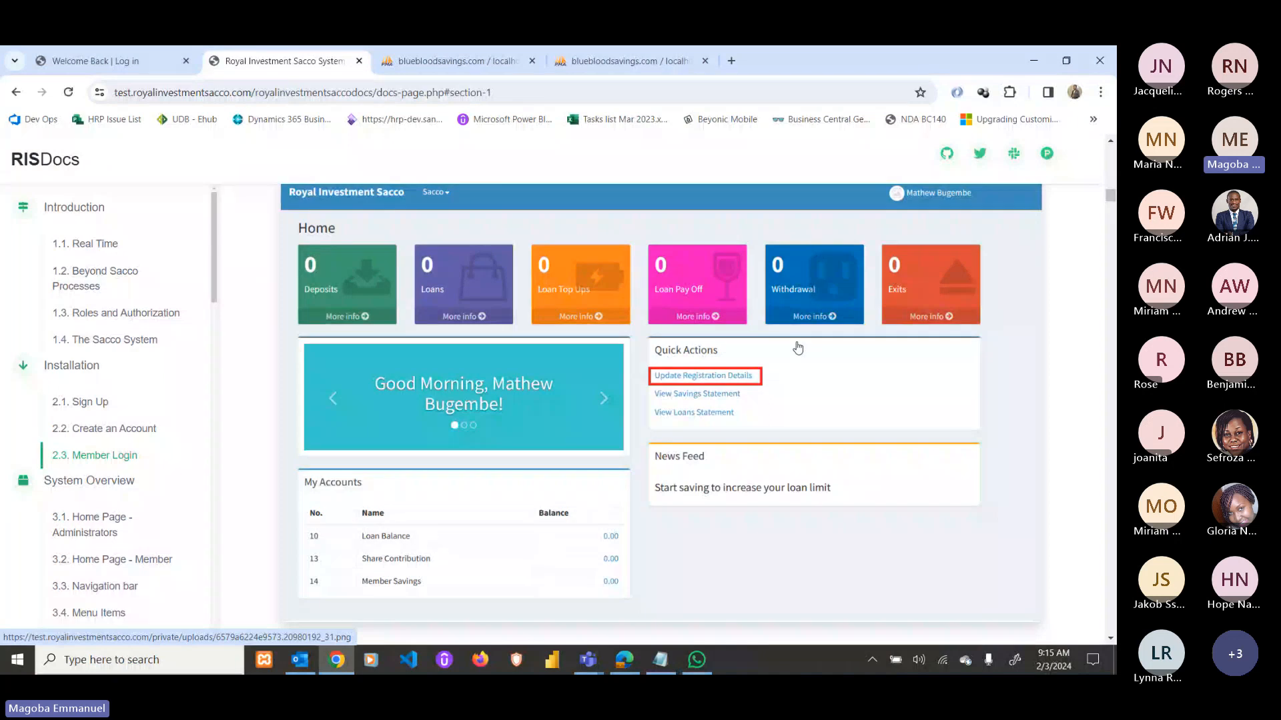
{"action": "scroll", "coordinate": [792, 348], "scroll_direction": "down", "scroll_amount": 1}
{"action": "scroll", "coordinate": [792, 348], "scroll_direction": "down", "scroll_amount": 8}
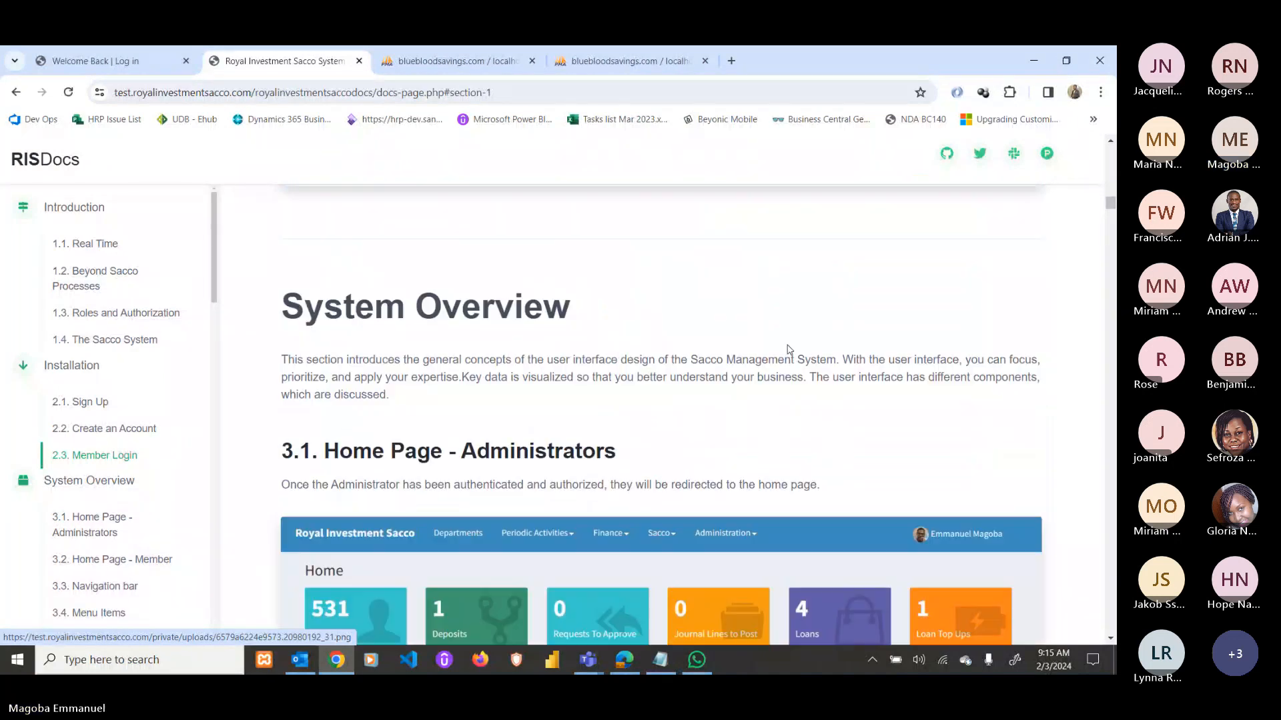
Scroll past the 3.1 administrator and 3.2 member home page examples to 3.3 Navigation bar.
{"action": "scroll", "coordinate": [789, 349], "scroll_direction": "down", "scroll_amount": 2}
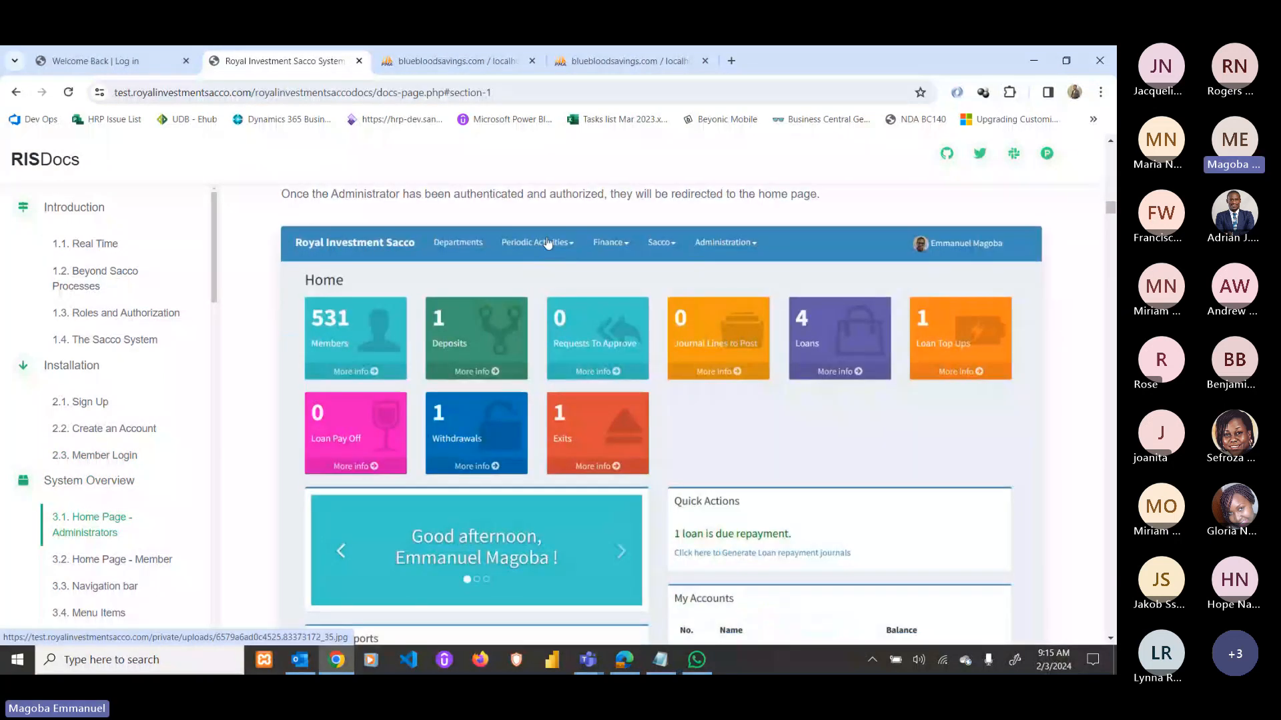
{"action": "scroll", "coordinate": [417, 288], "scroll_direction": "up", "scroll_amount": 1}
{"action": "scroll", "coordinate": [418, 288], "scroll_direction": "down", "scroll_amount": 2}
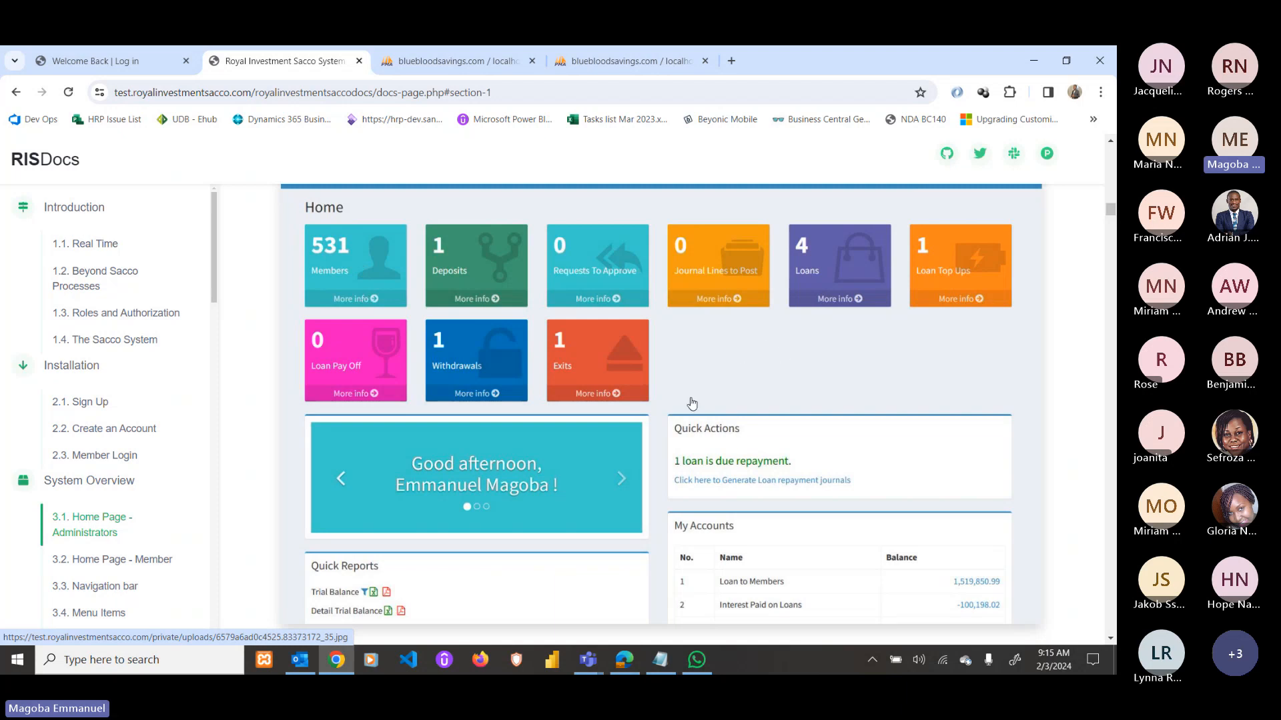
{"action": "scroll", "coordinate": [692, 403], "scroll_direction": "down", "scroll_amount": 9}
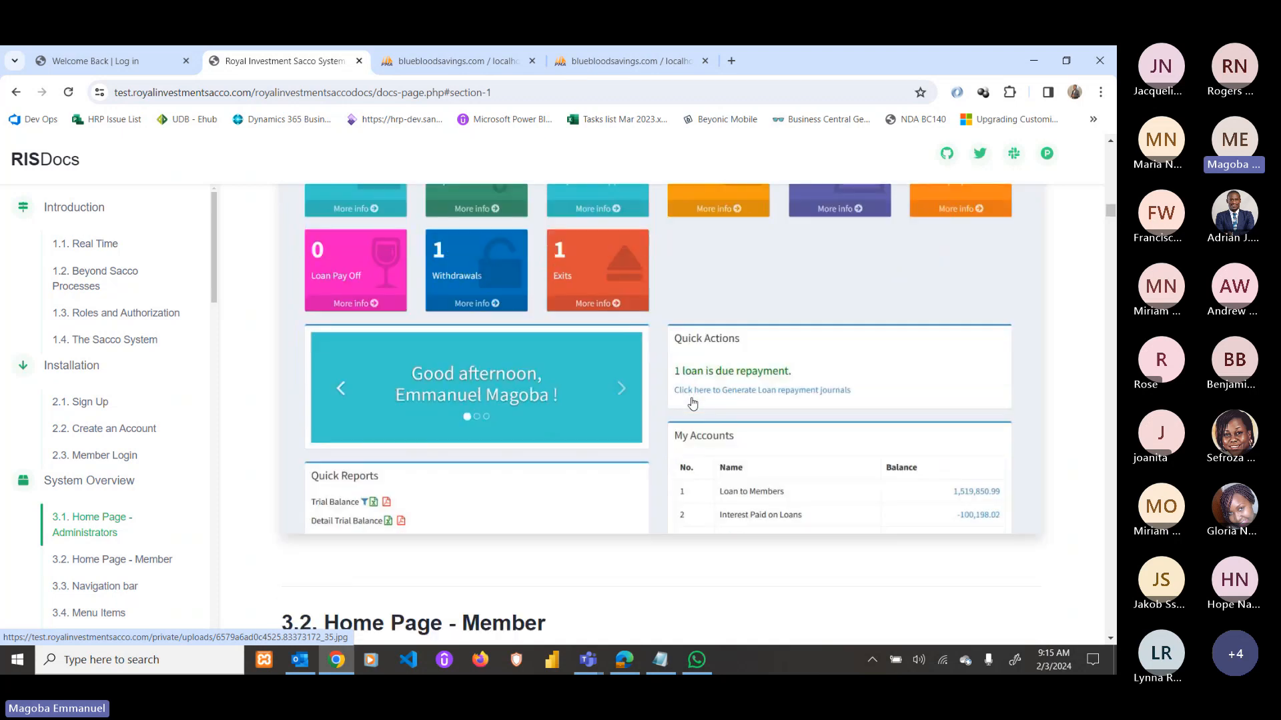
{"action": "scroll", "coordinate": [693, 403], "scroll_direction": "down", "scroll_amount": 1}
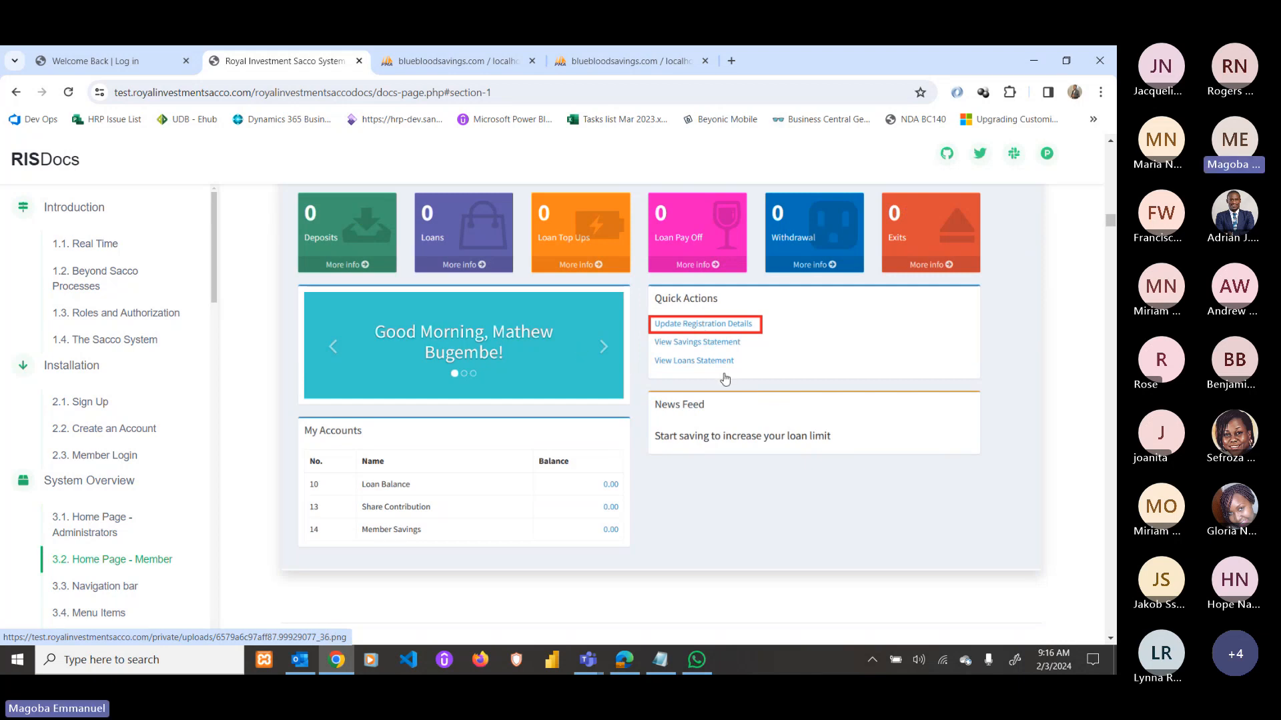
{"action": "scroll", "coordinate": [725, 379], "scroll_direction": "down", "scroll_amount": 5}
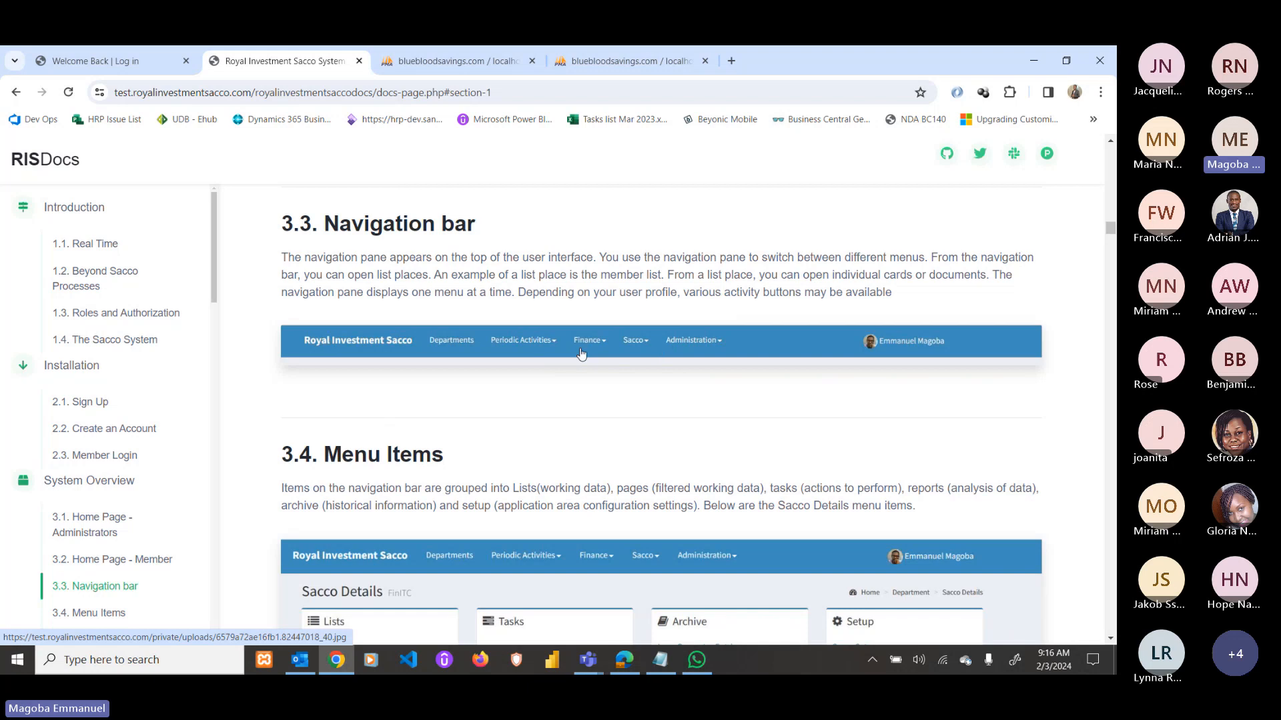
Scroll through 3.4 Menu Items, 3.5 Pages - Lists and 3.6 Filter & Search to the loan-filtered Chart of Accounts example.
{"action": "scroll", "coordinate": [640, 357], "scroll_direction": "down", "scroll_amount": 3}
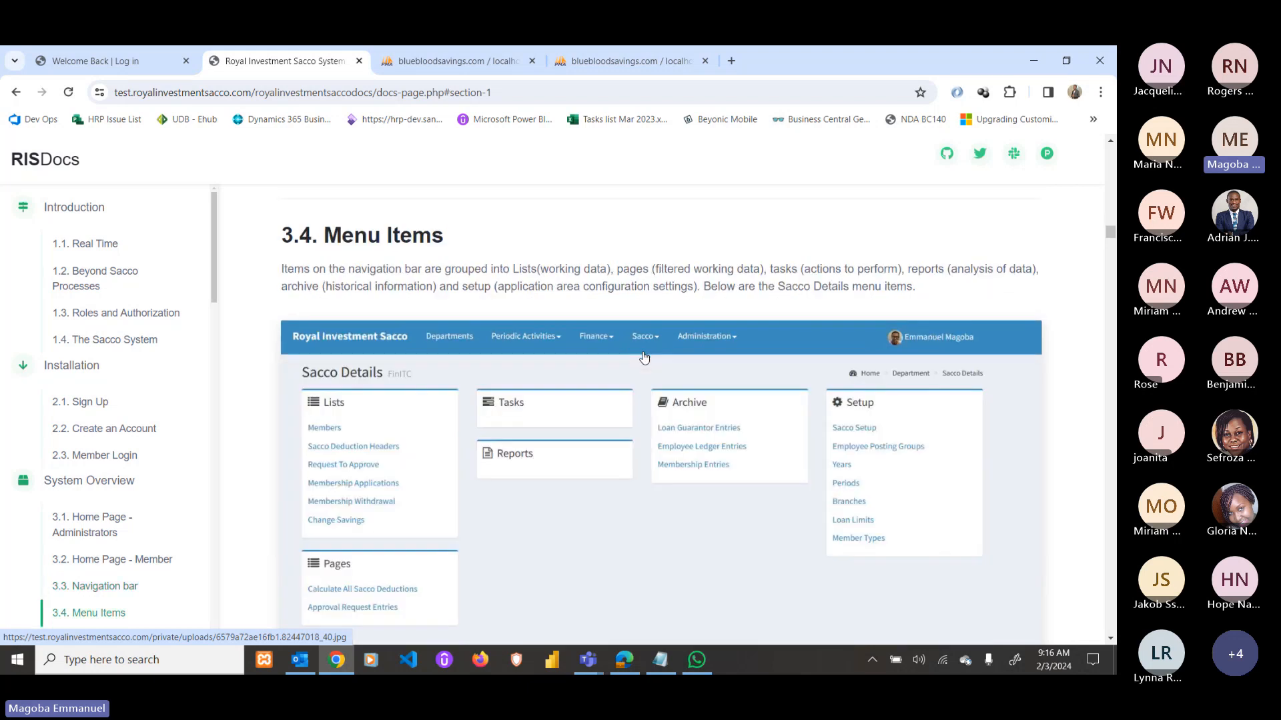
{"action": "scroll", "coordinate": [644, 358], "scroll_direction": "down", "scroll_amount": 1}
{"action": "scroll", "coordinate": [645, 364], "scroll_direction": "up", "scroll_amount": 1}
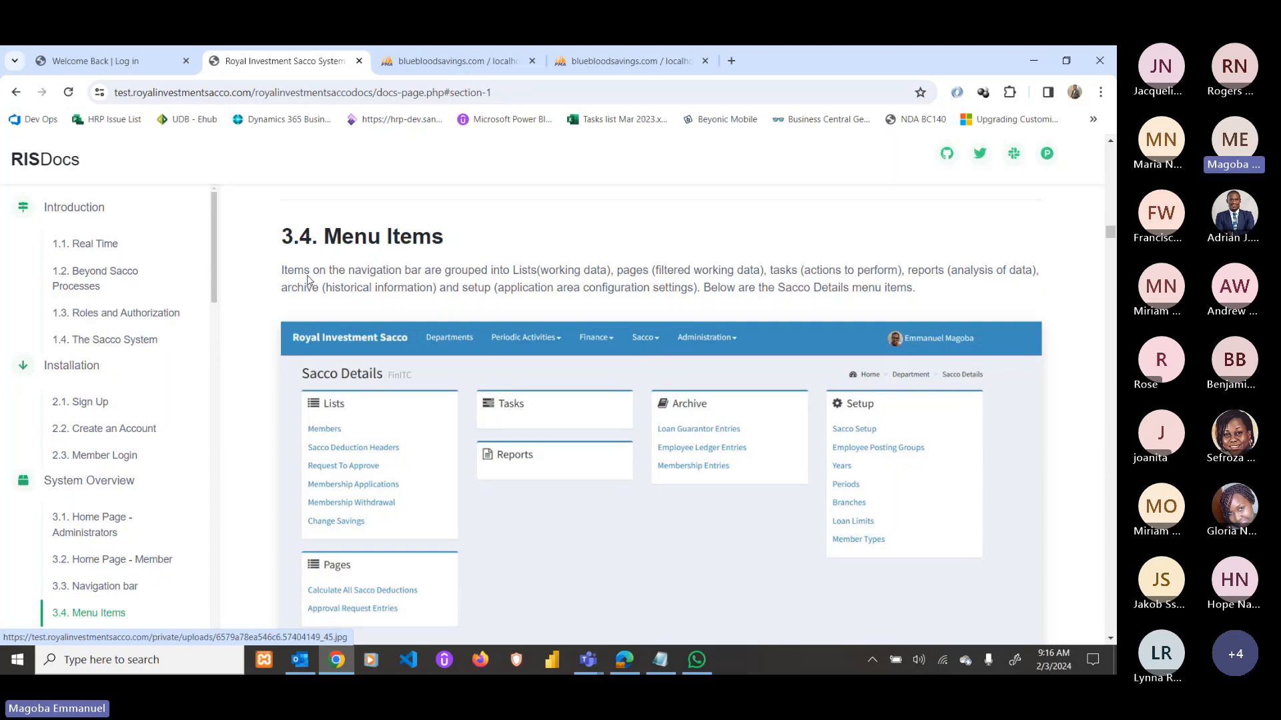
{"action": "scroll", "coordinate": [308, 280], "scroll_direction": "down", "scroll_amount": 1}
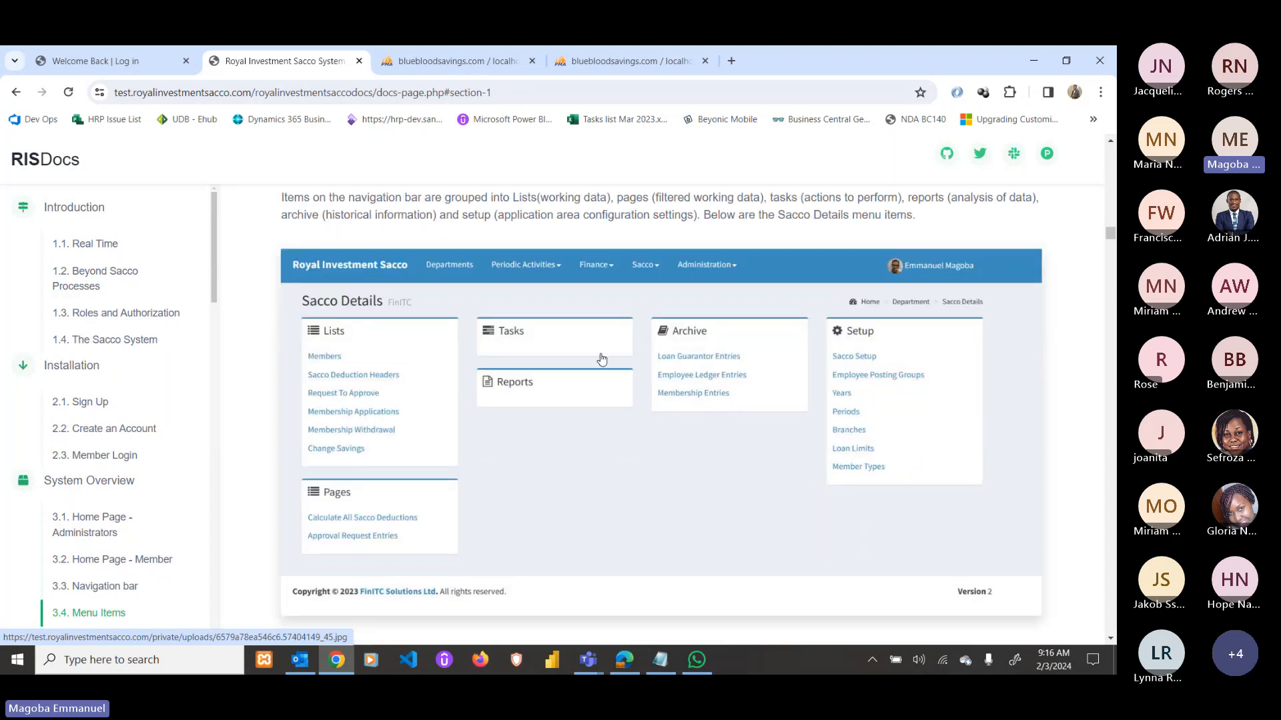
{"action": "scroll", "coordinate": [794, 417], "scroll_direction": "down", "scroll_amount": 1}
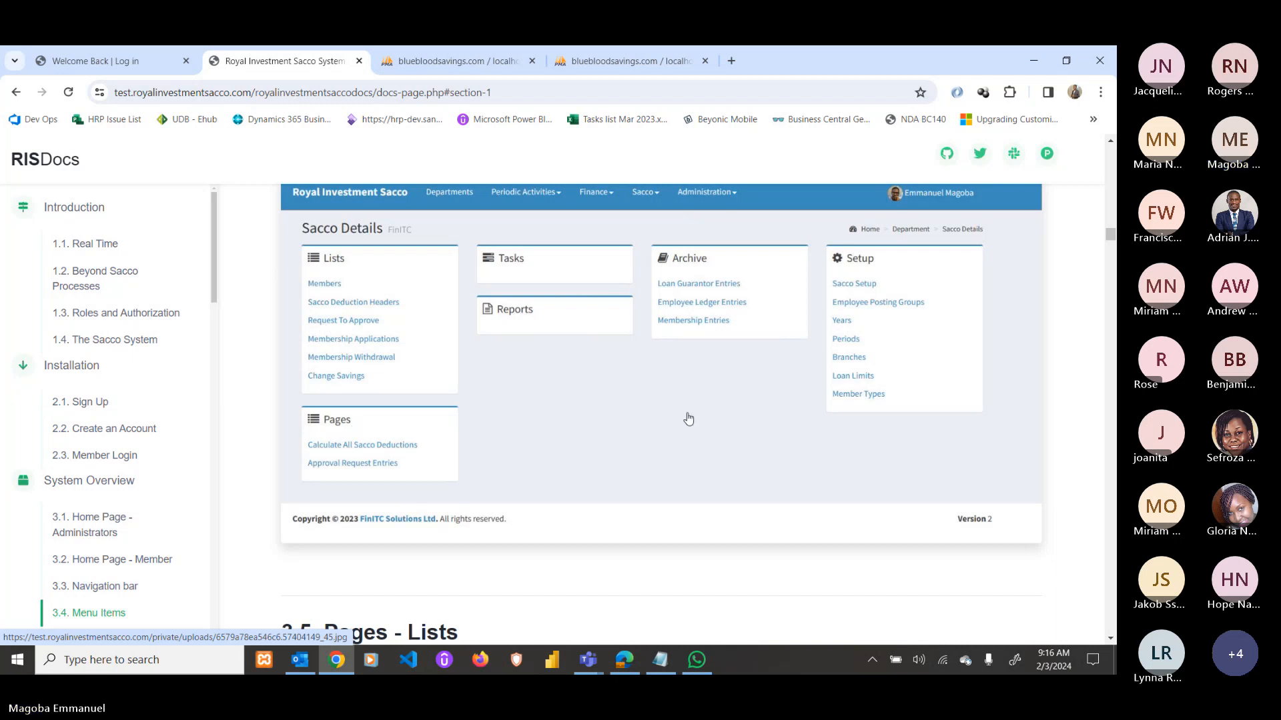
{"action": "scroll", "coordinate": [685, 423], "scroll_direction": "down", "scroll_amount": 2}
{"action": "scroll", "coordinate": [685, 425], "scroll_direction": "down", "scroll_amount": 5}
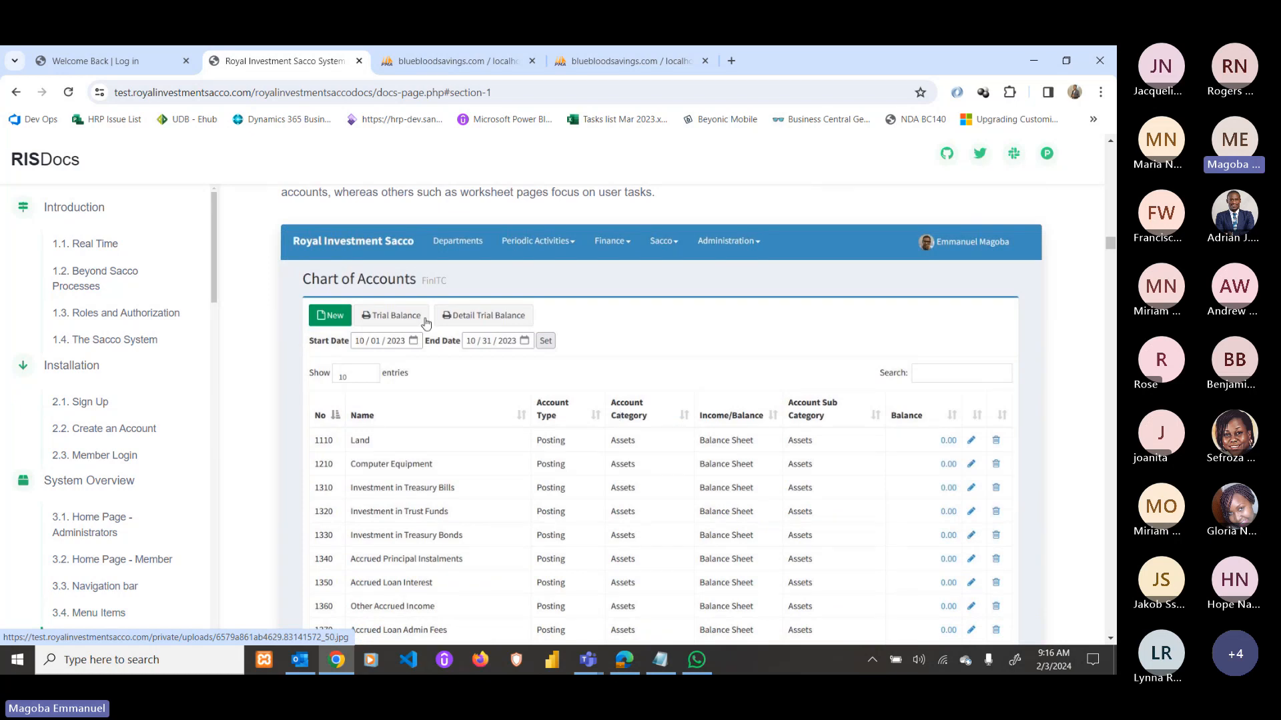
{"action": "scroll", "coordinate": [453, 255], "scroll_direction": "up", "scroll_amount": 1}
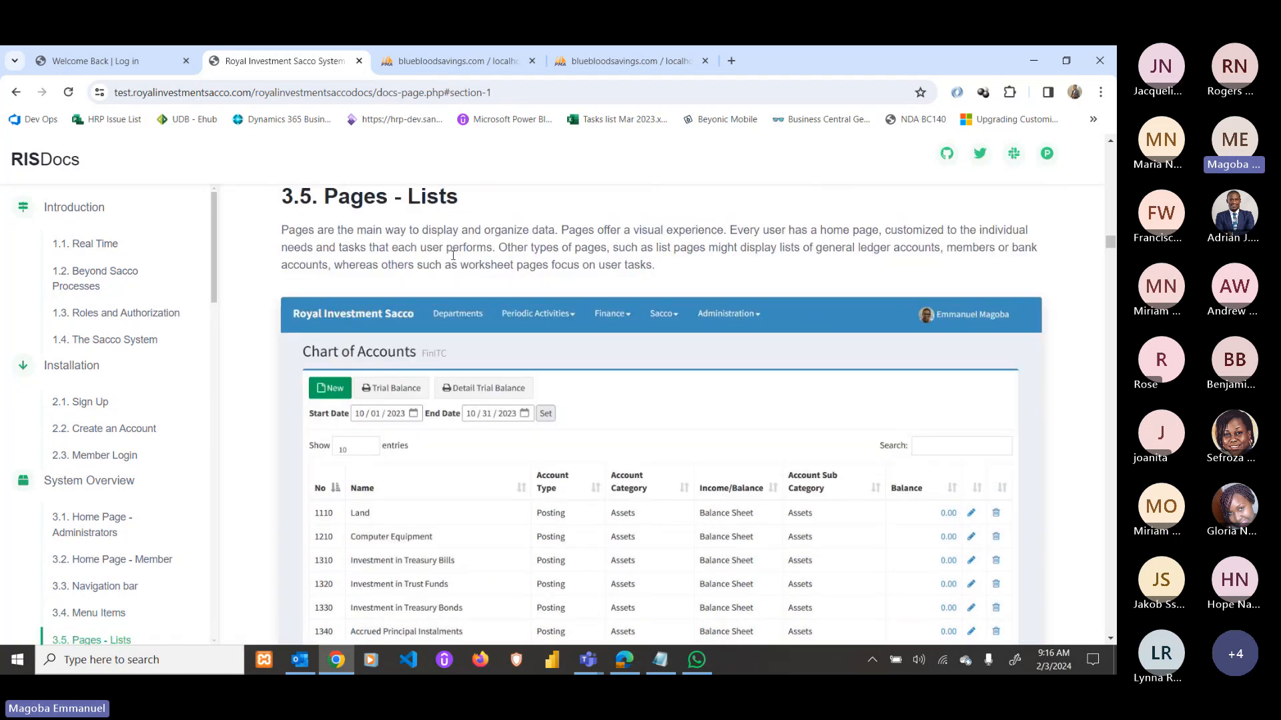
{"action": "scroll", "coordinate": [453, 255], "scroll_direction": "down", "scroll_amount": 2}
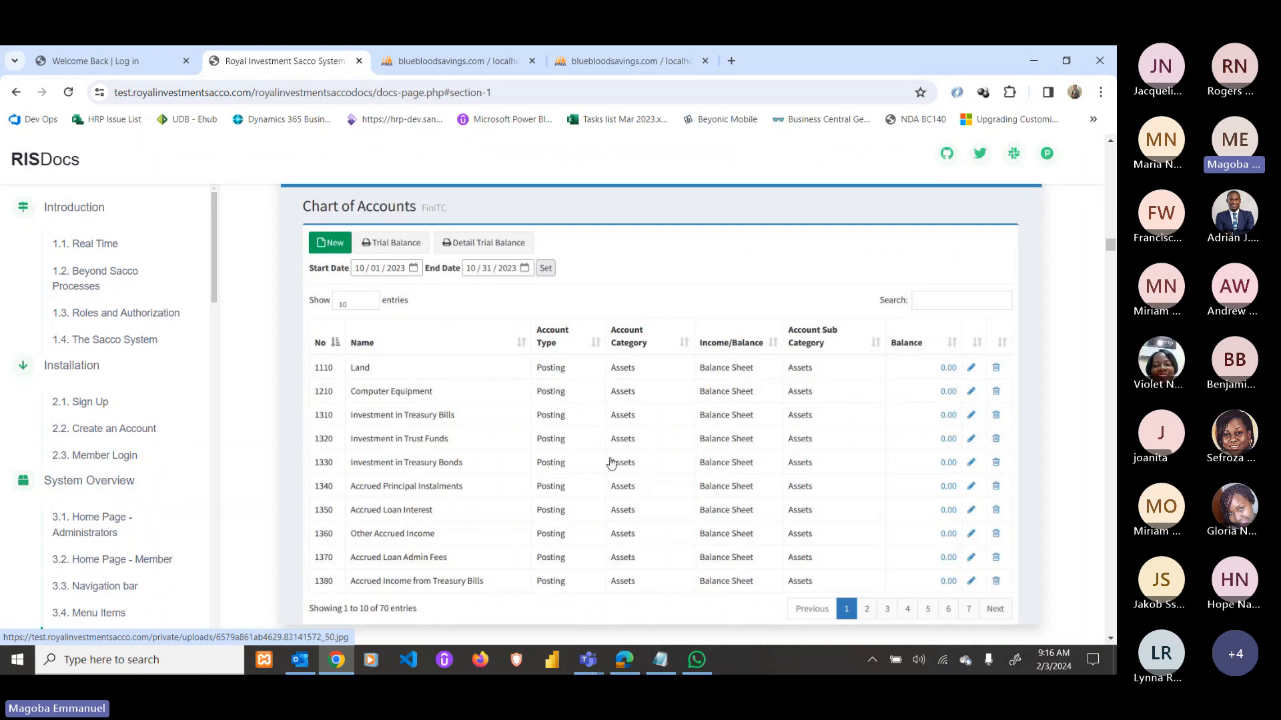
{"action": "scroll", "coordinate": [413, 483], "scroll_direction": "down", "scroll_amount": 1}
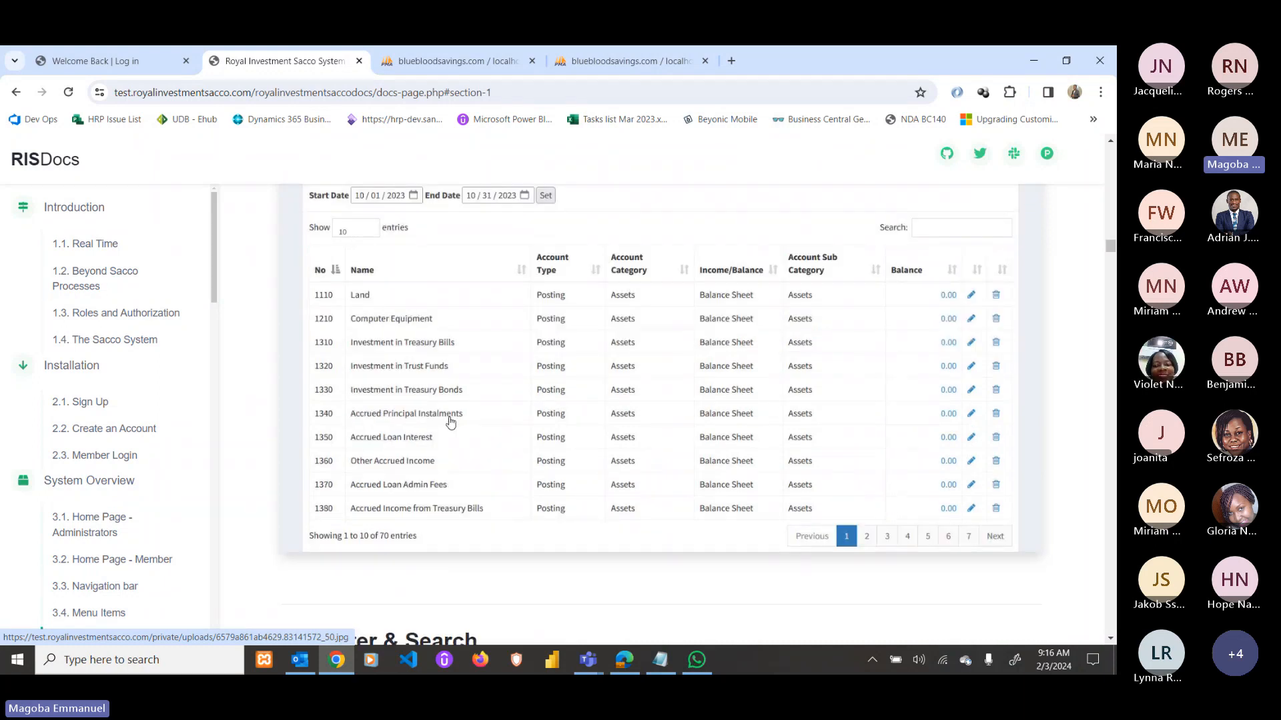
{"action": "scroll", "coordinate": [467, 417], "scroll_direction": "down", "scroll_amount": 4}
{"action": "scroll", "coordinate": [700, 400], "scroll_direction": "down", "scroll_amount": 3}
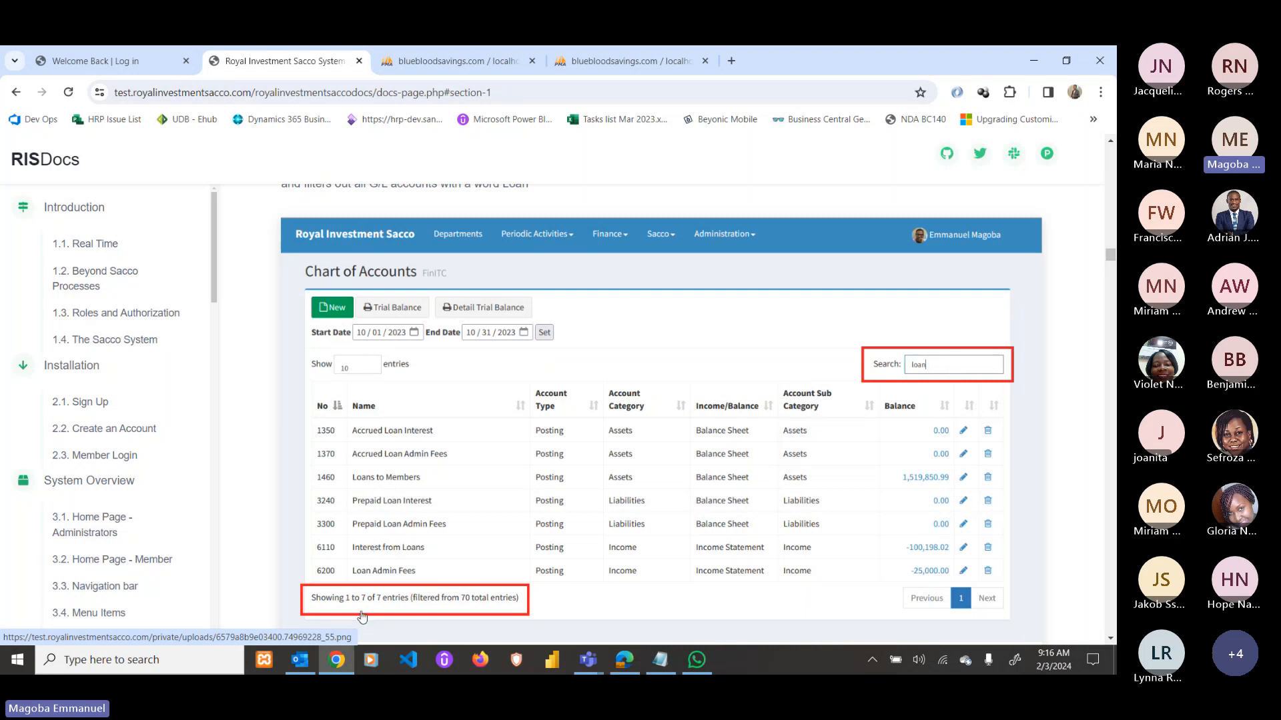
{"action": "scroll", "coordinate": [404, 567], "scroll_direction": "down", "scroll_amount": 1}
{"action": "scroll", "coordinate": [388, 427], "scroll_direction": "down", "scroll_amount": 1}
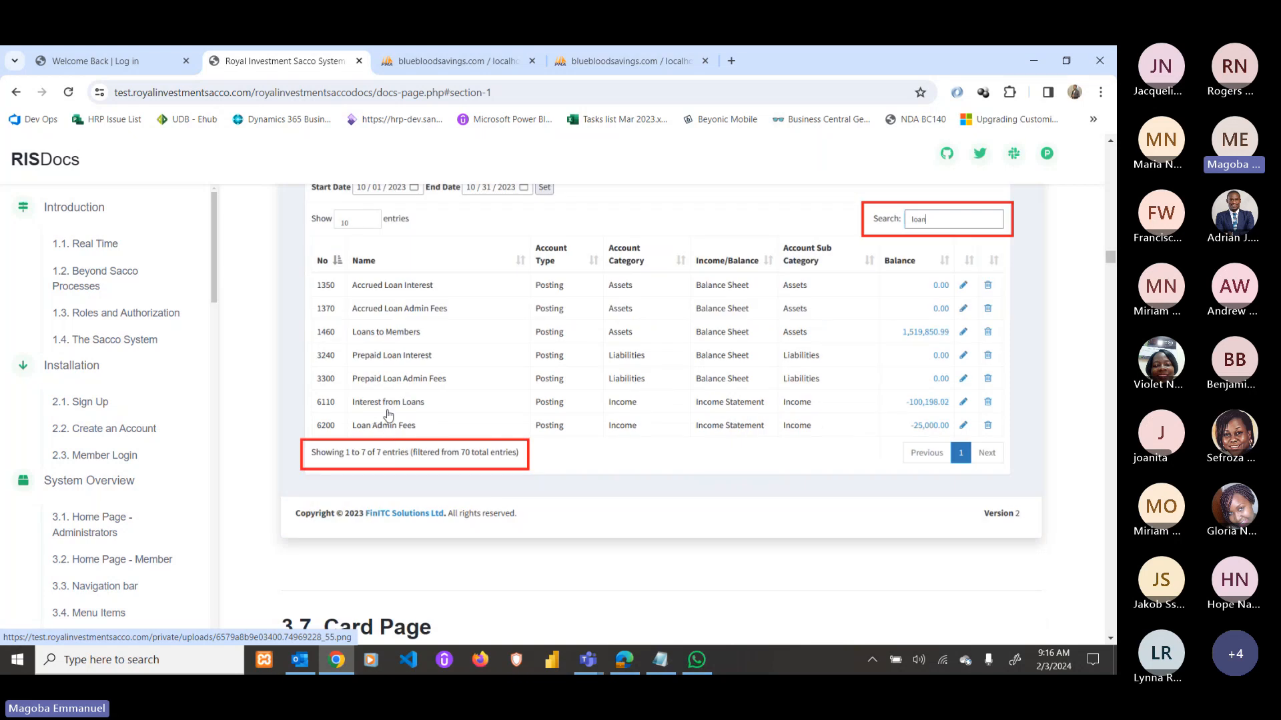
{"action": "scroll", "coordinate": [393, 411], "scroll_direction": "down", "scroll_amount": 4}
{"action": "scroll", "coordinate": [396, 400], "scroll_direction": "down", "scroll_amount": 2}
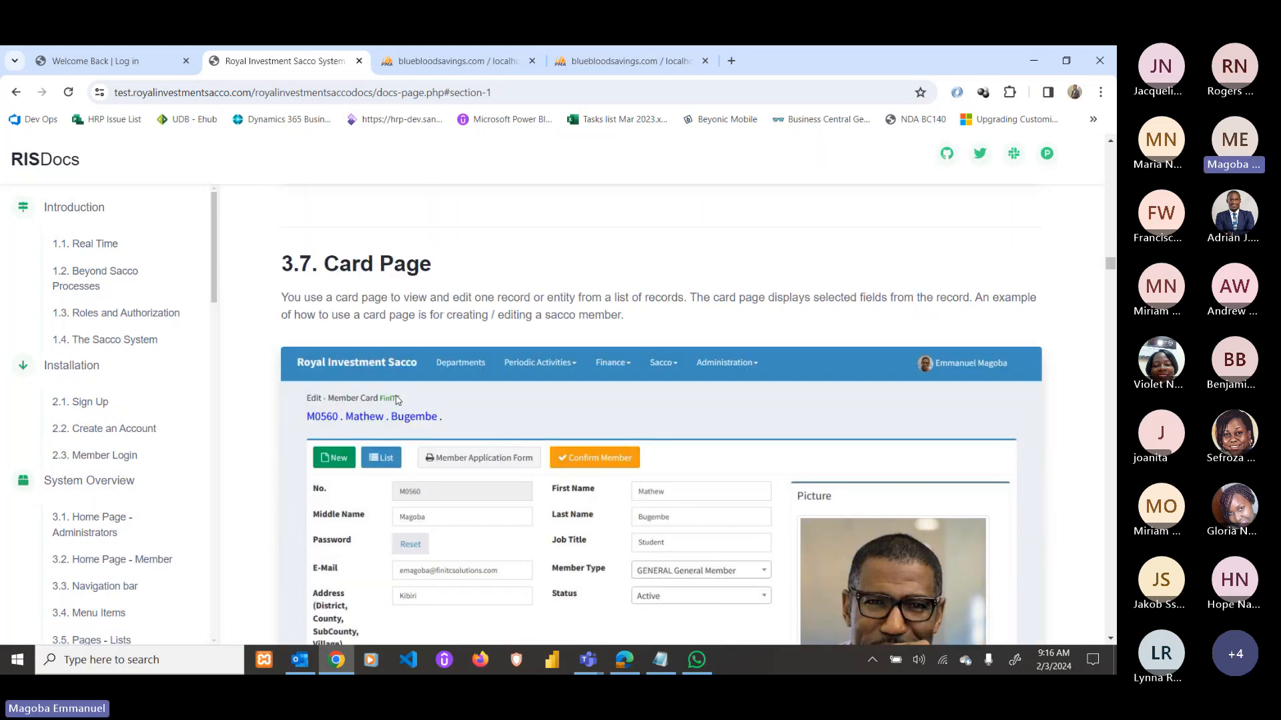
{"action": "scroll", "coordinate": [554, 434], "scroll_direction": "up", "scroll_amount": 8}
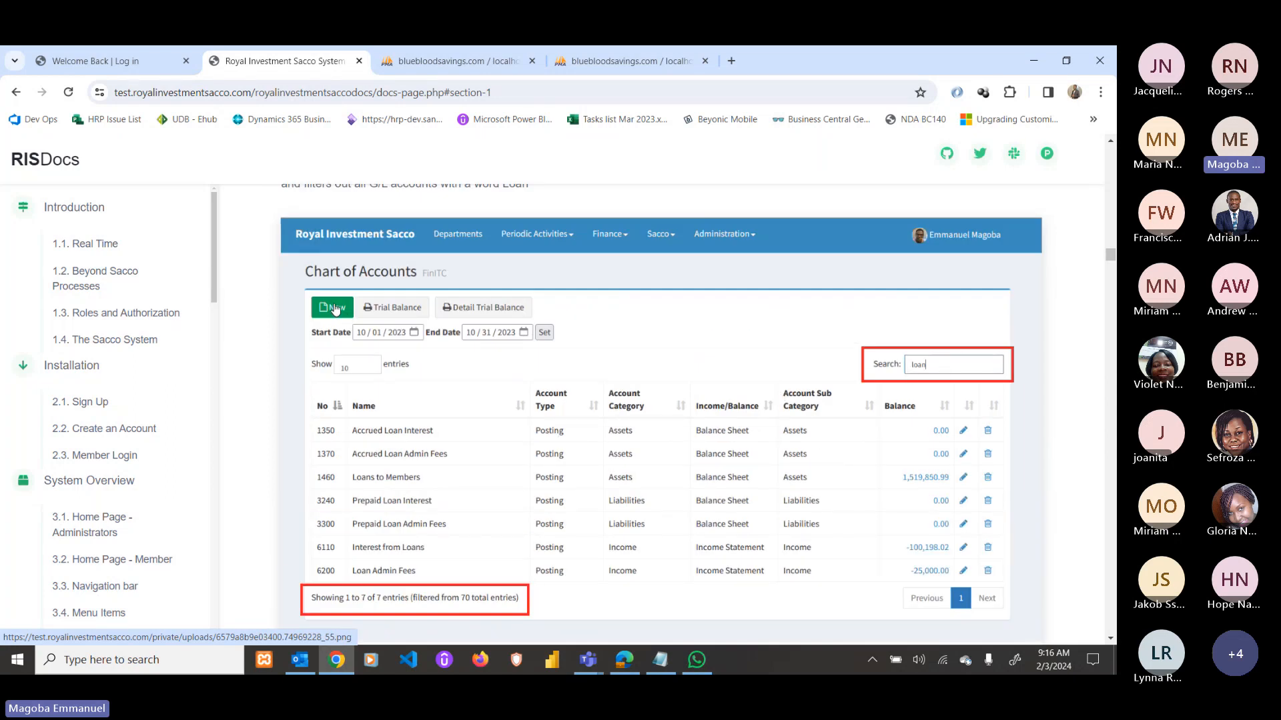
{"action": "scroll", "coordinate": [610, 347], "scroll_direction": "down", "scroll_amount": 1}
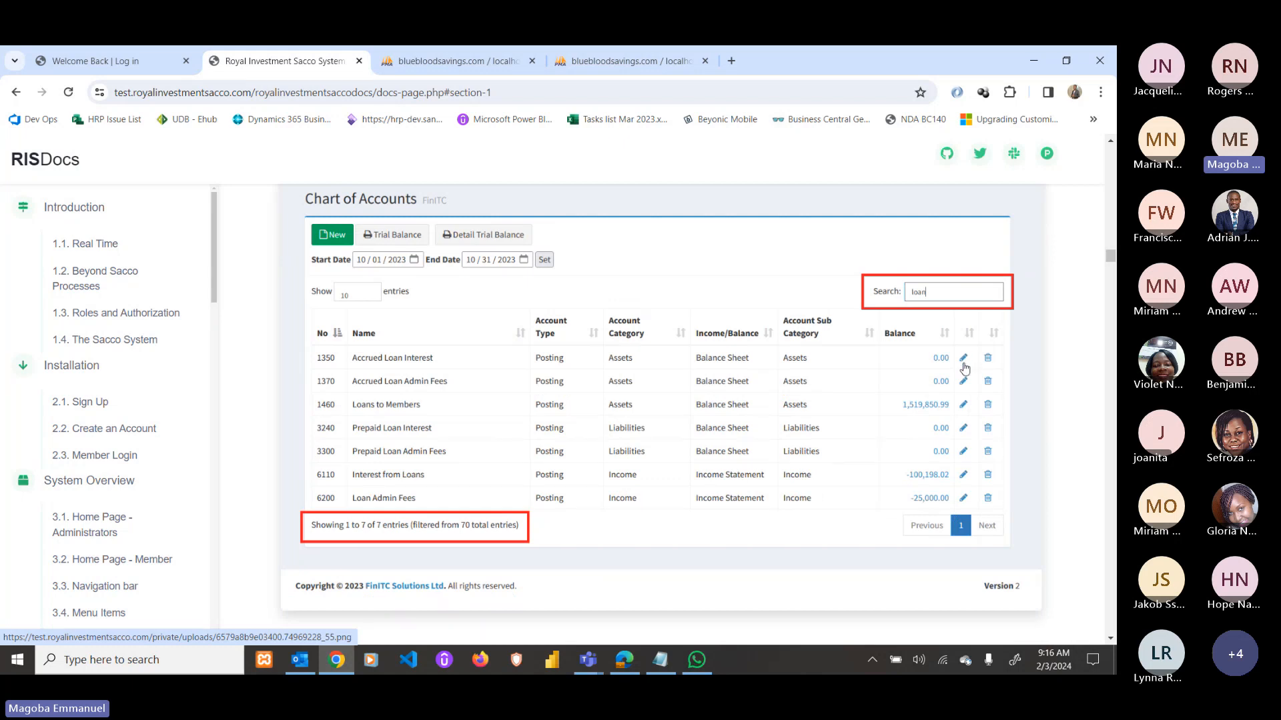
Scroll past sections 3.7–3.10 and the General Ledger Entries sorting example to 4.1 Sacco Setup Card.
{"action": "scroll", "coordinate": [597, 427], "scroll_direction": "down", "scroll_amount": 6}
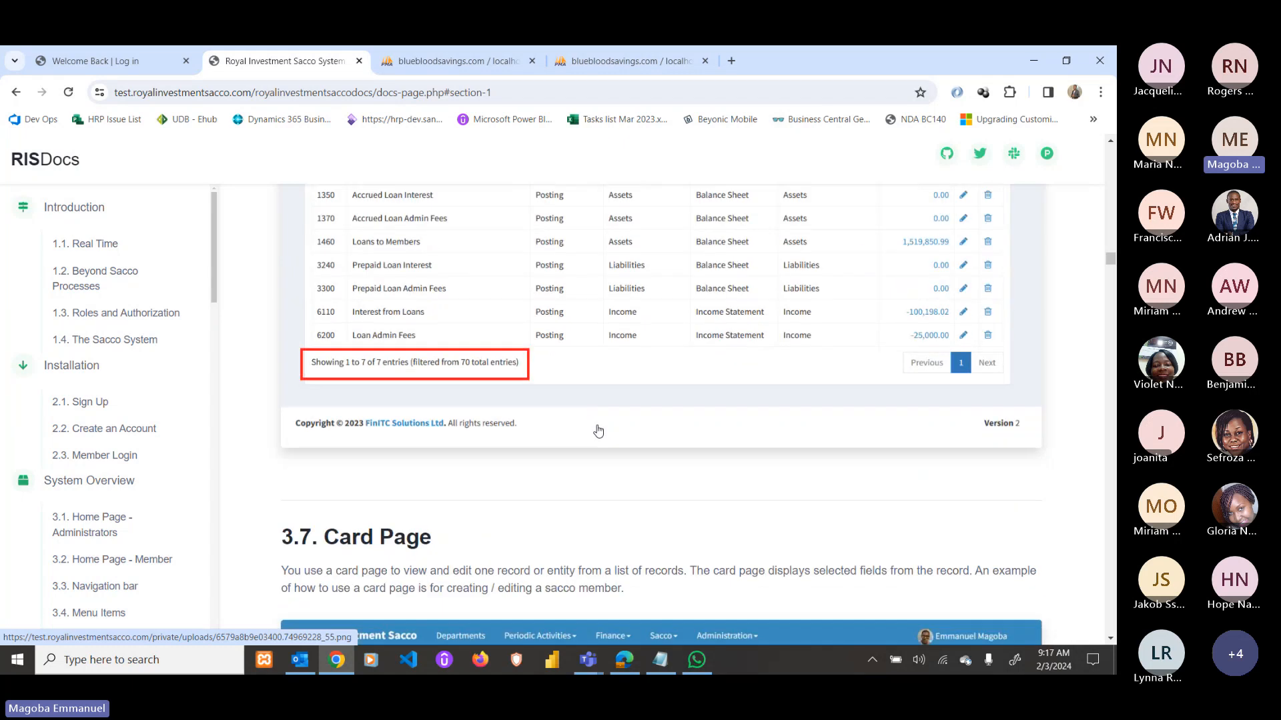
{"action": "scroll", "coordinate": [595, 435], "scroll_direction": "down", "scroll_amount": 2}
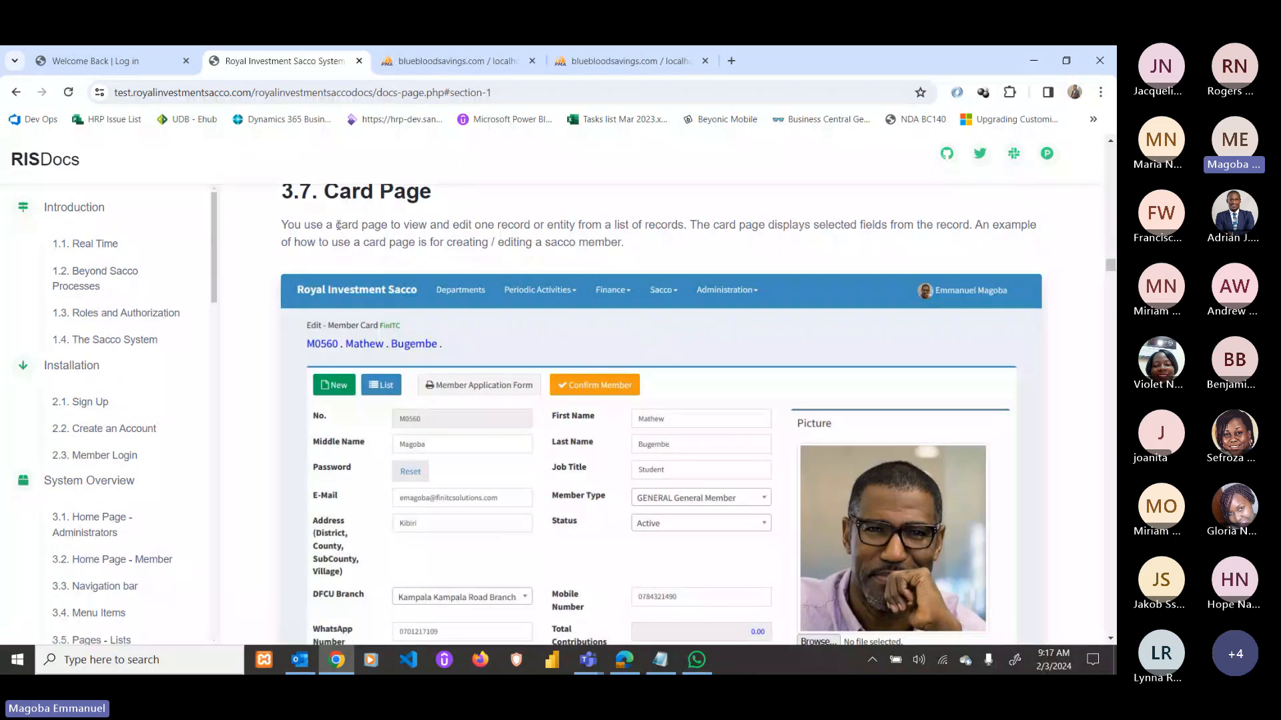
{"action": "scroll", "coordinate": [397, 372], "scroll_direction": "down", "scroll_amount": 2}
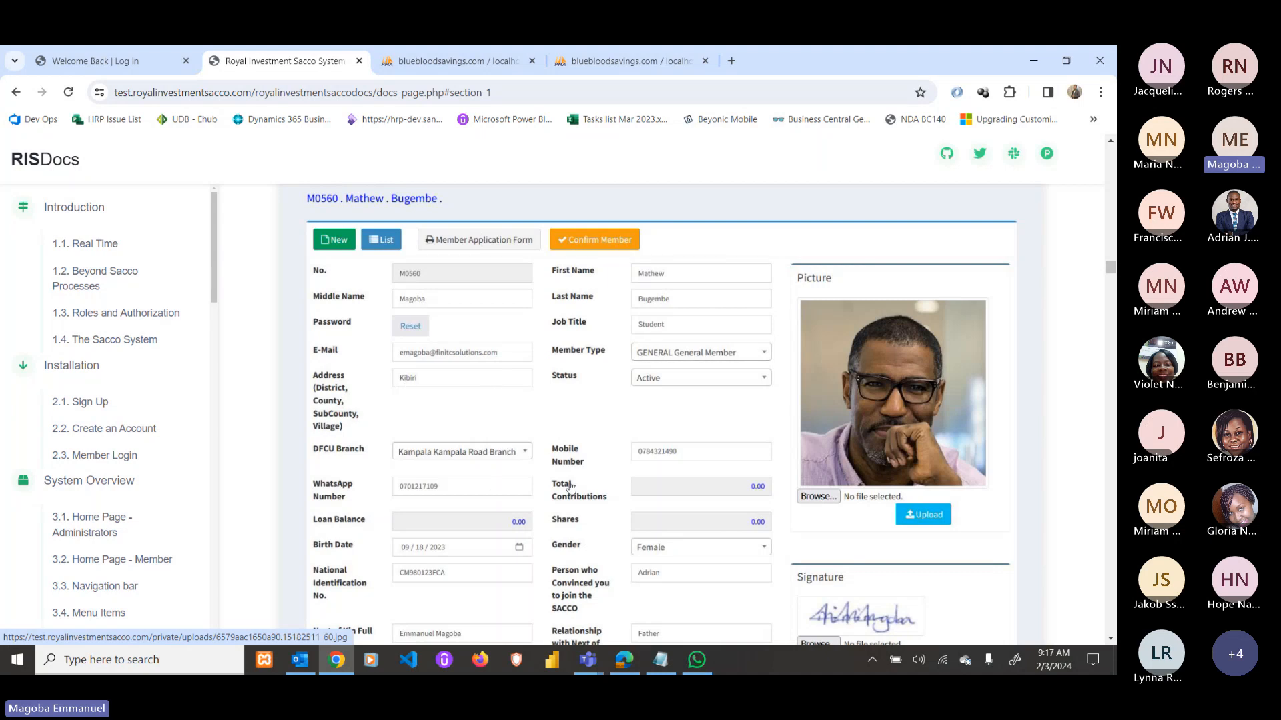
{"action": "scroll", "coordinate": [570, 487], "scroll_direction": "down", "scroll_amount": 1}
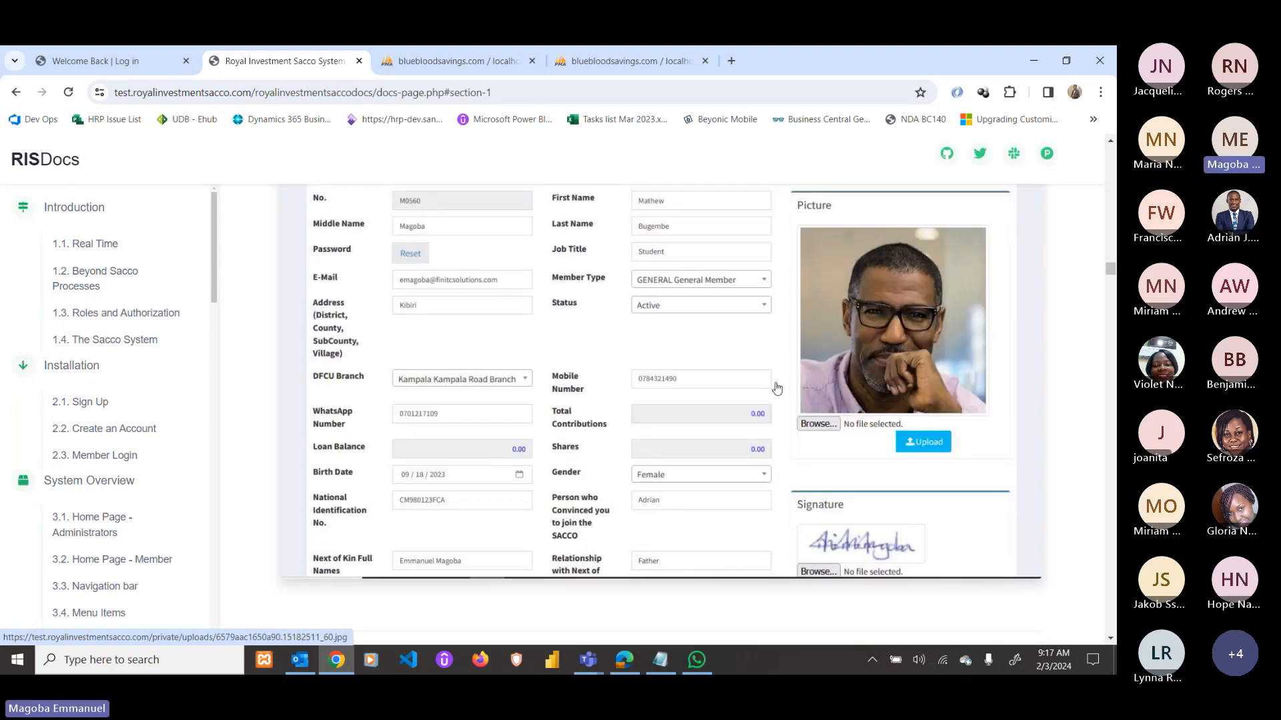
{"action": "scroll", "coordinate": [777, 390], "scroll_direction": "up", "scroll_amount": 1}
{"action": "scroll", "coordinate": [735, 435], "scroll_direction": "down", "scroll_amount": 5}
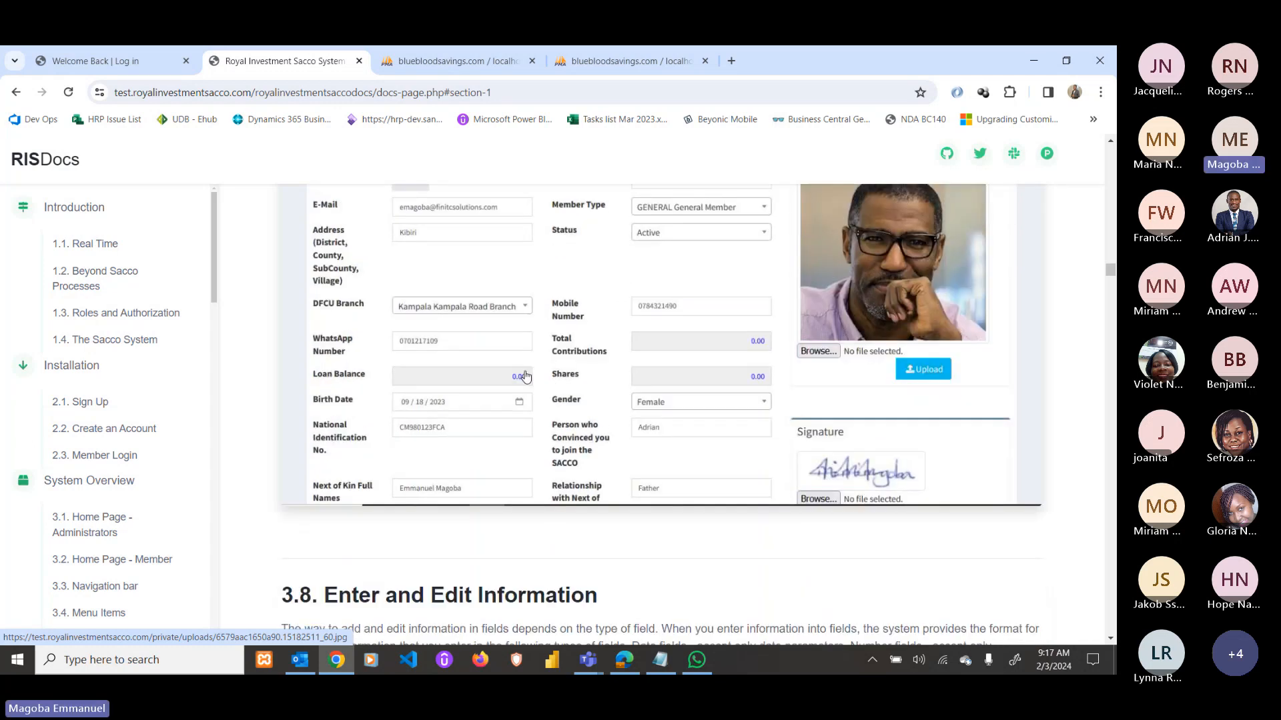
{"action": "scroll", "coordinate": [524, 372], "scroll_direction": "down", "scroll_amount": 3}
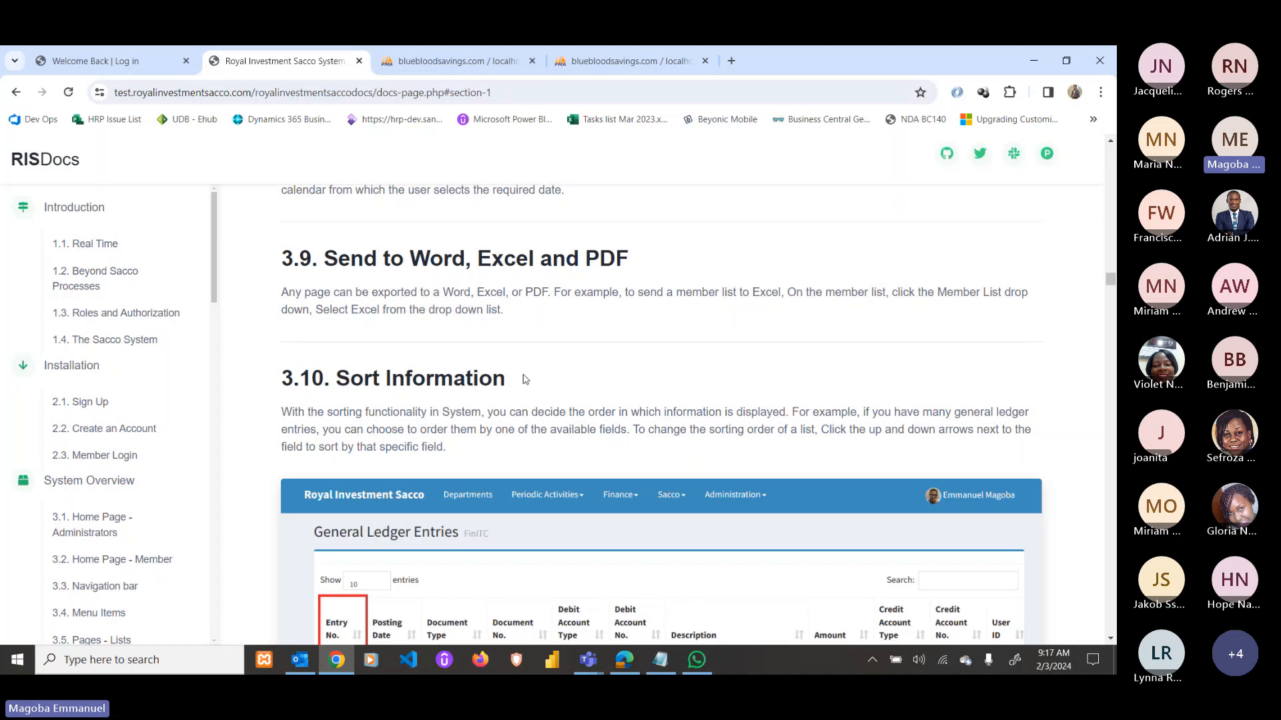
{"action": "scroll", "coordinate": [524, 378], "scroll_direction": "down", "scroll_amount": 3}
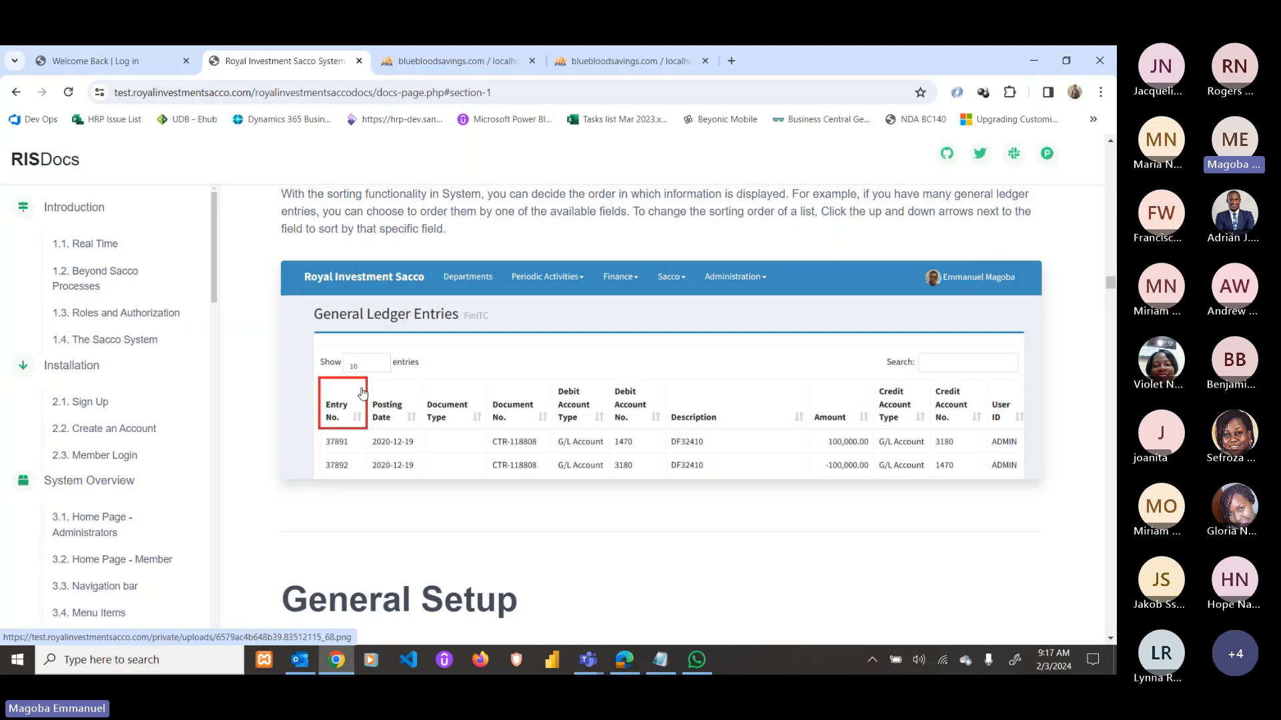
{"action": "scroll", "coordinate": [362, 400], "scroll_direction": "down", "scroll_amount": 1}
{"action": "scroll", "coordinate": [362, 401], "scroll_direction": "down", "scroll_amount": 7}
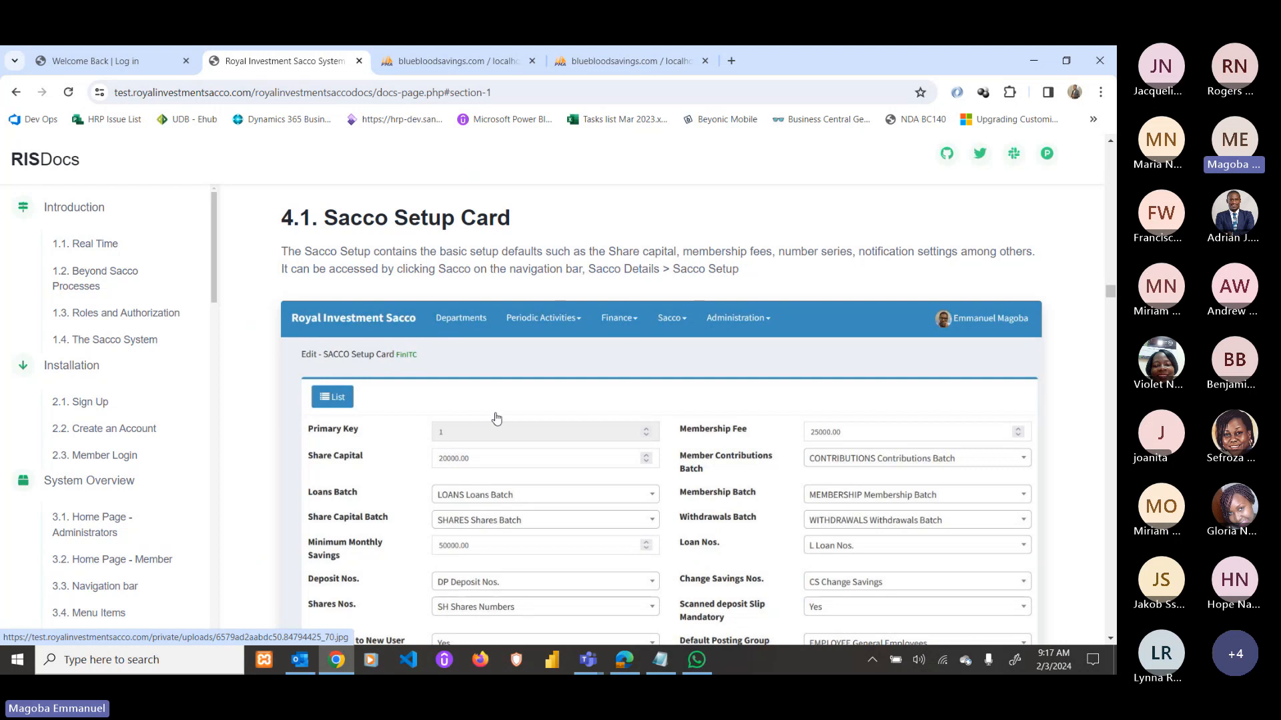
Scroll past the Sacco Setup card and 4.2 Accounting Period example to the General Ledger heading.
{"action": "scroll", "coordinate": [497, 418], "scroll_direction": "down", "scroll_amount": 2}
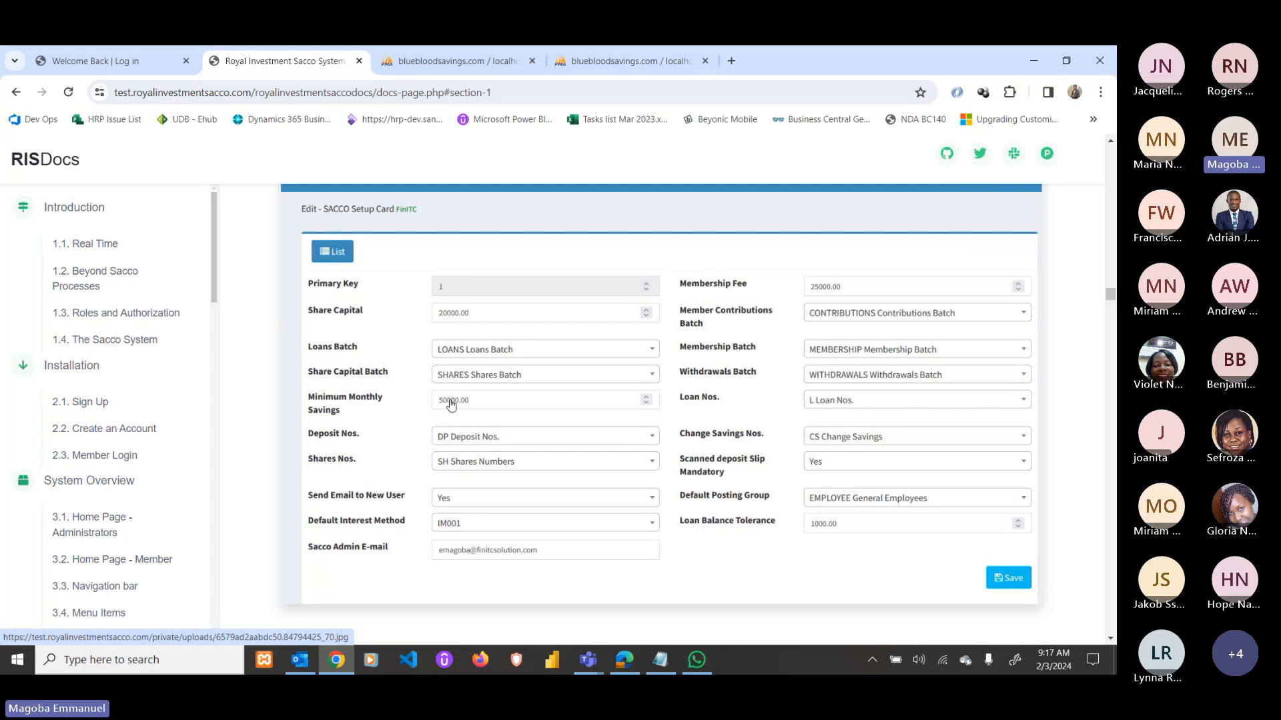
{"action": "scroll", "coordinate": [480, 386], "scroll_direction": "up", "scroll_amount": 1}
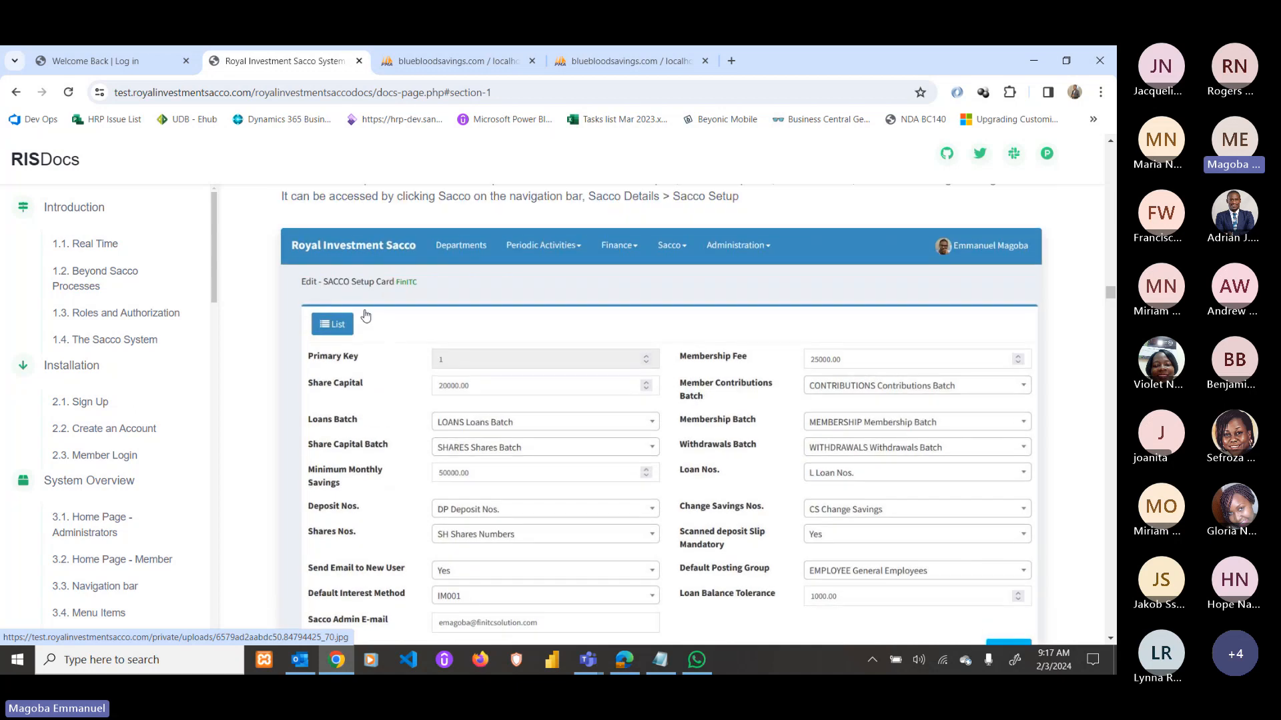
{"action": "scroll", "coordinate": [365, 316], "scroll_direction": "down", "scroll_amount": 1}
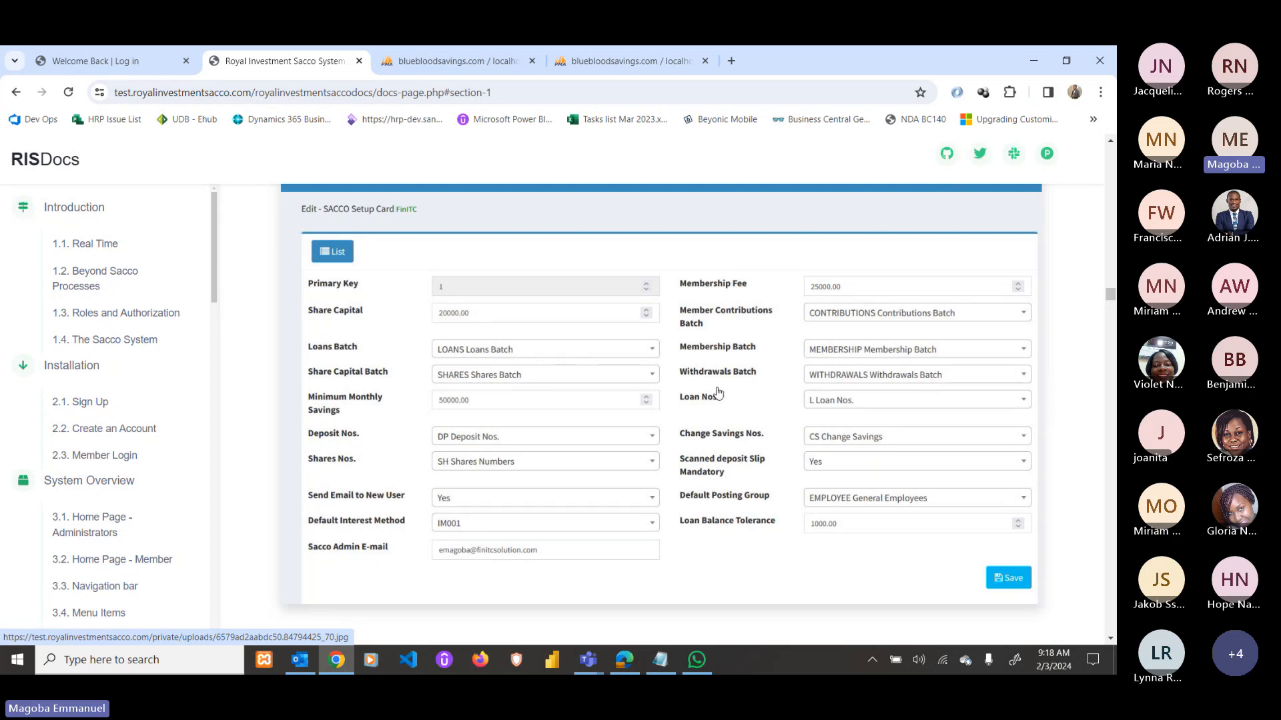
{"action": "scroll", "coordinate": [686, 428], "scroll_direction": "down", "scroll_amount": 8}
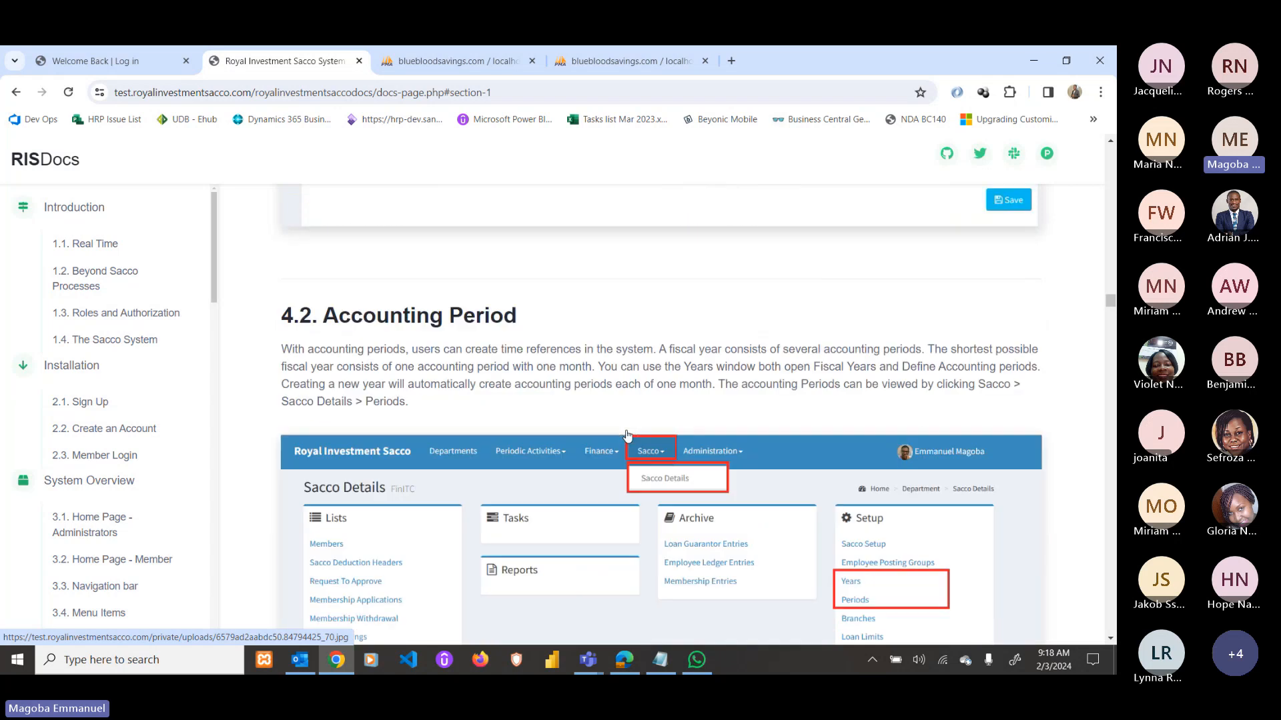
{"action": "scroll", "coordinate": [515, 284], "scroll_direction": "up", "scroll_amount": 1}
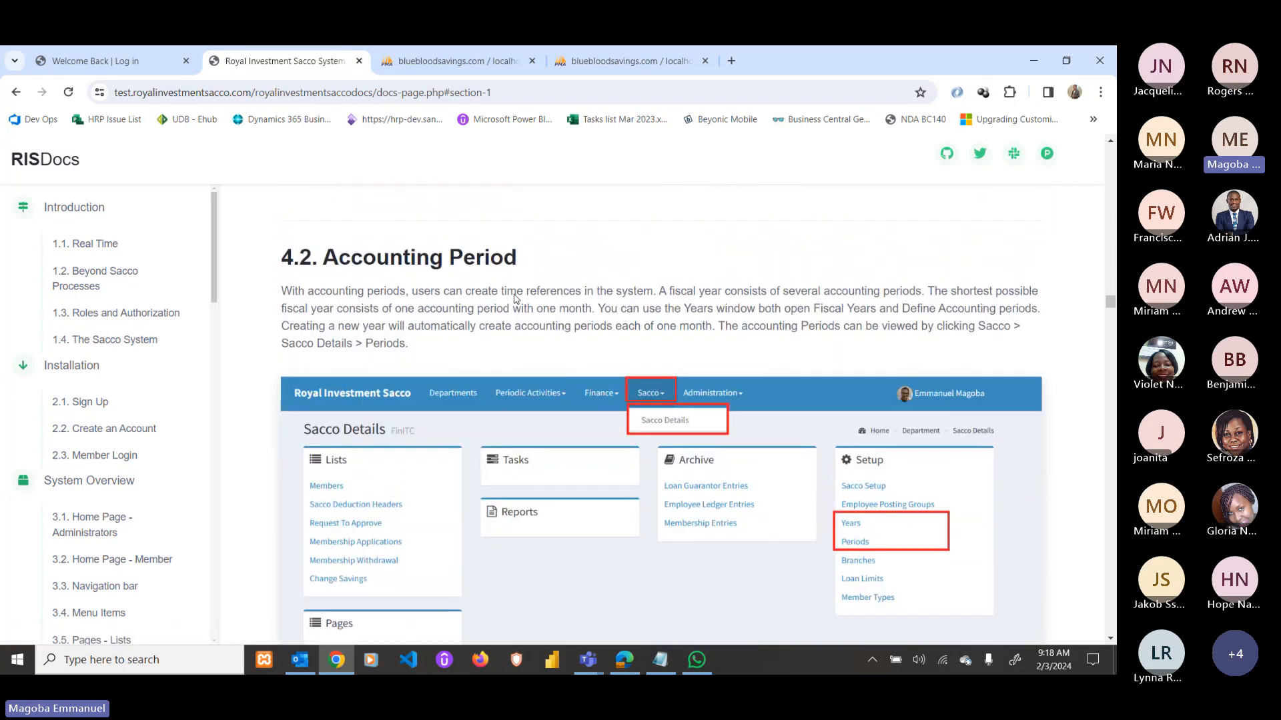
{"action": "scroll", "coordinate": [617, 373], "scroll_direction": "down", "scroll_amount": 2}
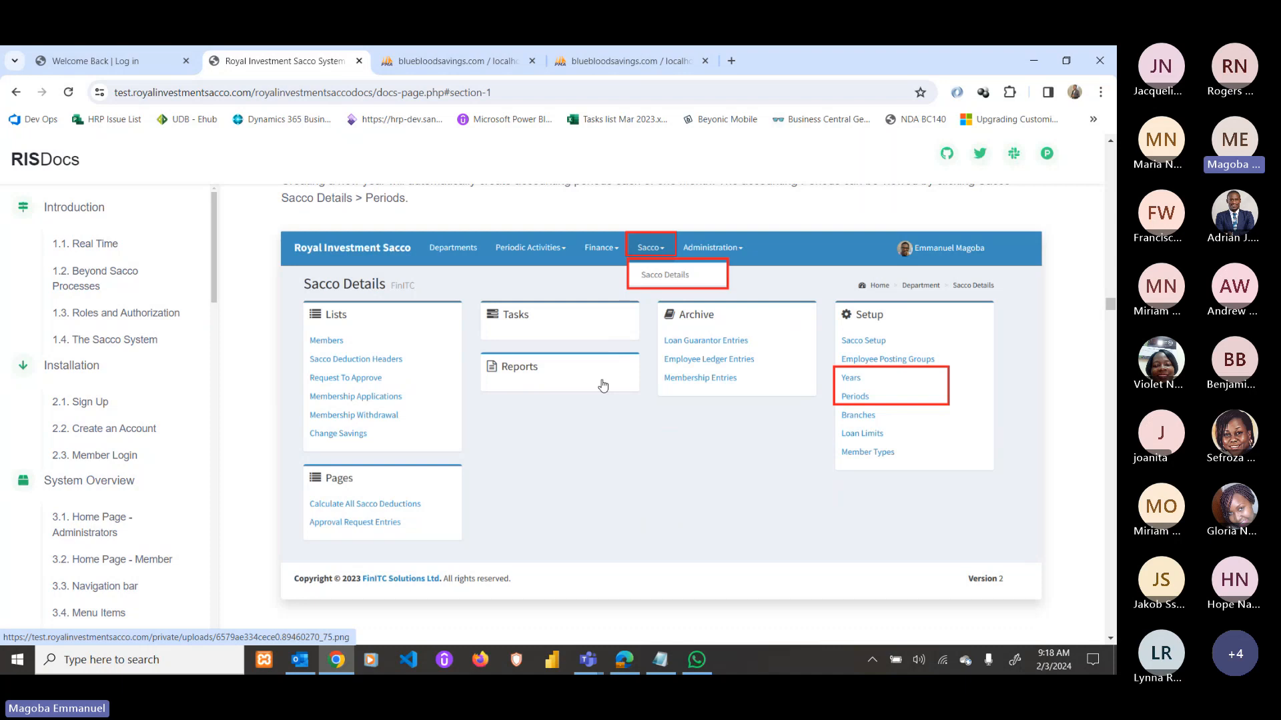
{"action": "scroll", "coordinate": [602, 385], "scroll_direction": "down", "scroll_amount": 3}
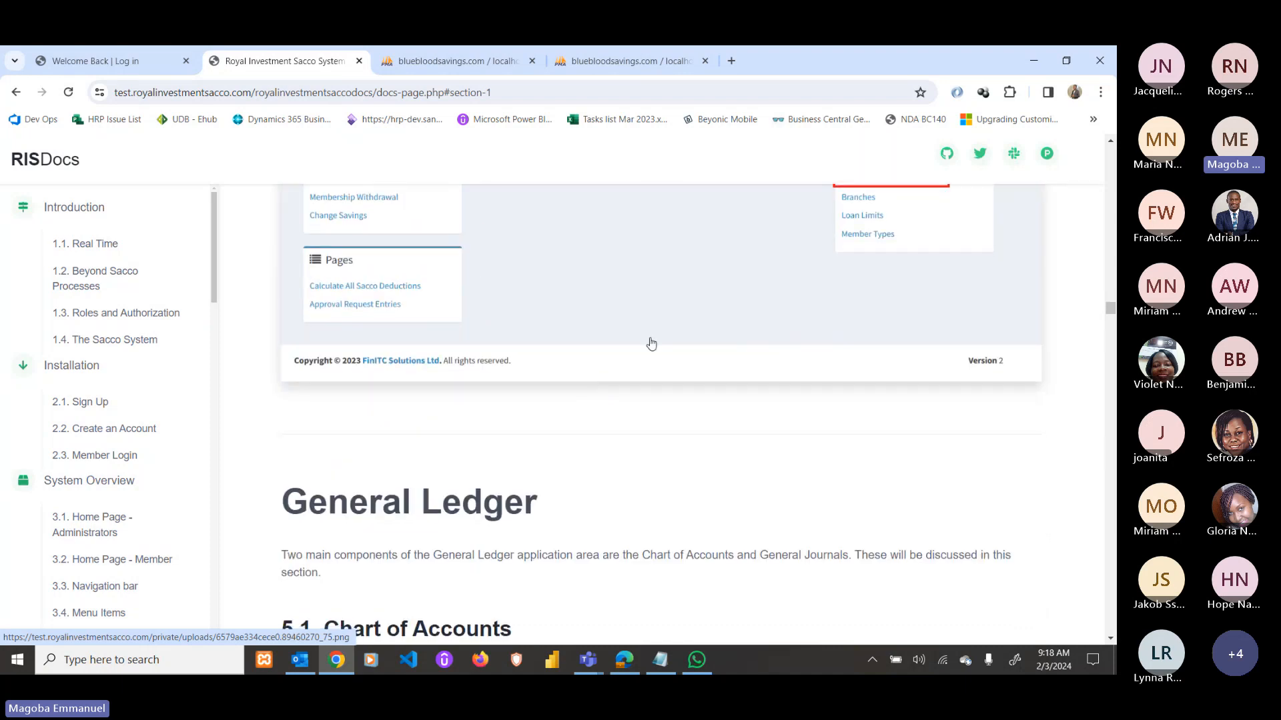
Scroll through sections 5.1–6.2, past Receivables and Upload Standing Orders, to 7.1 Update Profile.
{"action": "scroll", "coordinate": [651, 344], "scroll_direction": "up", "scroll_amount": 3}
{"action": "scroll", "coordinate": [558, 391], "scroll_direction": "down", "scroll_amount": 6}
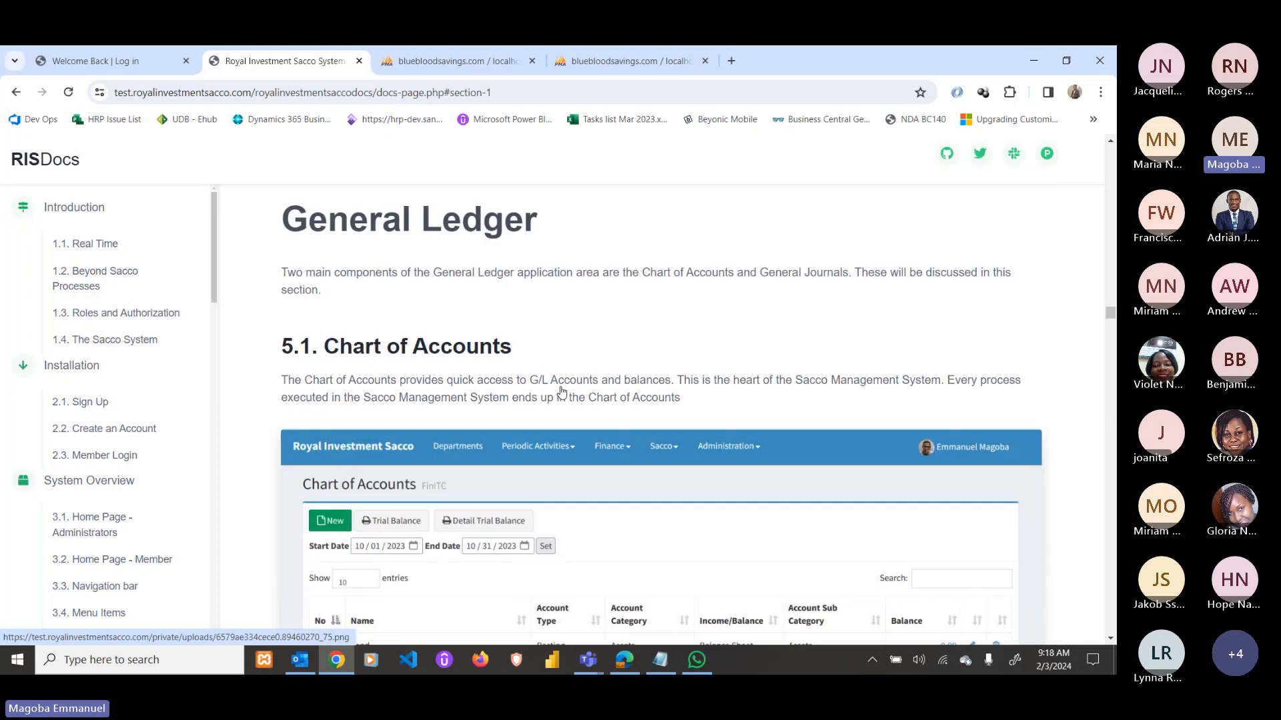
{"action": "scroll", "coordinate": [562, 392], "scroll_direction": "down", "scroll_amount": 2}
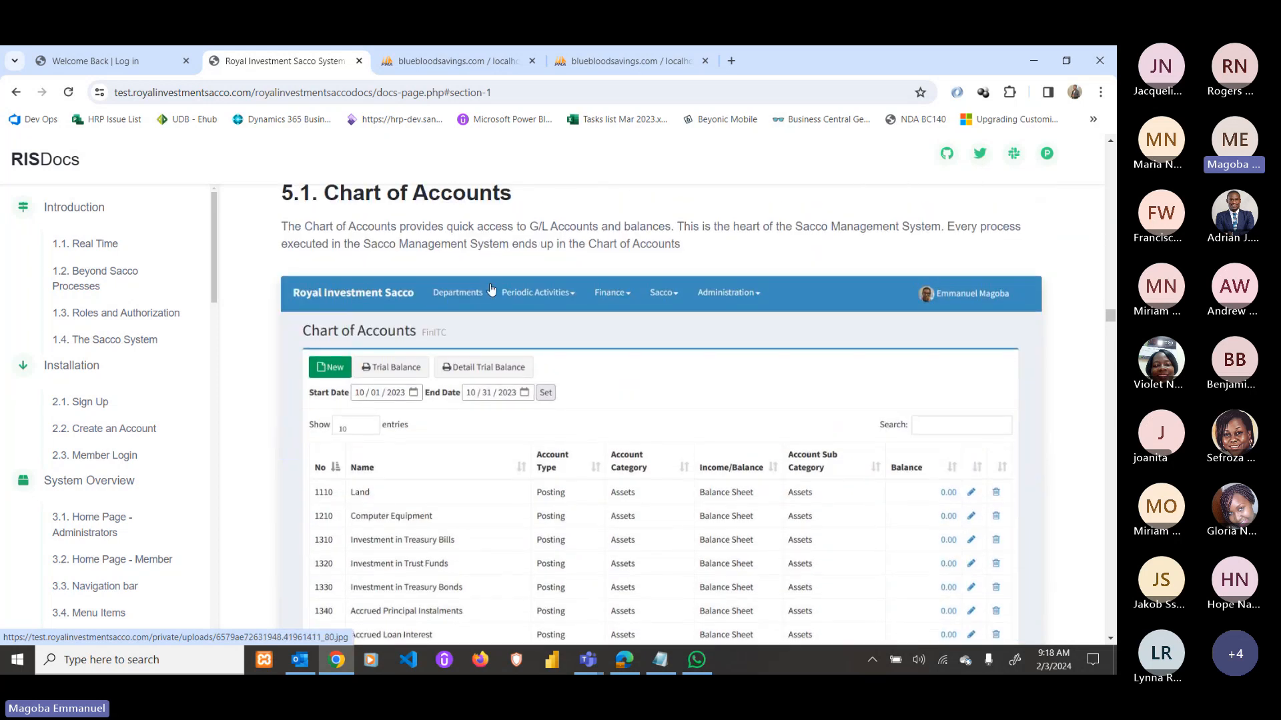
{"action": "scroll", "coordinate": [504, 310], "scroll_direction": "down", "scroll_amount": 1}
{"action": "scroll", "coordinate": [509, 322], "scroll_direction": "up", "scroll_amount": 1}
{"action": "scroll", "coordinate": [647, 459], "scroll_direction": "down", "scroll_amount": 3}
{"action": "scroll", "coordinate": [346, 365], "scroll_direction": "down", "scroll_amount": 6}
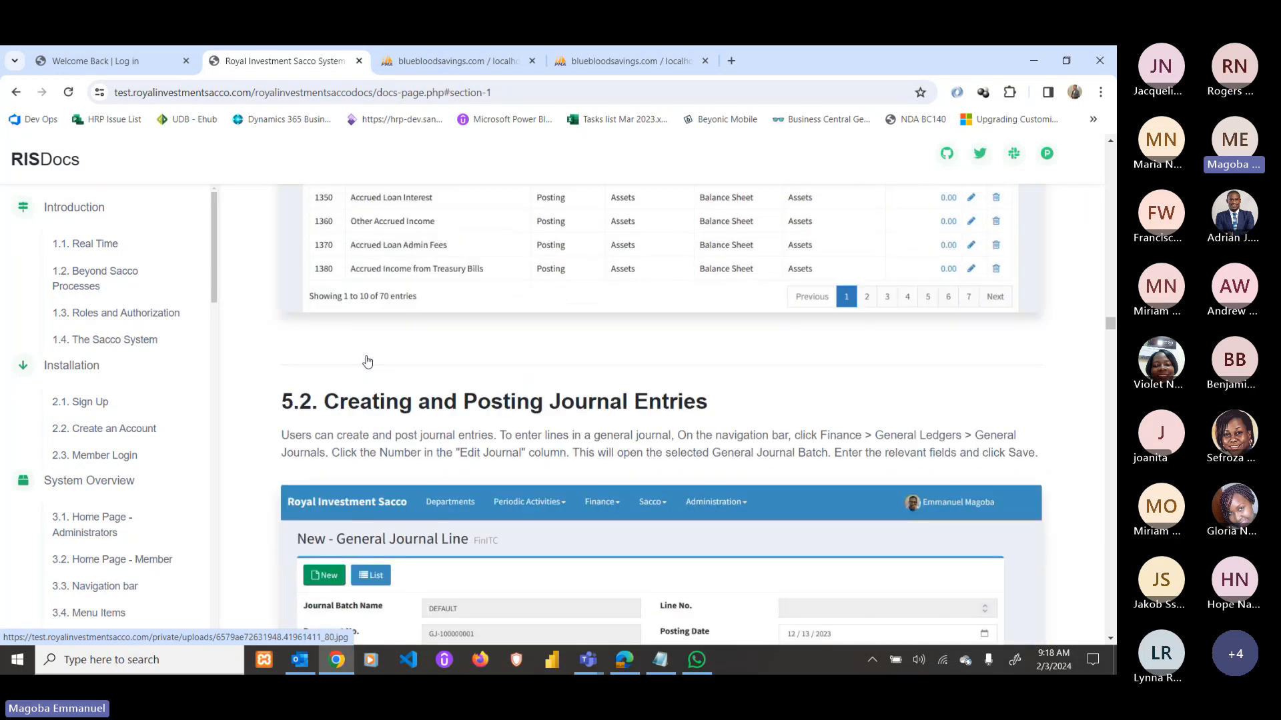
{"action": "scroll", "coordinate": [469, 334], "scroll_direction": "up", "scroll_amount": 1}
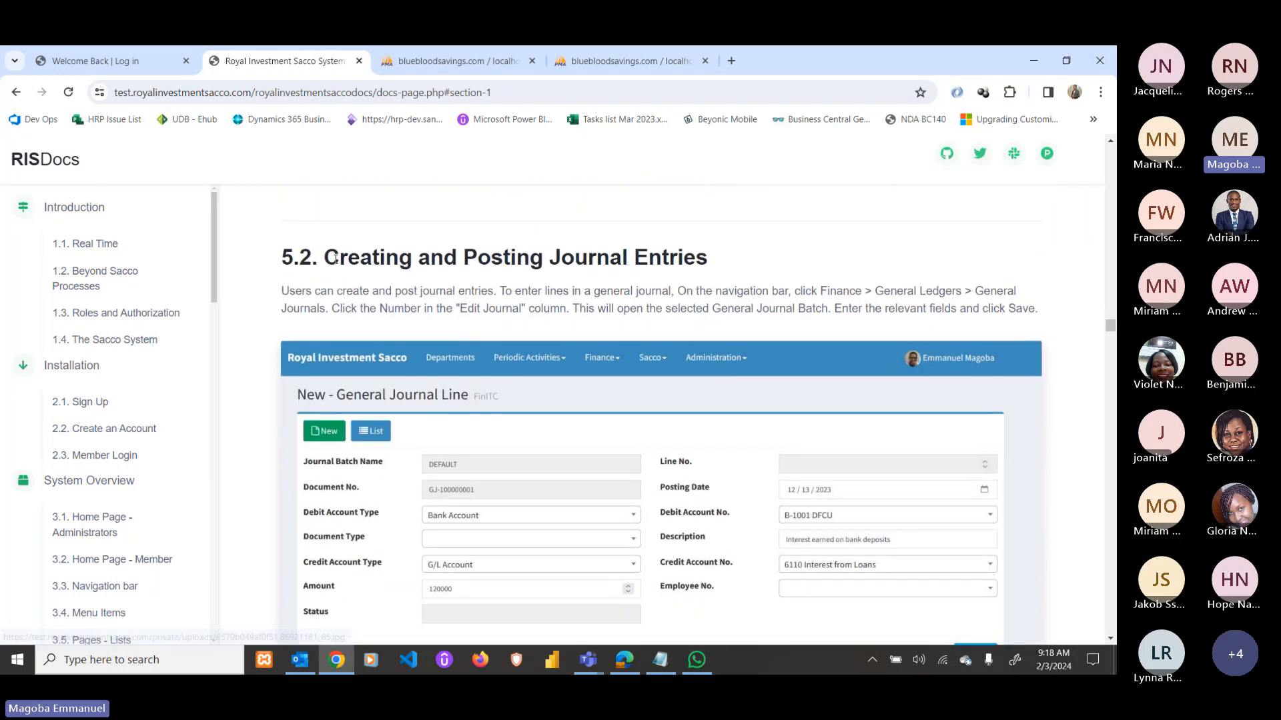
{"action": "scroll", "coordinate": [654, 384], "scroll_direction": "down", "scroll_amount": 1}
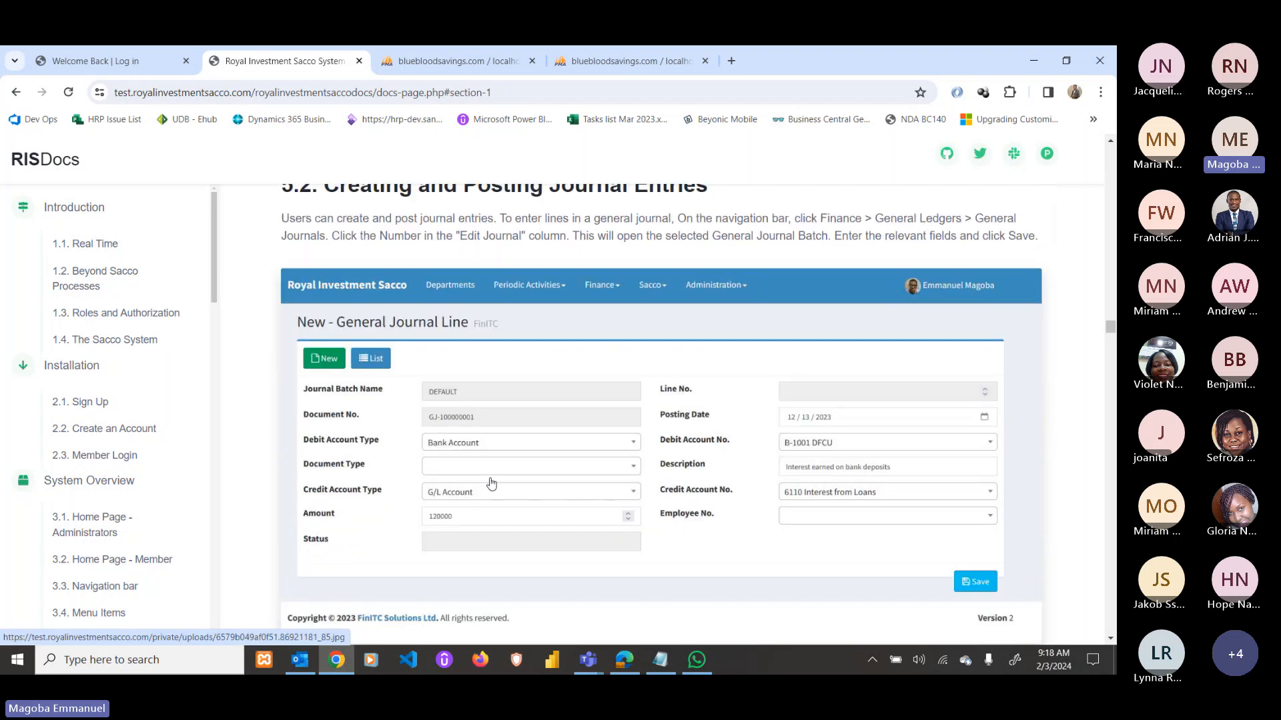
{"action": "scroll", "coordinate": [623, 509], "scroll_direction": "down", "scroll_amount": 1}
{"action": "scroll", "coordinate": [521, 453], "scroll_direction": "down", "scroll_amount": 11}
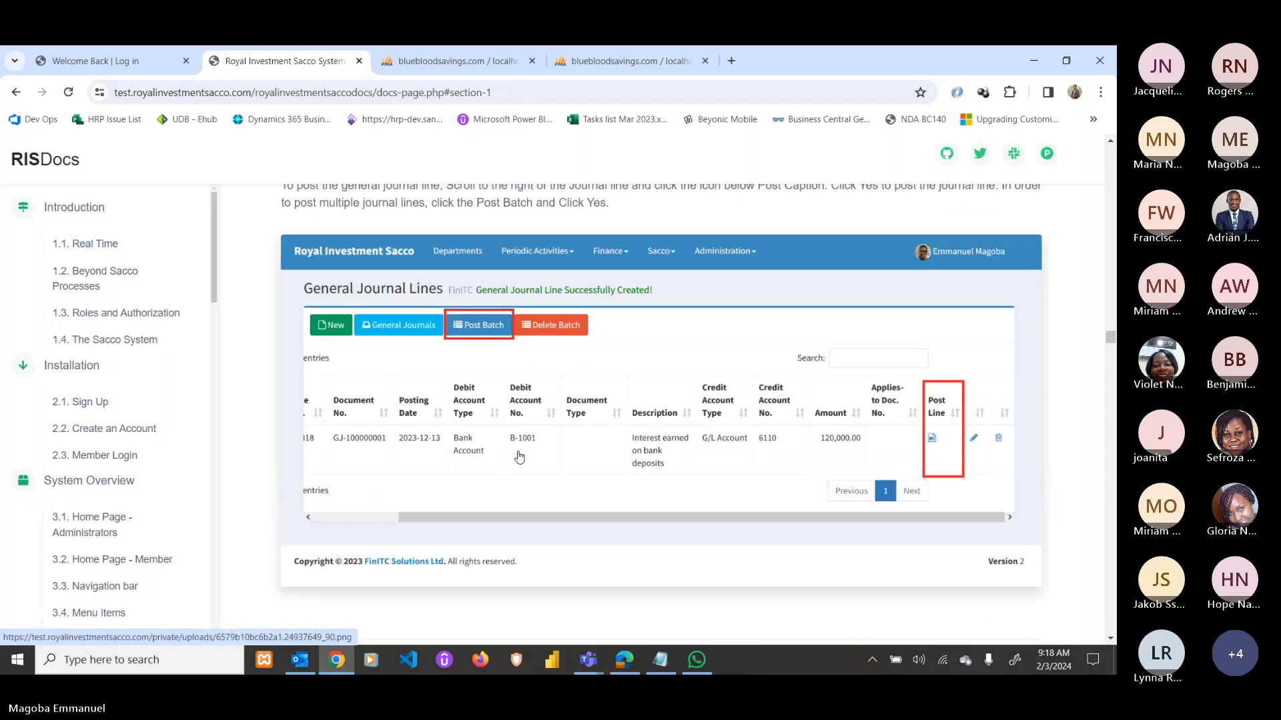
{"action": "scroll", "coordinate": [492, 409], "scroll_direction": "down", "scroll_amount": 9}
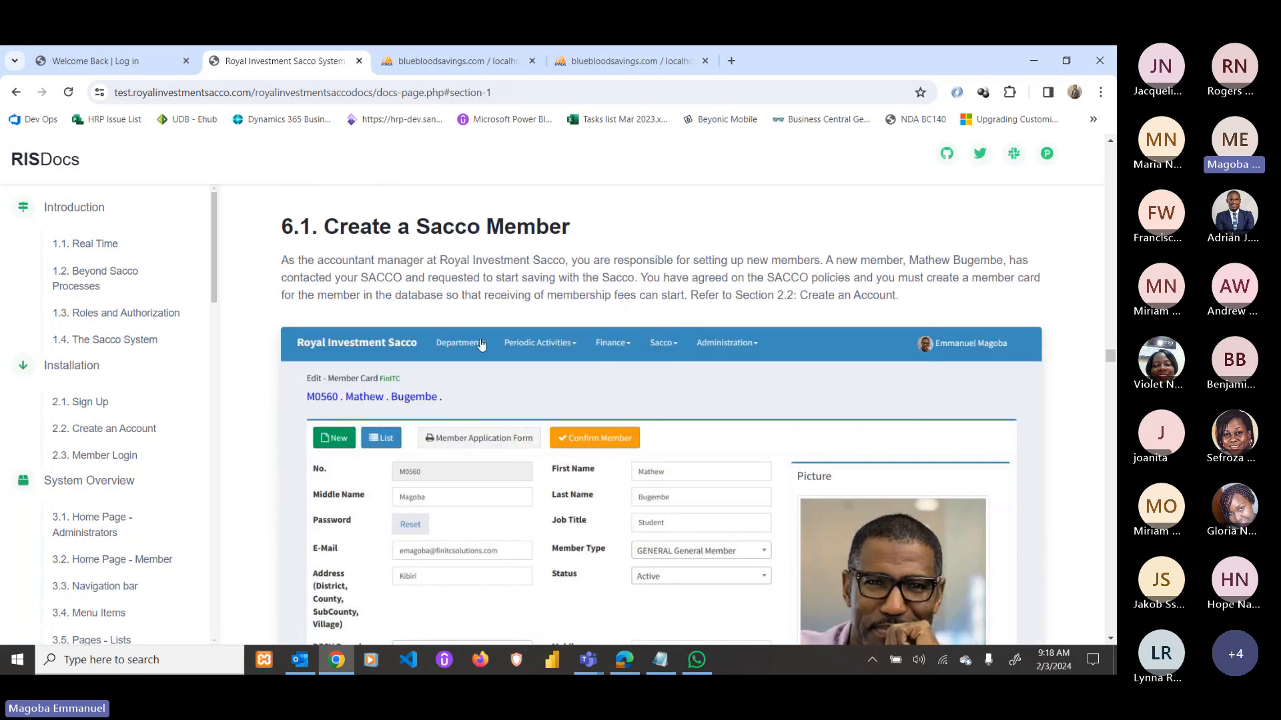
{"action": "scroll", "coordinate": [480, 344], "scroll_direction": "down", "scroll_amount": 1}
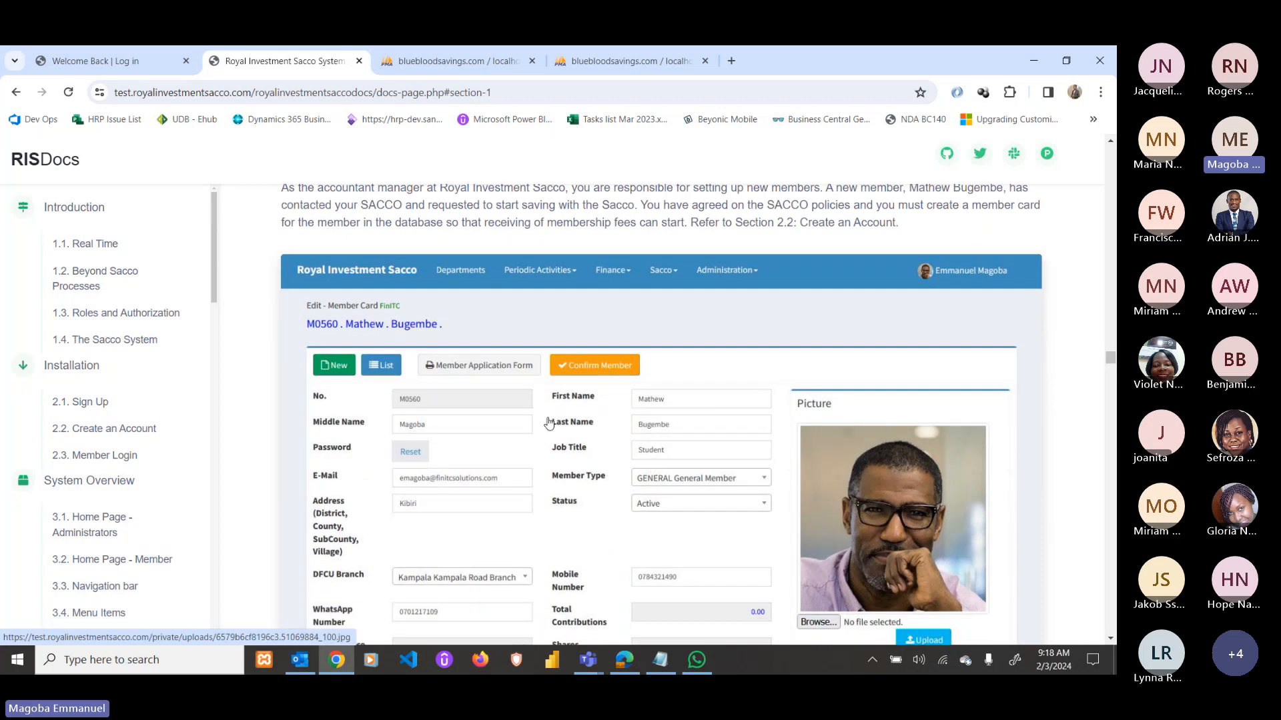
{"action": "scroll", "coordinate": [527, 427], "scroll_direction": "down", "scroll_amount": 8}
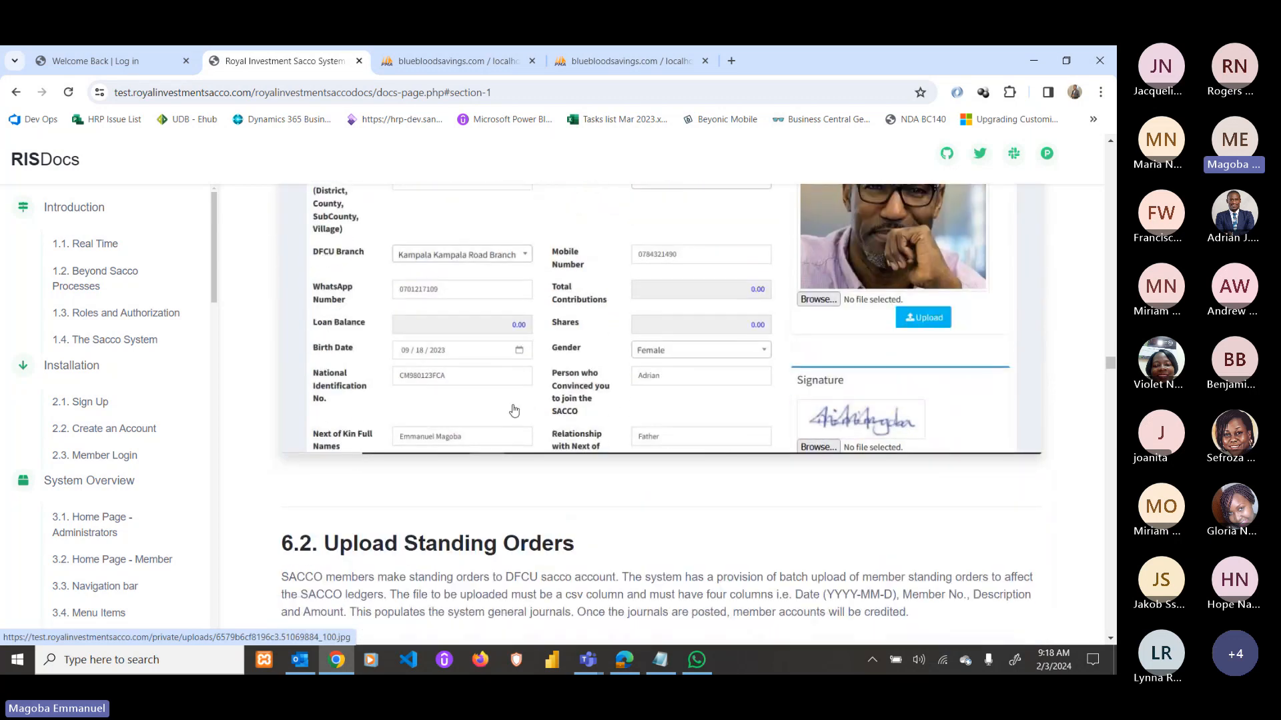
{"action": "scroll", "coordinate": [520, 405], "scroll_direction": "down", "scroll_amount": 3}
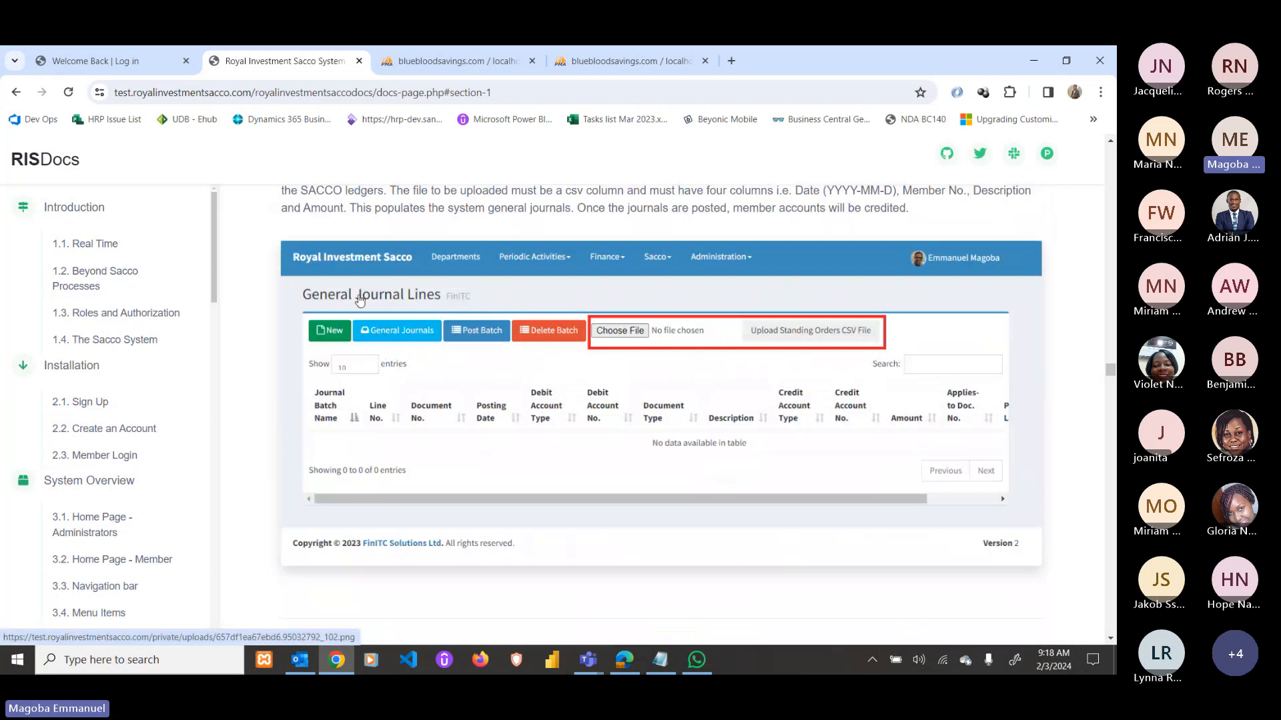
{"action": "scroll", "coordinate": [373, 240], "scroll_direction": "up", "scroll_amount": 1}
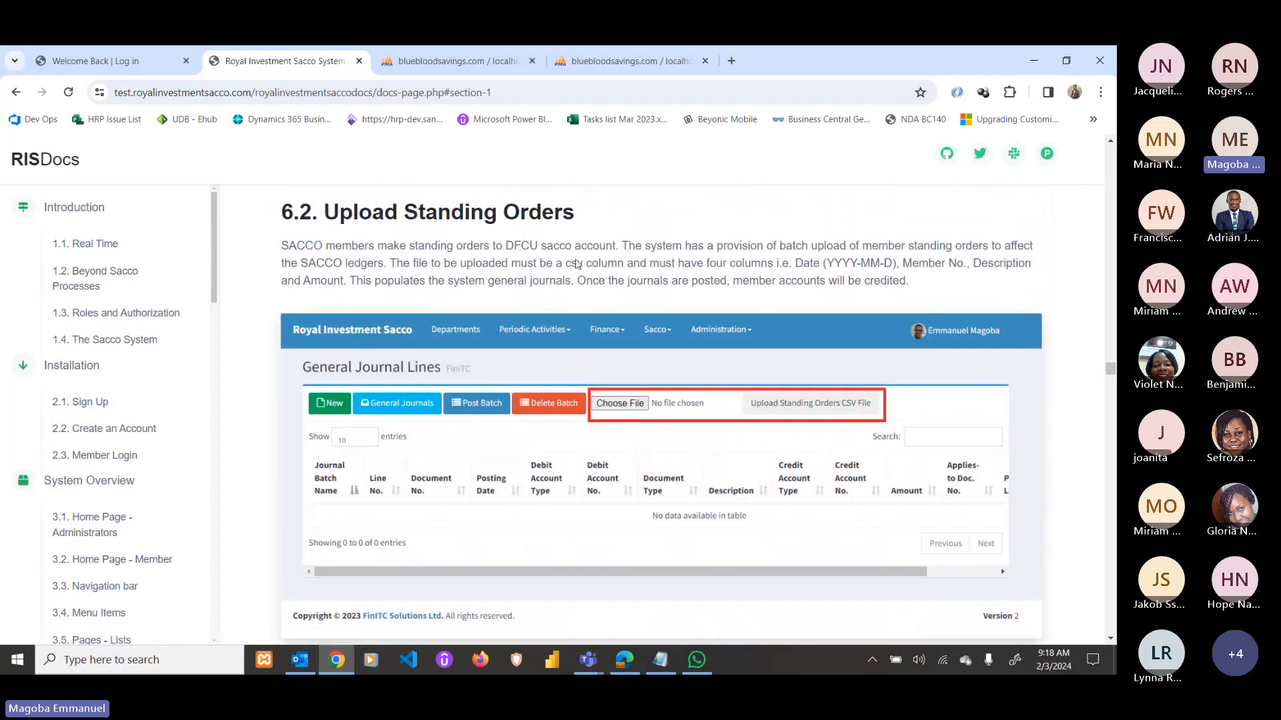
{"action": "scroll", "coordinate": [626, 492], "scroll_direction": "down", "scroll_amount": 6}
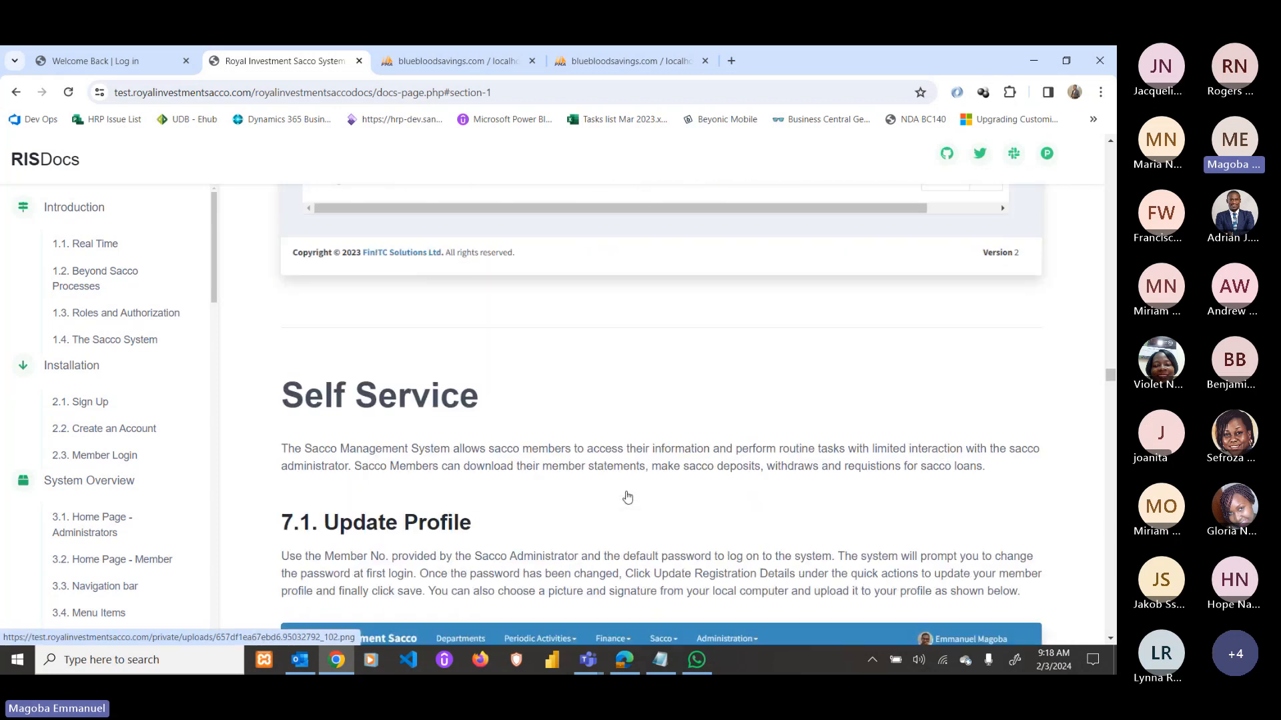
Highlight the Self Service heading text in the docs.
{"action": "scroll", "coordinate": [512, 294], "scroll_direction": "down", "scroll_amount": 1}
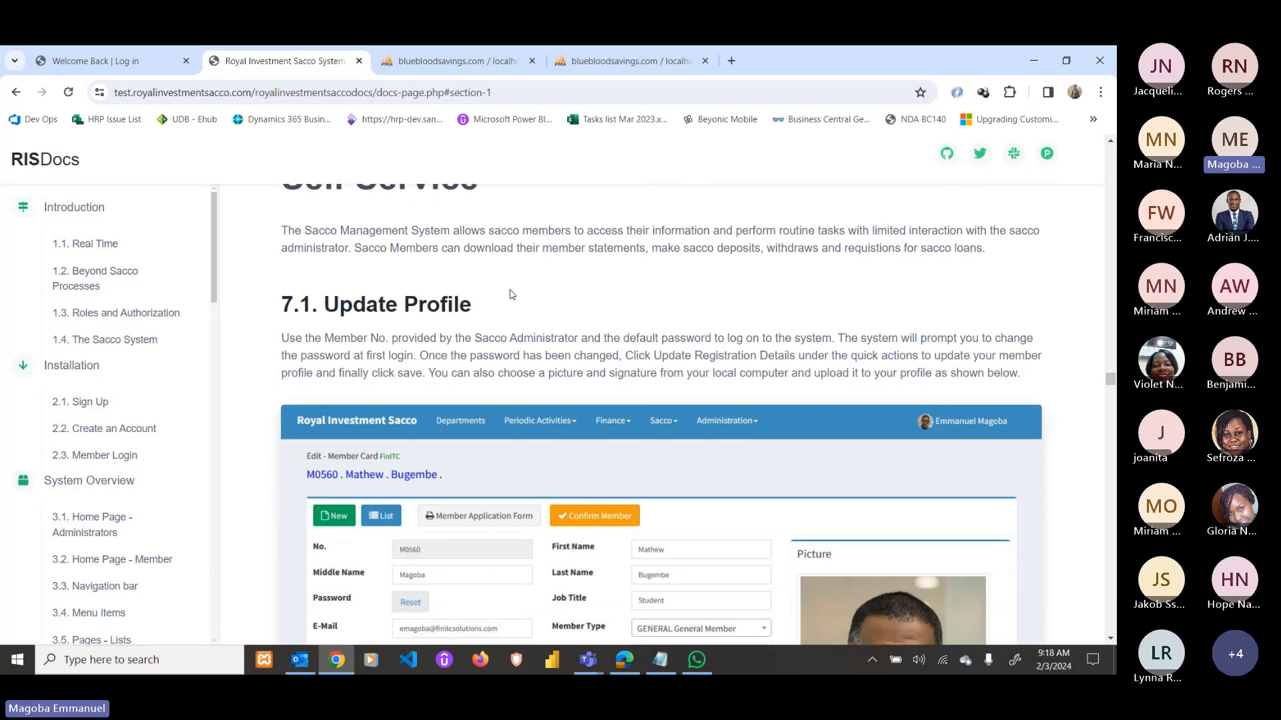
{"action": "scroll", "coordinate": [466, 347], "scroll_direction": "up", "scroll_amount": 1}
{"action": "scroll", "coordinate": [453, 360], "scroll_direction": "down", "scroll_amount": 1}
{"action": "scroll", "coordinate": [440, 334], "scroll_direction": "up", "scroll_amount": 1}
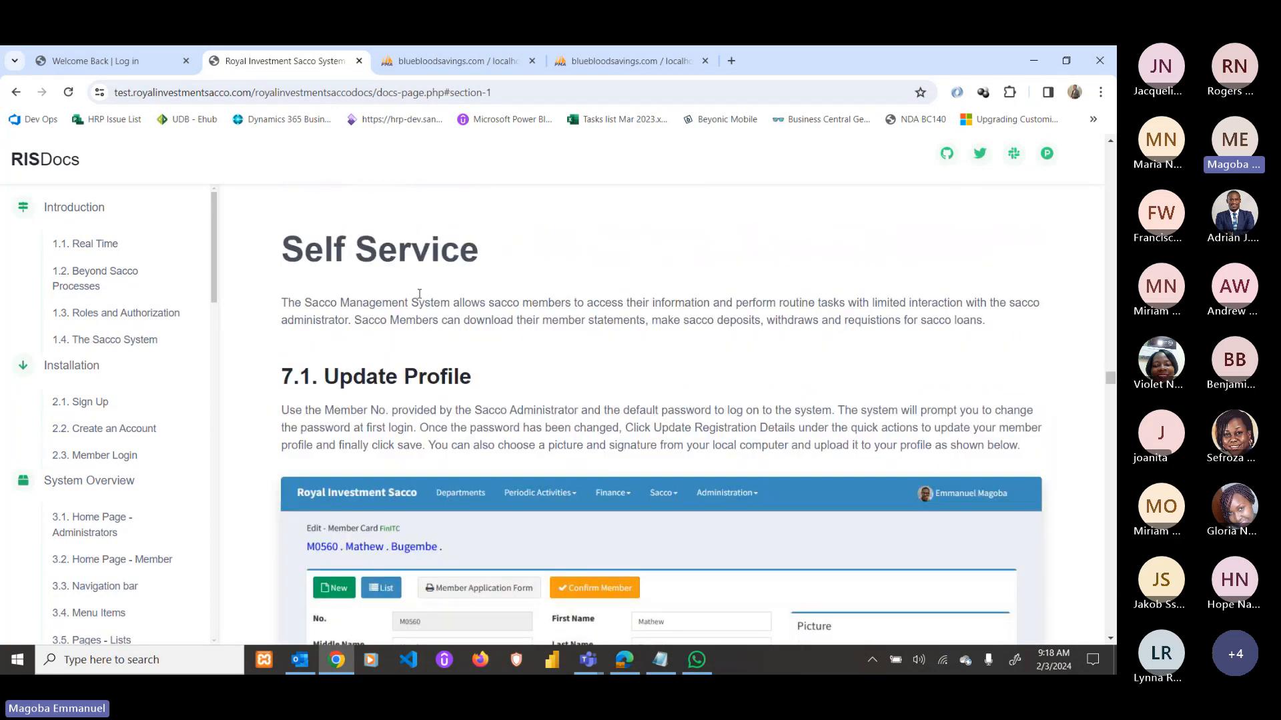
{"action": "left_click_drag", "start_coordinate": [281, 251], "coordinate": [480, 250]}
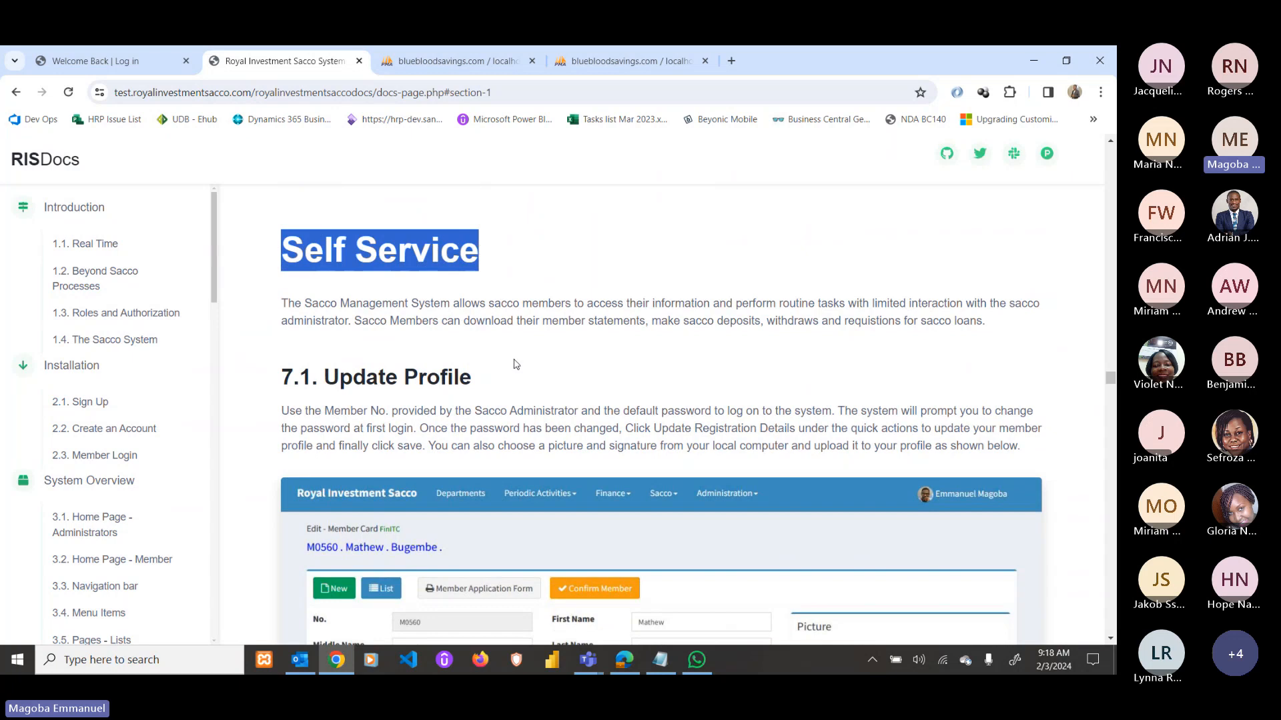
Scroll past the 7.3 Print Member Application Form example to the 7.4 M0560 member card screenshot.
{"action": "scroll", "coordinate": [516, 364], "scroll_direction": "down", "scroll_amount": 1}
{"action": "scroll", "coordinate": [514, 362], "scroll_direction": "down", "scroll_amount": 1}
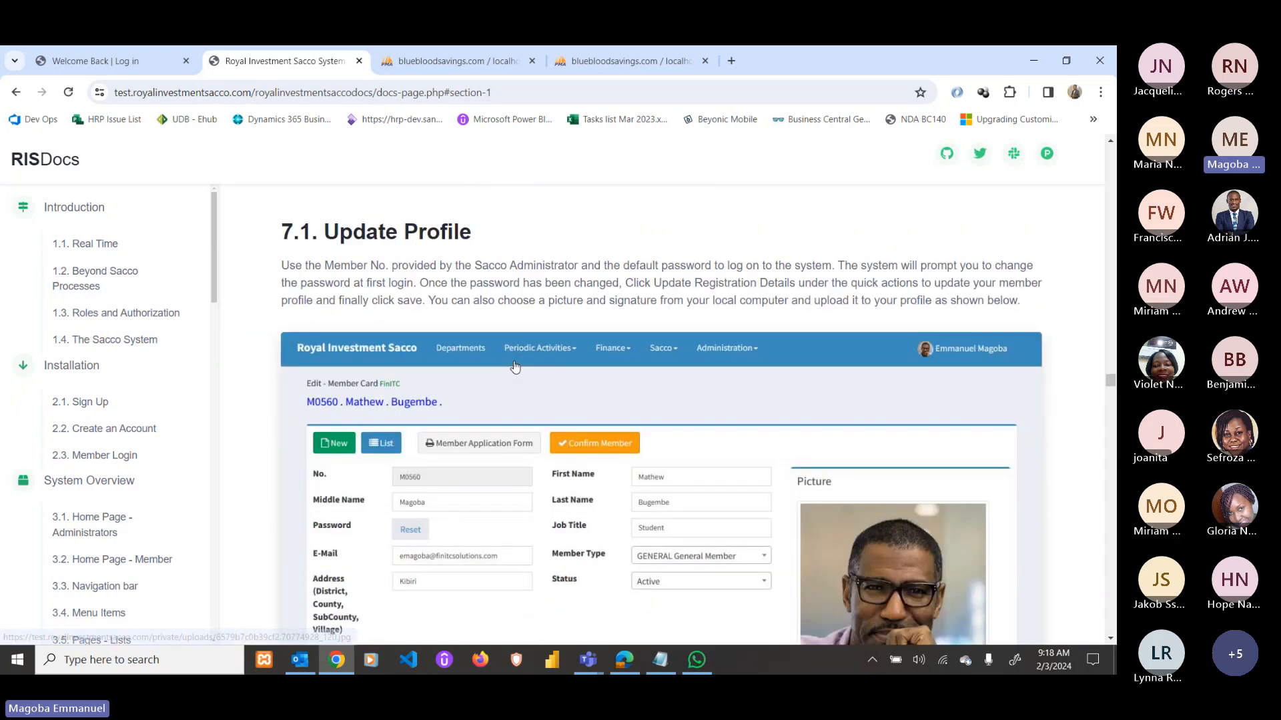
{"action": "scroll", "coordinate": [517, 439], "scroll_direction": "down", "scroll_amount": 2}
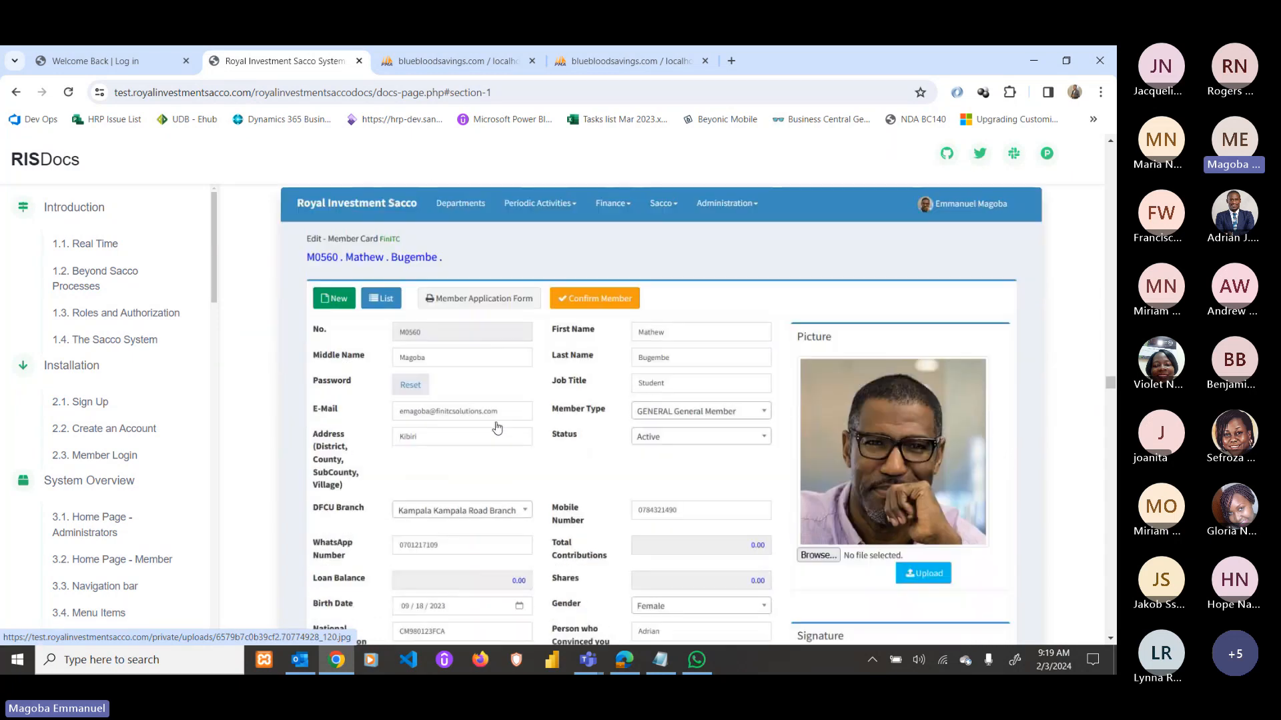
{"action": "scroll", "coordinate": [412, 372], "scroll_direction": "down", "scroll_amount": 2}
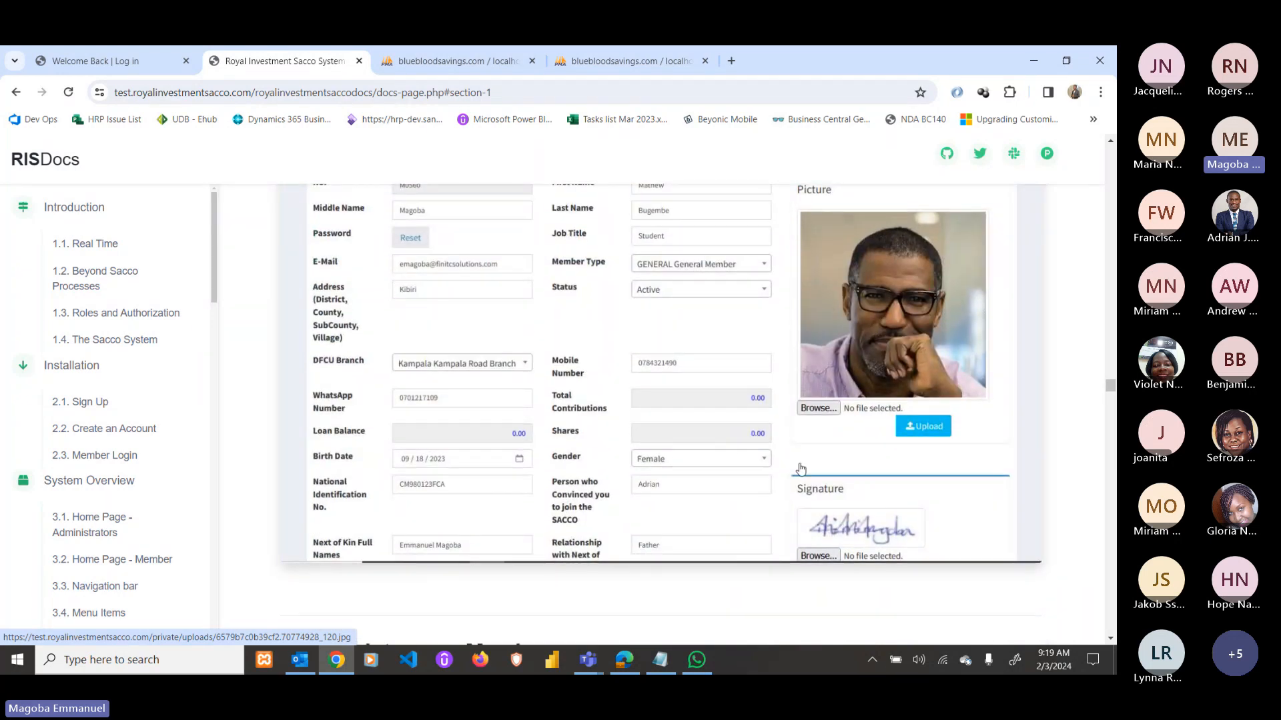
{"action": "scroll", "coordinate": [817, 427], "scroll_direction": "down", "scroll_amount": 2}
{"action": "scroll", "coordinate": [658, 399], "scroll_direction": "down", "scroll_amount": 5}
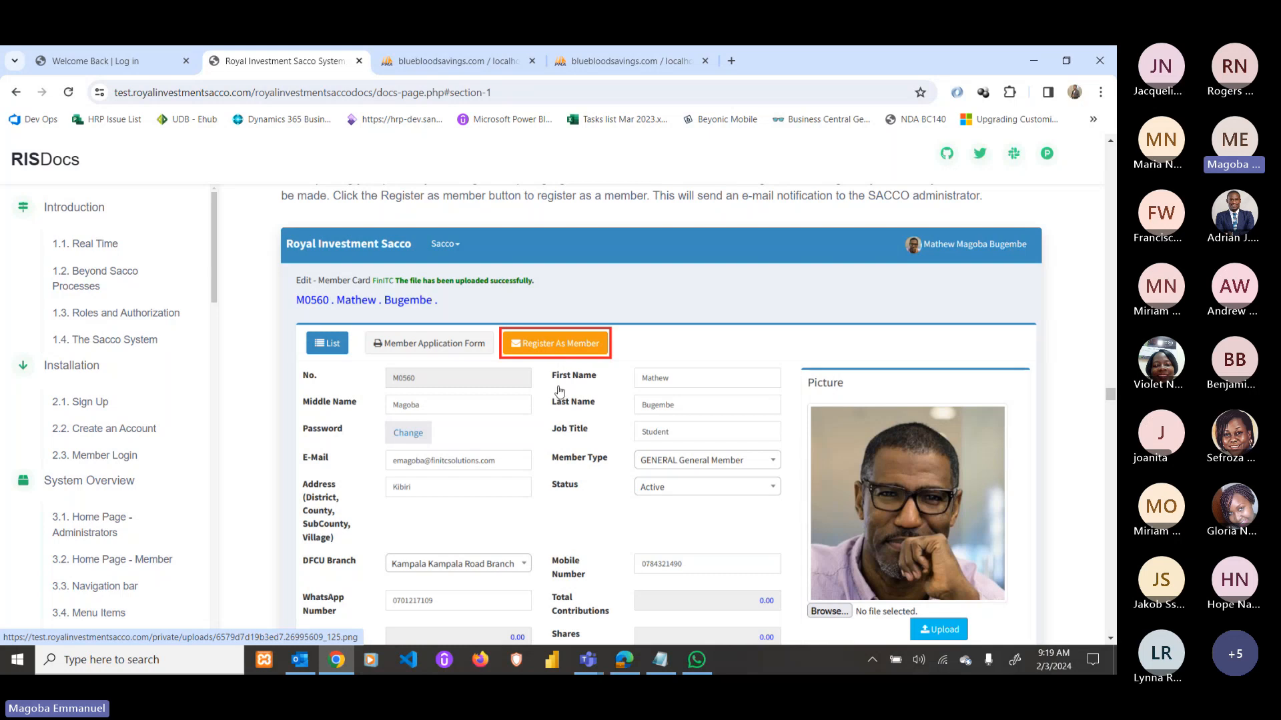
{"action": "scroll", "coordinate": [561, 365], "scroll_direction": "down", "scroll_amount": 7}
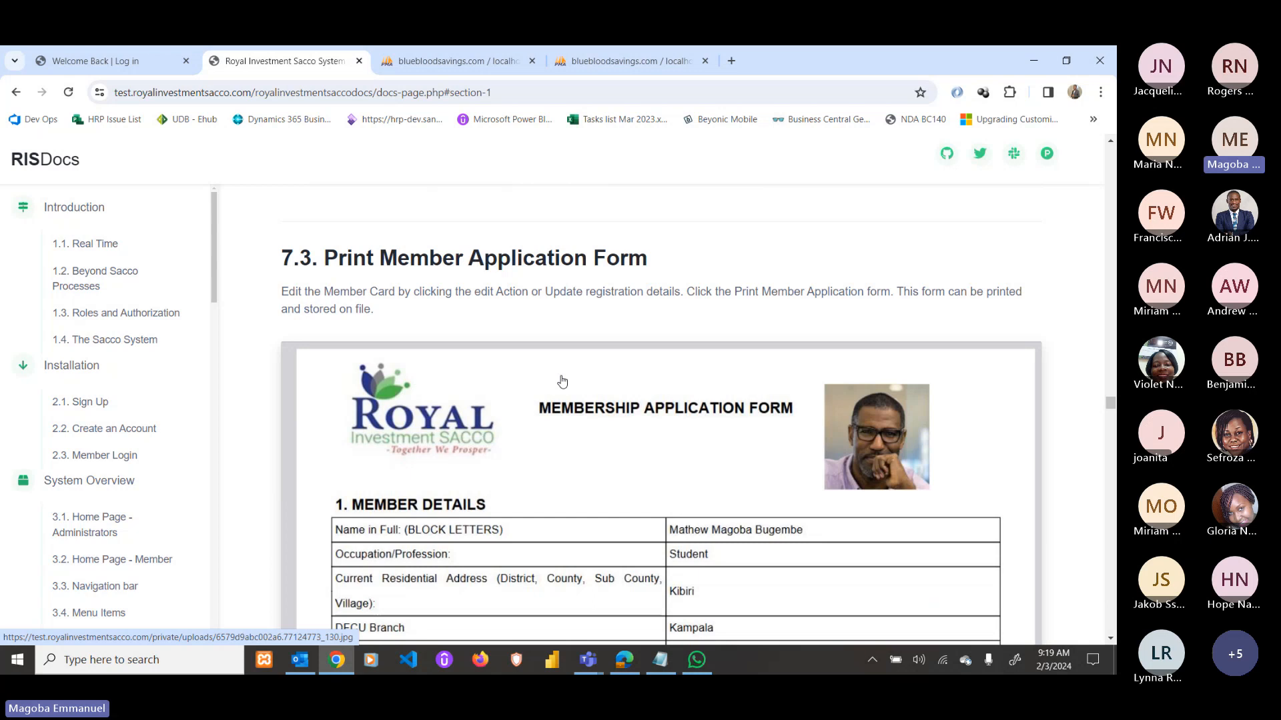
{"action": "scroll", "coordinate": [562, 382], "scroll_direction": "down", "scroll_amount": 1}
{"action": "scroll", "coordinate": [561, 377], "scroll_direction": "up", "scroll_amount": 3}
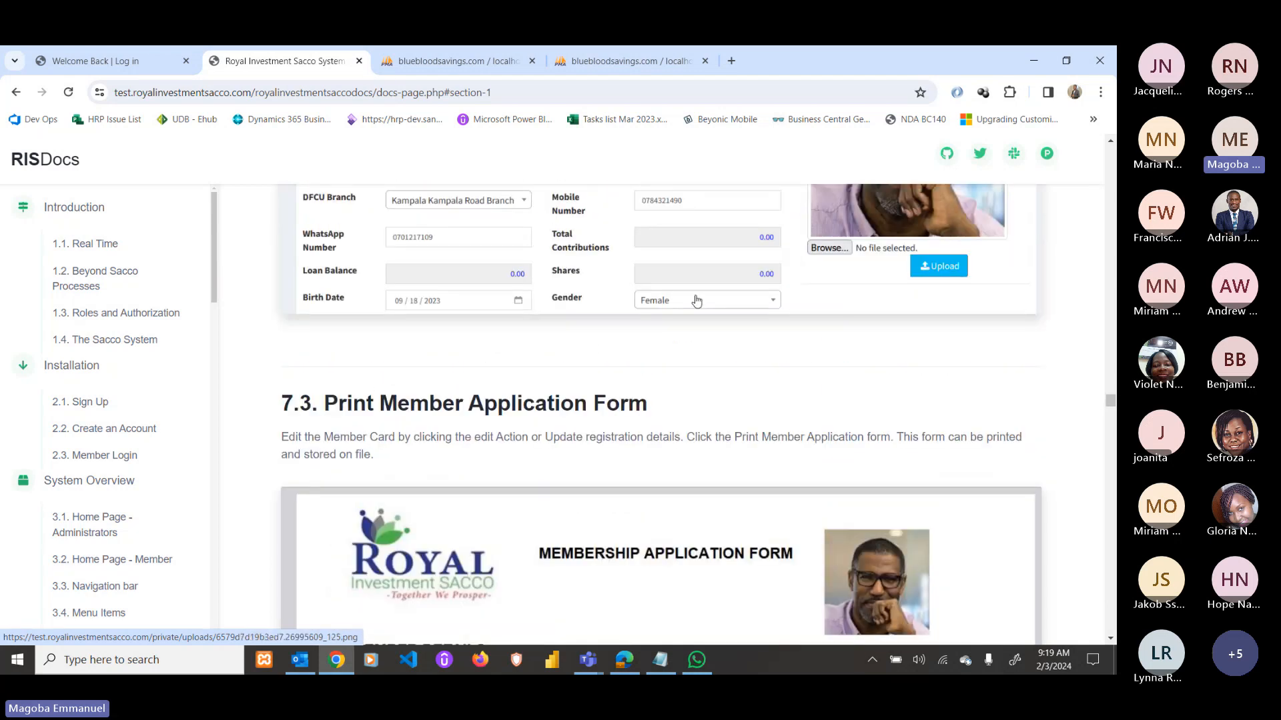
{"action": "scroll", "coordinate": [708, 361], "scroll_direction": "down", "scroll_amount": 1}
{"action": "scroll", "coordinate": [708, 361], "scroll_direction": "down", "scroll_amount": 4}
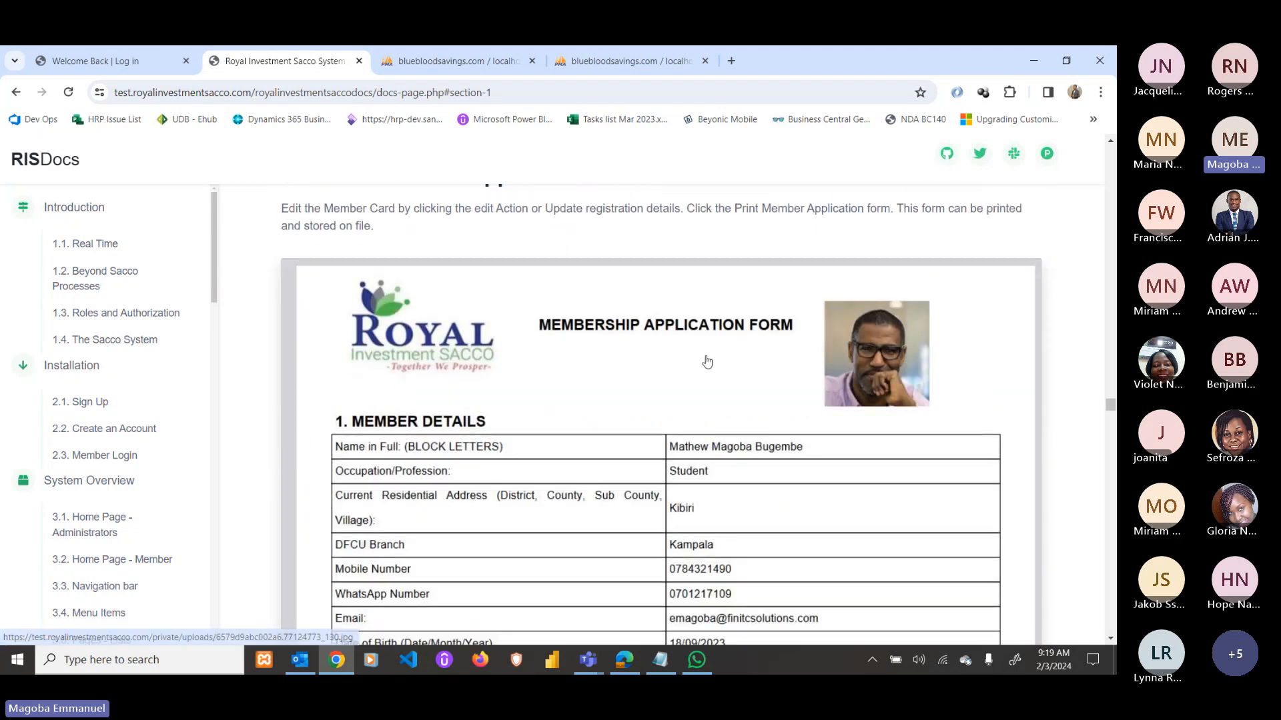
{"action": "scroll", "coordinate": [707, 361], "scroll_direction": "down", "scroll_amount": 1}
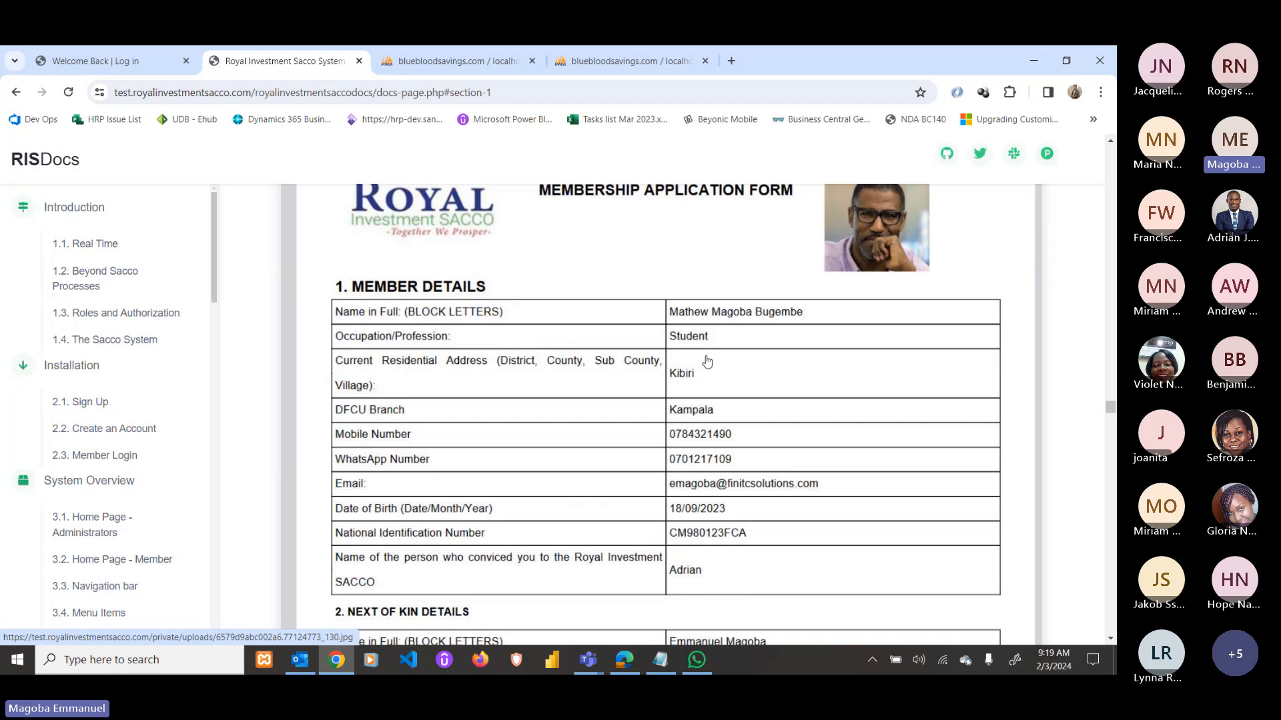
{"action": "scroll", "coordinate": [707, 360], "scroll_direction": "up", "scroll_amount": 2}
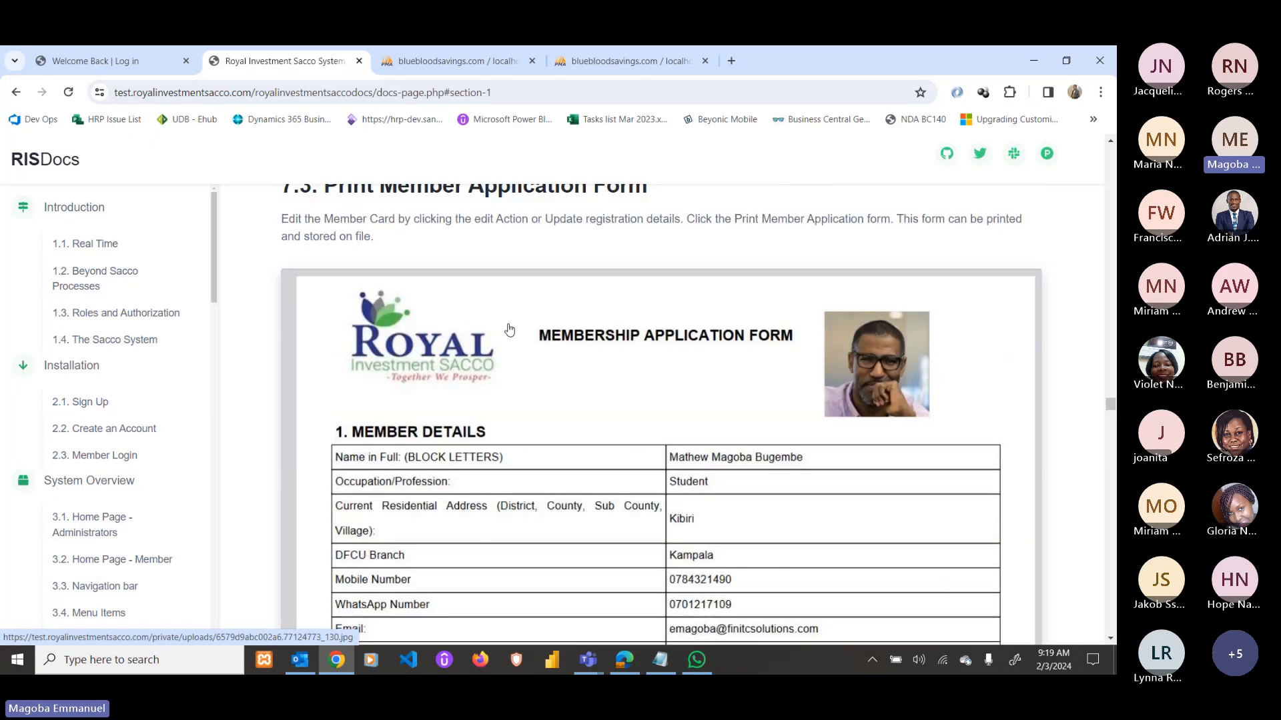
{"action": "scroll", "coordinate": [706, 351], "scroll_direction": "down", "scroll_amount": 1}
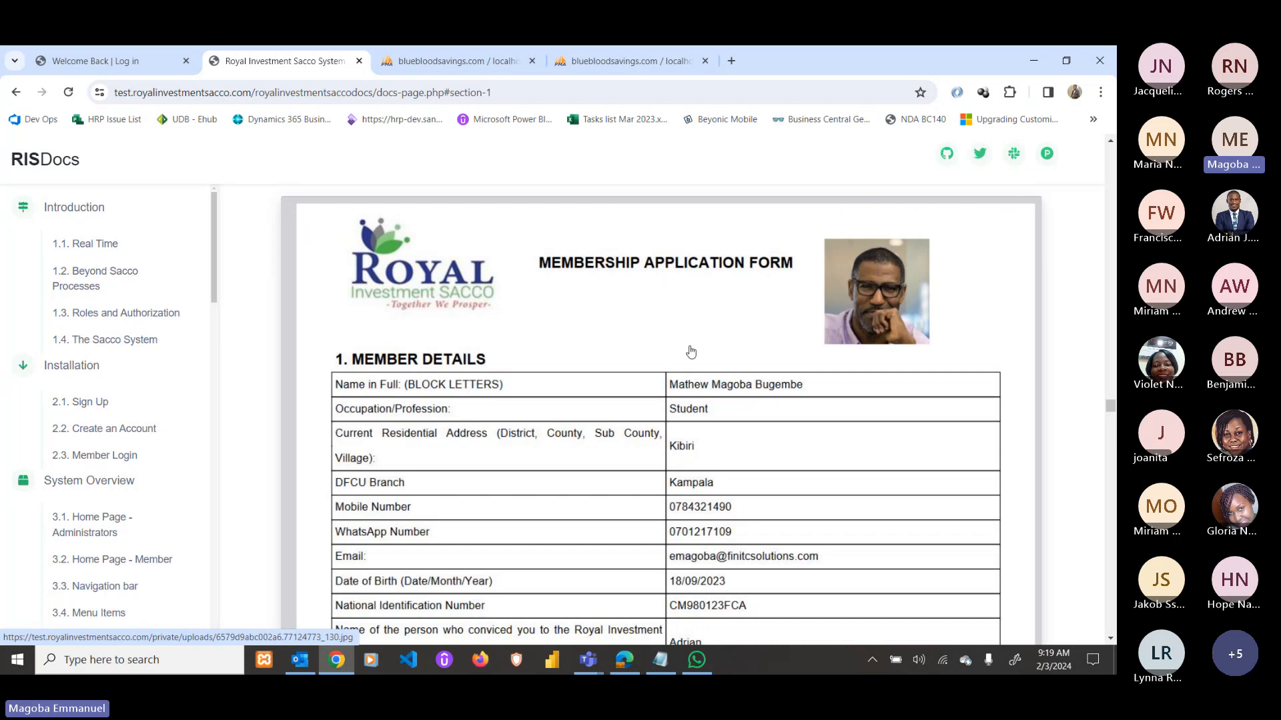
{"action": "scroll", "coordinate": [690, 352], "scroll_direction": "down", "scroll_amount": 4}
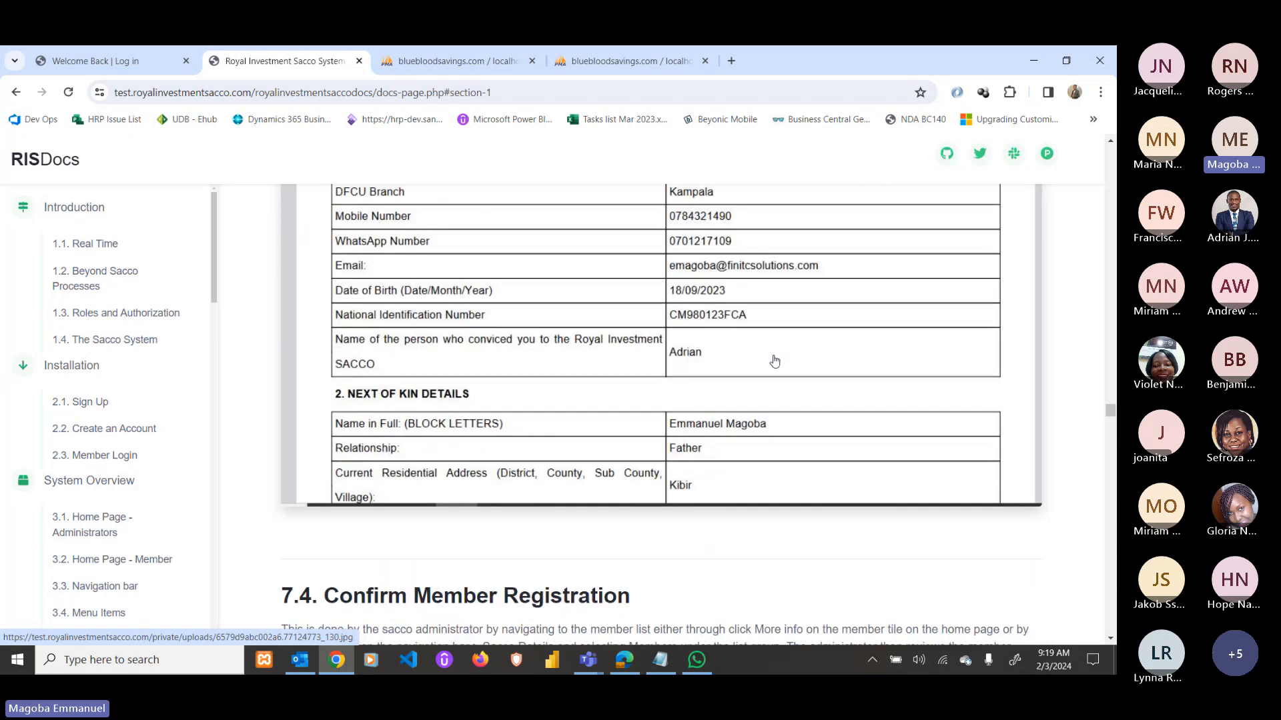
{"action": "scroll", "coordinate": [687, 358], "scroll_direction": "down", "scroll_amount": 7}
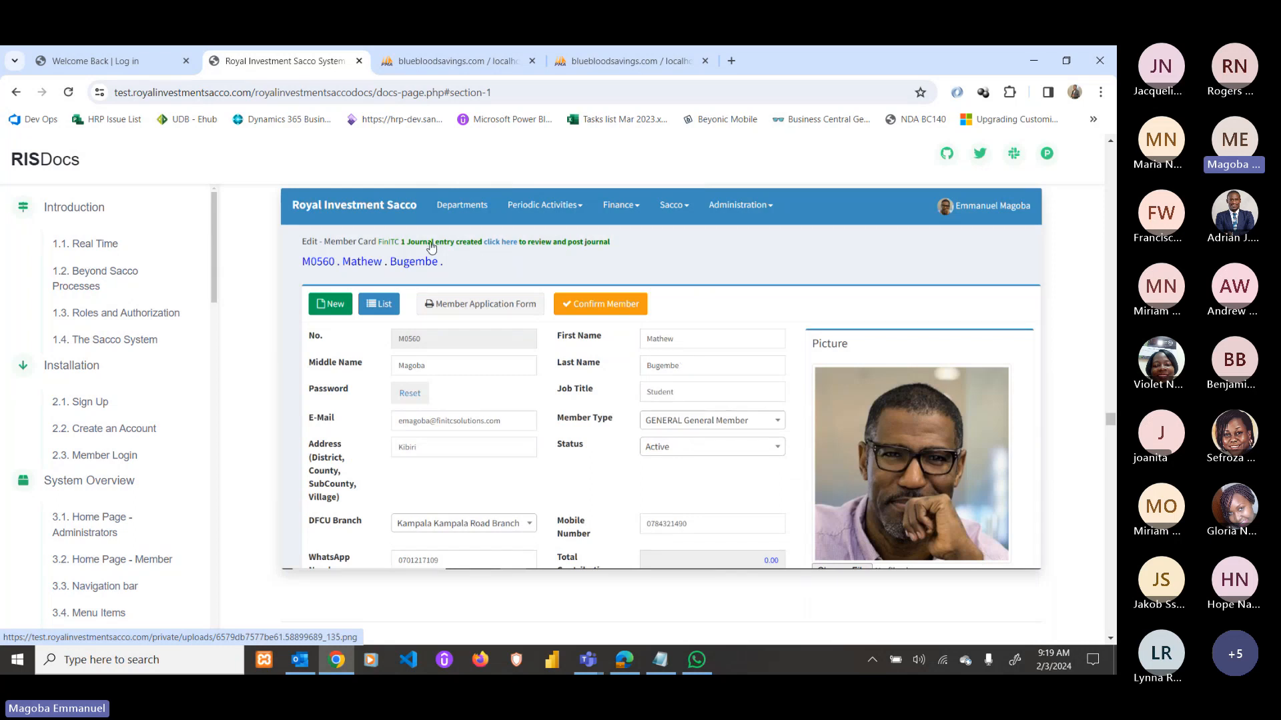
Scroll the docs through sections 7.5–7.10 to the 7.11 Loan Limits heading and table.
{"action": "scroll", "coordinate": [400, 259], "scroll_direction": "up", "scroll_amount": 2}
{"action": "scroll", "coordinate": [366, 259], "scroll_direction": "up", "scroll_amount": 1}
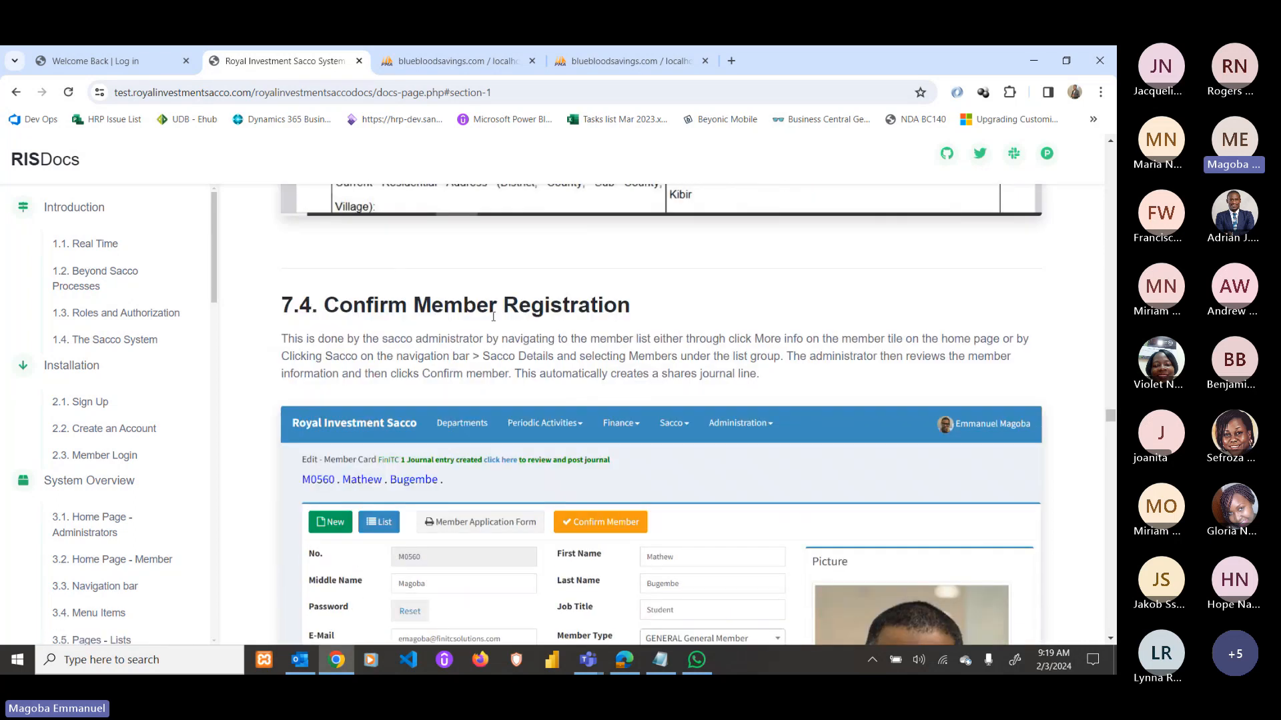
{"action": "scroll", "coordinate": [637, 329], "scroll_direction": "down", "scroll_amount": 2}
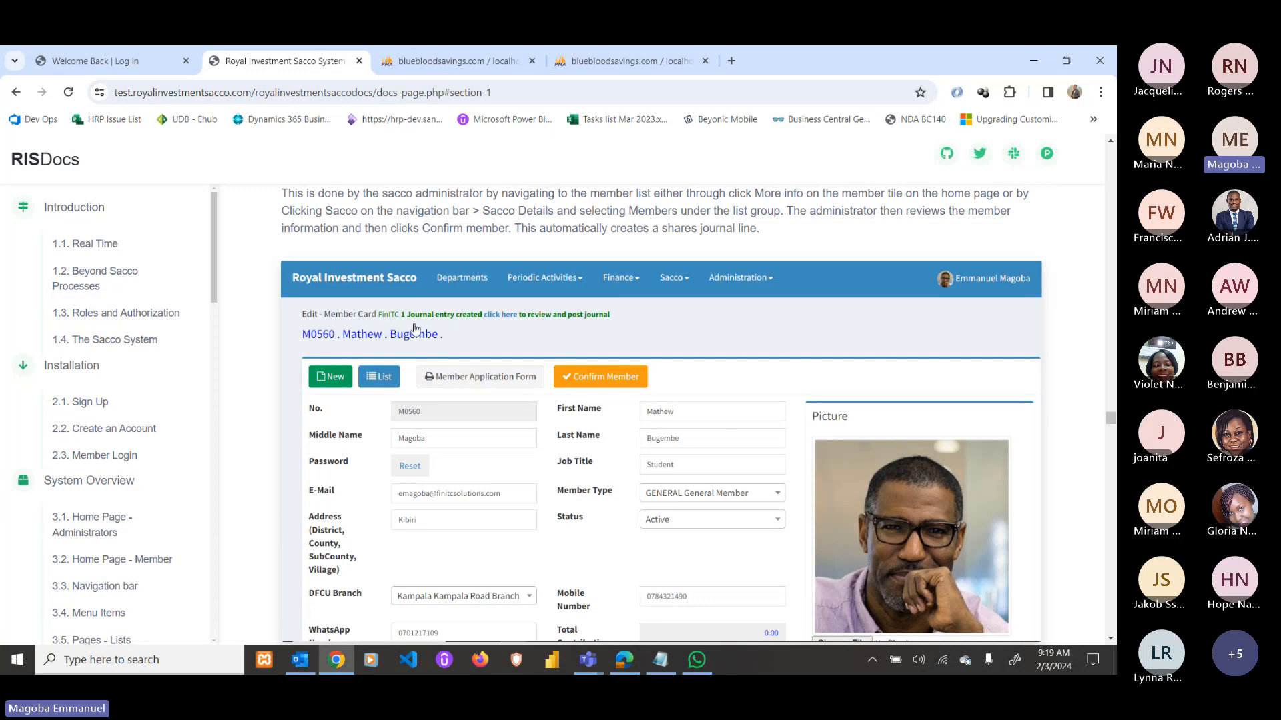
{"action": "scroll", "coordinate": [514, 328], "scroll_direction": "down", "scroll_amount": 1}
{"action": "scroll", "coordinate": [545, 341], "scroll_direction": "down", "scroll_amount": 5}
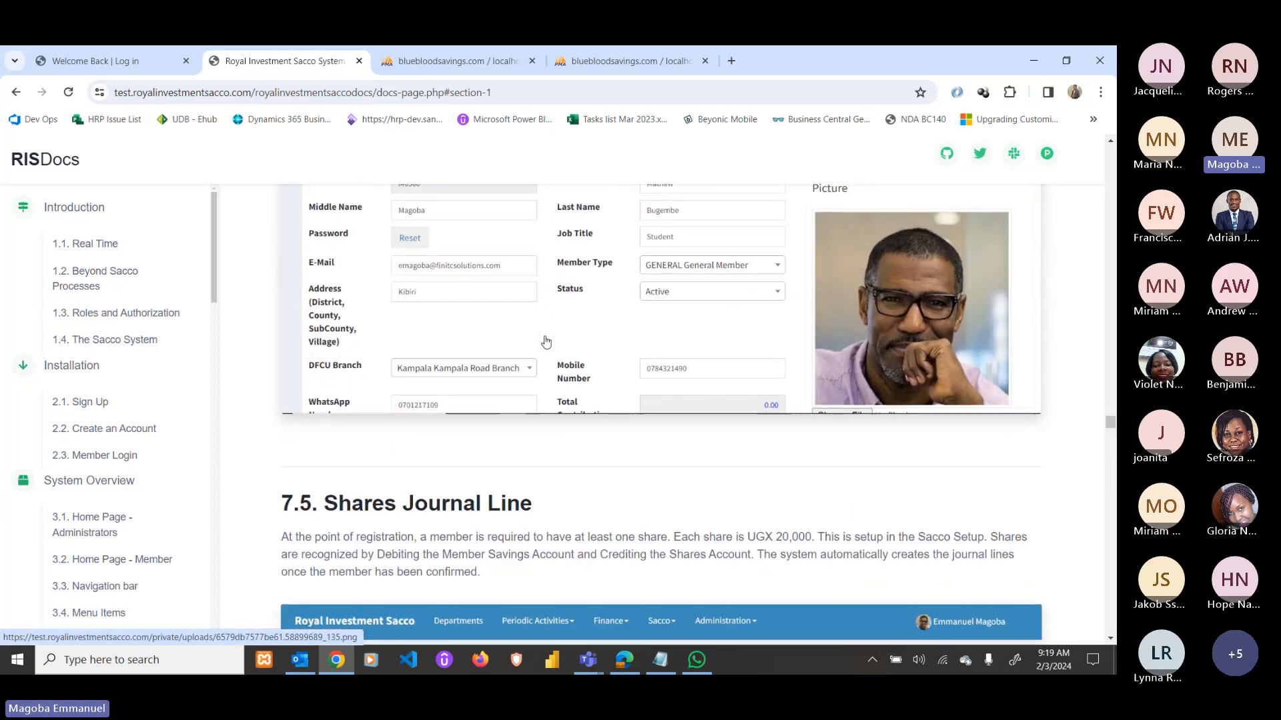
{"action": "scroll", "coordinate": [534, 391], "scroll_direction": "down", "scroll_amount": 7}
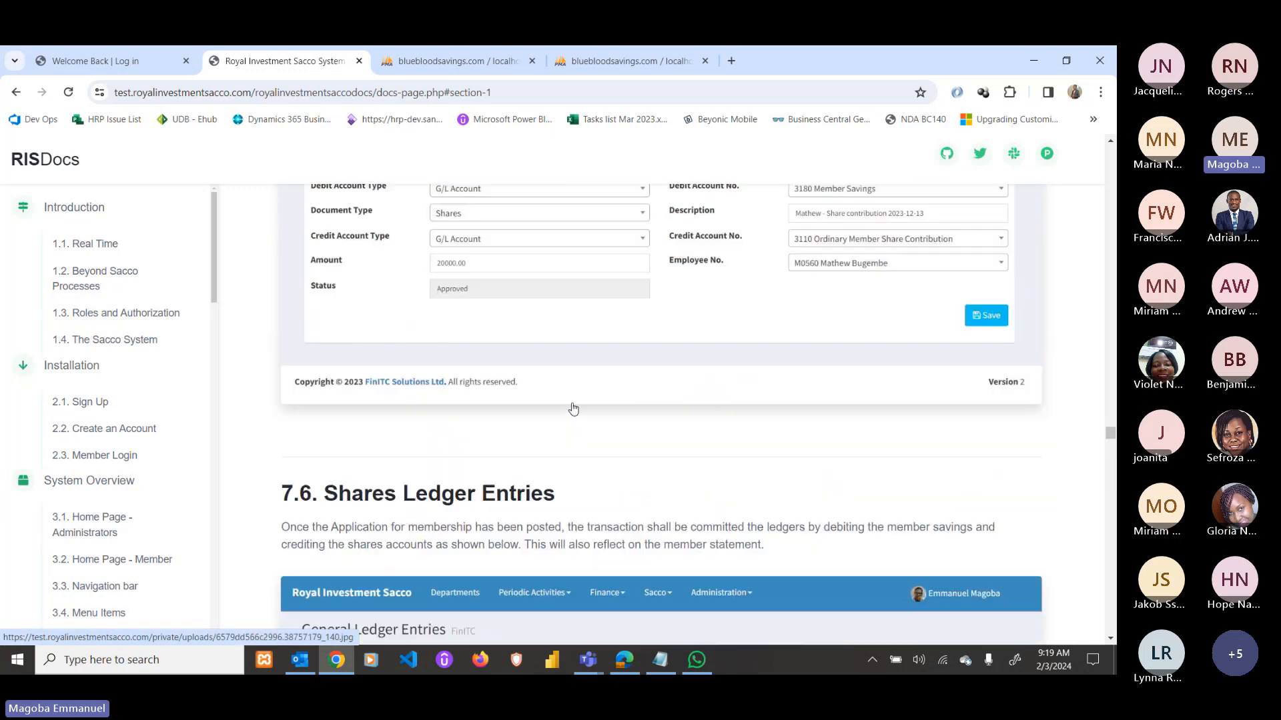
{"action": "scroll", "coordinate": [573, 409], "scroll_direction": "down", "scroll_amount": 6}
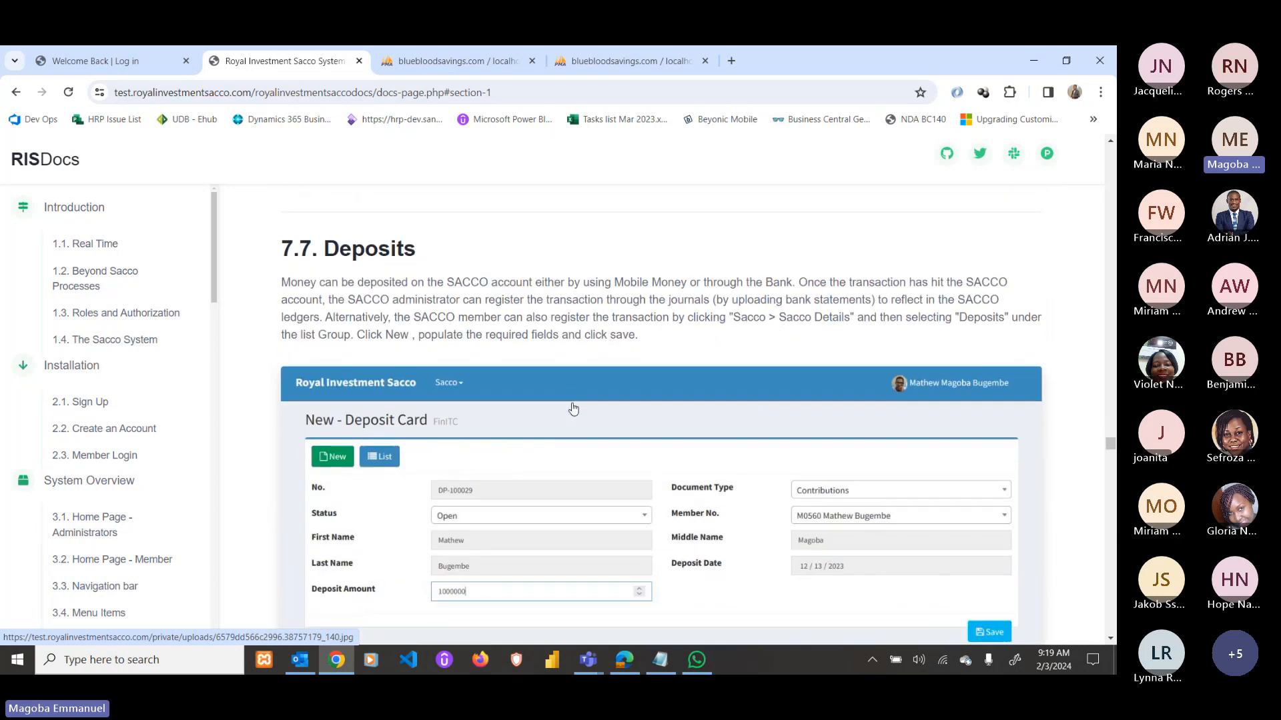
{"action": "scroll", "coordinate": [622, 424], "scroll_direction": "down", "scroll_amount": 6}
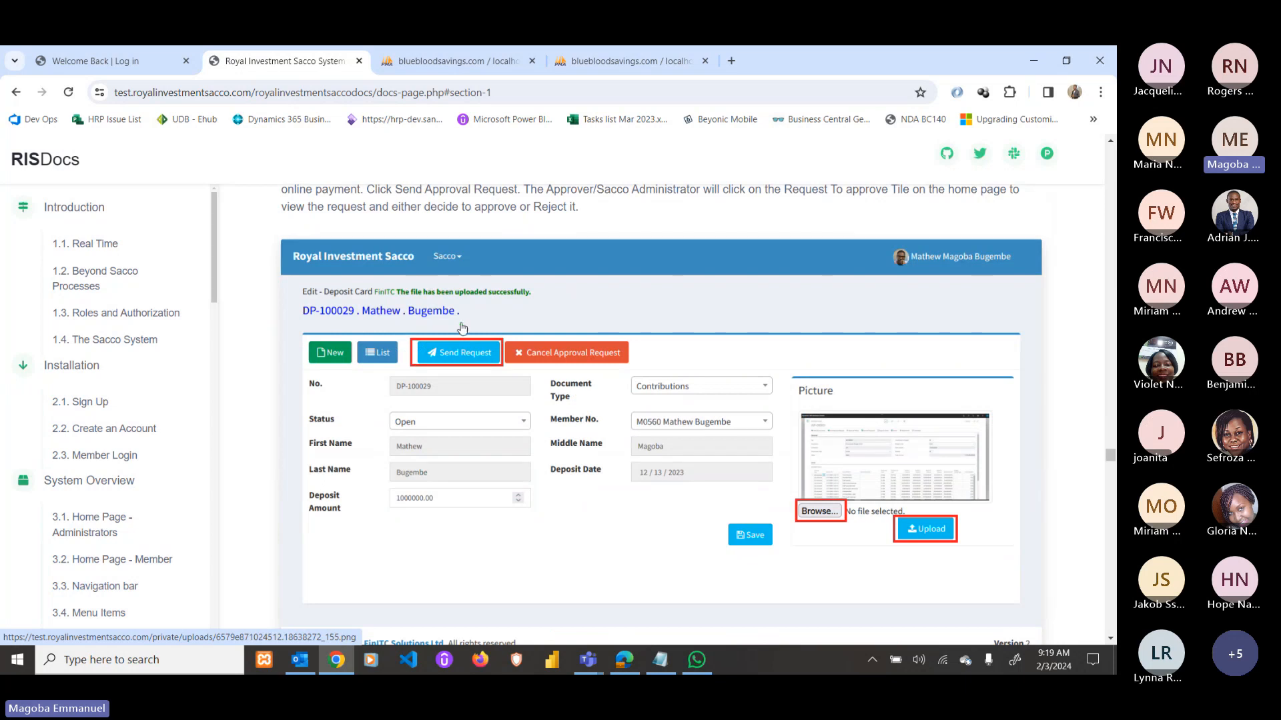
{"action": "scroll", "coordinate": [572, 342], "scroll_direction": "down", "scroll_amount": 2}
{"action": "scroll", "coordinate": [572, 342], "scroll_direction": "down", "scroll_amount": 10}
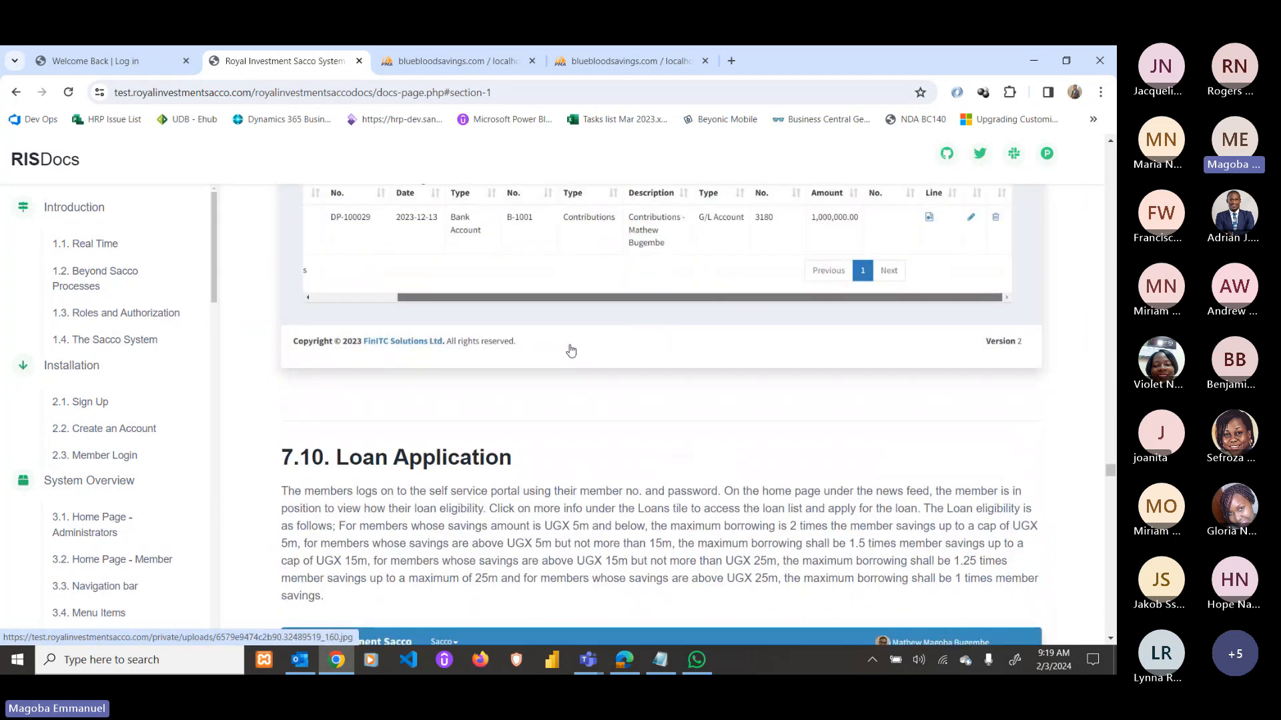
{"action": "scroll", "coordinate": [462, 311], "scroll_direction": "up", "scroll_amount": 1}
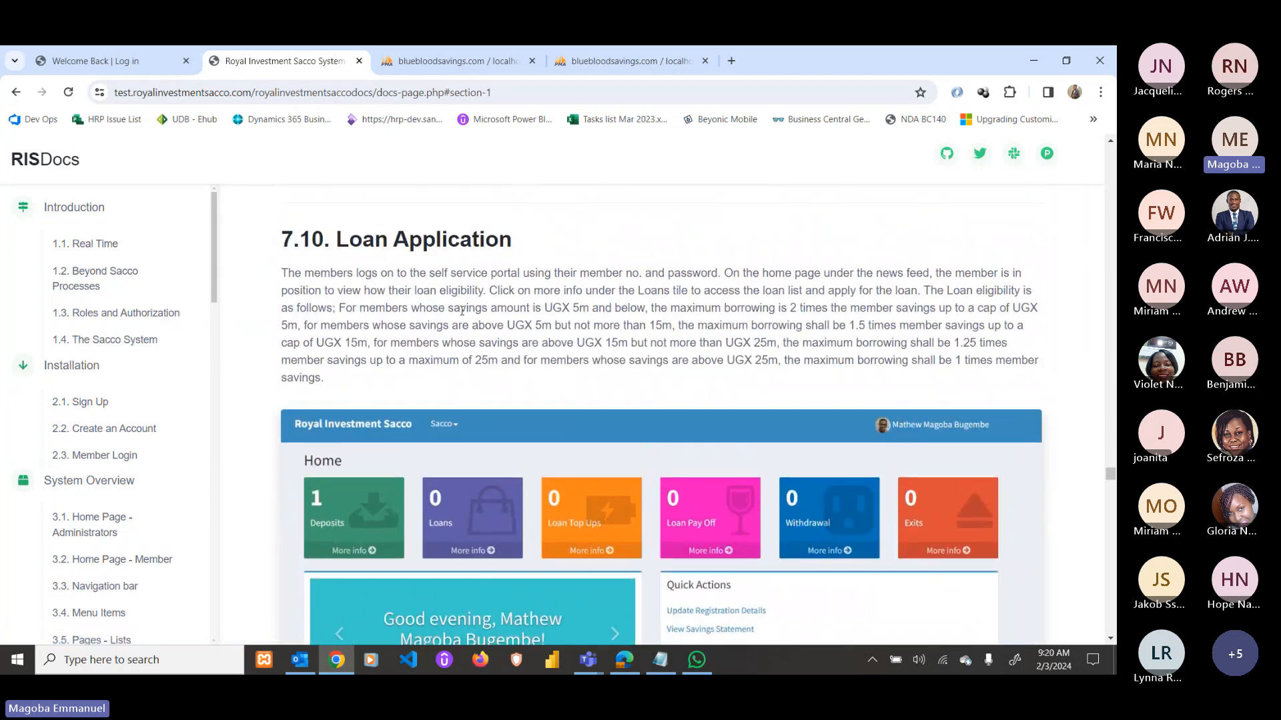
{"action": "scroll", "coordinate": [595, 405], "scroll_direction": "down", "scroll_amount": 10}
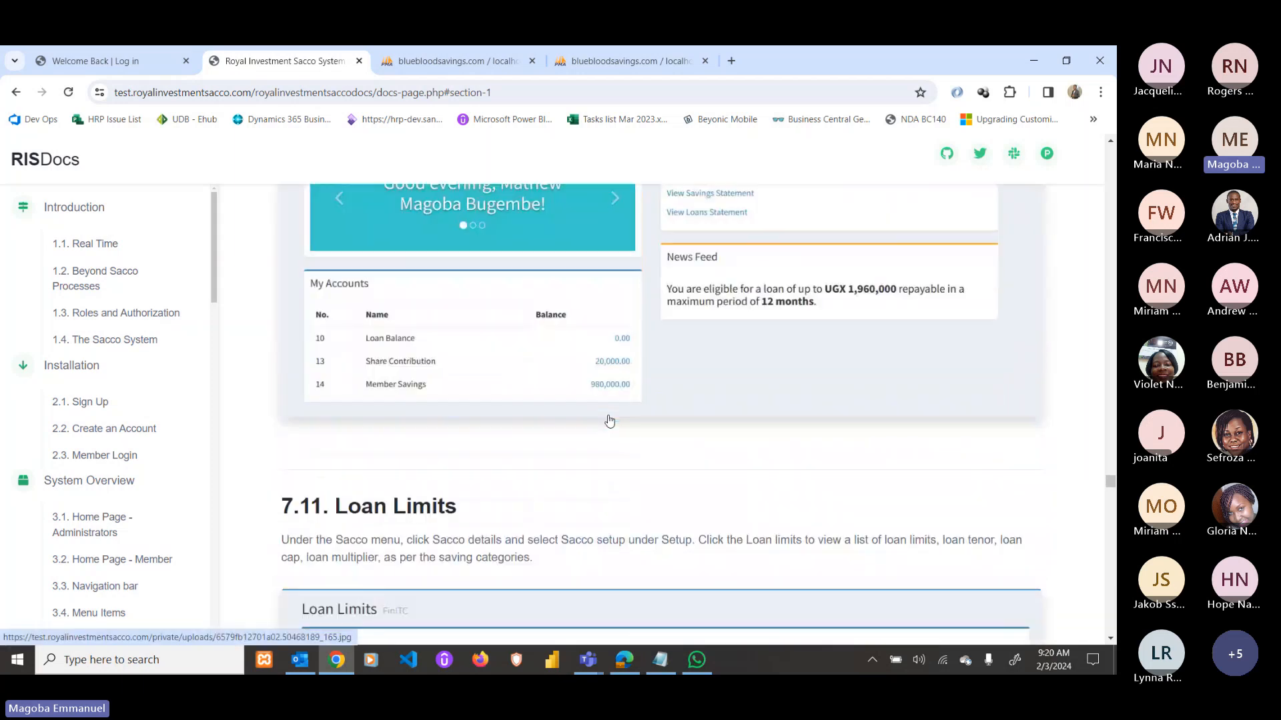
{"action": "scroll", "coordinate": [608, 420], "scroll_direction": "down", "scroll_amount": 4}
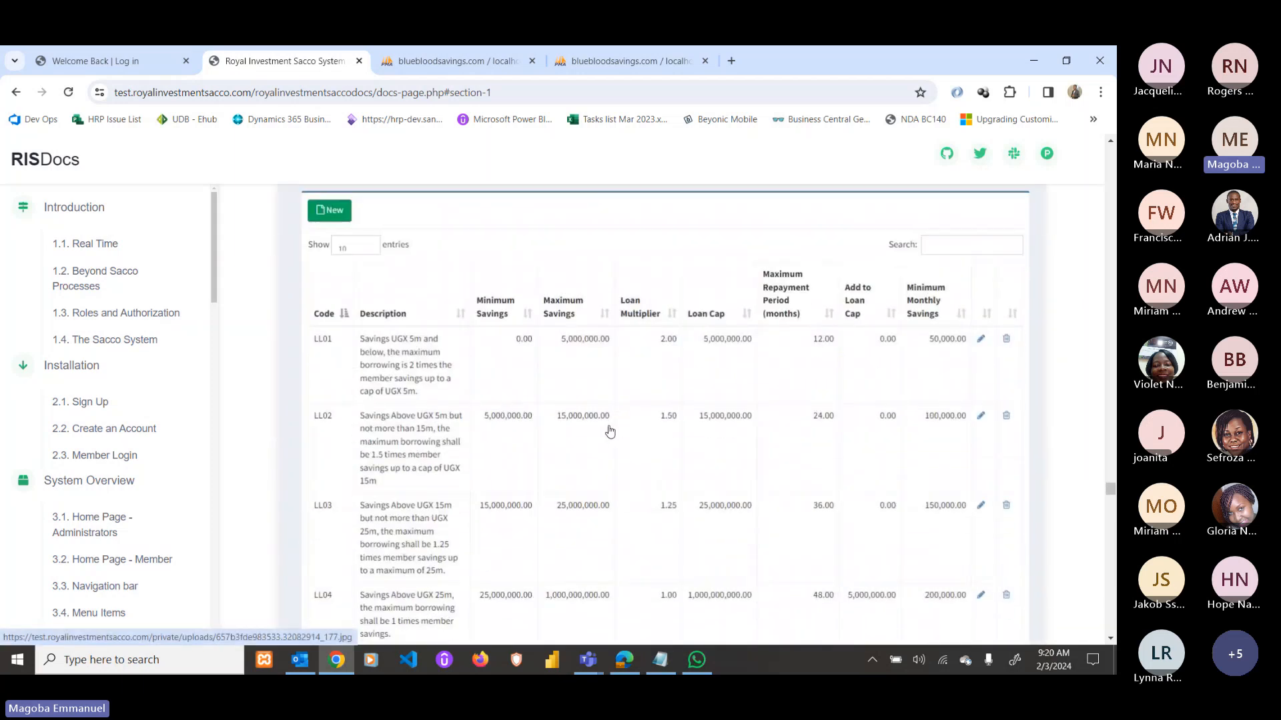
{"action": "scroll", "coordinate": [406, 296], "scroll_direction": "up", "scroll_amount": 2}
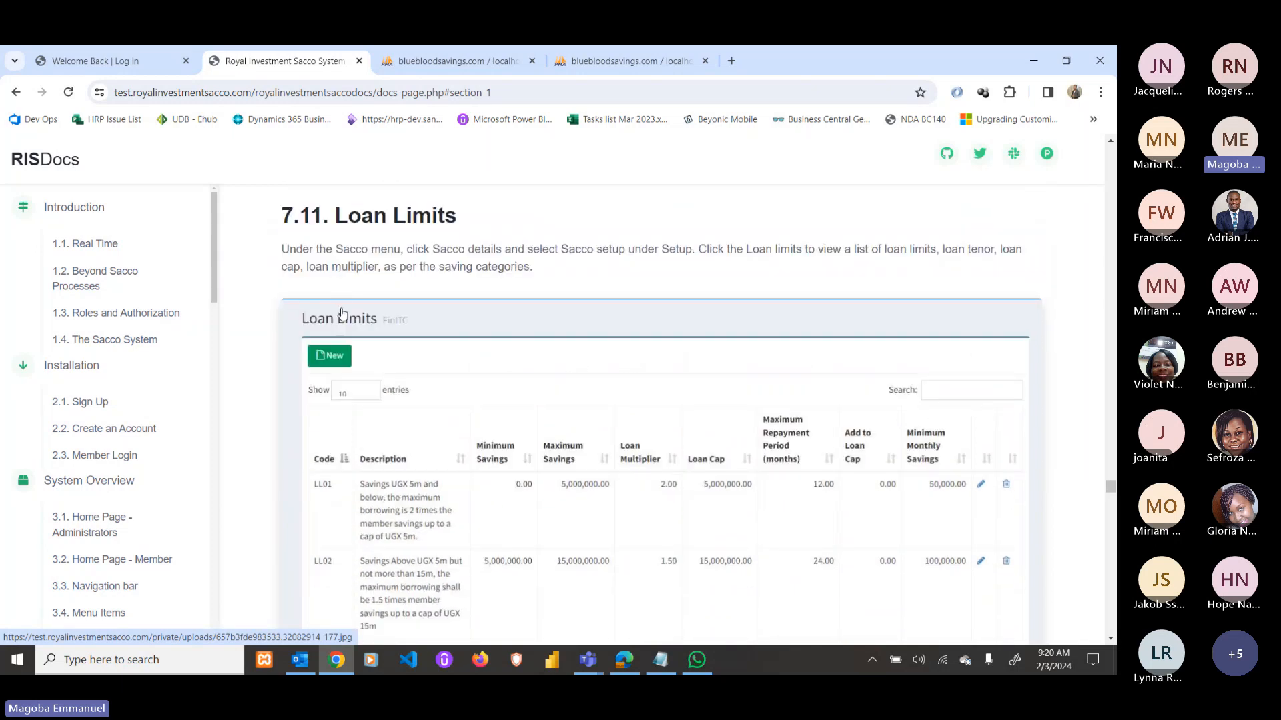
Scroll past the LL01–LL04 loan limit rows to the 7.12 Capture Loan Details Loan Card example.
{"action": "scroll", "coordinate": [430, 351], "scroll_direction": "down", "scroll_amount": 1}
{"action": "scroll", "coordinate": [430, 406], "scroll_direction": "down", "scroll_amount": 1}
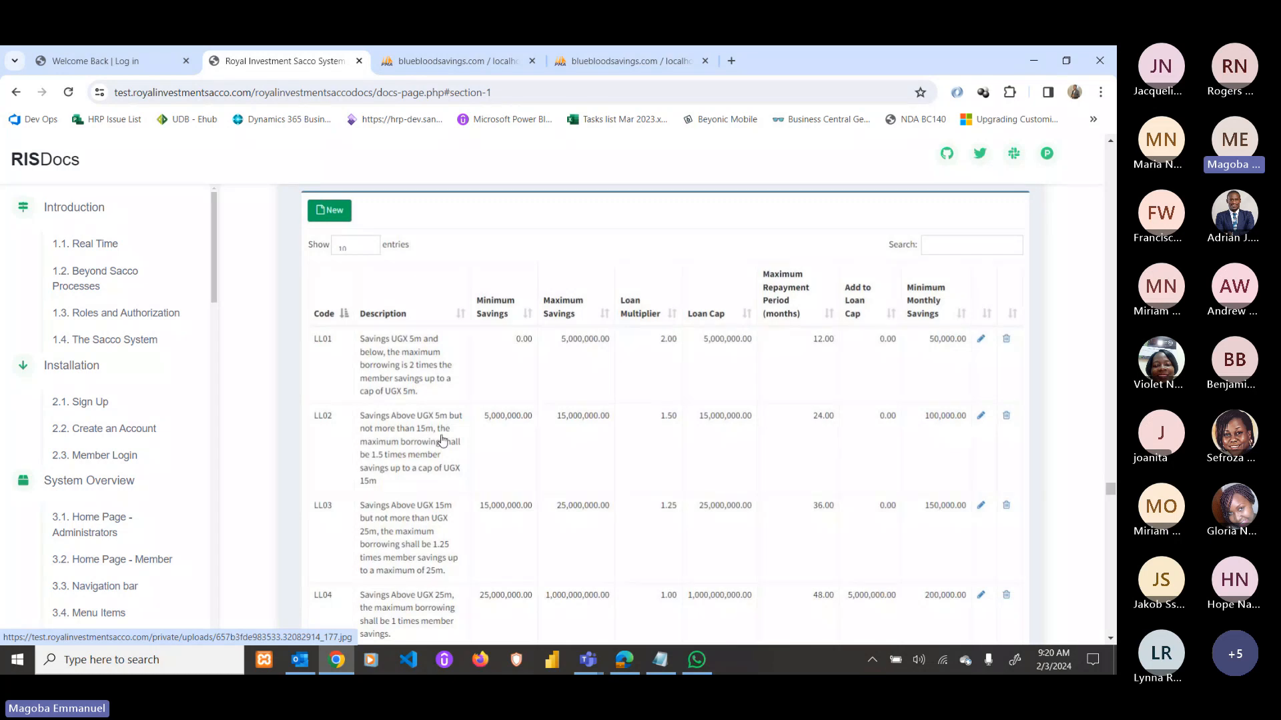
{"action": "scroll", "coordinate": [534, 492], "scroll_direction": "down", "scroll_amount": 2}
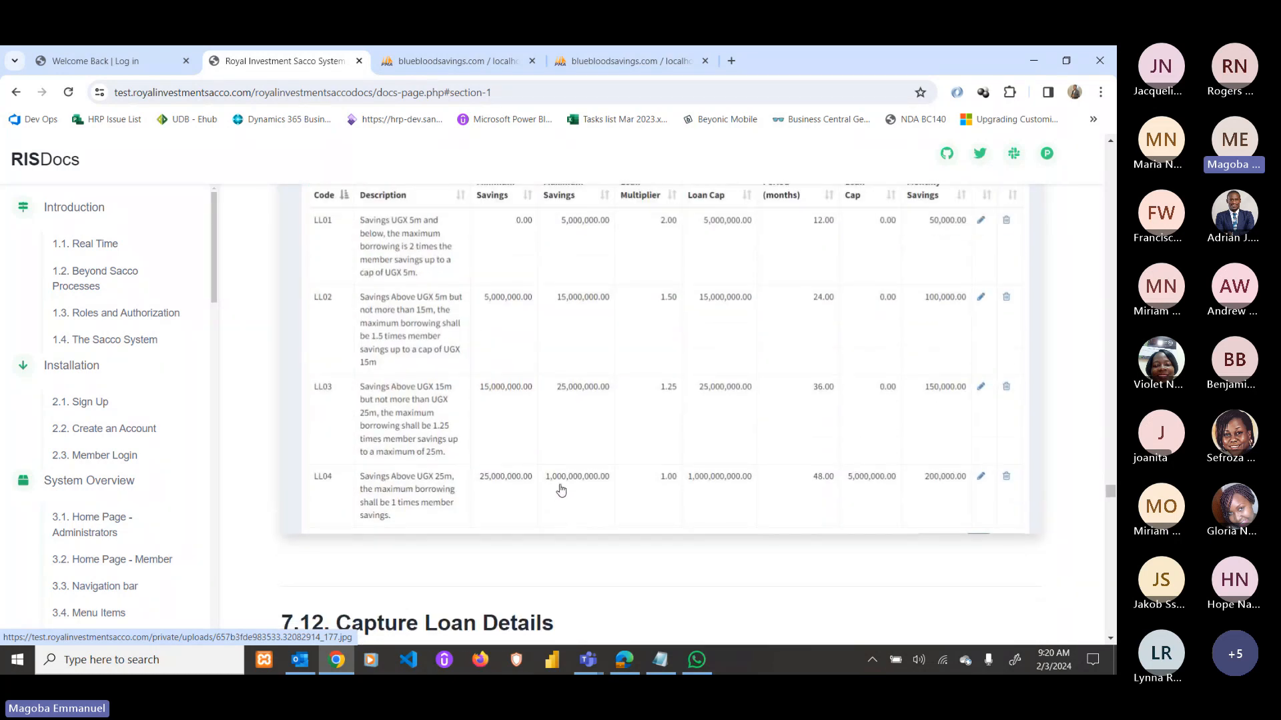
{"action": "scroll", "coordinate": [560, 490], "scroll_direction": "up", "scroll_amount": 2}
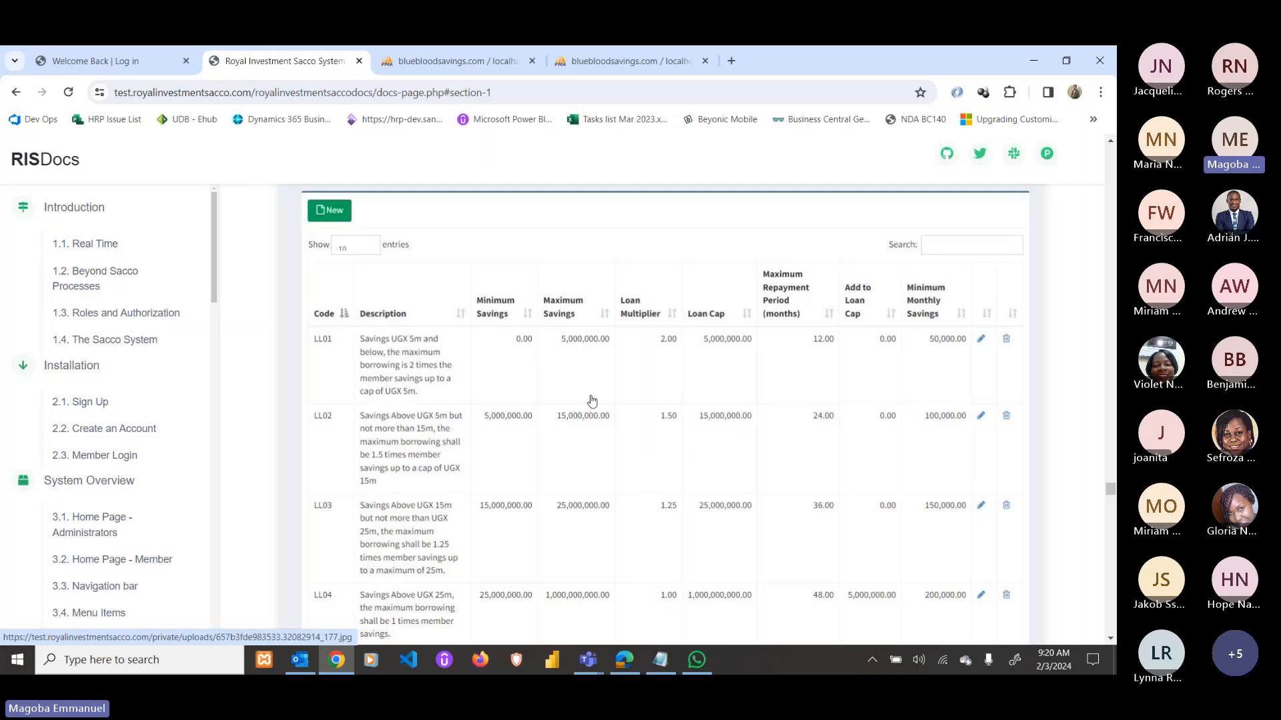
{"action": "scroll", "coordinate": [601, 404], "scroll_direction": "down", "scroll_amount": 3}
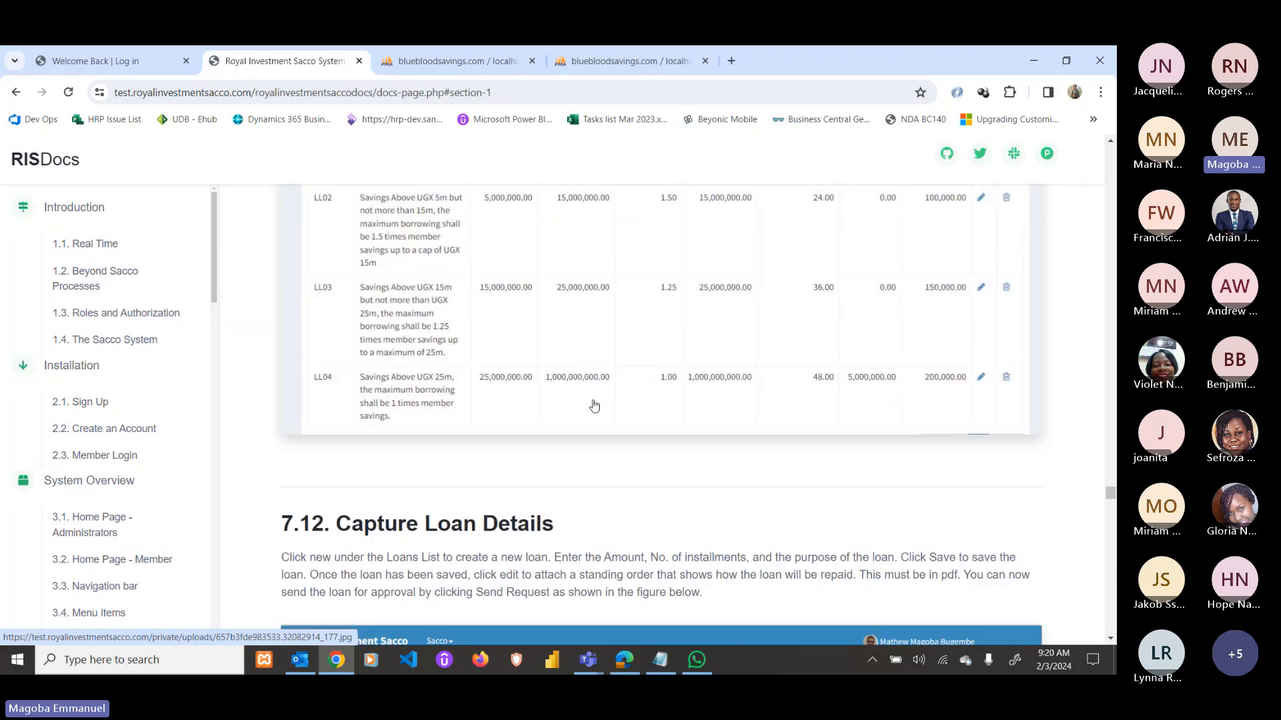
{"action": "scroll", "coordinate": [594, 405], "scroll_direction": "down", "scroll_amount": 5}
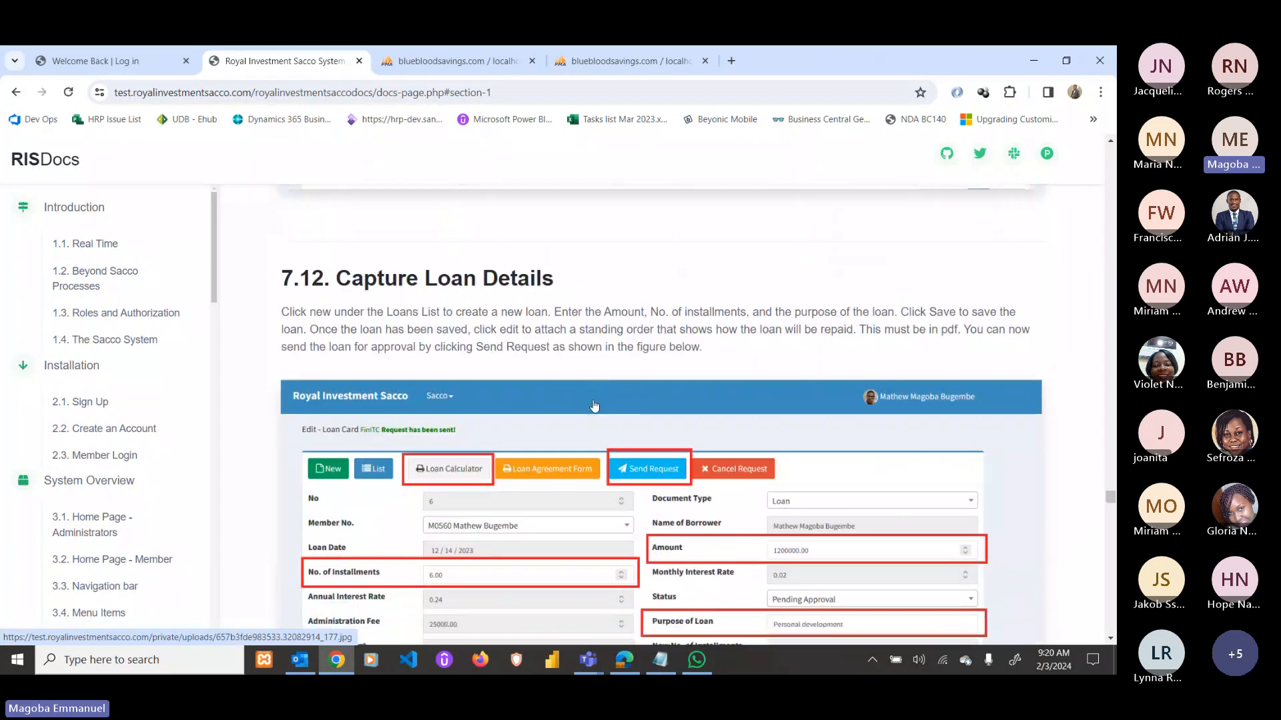
Scroll past the Loan Card, Loan Schedule and Requests To Approve screenshots to section 7.15.
{"action": "scroll", "coordinate": [497, 310], "scroll_direction": "up", "scroll_amount": 1}
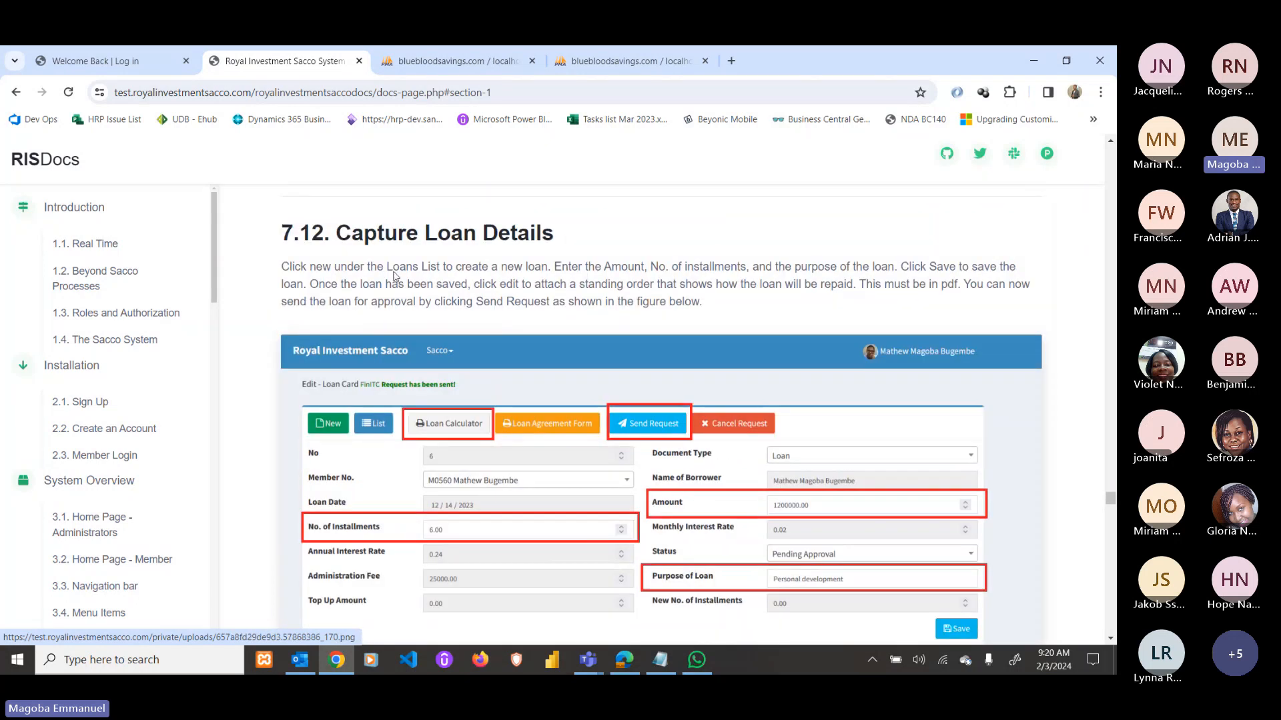
{"action": "scroll", "coordinate": [573, 430], "scroll_direction": "down", "scroll_amount": 2}
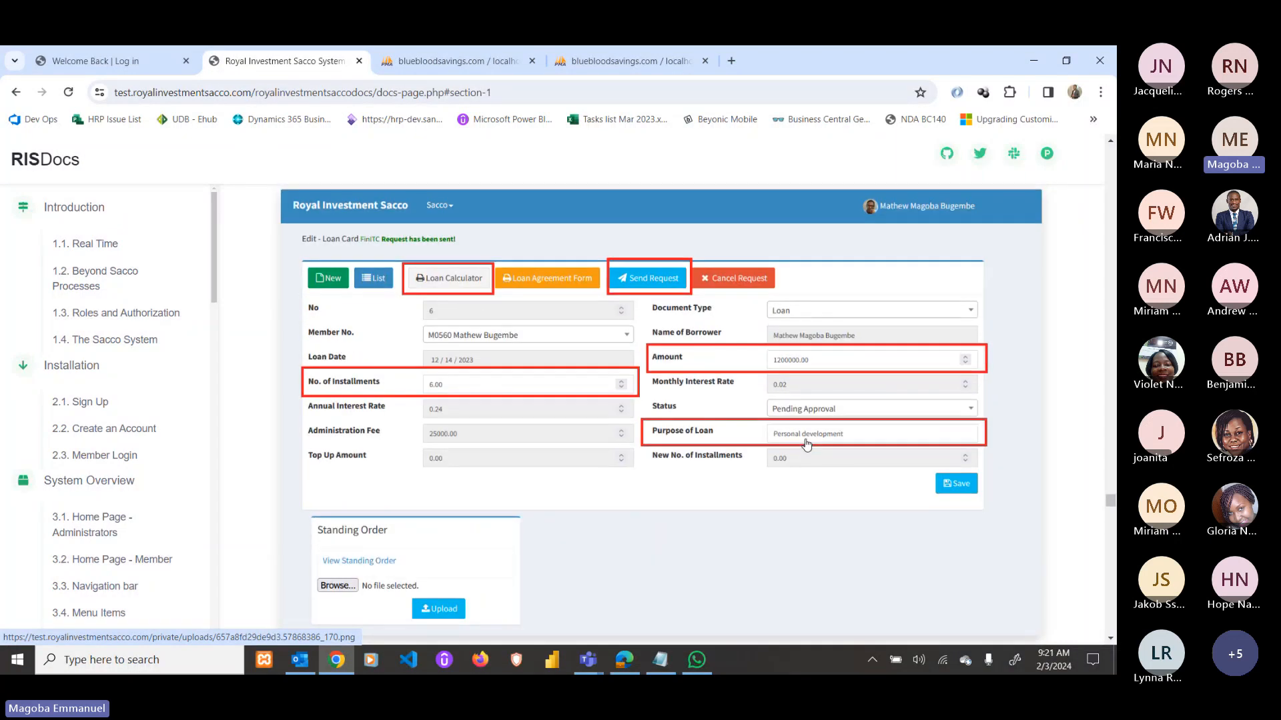
{"action": "scroll", "coordinate": [467, 314], "scroll_direction": "down", "scroll_amount": 1}
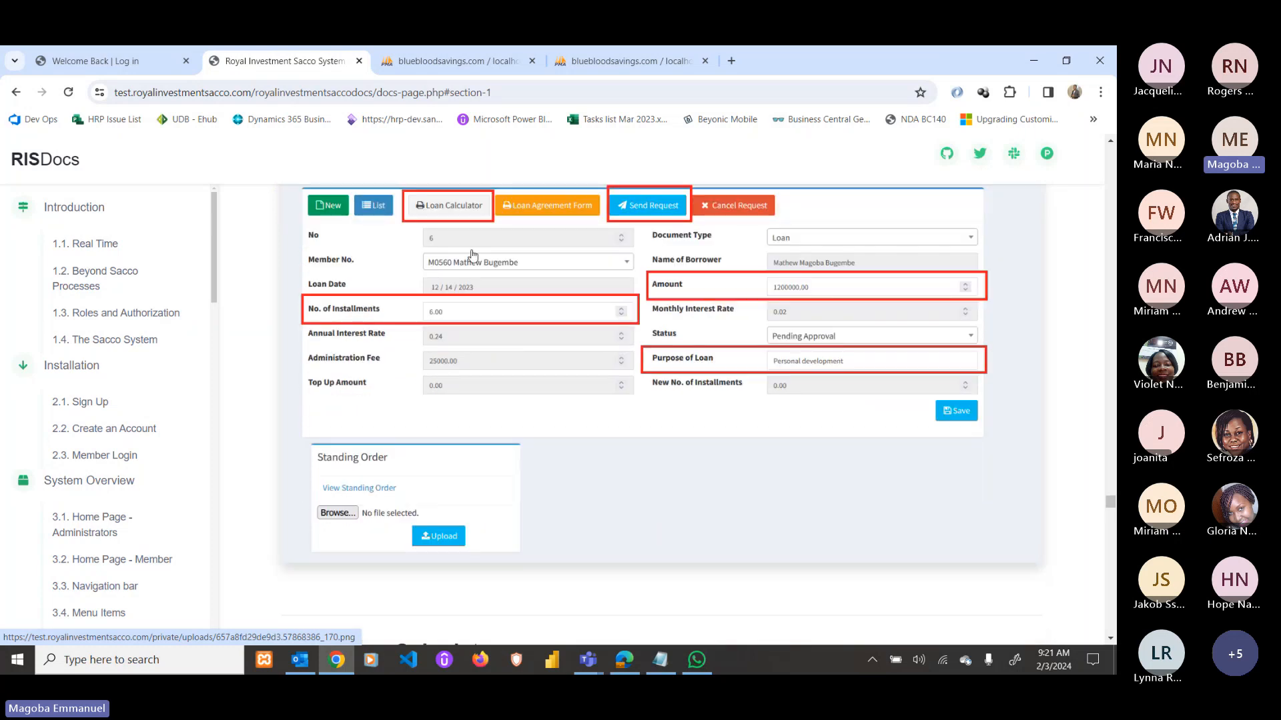
{"action": "scroll", "coordinate": [471, 254], "scroll_direction": "up", "scroll_amount": 1}
{"action": "scroll", "coordinate": [459, 302], "scroll_direction": "down", "scroll_amount": 1}
{"action": "scroll", "coordinate": [459, 302], "scroll_direction": "down", "scroll_amount": 3}
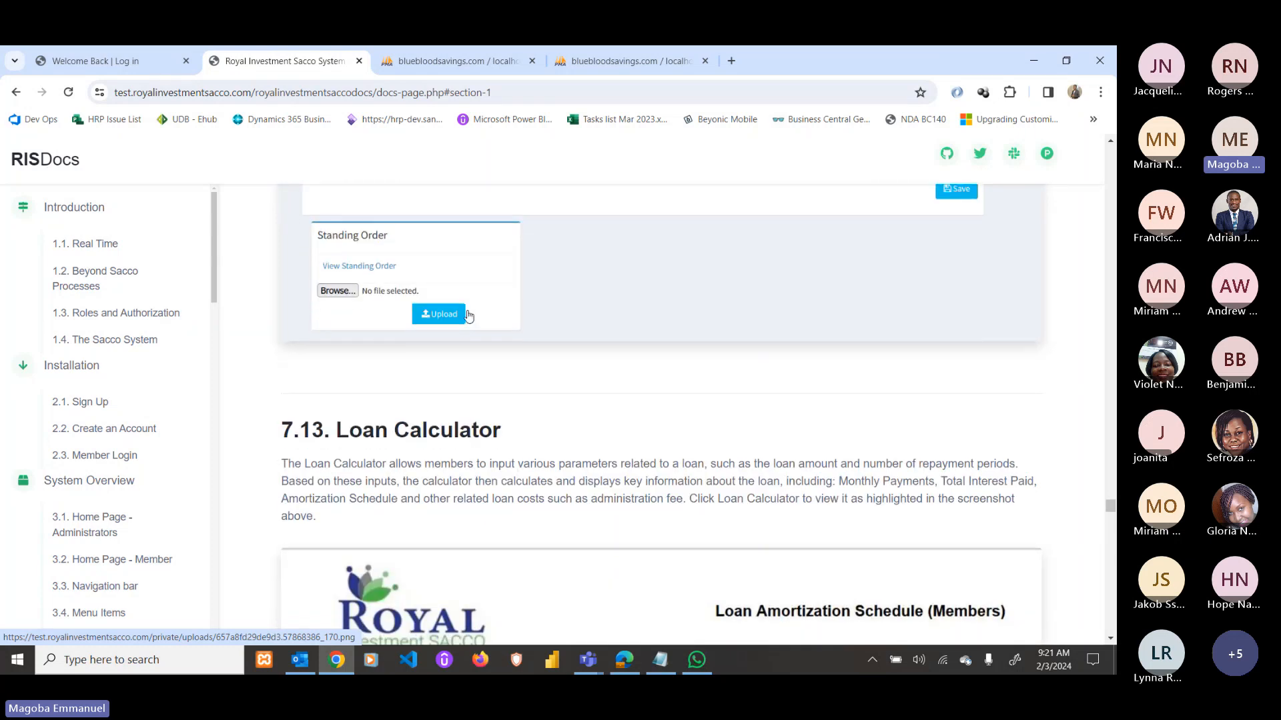
{"action": "scroll", "coordinate": [467, 317], "scroll_direction": "down", "scroll_amount": 6}
{"action": "scroll", "coordinate": [592, 396], "scroll_direction": "down", "scroll_amount": 2}
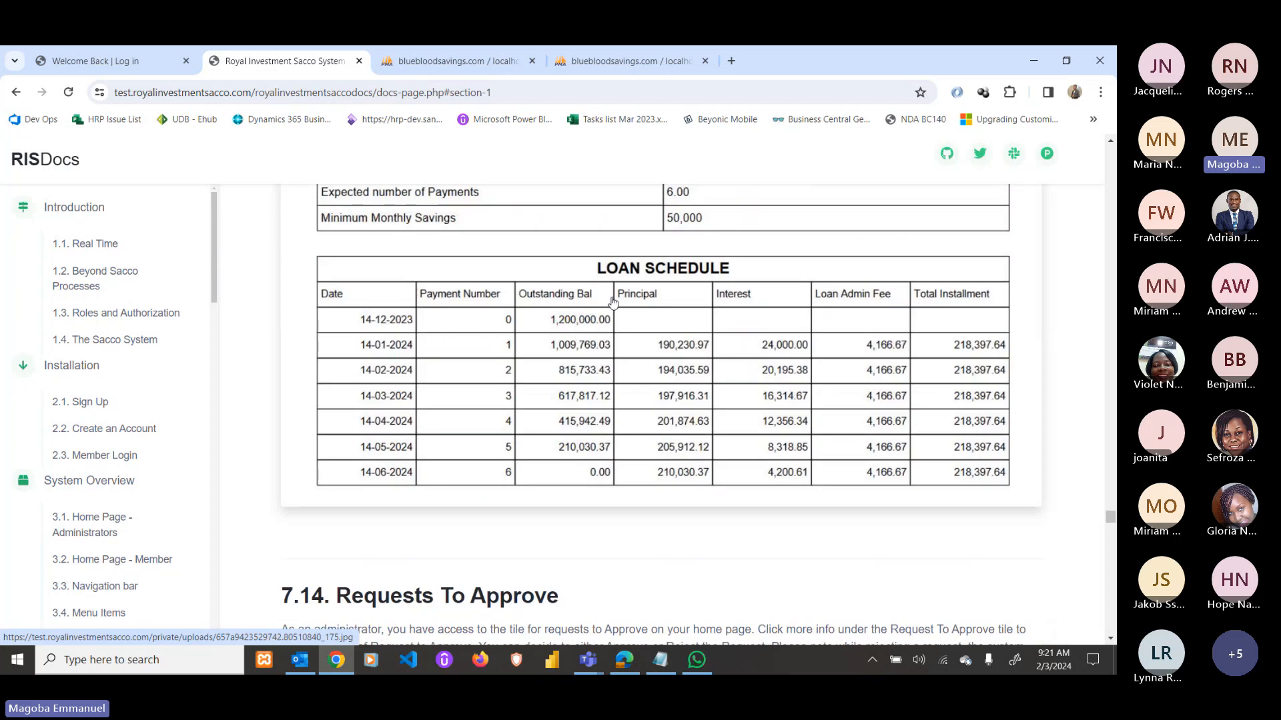
{"action": "scroll", "coordinate": [687, 420], "scroll_direction": "down", "scroll_amount": 1}
{"action": "scroll", "coordinate": [708, 349], "scroll_direction": "down", "scroll_amount": 7}
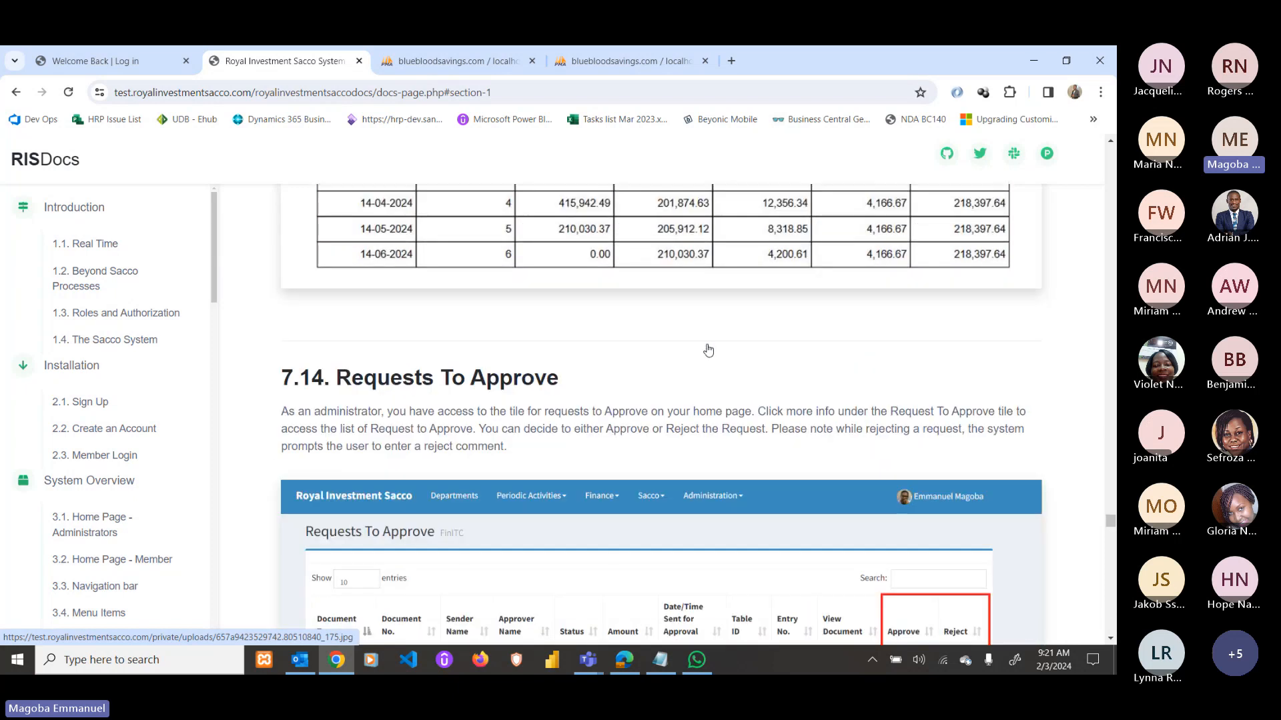
{"action": "scroll", "coordinate": [562, 426], "scroll_direction": "up", "scroll_amount": 5}
{"action": "scroll", "coordinate": [562, 426], "scroll_direction": "up", "scroll_amount": 3}
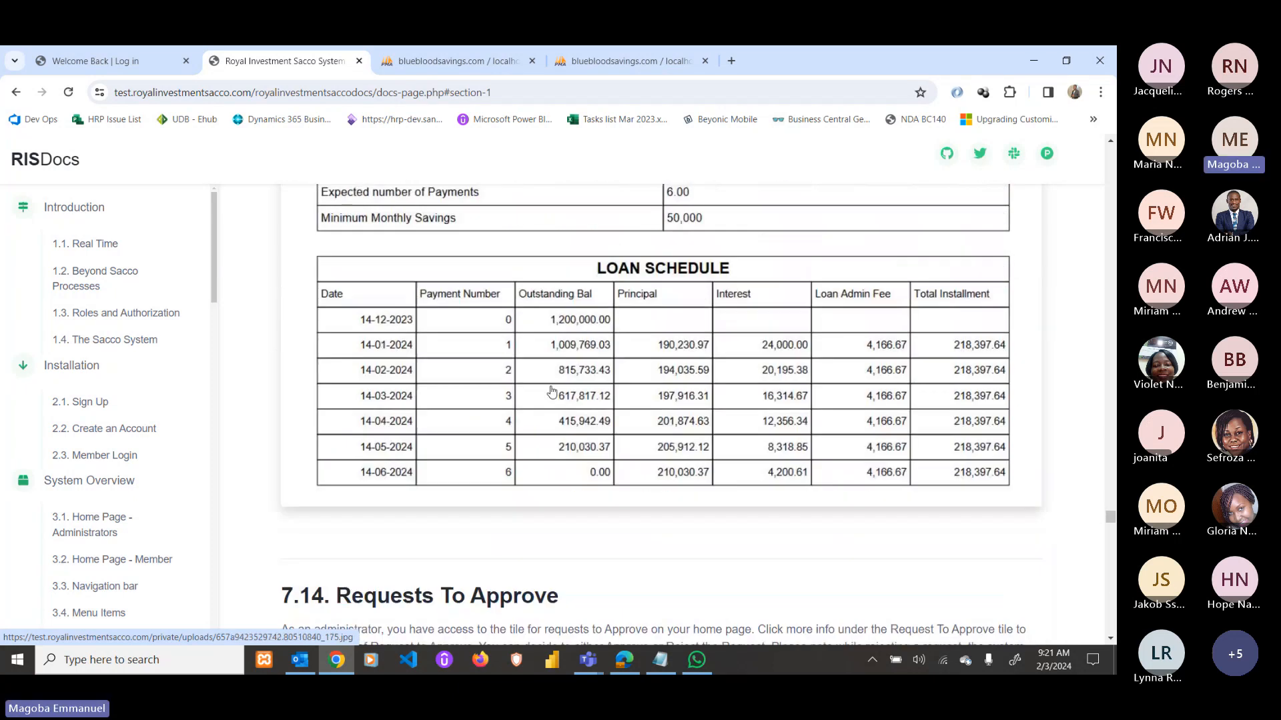
{"action": "scroll", "coordinate": [551, 360], "scroll_direction": "down", "scroll_amount": 6}
{"action": "scroll", "coordinate": [445, 345], "scroll_direction": "down", "scroll_amount": 2}
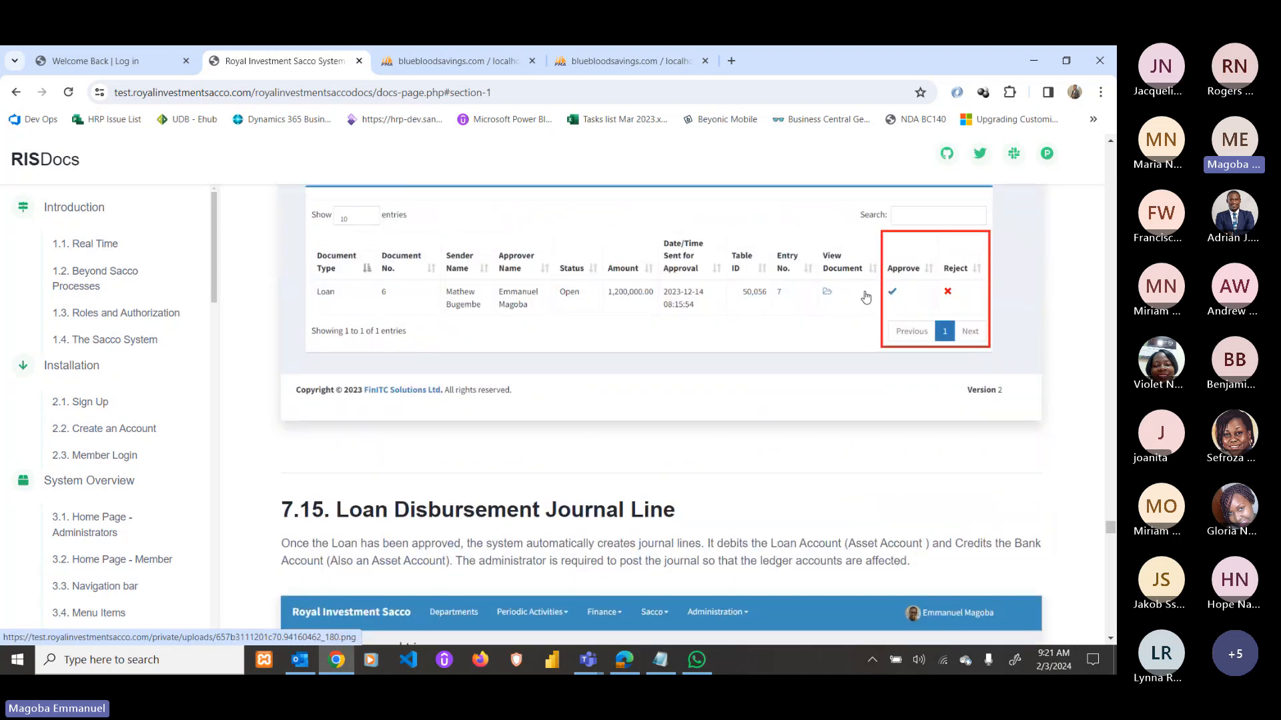
{"action": "scroll", "coordinate": [794, 343], "scroll_direction": "down", "scroll_amount": 4}
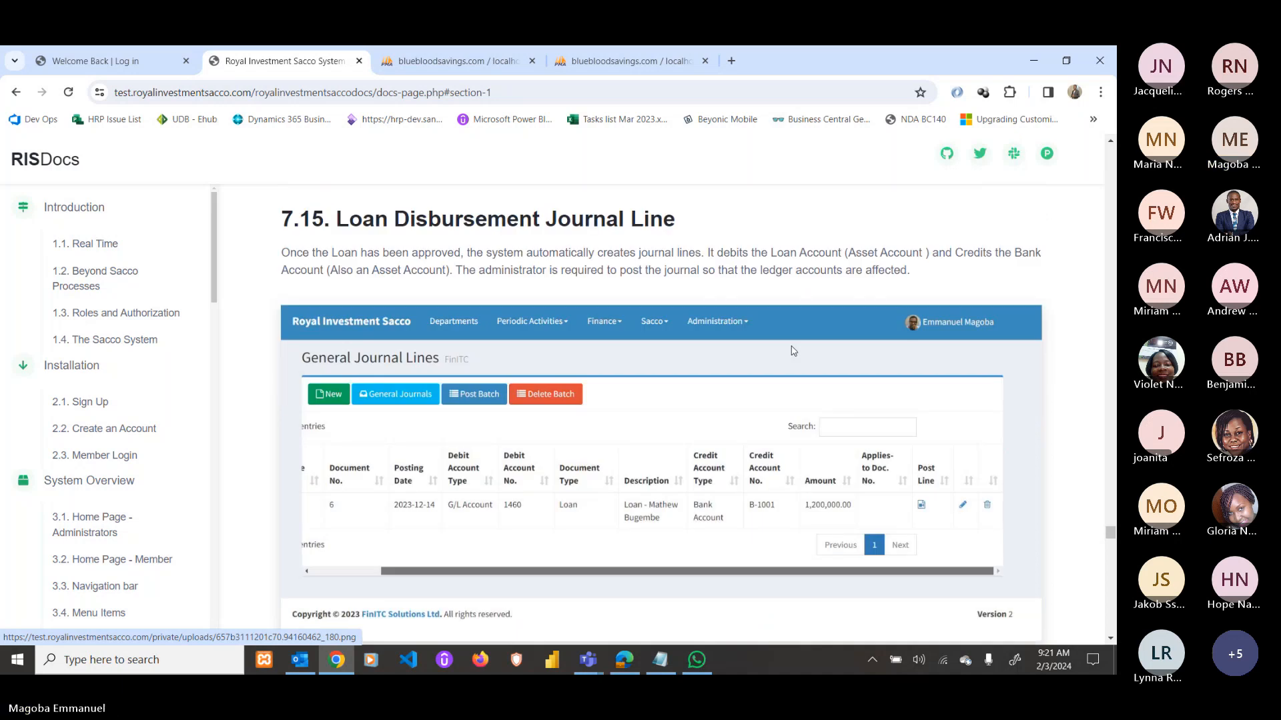
Scroll down from the loan repayment journals and highlight the Loan Top-ups heading.
{"action": "scroll", "coordinate": [793, 350], "scroll_direction": "down", "scroll_amount": 2}
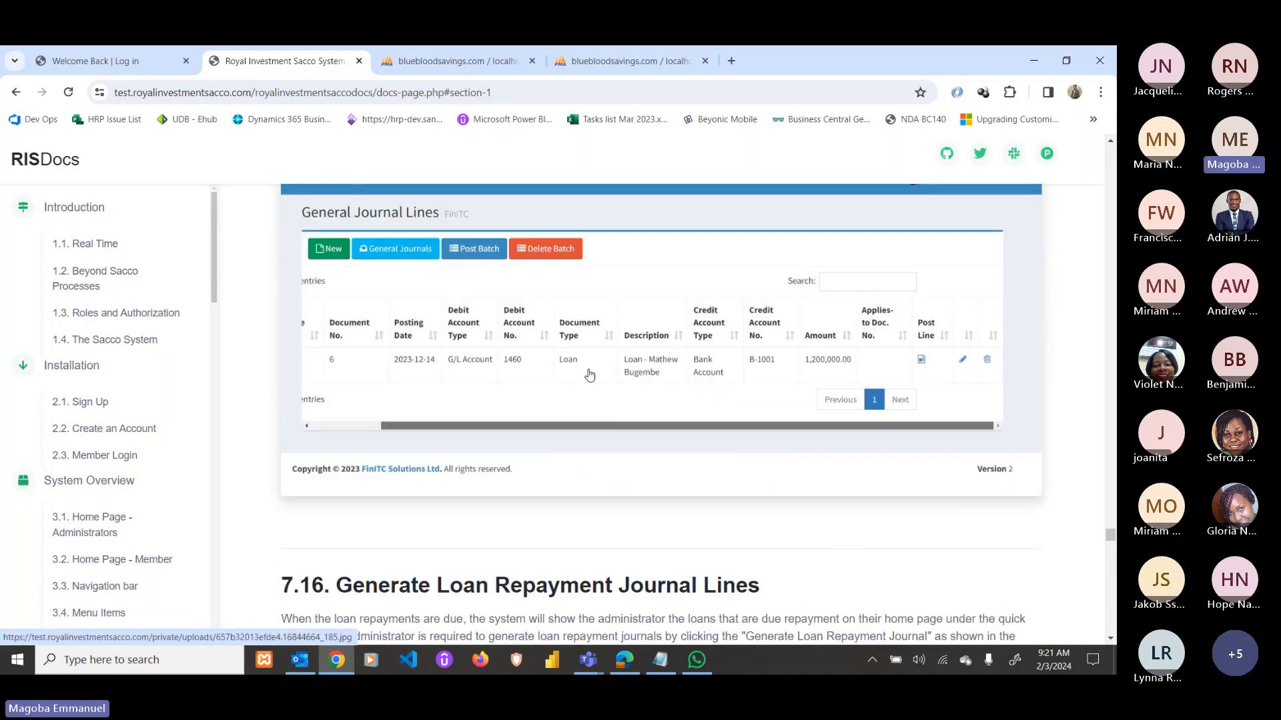
{"action": "scroll", "coordinate": [708, 396], "scroll_direction": "down", "scroll_amount": 3}
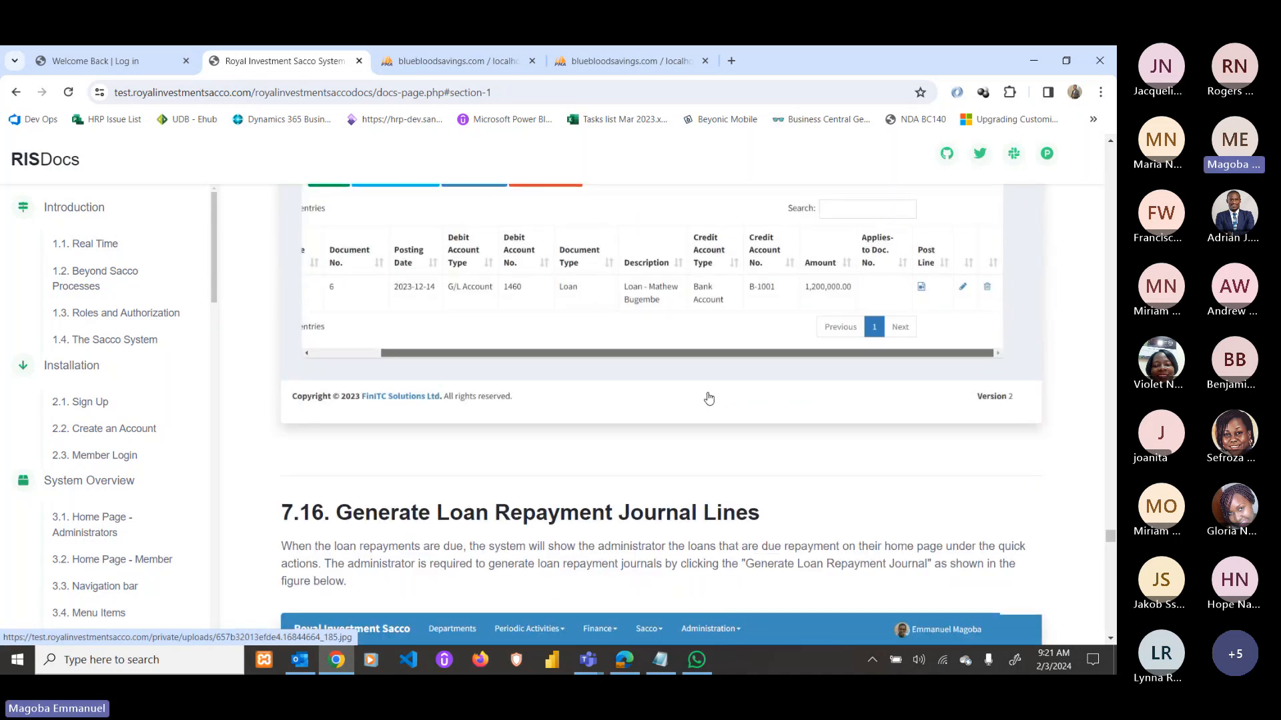
{"action": "scroll", "coordinate": [708, 396], "scroll_direction": "down", "scroll_amount": 10}
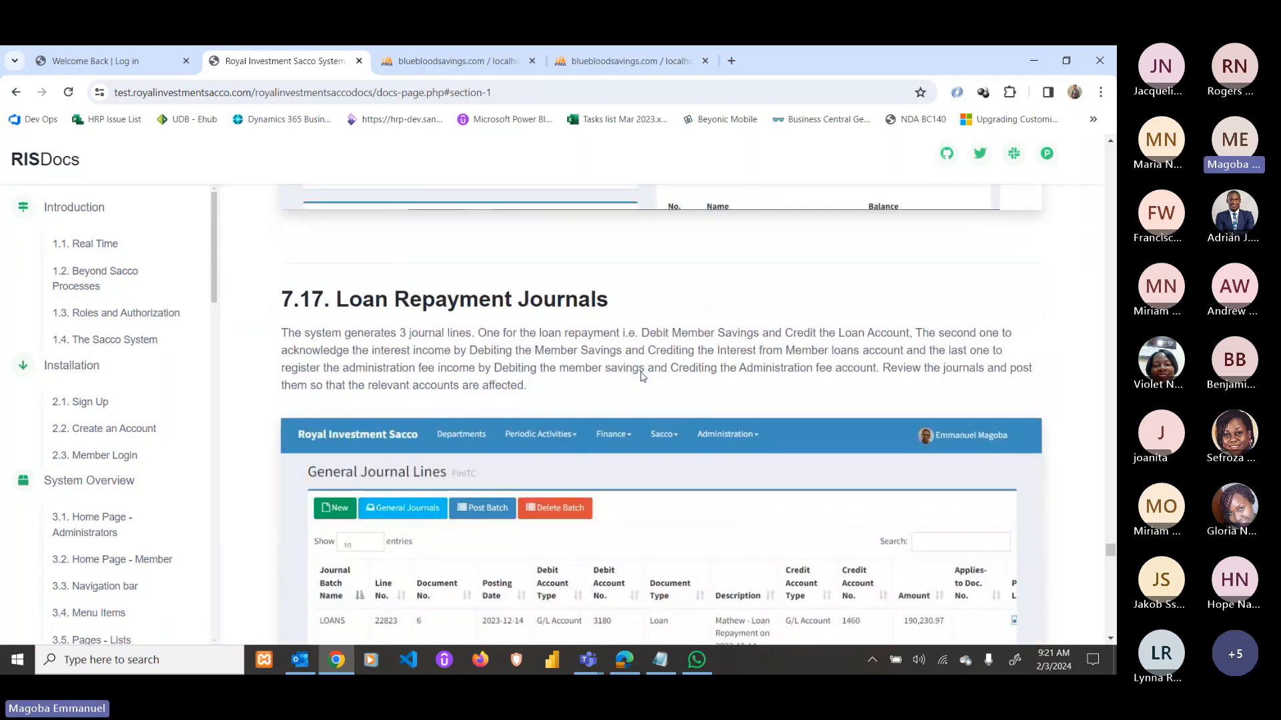
{"action": "scroll", "coordinate": [667, 447], "scroll_direction": "down", "scroll_amount": 6}
{"action": "scroll", "coordinate": [787, 358], "scroll_direction": "up", "scroll_amount": 3}
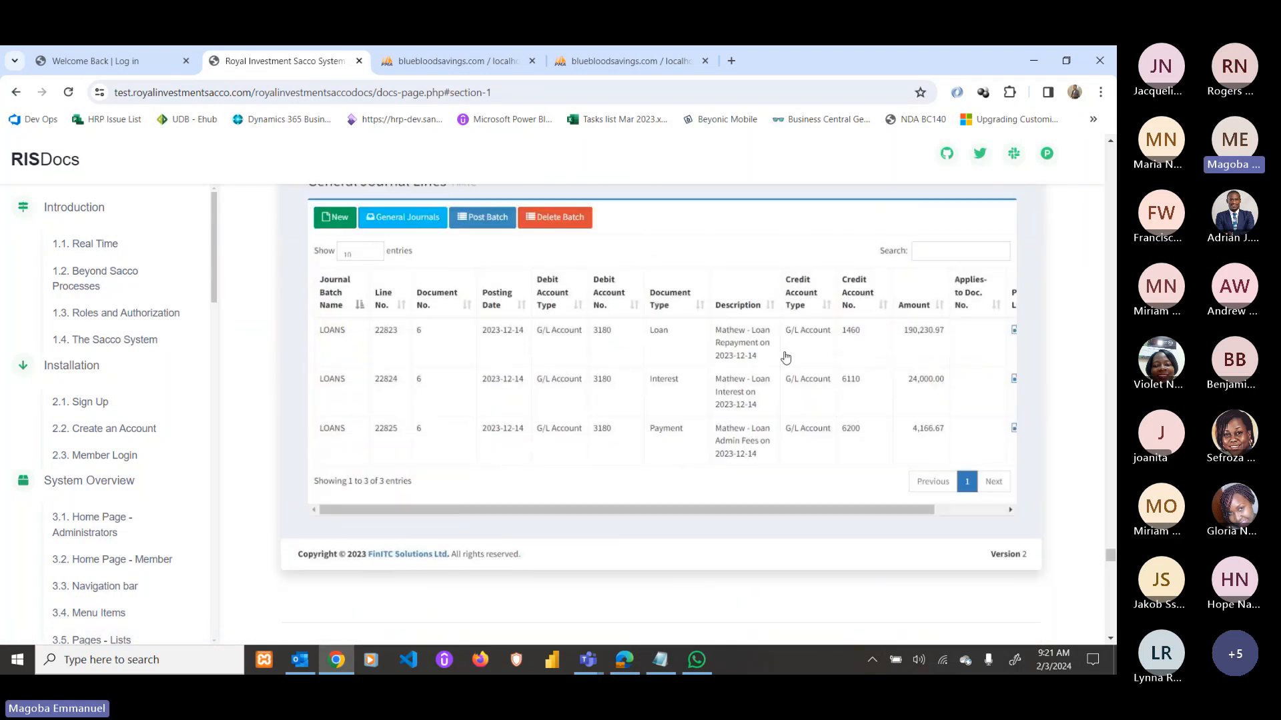
{"action": "scroll", "coordinate": [702, 389], "scroll_direction": "down", "scroll_amount": 6}
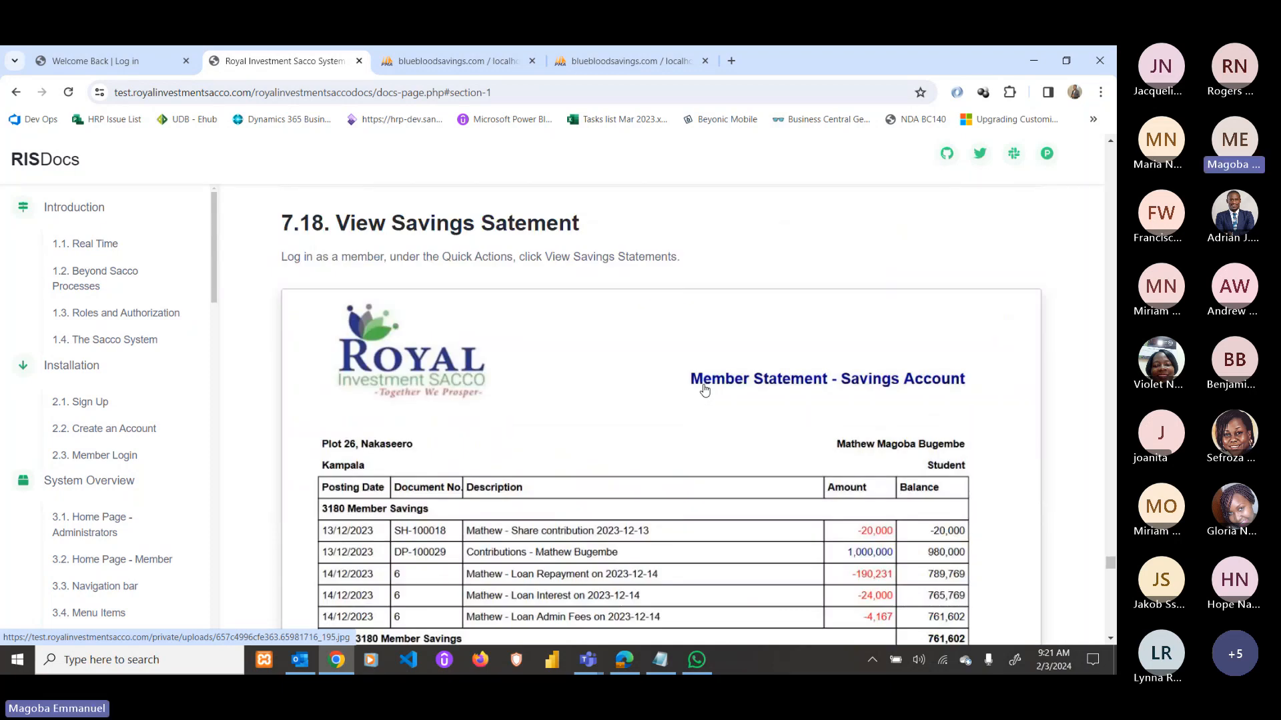
{"action": "scroll", "coordinate": [652, 363], "scroll_direction": "down", "scroll_amount": 3}
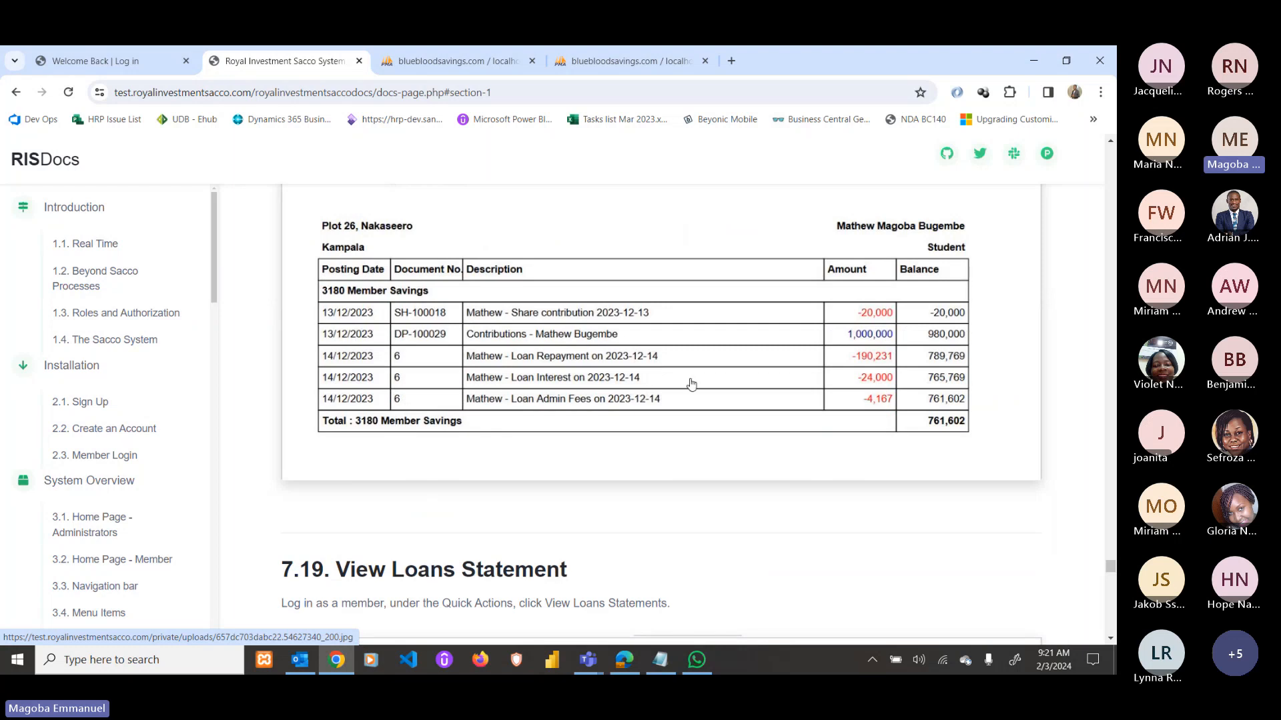
{"action": "scroll", "coordinate": [839, 343], "scroll_direction": "down", "scroll_amount": 3}
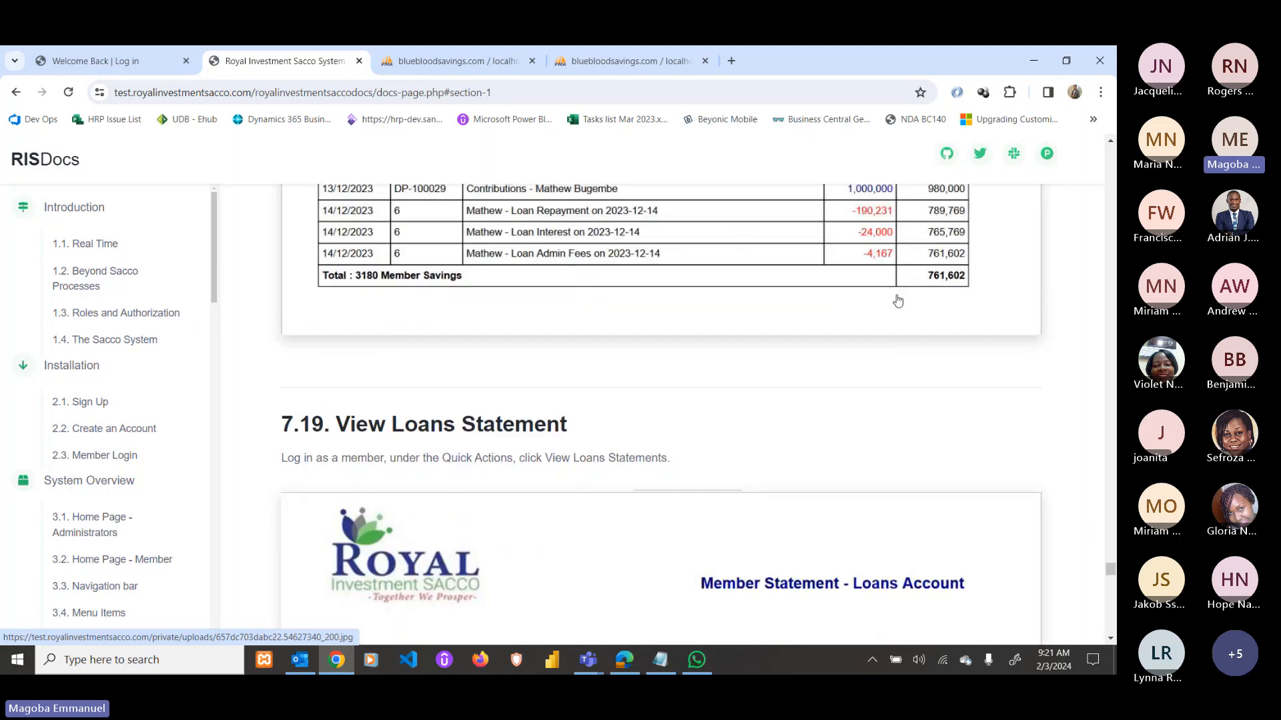
{"action": "scroll", "coordinate": [860, 340], "scroll_direction": "down", "scroll_amount": 2}
{"action": "scroll", "coordinate": [775, 374], "scroll_direction": "up", "scroll_amount": 2}
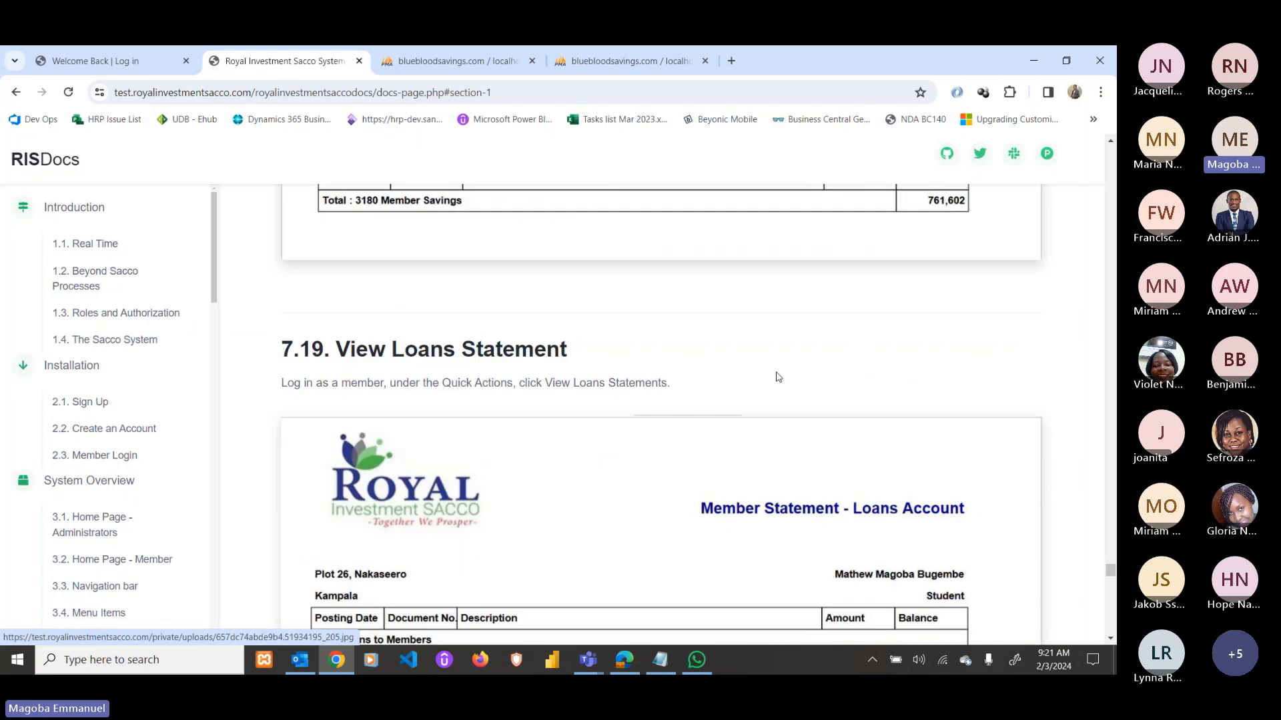
{"action": "scroll", "coordinate": [761, 374], "scroll_direction": "down", "scroll_amount": 3}
{"action": "scroll", "coordinate": [783, 401], "scroll_direction": "down", "scroll_amount": 2}
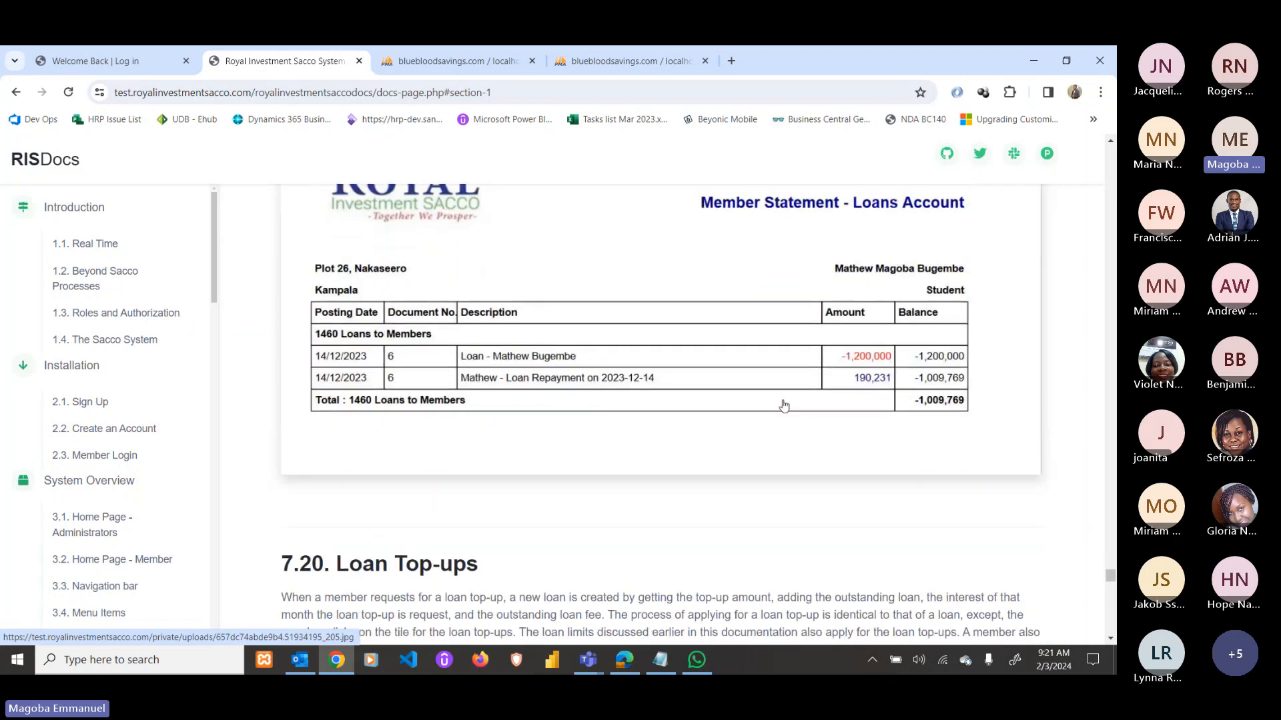
{"action": "scroll", "coordinate": [894, 331], "scroll_direction": "down", "scroll_amount": 2}
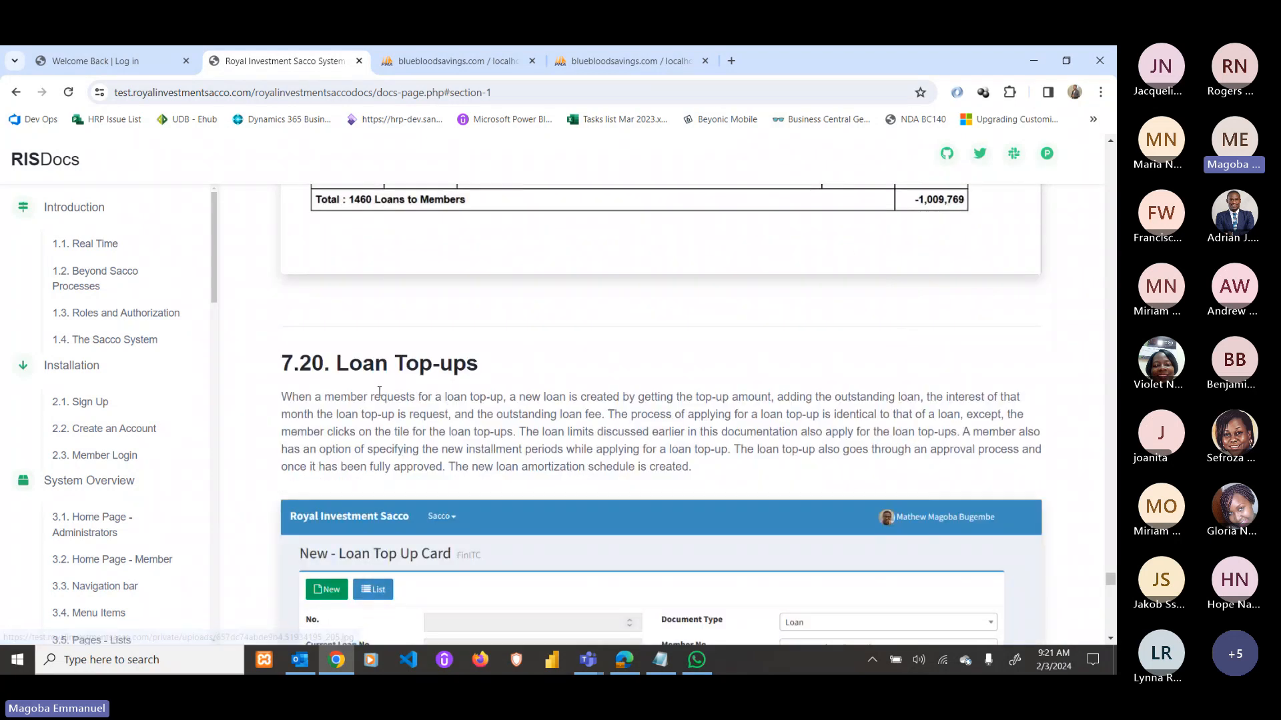
{"action": "left_click_drag", "start_coordinate": [341, 369], "coordinate": [475, 367]}
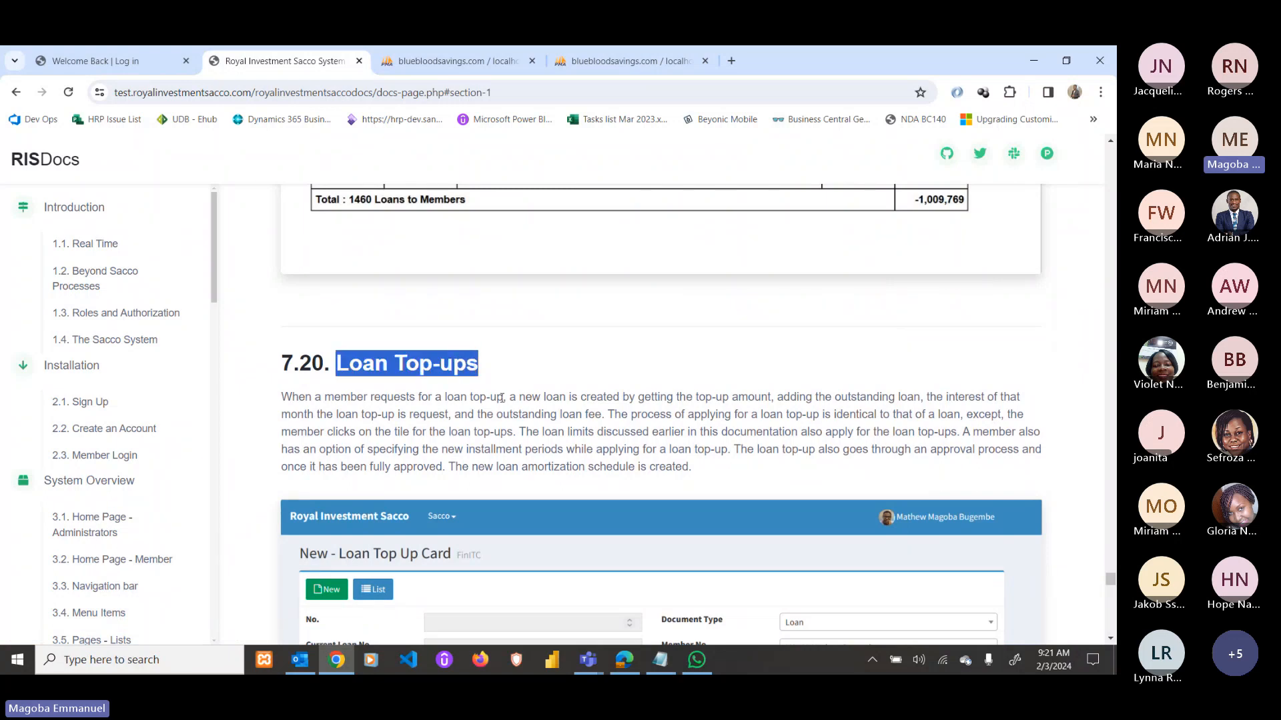
Continue past the member News Feed to section 7.22 Saving Withdrawals and its New Withdrawal Card.
{"action": "scroll", "coordinate": [507, 420], "scroll_direction": "down", "scroll_amount": 3}
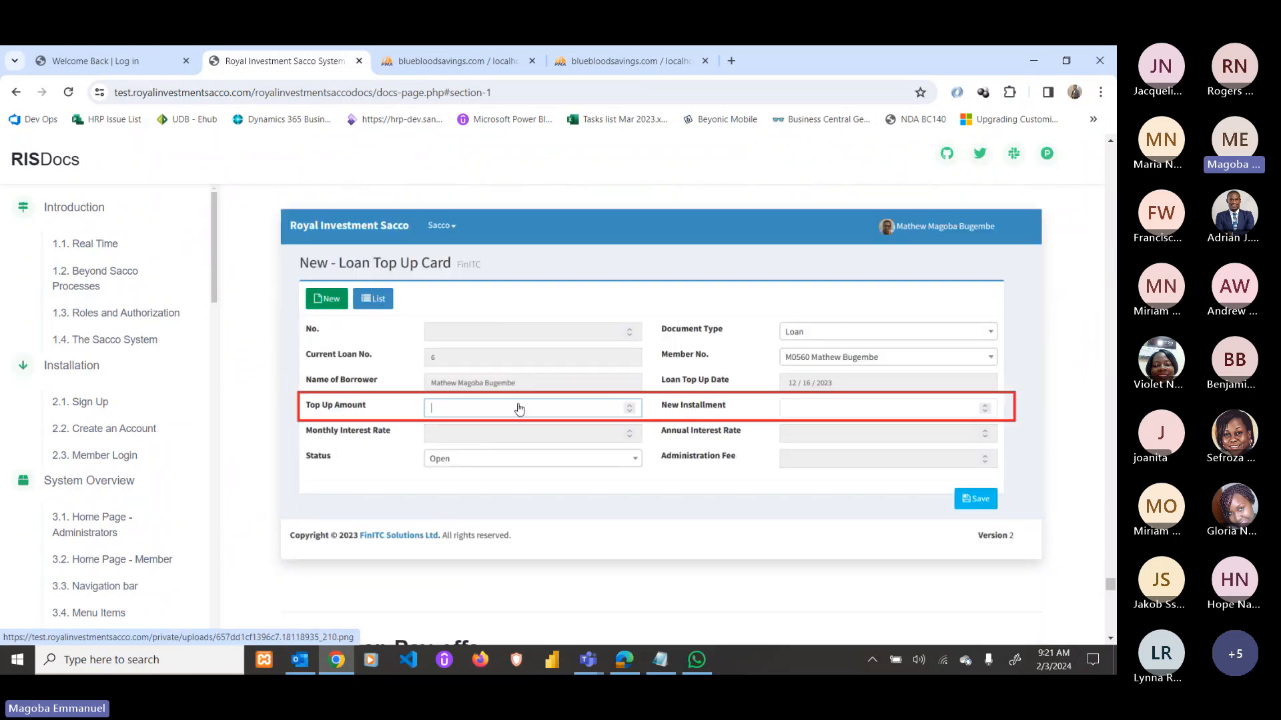
{"action": "scroll", "coordinate": [518, 407], "scroll_direction": "down", "scroll_amount": 5}
{"action": "scroll", "coordinate": [520, 408], "scroll_direction": "down", "scroll_amount": 4}
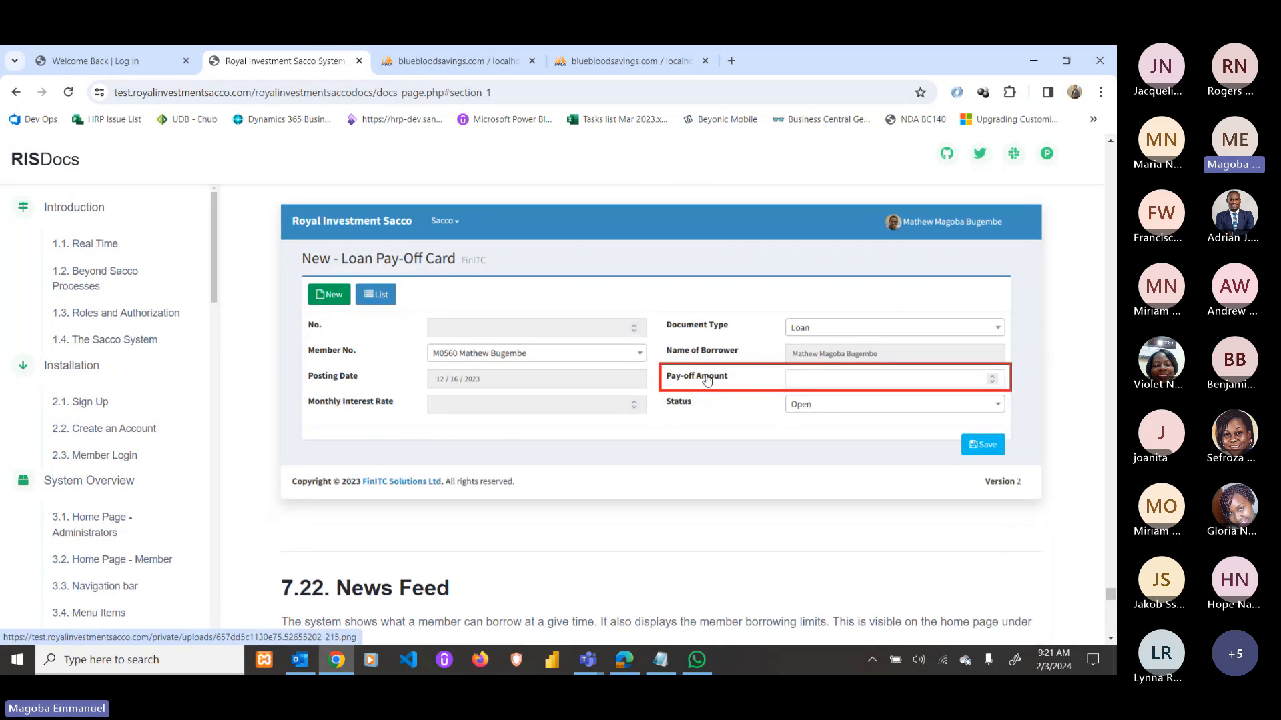
{"action": "scroll", "coordinate": [835, 387], "scroll_direction": "down", "scroll_amount": 8}
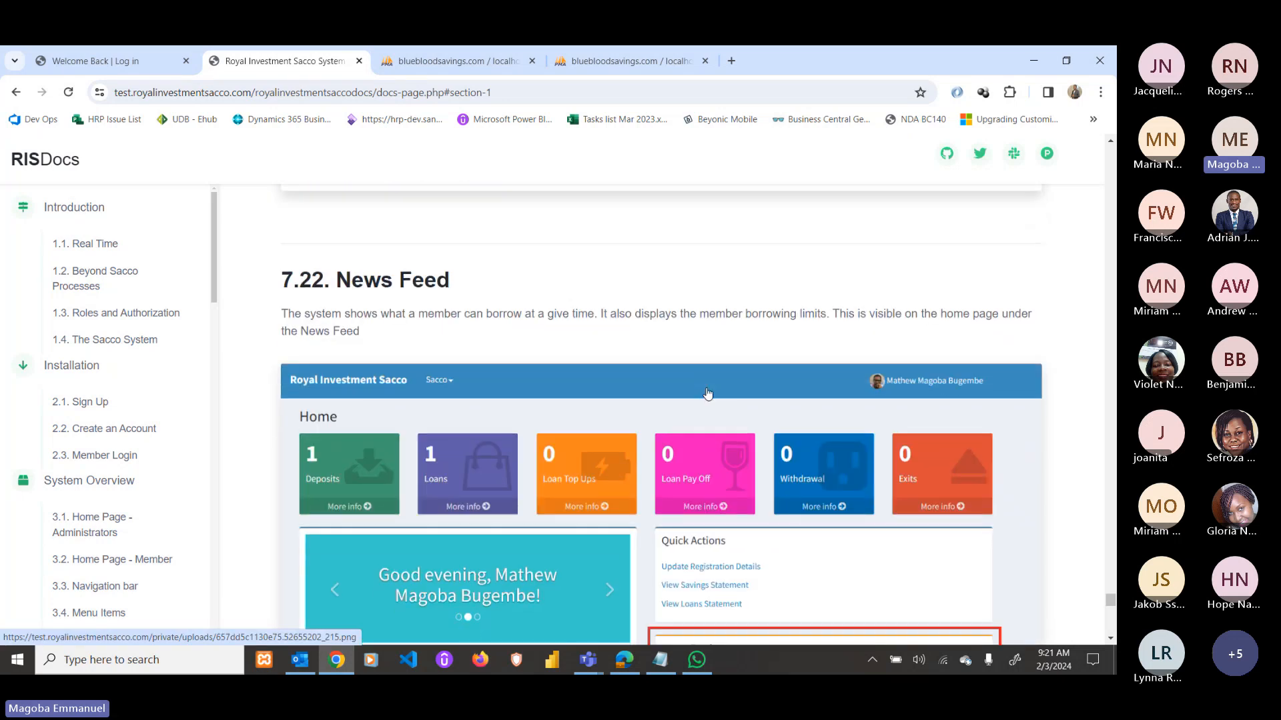
{"action": "scroll", "coordinate": [708, 393], "scroll_direction": "down", "scroll_amount": 3}
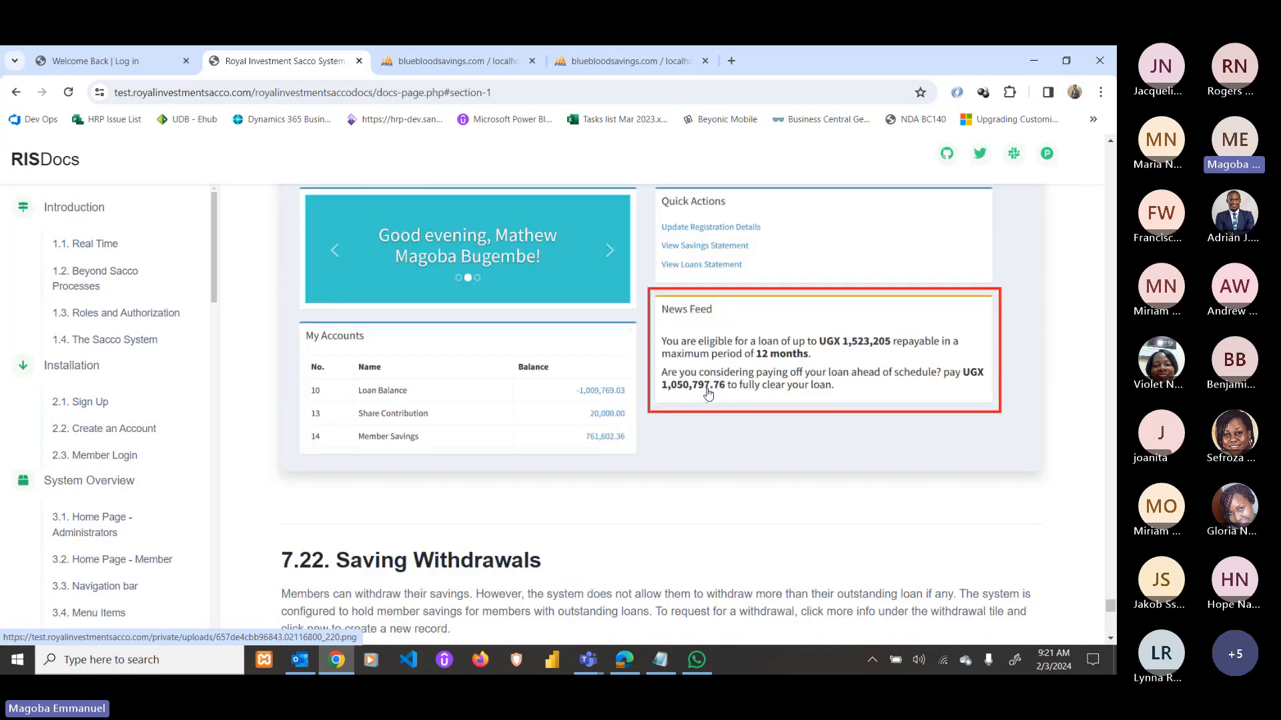
{"action": "scroll", "coordinate": [712, 352], "scroll_direction": "up", "scroll_amount": 4}
{"action": "scroll", "coordinate": [712, 352], "scroll_direction": "down", "scroll_amount": 1}
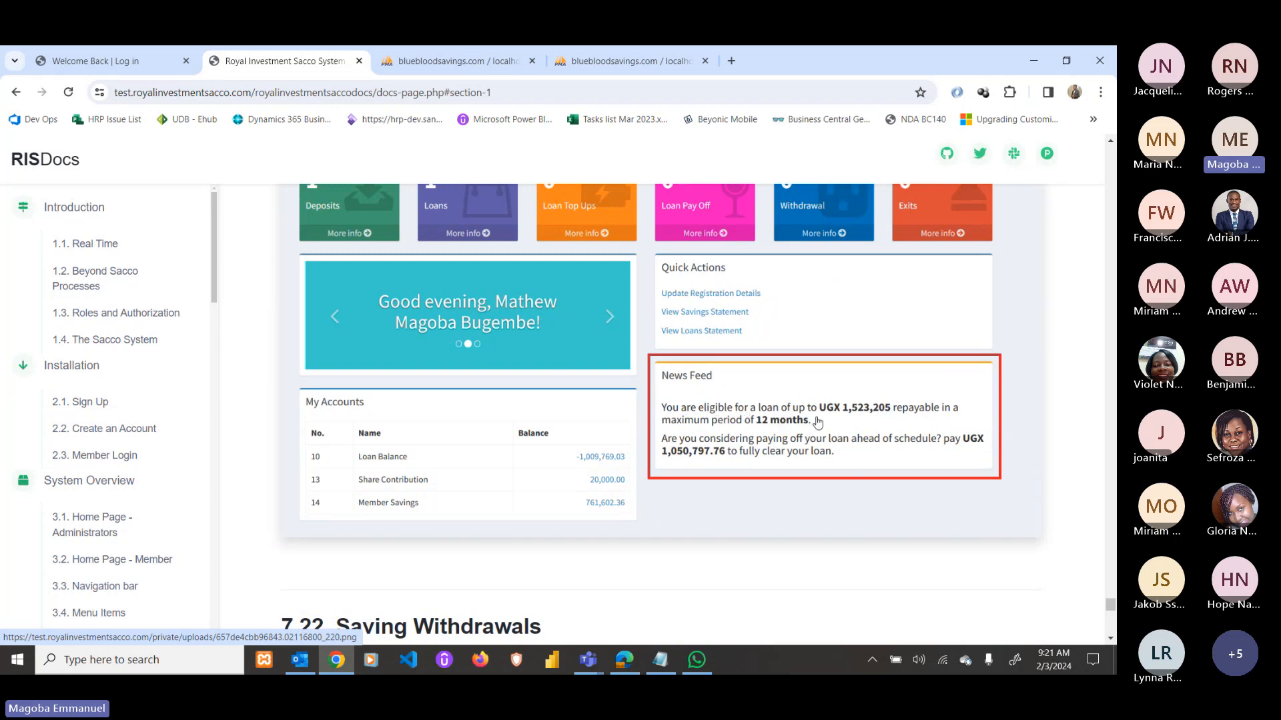
{"action": "scroll", "coordinate": [791, 428], "scroll_direction": "down", "scroll_amount": 1}
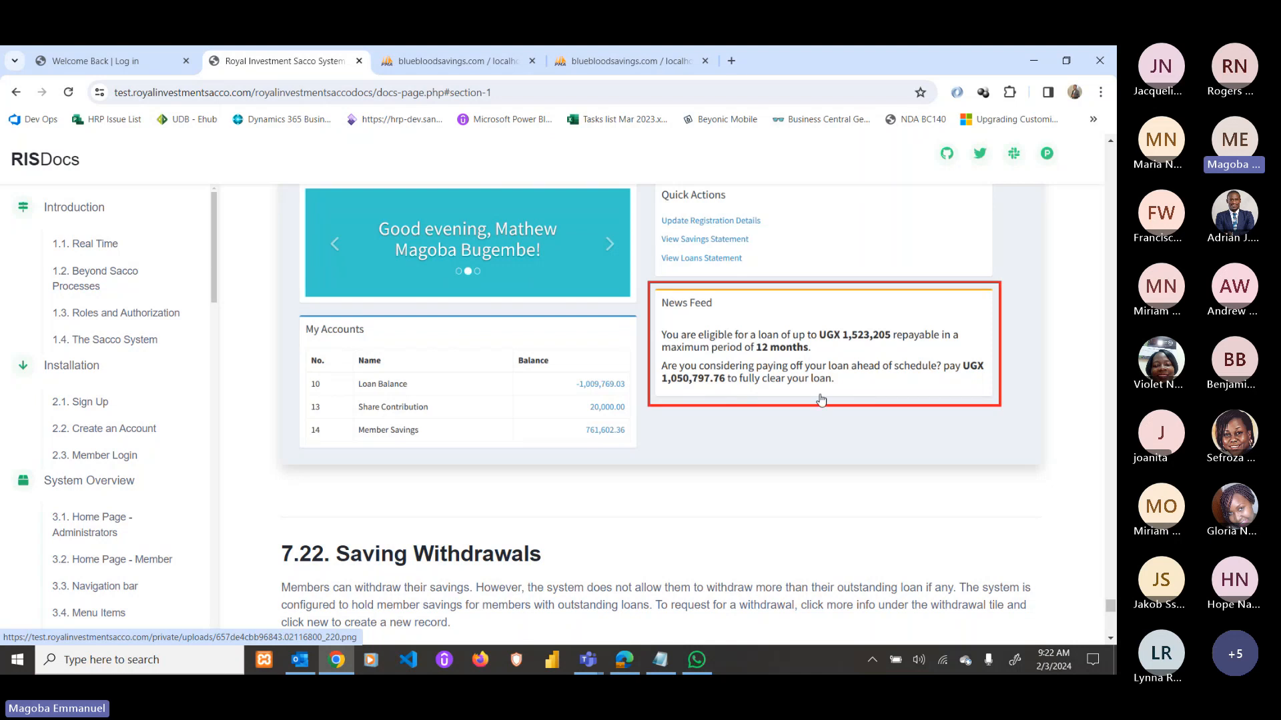
{"action": "scroll", "coordinate": [821, 400], "scroll_direction": "down", "scroll_amount": 5}
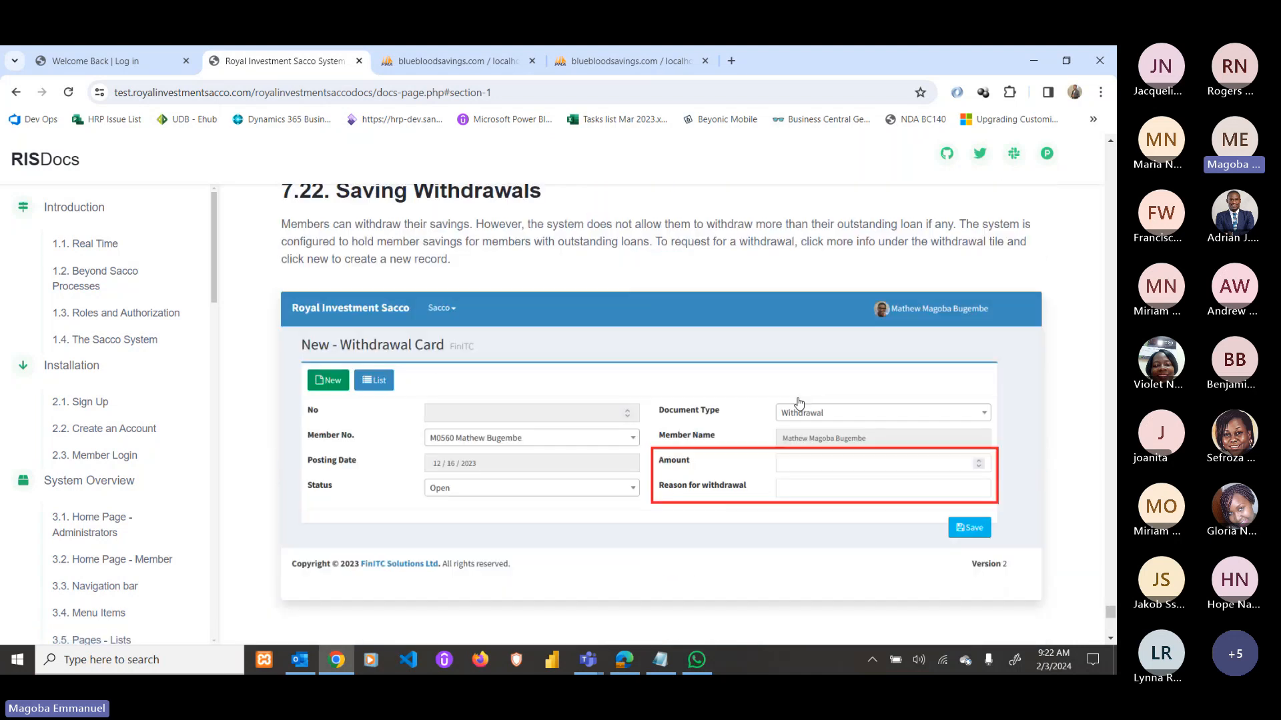
Scroll around section 7.22 Saving Withdrawals, highlighting a line about savings held for members with outstanding loans.
{"action": "scroll", "coordinate": [437, 333], "scroll_direction": "up", "scroll_amount": 1}
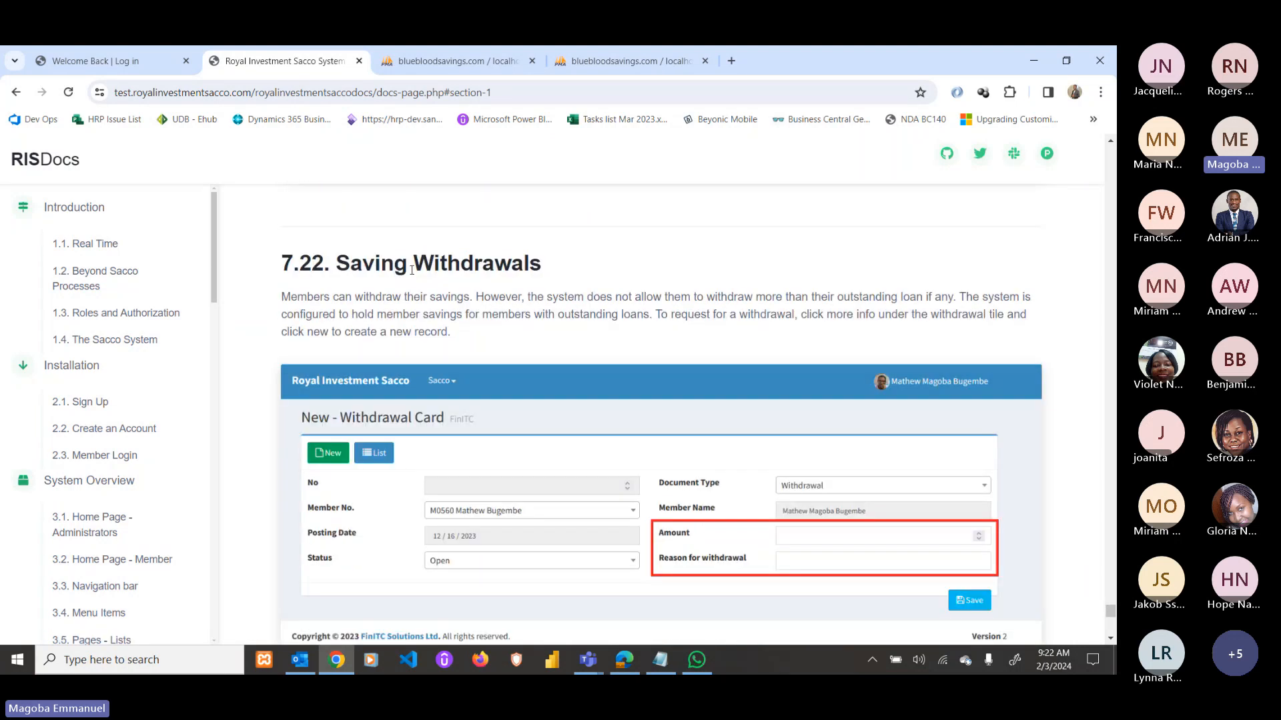
{"action": "left_click_drag", "start_coordinate": [408, 269], "coordinate": [541, 268]}
{"action": "scroll", "coordinate": [633, 337], "scroll_direction": "down", "scroll_amount": 2}
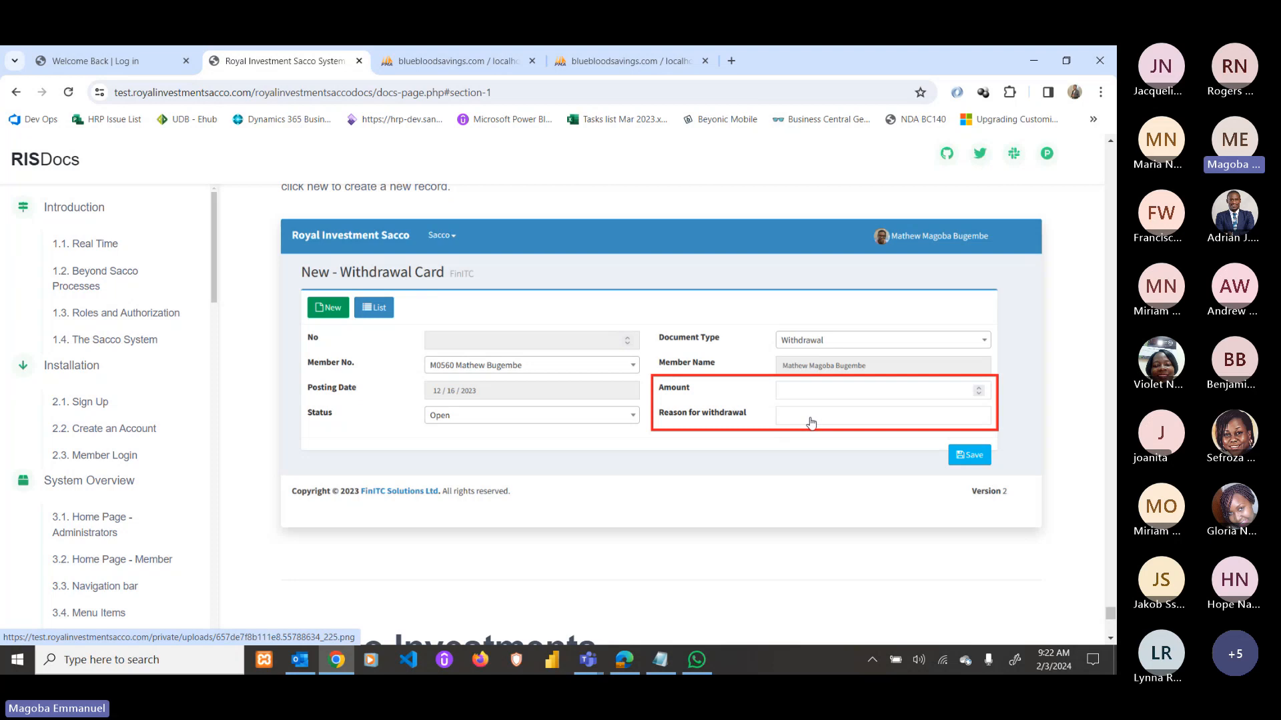
{"action": "scroll", "coordinate": [811, 424], "scroll_direction": "down", "scroll_amount": 4}
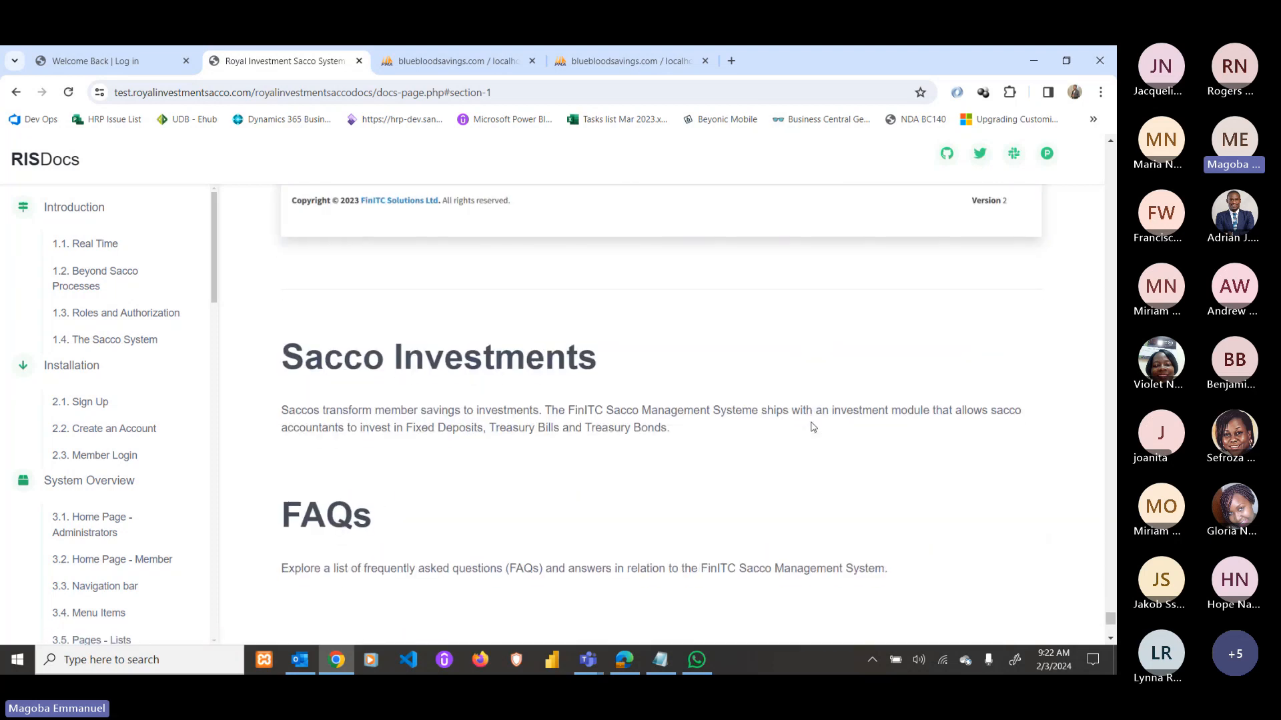
{"action": "scroll", "coordinate": [601, 415], "scroll_direction": "down", "scroll_amount": 5}
{"action": "scroll", "coordinate": [595, 400], "scroll_direction": "up", "scroll_amount": 9}
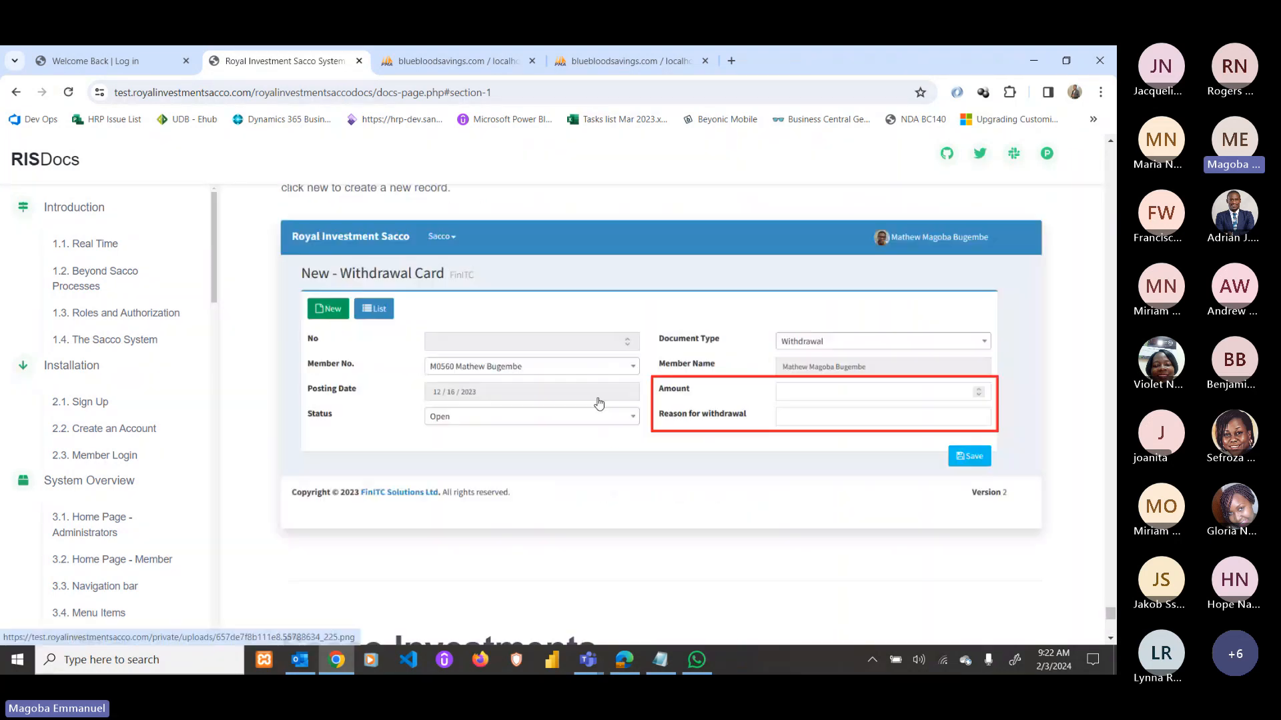
{"action": "scroll", "coordinate": [596, 425], "scroll_direction": "down", "scroll_amount": 4}
{"action": "scroll", "coordinate": [575, 443], "scroll_direction": "down", "scroll_amount": 5}
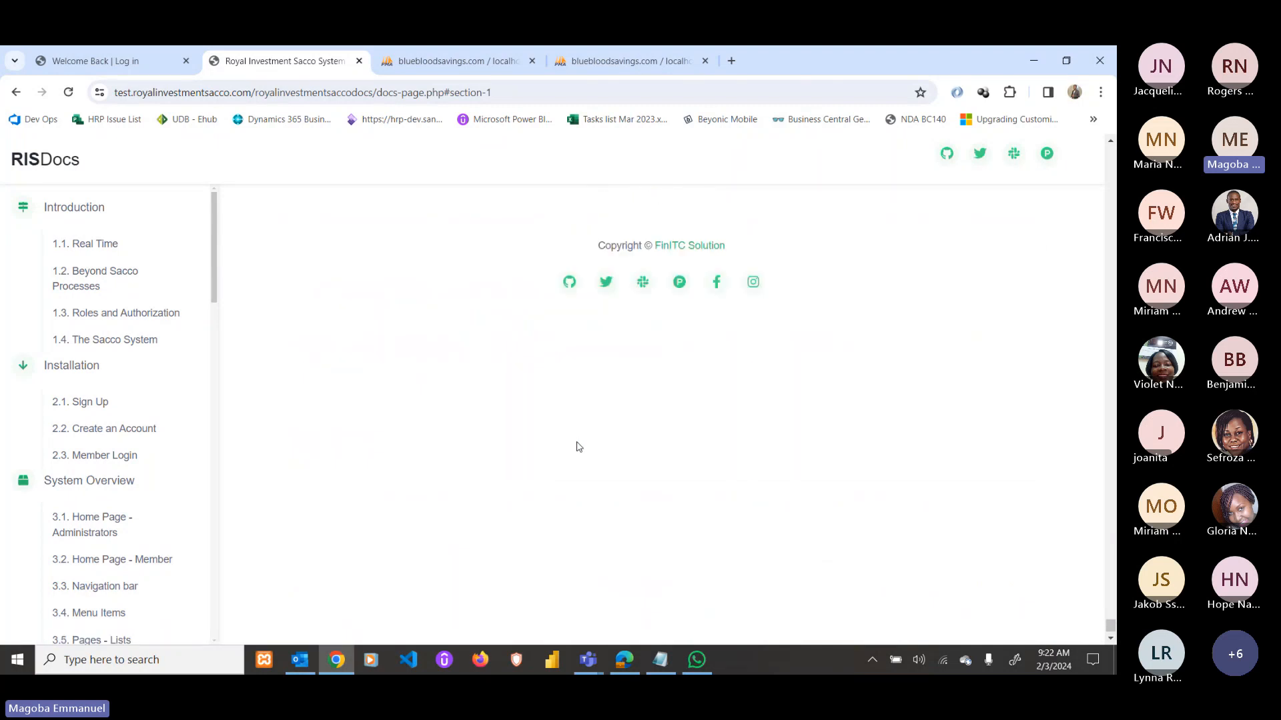
{"action": "scroll", "coordinate": [579, 447], "scroll_direction": "up", "scroll_amount": 7}
{"action": "scroll", "coordinate": [579, 447], "scroll_direction": "up", "scroll_amount": 10}
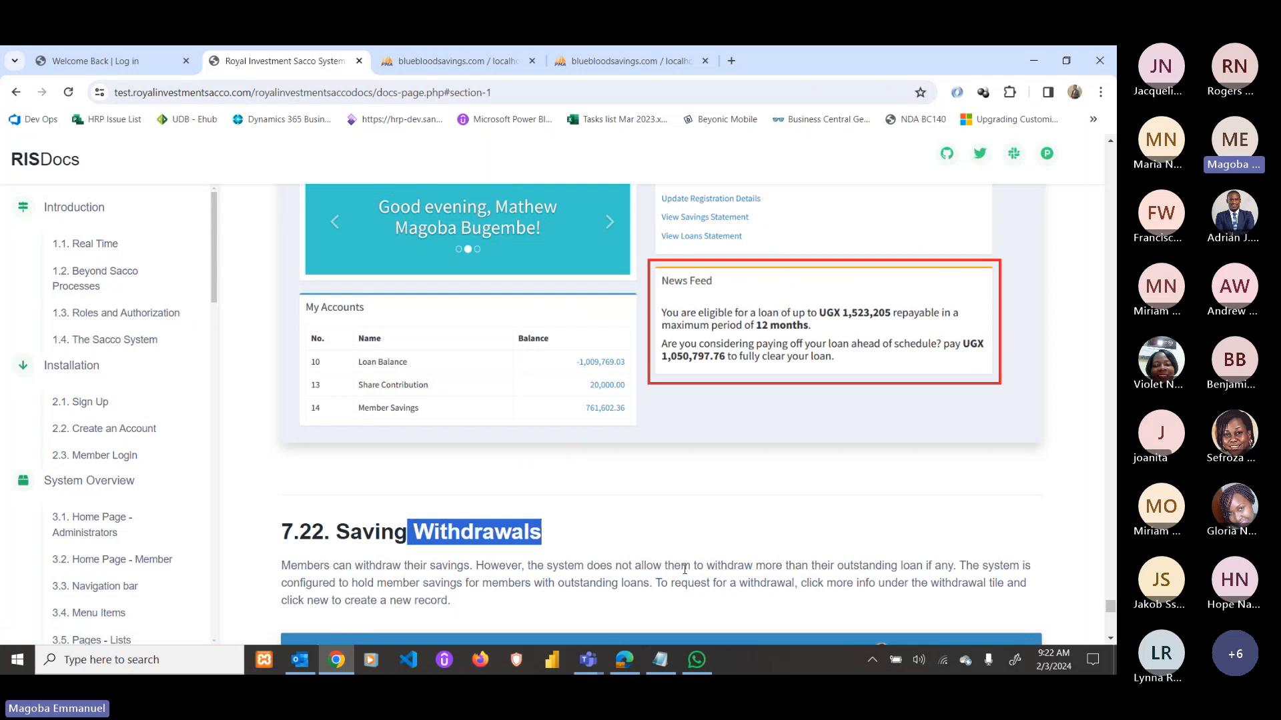
Switch to the SACCO sign-in page and bring up the new membership registration form.
{"action": "left_click", "coordinate": [128, 61]}
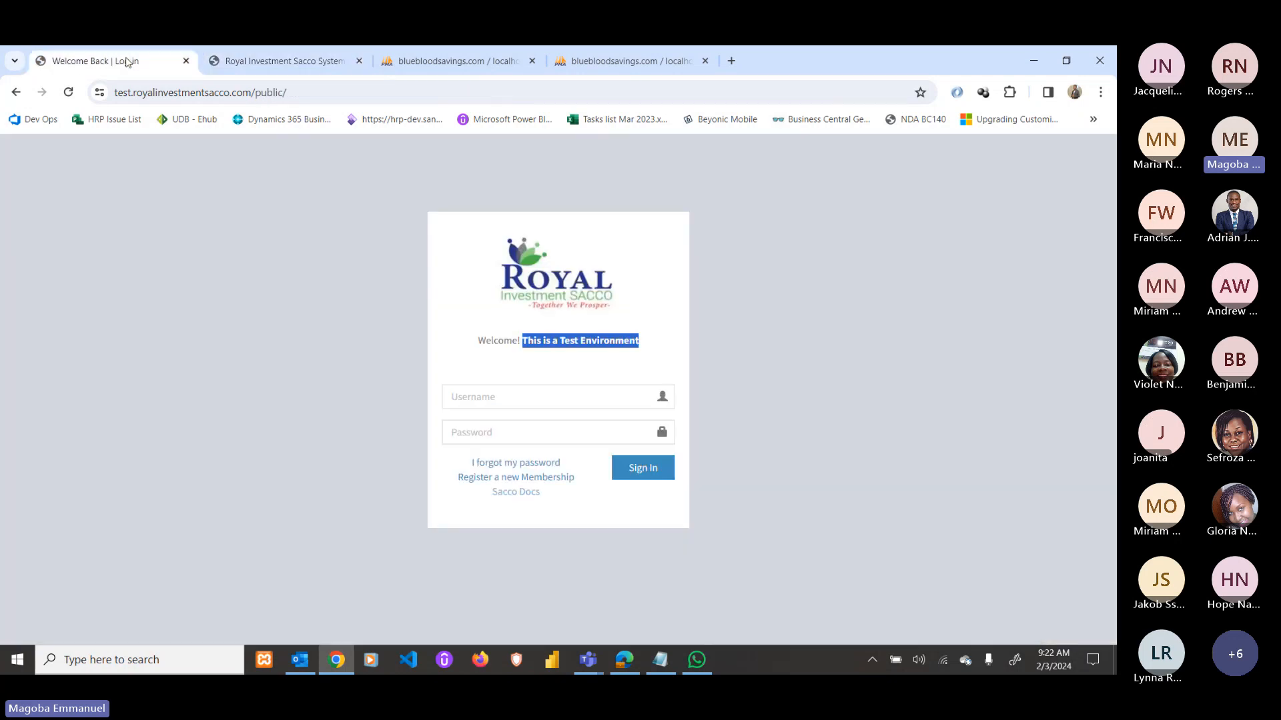
{"action": "left_click", "coordinate": [527, 380]}
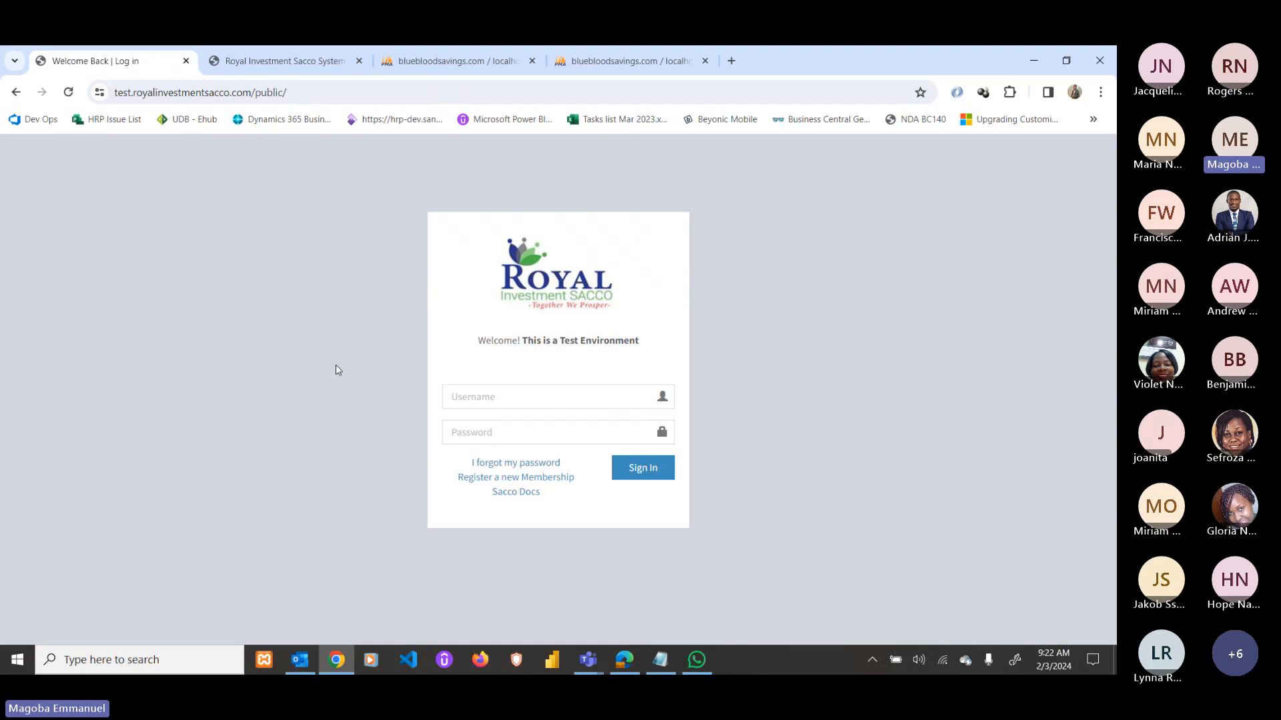
{"action": "left_click", "coordinate": [505, 477]}
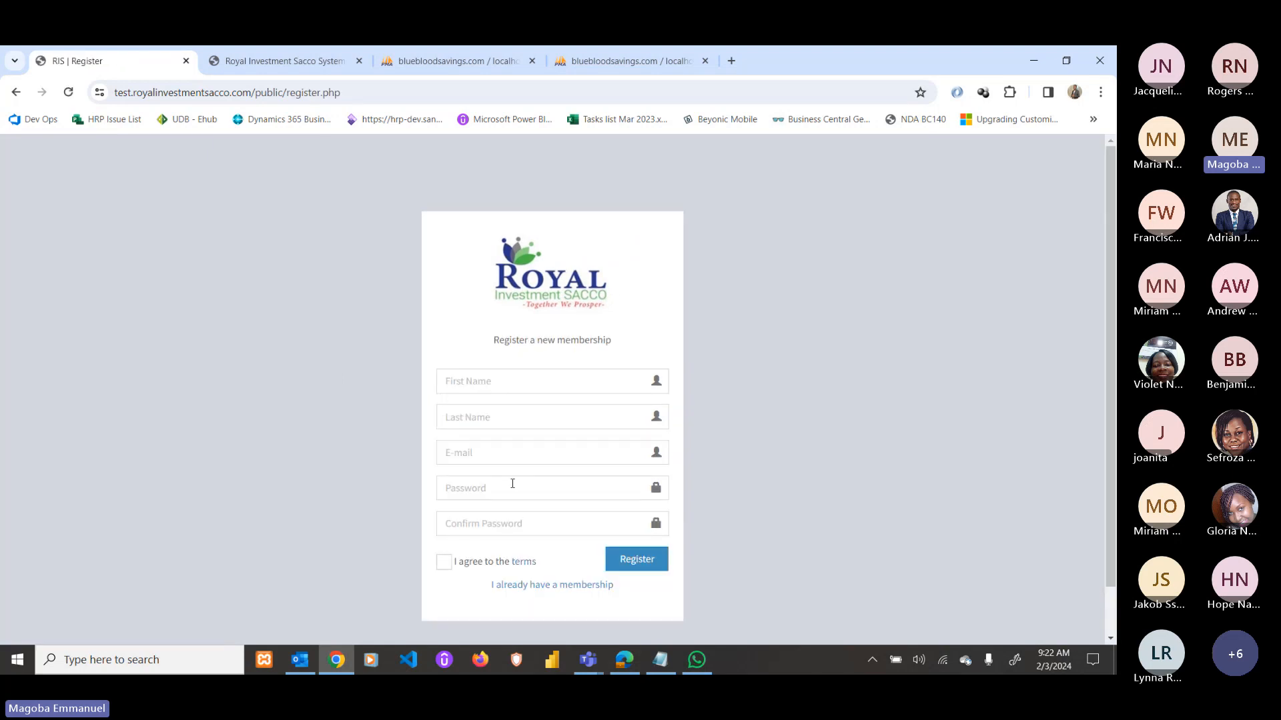
{"action": "left_click_drag", "start_coordinate": [492, 341], "coordinate": [617, 344]}
Enter the member's first name, last name and e-mail address.
{"action": "left_click", "coordinate": [488, 382]}
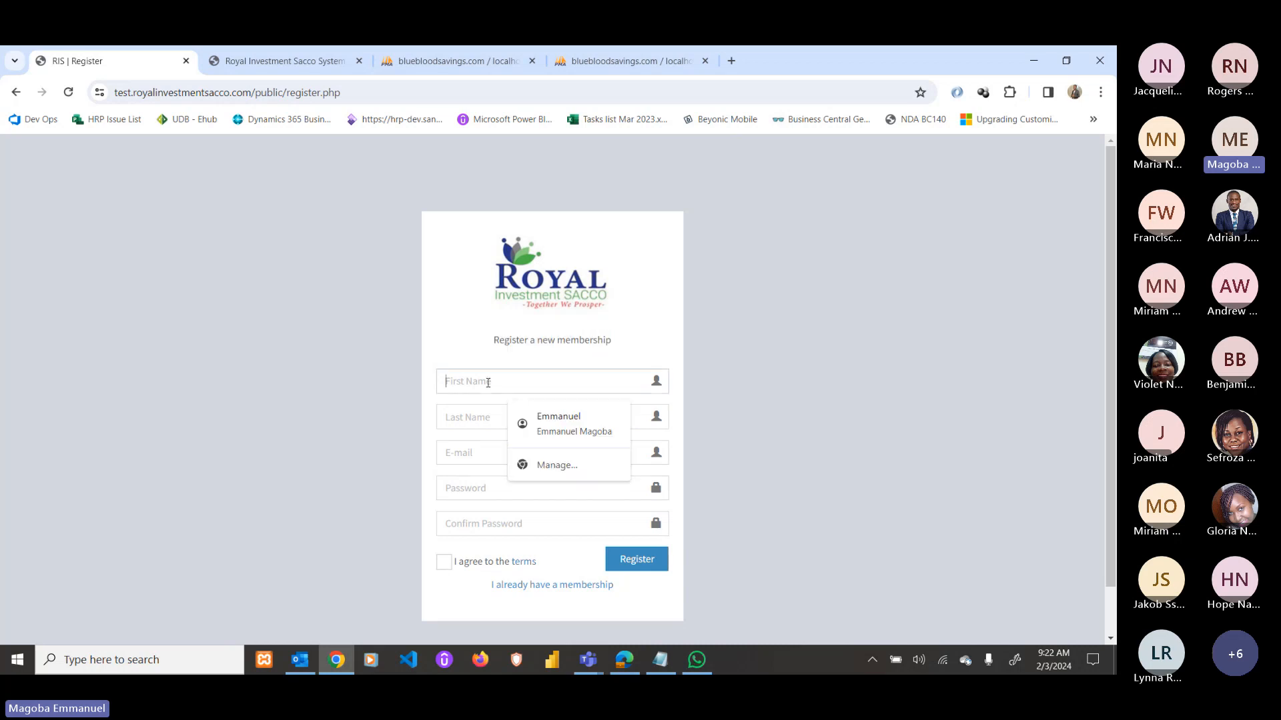
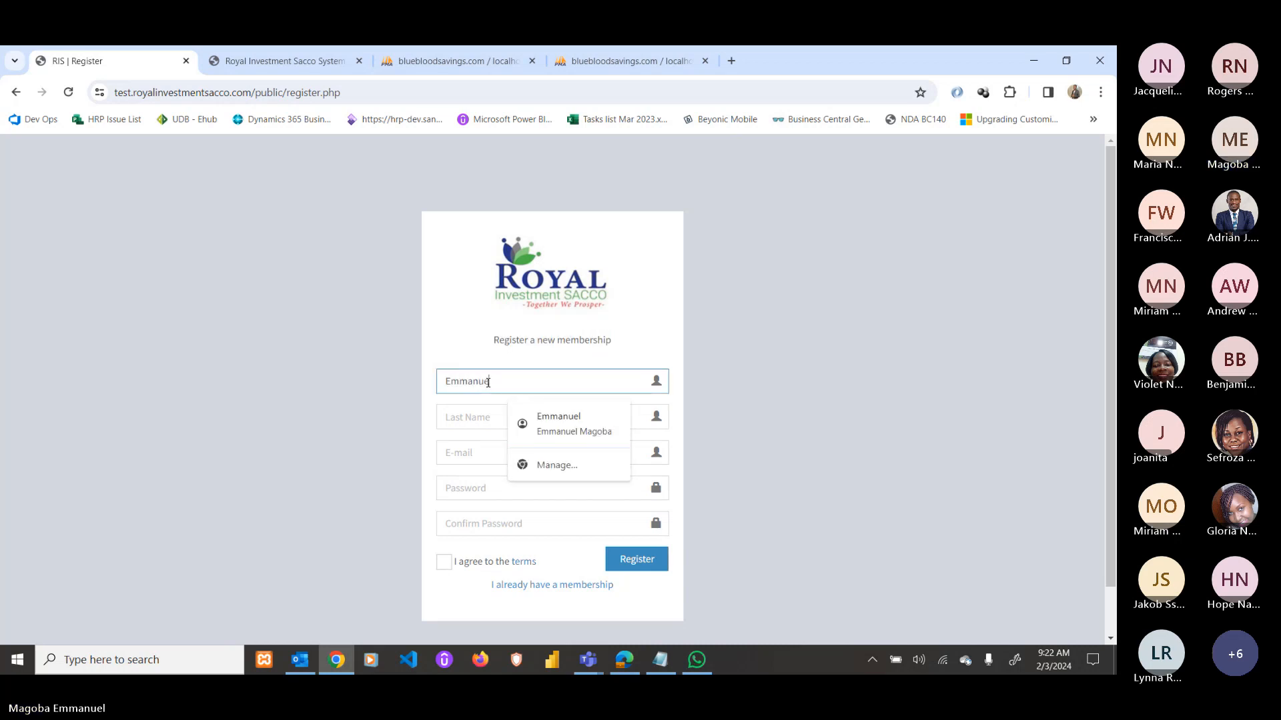
{"action": "key", "text": "Tab"}
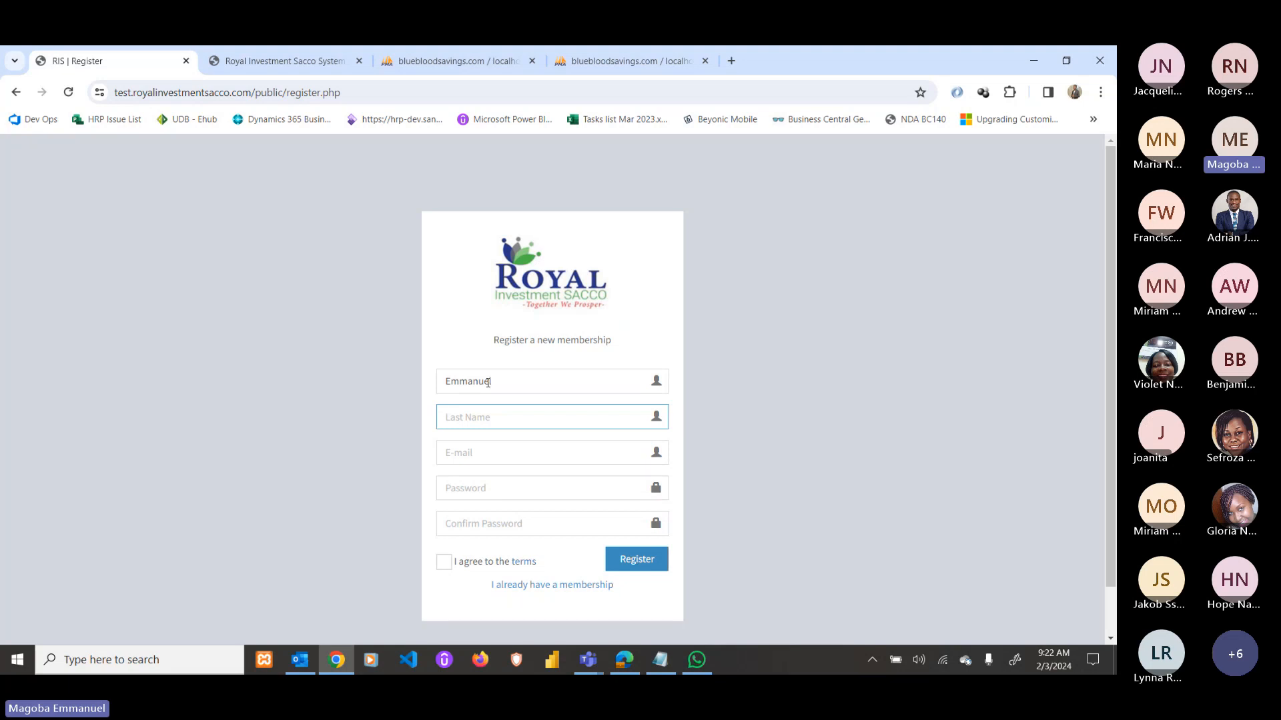
{"action": "key", "text": "Tab"}
{"action": "type", "text": "emago"}
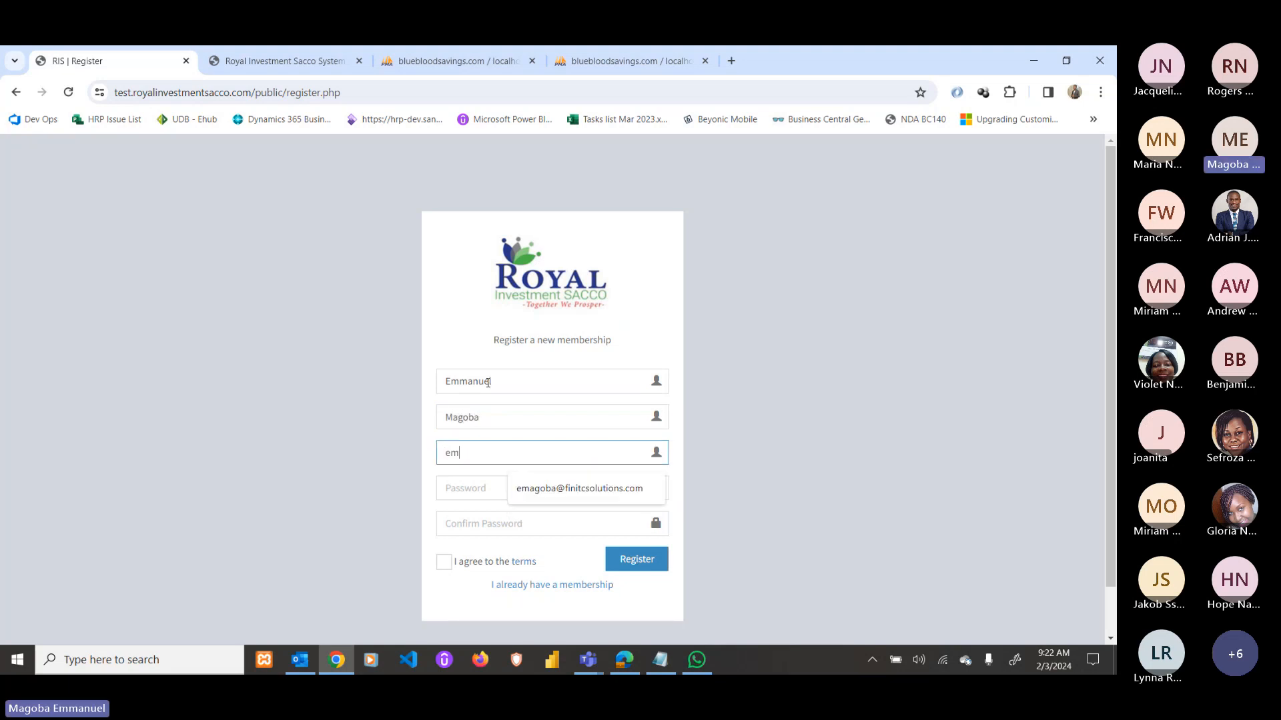
{"action": "left_click", "coordinate": [534, 488]}
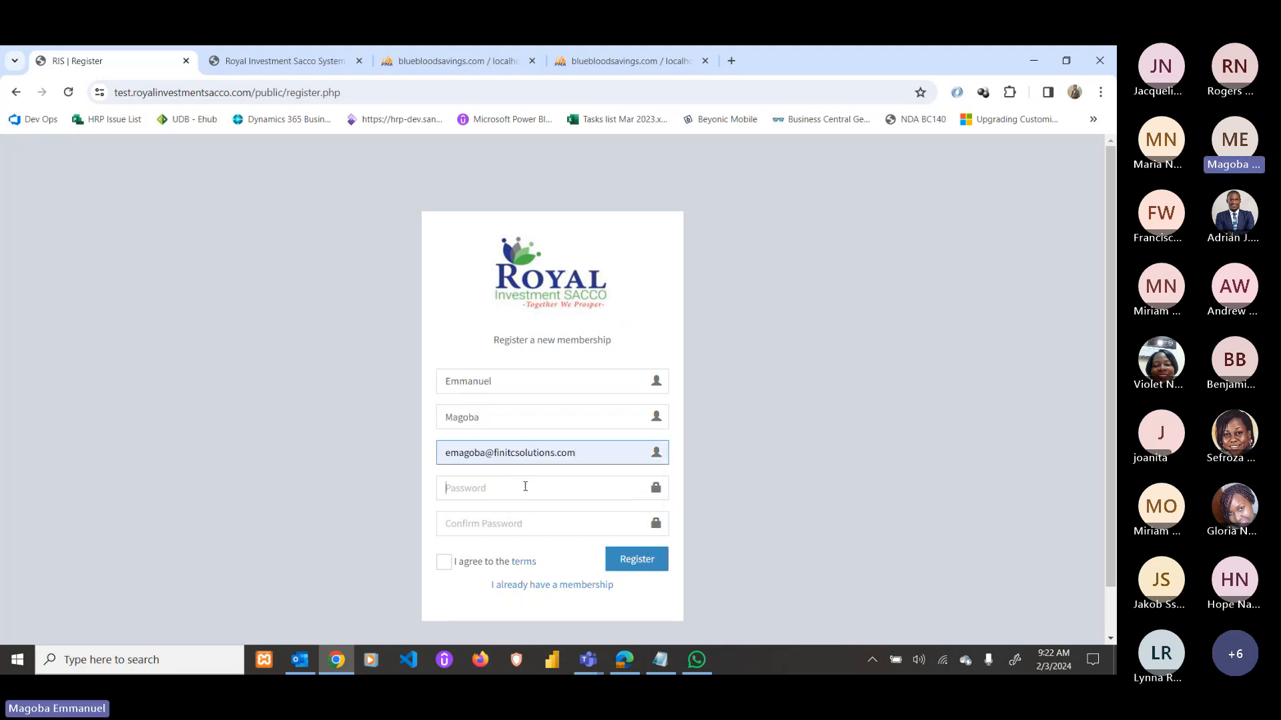
Enter and confirm the account password, agree to the terms and submit the registration.
{"action": "left_click", "coordinate": [525, 488]}
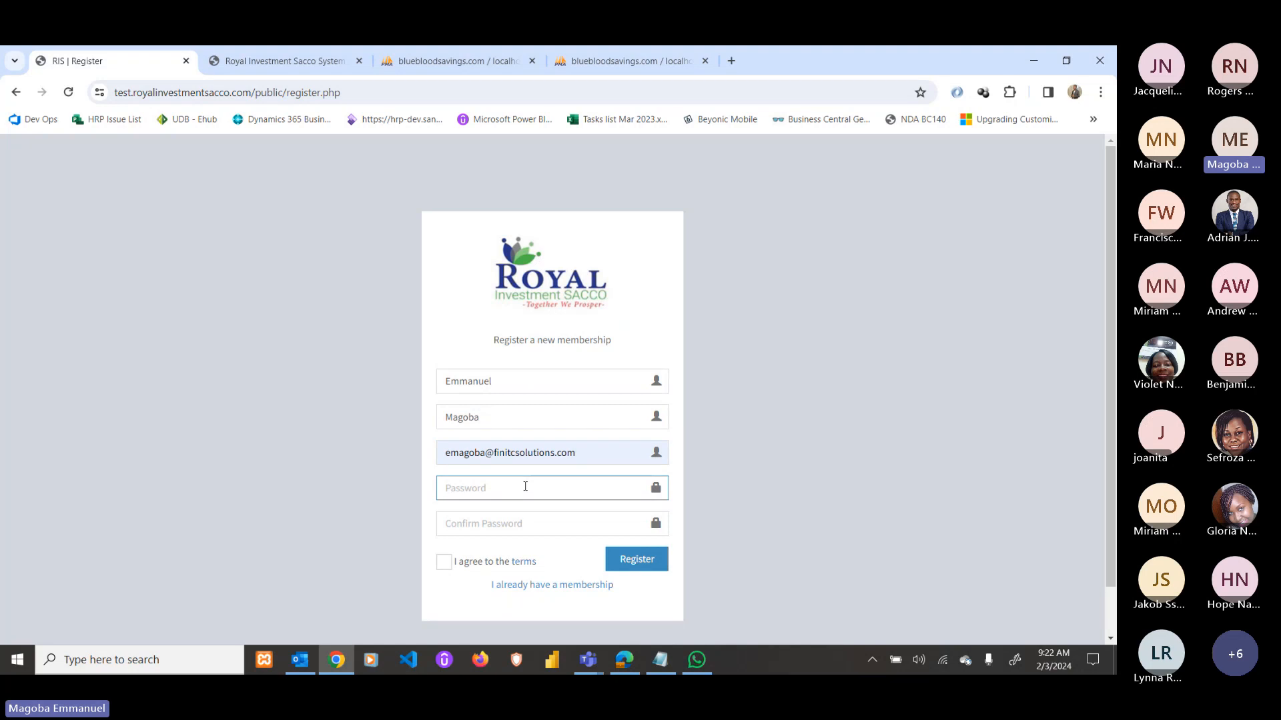
{"action": "type", "text": "•••"}
{"action": "key", "text": "BackSpace"}
{"action": "key", "text": "BackSpace"}
{"action": "key", "text": "BackSpace"}
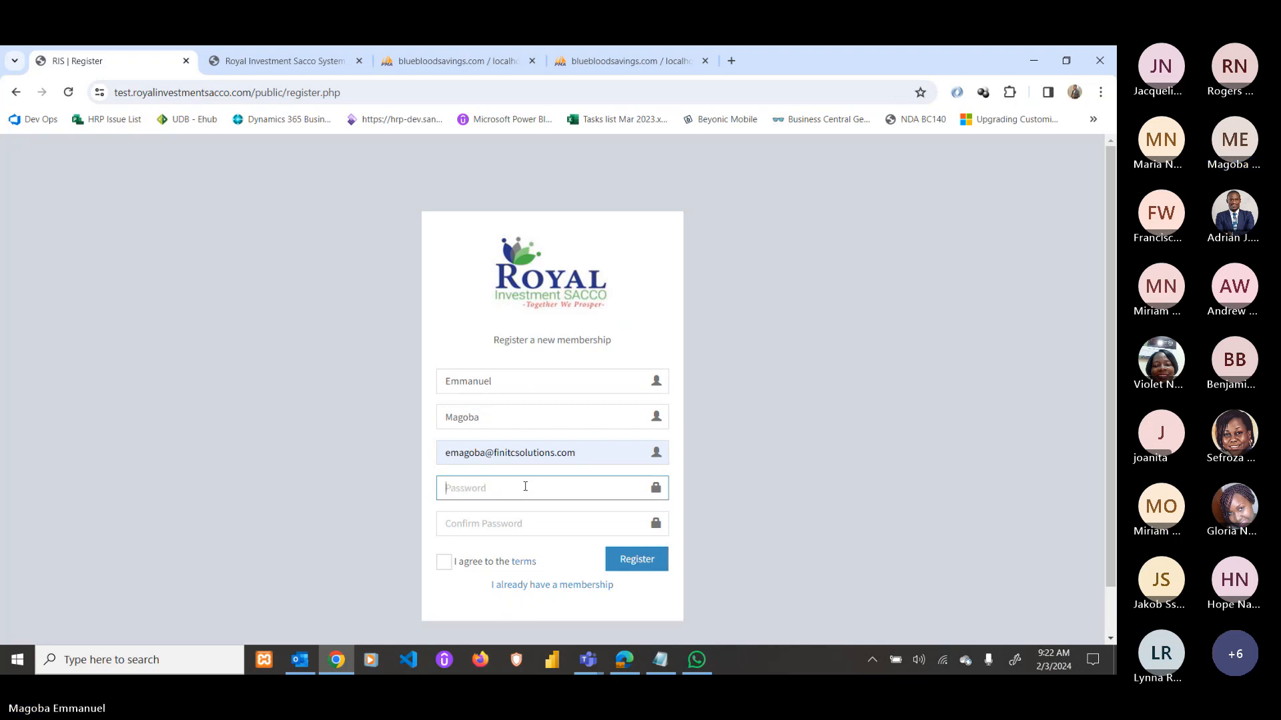
{"action": "type", "text": "•••••••••••••"}
{"action": "key", "text": "Tab"}
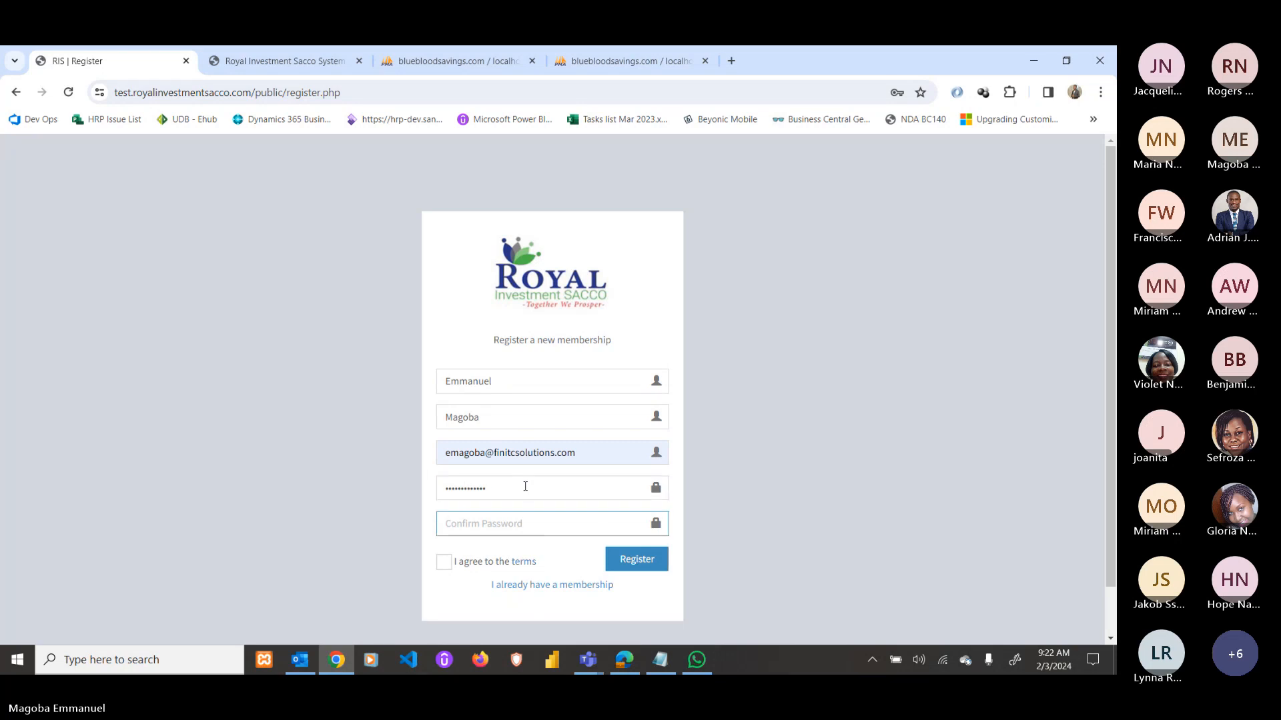
{"action": "type", "text": "••••"}
{"action": "key", "text": "BackSpace"}
{"action": "key", "text": "BackSpace"}
{"action": "key", "text": "BackSpace"}
{"action": "key", "text": "BackSpace"}
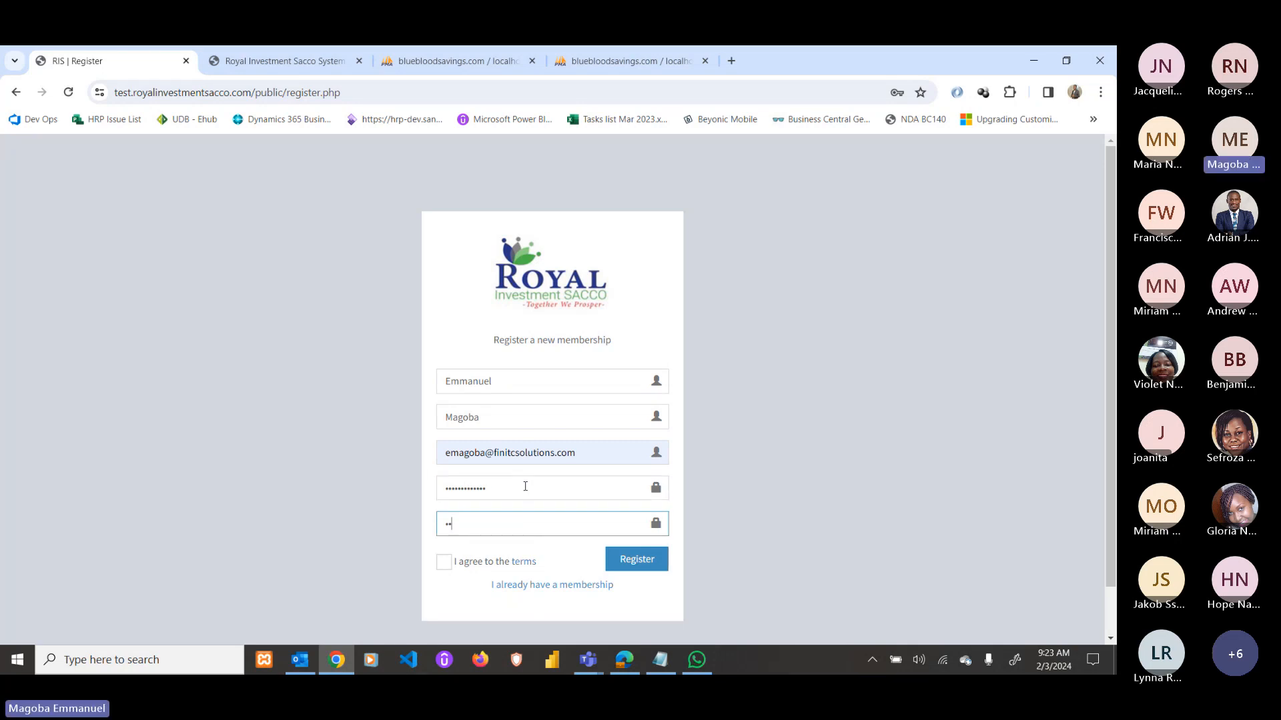
{"action": "type", "text": "•••••••••••••"}
{"action": "left_click", "coordinate": [444, 564]}
{"action": "left_click", "coordinate": [634, 564]}
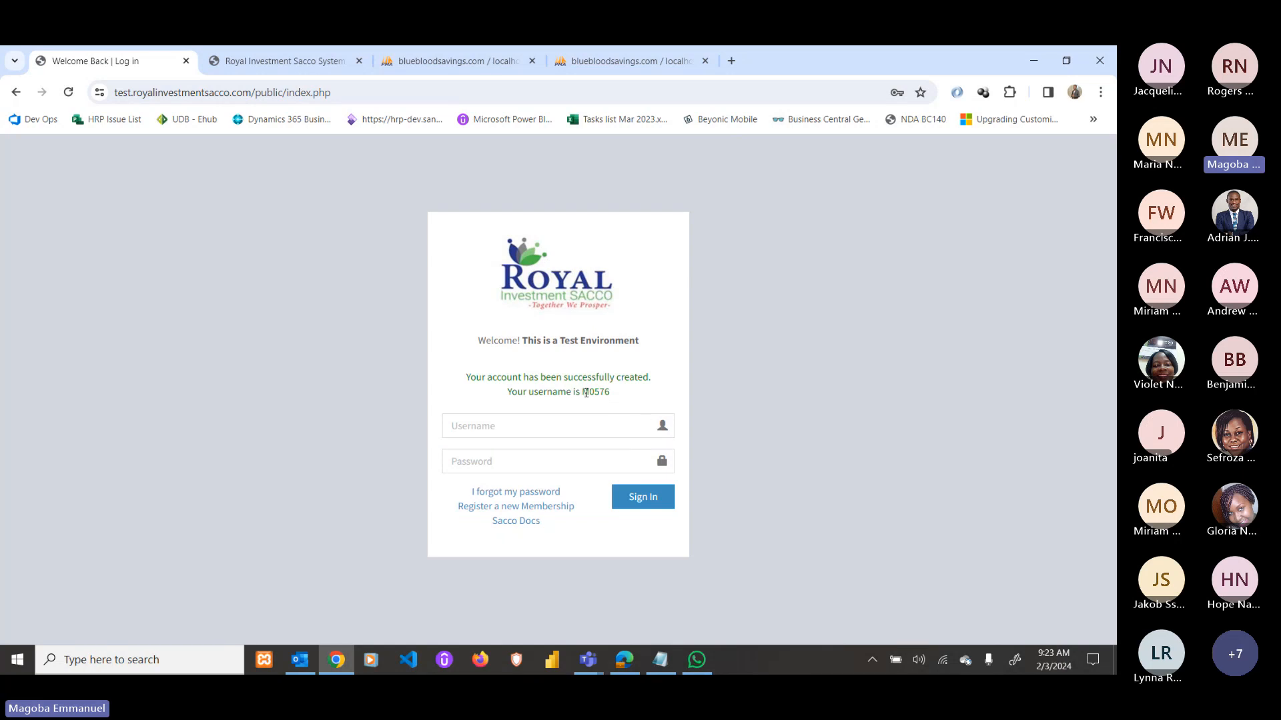
Copy the newly issued username from the success message and sign in with it and the password.
{"action": "double_click", "coordinate": [586, 393]}
{"action": "right_click", "coordinate": [602, 392]}
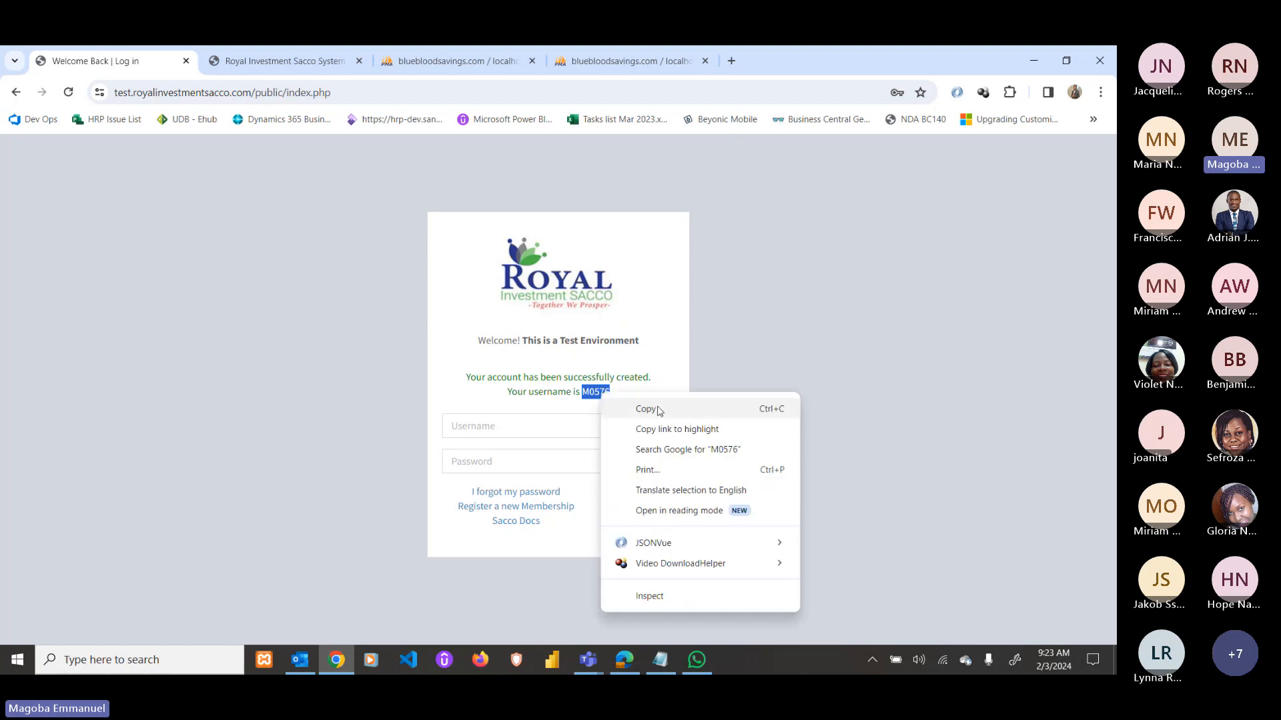
{"action": "left_click", "coordinate": [620, 409]}
{"action": "left_click", "coordinate": [513, 427]}
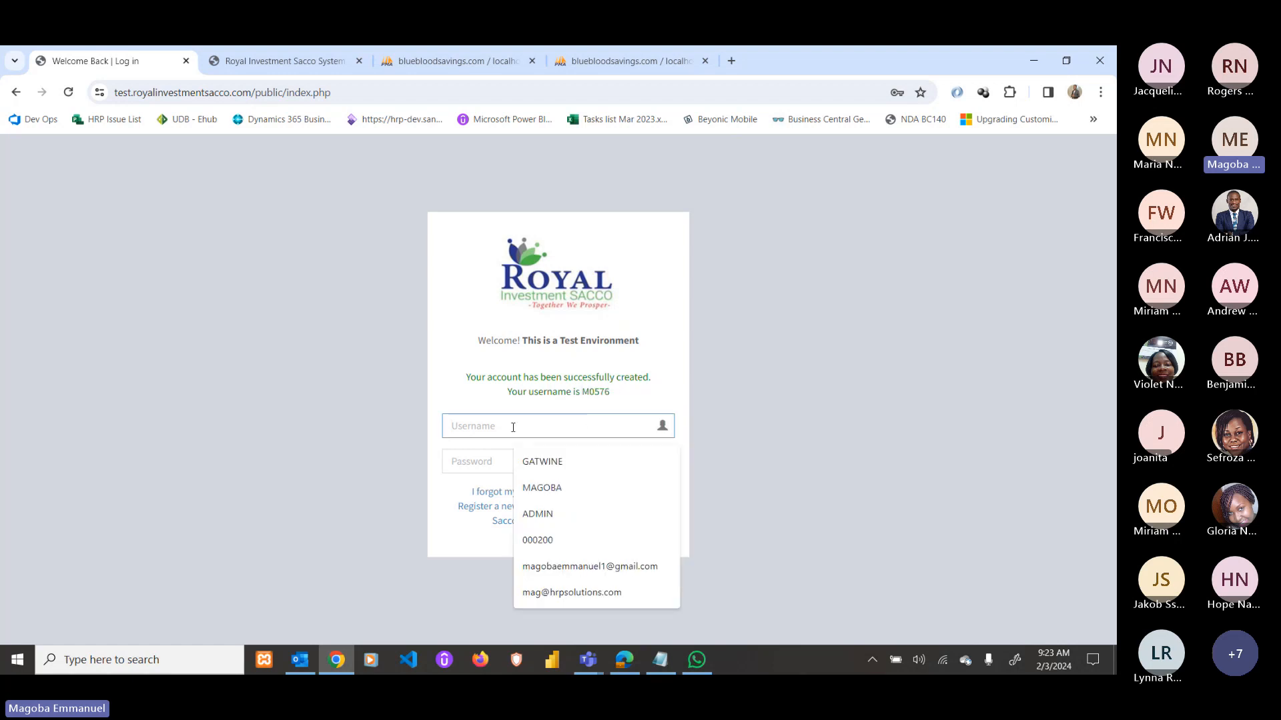
{"action": "key", "text": "ctrl+v"}
{"action": "left_click", "coordinate": [495, 457]}
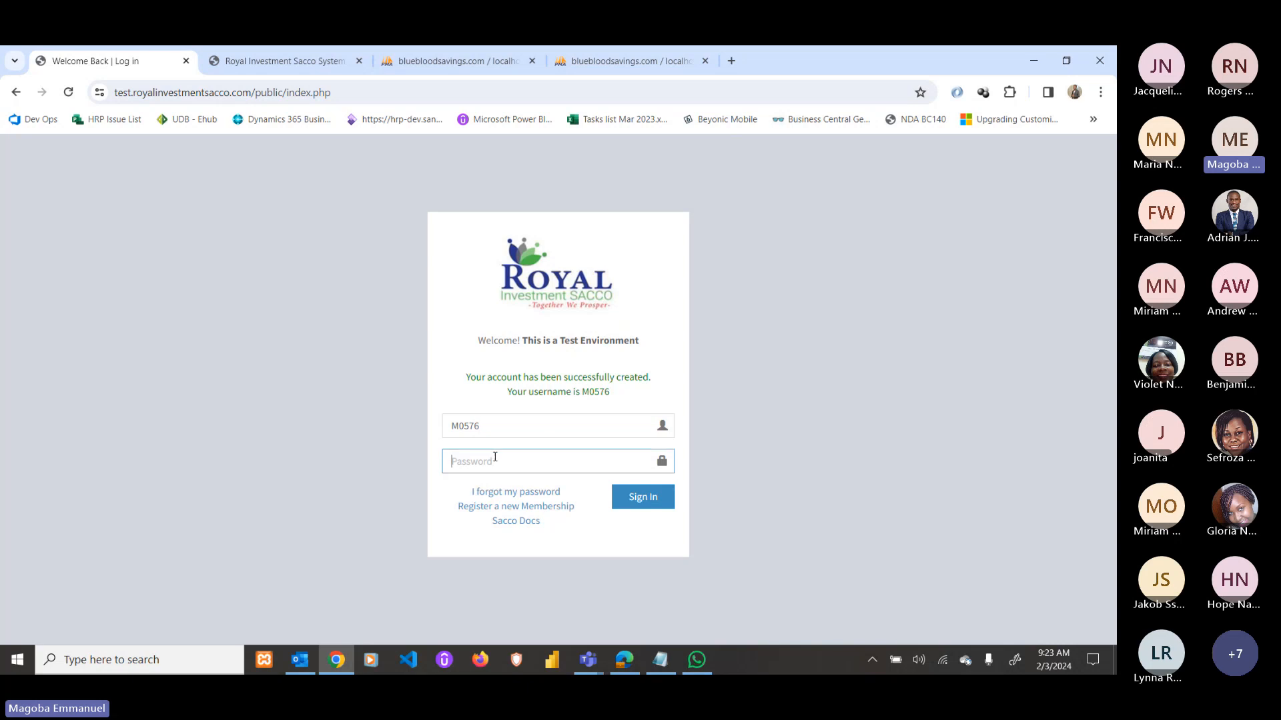
{"action": "type", "text": "•••••••••••••"}
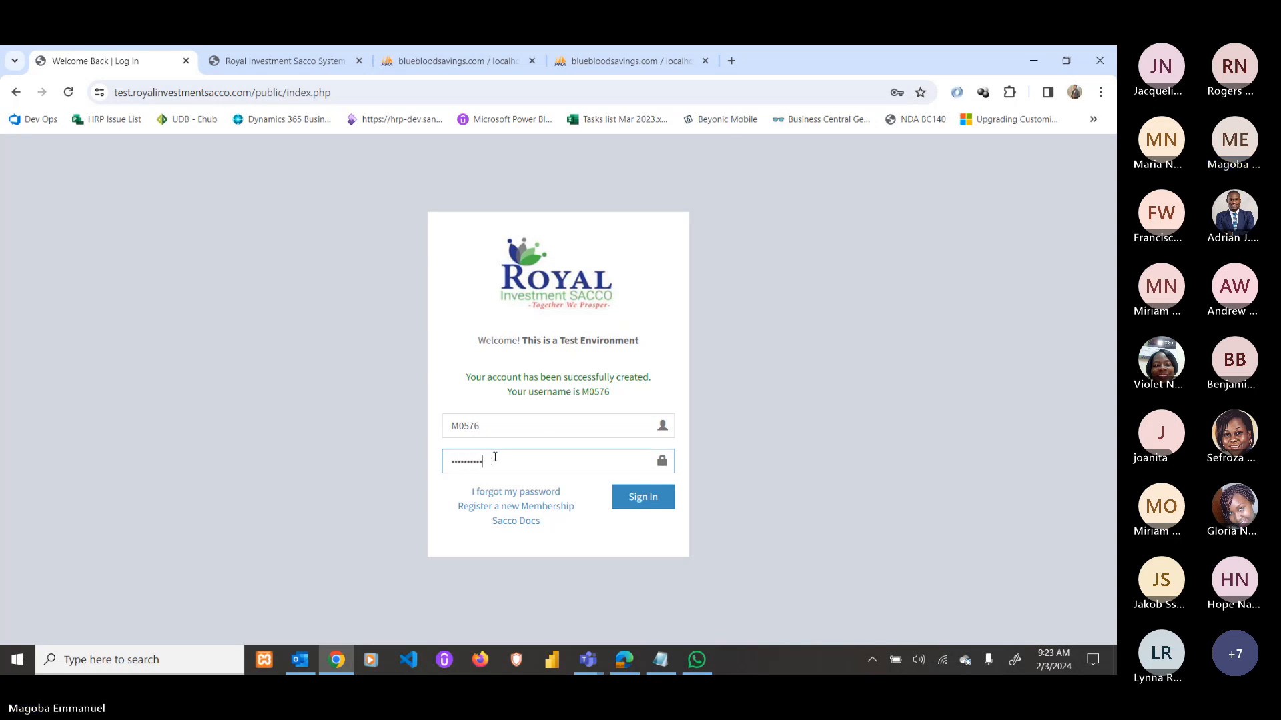
{"action": "left_click", "coordinate": [646, 500]}
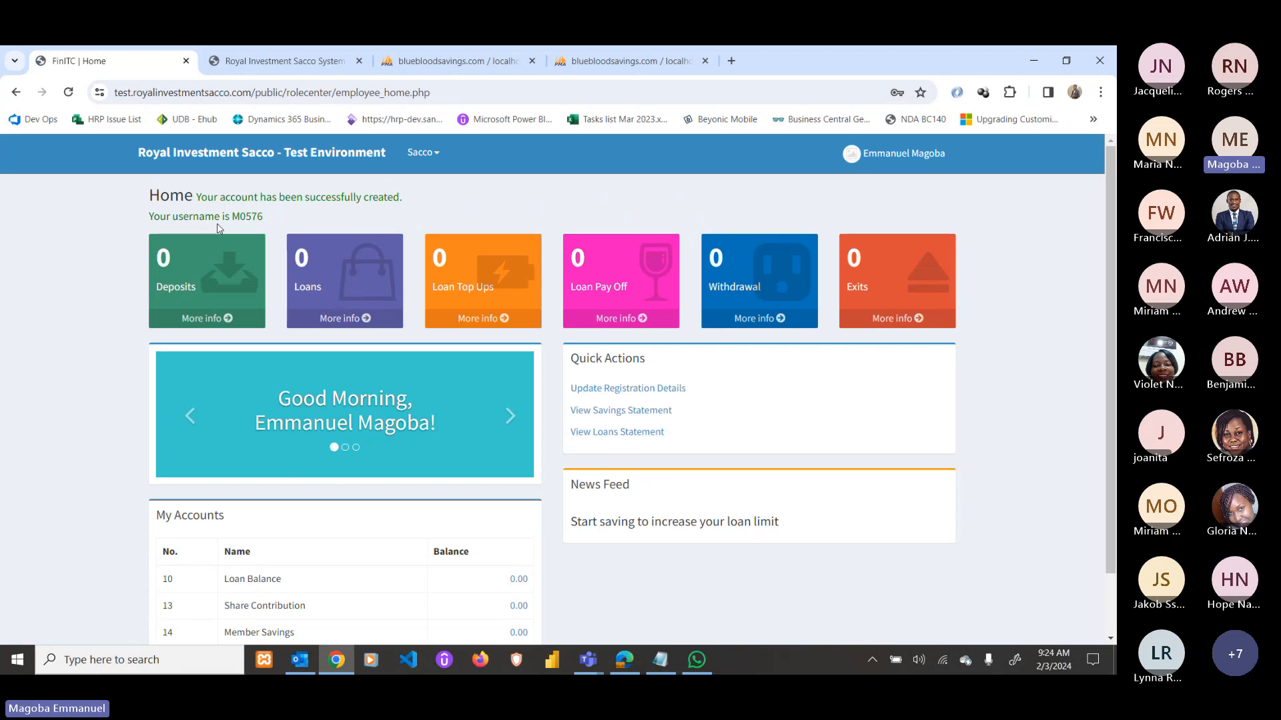
From the member Home dashboard, open Update Registration Details to edit the Member Card.
{"action": "double_click", "coordinate": [248, 215]}
{"action": "scroll", "coordinate": [414, 288], "scroll_direction": "down", "scroll_amount": 1}
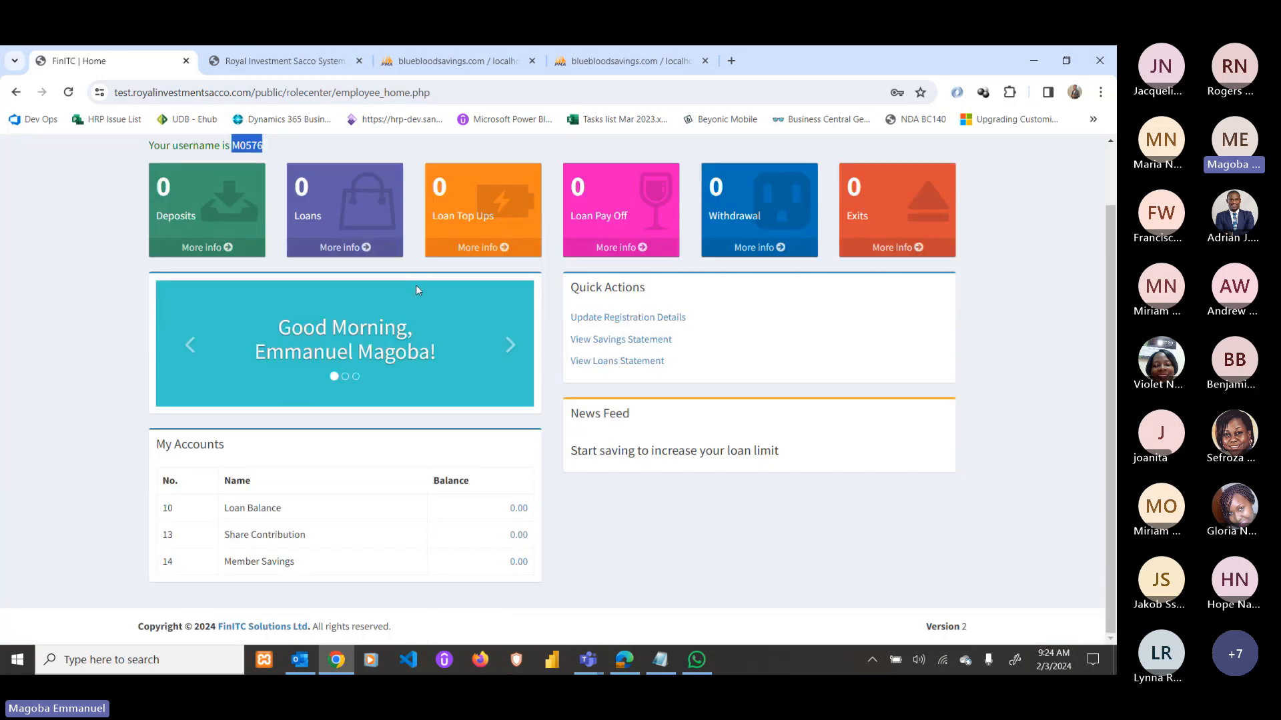
{"action": "scroll", "coordinate": [680, 369], "scroll_direction": "up", "scroll_amount": 1}
{"action": "scroll", "coordinate": [400, 501], "scroll_direction": "down", "scroll_amount": 1}
{"action": "scroll", "coordinate": [633, 526], "scroll_direction": "up", "scroll_amount": 1}
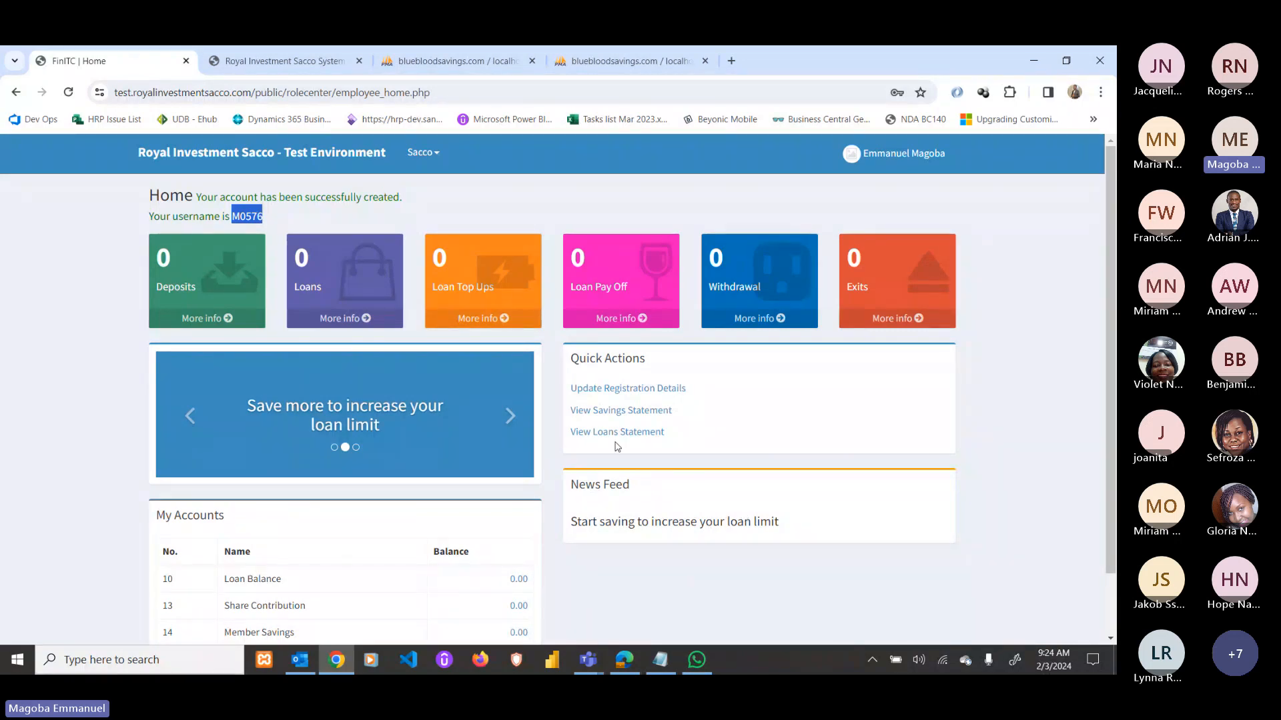
{"action": "left_click", "coordinate": [648, 394]}
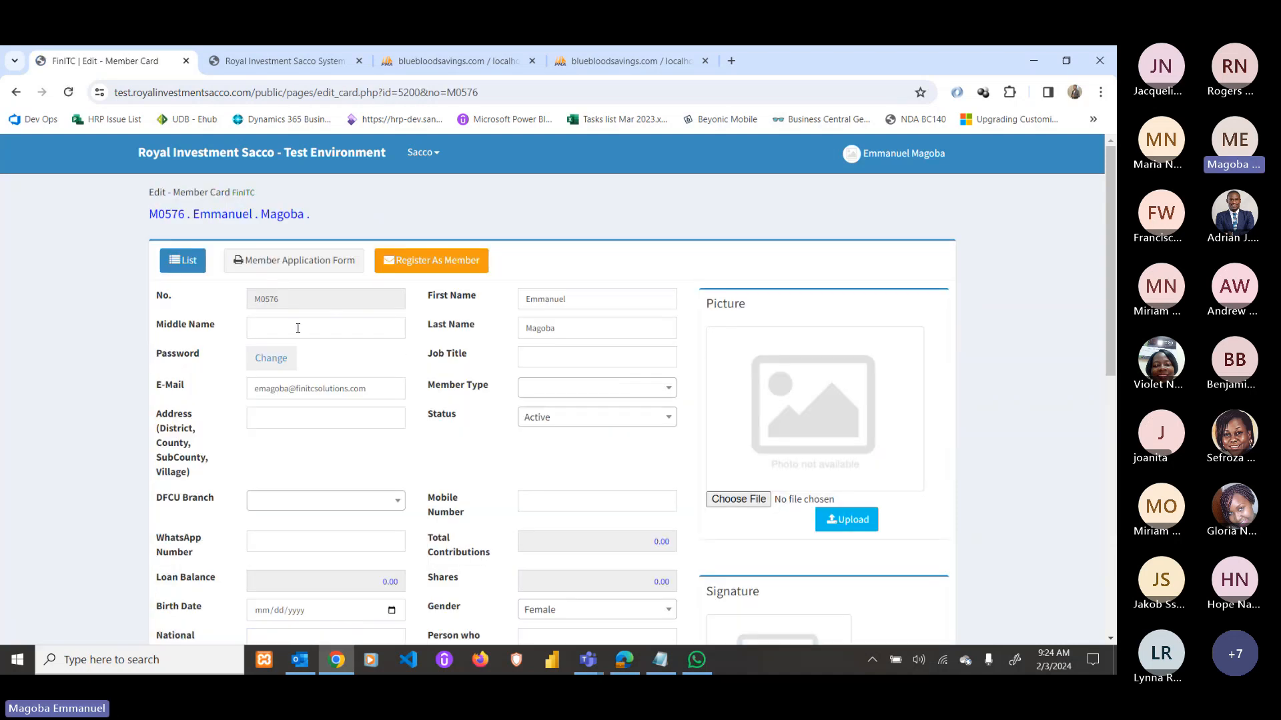
Enter job title Software Developer, leaving the member type unselected.
{"action": "left_click", "coordinate": [583, 354]}
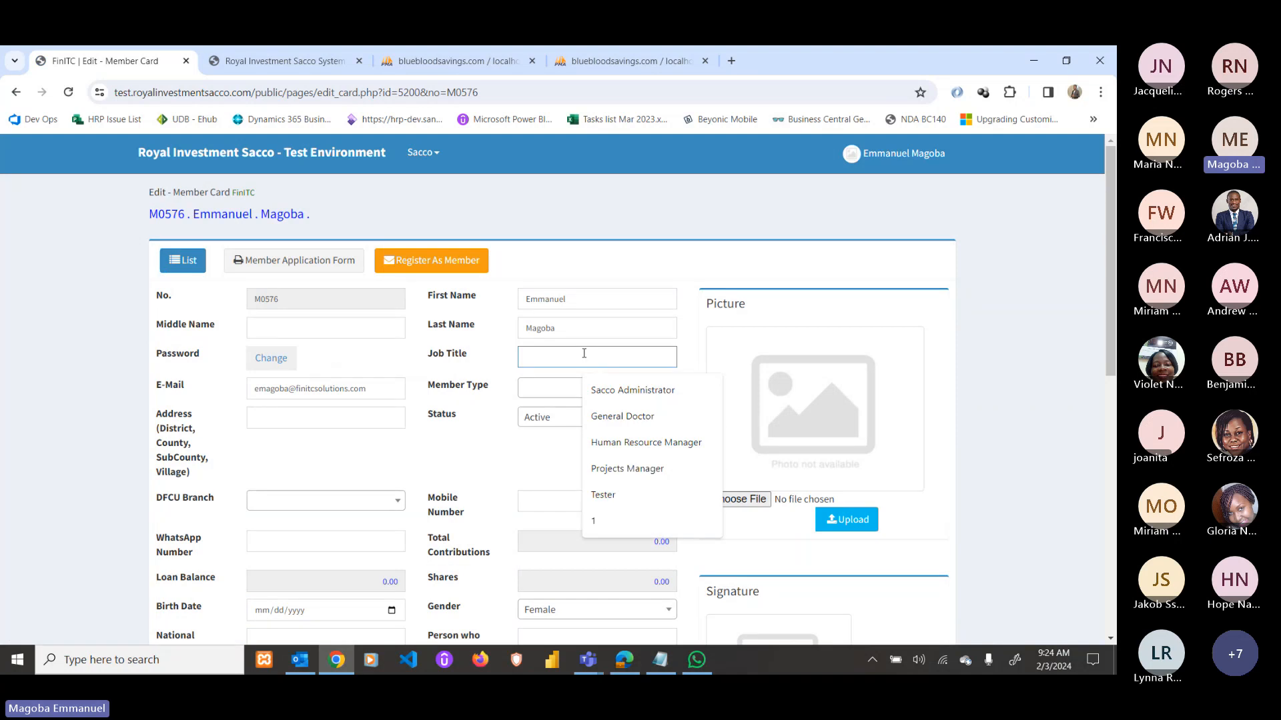
{"action": "type", "text": "Software"}
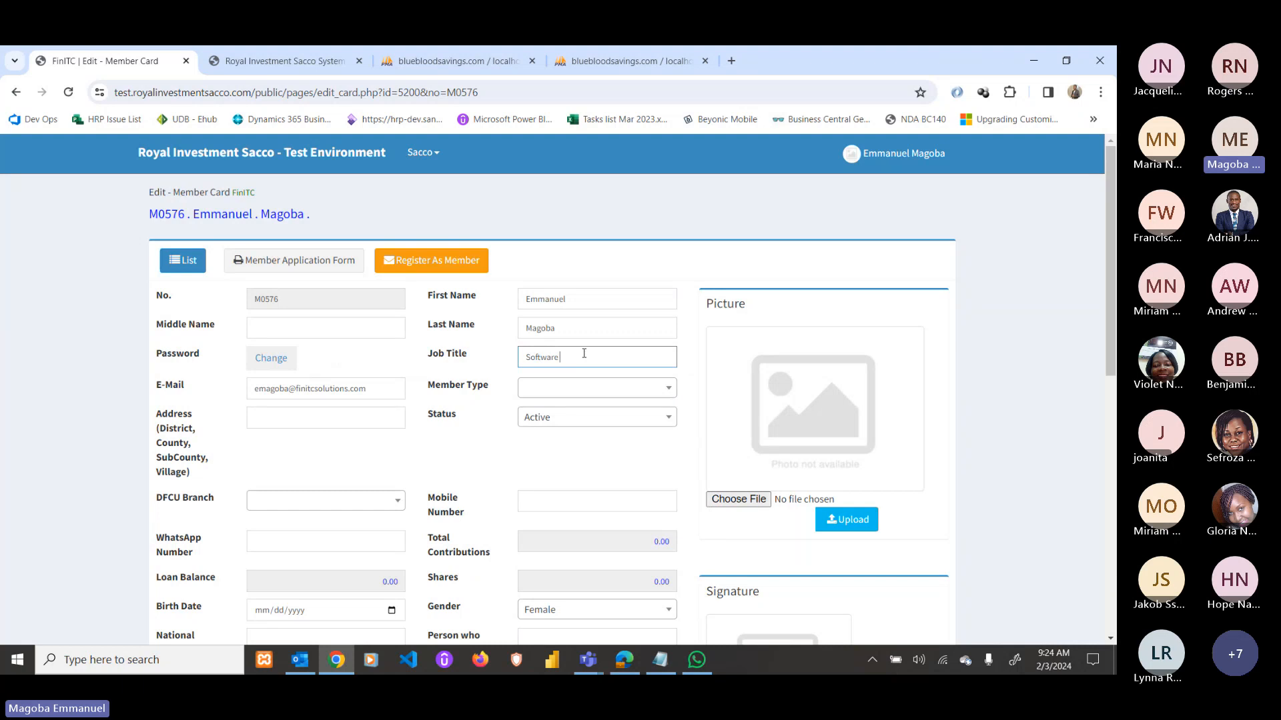
{"action": "type", "text": " Devel"}
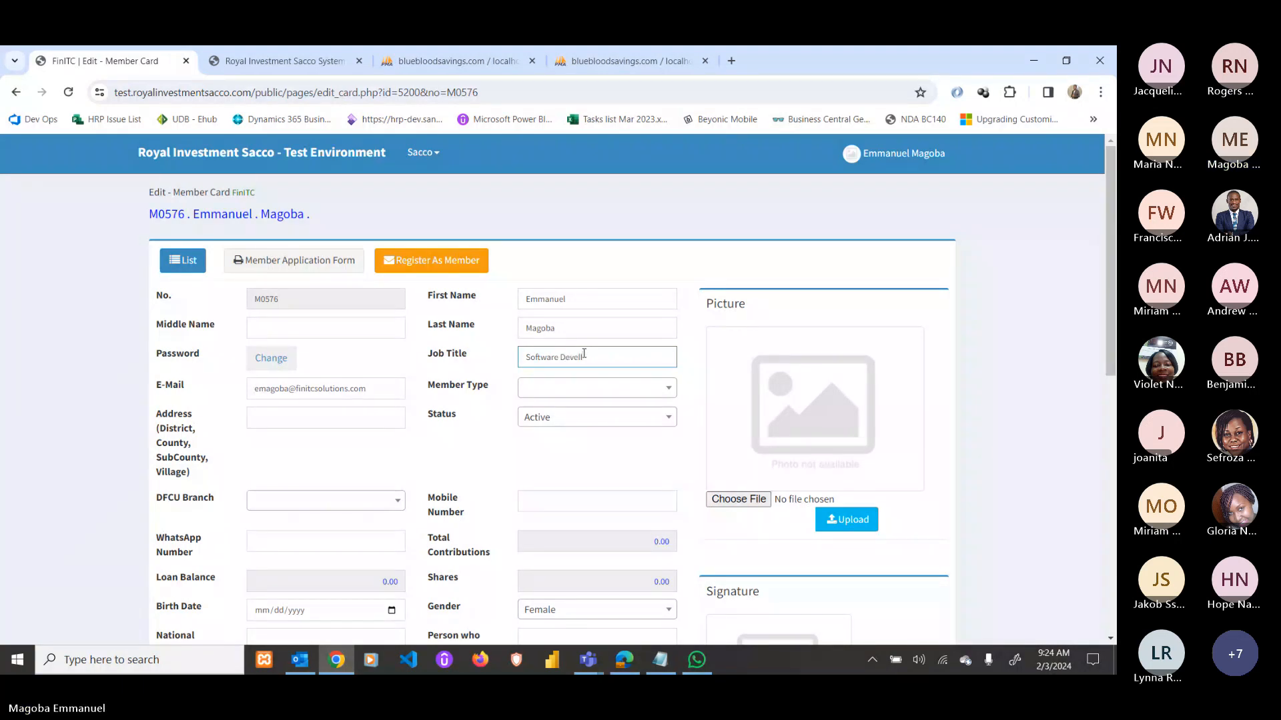
{"action": "type", "text": "oper"}
{"action": "left_click", "coordinate": [551, 395]}
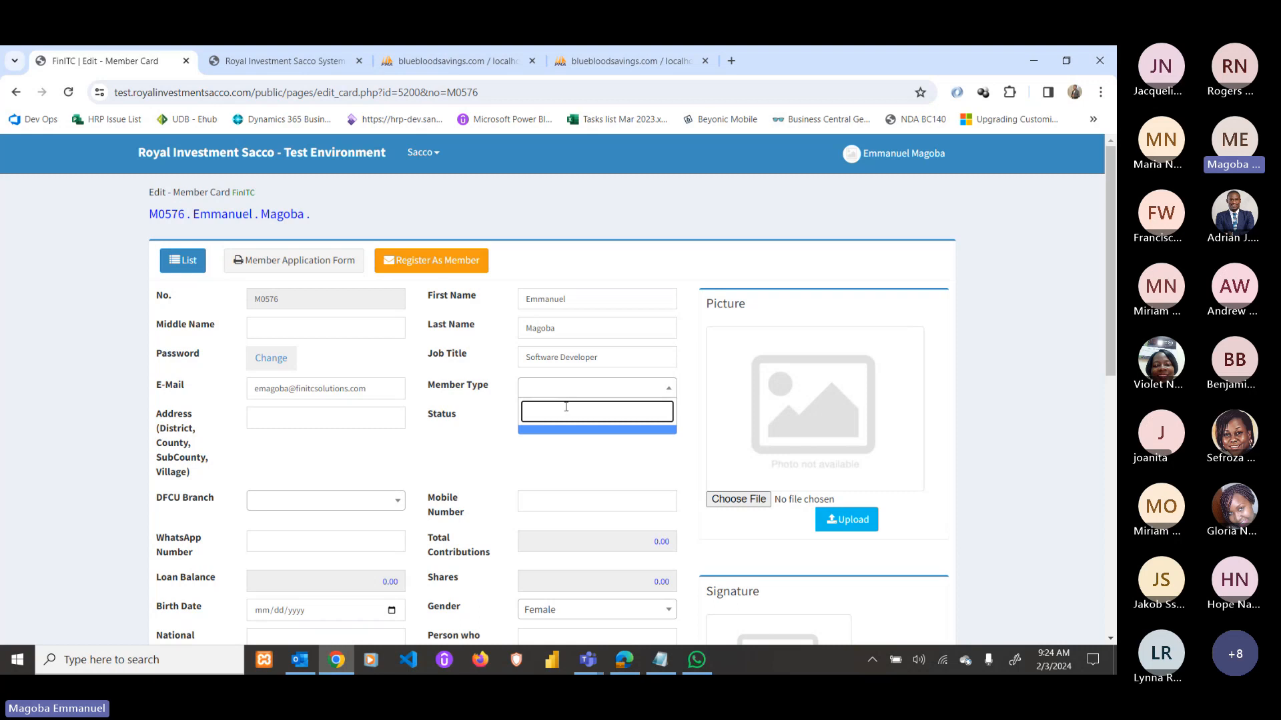
{"action": "left_click", "coordinate": [577, 390]}
{"action": "left_click", "coordinate": [577, 391]}
{"action": "left_click", "coordinate": [552, 390]}
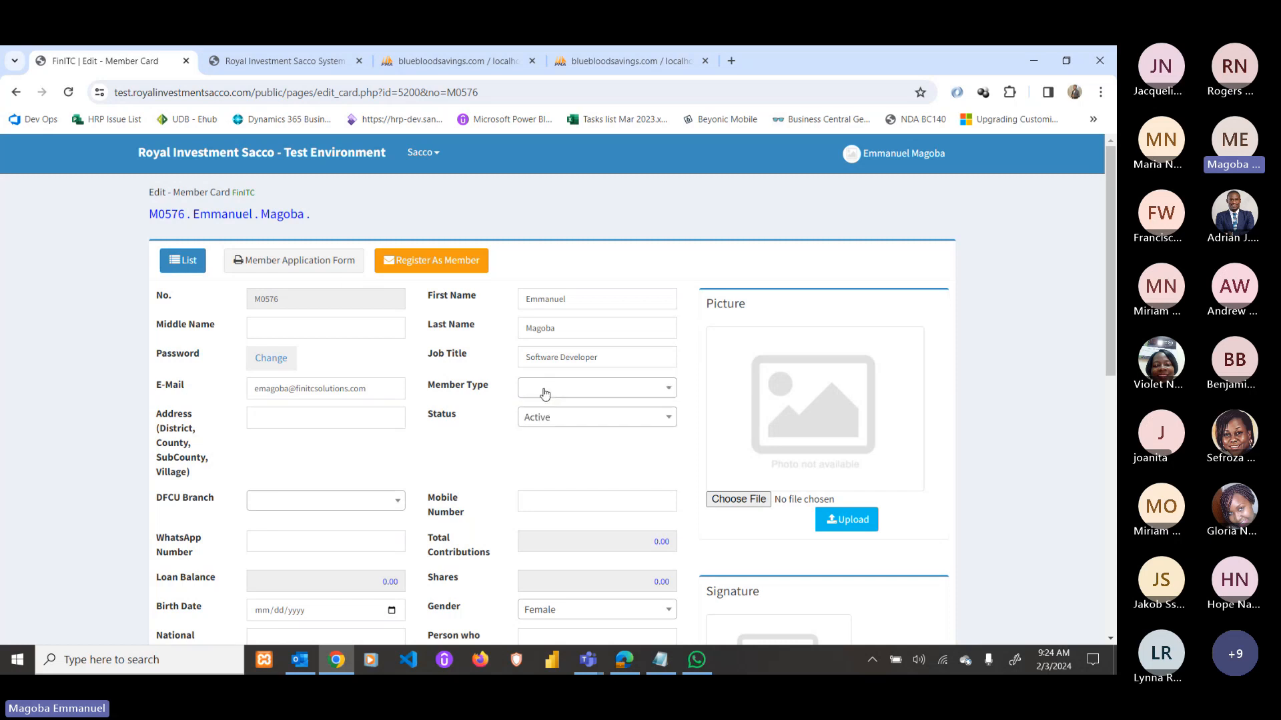
Set the address to WAKISO and choose William Street Branch as the DFCU branch.
{"action": "left_click", "coordinate": [305, 414]}
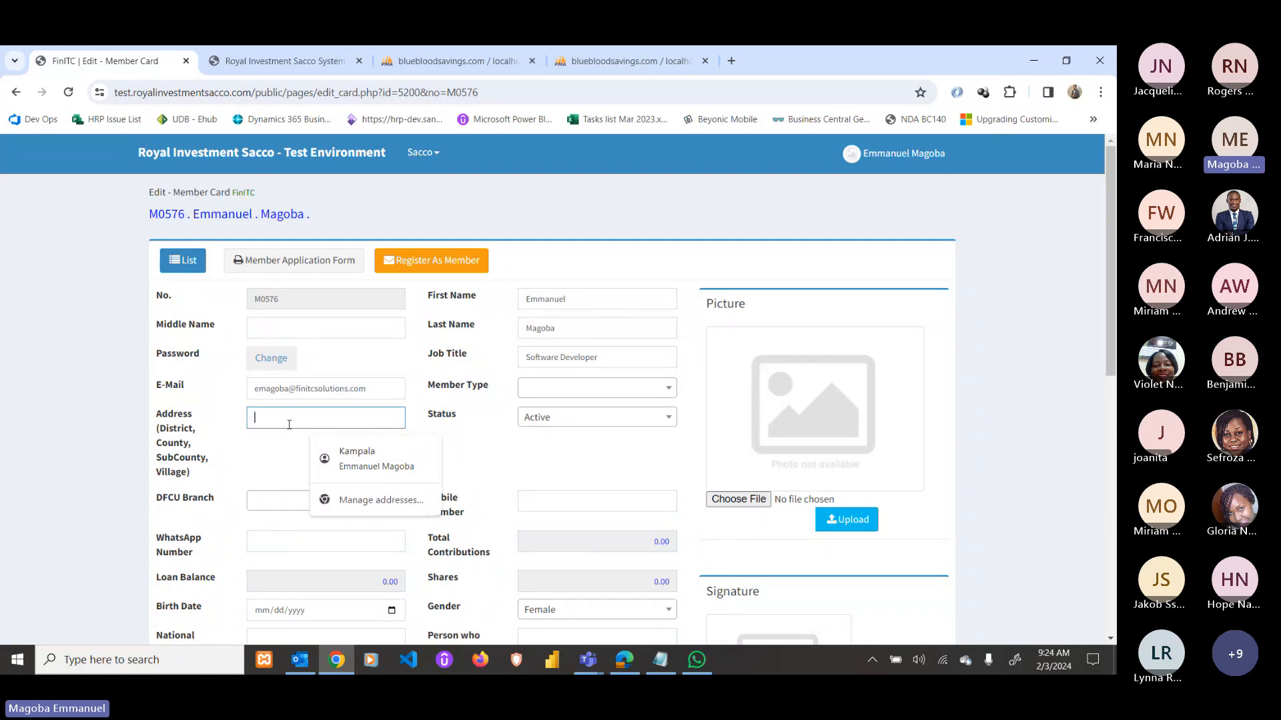
{"action": "type", "text": "WAKISO"}
{"action": "key", "text": "Tab"}
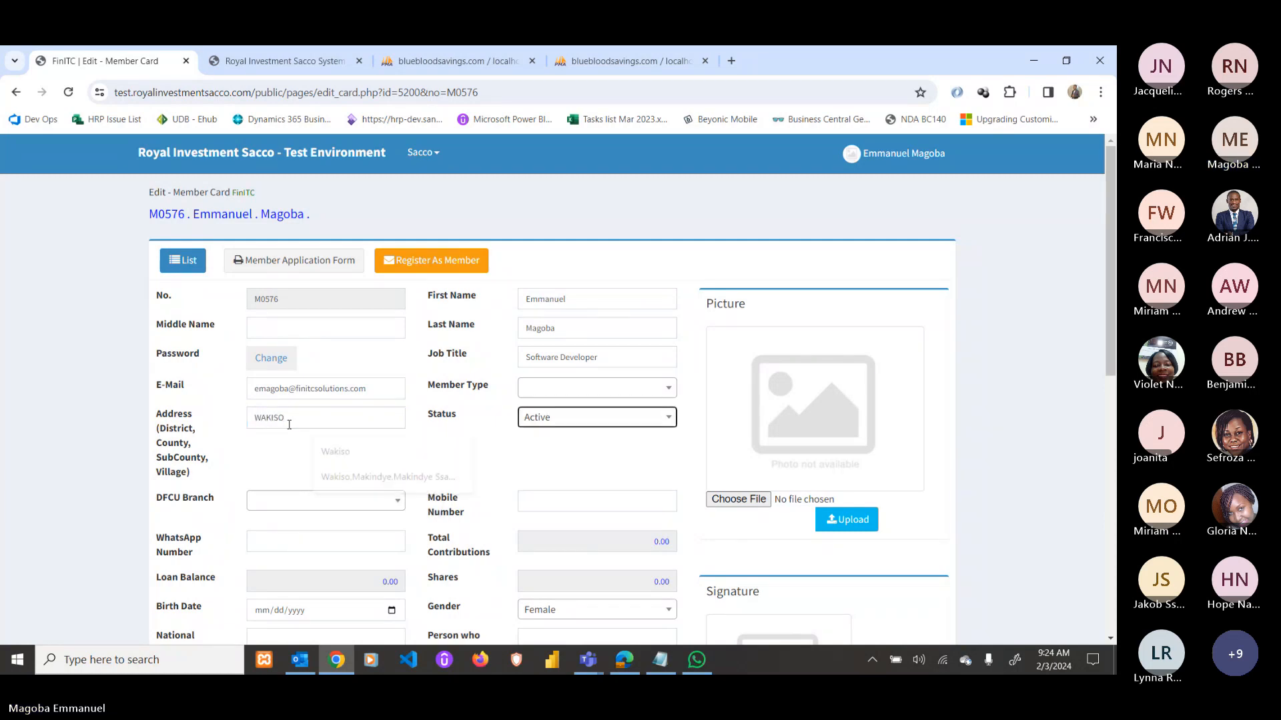
{"action": "left_click", "coordinate": [548, 418]}
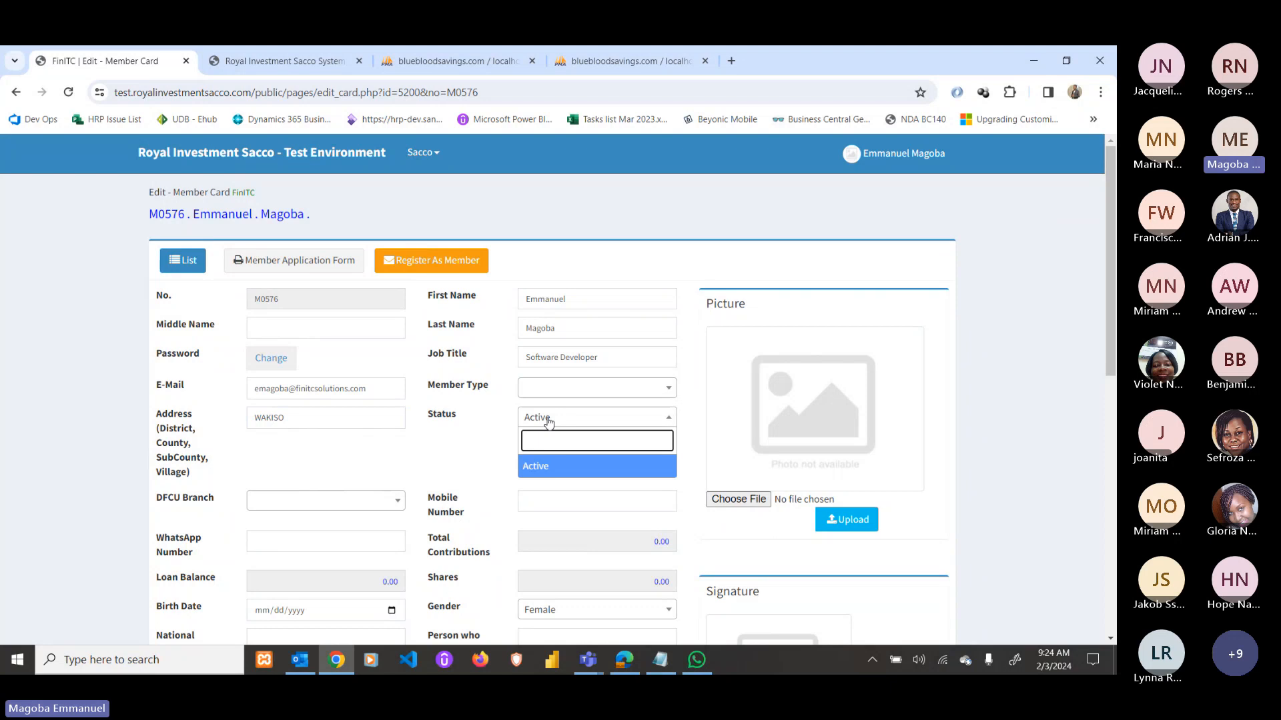
{"action": "left_click", "coordinate": [269, 507]}
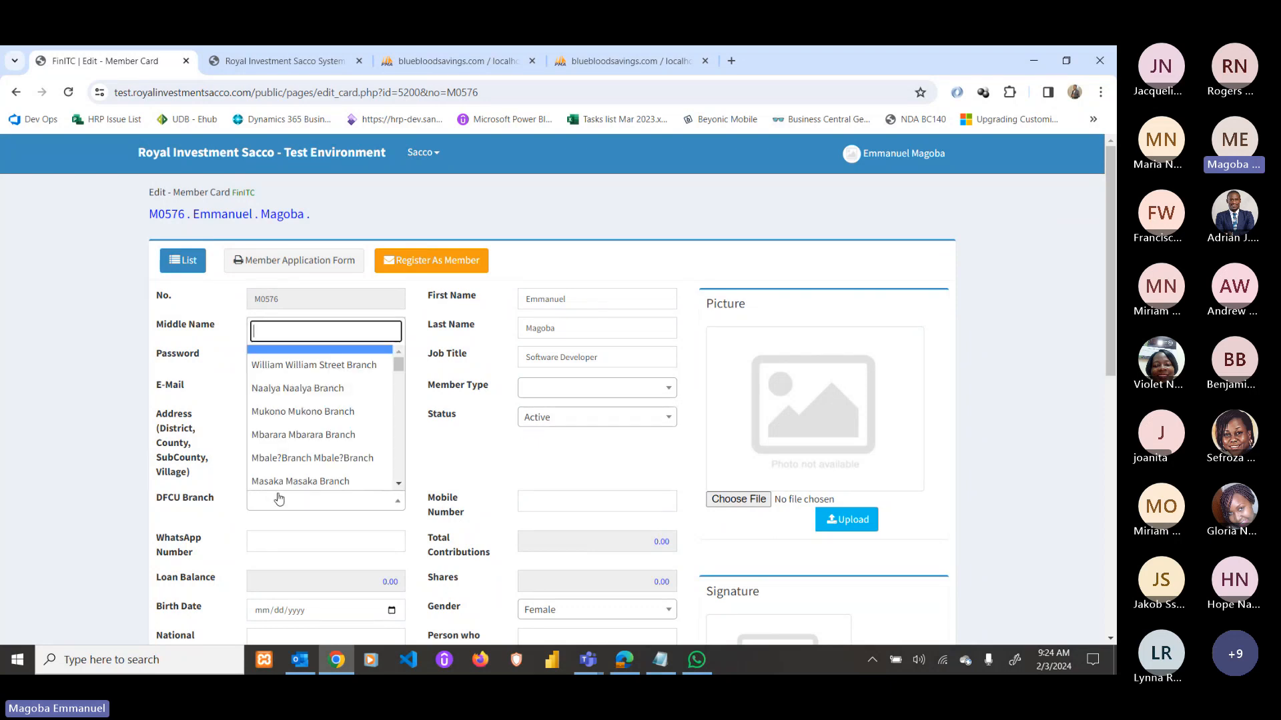
{"action": "scroll", "coordinate": [321, 426], "scroll_direction": "down", "scroll_amount": 3}
{"action": "scroll", "coordinate": [320, 433], "scroll_direction": "up", "scroll_amount": 3}
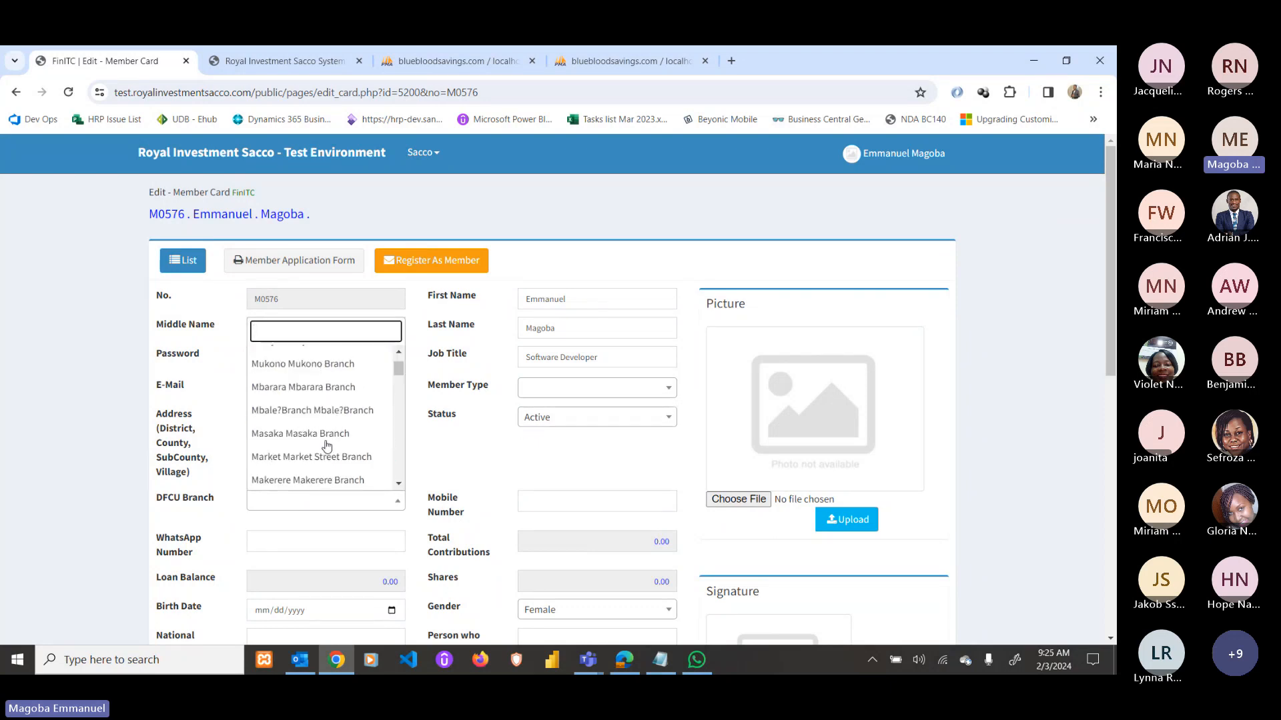
{"action": "scroll", "coordinate": [393, 420], "scroll_direction": "down", "scroll_amount": 5}
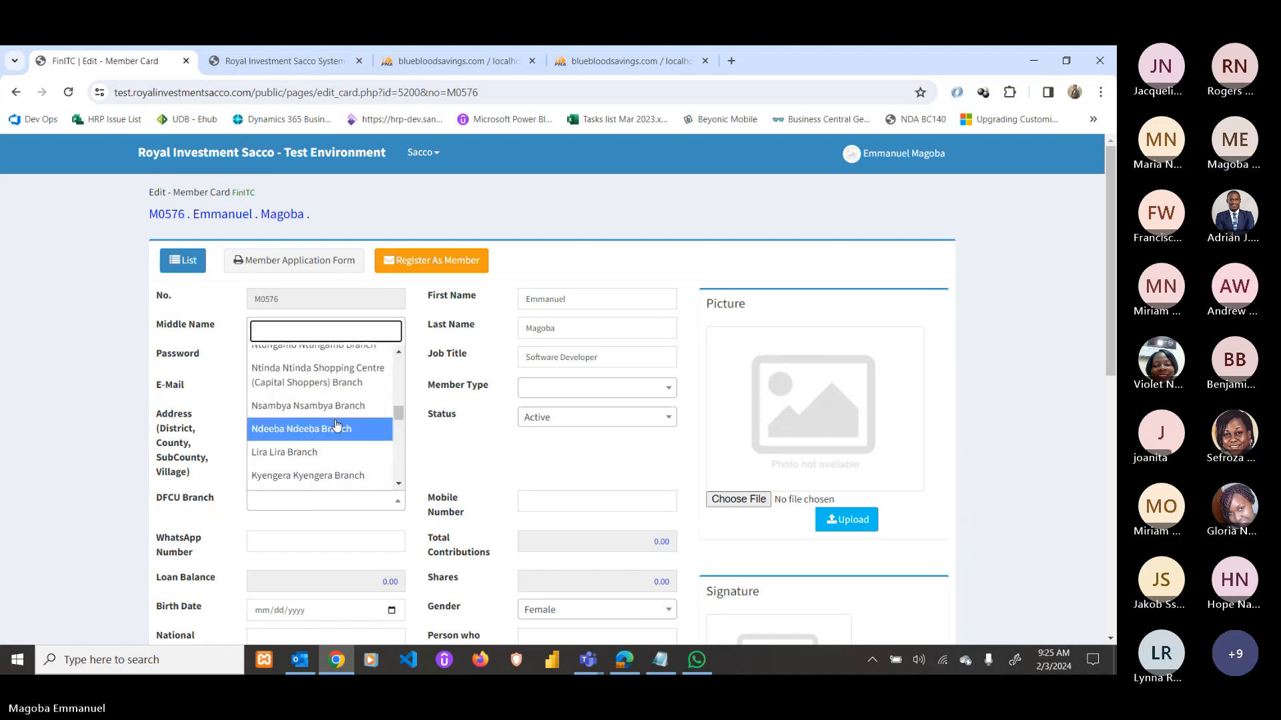
{"action": "scroll", "coordinate": [398, 425], "scroll_direction": "up", "scroll_amount": 5}
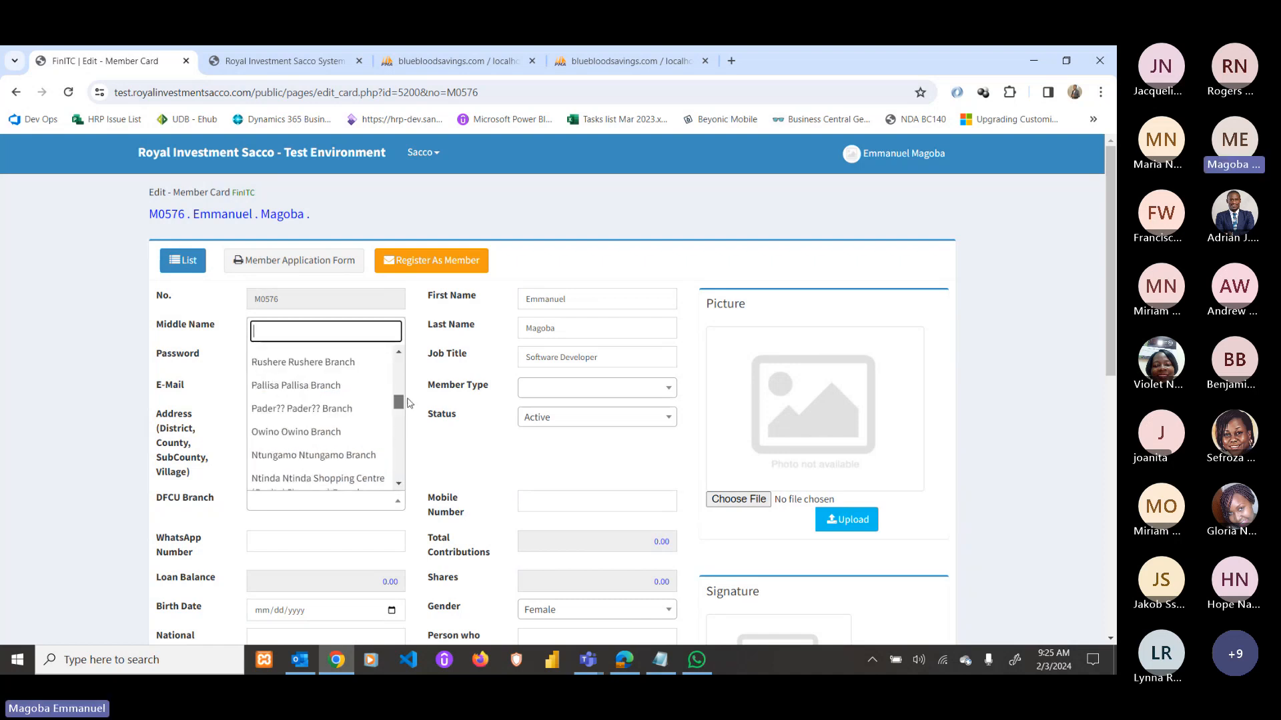
{"action": "left_click", "coordinate": [316, 364]}
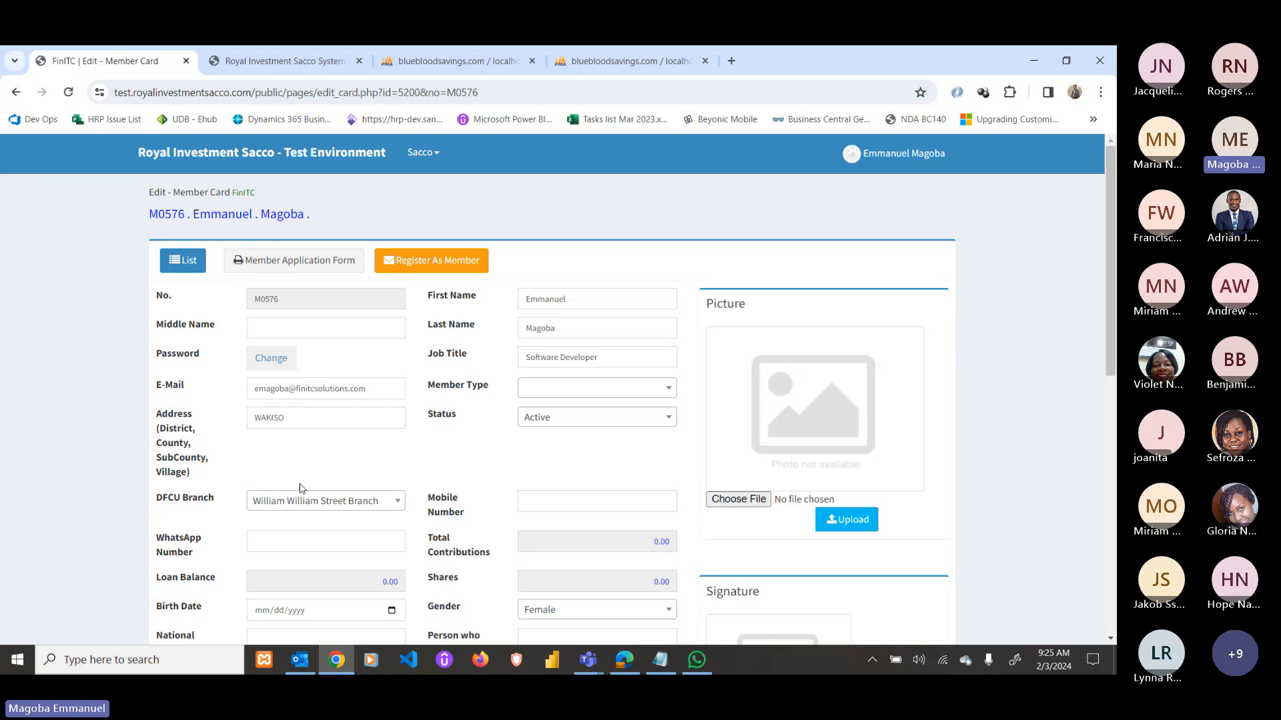
Enter the member's mobile number and fill the WhatsApp number from a saved suggestion.
{"action": "left_click", "coordinate": [535, 501]}
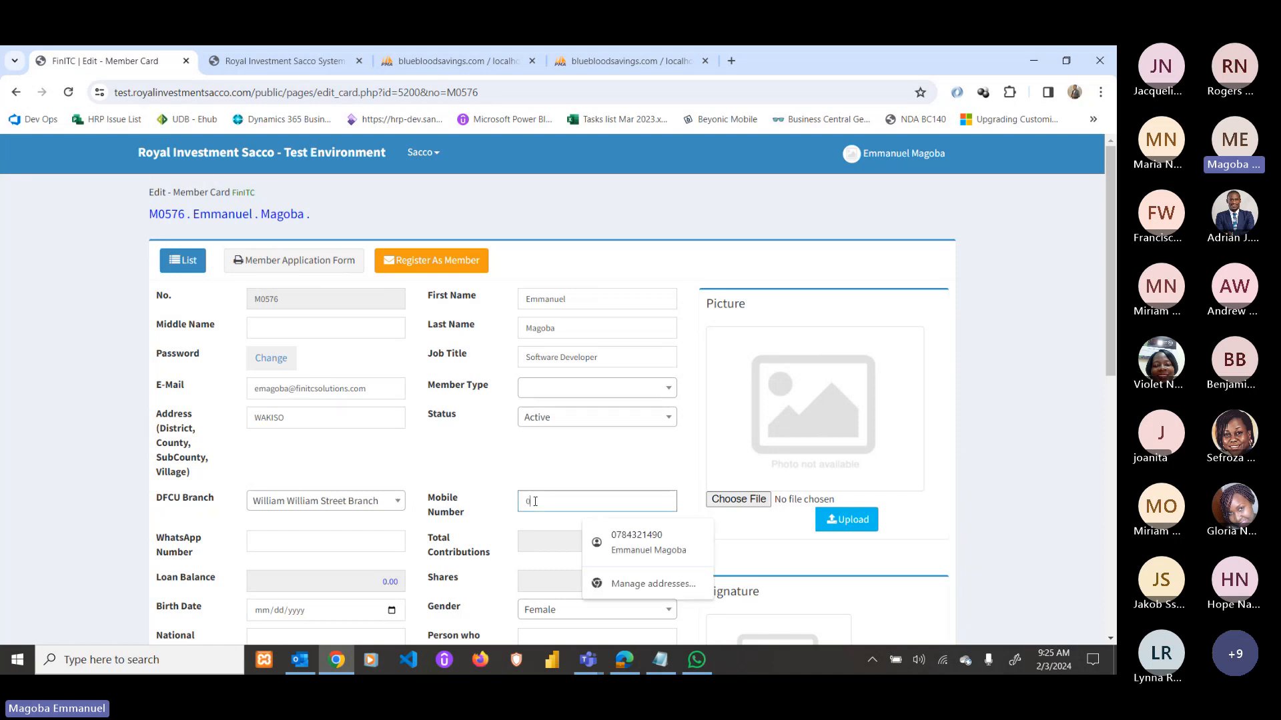
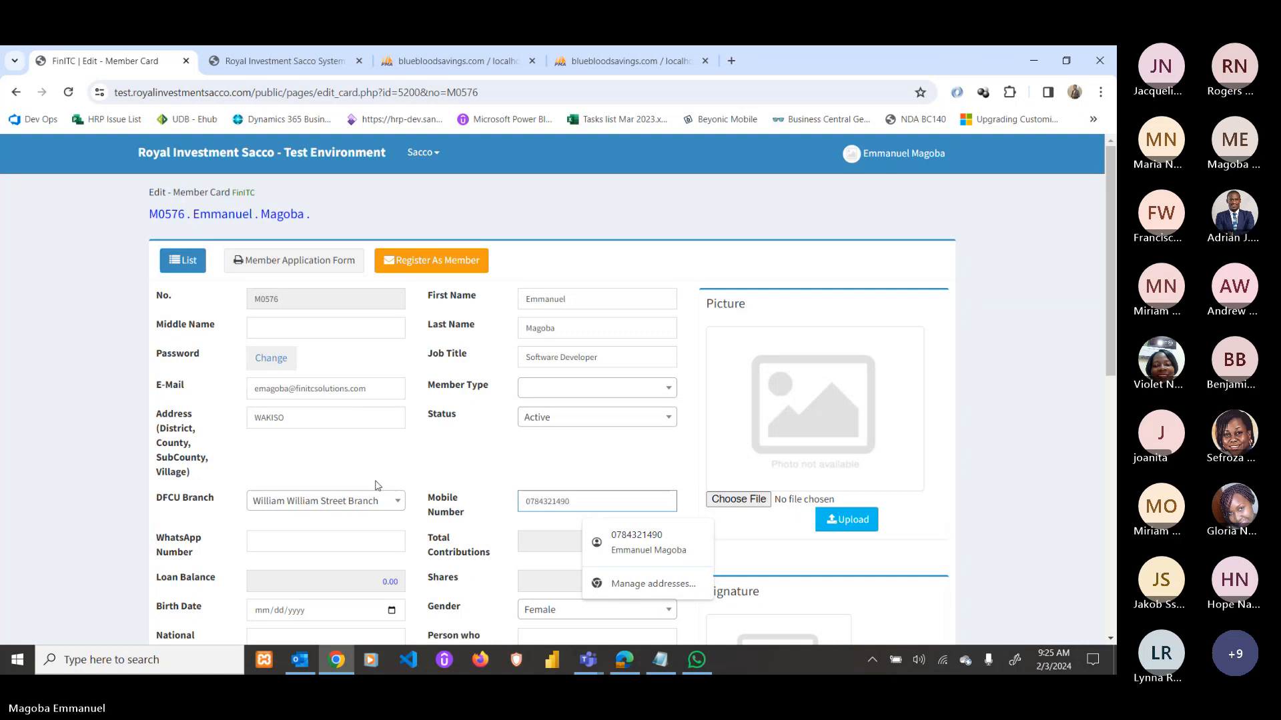
{"action": "left_click", "coordinate": [315, 543]}
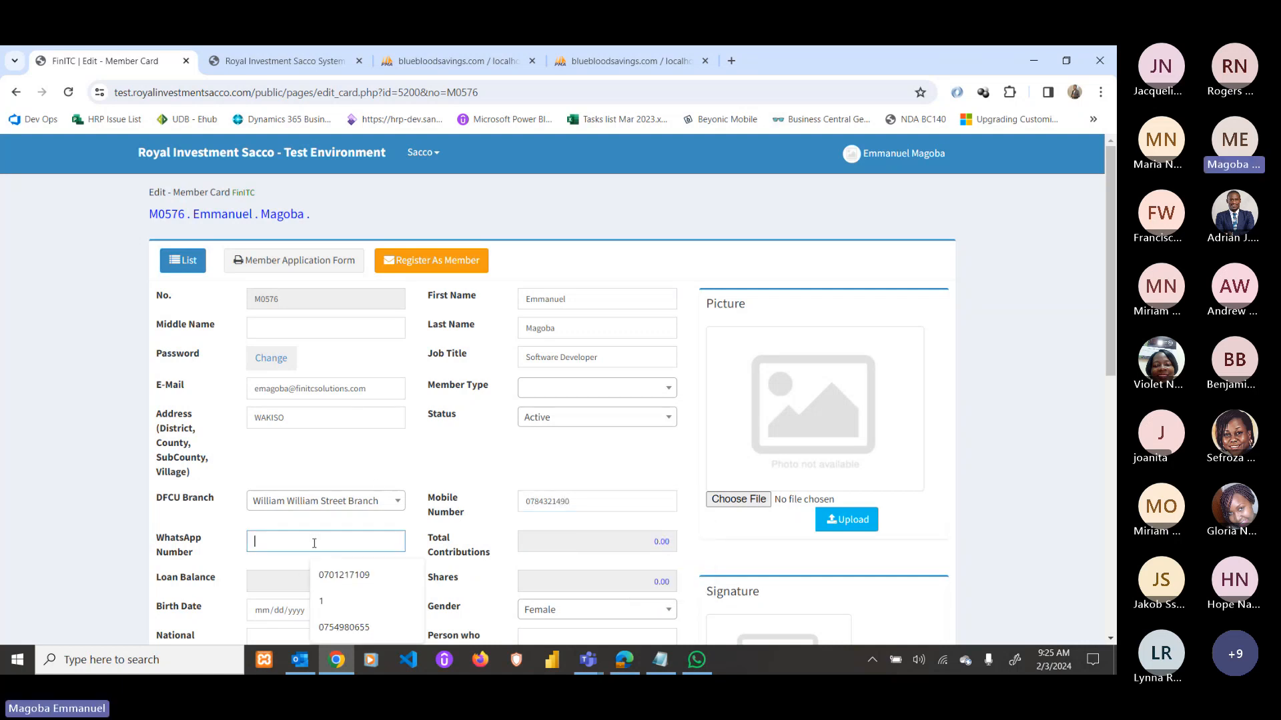
{"action": "left_click", "coordinate": [344, 575]}
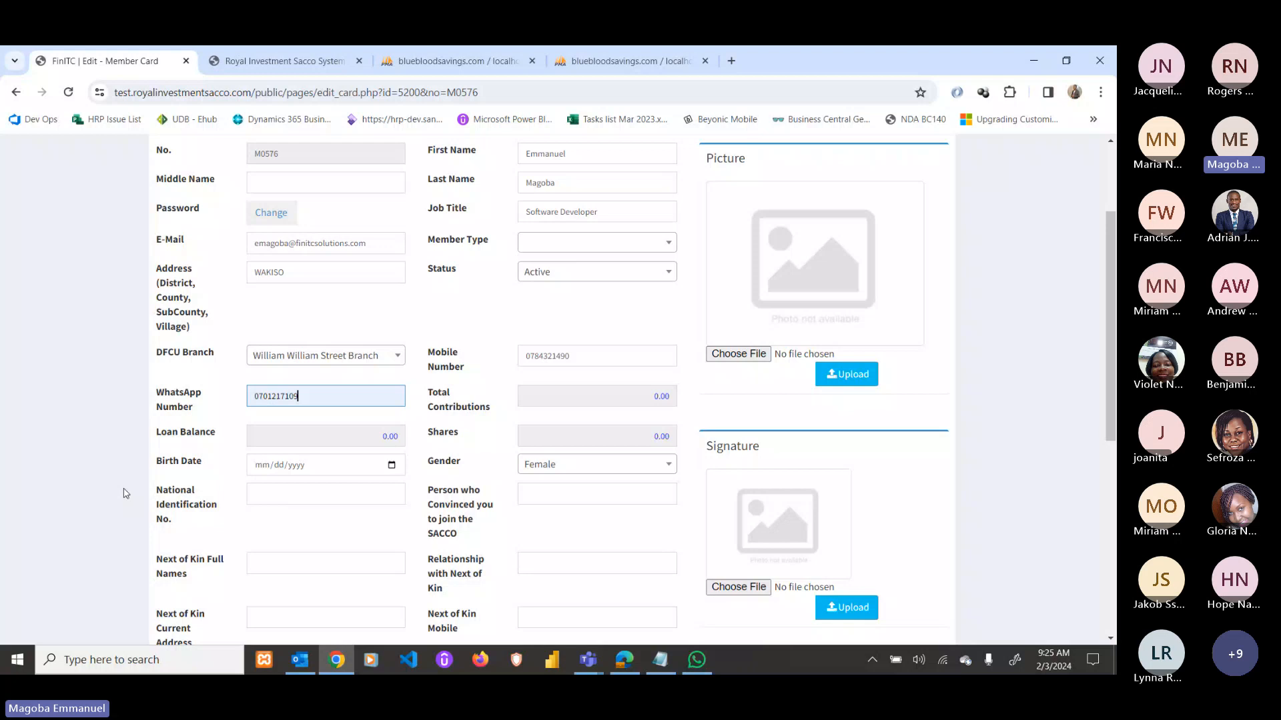
Set birth date 02/03/1967 and gender Male, and autofill the national ID and referrer.
{"action": "left_click", "coordinate": [392, 465]}
{"action": "left_click", "coordinate": [378, 438]}
{"action": "left_click", "coordinate": [293, 465]}
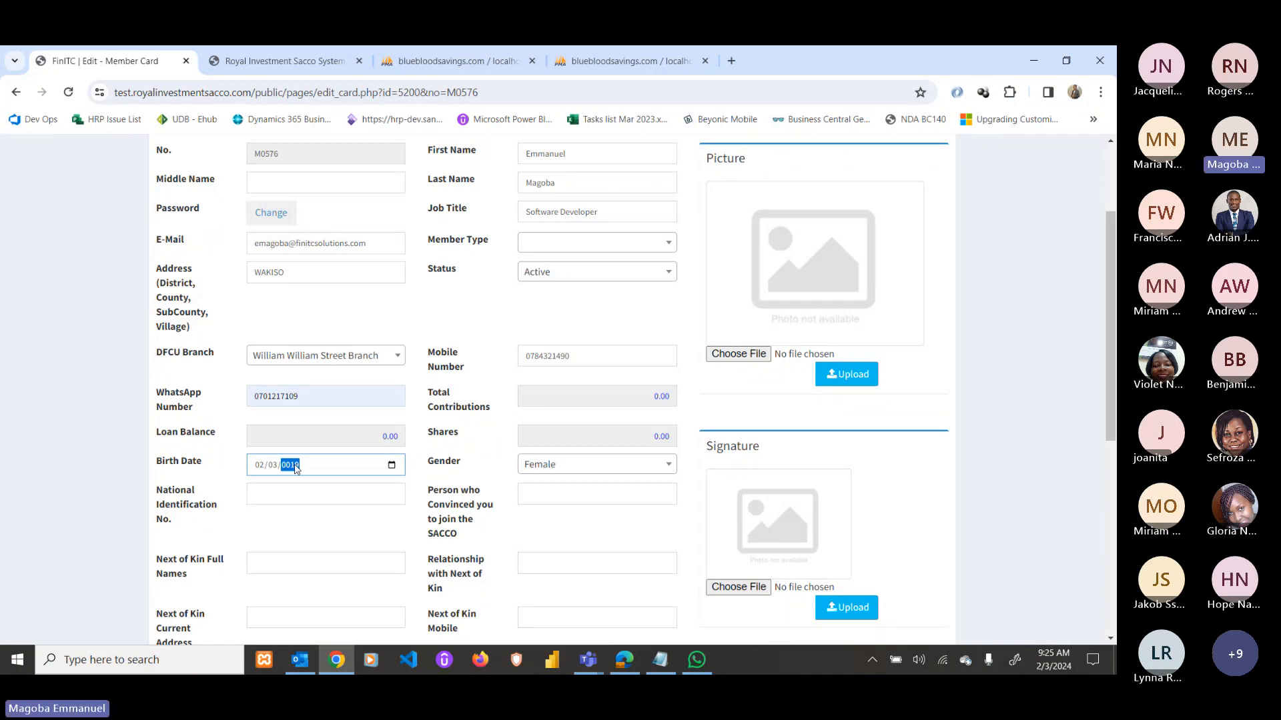
{"action": "type", "text": "7"}
{"action": "left_click", "coordinate": [553, 465]}
{"action": "left_click", "coordinate": [561, 559]}
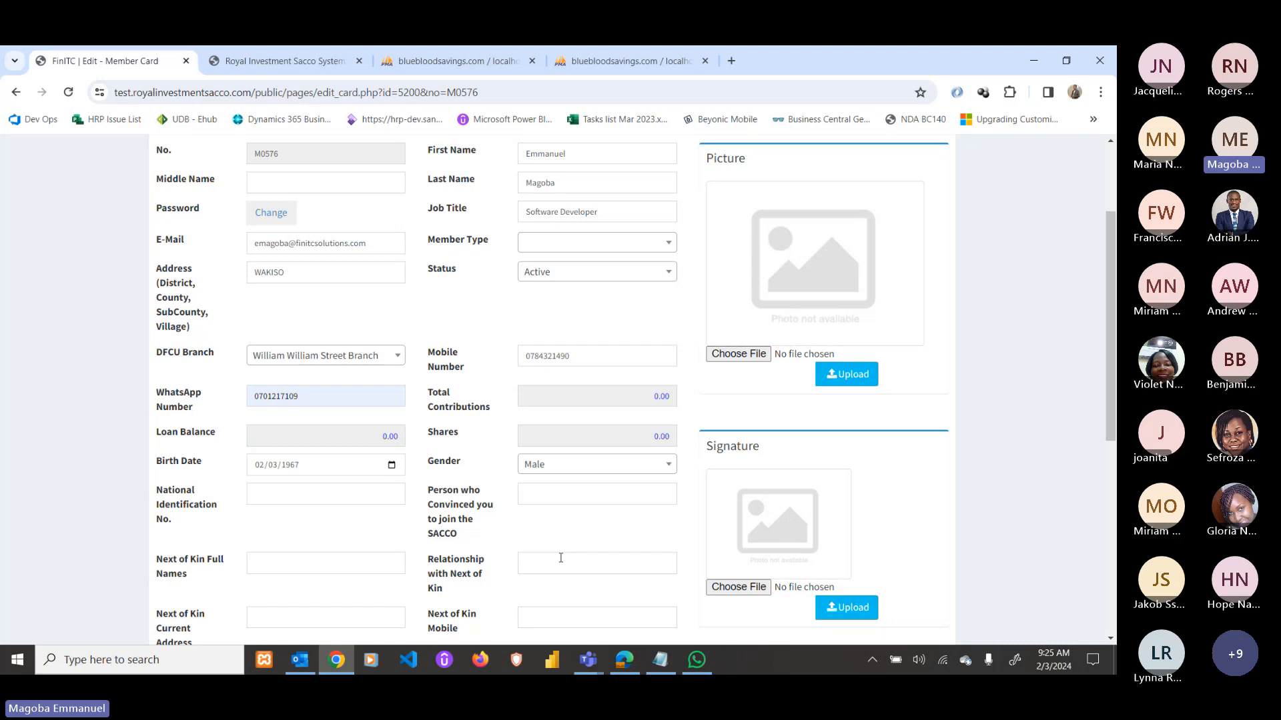
{"action": "left_click", "coordinate": [315, 499]}
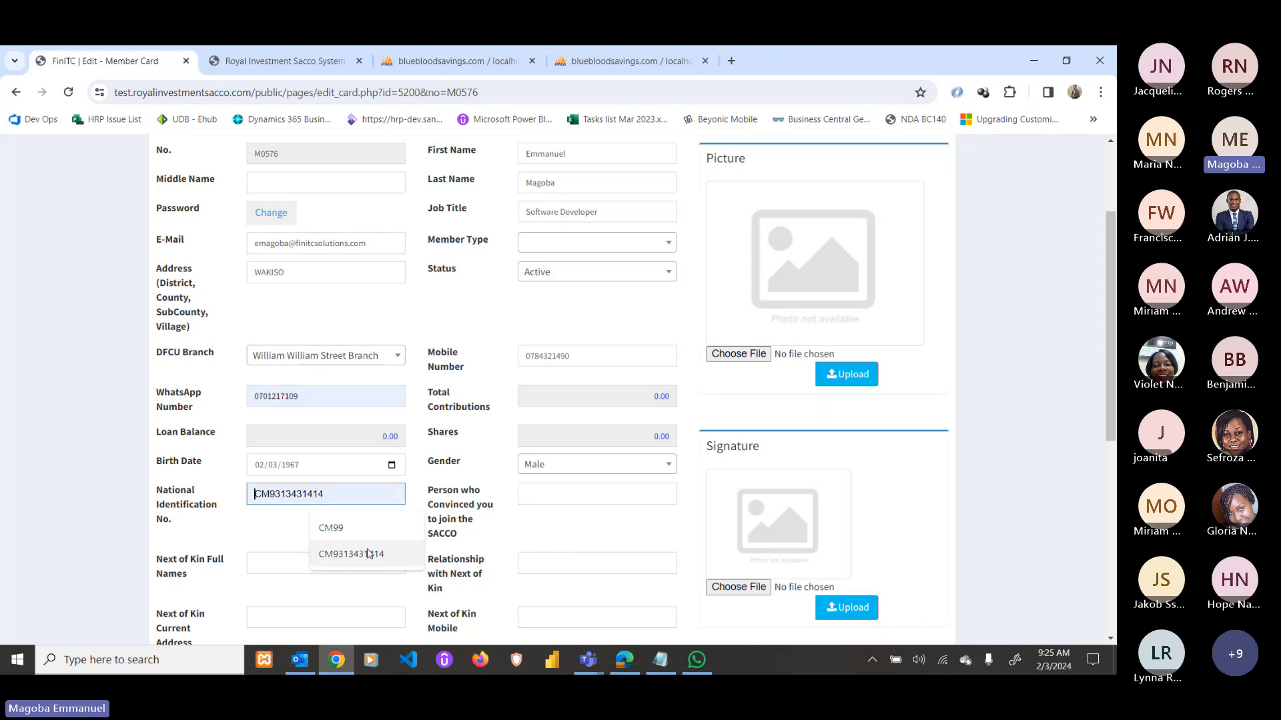
{"action": "left_click", "coordinate": [327, 552]}
{"action": "left_click", "coordinate": [554, 495]}
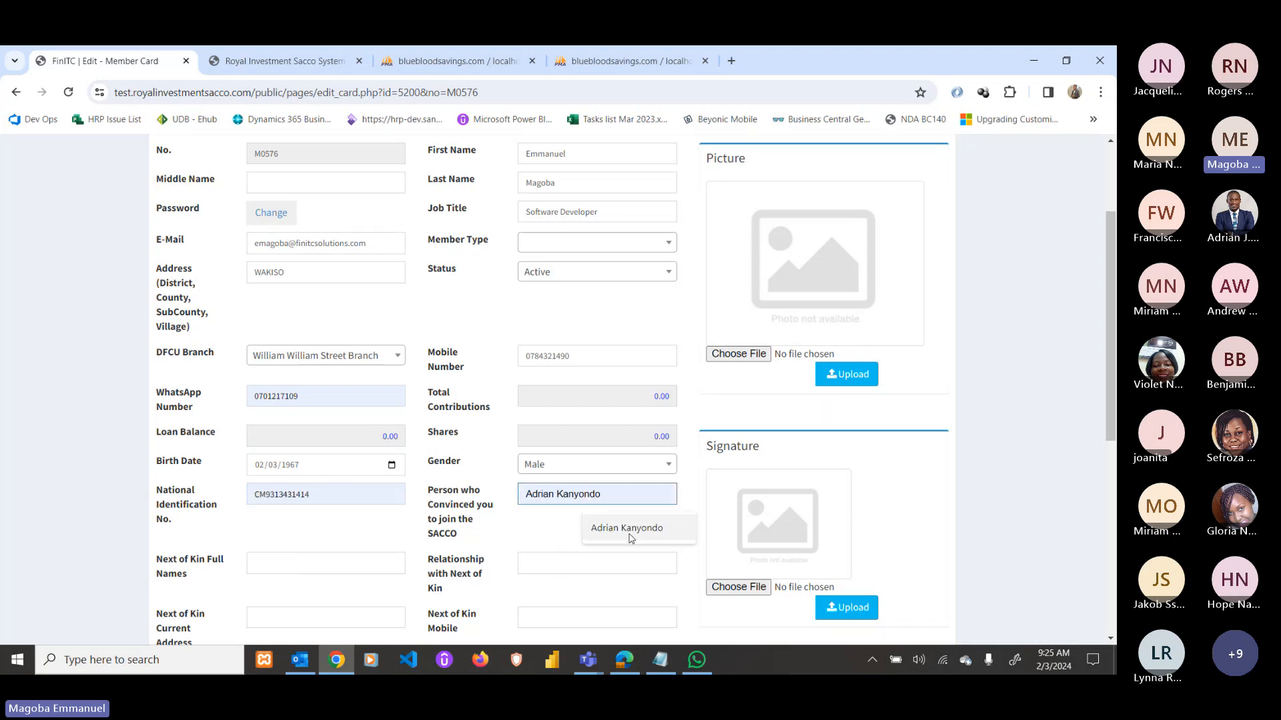
{"action": "left_click", "coordinate": [598, 529]}
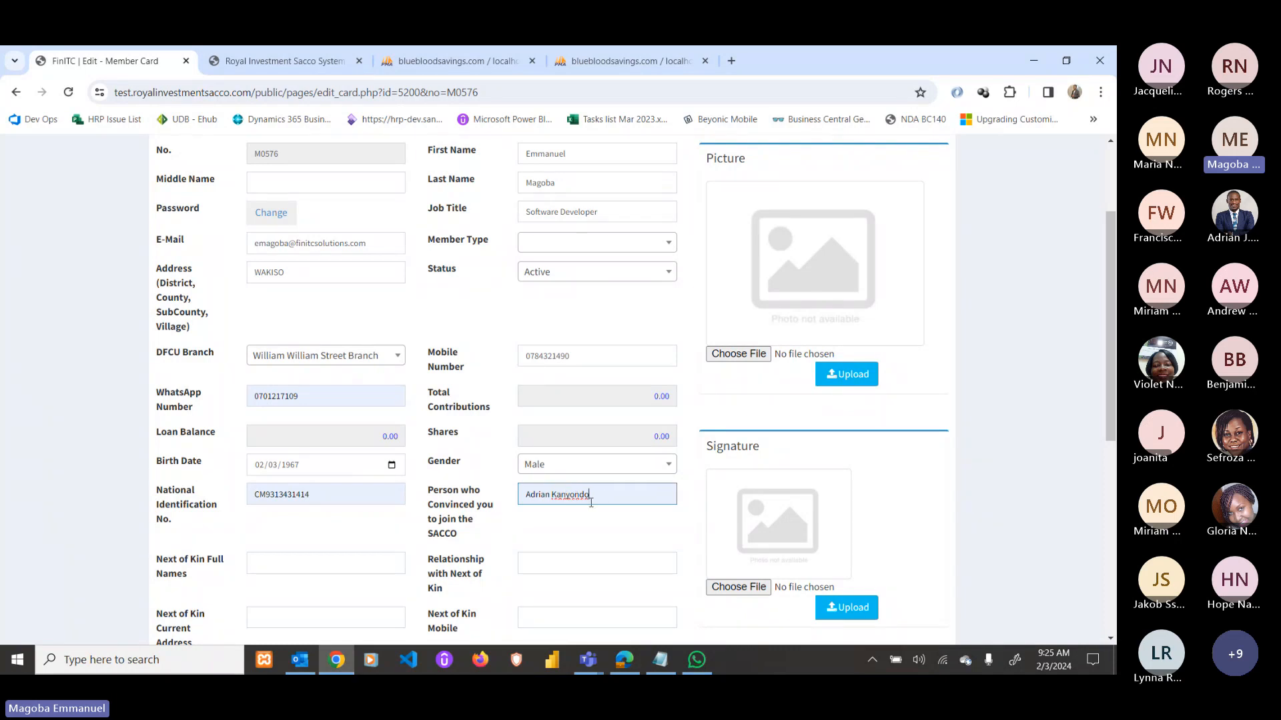
{"action": "left_click_drag", "start_coordinate": [596, 492], "coordinate": [506, 515]}
Enter the next of kin's full name, relationship Brother, address Kampala and mobile number.
{"action": "scroll", "coordinate": [467, 514], "scroll_direction": "down", "scroll_amount": 1}
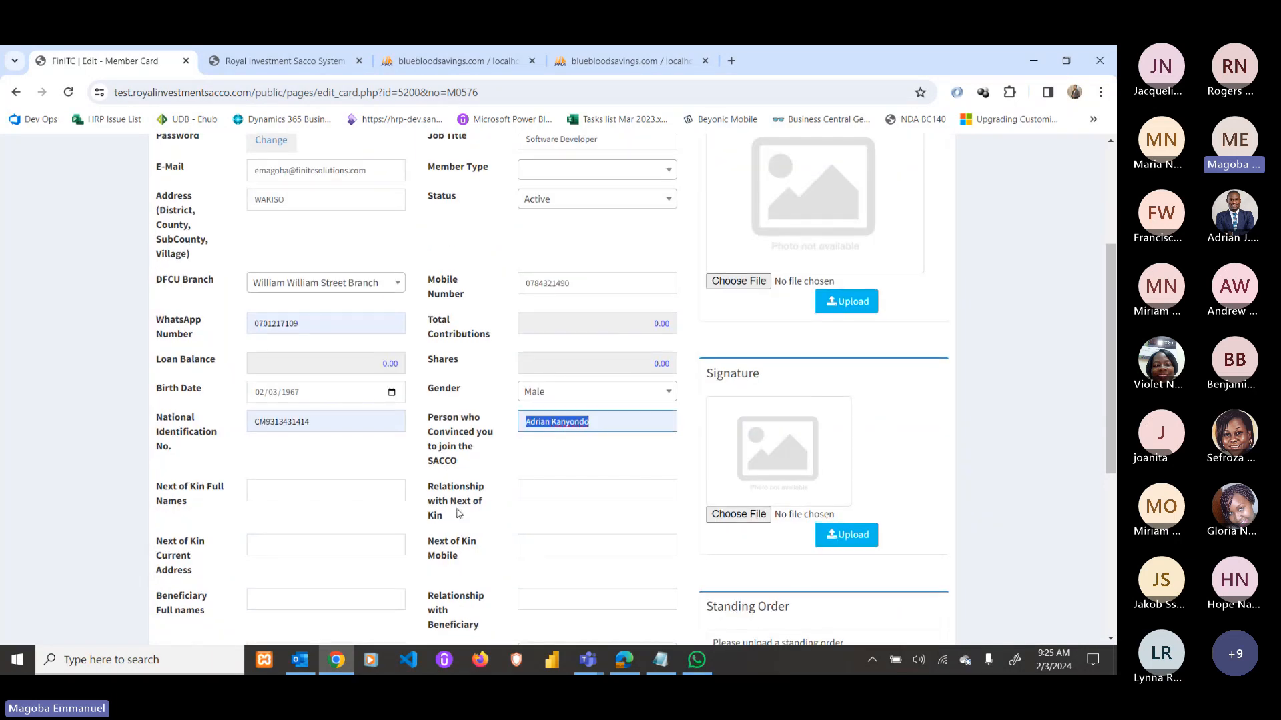
{"action": "left_click", "coordinate": [309, 494]}
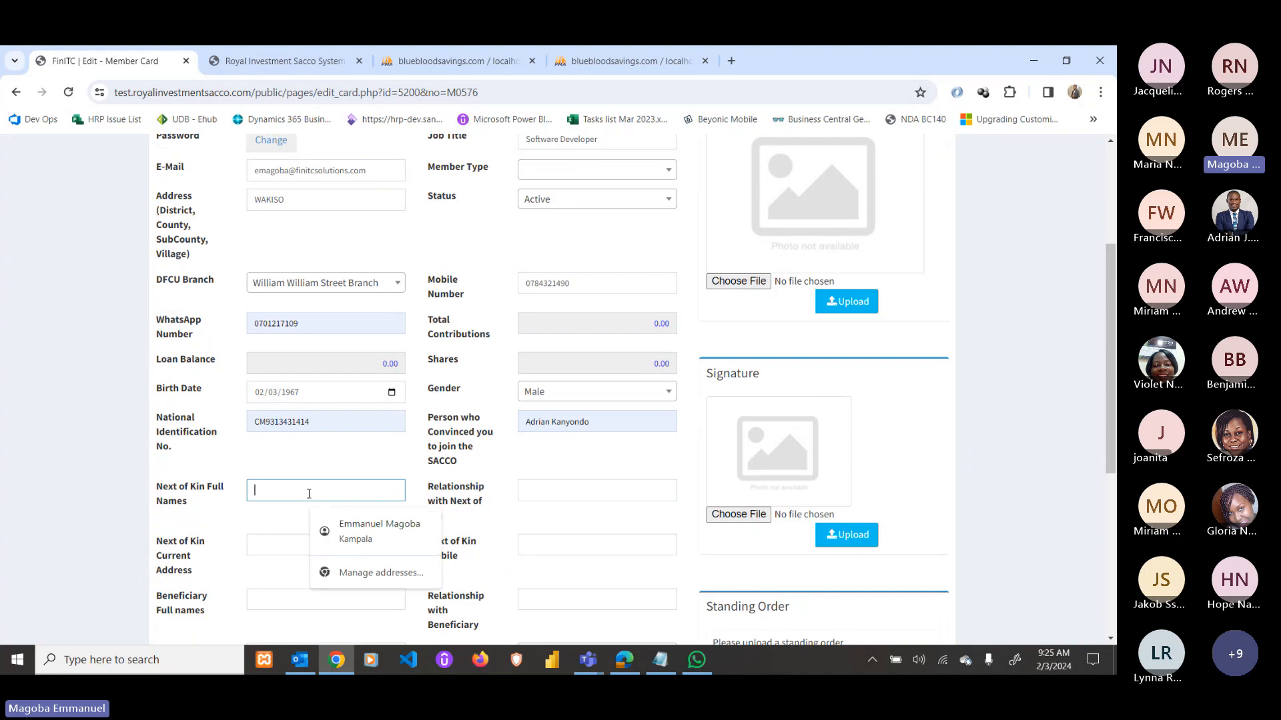
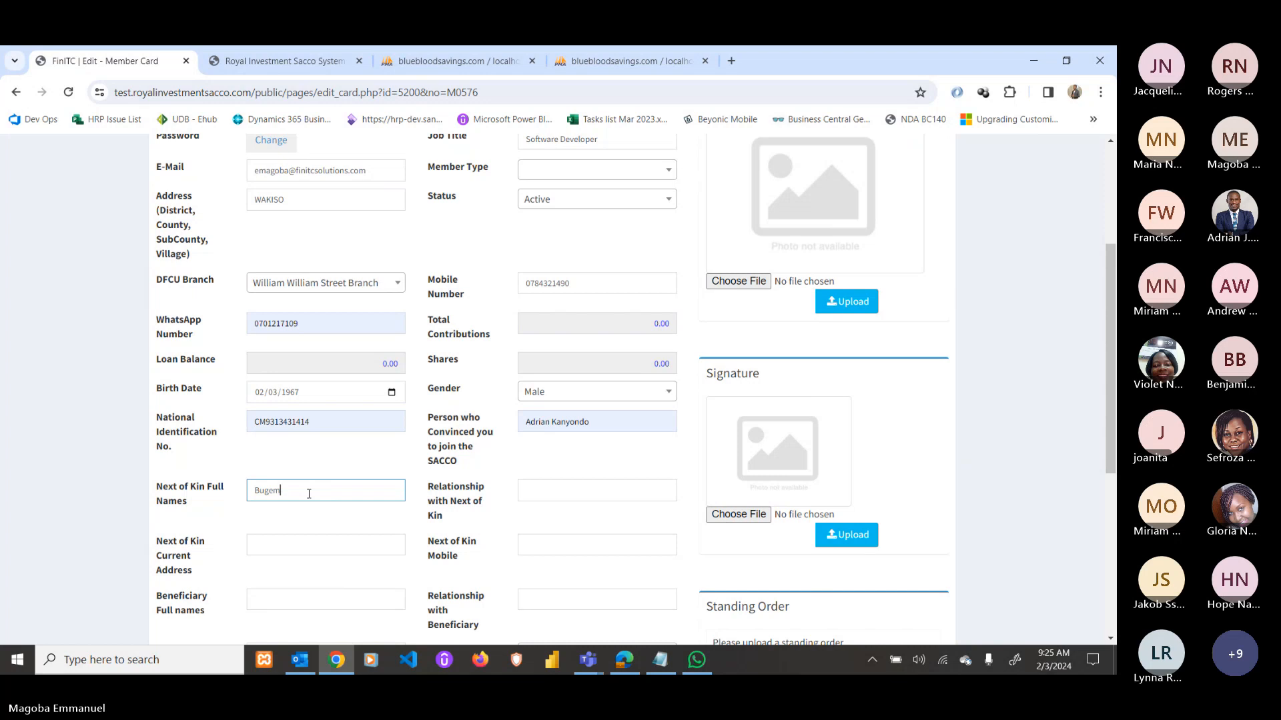
{"action": "key", "text": "Tab"}
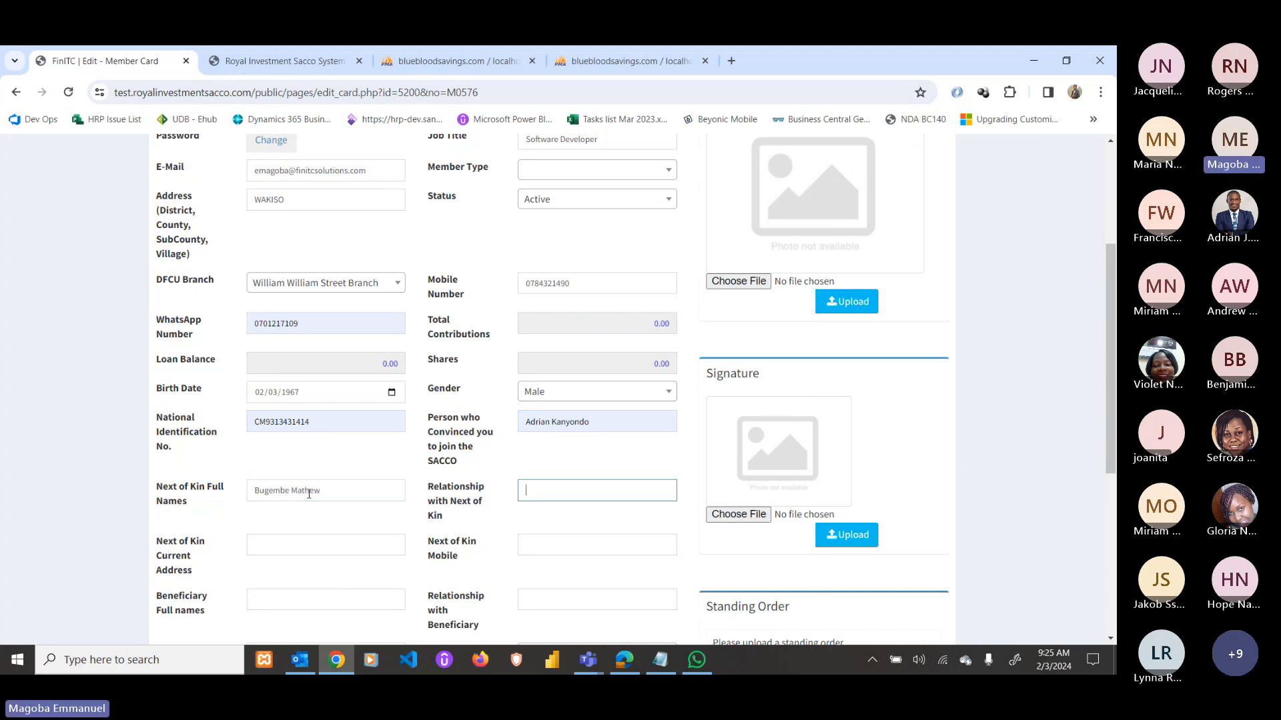
{"action": "type", "text": "Brother"}
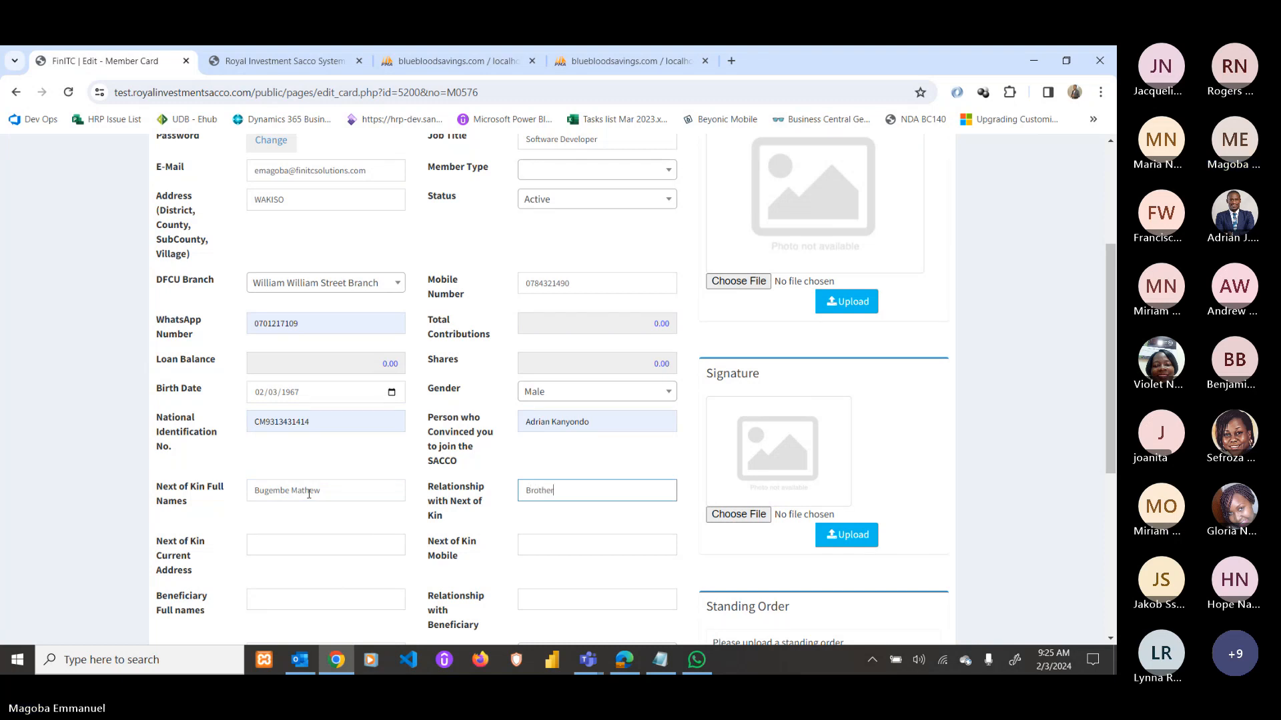
{"action": "left_click", "coordinate": [305, 545]}
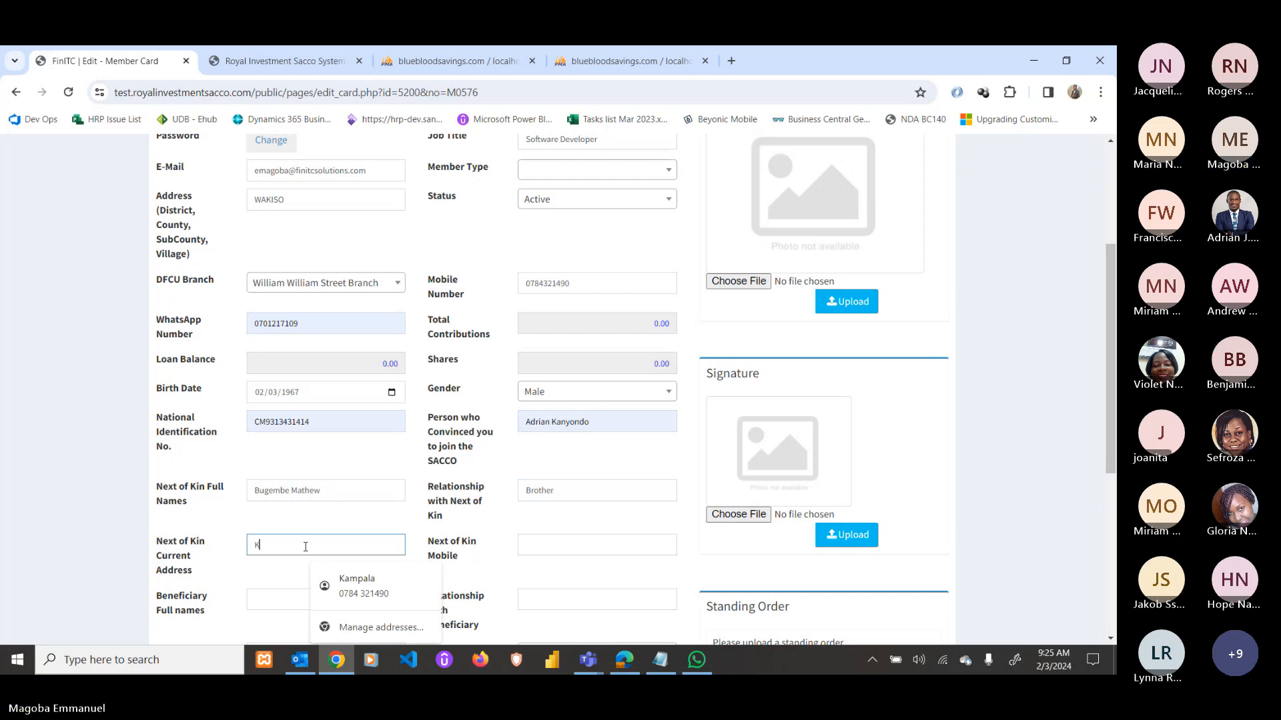
{"action": "type", "text": "Kampala"}
{"action": "key", "text": "Tab"}
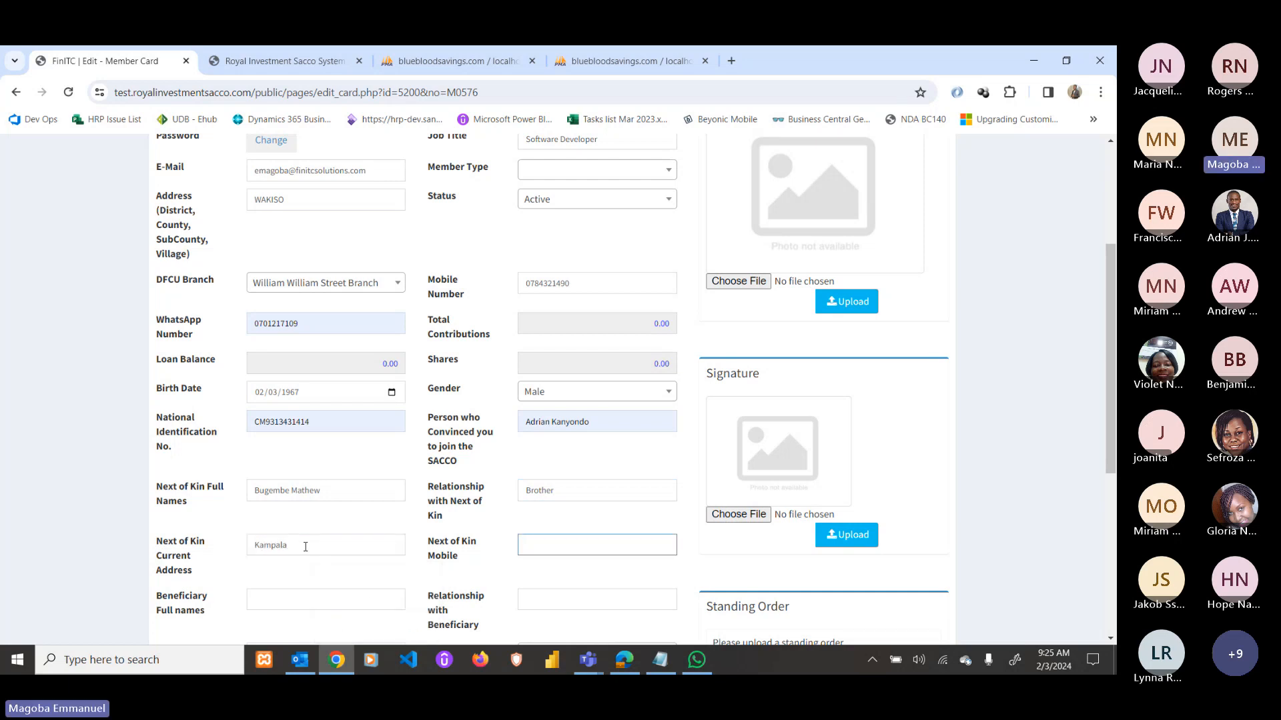
{"action": "type", "text": "70"}
{"action": "key", "text": "BackSpace"}
{"action": "key", "text": "BackSpace"}
{"action": "type", "text": "01"}
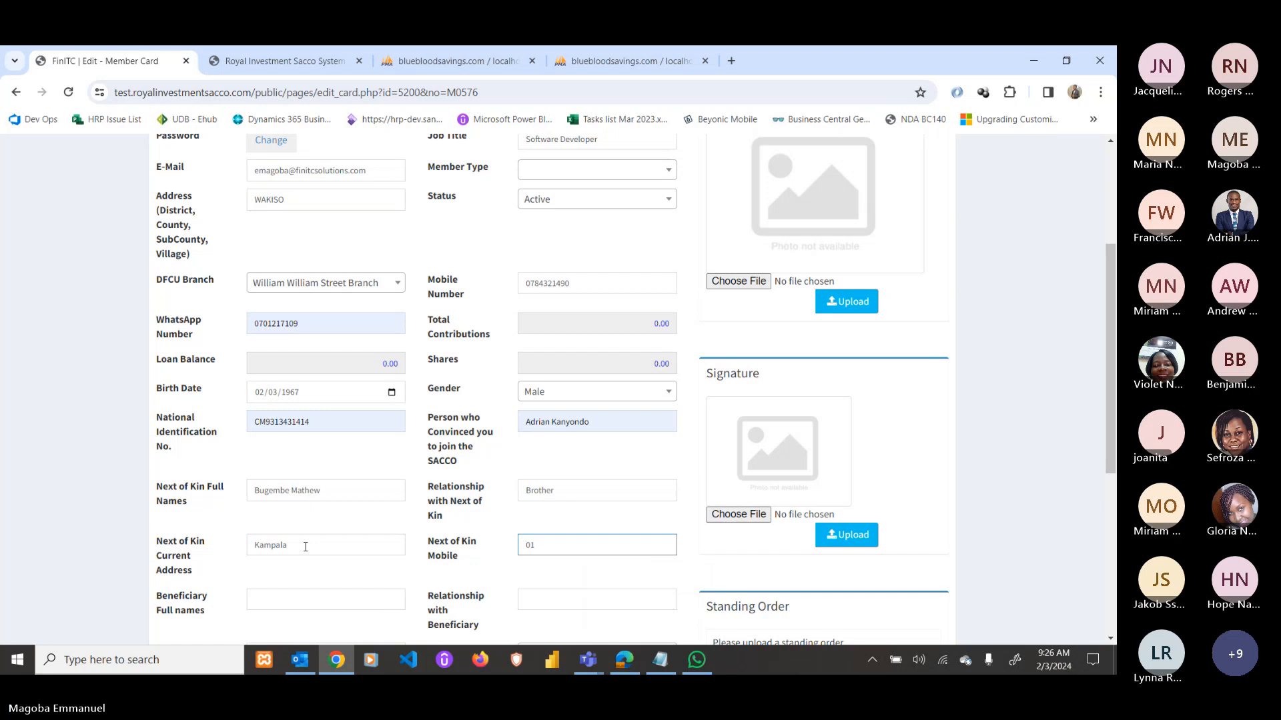
{"action": "key", "text": "BackSpace"}
{"action": "type", "text": "78"}
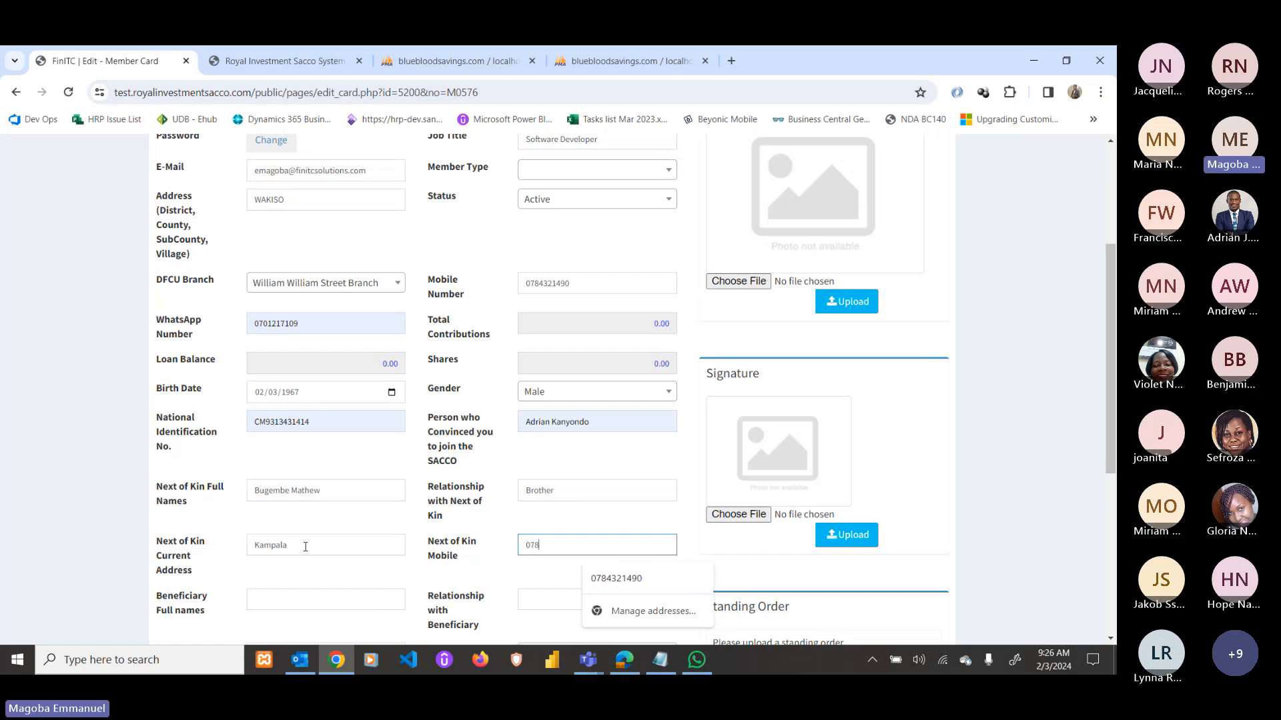
{"action": "type", "text": "4"}
{"action": "key", "text": "Down"}
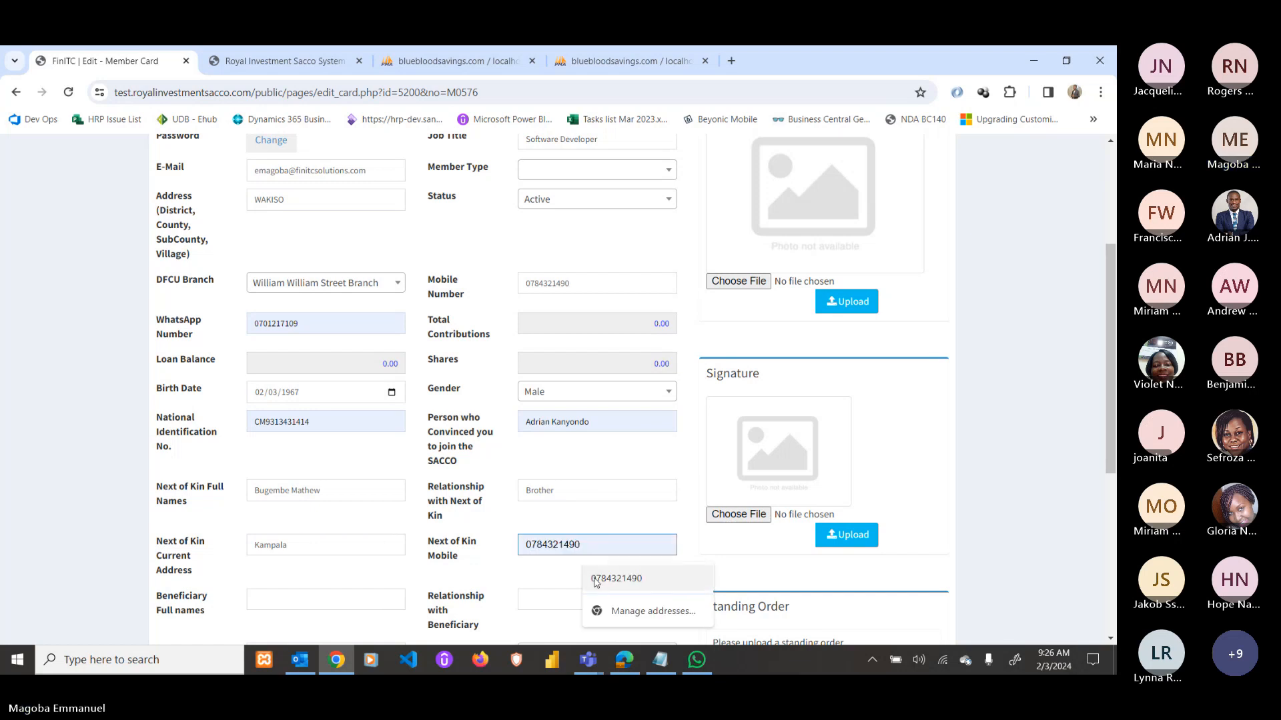
{"action": "key", "text": "Return"}
Enter the beneficiary's full name, relationship Brother and address Kampala, keeping Sacco Member at No.
{"action": "scroll", "coordinate": [182, 467], "scroll_direction": "down", "scroll_amount": 2}
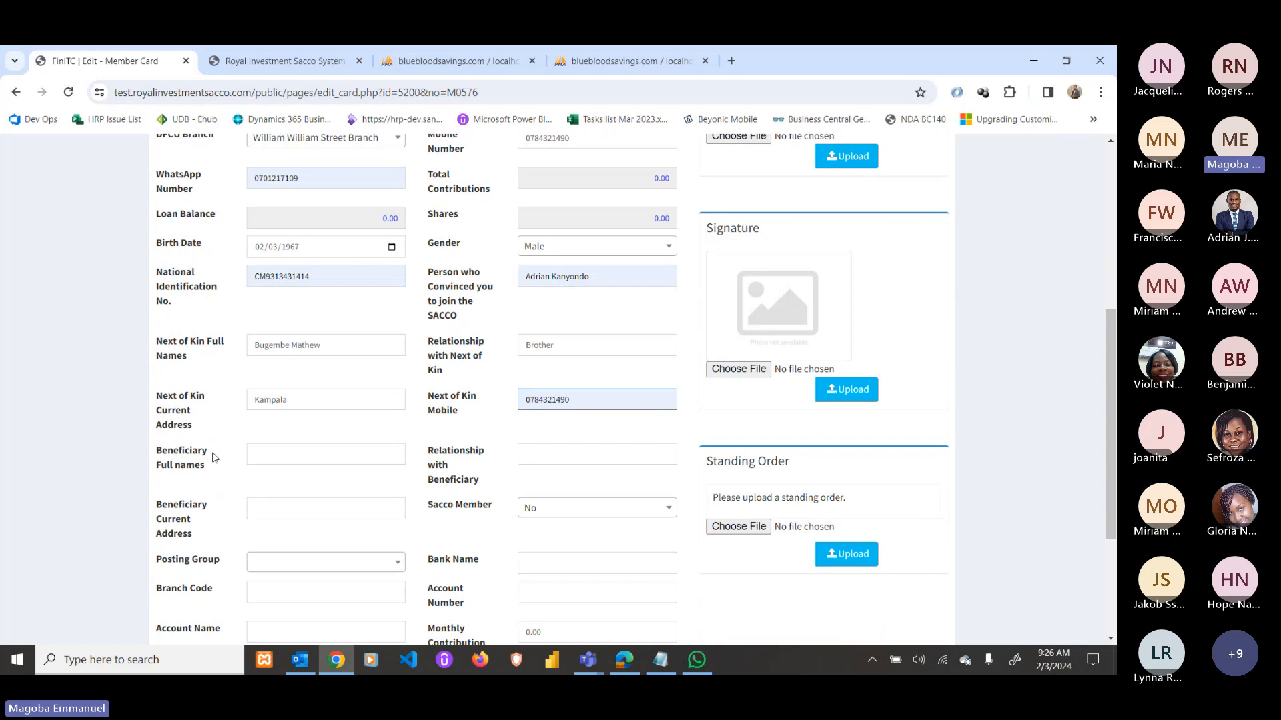
{"action": "left_click", "coordinate": [268, 454]}
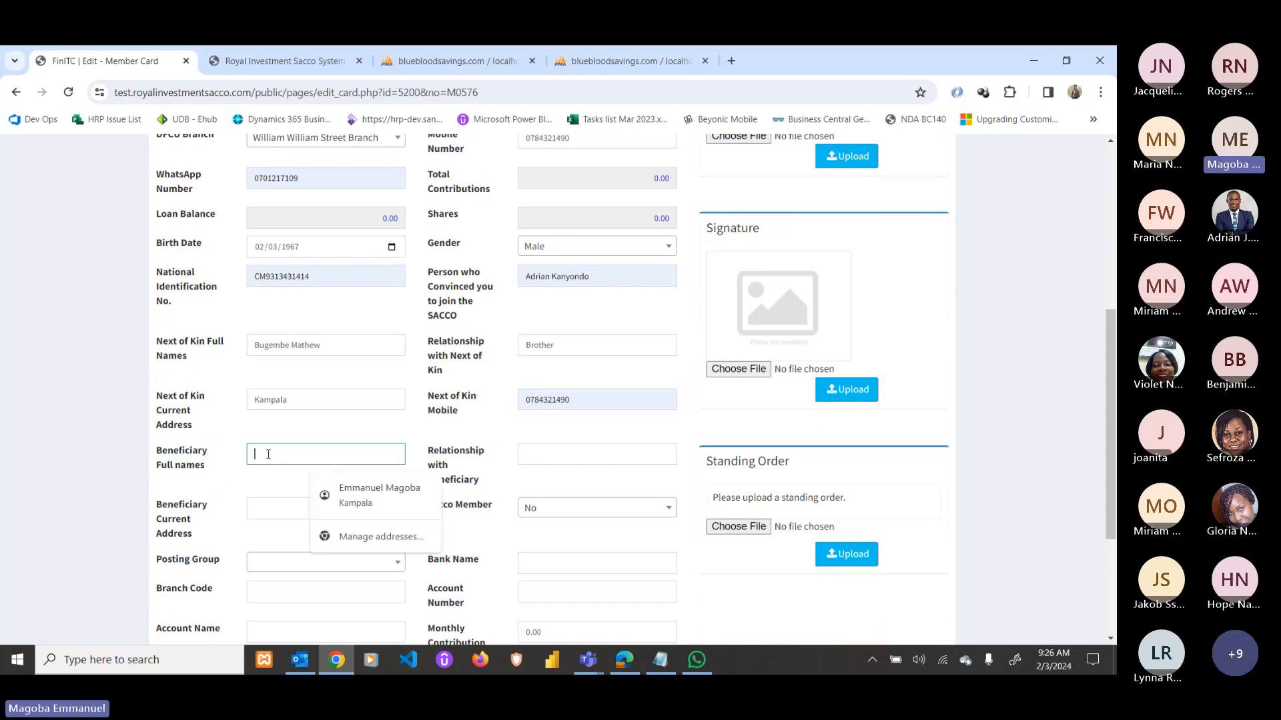
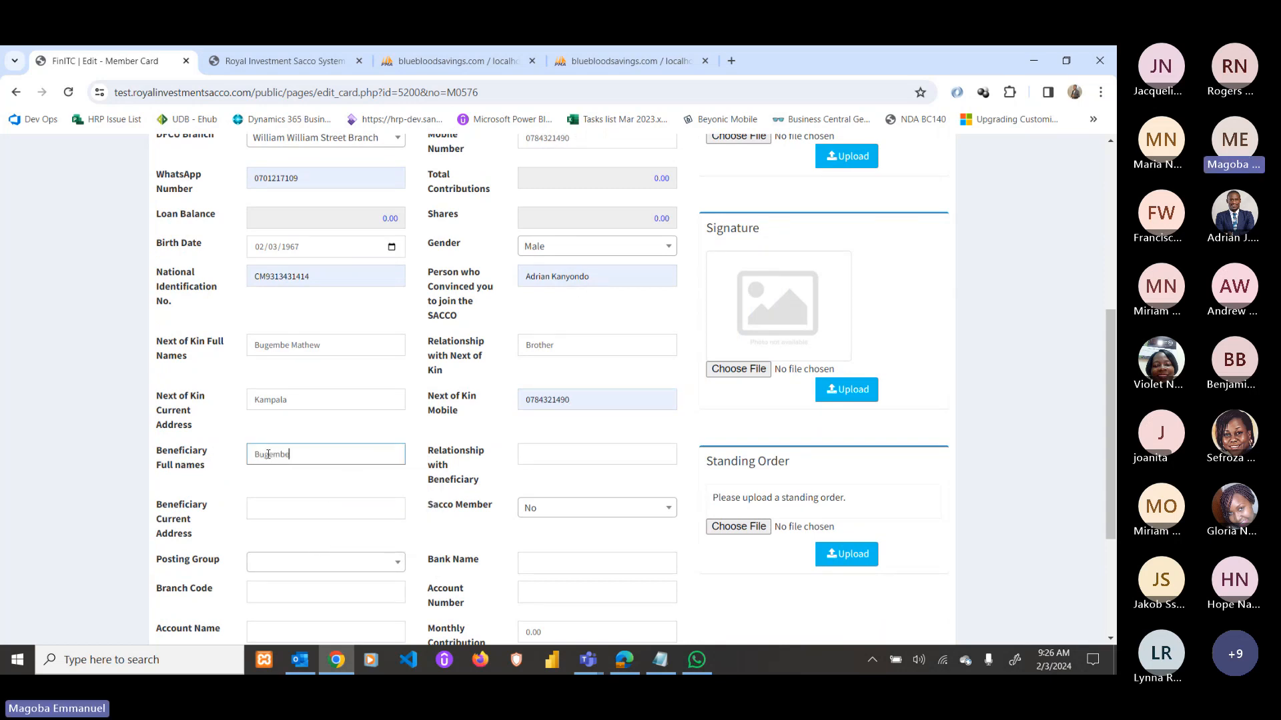
{"action": "key", "text": "Tab"}
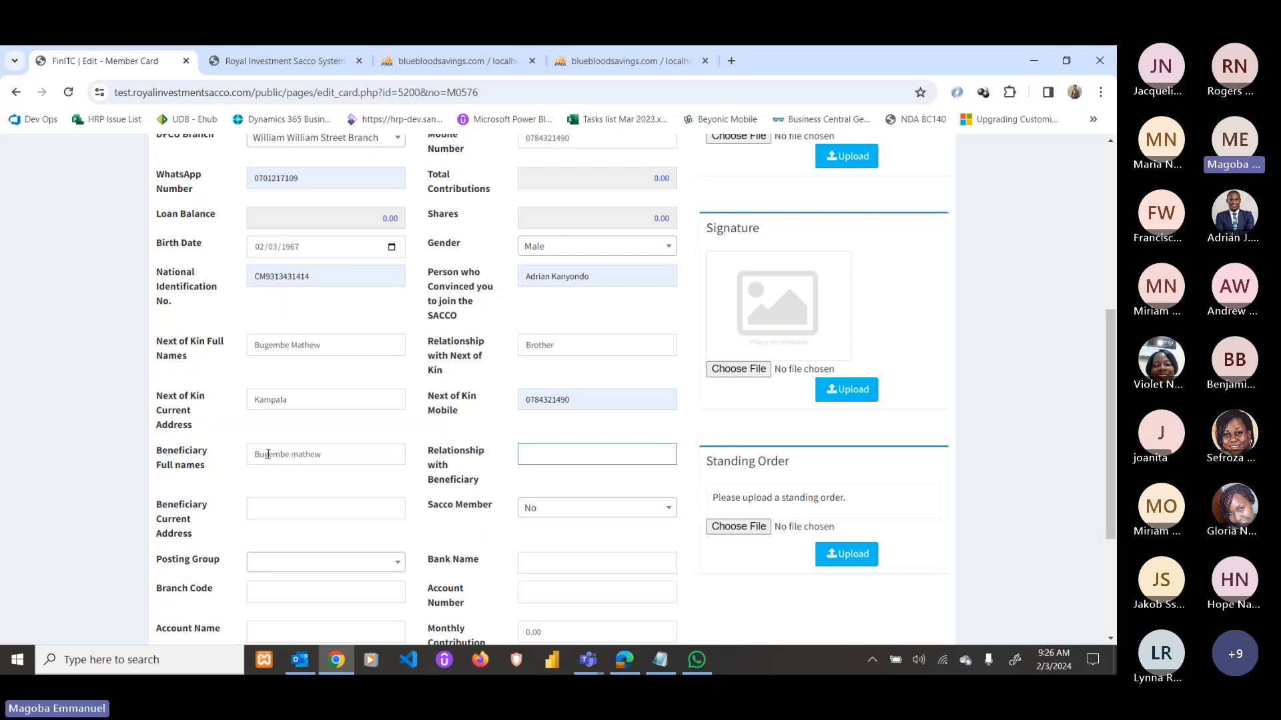
{"action": "type", "text": "Brother"}
{"action": "left_click", "coordinate": [310, 516]}
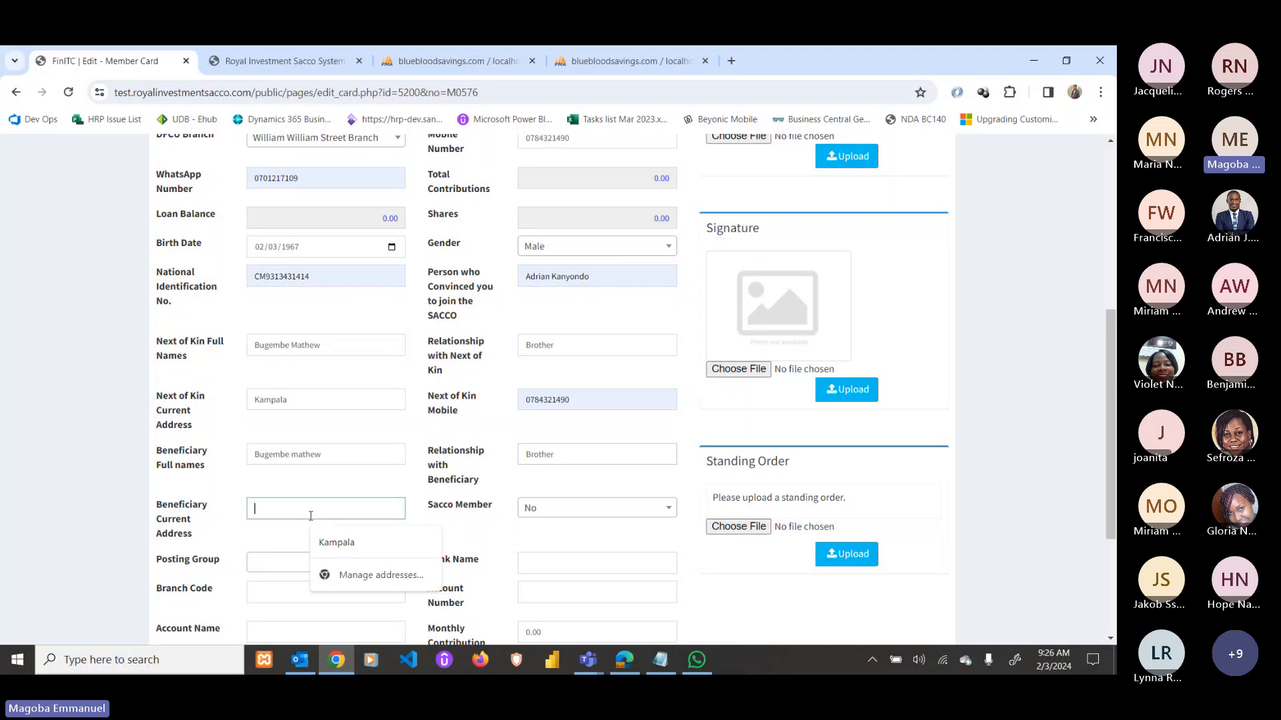
{"action": "left_click", "coordinate": [337, 543]}
{"action": "left_click", "coordinate": [526, 510]}
{"action": "left_click", "coordinate": [526, 509]}
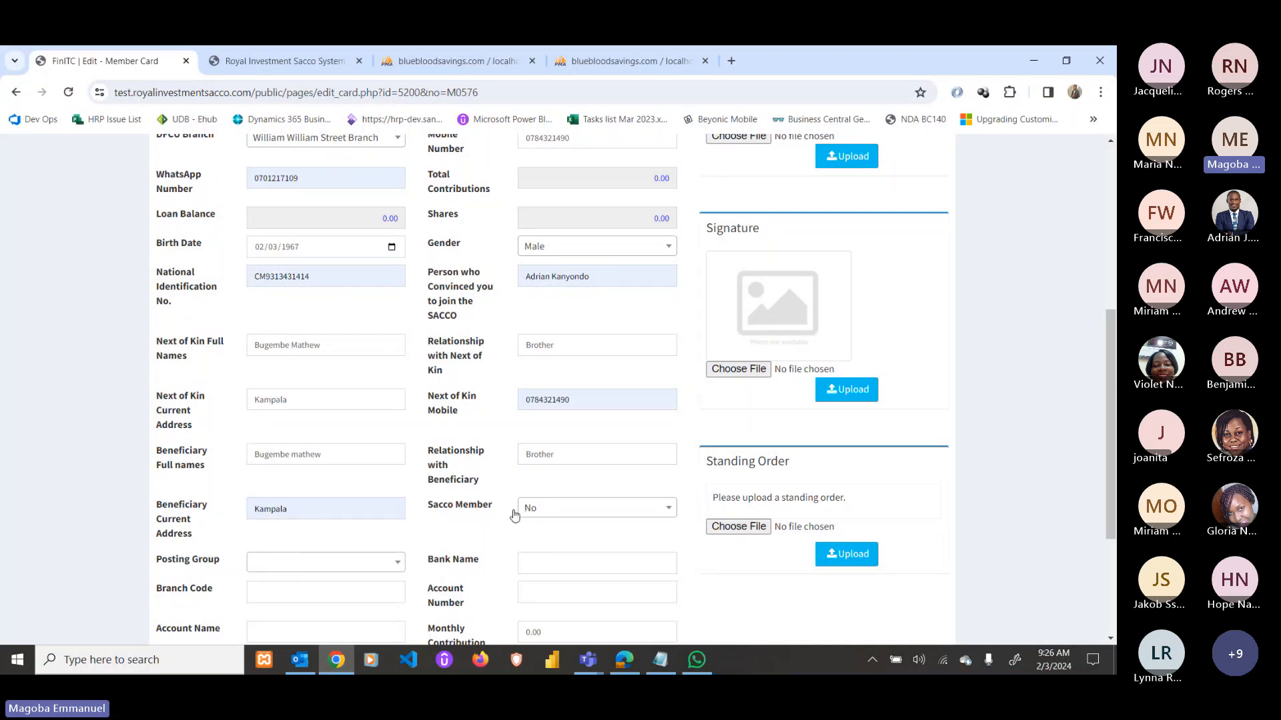
Set posting group EMPLOYEE General Employees and bank DFCU, with account number, account name and monthly contribution.
{"action": "scroll", "coordinate": [449, 523], "scroll_direction": "down", "scroll_amount": 2}
{"action": "left_click", "coordinate": [383, 424]}
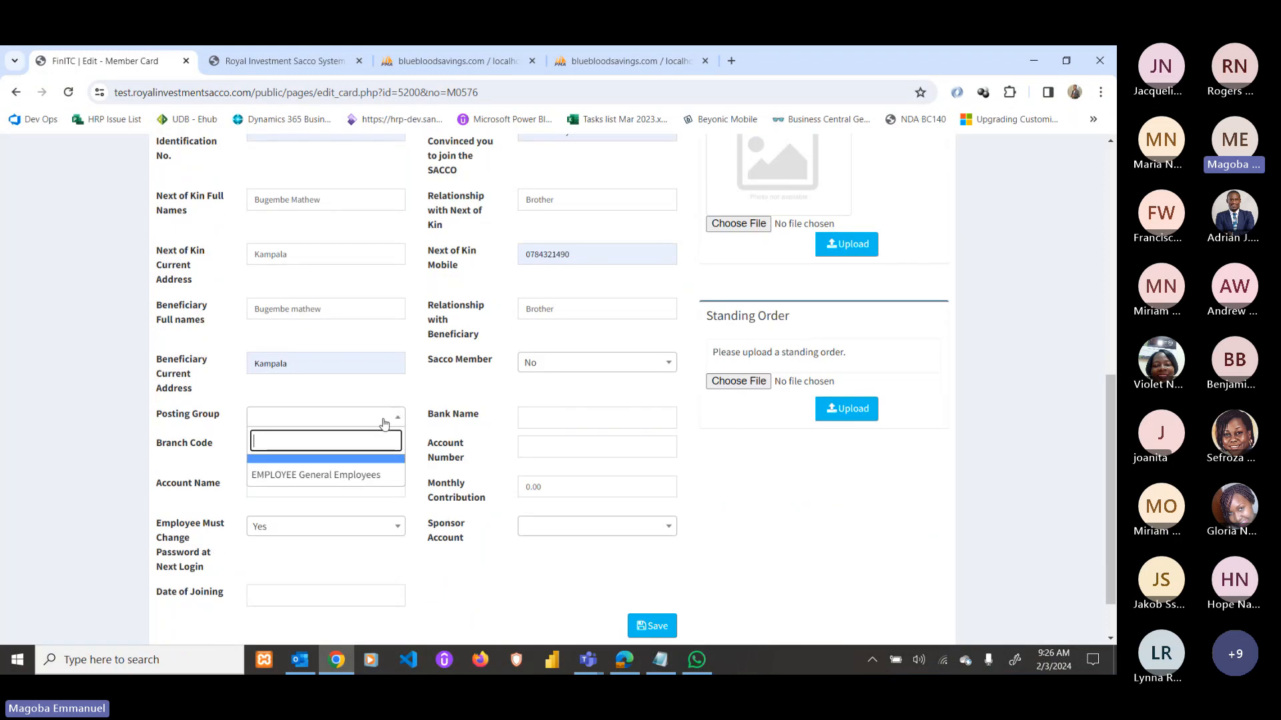
{"action": "left_click", "coordinate": [359, 473]}
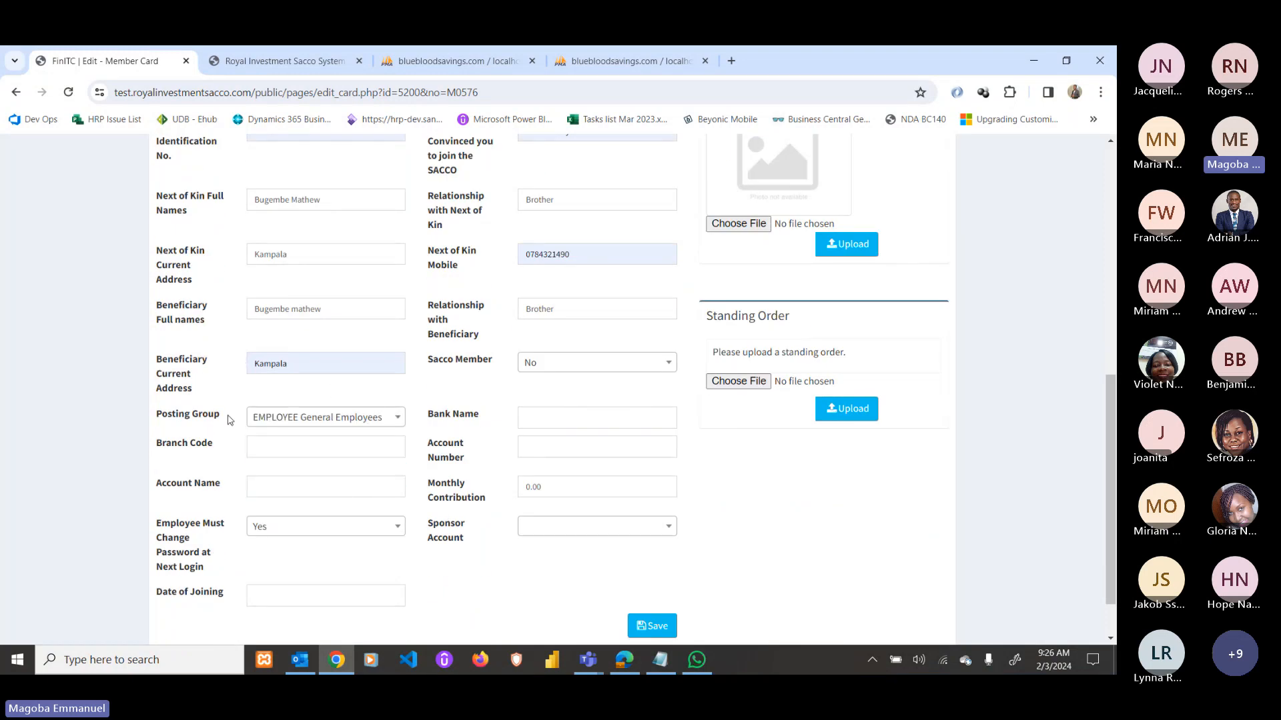
{"action": "left_click", "coordinate": [542, 416]}
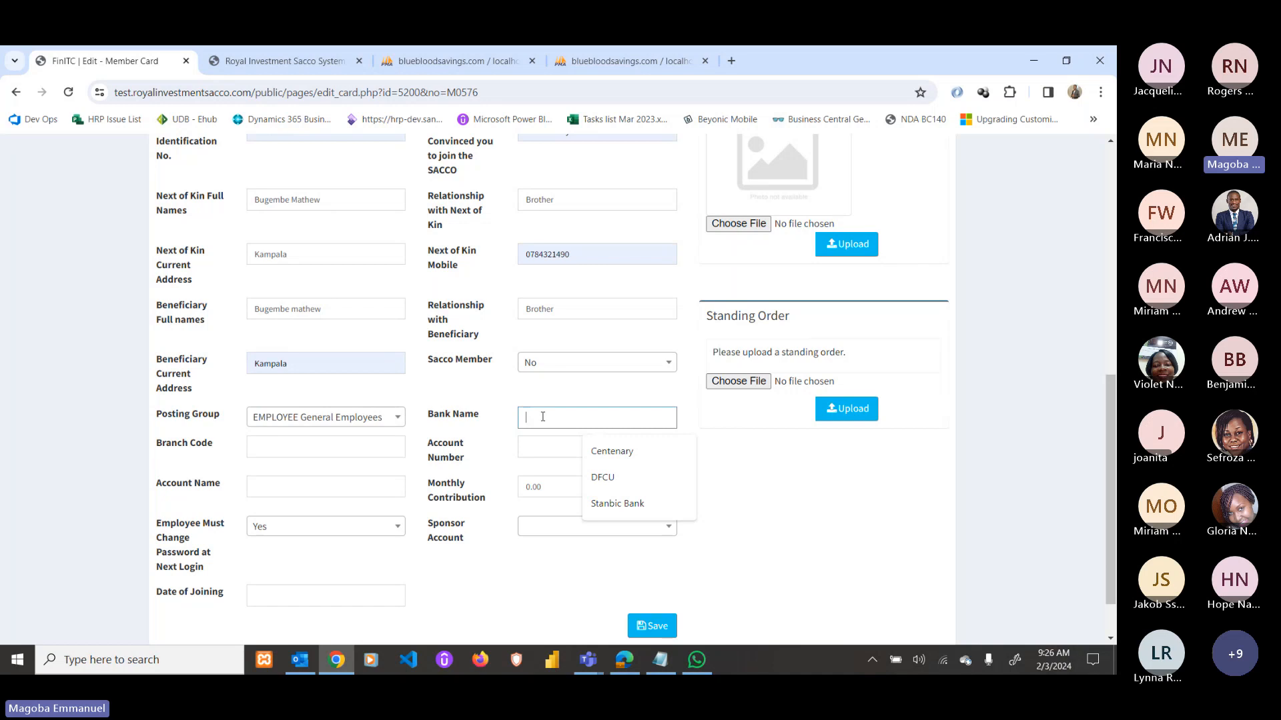
{"action": "left_click", "coordinate": [602, 477]}
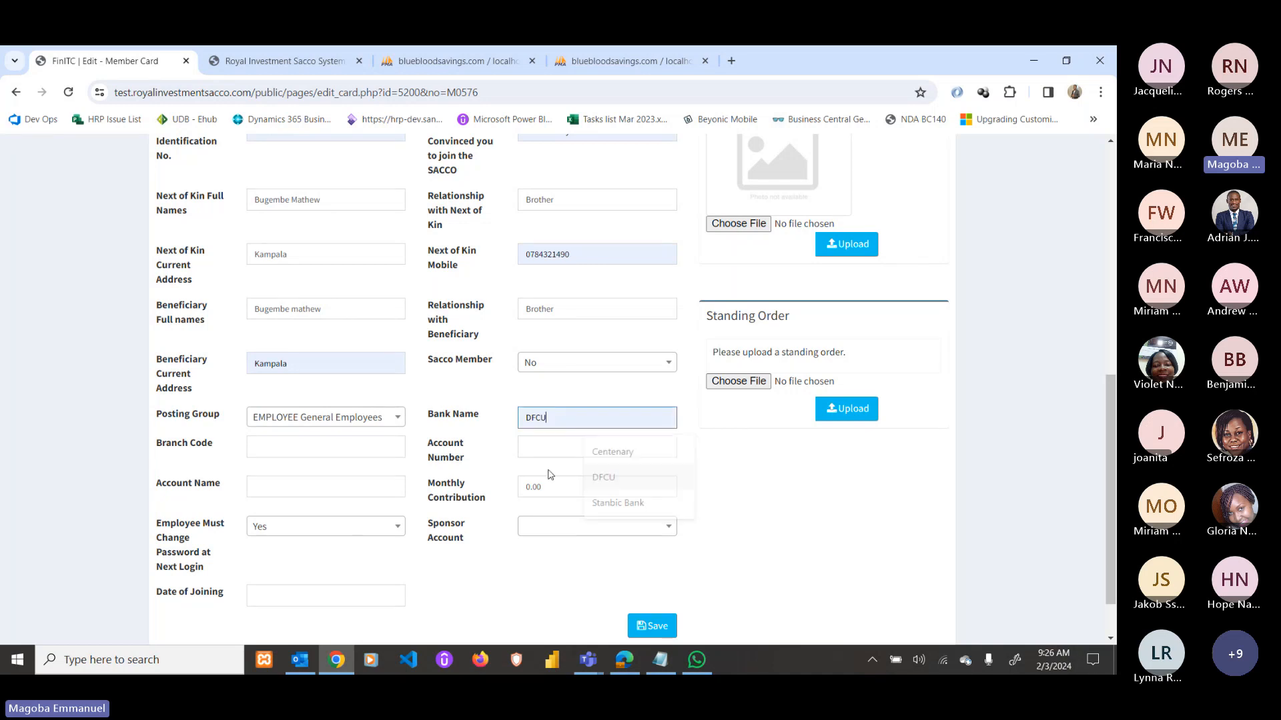
{"action": "left_click", "coordinate": [378, 448]}
{"action": "left_click", "coordinate": [534, 440]}
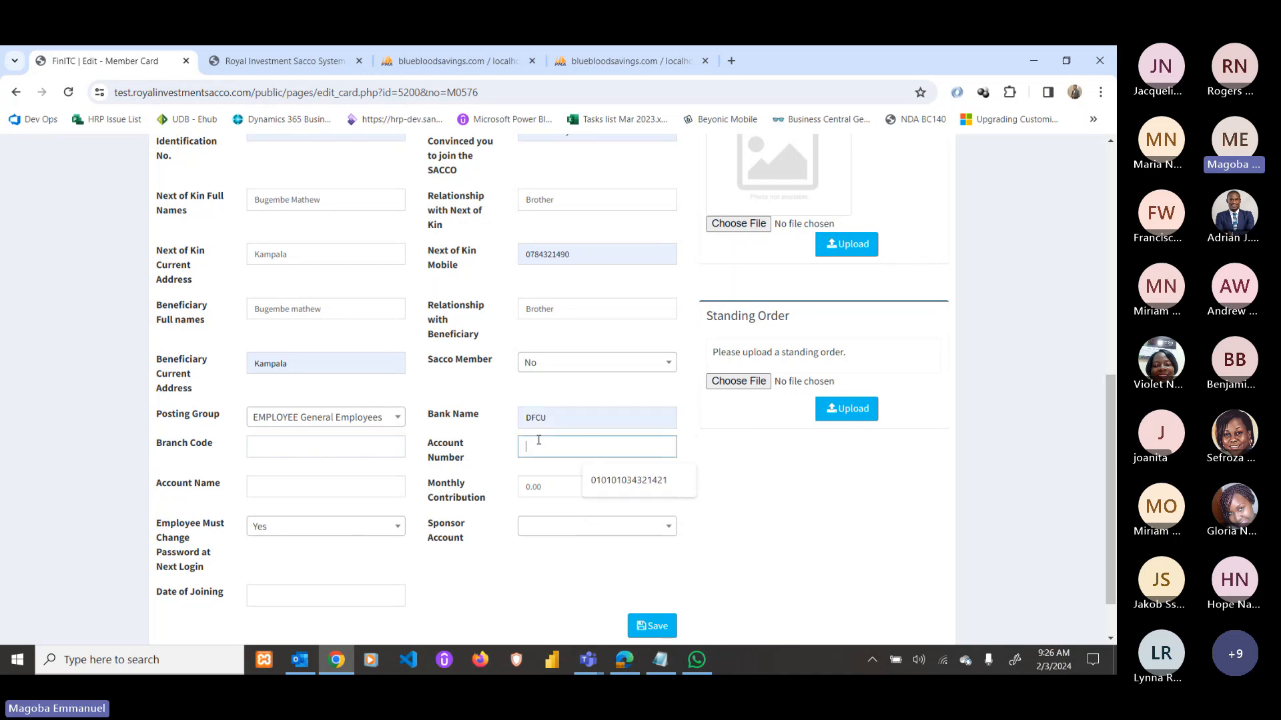
{"action": "left_click", "coordinate": [660, 484]}
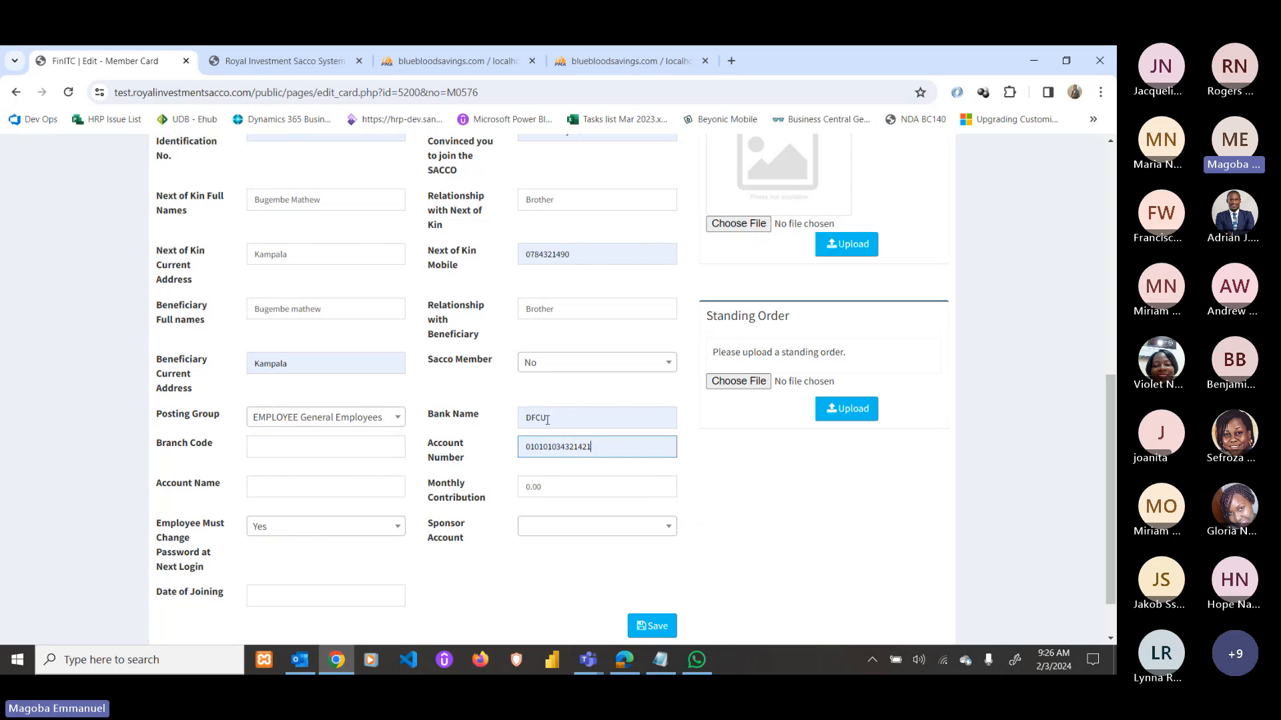
{"action": "left_click", "coordinate": [325, 487]}
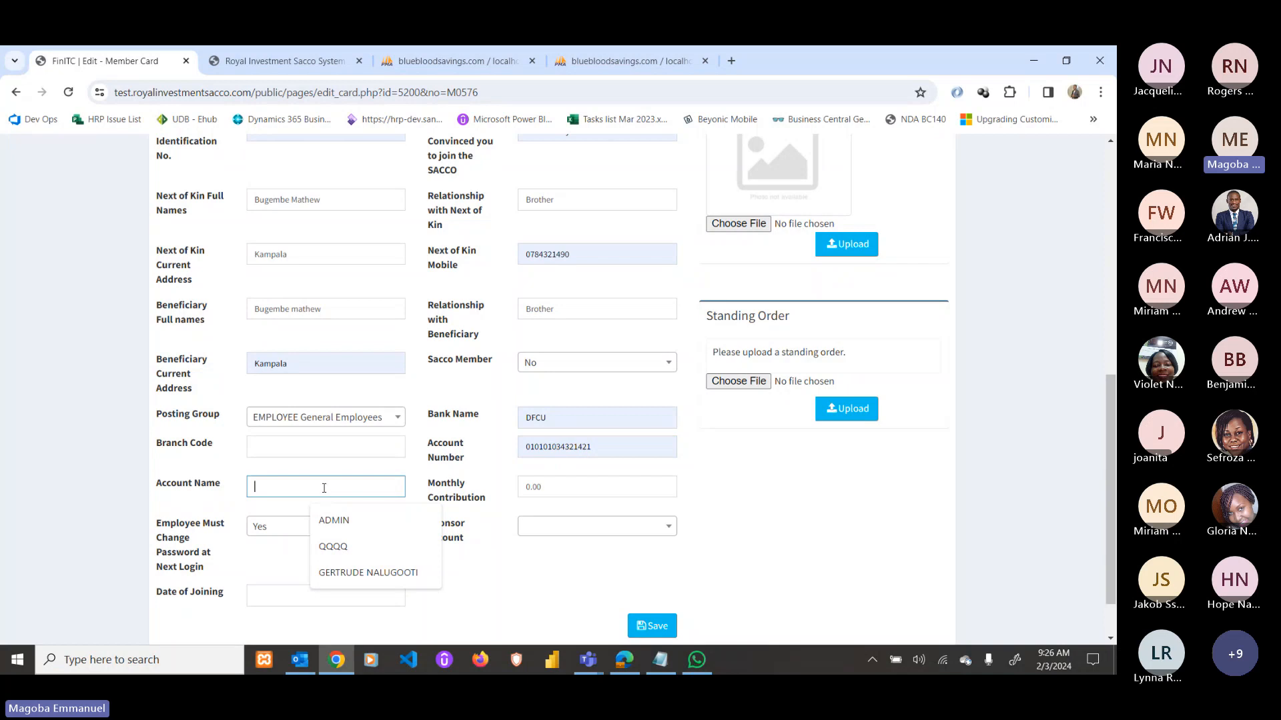
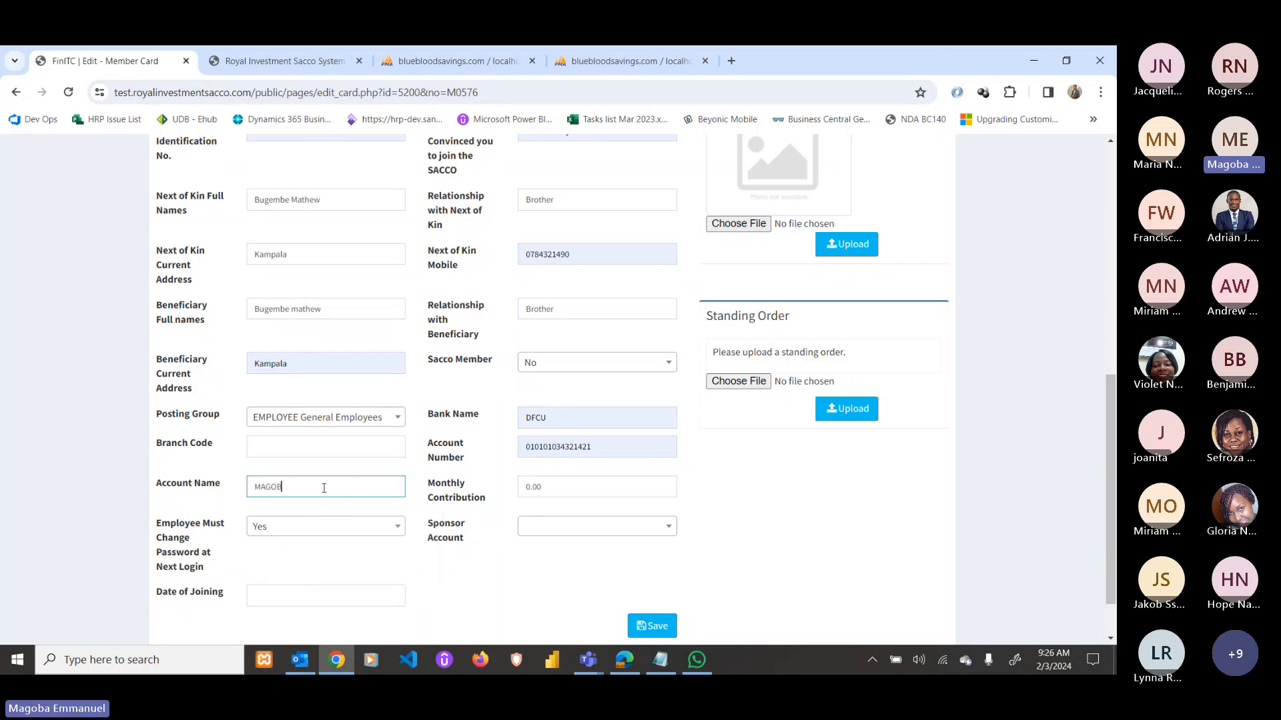
{"action": "key", "text": "Tab"}
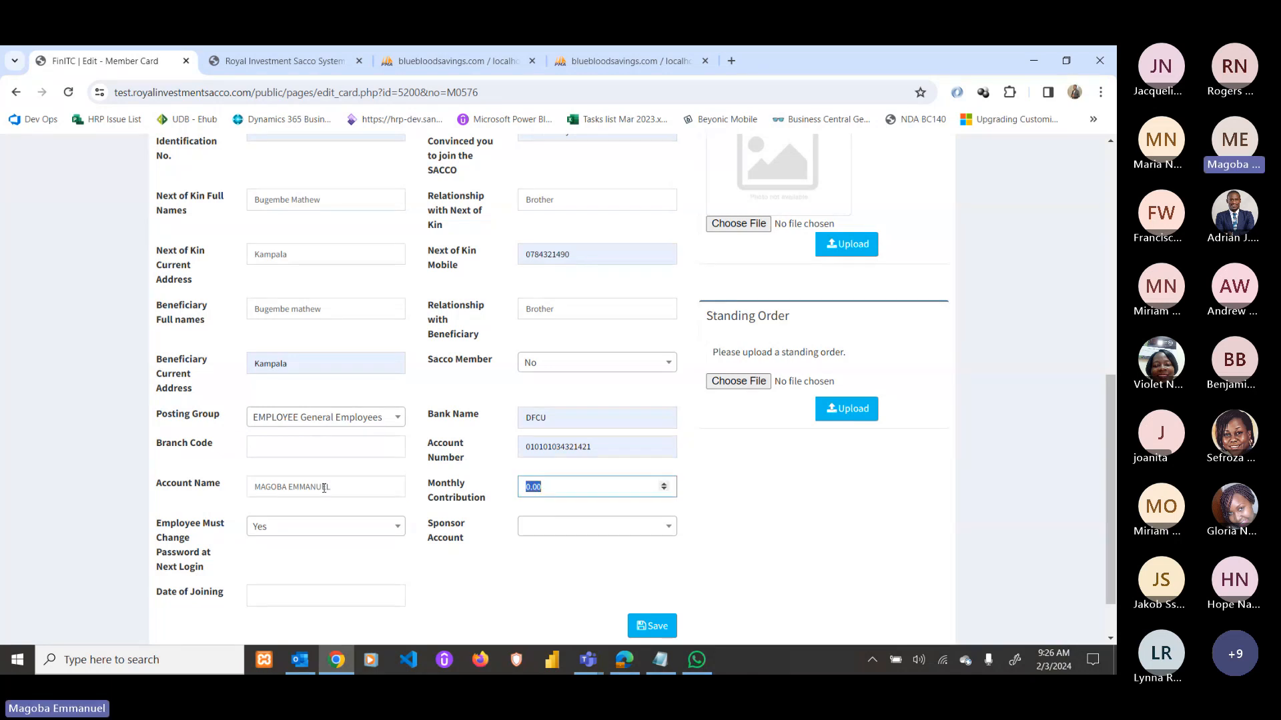
{"action": "type", "text": "5"}
{"action": "type", "text": "00000"}
Set 'Employee Must Change Password at Next Login' to No and leave Sponsor Account empty.
{"action": "left_click", "coordinate": [300, 538]}
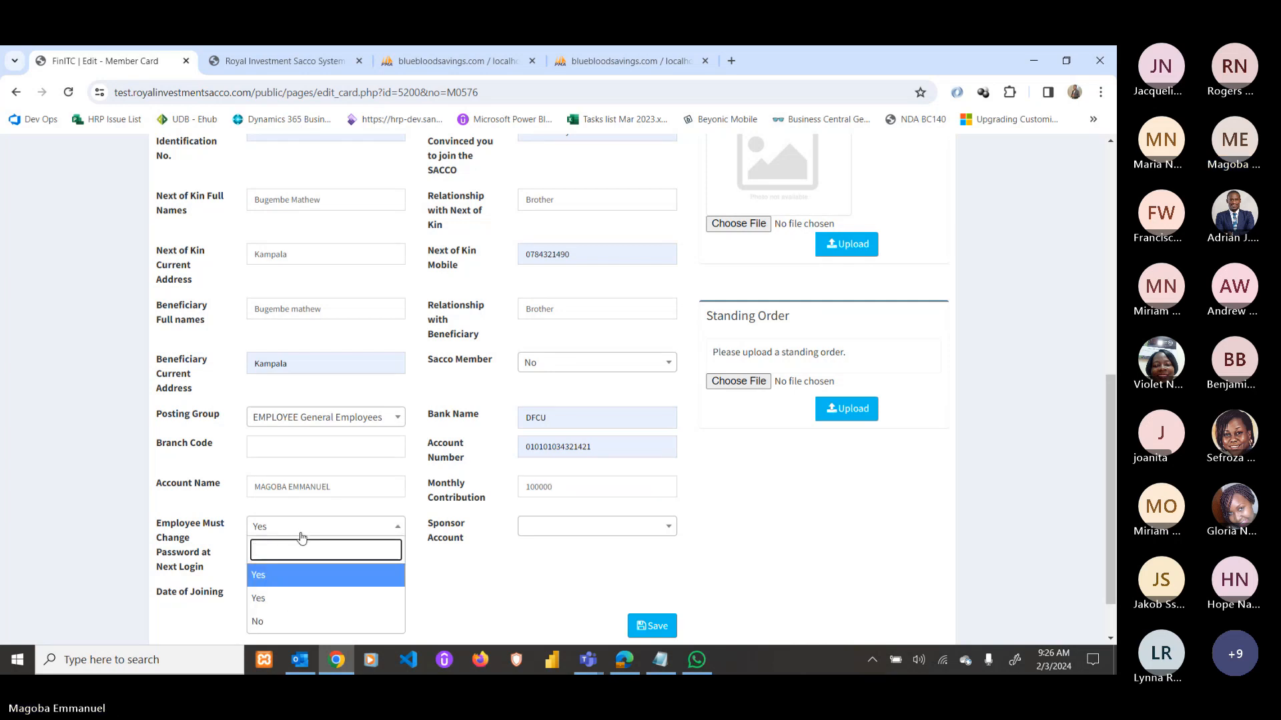
{"action": "left_click", "coordinate": [302, 622]}
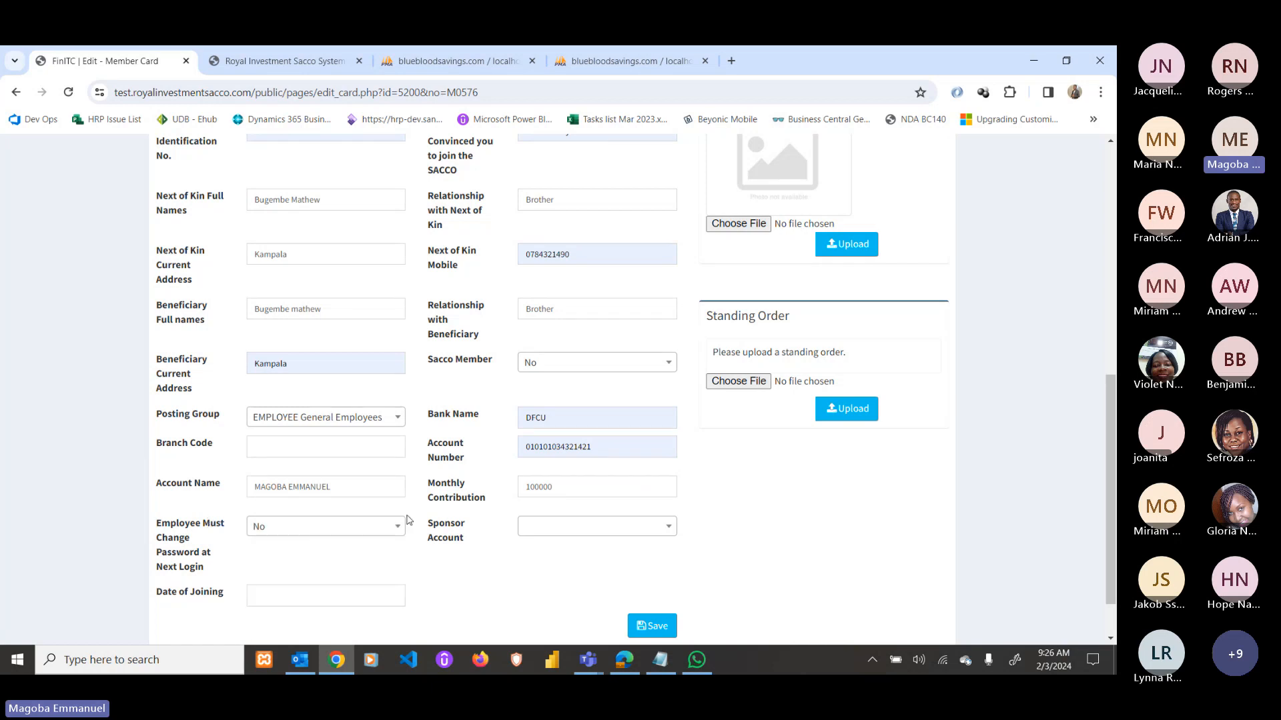
{"action": "left_click", "coordinate": [547, 526]}
{"action": "left_click", "coordinate": [531, 554]}
{"action": "left_click", "coordinate": [547, 533]}
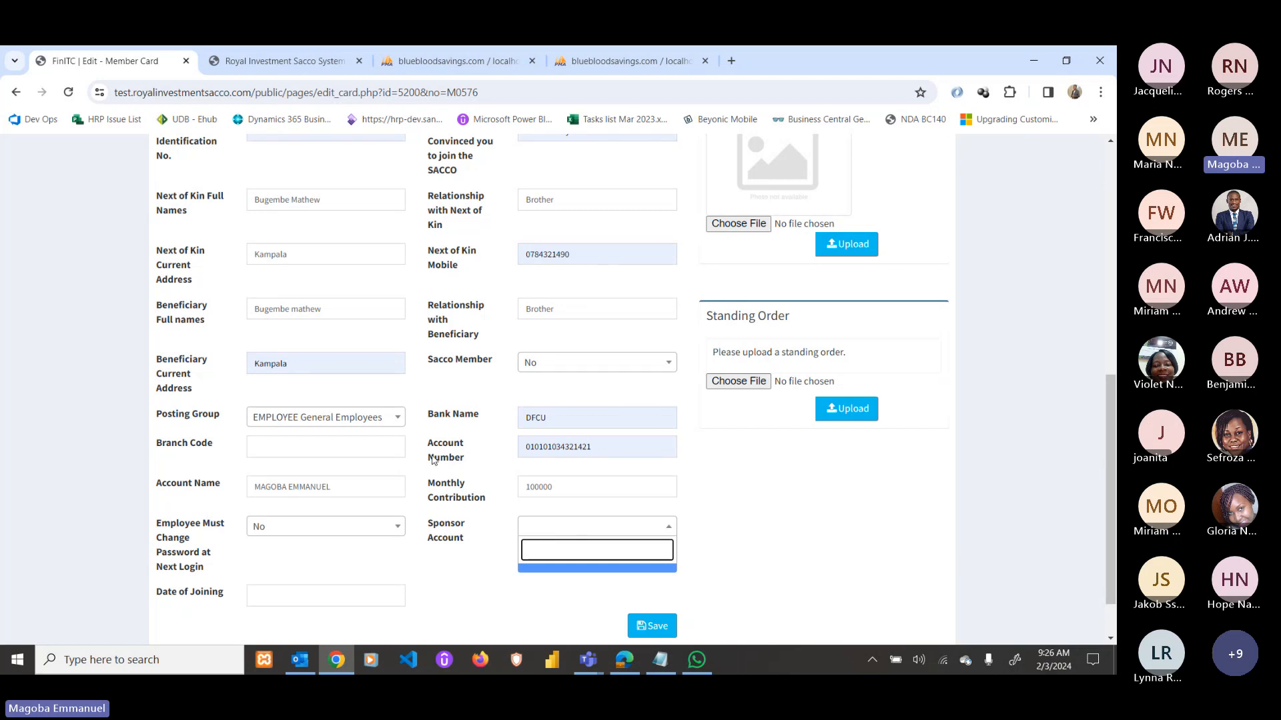
{"action": "left_click", "coordinate": [559, 535]}
{"action": "left_click", "coordinate": [559, 535]}
Enter 2024 as the Date of Joining.
{"action": "left_click", "coordinate": [275, 590]}
{"action": "type", "text": "202"}
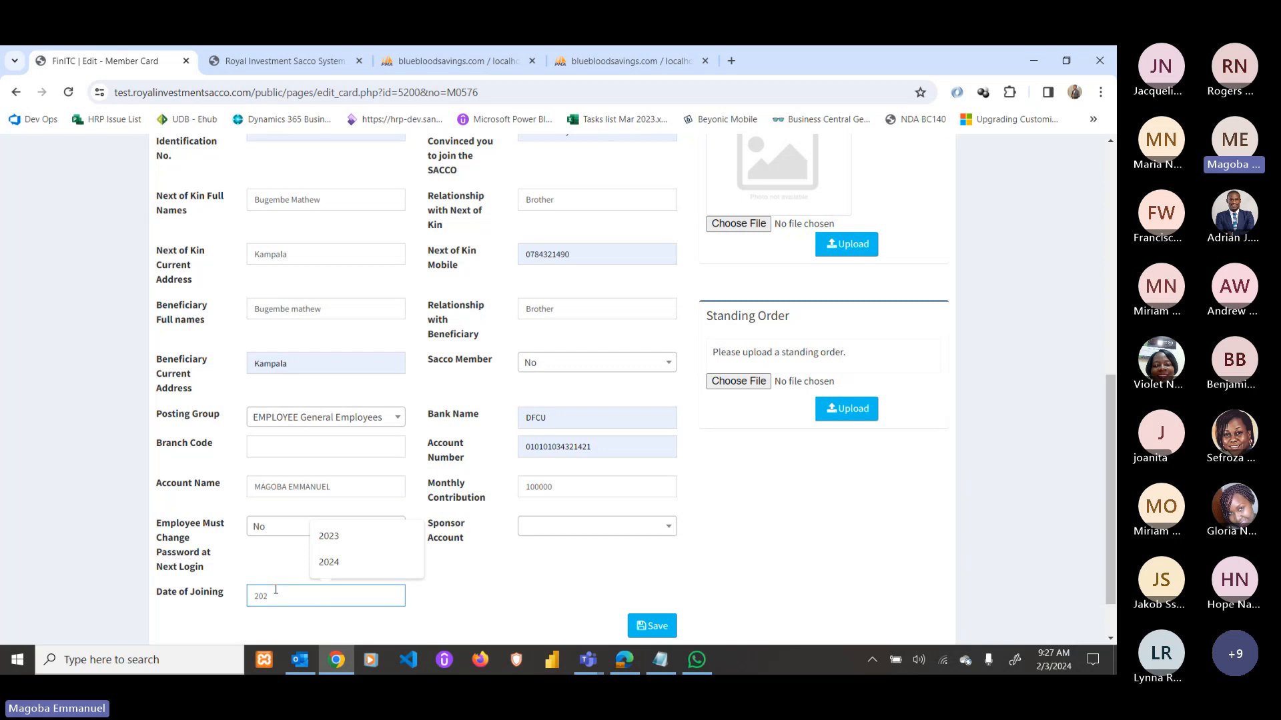
{"action": "type", "text": "4"}
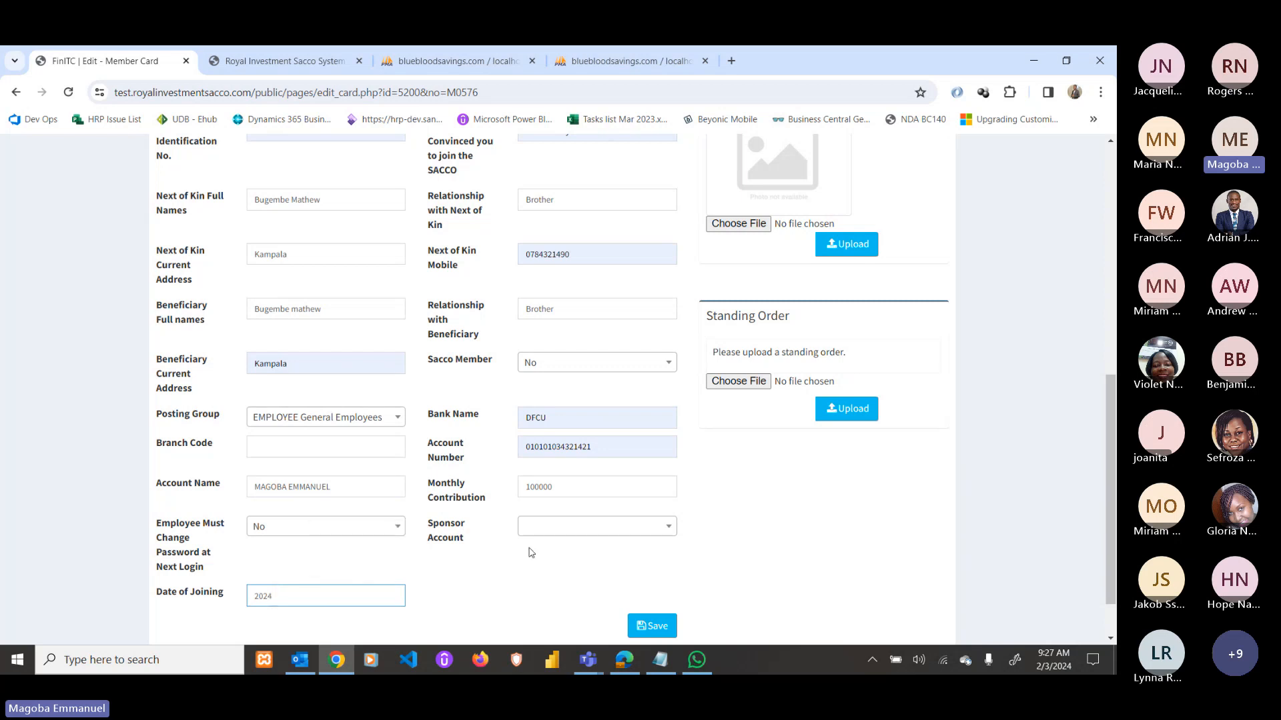
{"action": "scroll", "coordinate": [587, 584], "scroll_direction": "down", "scroll_amount": 2}
Save the member card, then upload Progressive.png from Pictures as the member's picture.
{"action": "left_click", "coordinate": [655, 564]}
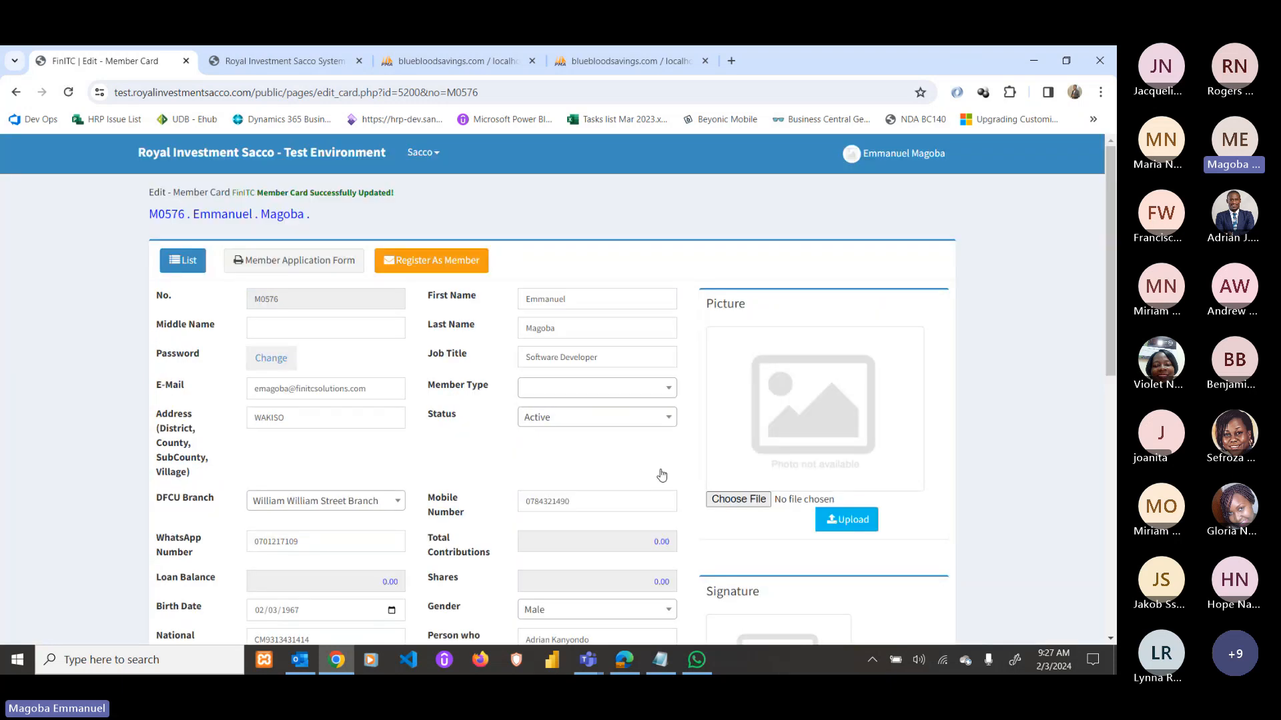
{"action": "left_click", "coordinate": [753, 499]}
{"action": "left_click", "coordinate": [456, 293]}
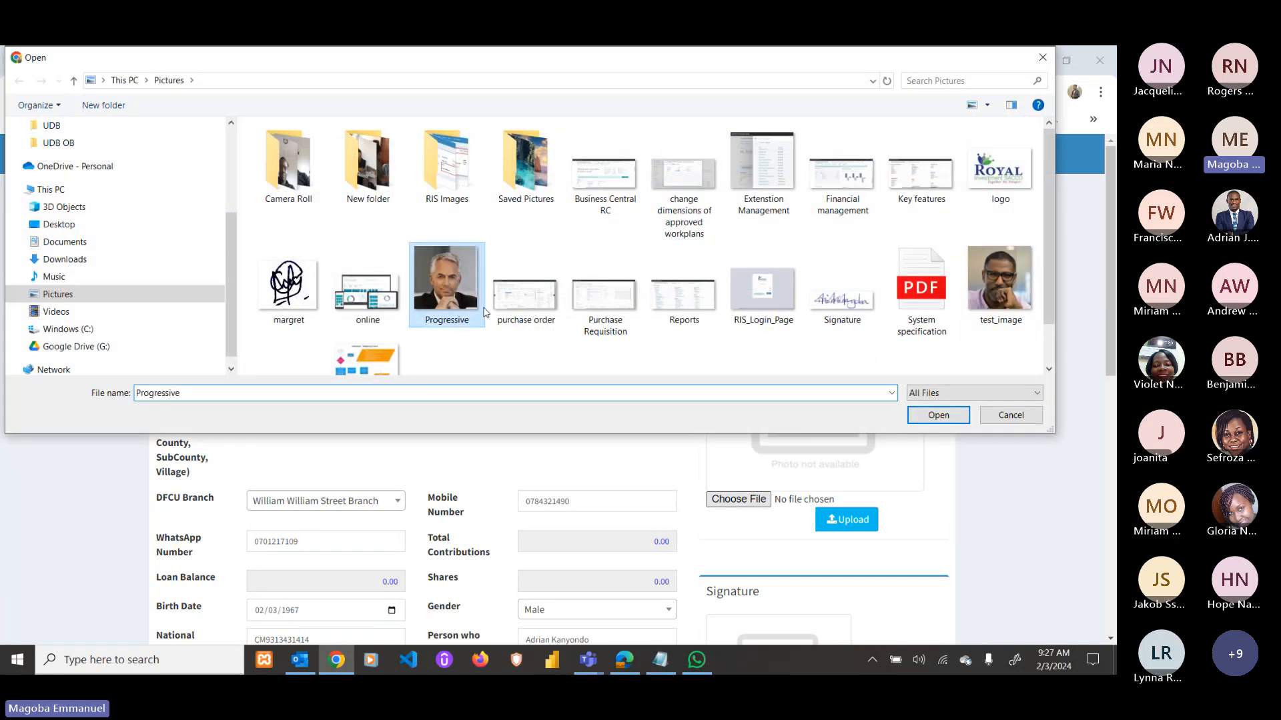
{"action": "left_click", "coordinate": [937, 416]}
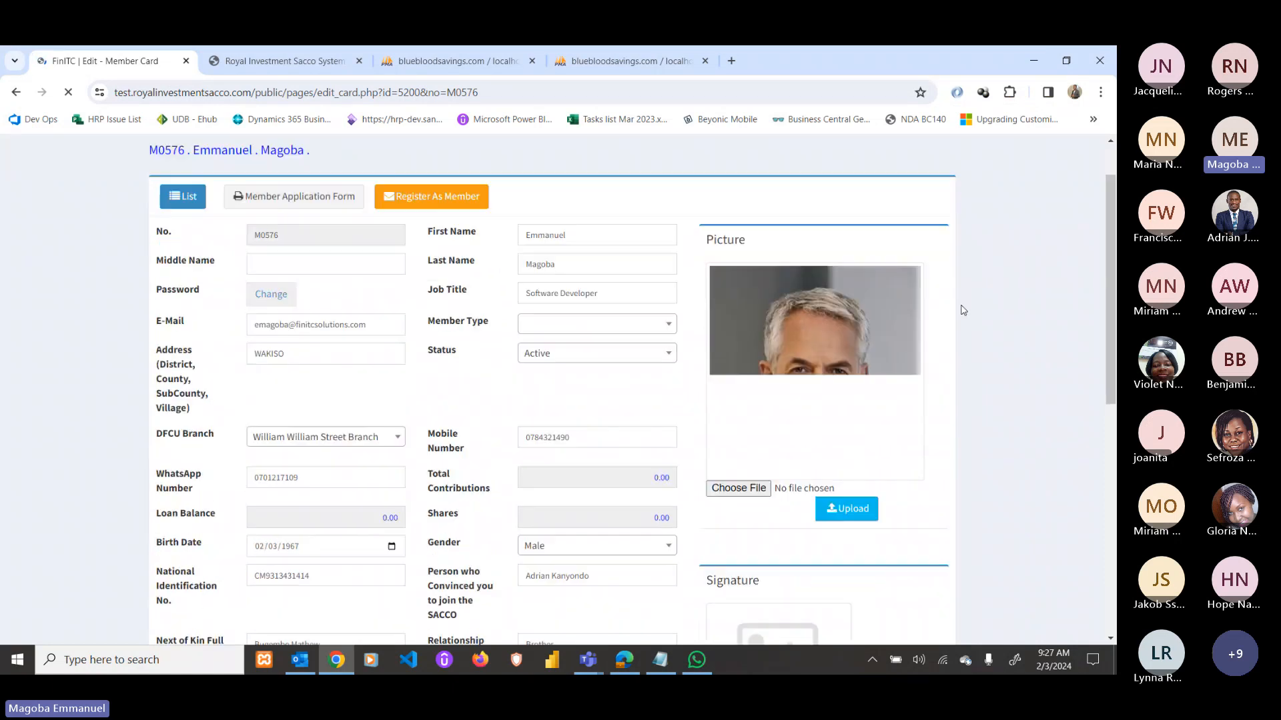
{"action": "scroll", "coordinate": [961, 308], "scroll_direction": "down", "scroll_amount": 2}
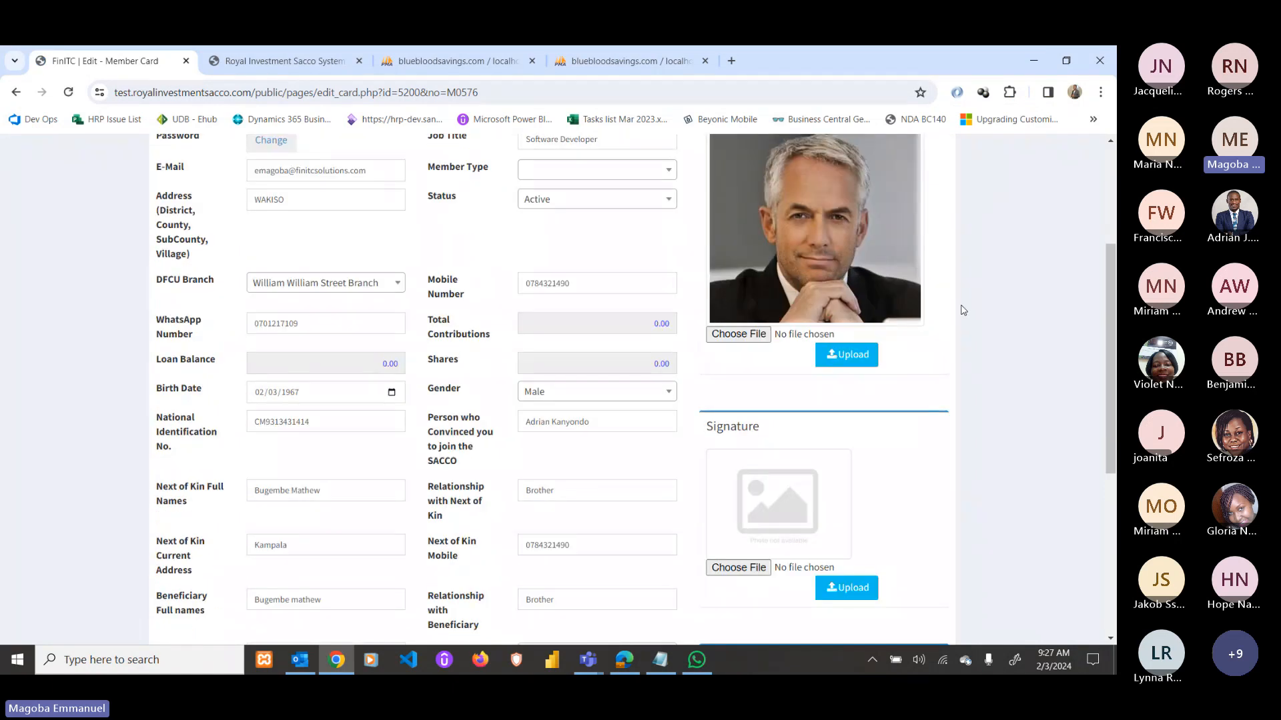
{"action": "scroll", "coordinate": [963, 310], "scroll_direction": "down", "scroll_amount": 2}
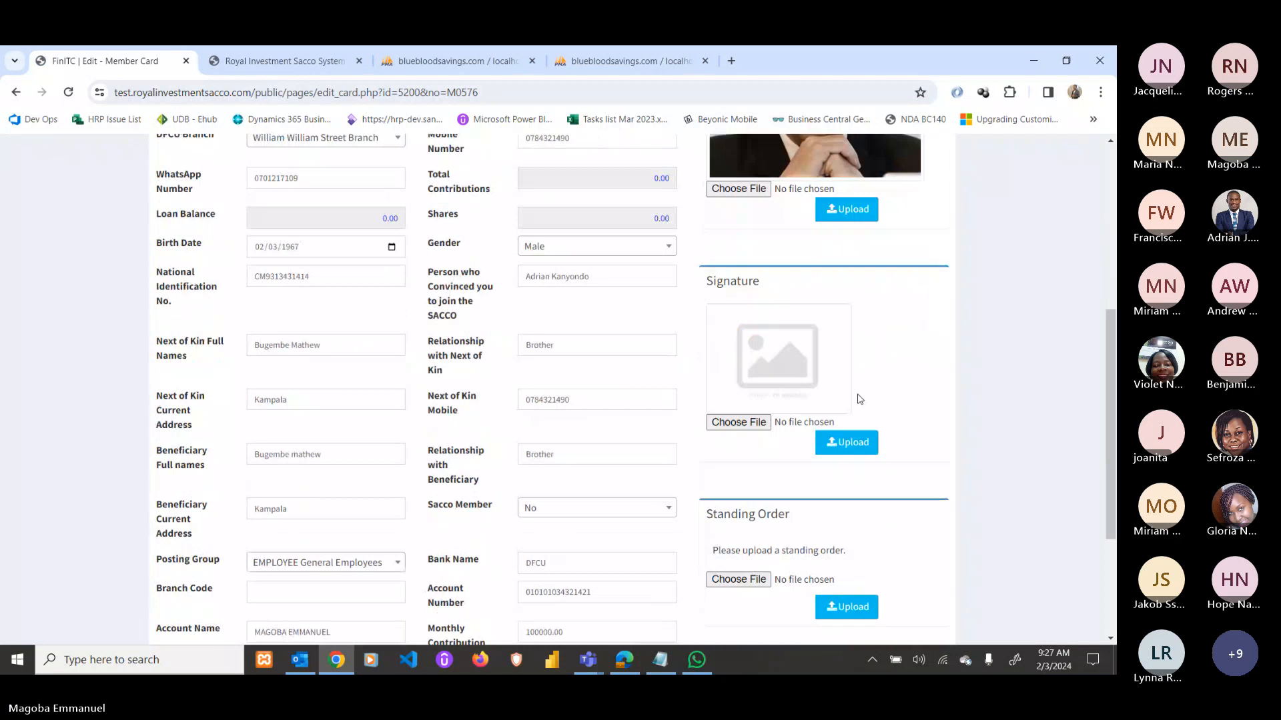
{"action": "left_click", "coordinate": [740, 423]}
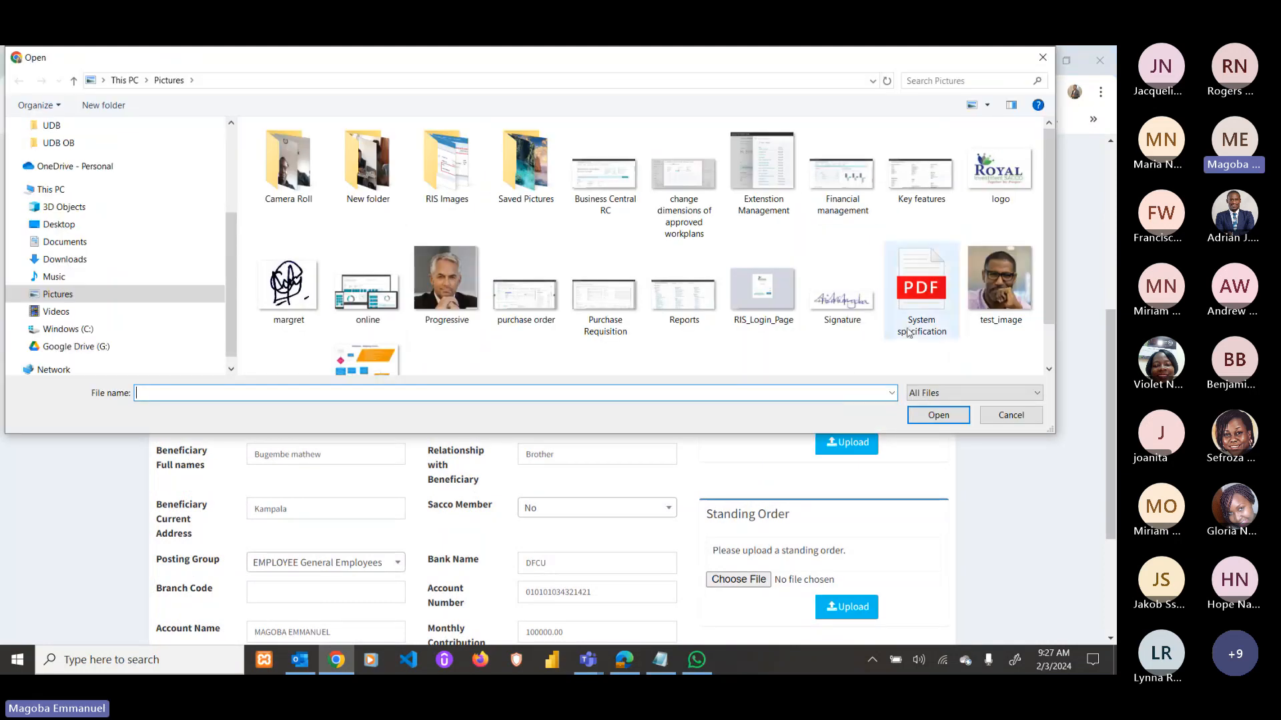
Pick Signature.png as the member's signature image.
{"action": "scroll", "coordinate": [909, 332], "scroll_direction": "down", "scroll_amount": 1}
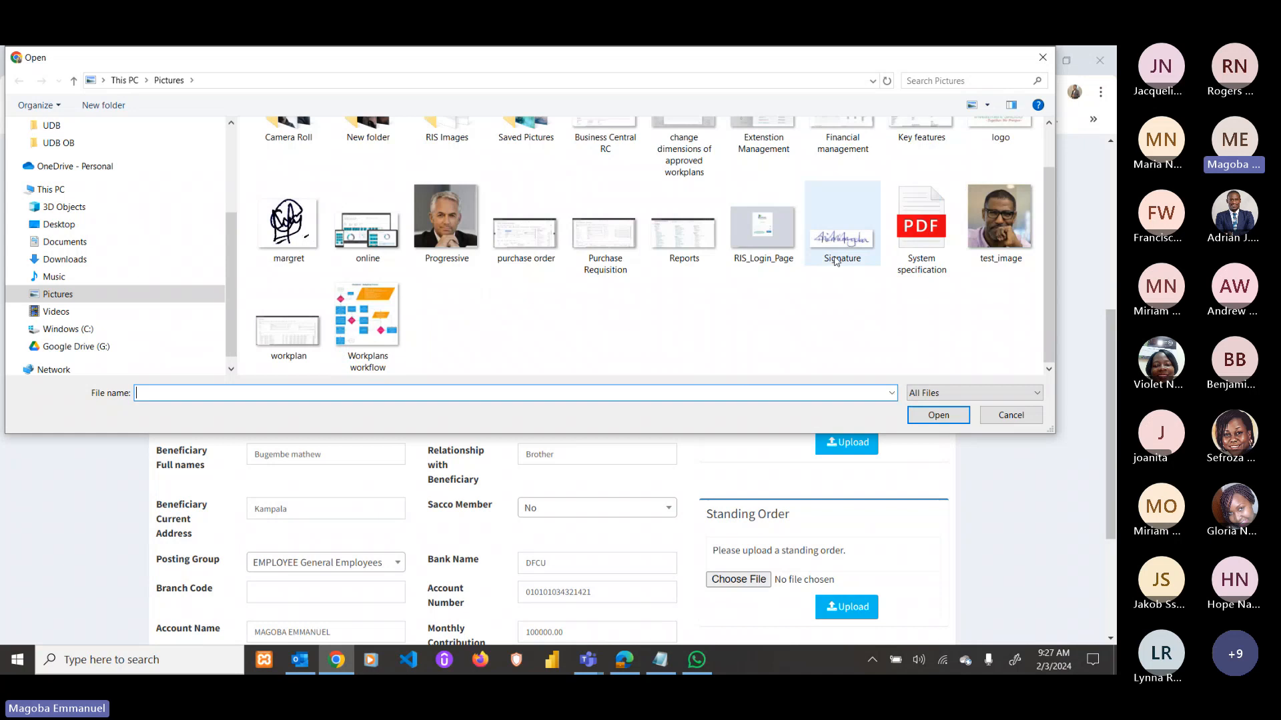
{"action": "double_click", "coordinate": [835, 261]}
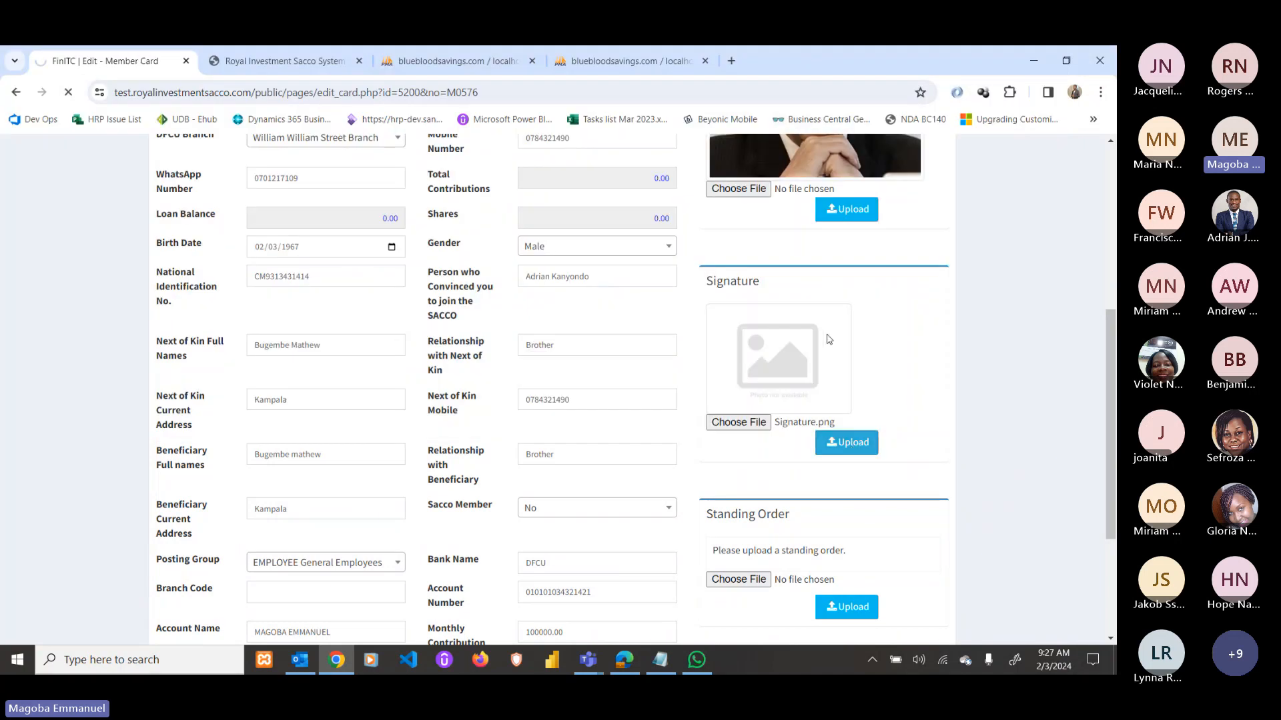
{"action": "scroll", "coordinate": [813, 362], "scroll_direction": "down", "scroll_amount": 8}
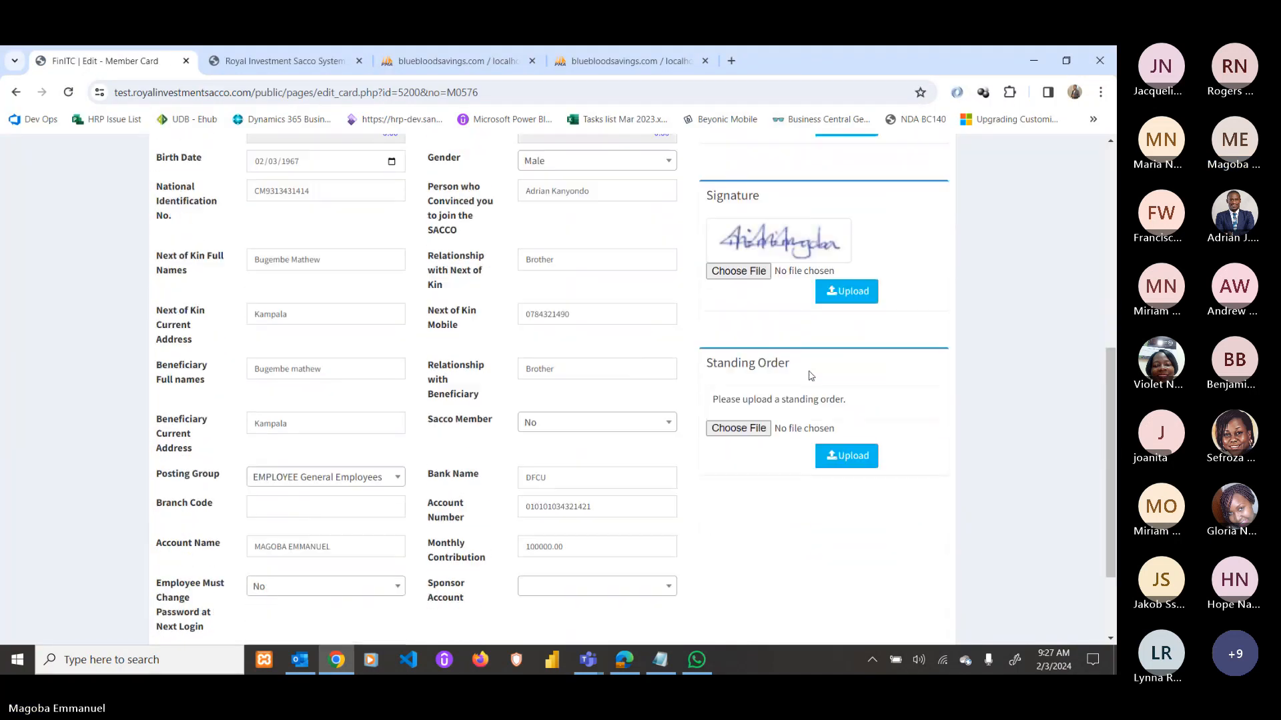
{"action": "scroll", "coordinate": [811, 375], "scroll_direction": "down", "scroll_amount": 1}
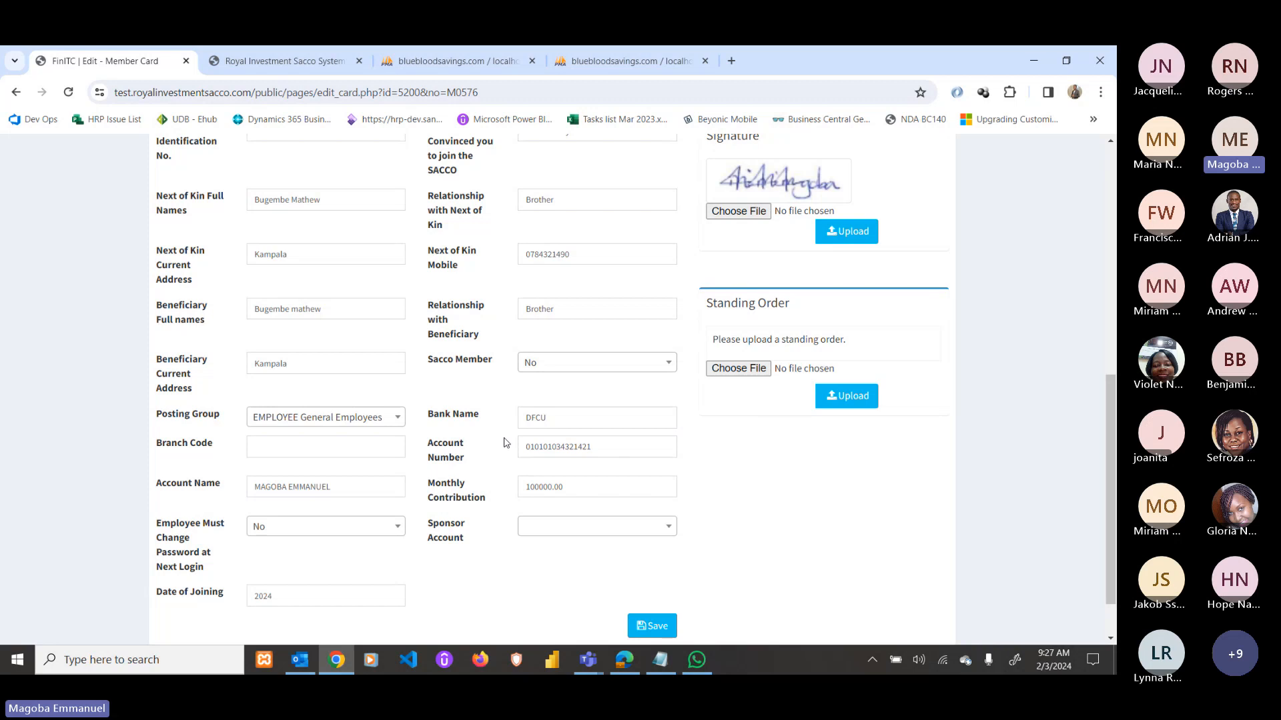
Upload System specification.pdf as the standing order and open it to view.
{"action": "left_click", "coordinate": [738, 370]}
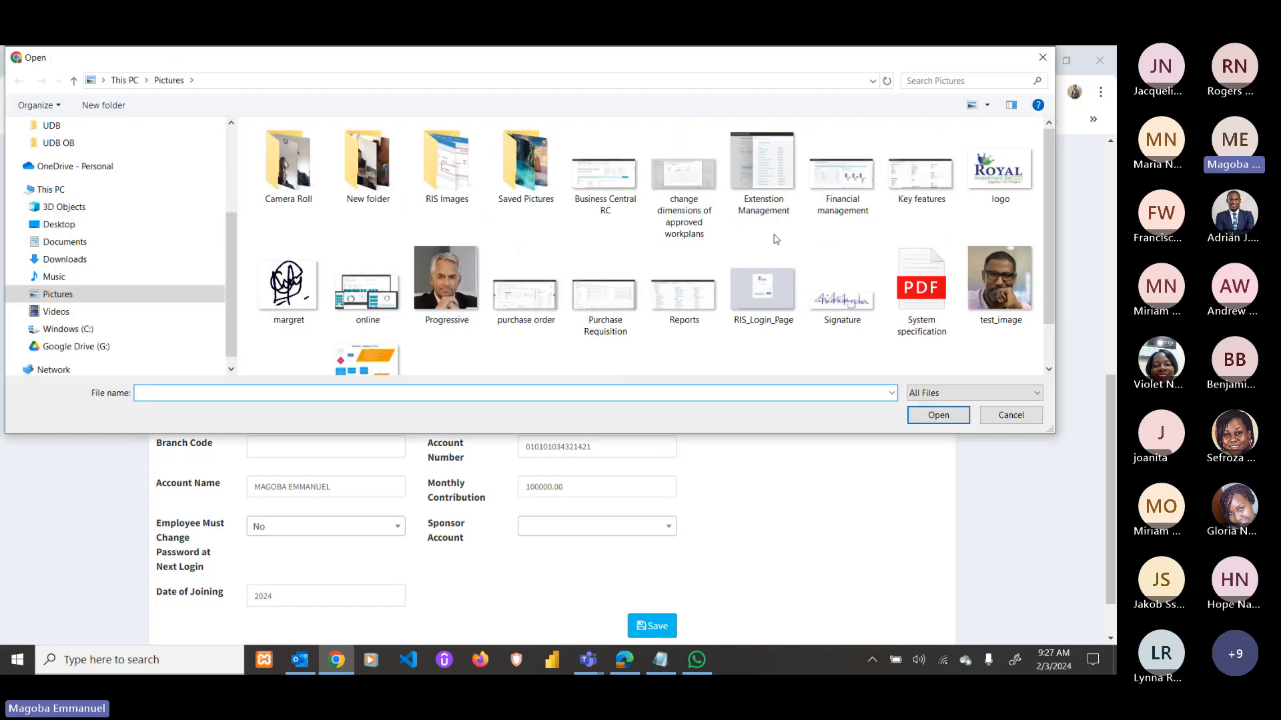
{"action": "scroll", "coordinate": [833, 286], "scroll_direction": "down", "scroll_amount": 1}
{"action": "left_click", "coordinate": [921, 226]}
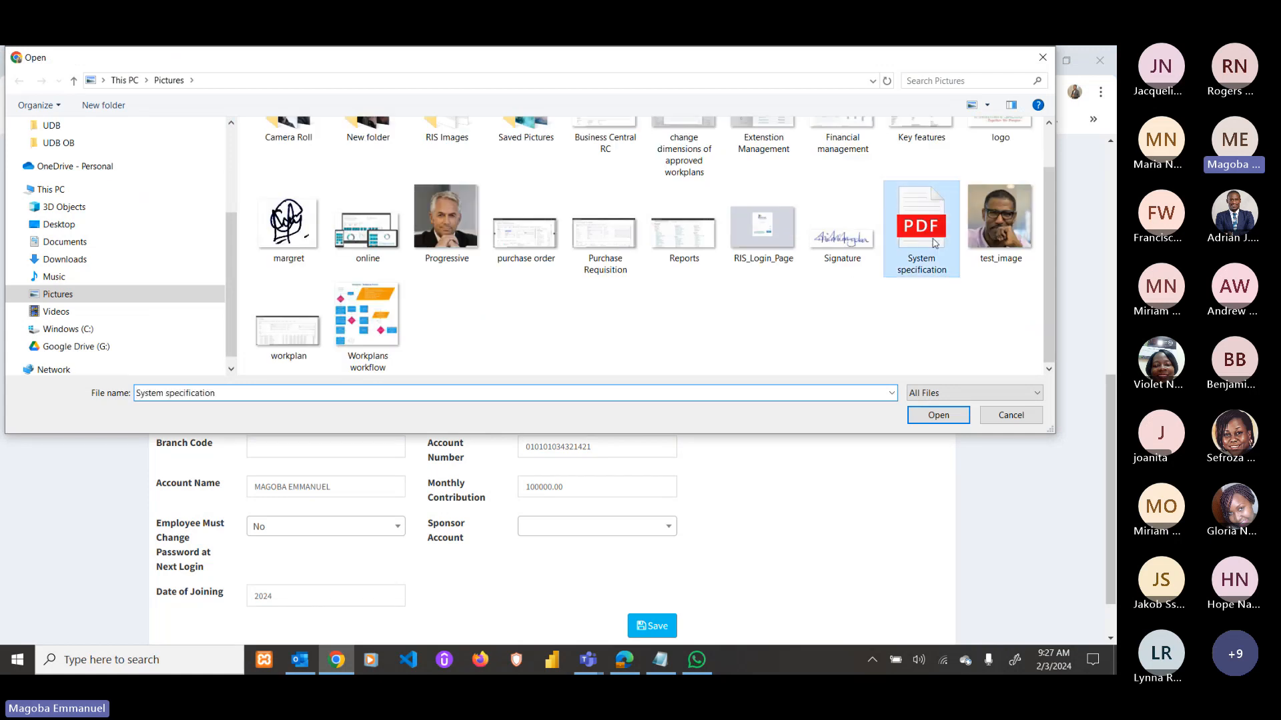
{"action": "left_click", "coordinate": [938, 416]}
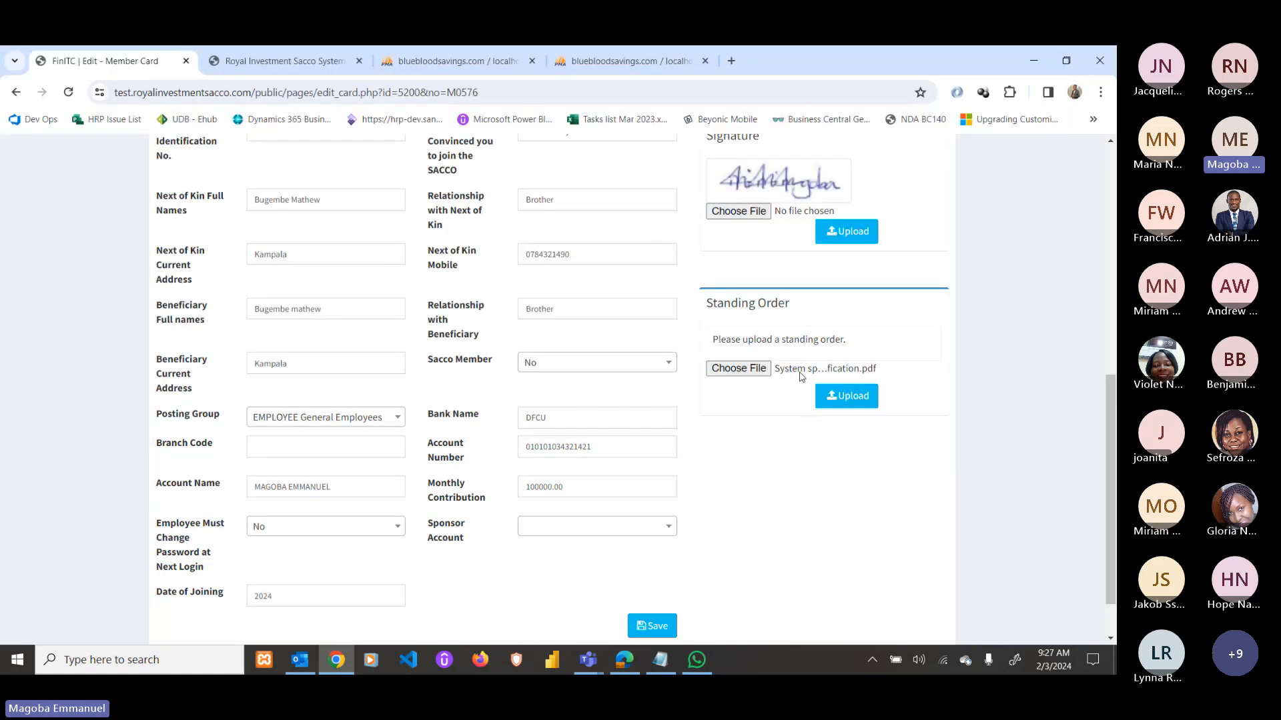
{"action": "left_click", "coordinate": [835, 398]}
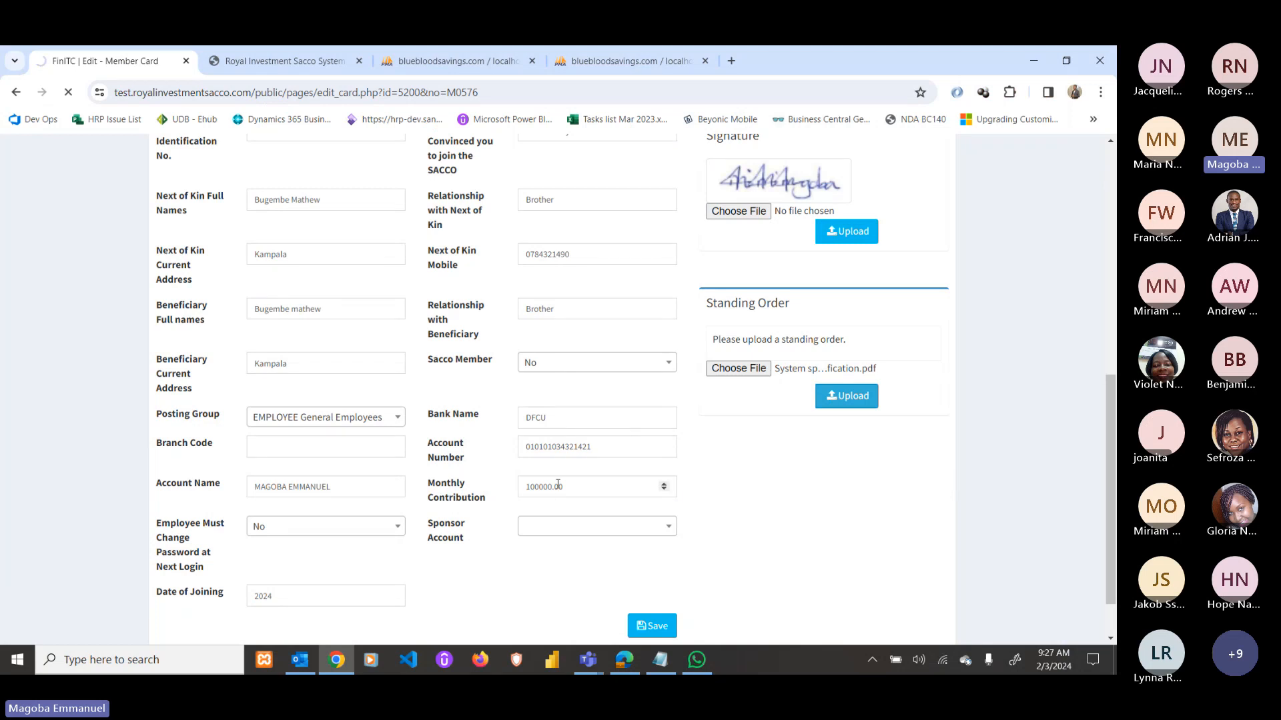
{"action": "scroll", "coordinate": [728, 306], "scroll_direction": "down", "scroll_amount": 6}
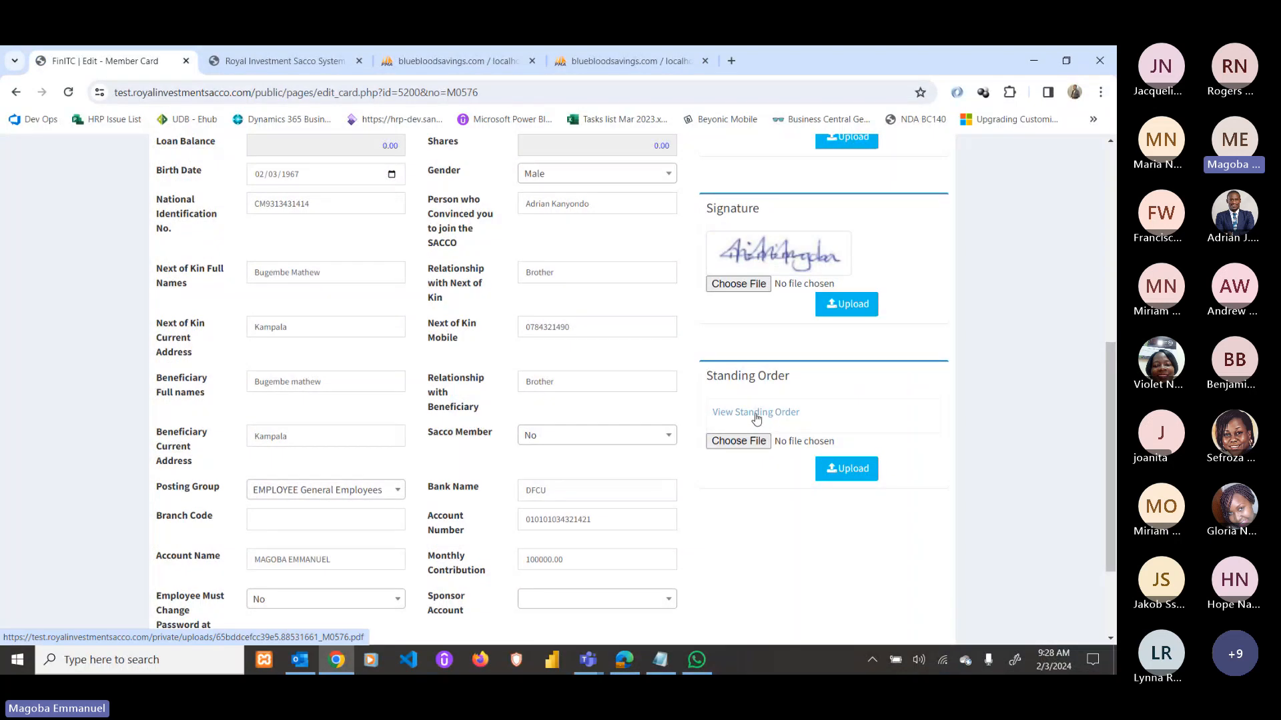
{"action": "left_click", "coordinate": [756, 414]}
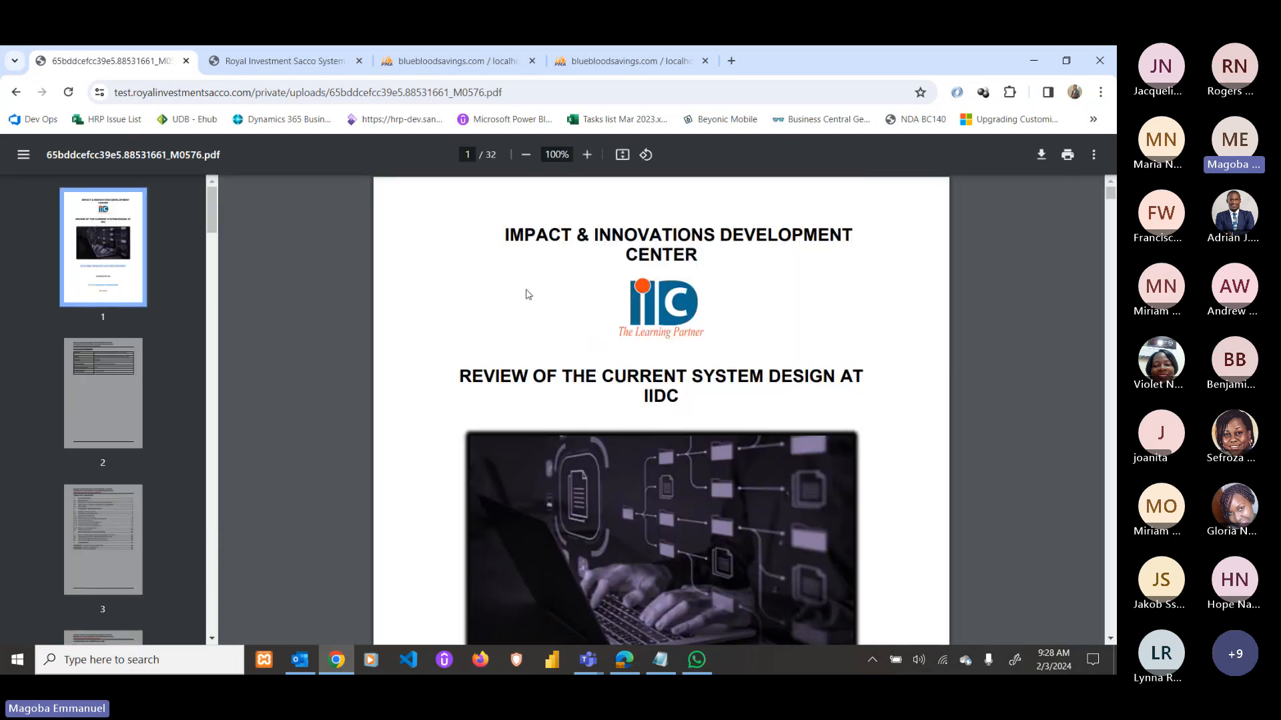
{"action": "scroll", "coordinate": [687, 318], "scroll_direction": "down", "scroll_amount": 8}
{"action": "scroll", "coordinate": [687, 319], "scroll_direction": "up", "scroll_amount": 8}
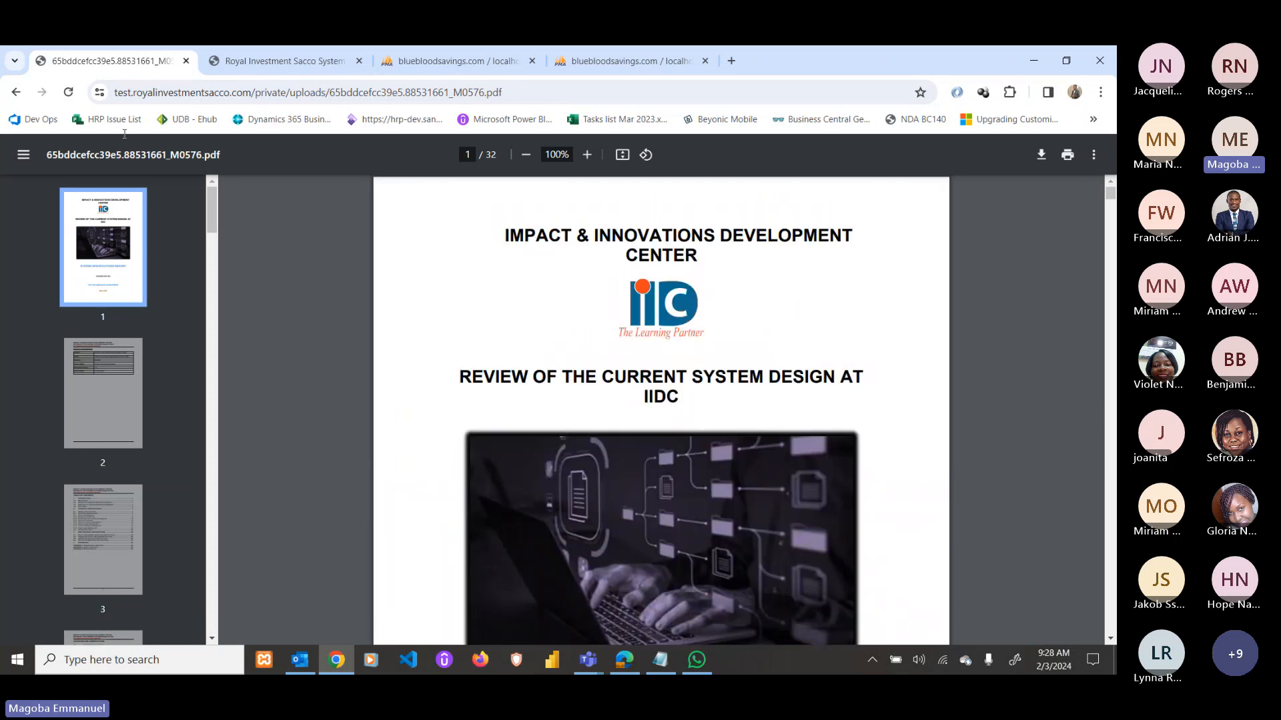
{"action": "left_click", "coordinate": [16, 93]}
{"action": "scroll", "coordinate": [620, 331], "scroll_direction": "up", "scroll_amount": 6}
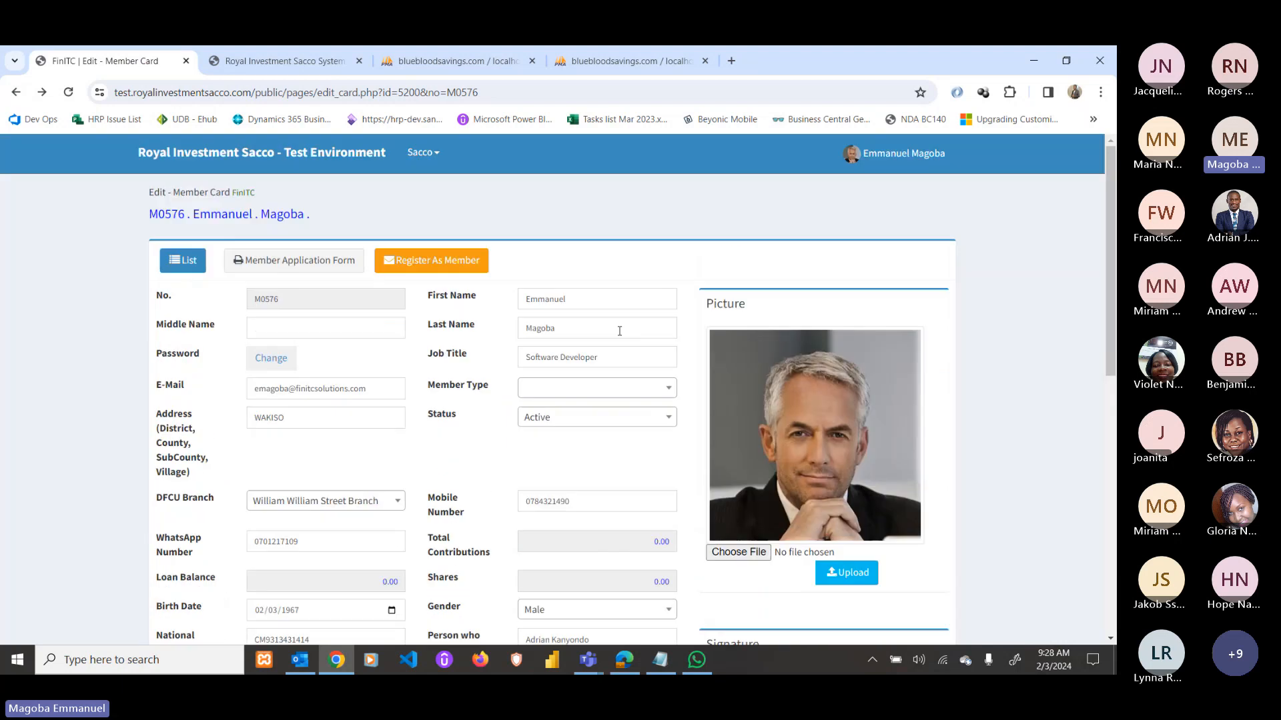
Register M0576 as a member, confirm with OK, and highlight the e-mail notification message.
{"action": "left_click", "coordinate": [449, 265]}
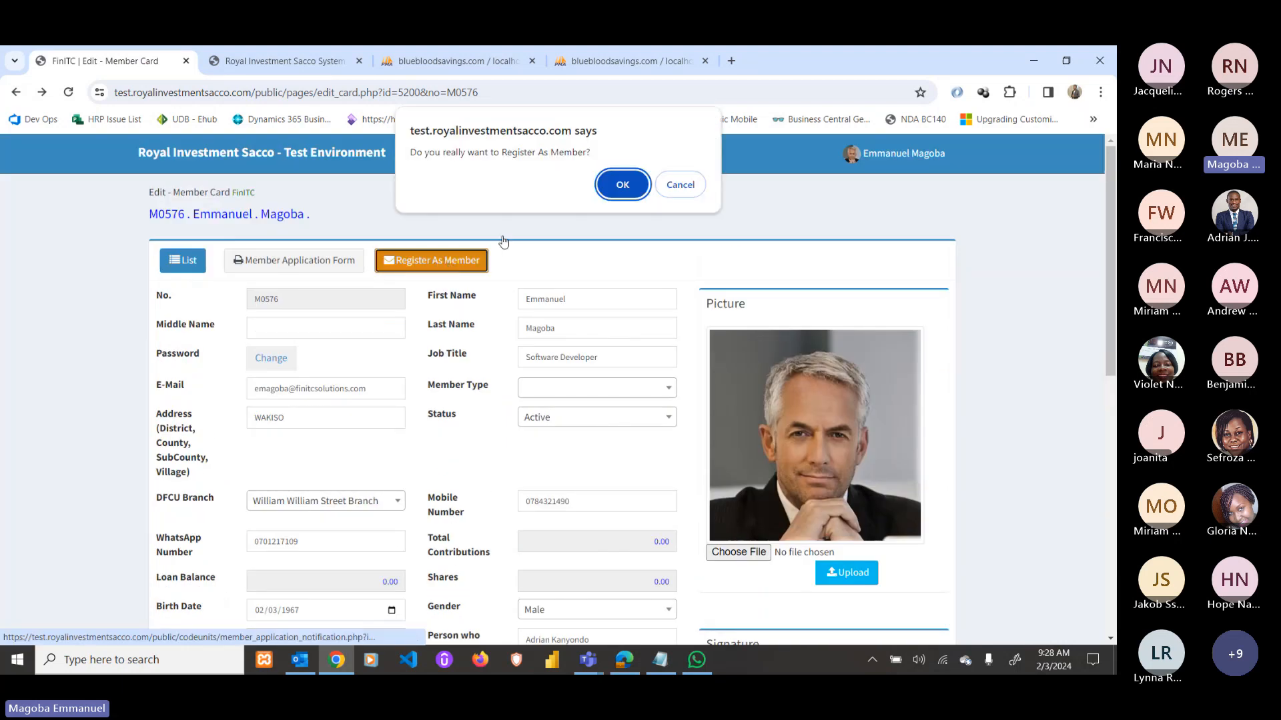
{"action": "left_click", "coordinate": [619, 185]}
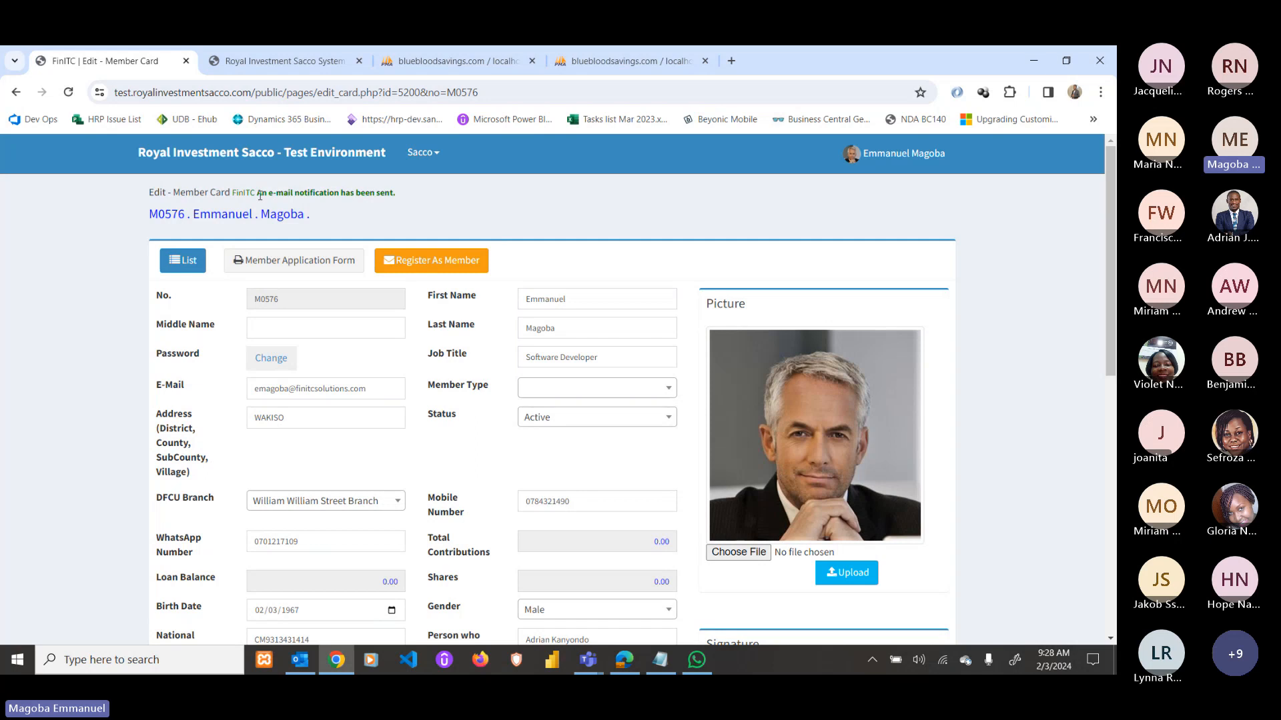
{"action": "left_click_drag", "start_coordinate": [258, 193], "coordinate": [403, 197]}
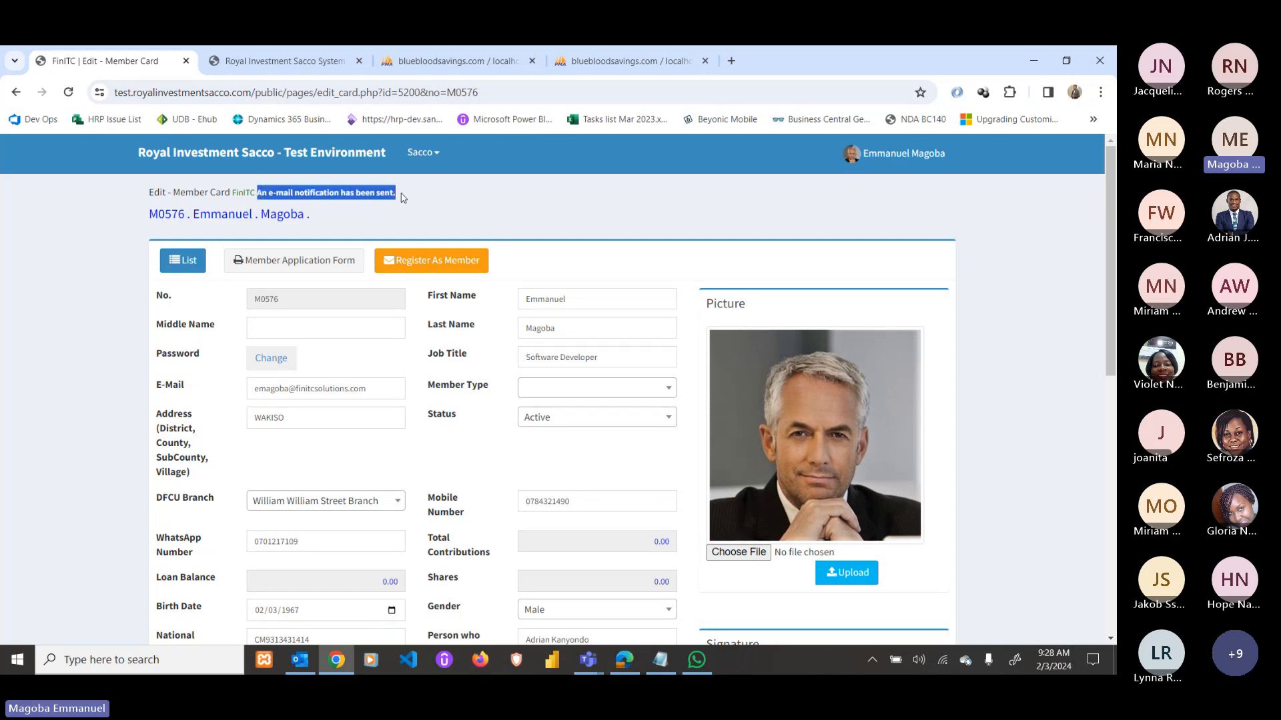
Run Send/Receive All Folders in Outlook, then minimize Outlook.
{"action": "left_click", "coordinate": [305, 662]}
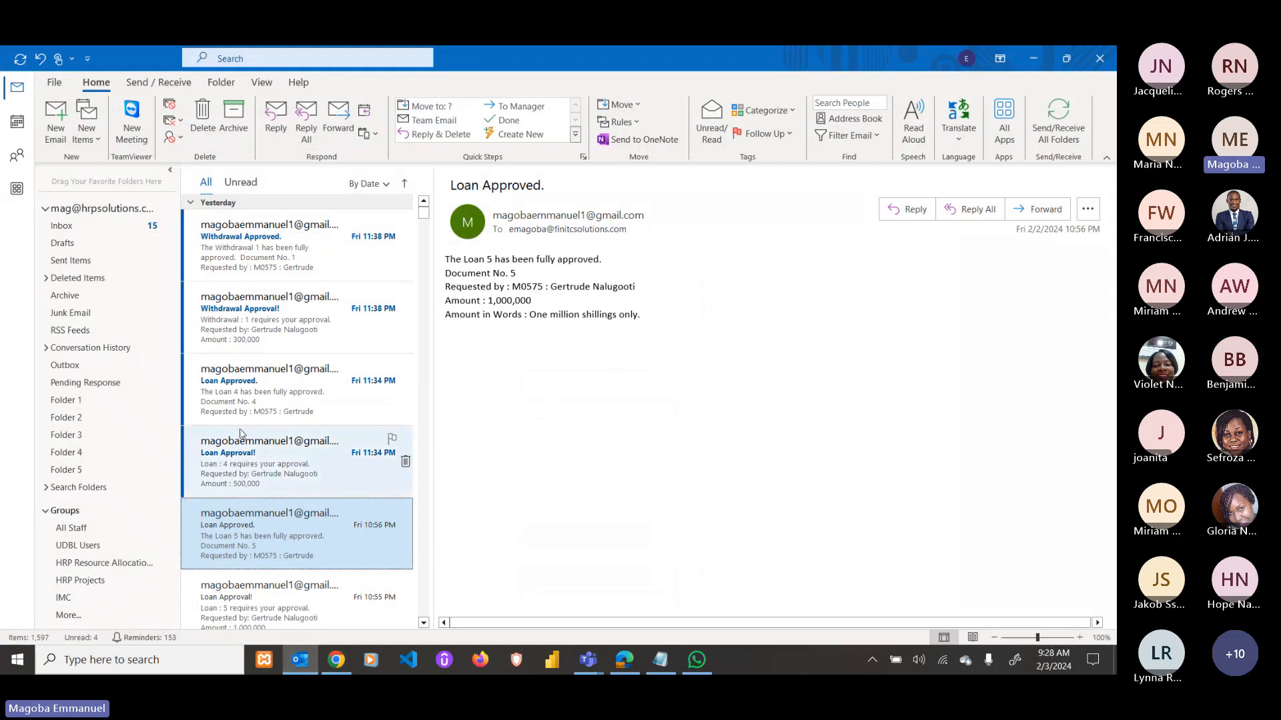
{"action": "left_click", "coordinate": [158, 82]}
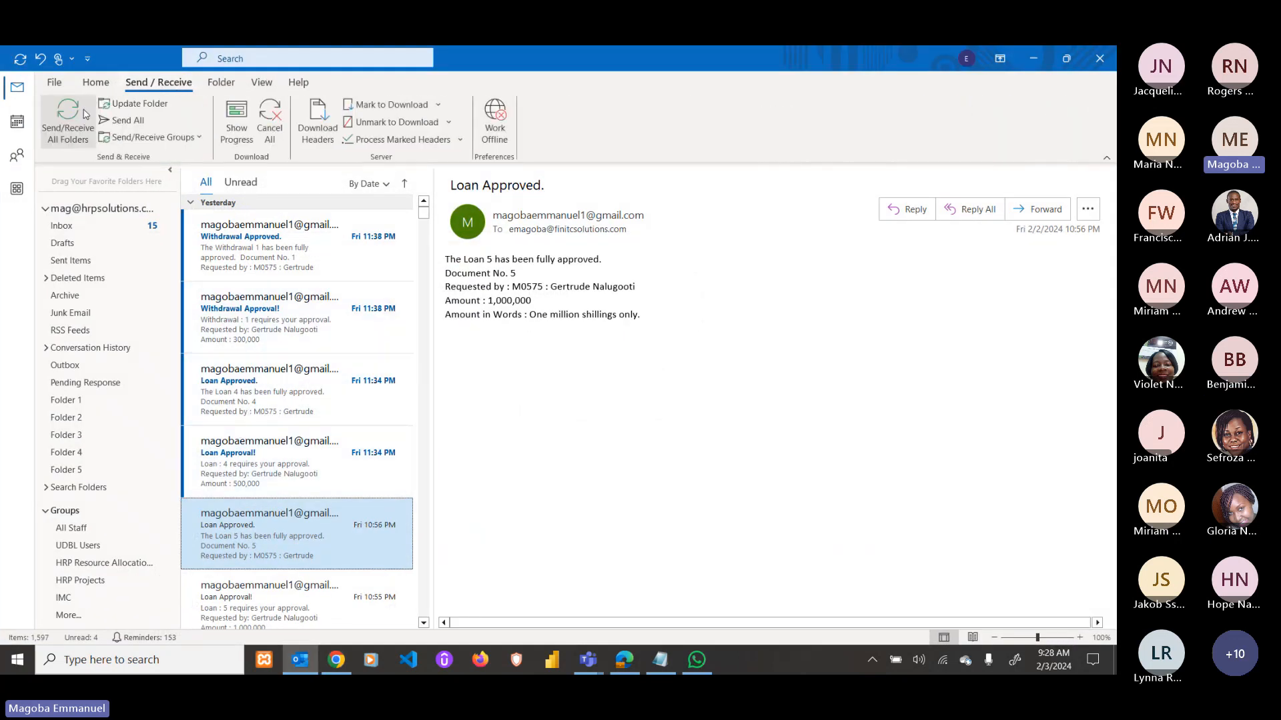
{"action": "left_click", "coordinate": [68, 120]}
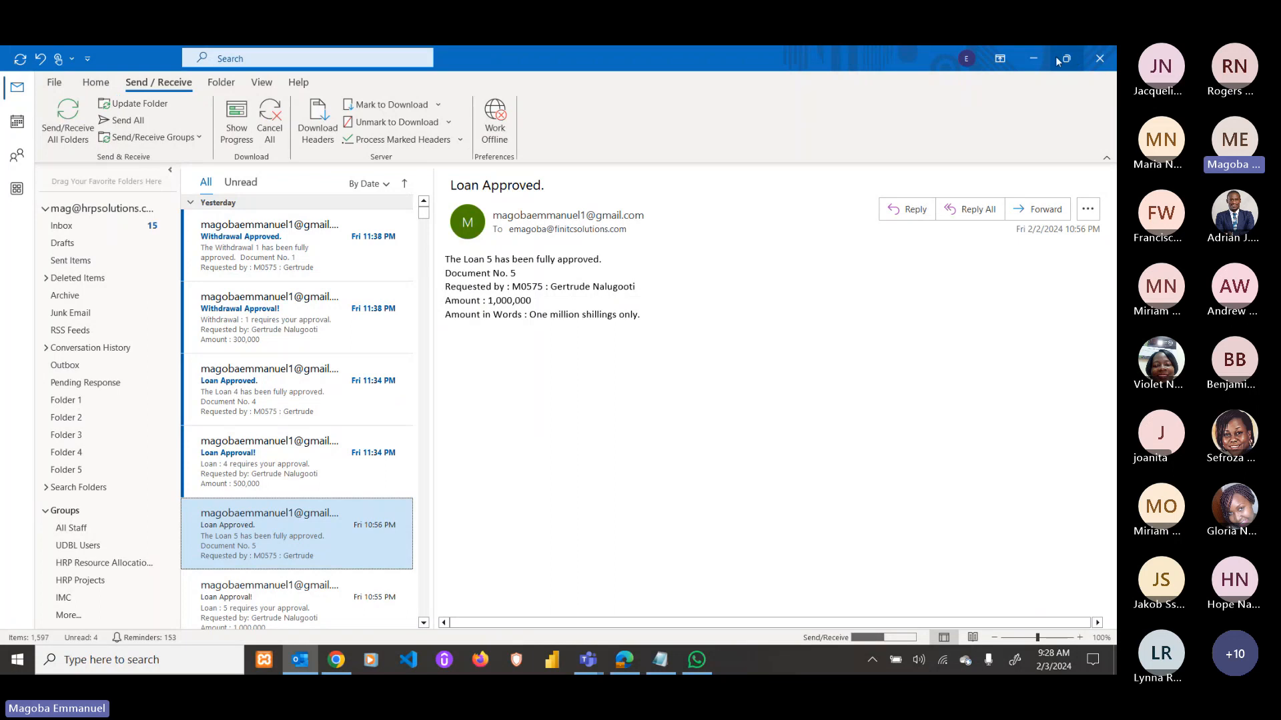
{"action": "left_click", "coordinate": [1032, 60]}
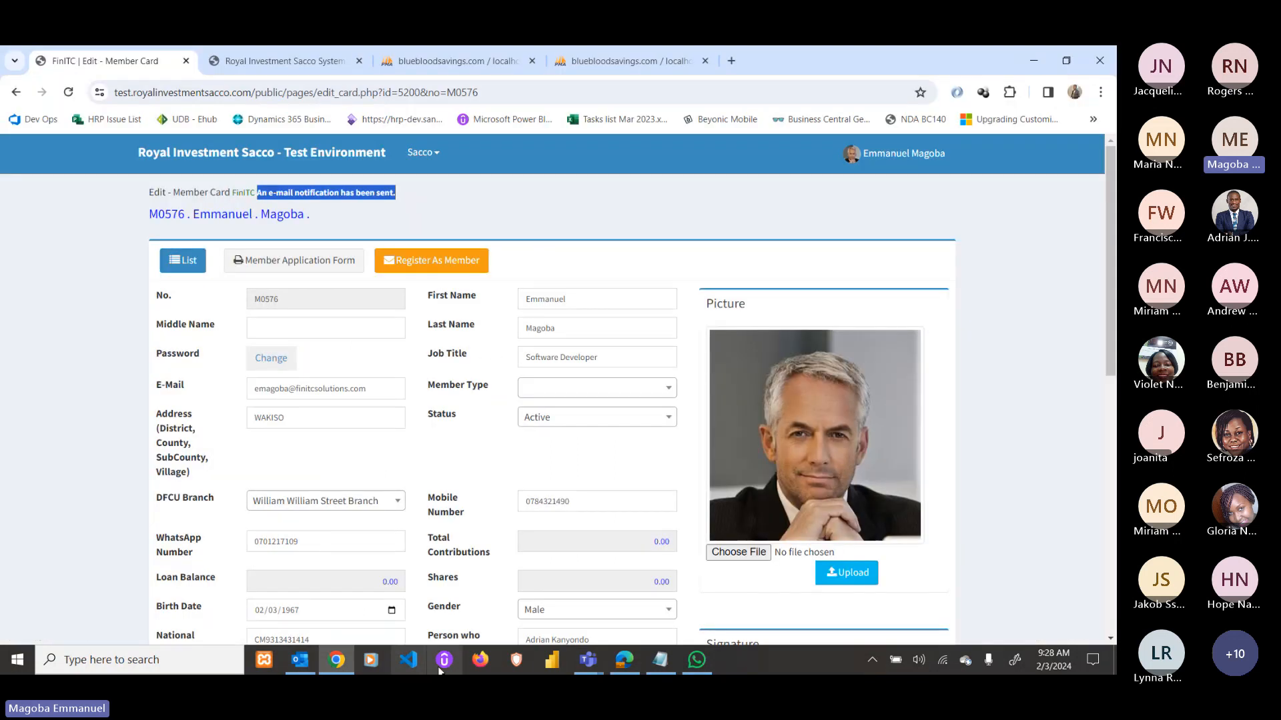
Sign in to Royal Investment SACCO as administrator using the saved username and password.
{"action": "left_click", "coordinate": [627, 663]}
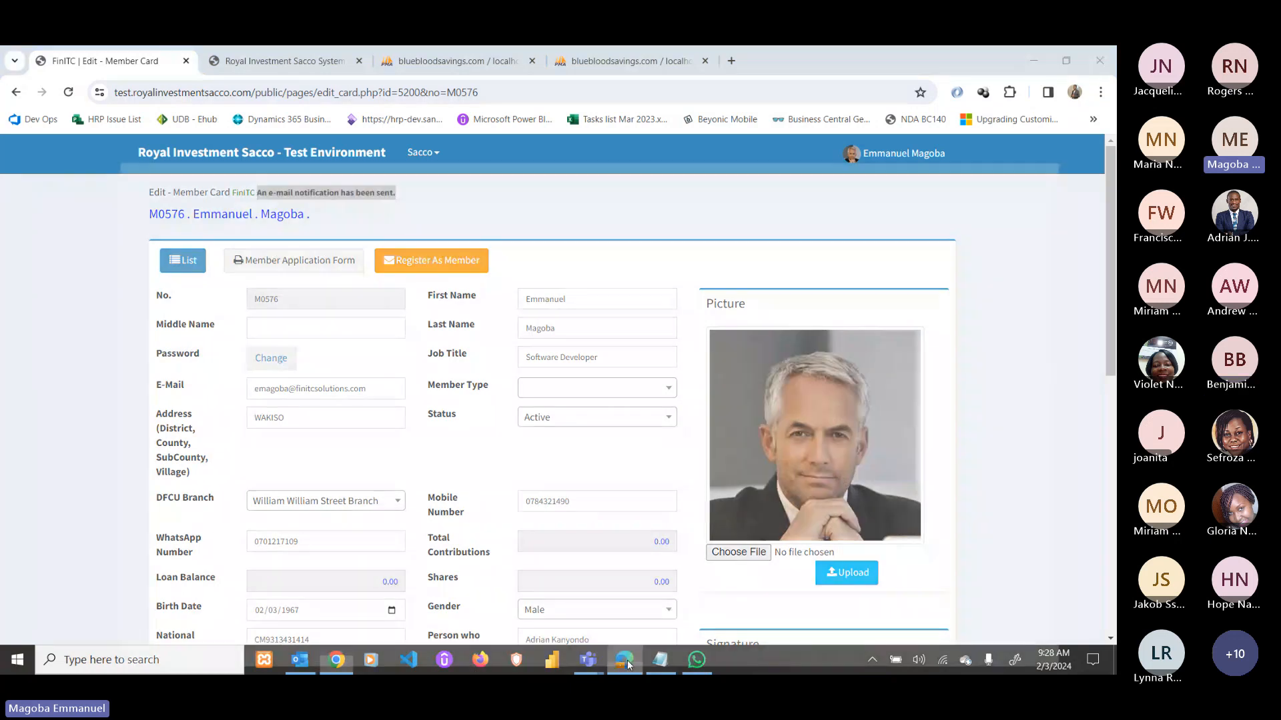
{"action": "left_click", "coordinate": [492, 363]}
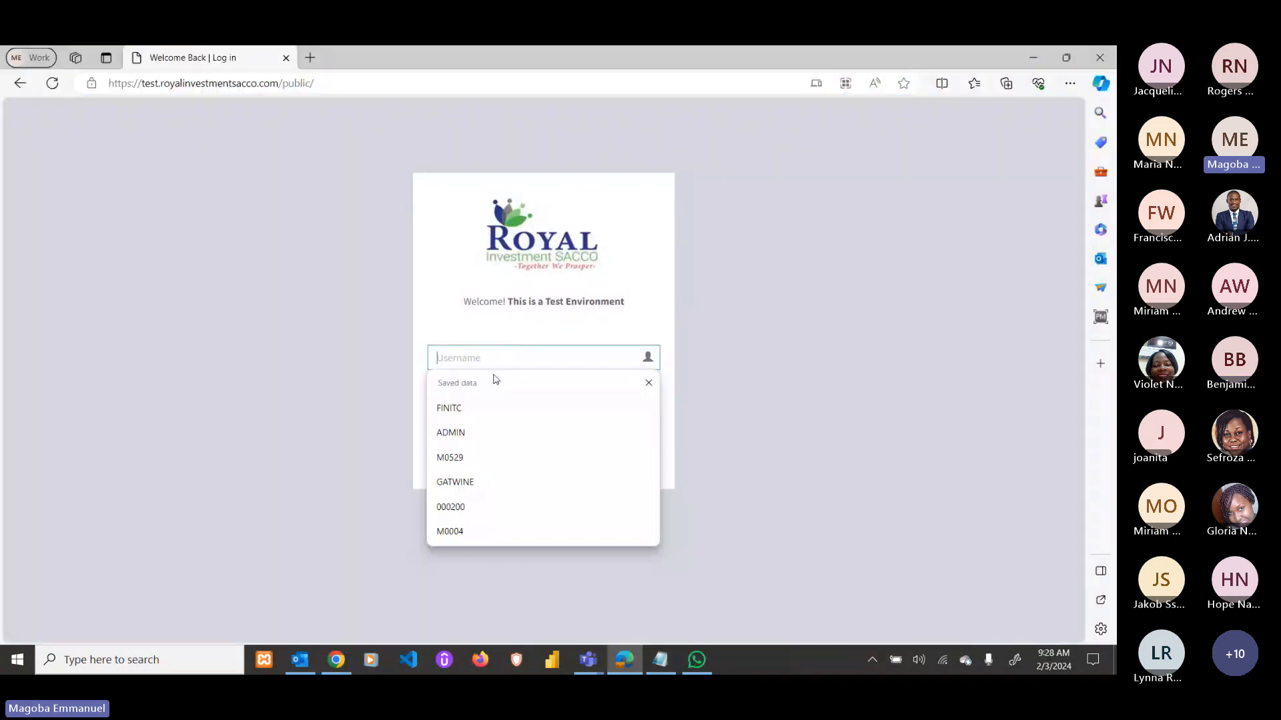
{"action": "left_click", "coordinate": [474, 431]}
{"action": "left_click", "coordinate": [475, 395]}
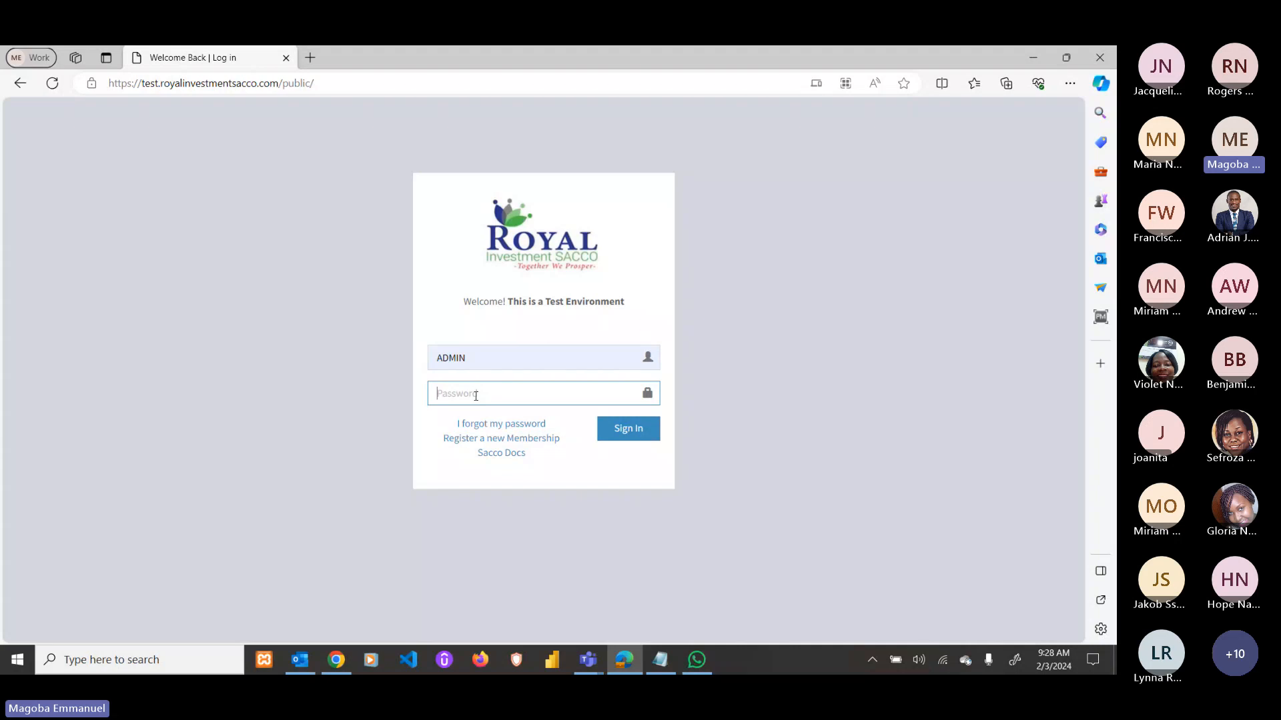
{"action": "type", "text": "•••••••••"}
{"action": "key", "text": "Return"}
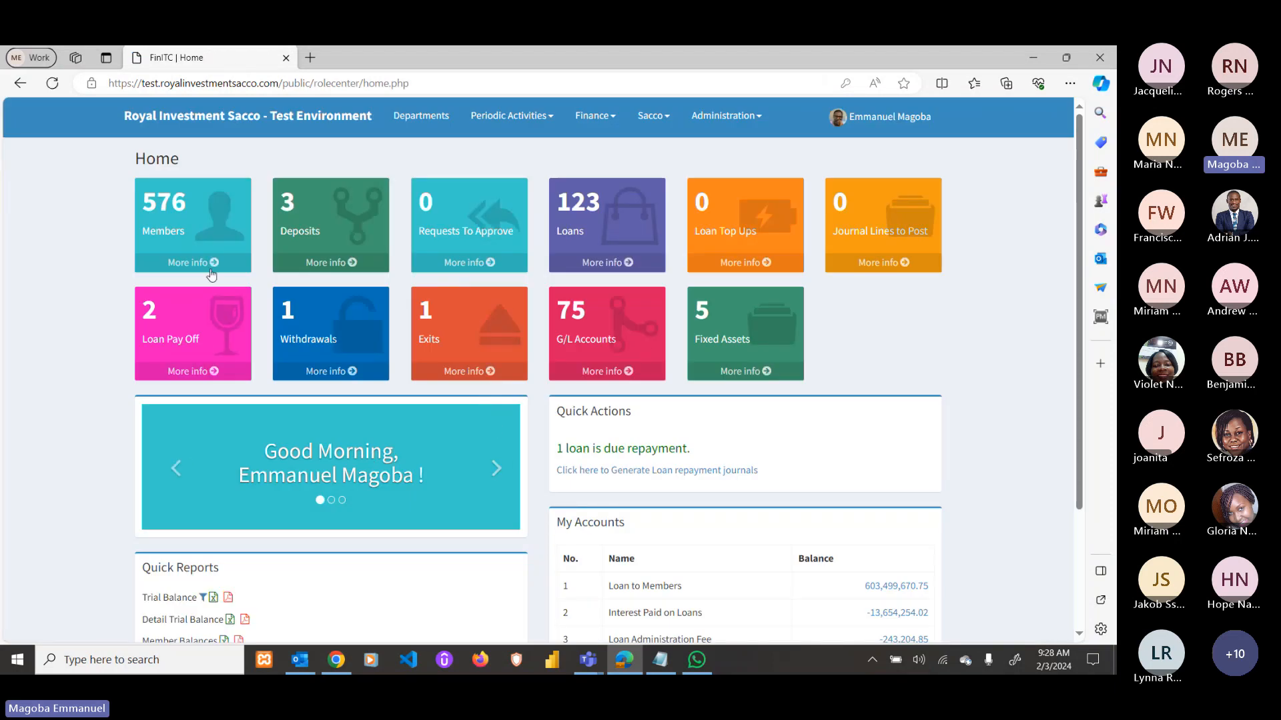
Open member M0576's card for editing from the Members list.
{"action": "left_click", "coordinate": [211, 270]}
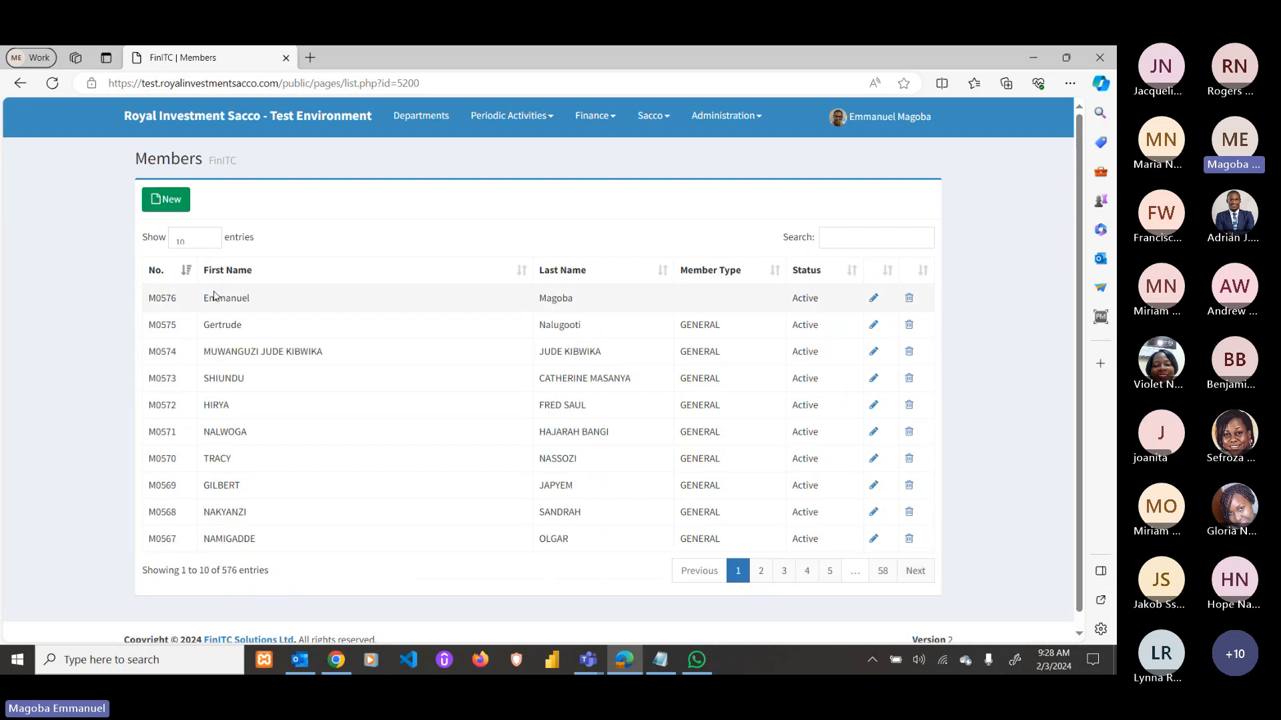
{"action": "left_click", "coordinate": [874, 298]}
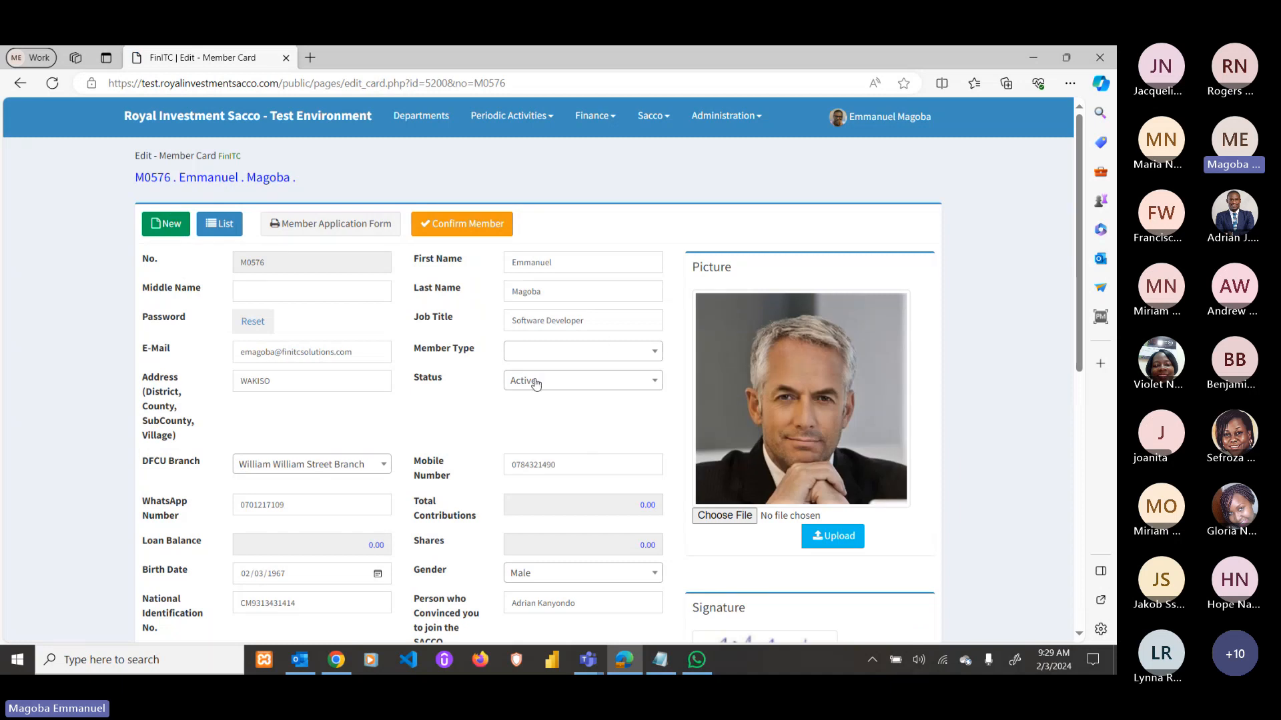
{"action": "scroll", "coordinate": [430, 356], "scroll_direction": "down", "scroll_amount": 3}
{"action": "scroll", "coordinate": [429, 355], "scroll_direction": "down", "scroll_amount": 5}
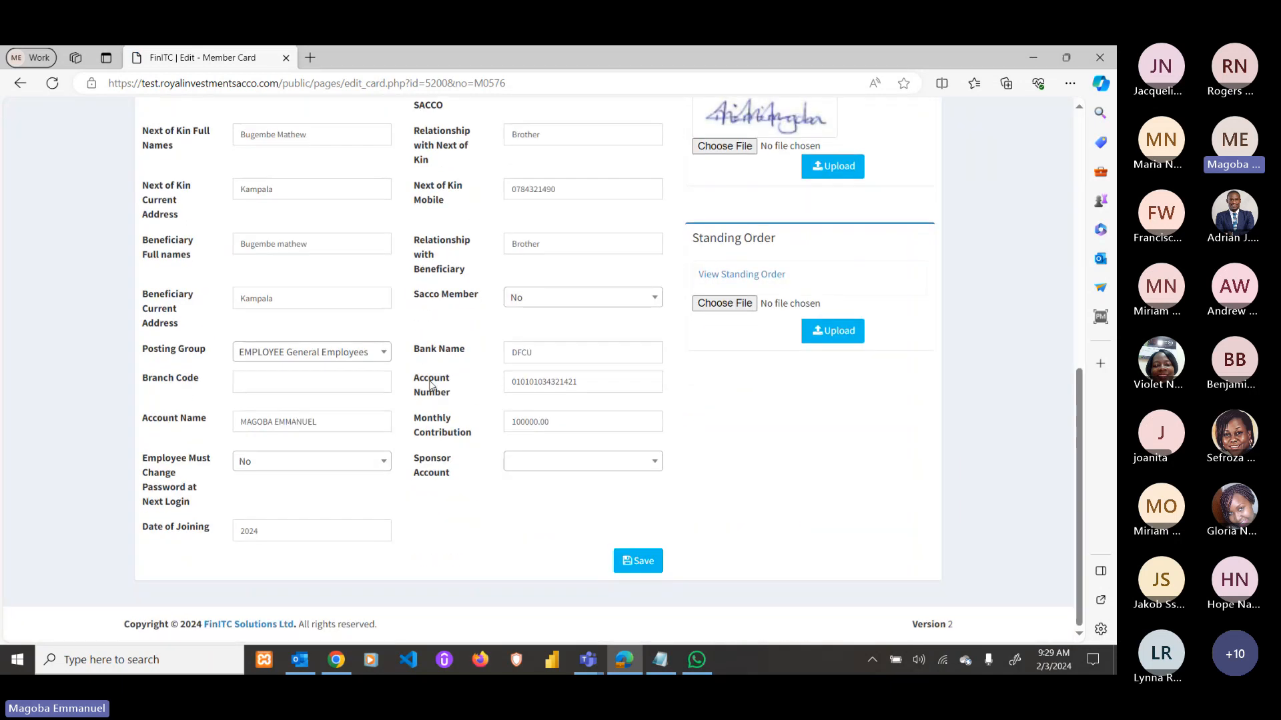
{"action": "scroll", "coordinate": [431, 374], "scroll_direction": "up", "scroll_amount": 8}
{"action": "scroll", "coordinate": [431, 384], "scroll_direction": "down", "scroll_amount": 6}
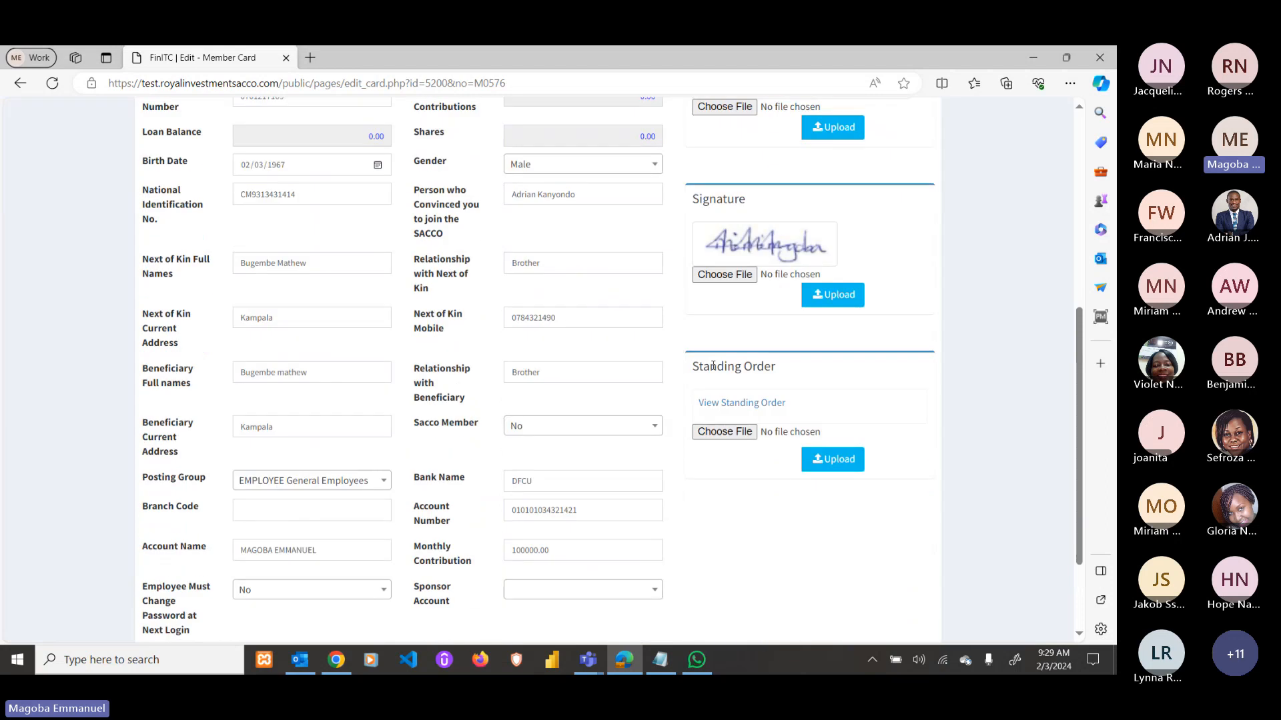
{"action": "scroll", "coordinate": [513, 366], "scroll_direction": "up", "scroll_amount": 1}
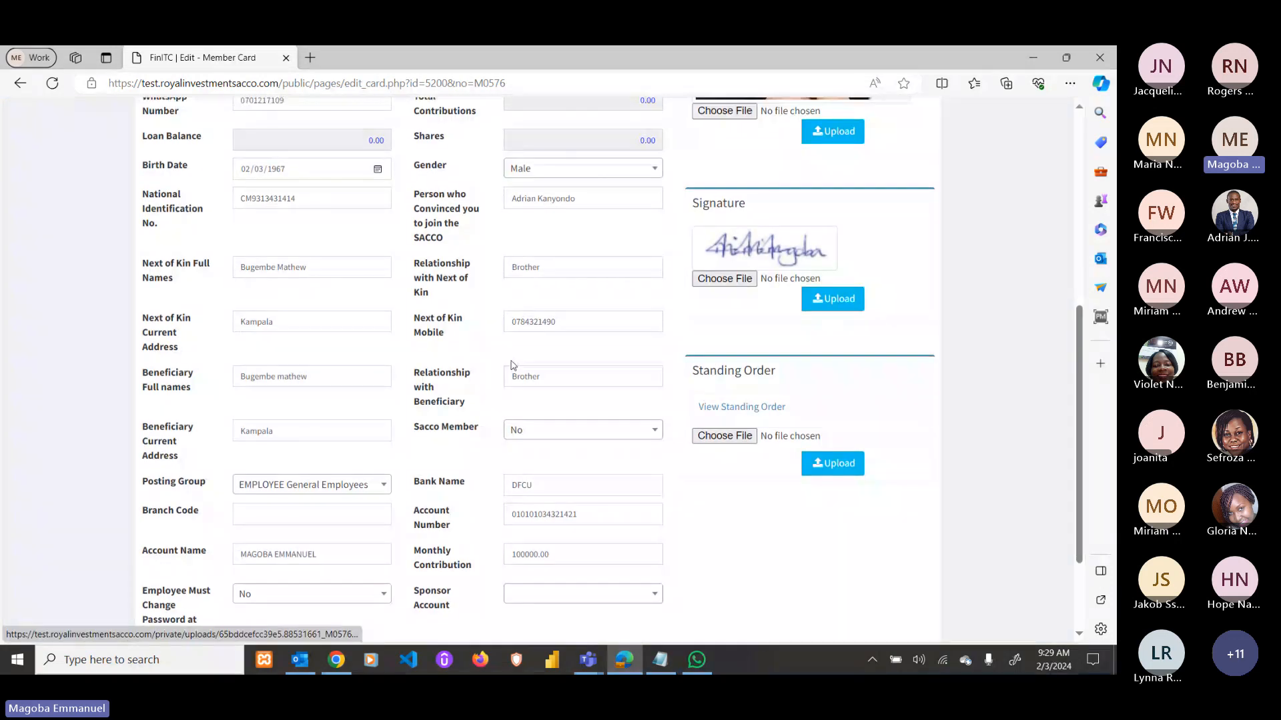
{"action": "scroll", "coordinate": [513, 365], "scroll_direction": "up", "scroll_amount": 6}
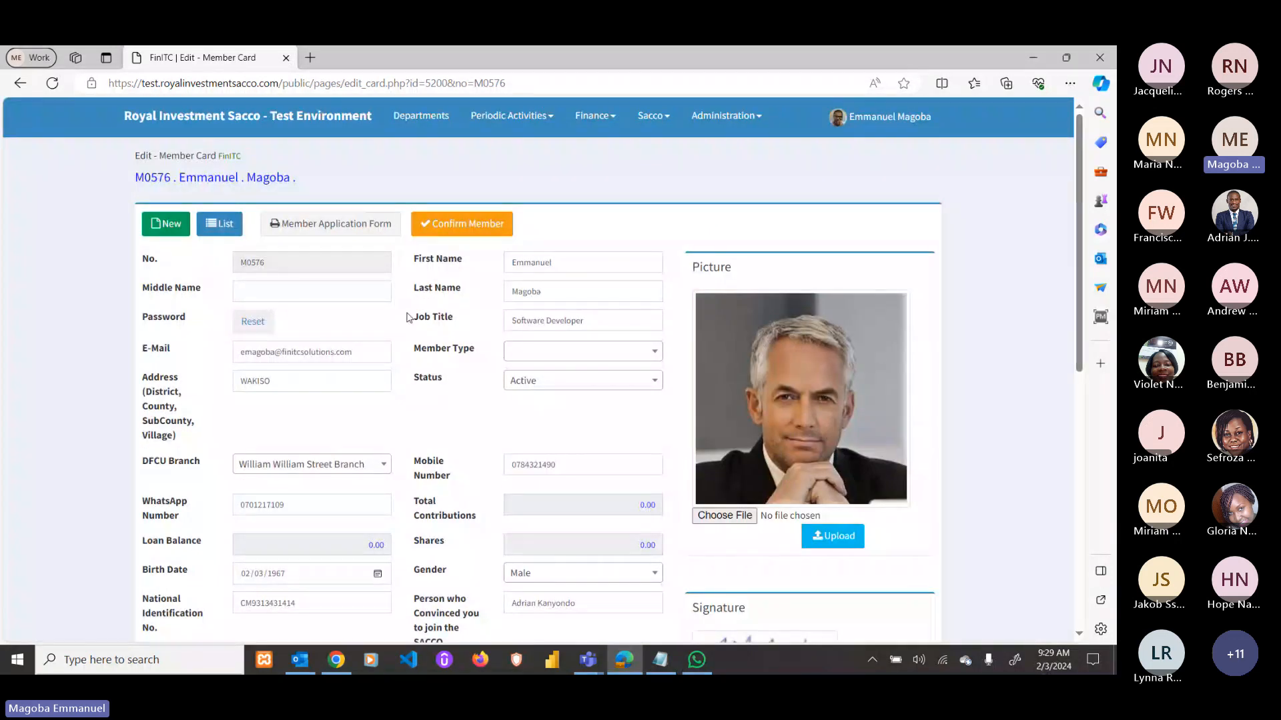
Confirm member M0576 and open the created SHARES journal line.
{"action": "left_click", "coordinate": [451, 226]}
{"action": "left_click", "coordinate": [608, 161]}
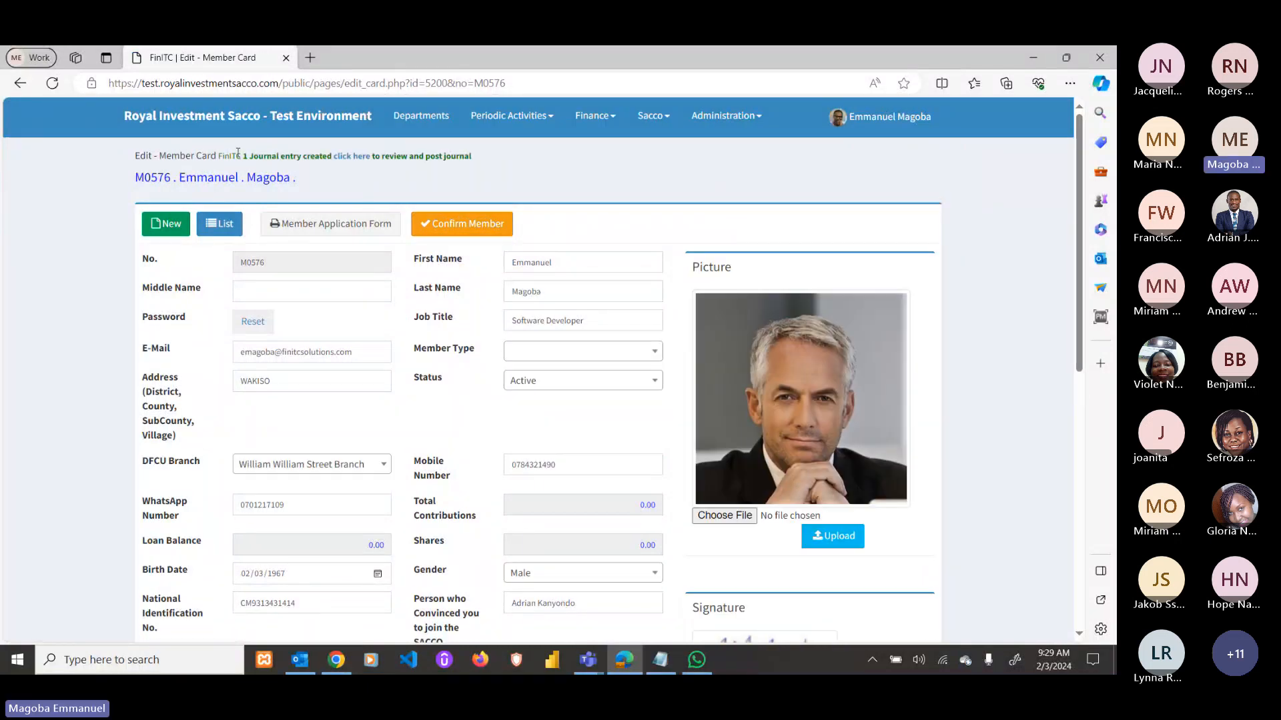
{"action": "left_click", "coordinate": [352, 156]}
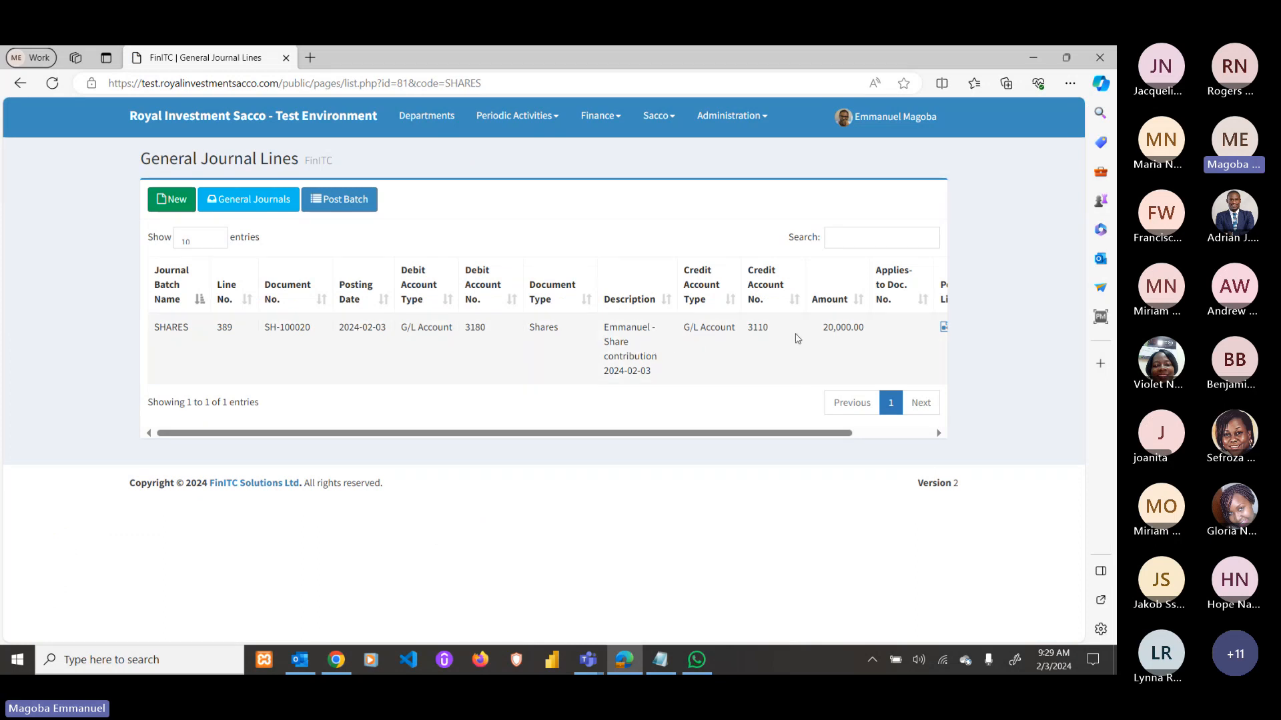
Review the 20,000.00 amount and description on the share contribution journal line.
{"action": "left_click_drag", "start_coordinate": [822, 327], "coordinate": [864, 328]}
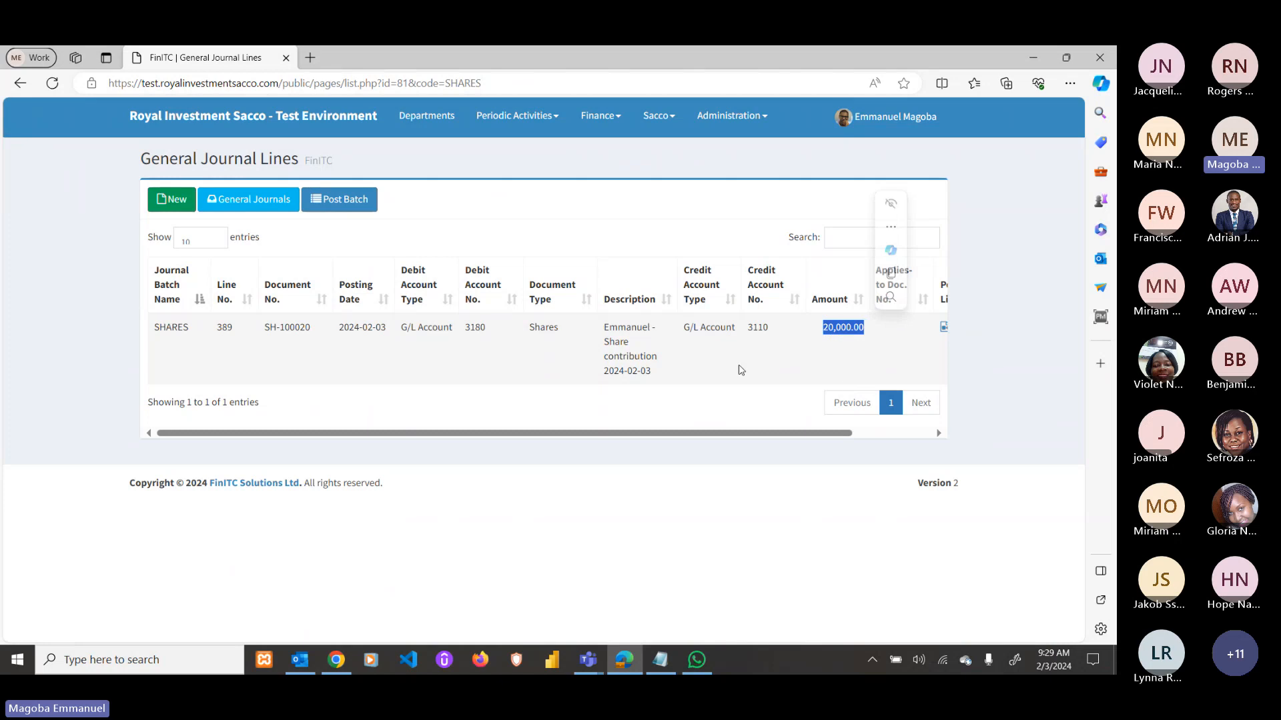
{"action": "left_click_drag", "start_coordinate": [630, 344], "coordinate": [607, 326]}
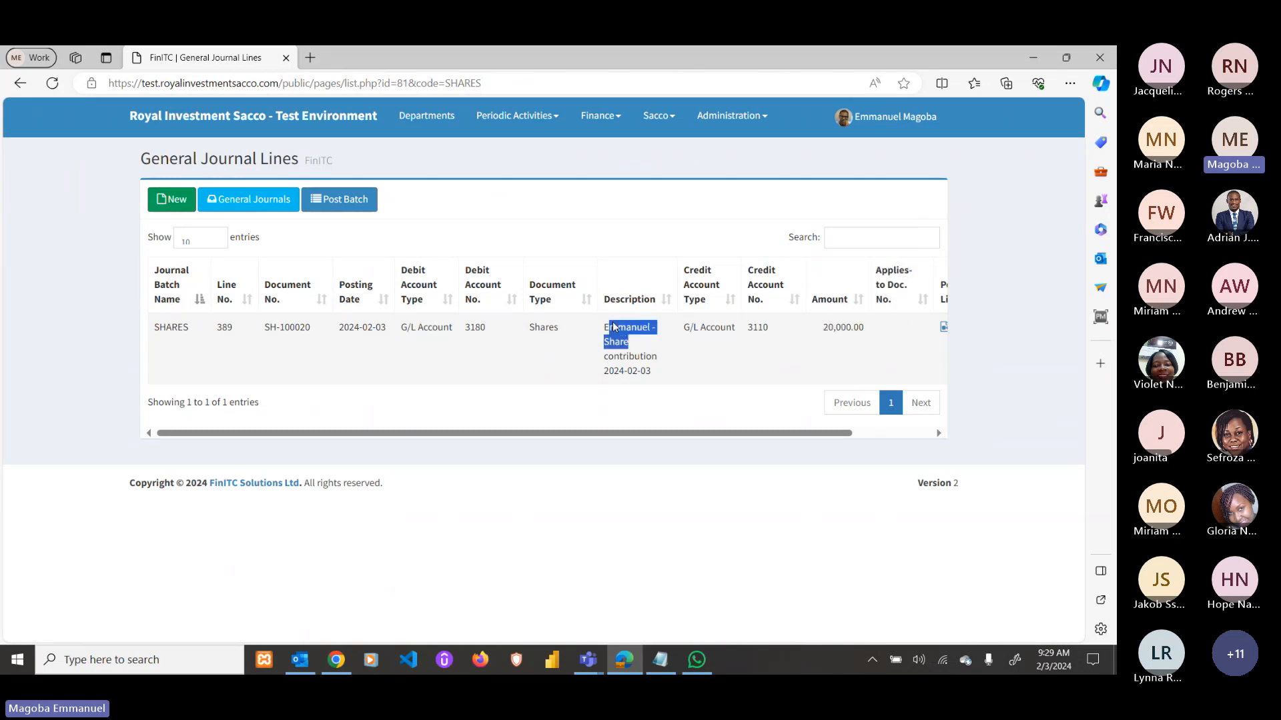
{"action": "left_click_drag", "start_coordinate": [694, 432], "coordinate": [772, 433]}
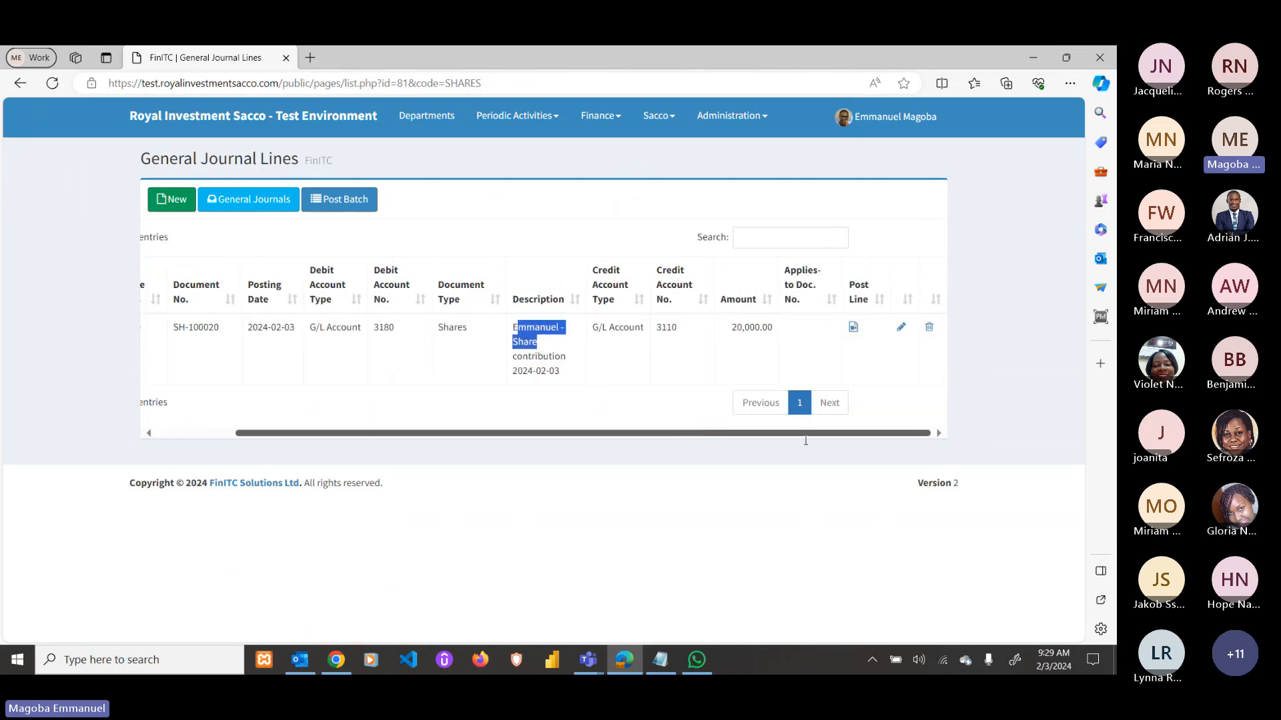
Post the journal line, then return to M0576's member card in the other window.
{"action": "left_click", "coordinate": [853, 326]}
{"action": "left_click", "coordinate": [613, 163]}
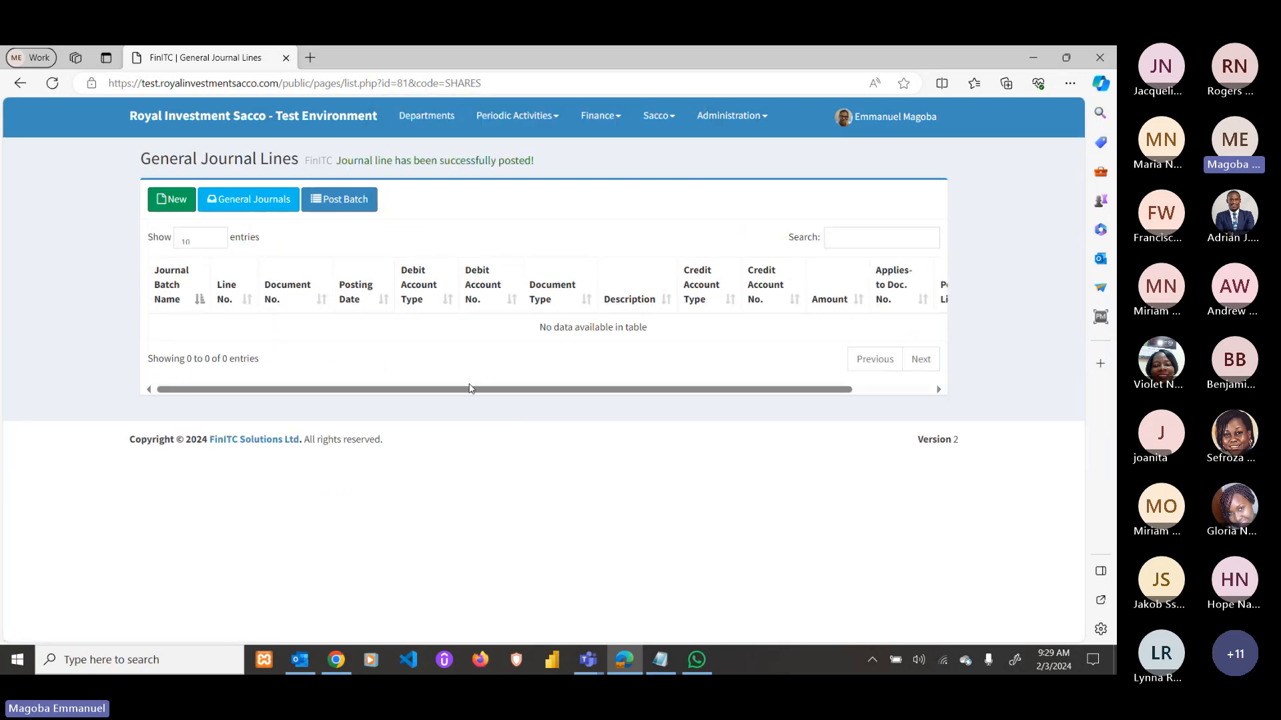
{"action": "left_click", "coordinate": [337, 662]}
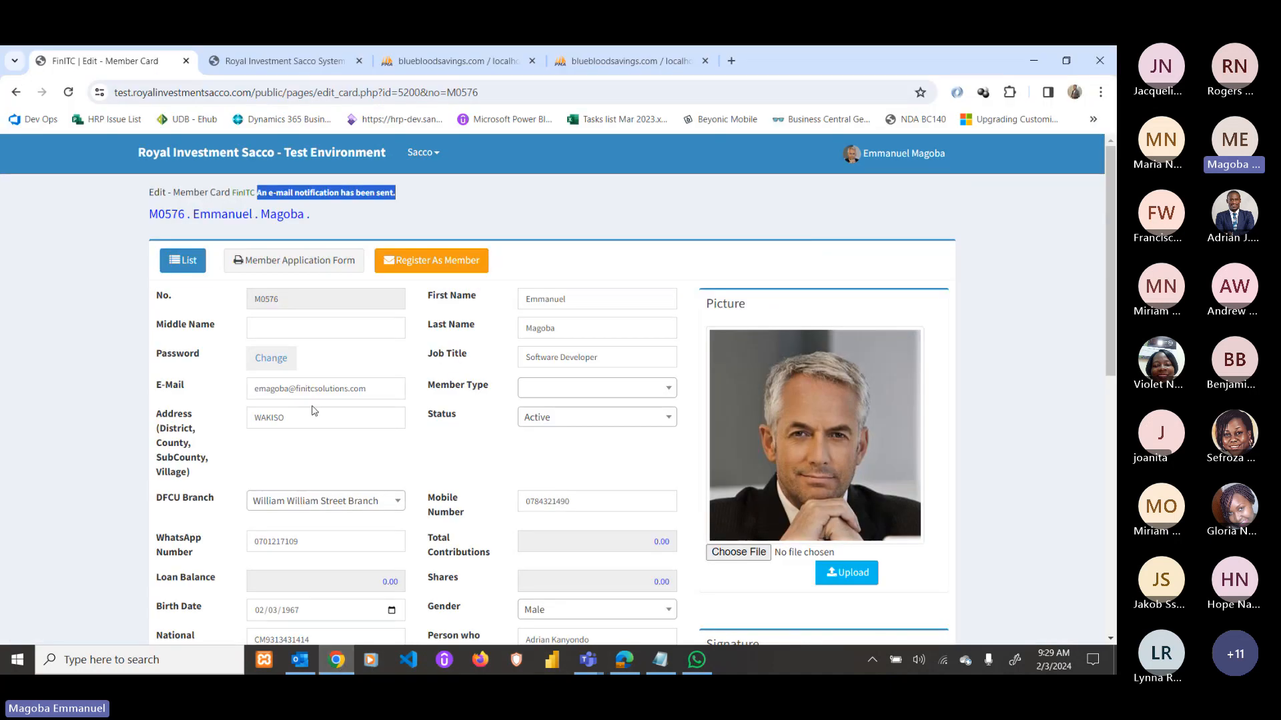
Review M0576's Member Application Form PDF, then go back and open the member Home page.
{"action": "left_click", "coordinate": [313, 261]}
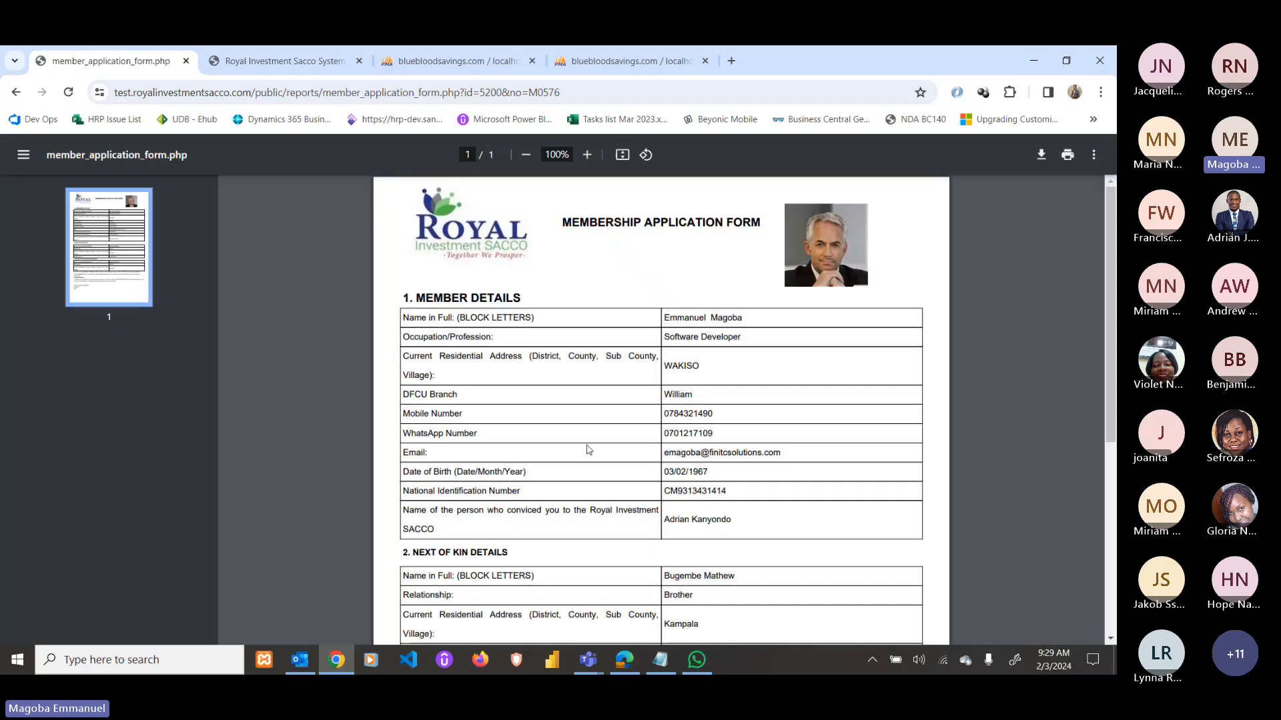
{"action": "scroll", "coordinate": [667, 373], "scroll_direction": "down", "scroll_amount": 3}
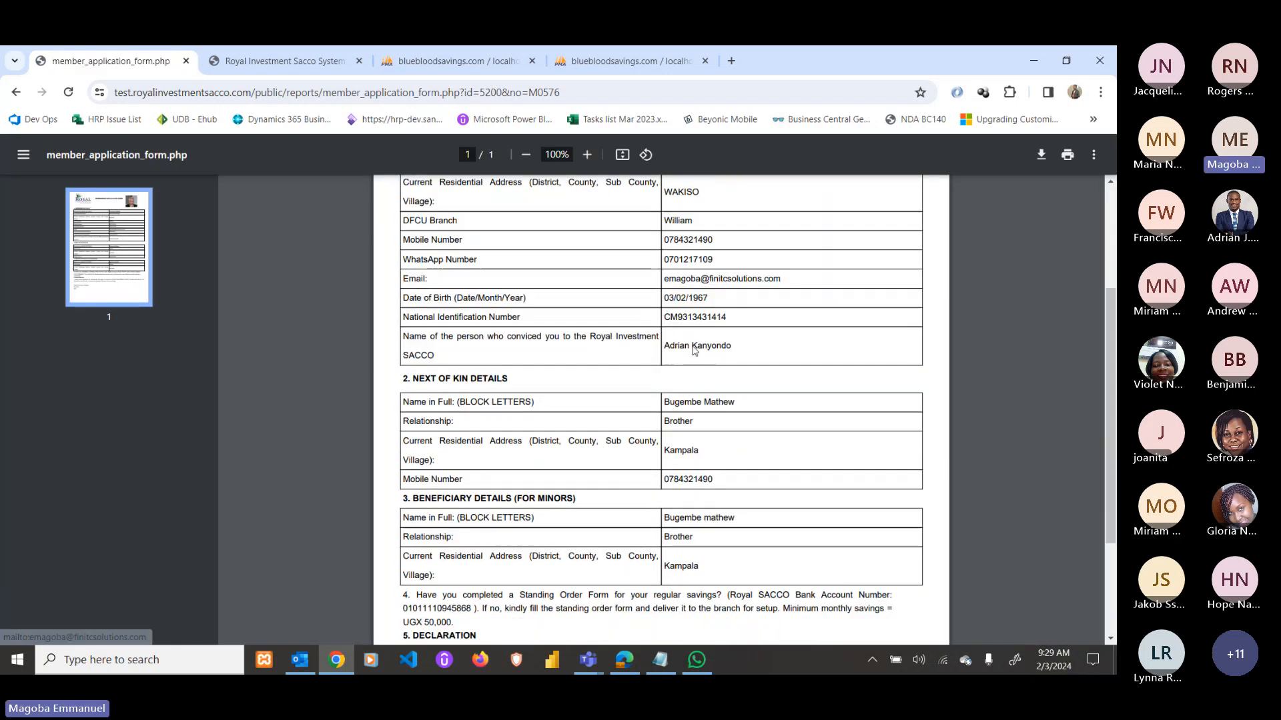
{"action": "scroll", "coordinate": [694, 349], "scroll_direction": "down", "scroll_amount": 3}
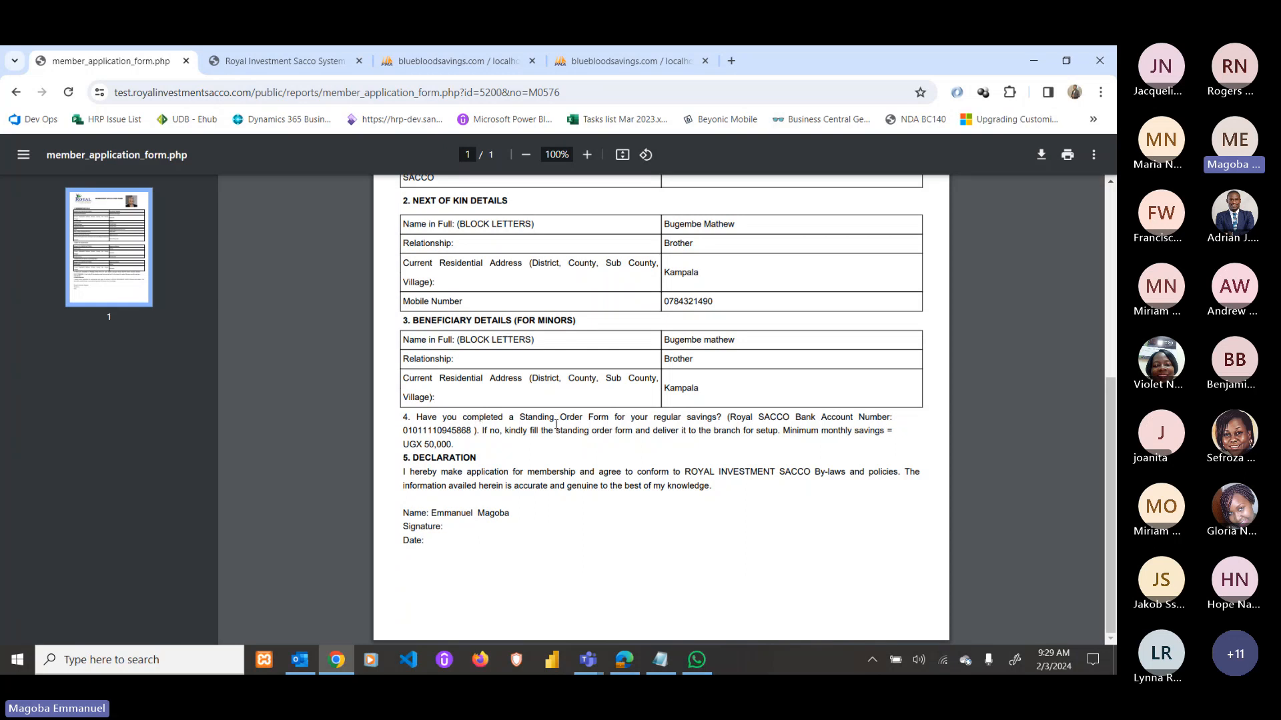
{"action": "scroll", "coordinate": [556, 424], "scroll_direction": "up", "scroll_amount": 6}
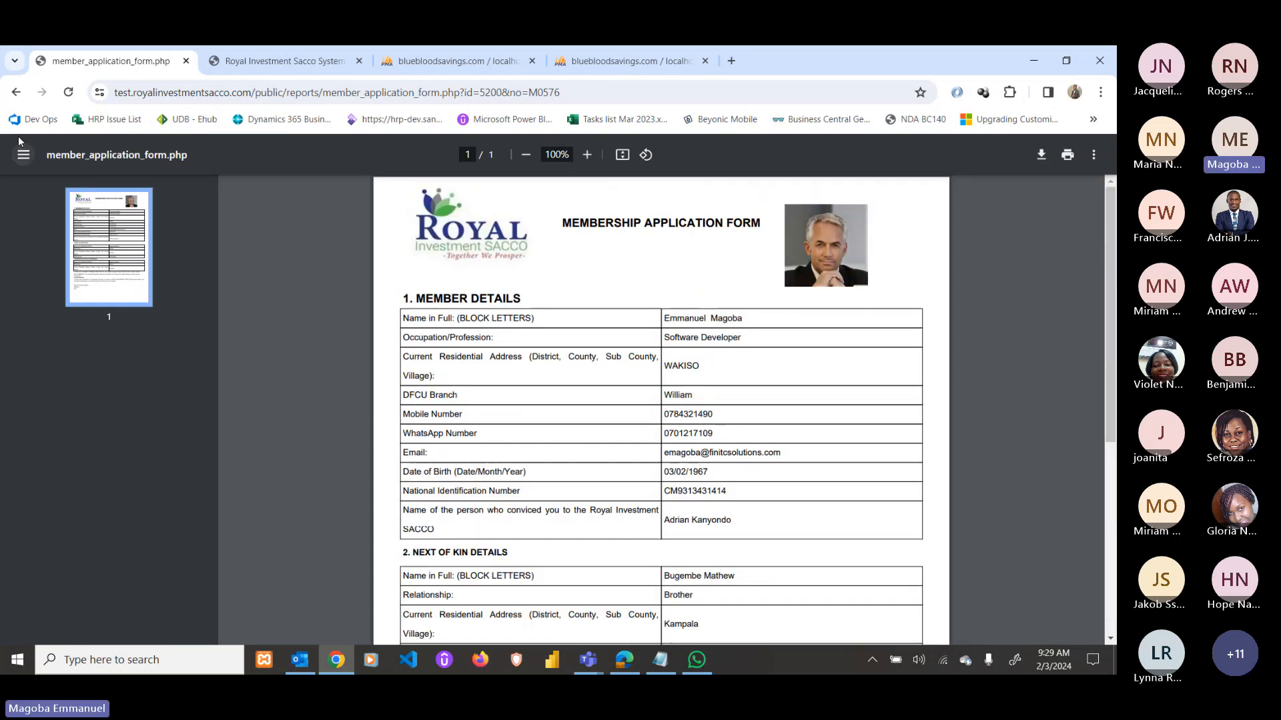
{"action": "left_click", "coordinate": [16, 92]}
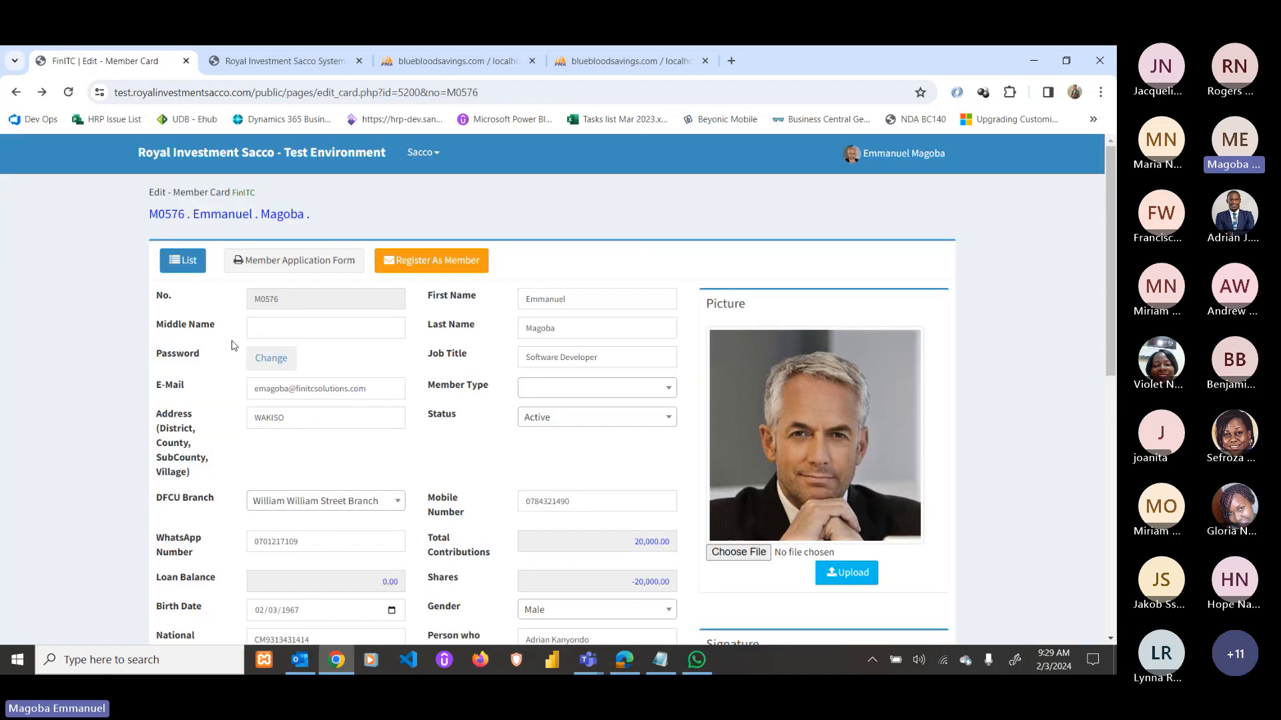
{"action": "left_click", "coordinate": [220, 154]}
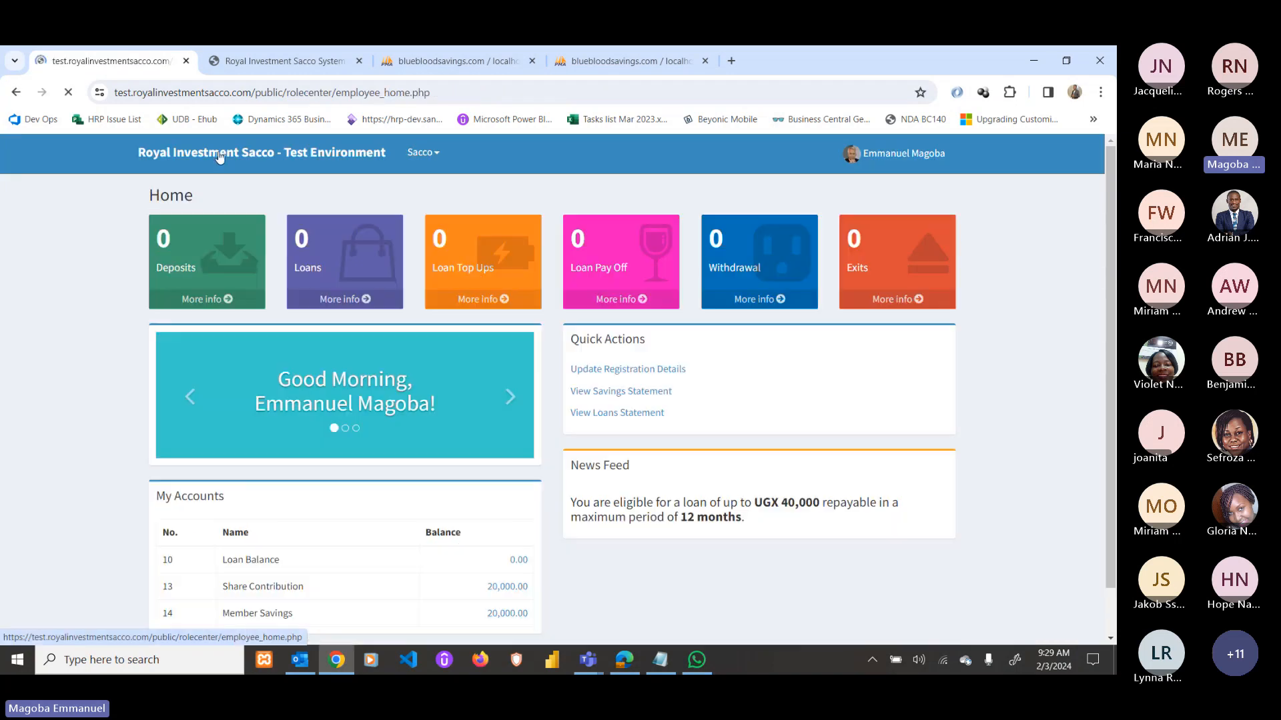
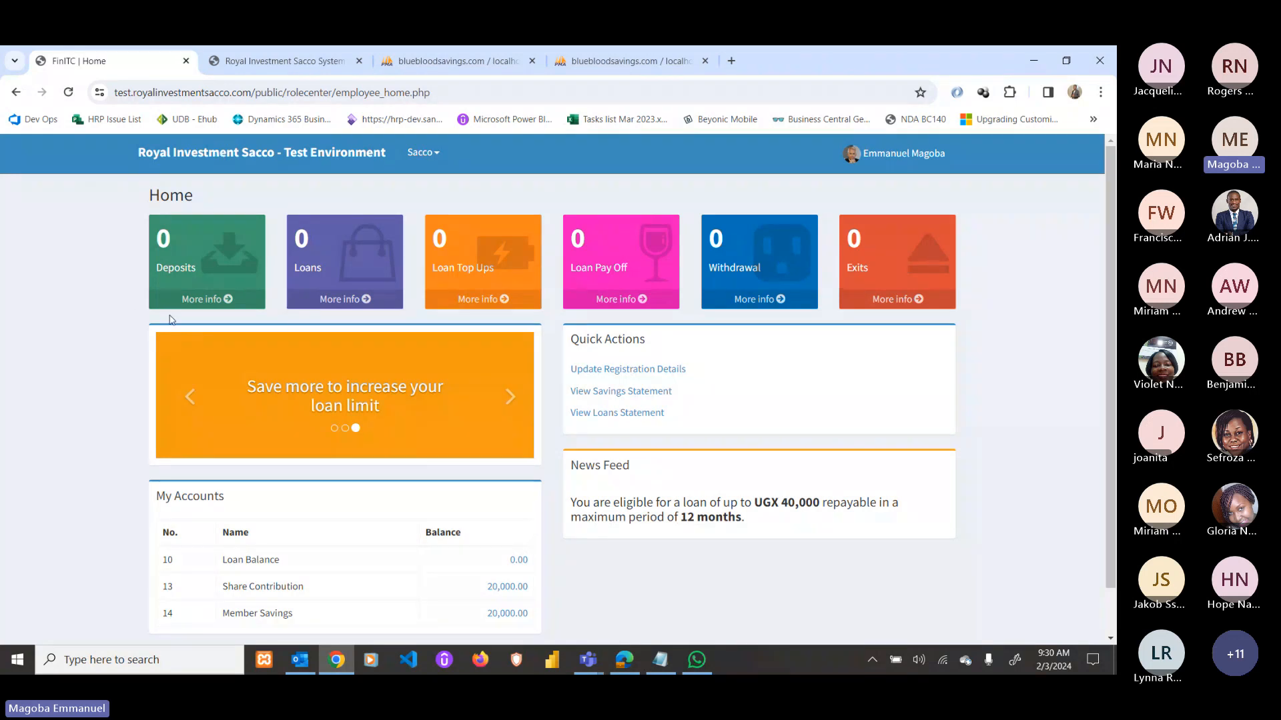
Open the Deposits list through the Deposits tile on the Home page.
{"action": "left_click", "coordinate": [212, 300]}
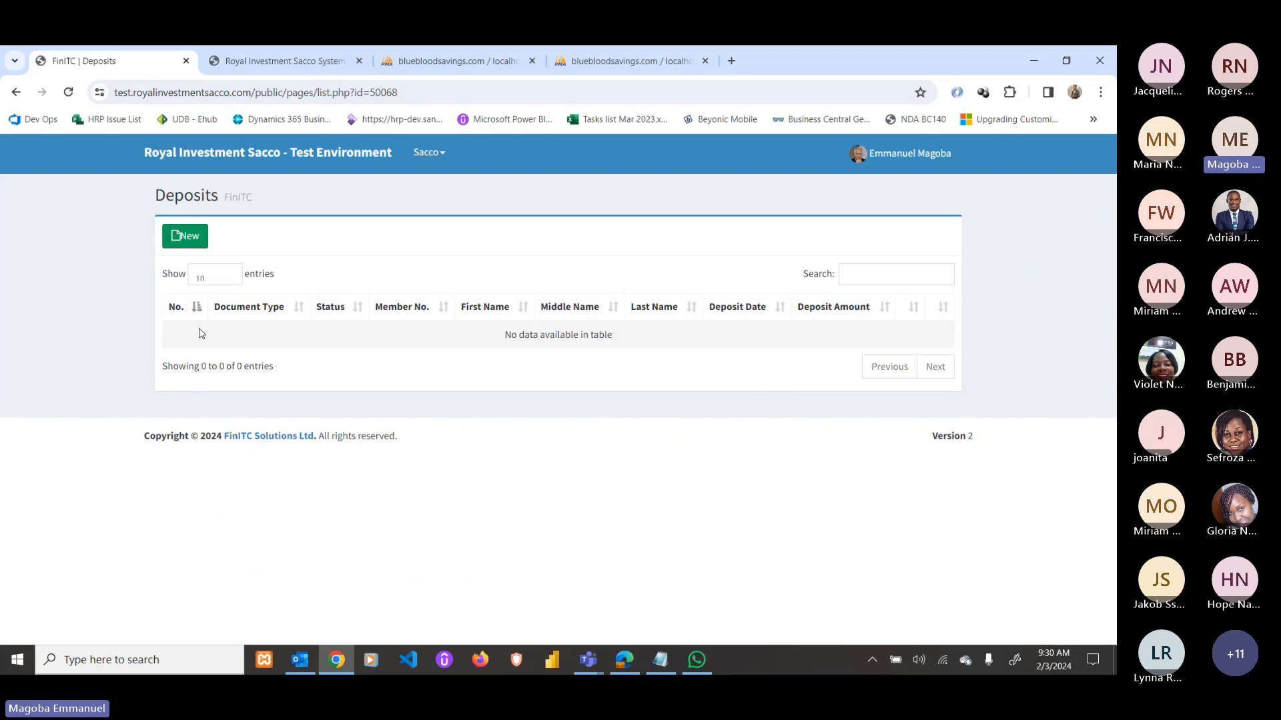
Create a 3,000,000 Contributions deposit dated 02/03/2024 and open DP-100033 for editing.
{"action": "left_click", "coordinate": [188, 238]}
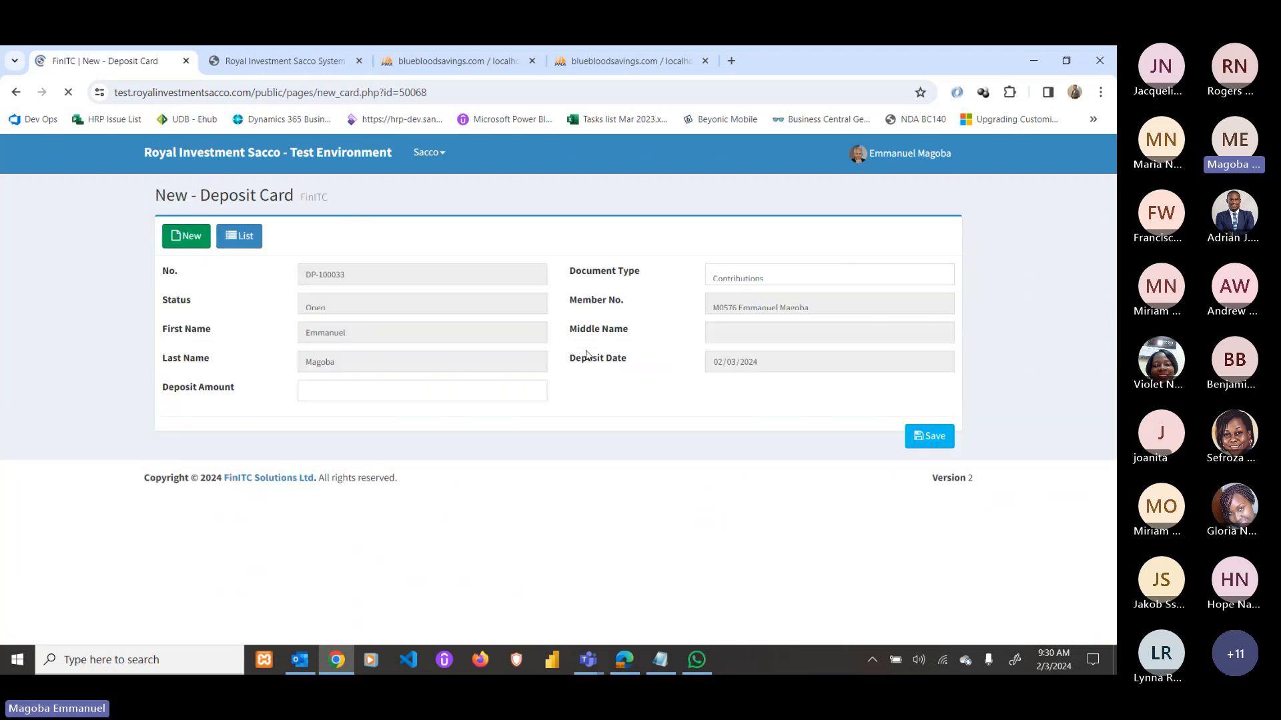
{"action": "left_click", "coordinate": [414, 389]}
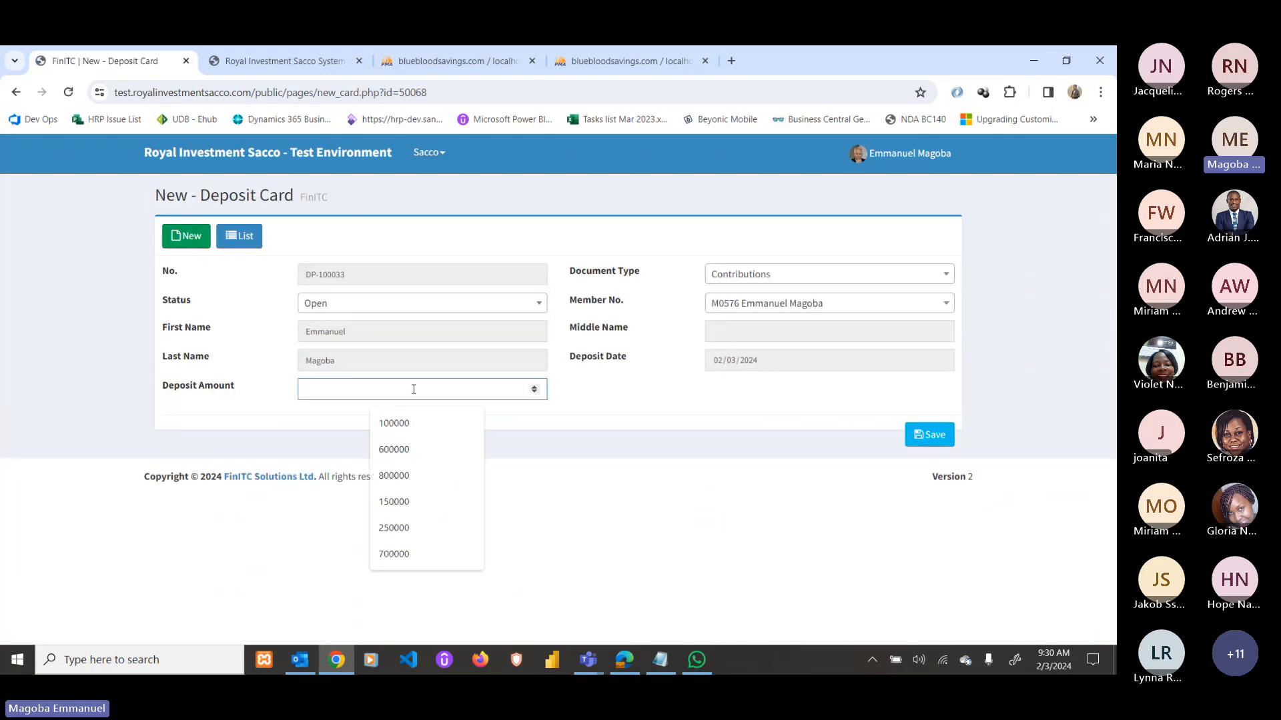
{"action": "type", "text": "3"}
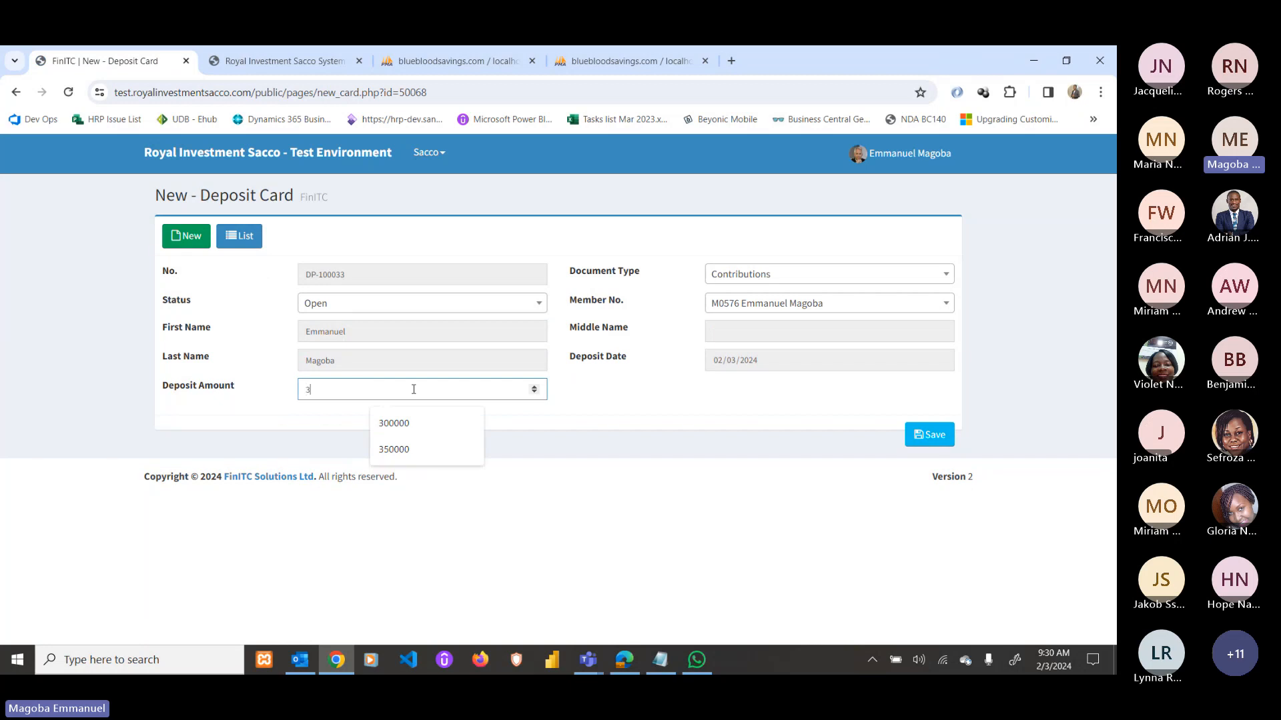
{"action": "type", "text": "000000"}
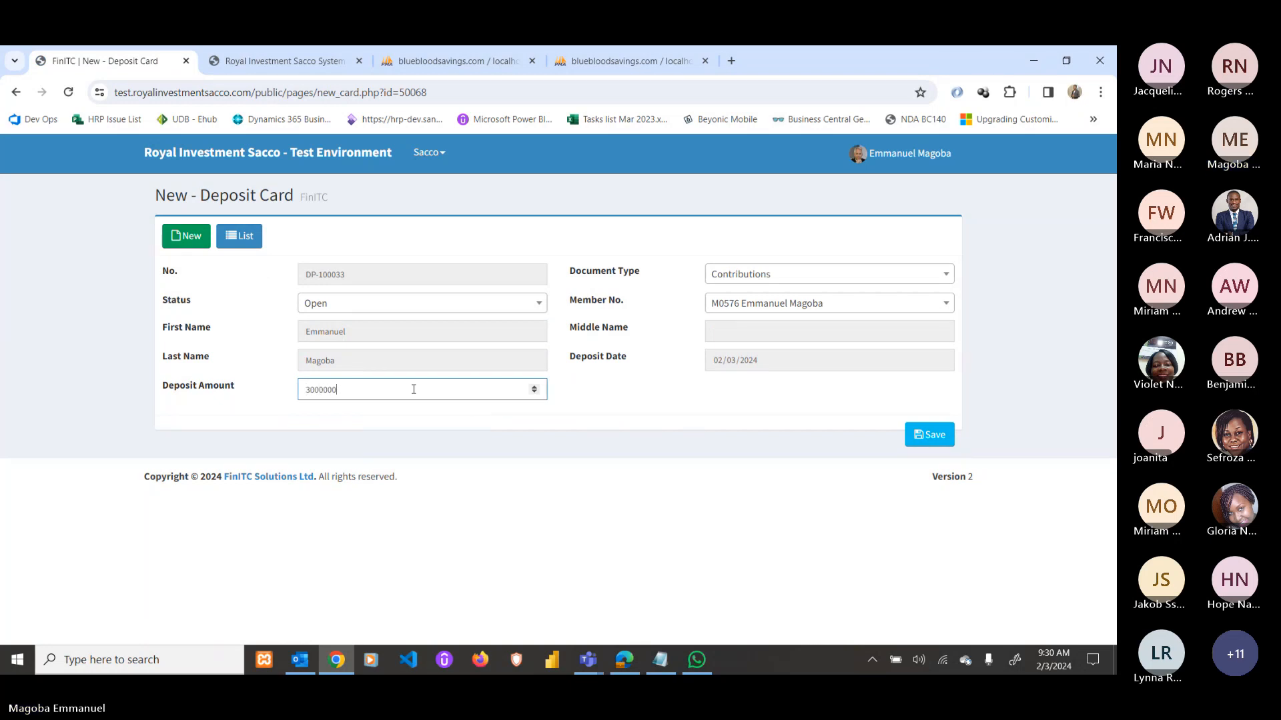
{"action": "left_click", "coordinate": [745, 361]}
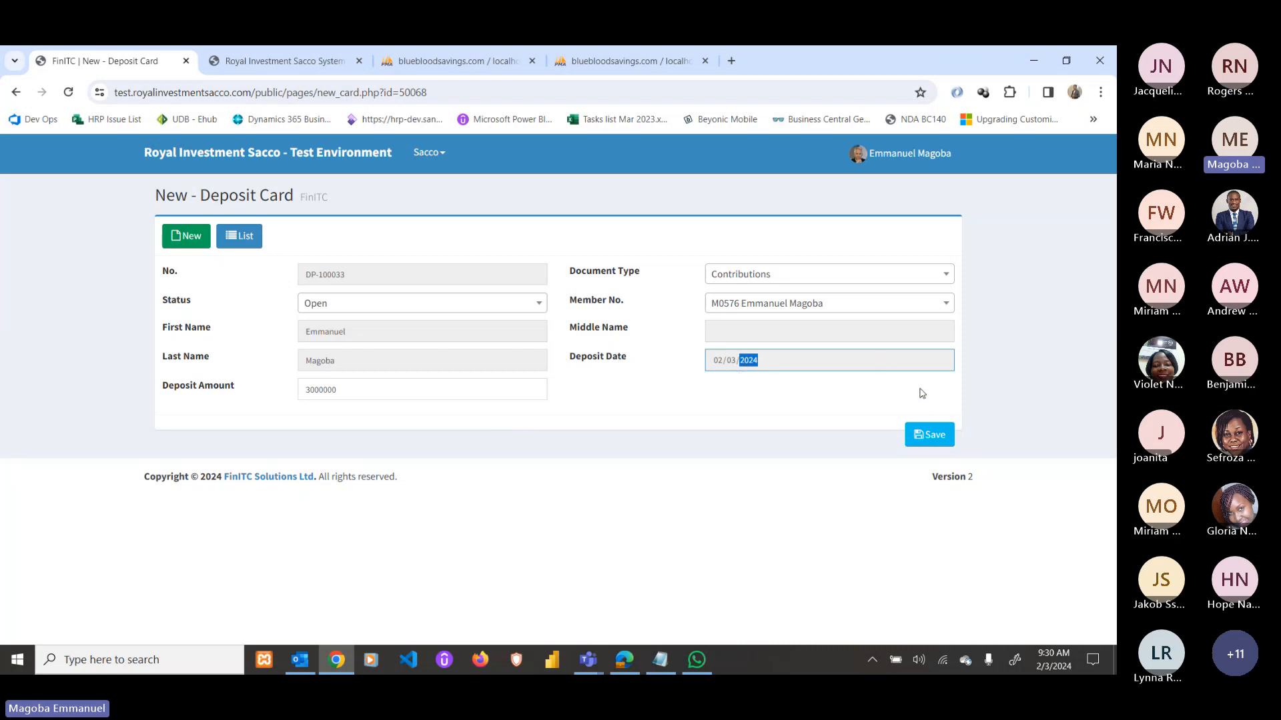
{"action": "left_click", "coordinate": [935, 437]}
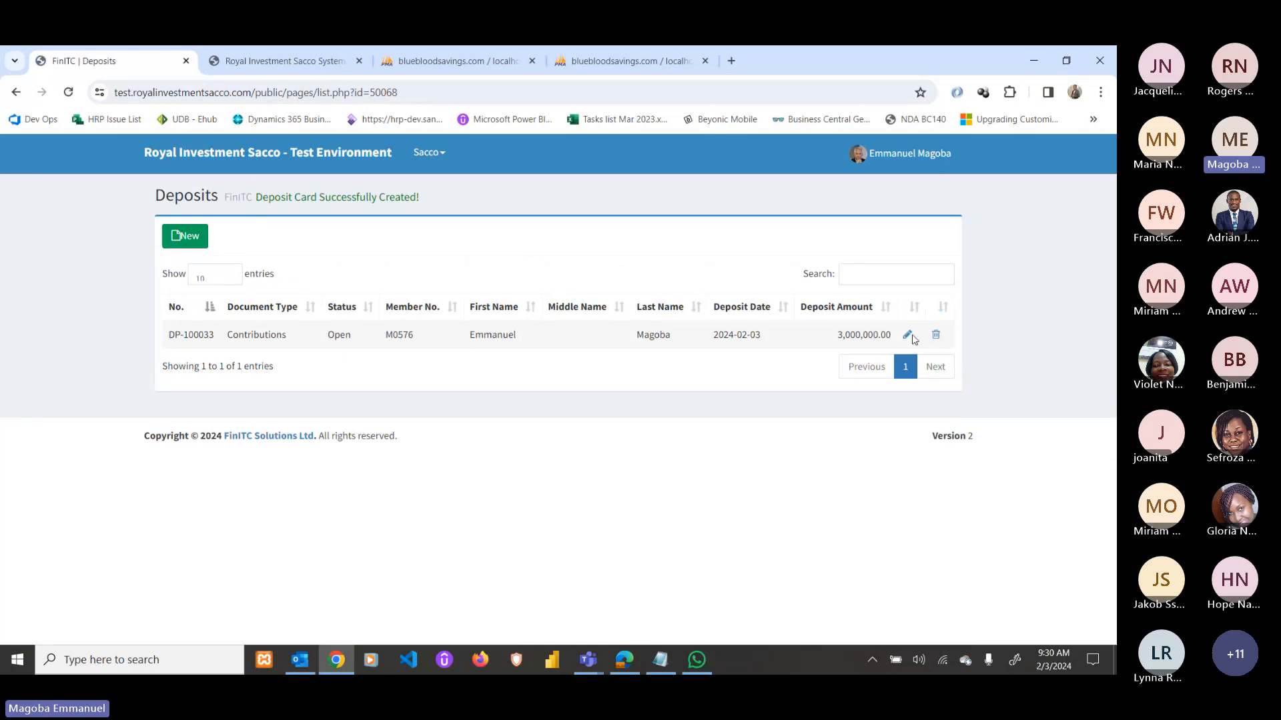
{"action": "left_click", "coordinate": [908, 334]}
Upload Reports.JPG from Pictures as the picture on deposit DP-100033.
{"action": "scroll", "coordinate": [753, 417], "scroll_direction": "down", "scroll_amount": 1}
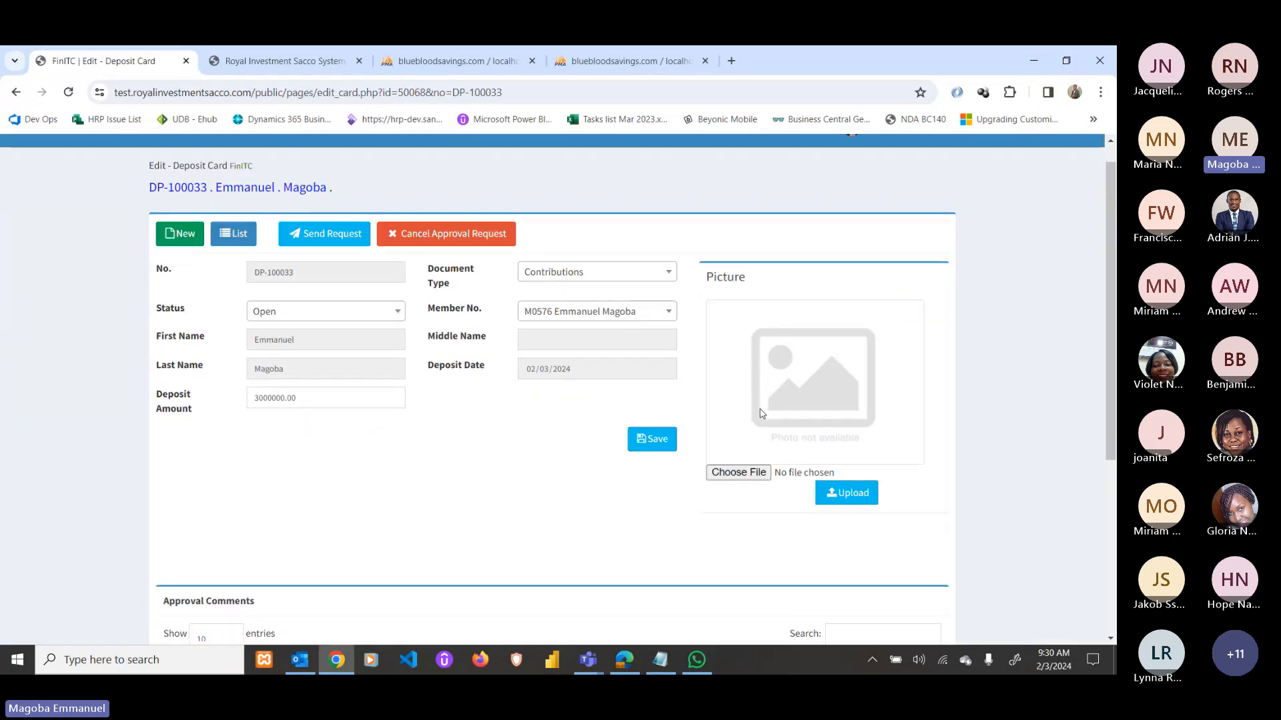
{"action": "scroll", "coordinate": [761, 414], "scroll_direction": "down", "scroll_amount": 2}
{"action": "left_click", "coordinate": [749, 356]}
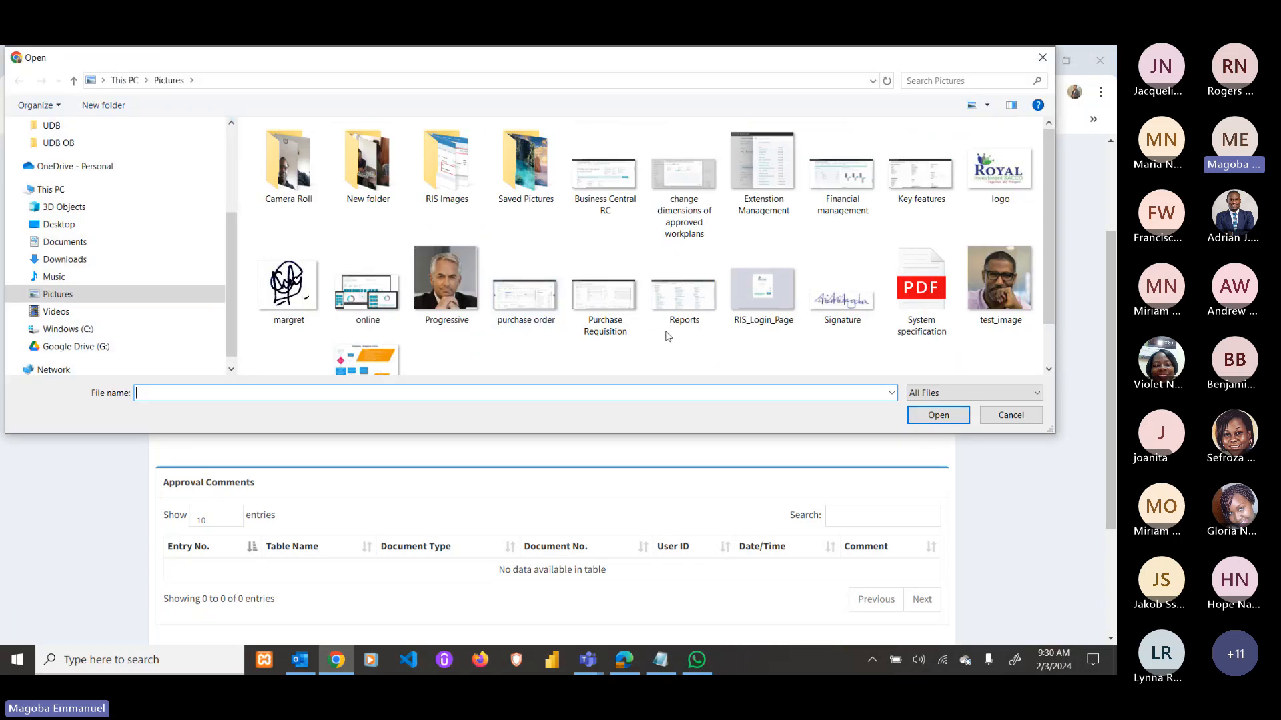
{"action": "left_click", "coordinate": [682, 294]}
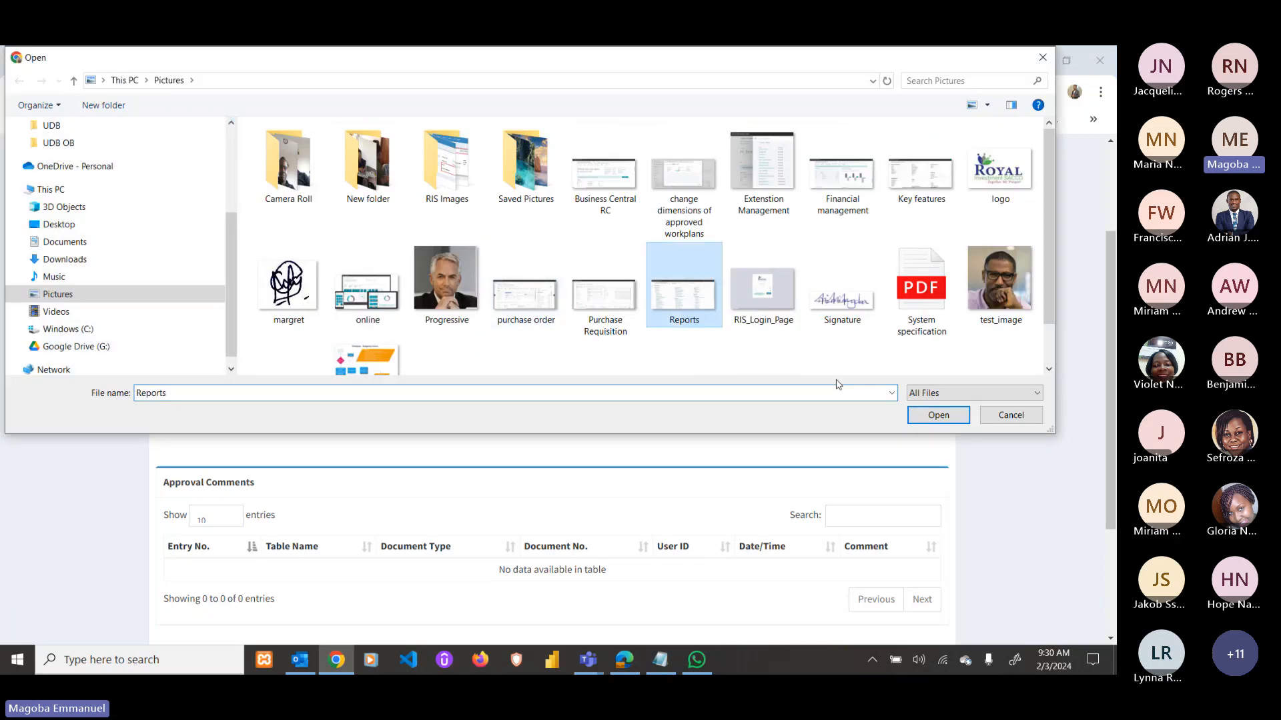
{"action": "left_click", "coordinate": [934, 415]}
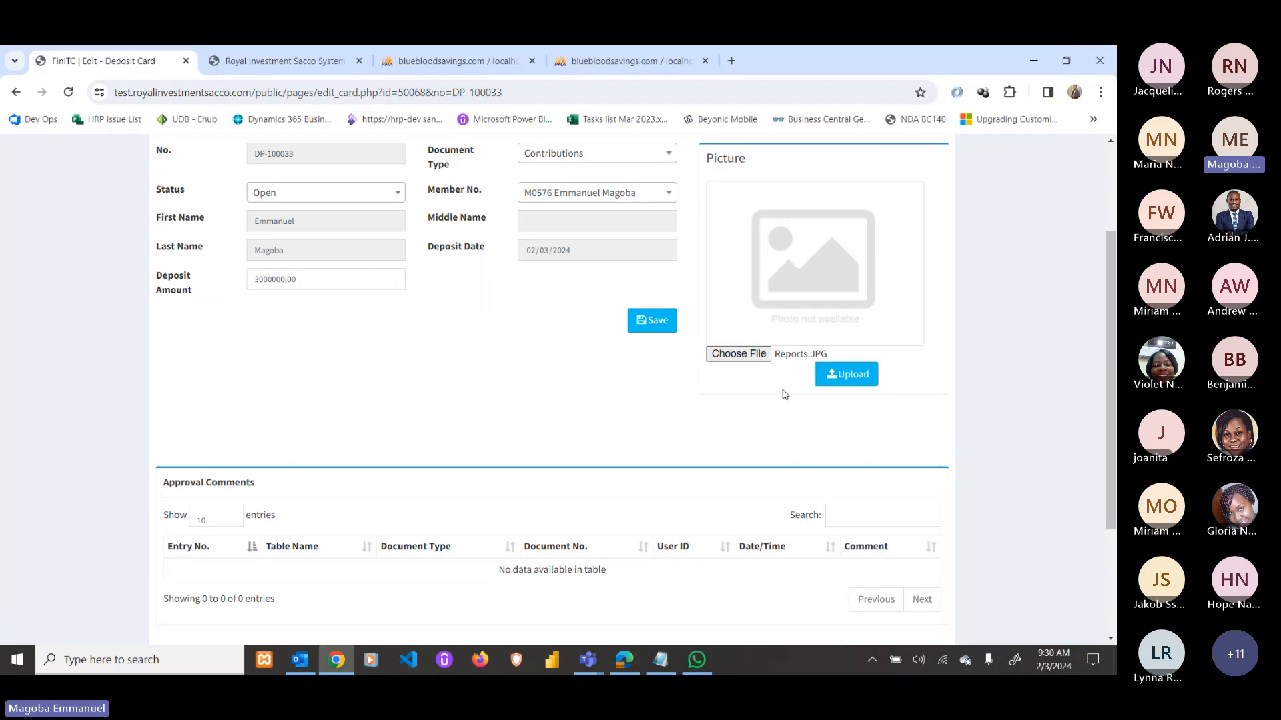
{"action": "left_click", "coordinate": [858, 376]}
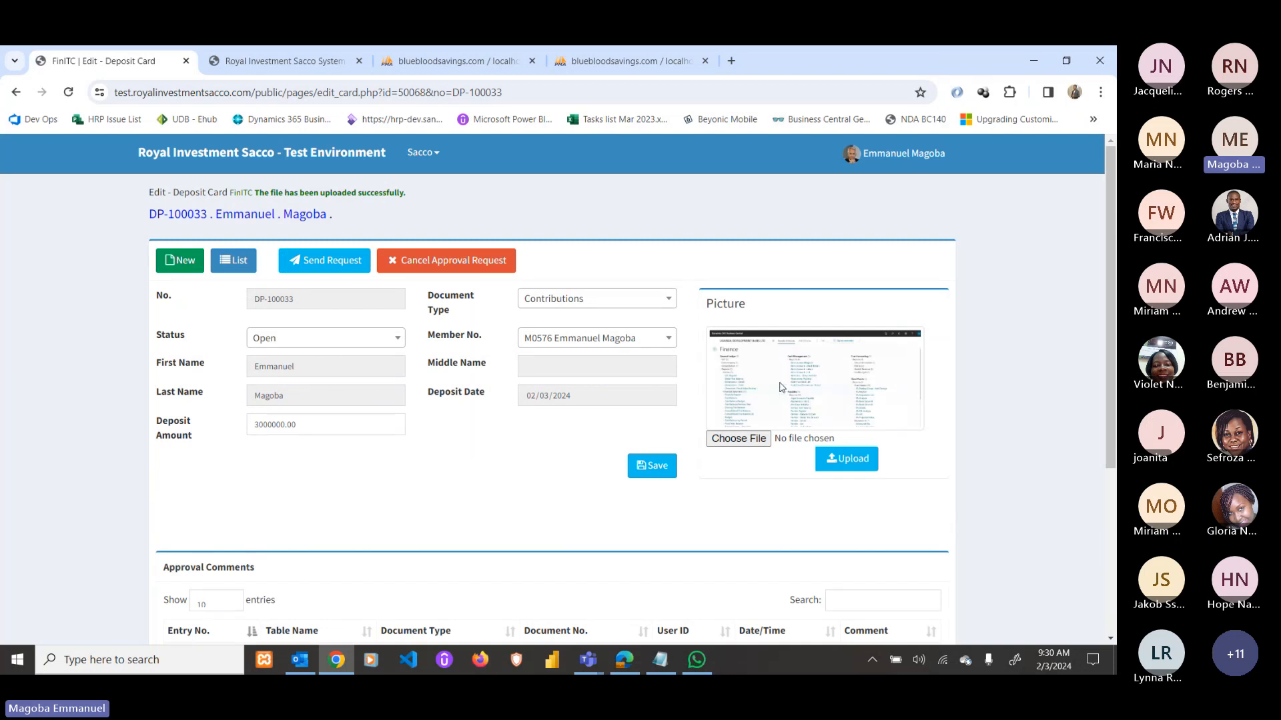
{"action": "scroll", "coordinate": [797, 380], "scroll_direction": "down", "scroll_amount": 2}
{"action": "scroll", "coordinate": [797, 381], "scroll_direction": "up", "scroll_amount": 2}
Send deposit DP-100033's approval request so it shows Pending Approval.
{"action": "left_click", "coordinate": [323, 260]}
{"action": "left_click", "coordinate": [624, 184]}
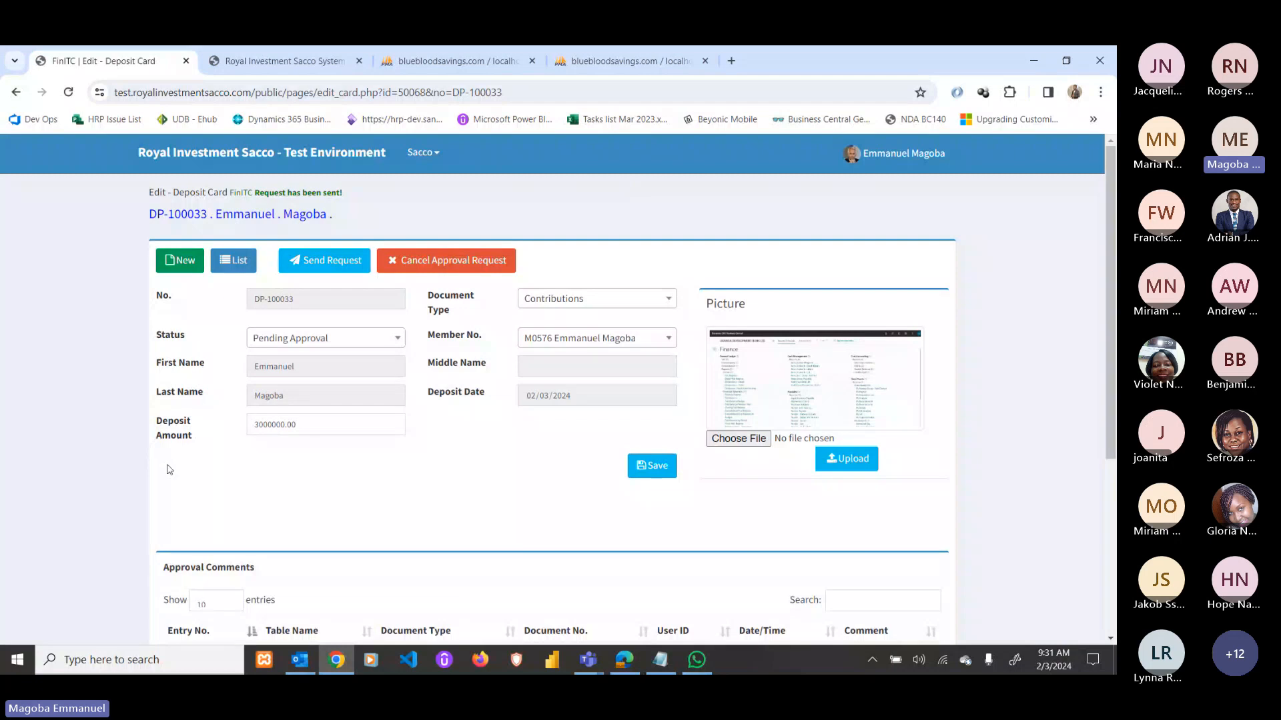
{"action": "scroll", "coordinate": [343, 466], "scroll_direction": "down", "scroll_amount": 4}
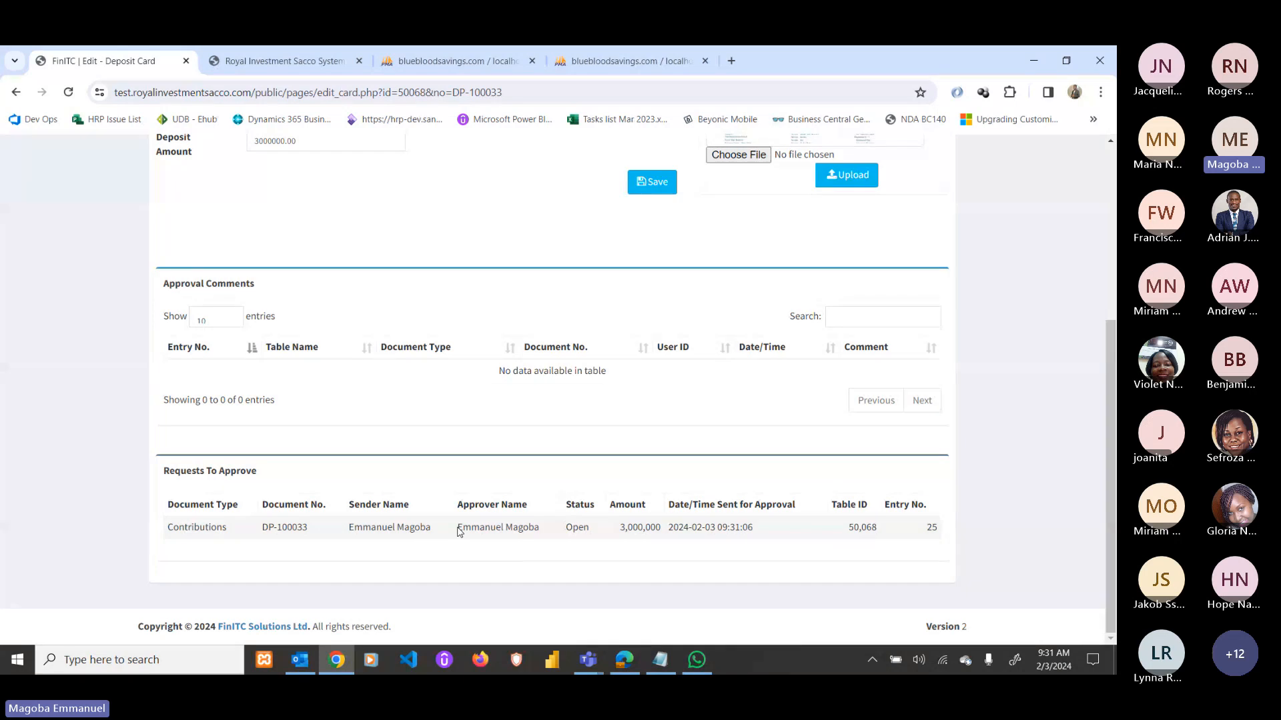
Check the request's approver and Open status, then switch to the General Journal Lines window.
{"action": "left_click_drag", "start_coordinate": [460, 532], "coordinate": [542, 528]}
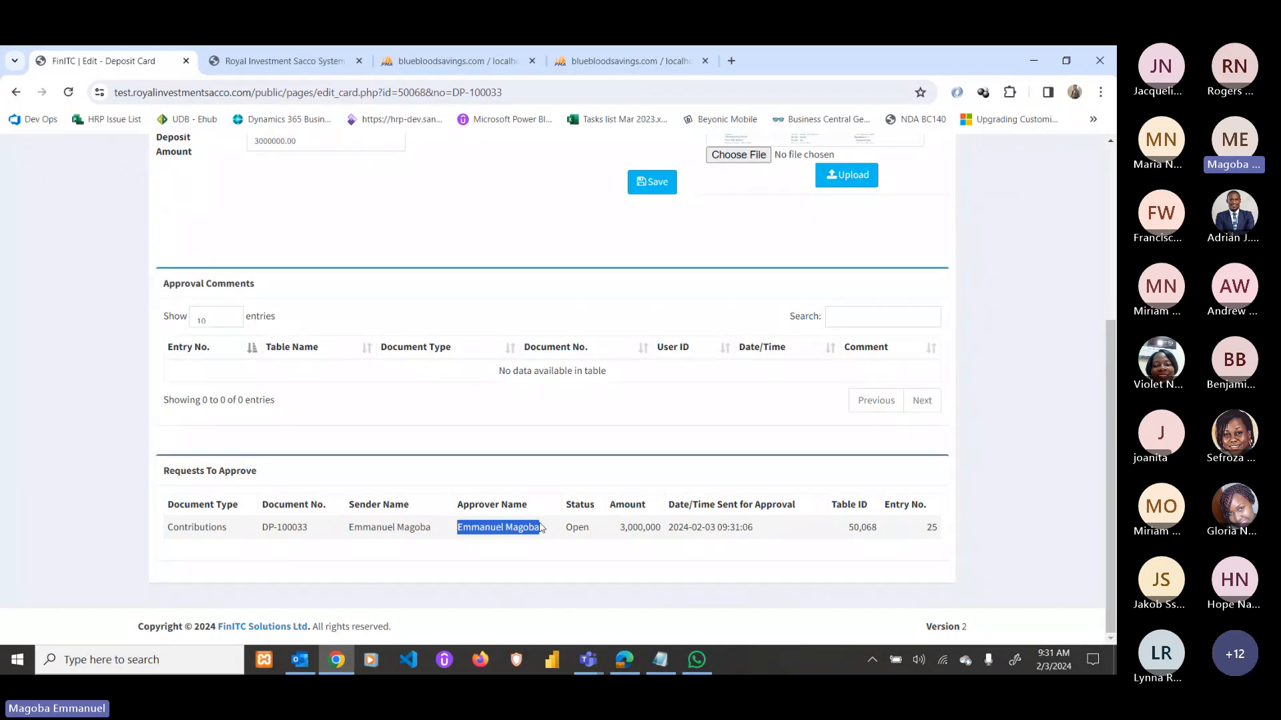
{"action": "double_click", "coordinate": [574, 527]}
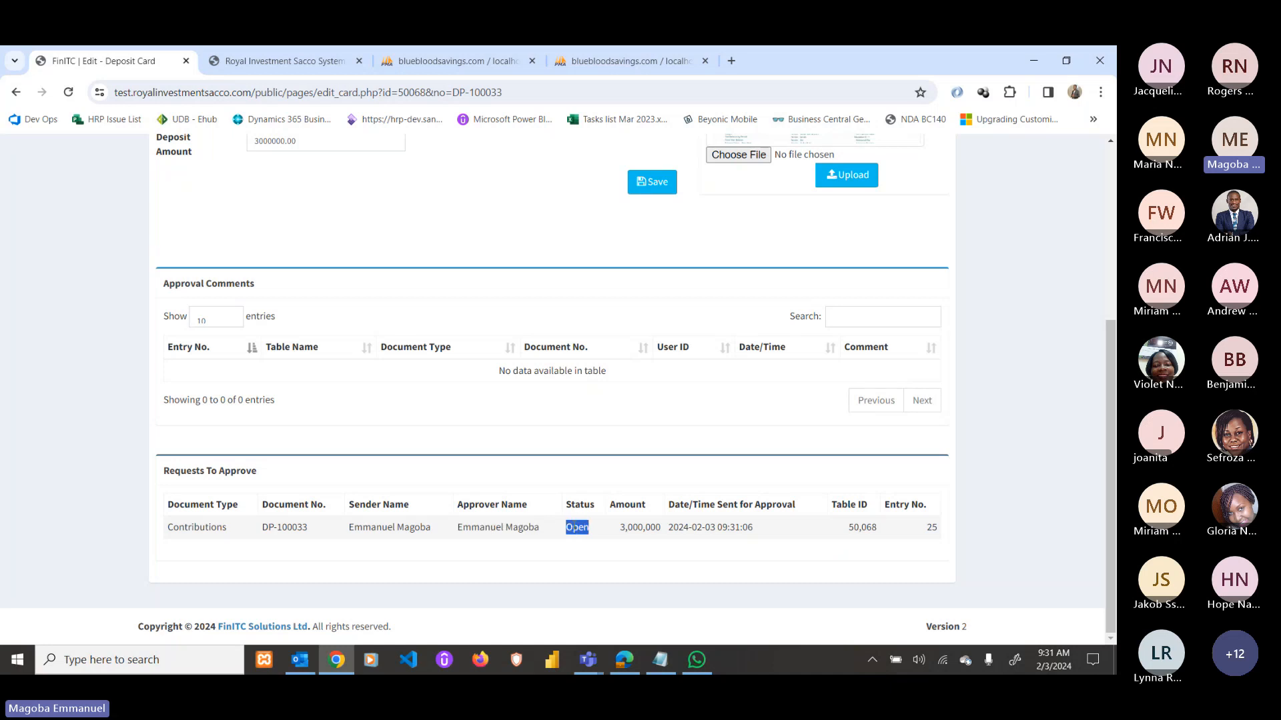
{"action": "left_click", "coordinate": [622, 663]}
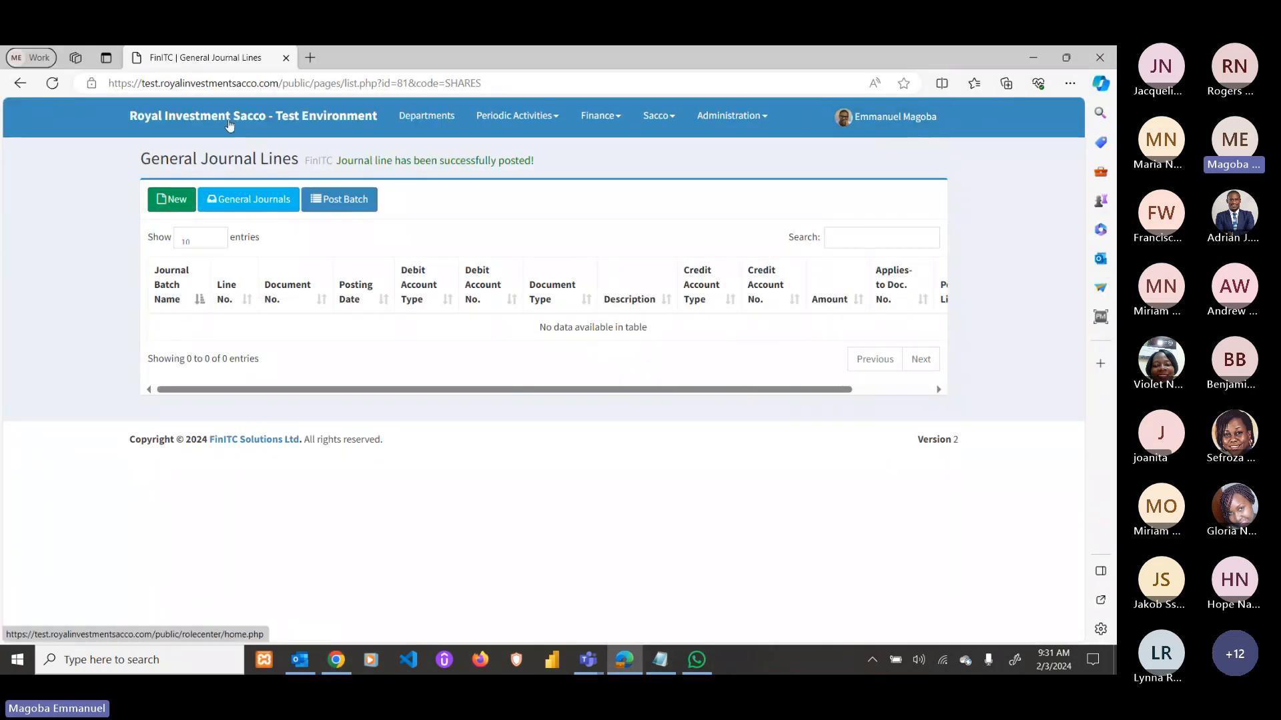
Open Requests To Approve and review DP-100033's deposit document and attached picture.
{"action": "left_click", "coordinate": [229, 125]}
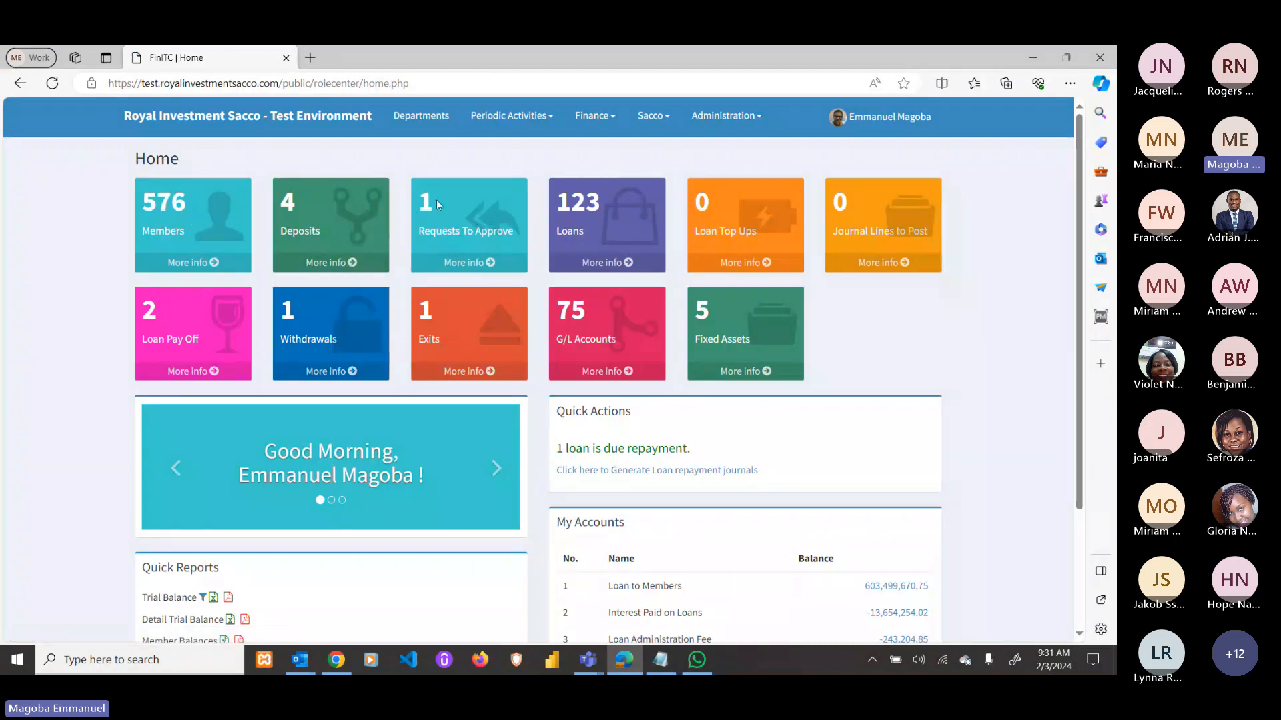
{"action": "left_click", "coordinate": [477, 270]}
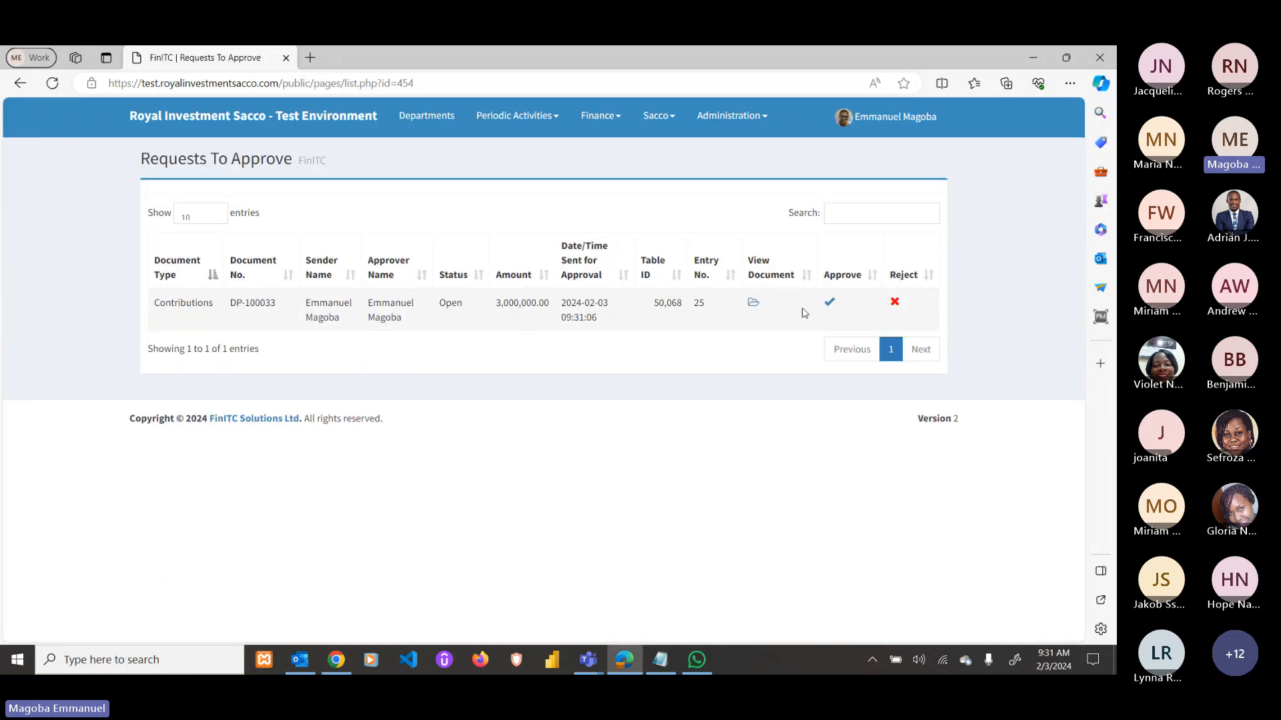
{"action": "left_click", "coordinate": [753, 305]}
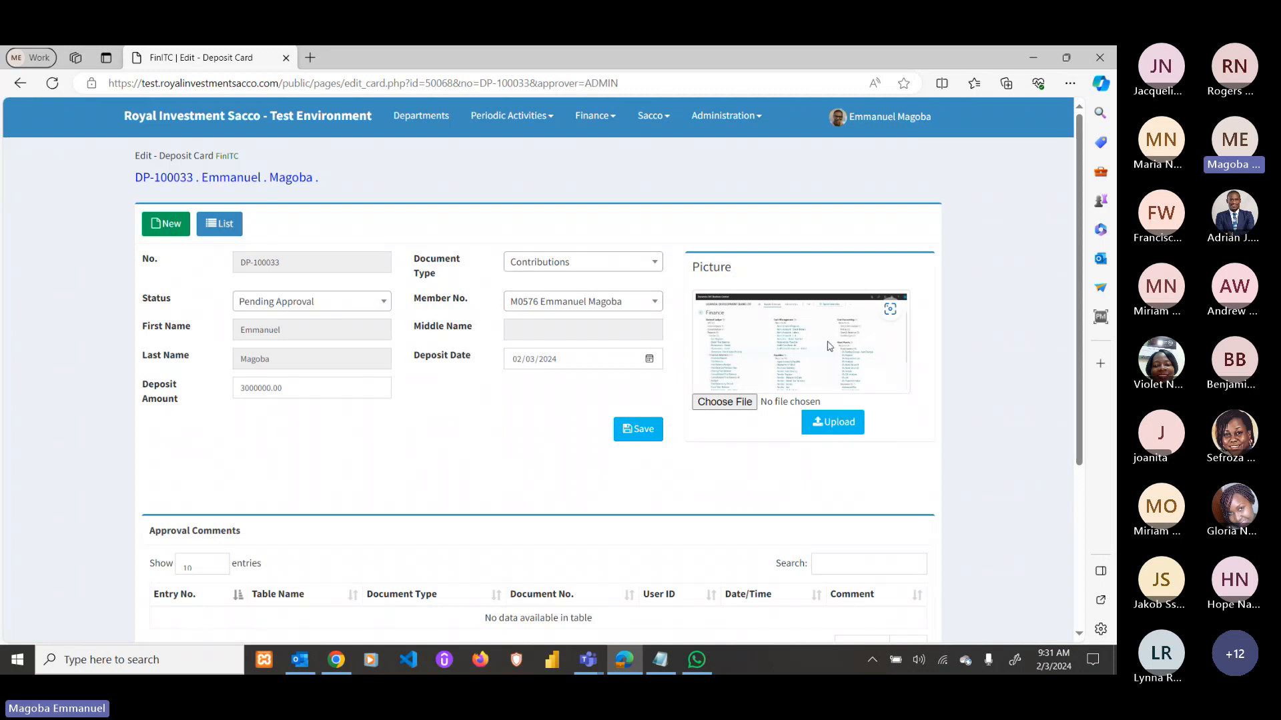
{"action": "left_click", "coordinate": [889, 309]}
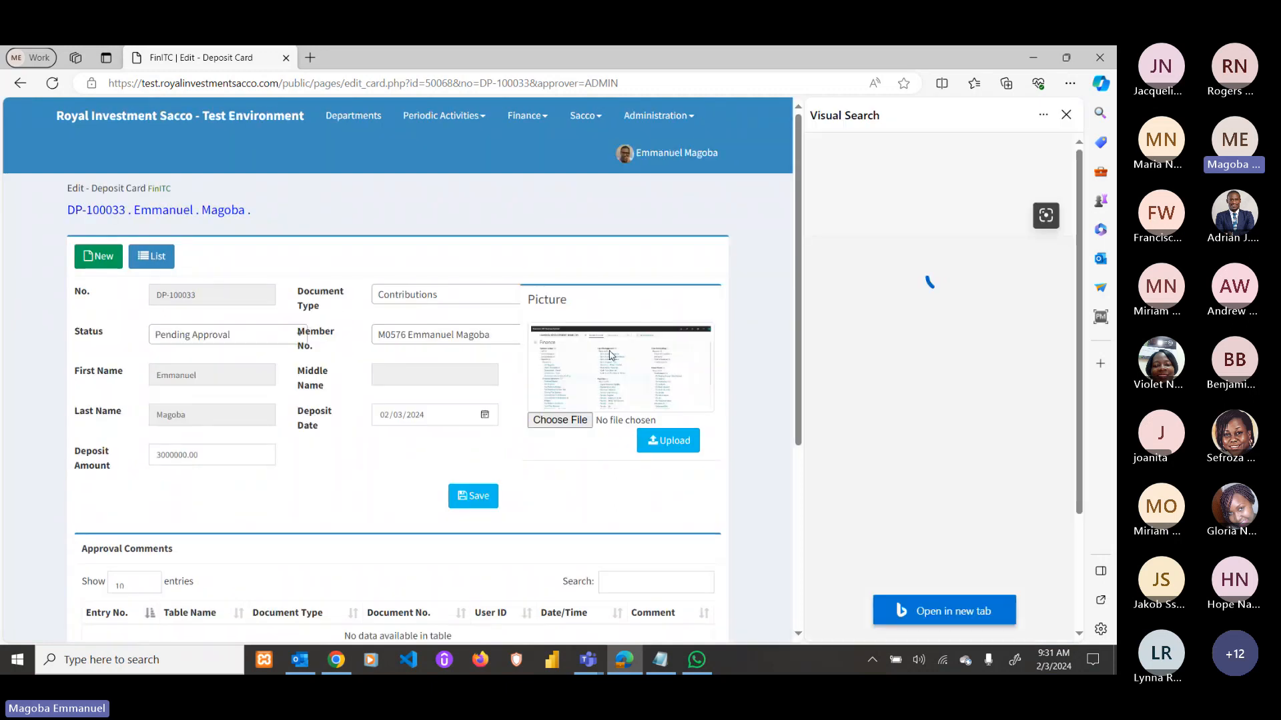
{"action": "left_click", "coordinate": [1066, 116]}
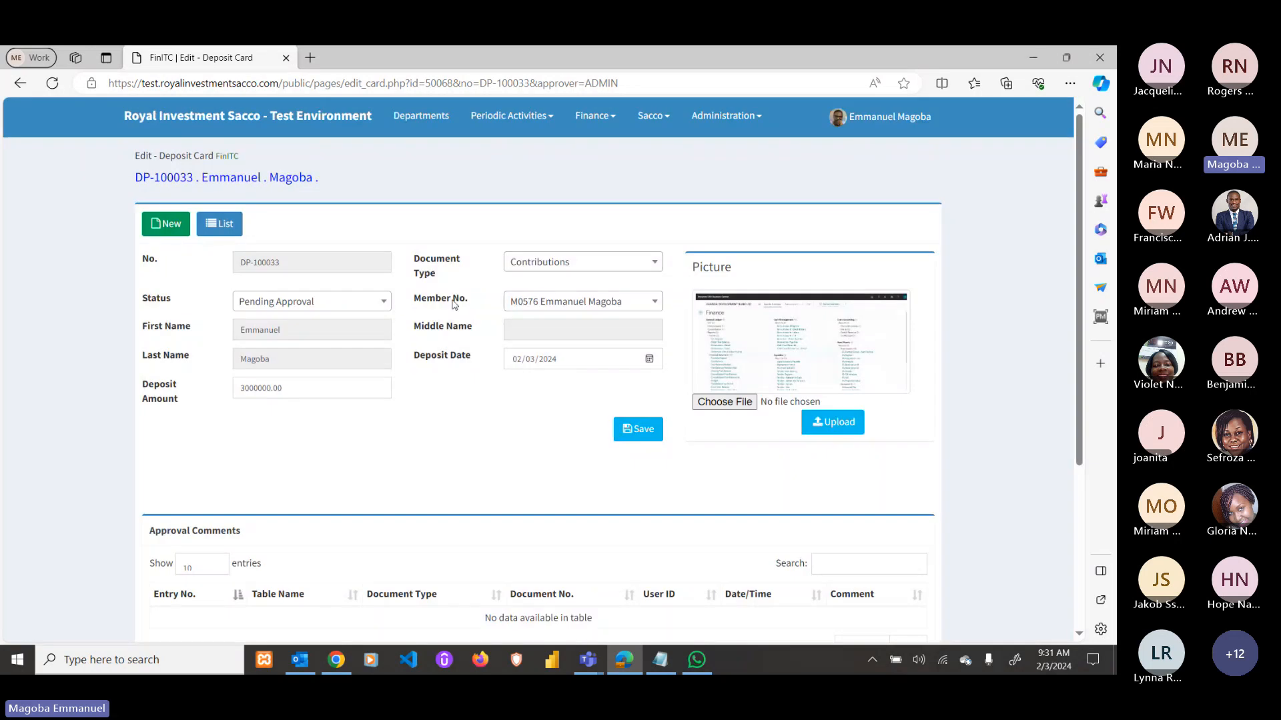
{"action": "left_click", "coordinate": [31, 87]}
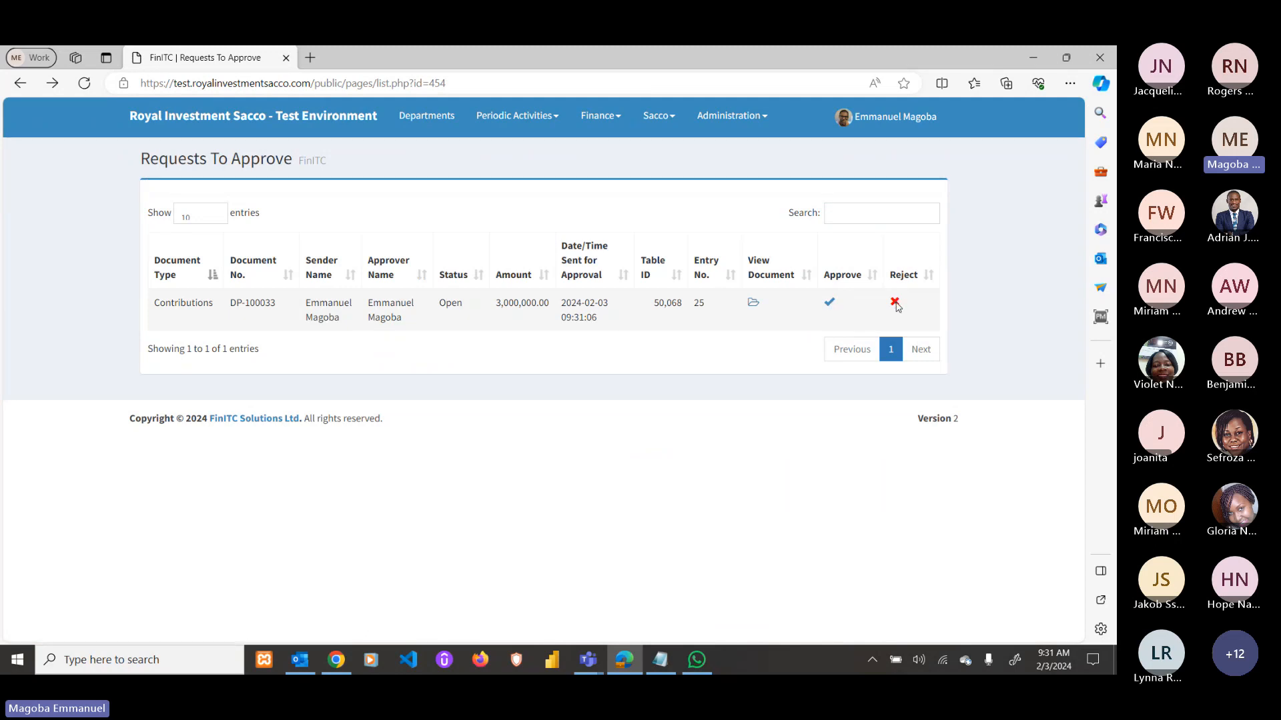
Cancel the rejection prompt and approve the DP-100033 Contributions request, creating one journal entry.
{"action": "left_click", "coordinate": [895, 303]}
{"action": "left_click", "coordinate": [386, 192]}
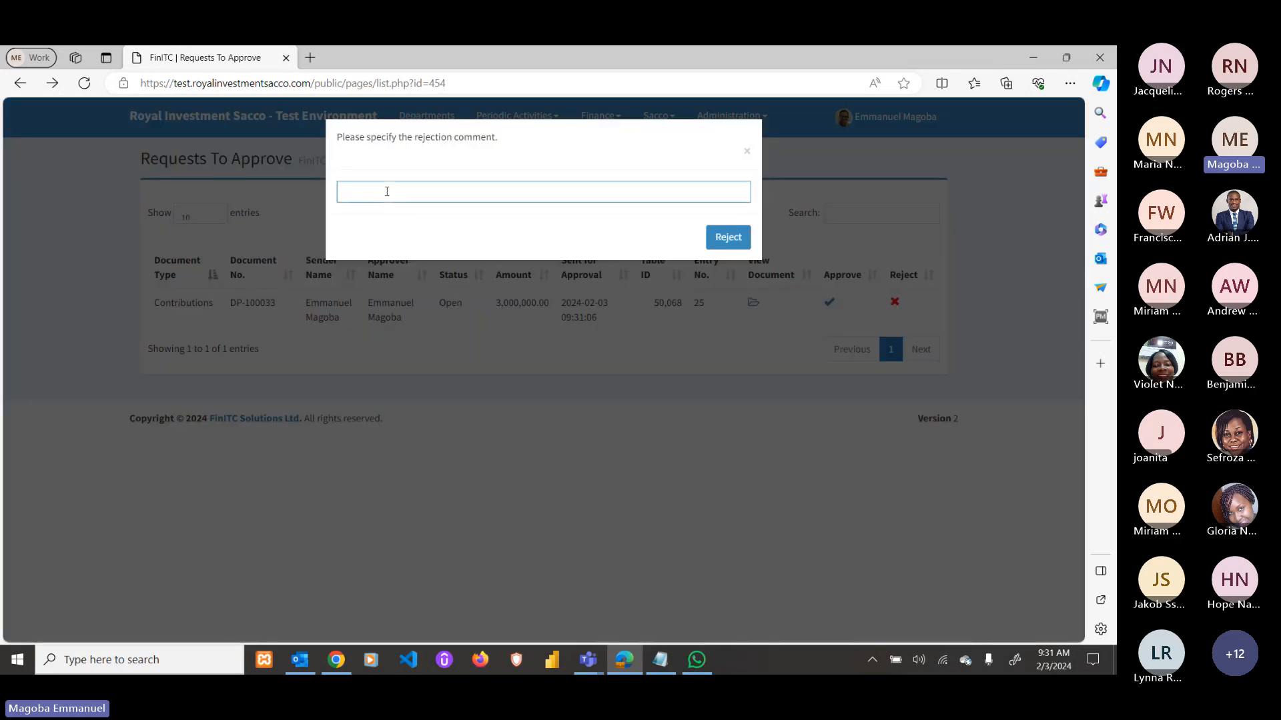
{"action": "left_click", "coordinate": [747, 151]}
{"action": "left_click", "coordinate": [830, 304]}
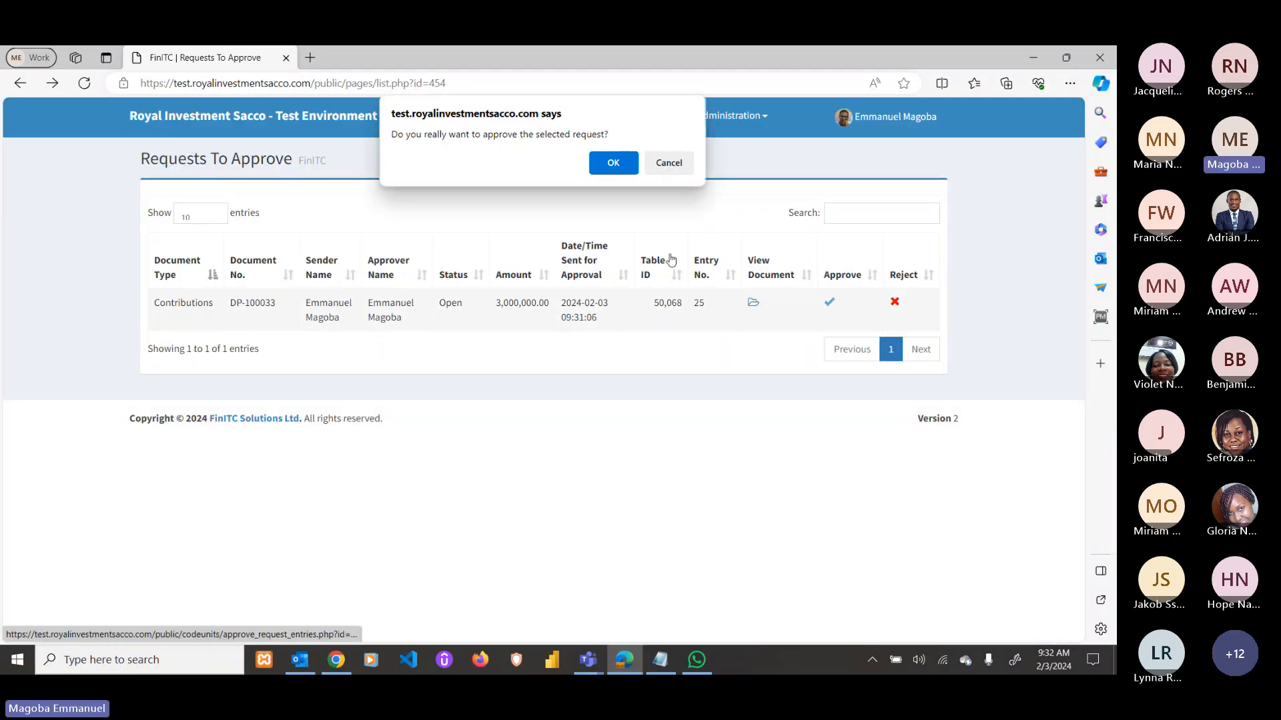
{"action": "left_click", "coordinate": [617, 168]}
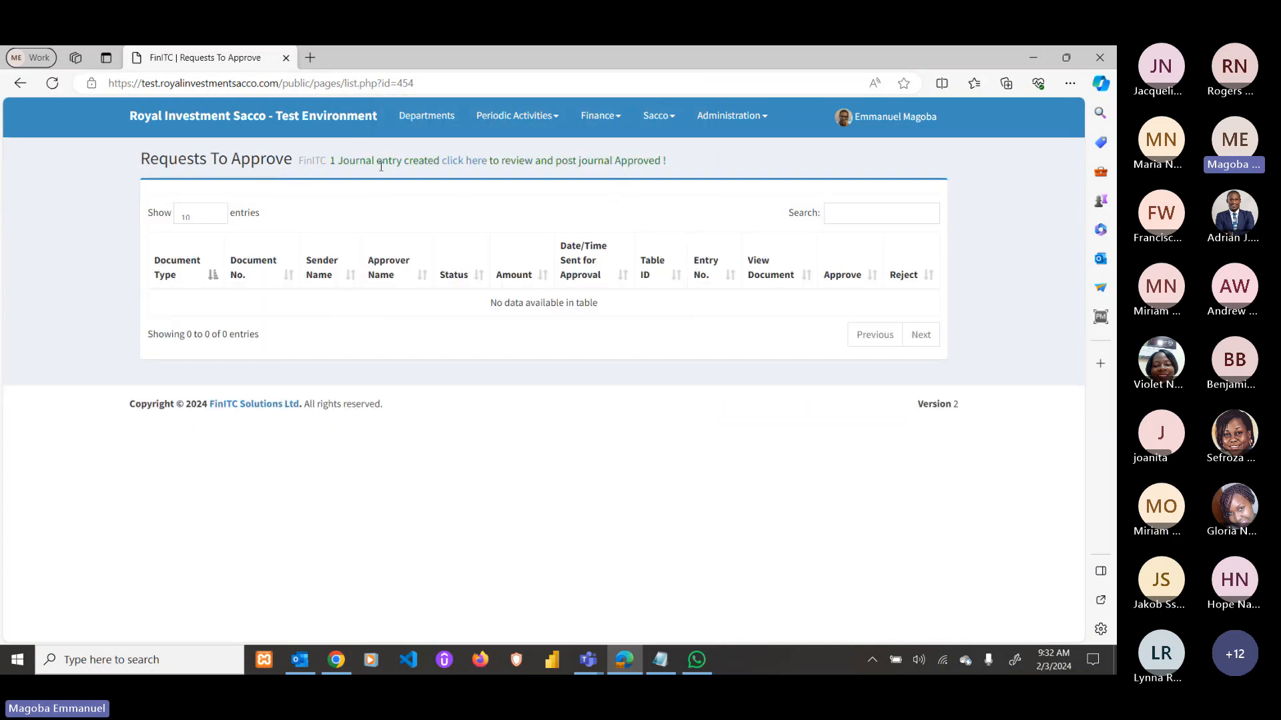
Inspect the new 3,000,000 contributions journal line with debit account B-1001.
{"action": "left_click", "coordinate": [464, 161]}
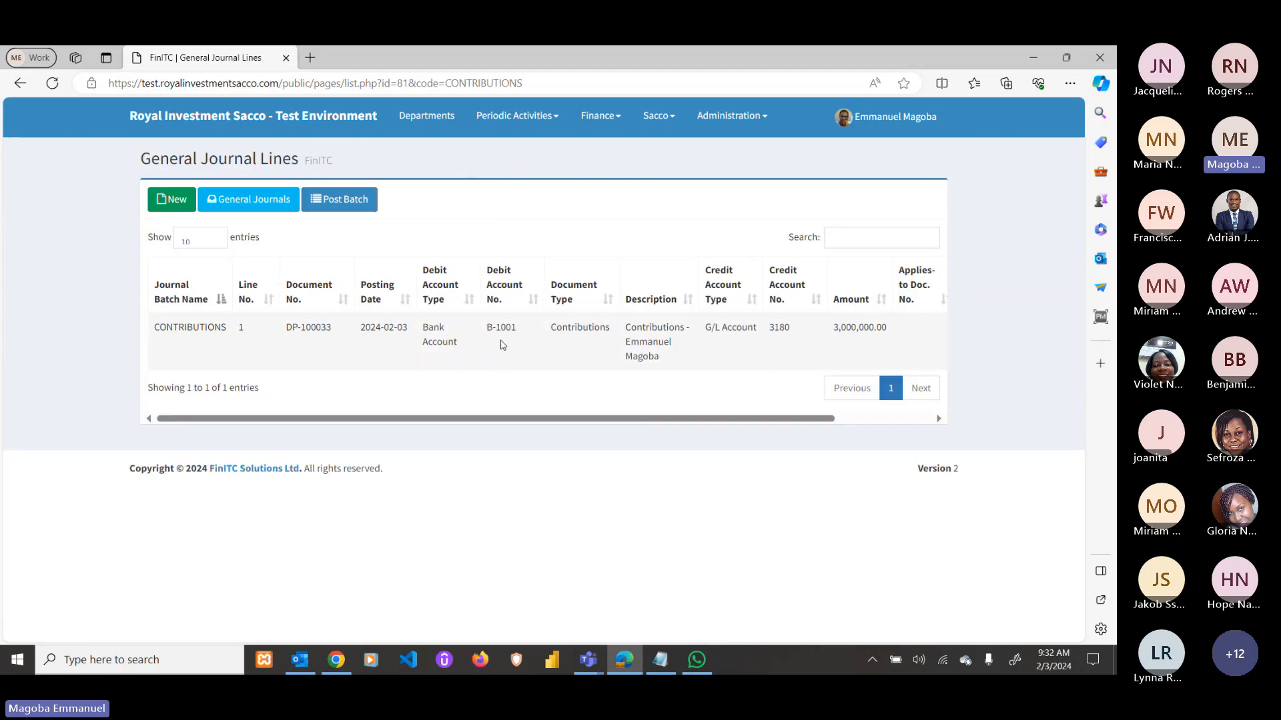
{"action": "left_click_drag", "start_coordinate": [486, 328], "coordinate": [521, 330]}
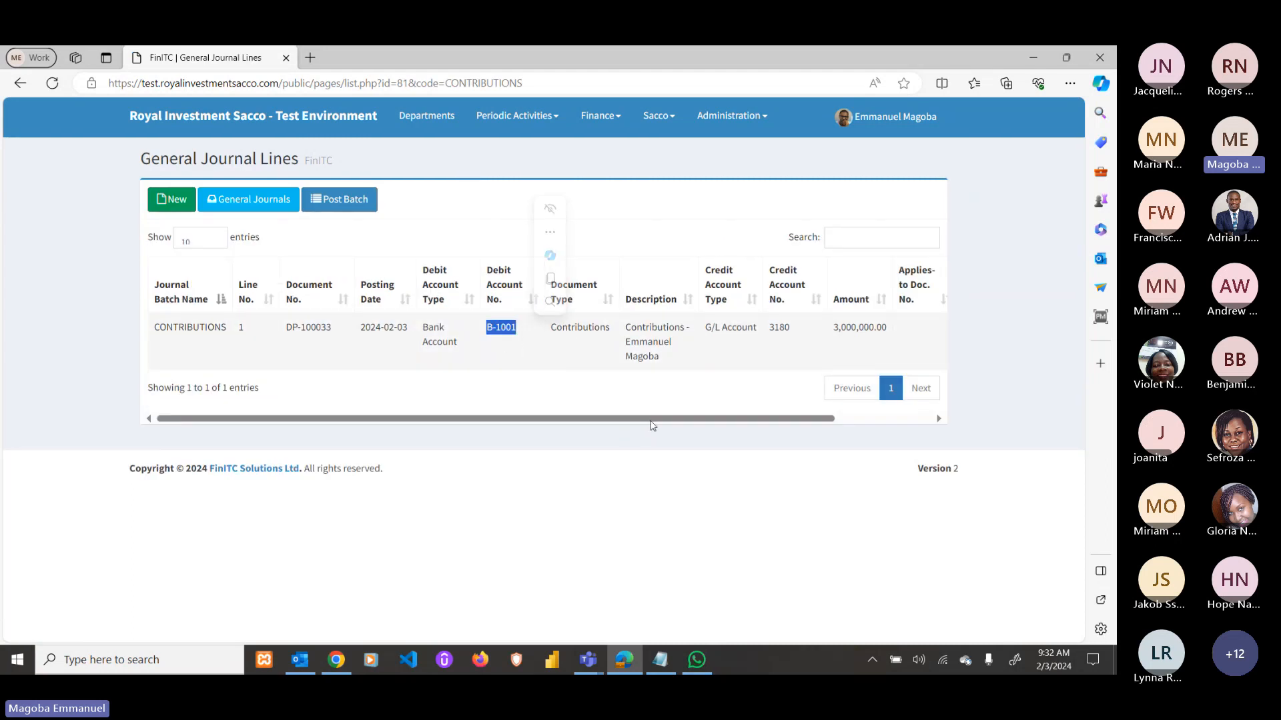
{"action": "left_click_drag", "start_coordinate": [653, 420], "coordinate": [774, 416]}
{"action": "left_click", "coordinate": [902, 328]}
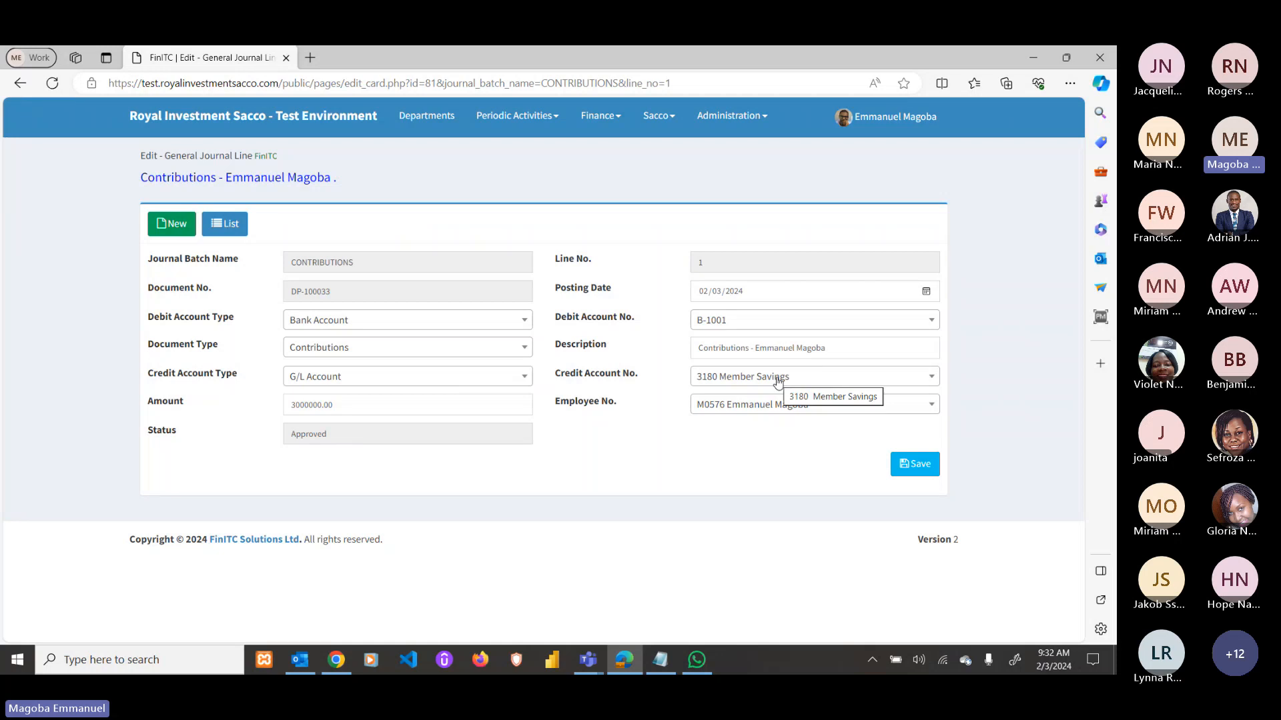
{"action": "left_click", "coordinate": [20, 83]}
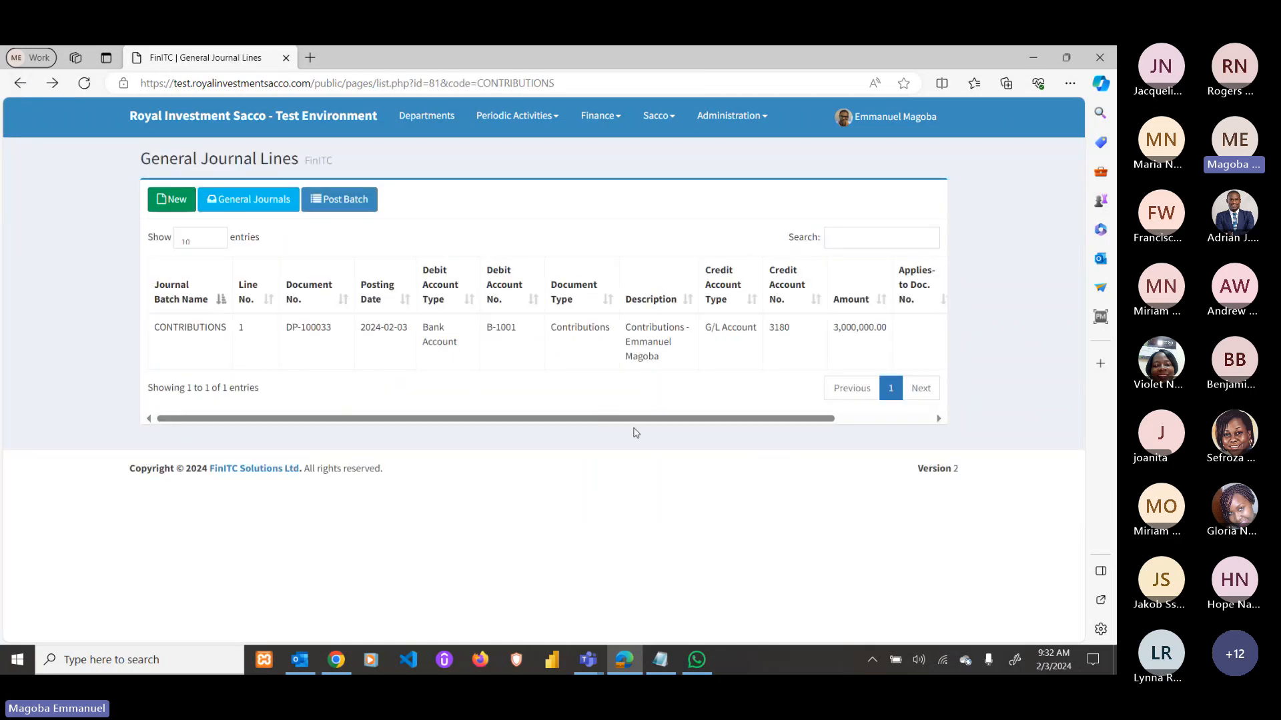
Post the whole journal batch so General Journal Lines is empty.
{"action": "left_click_drag", "start_coordinate": [631, 421], "coordinate": [779, 418]}
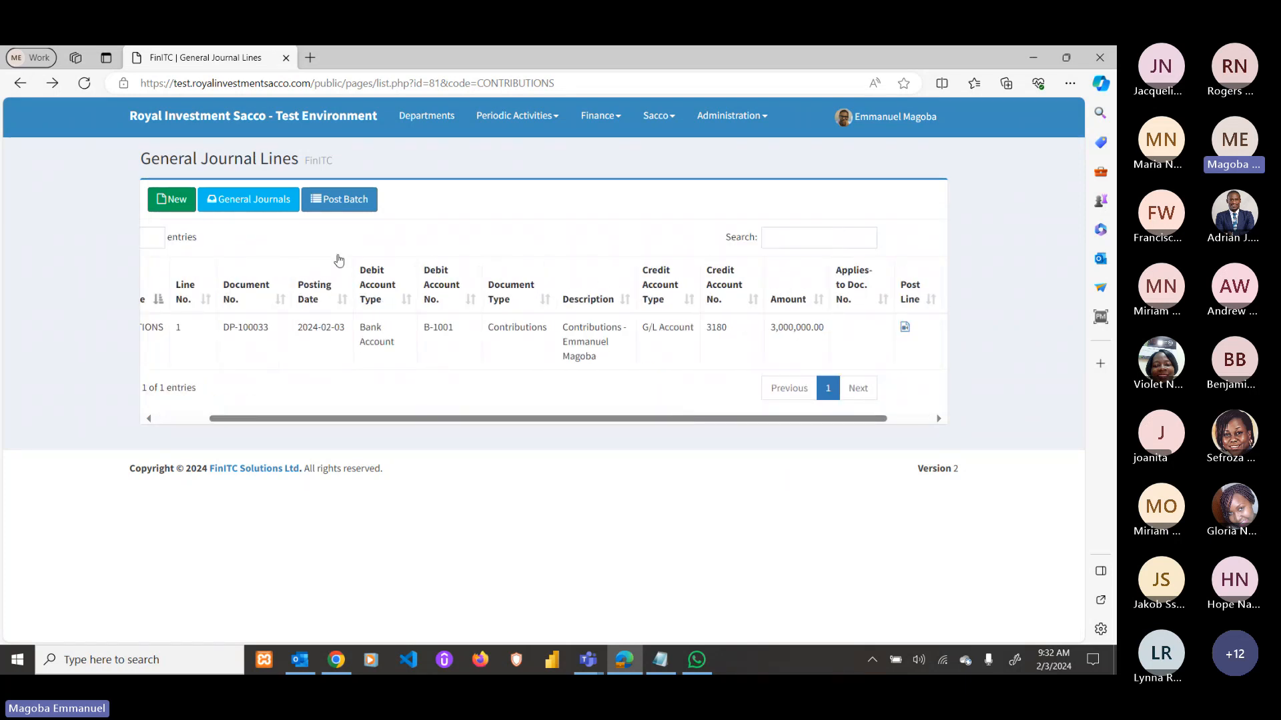
{"action": "left_click", "coordinate": [344, 198]}
{"action": "left_click", "coordinate": [611, 164]}
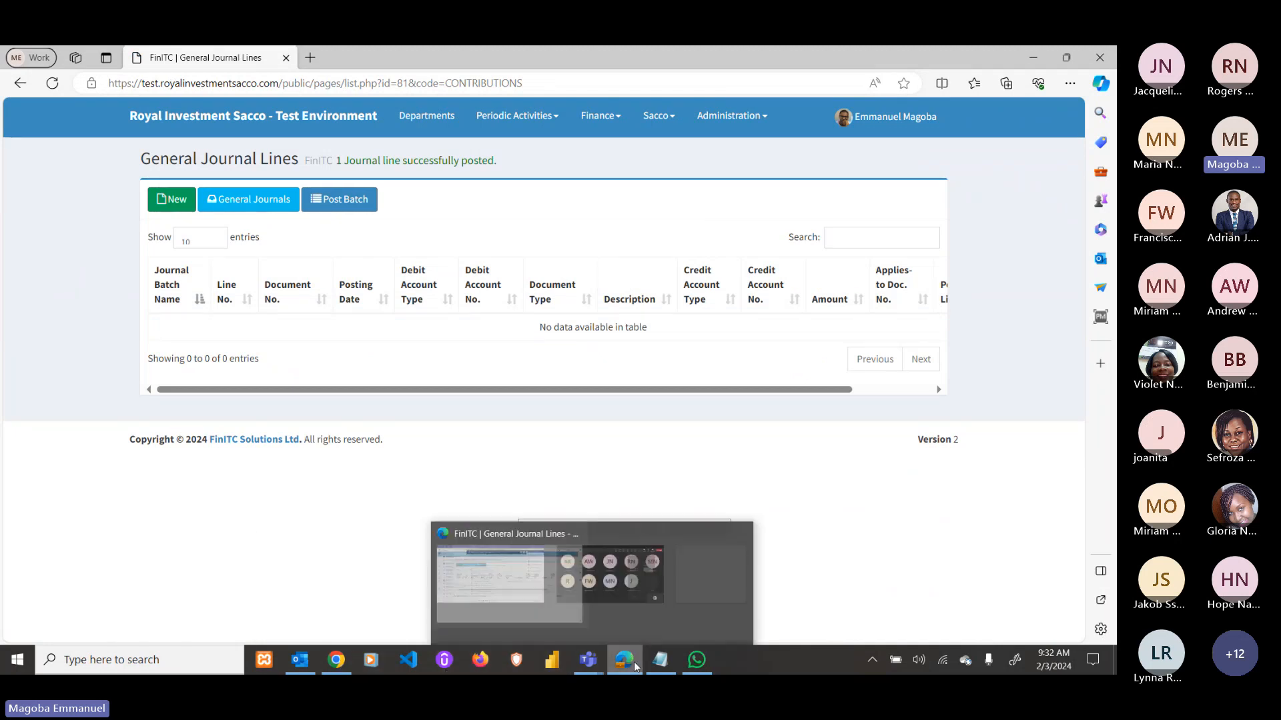
{"action": "left_click_drag", "start_coordinate": [624, 660], "coordinate": [352, 665]}
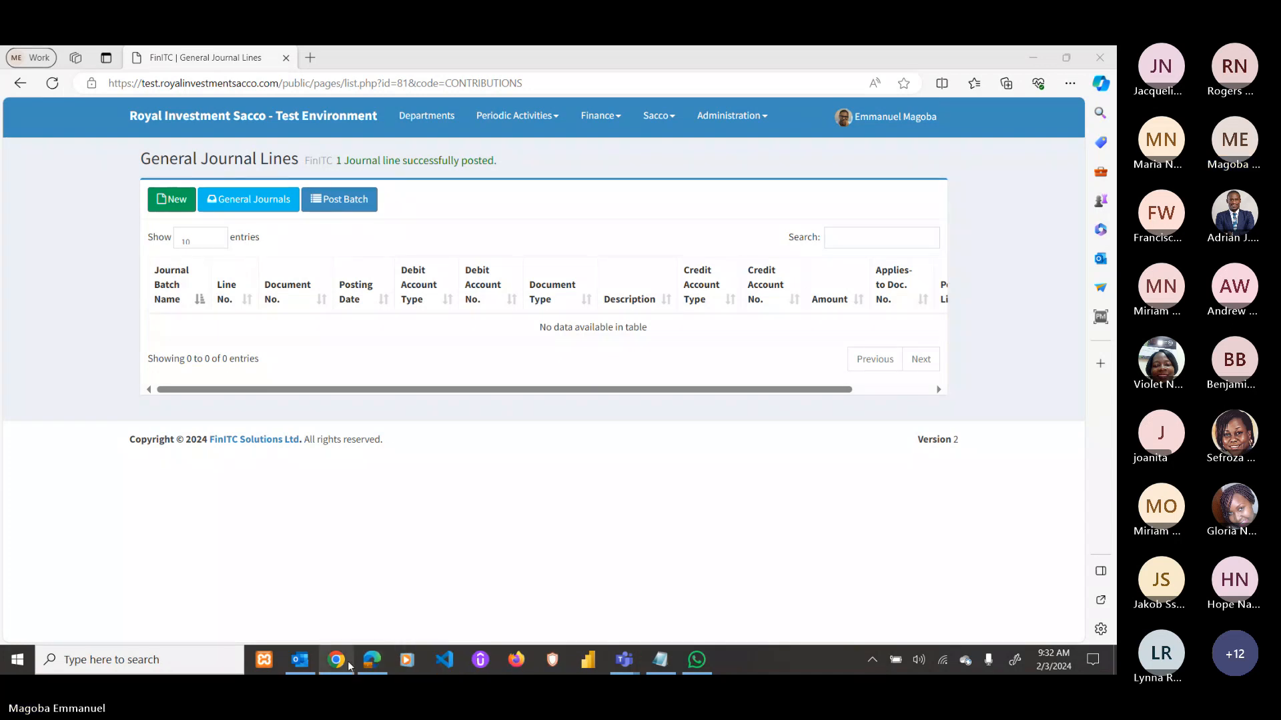
Reload deposit card DP-100033 and confirm its status is Approved.
{"action": "left_click", "coordinate": [344, 664]}
{"action": "scroll", "coordinate": [225, 279], "scroll_direction": "up", "scroll_amount": 1}
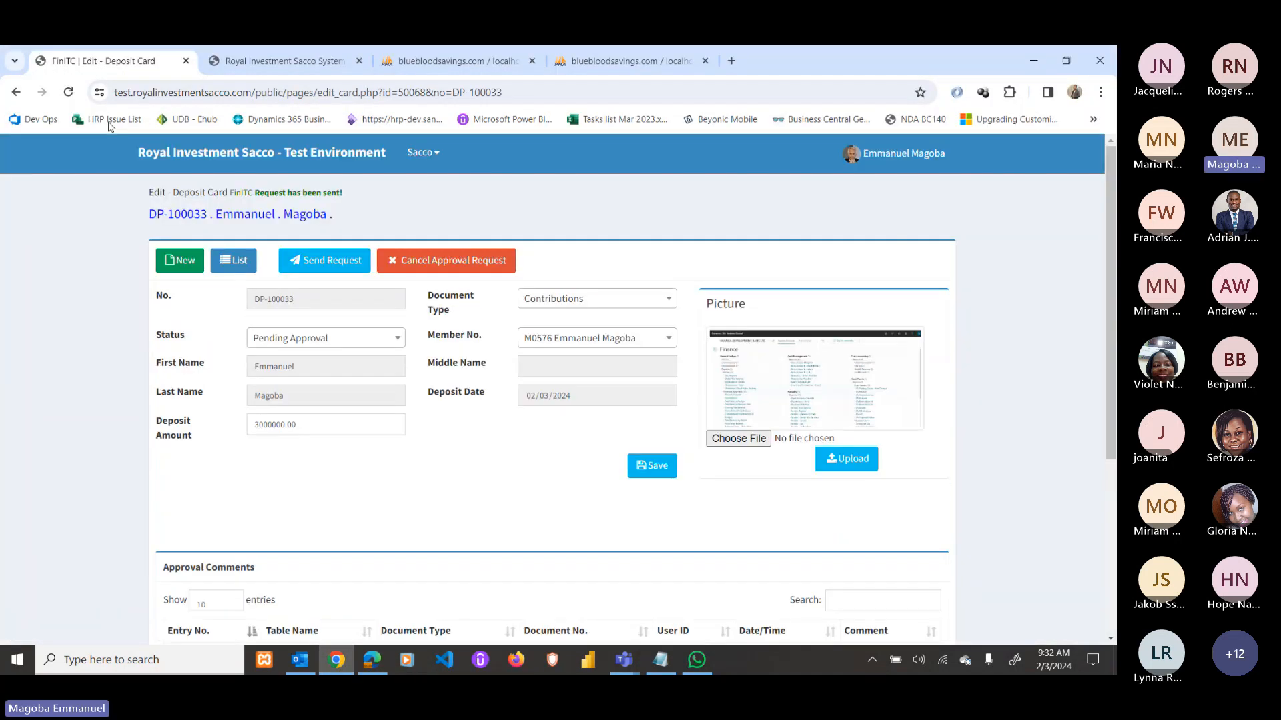
{"action": "left_click", "coordinate": [651, 464]}
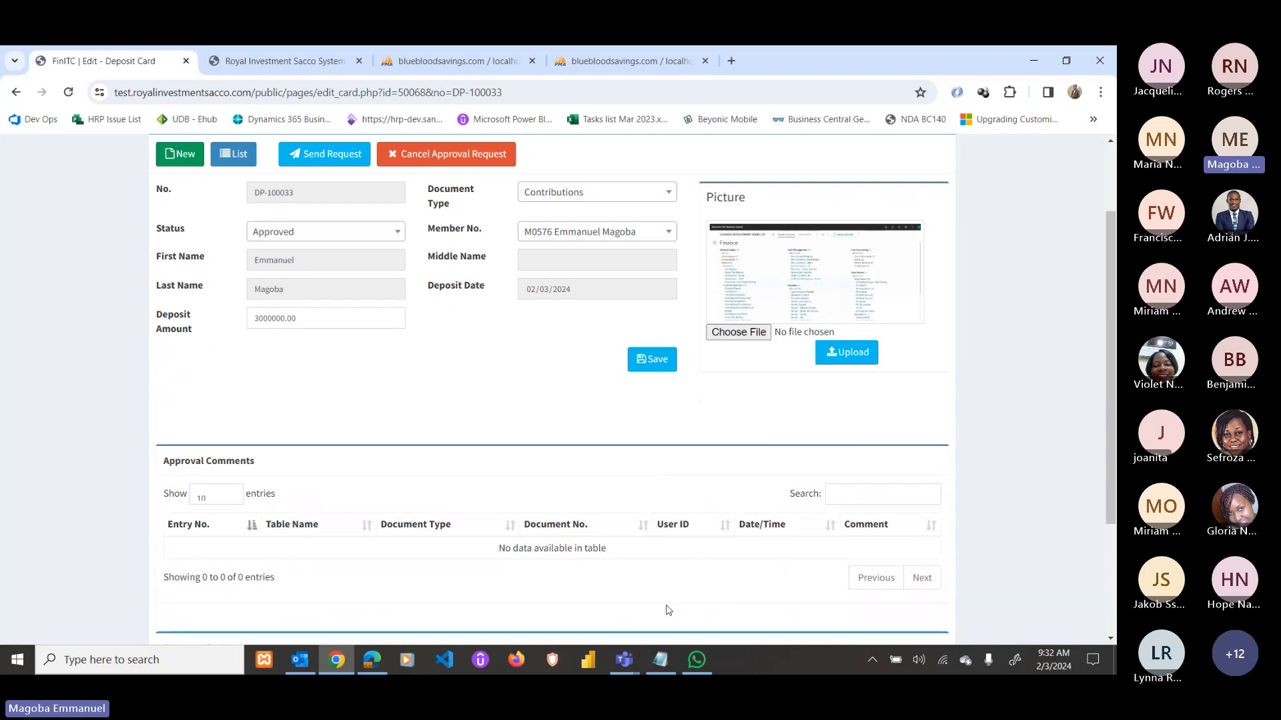
{"action": "scroll", "coordinate": [659, 577], "scroll_direction": "down", "scroll_amount": 3}
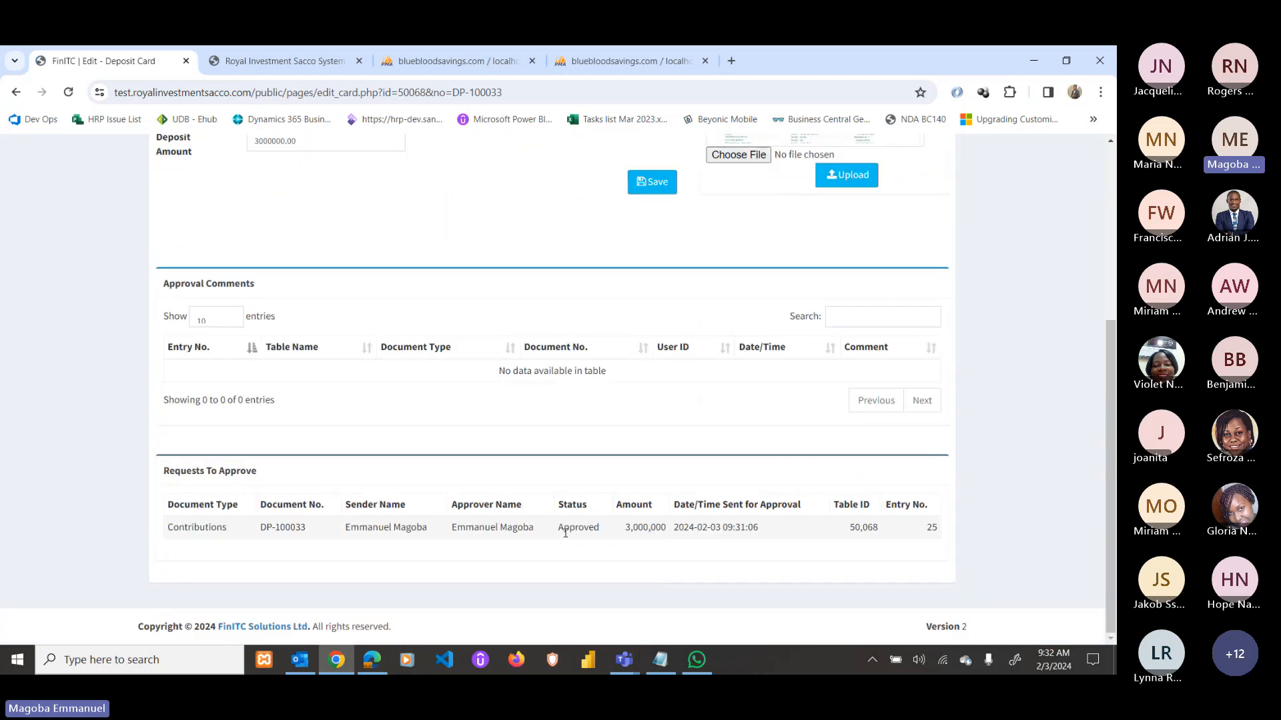
{"action": "left_click_drag", "start_coordinate": [562, 531], "coordinate": [603, 528]}
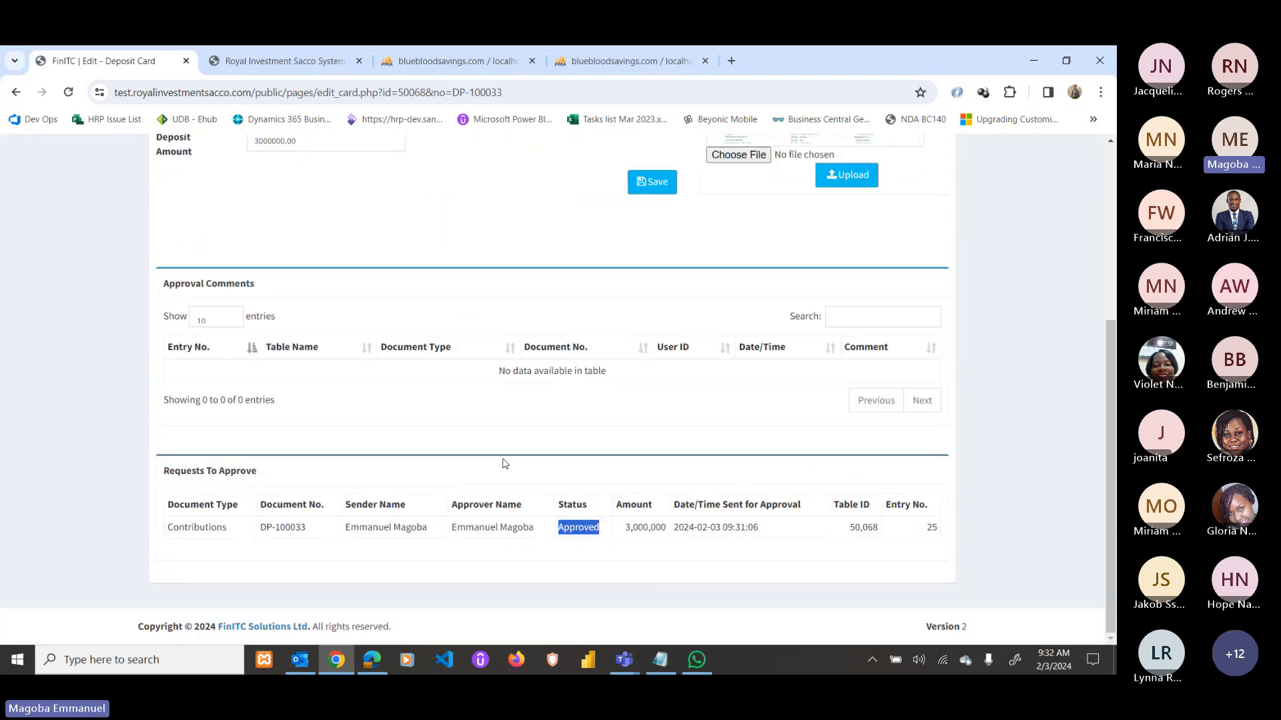
Return home to see 1 deposit, Member Savings 2,980,000 and Share Contribution 20,000.
{"action": "scroll", "coordinate": [502, 463], "scroll_direction": "up", "scroll_amount": 4}
{"action": "left_click", "coordinate": [181, 152]}
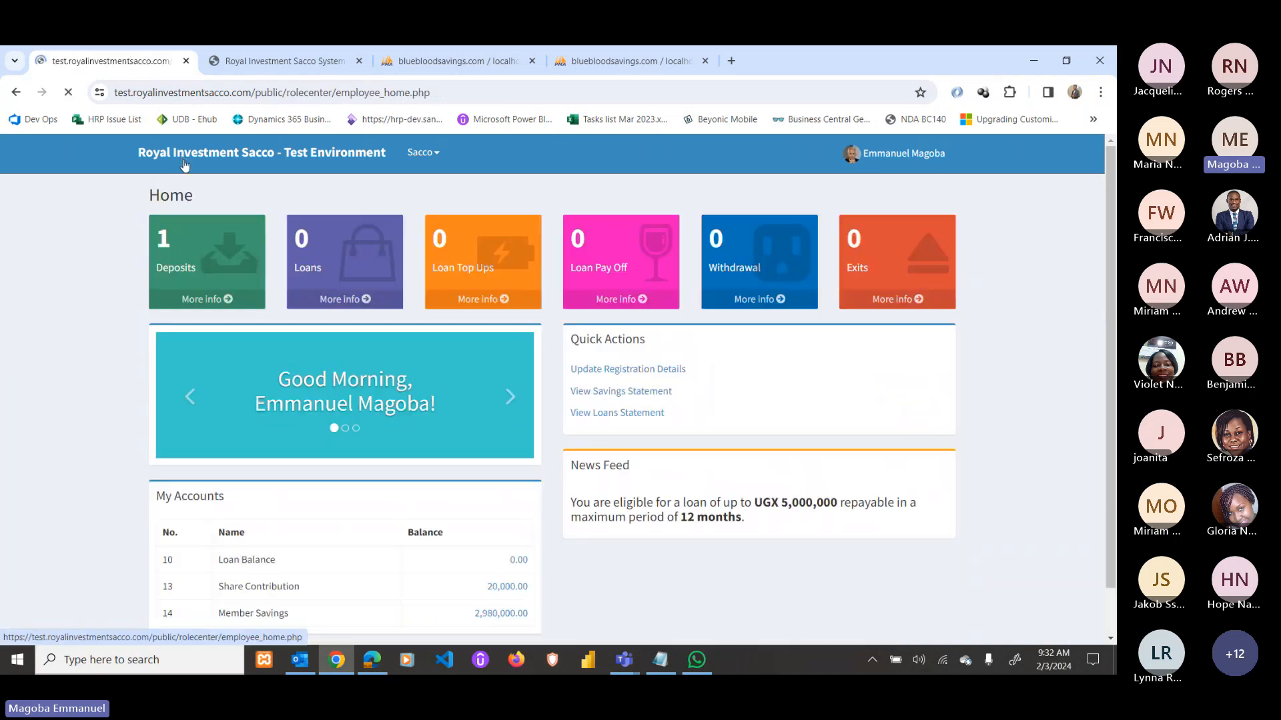
{"action": "scroll", "coordinate": [343, 470], "scroll_direction": "down", "scroll_amount": 1}
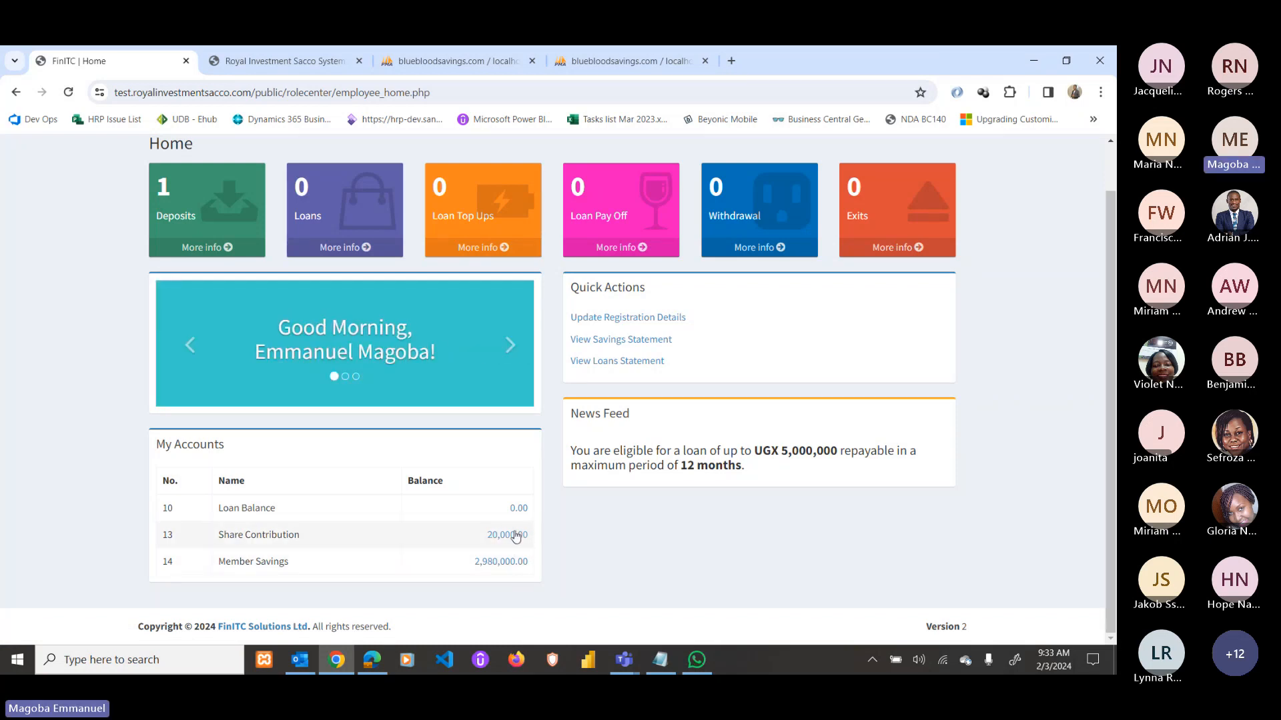
{"action": "left_click", "coordinate": [635, 343]}
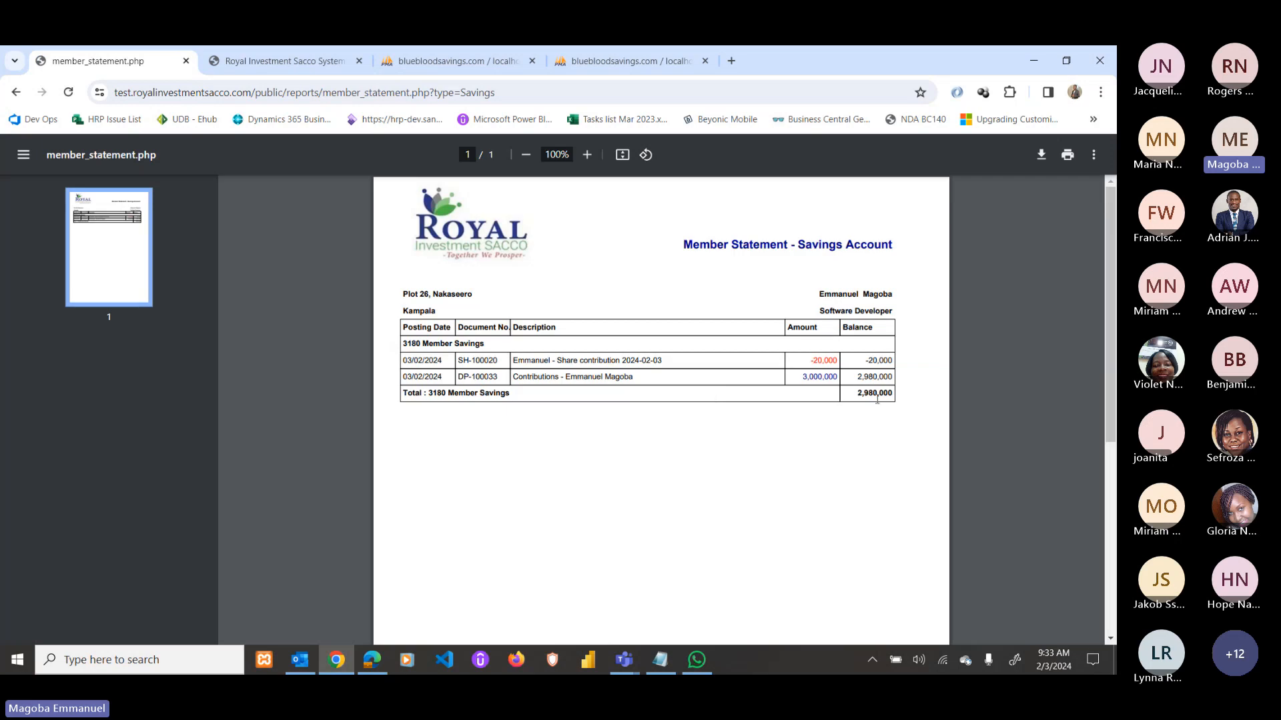
{"action": "double_click", "coordinate": [810, 377]}
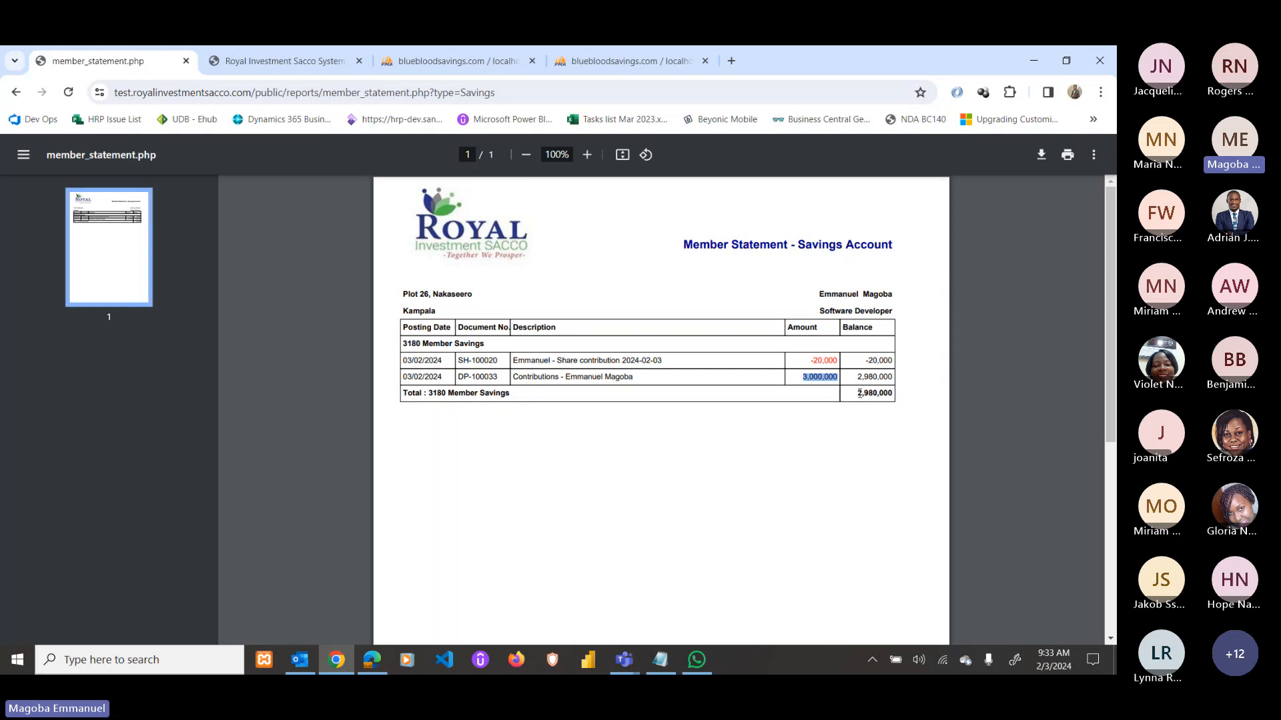
{"action": "left_click", "coordinate": [16, 92]}
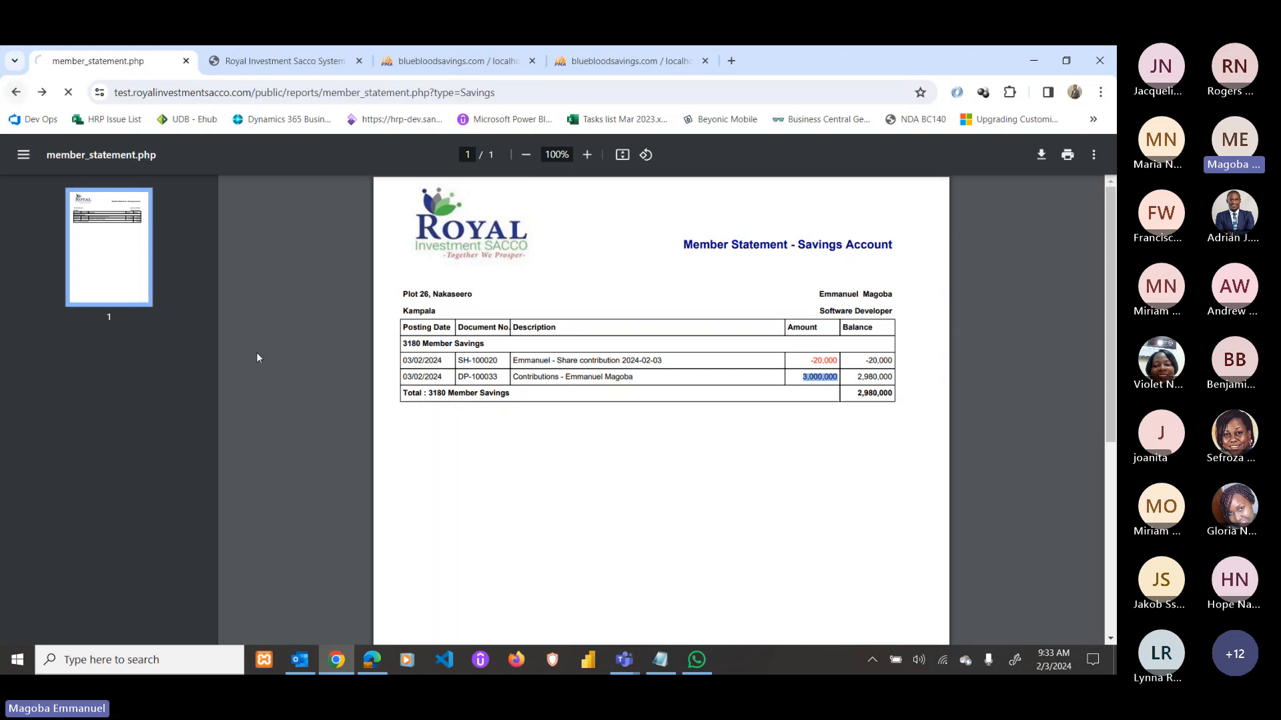
{"action": "scroll", "coordinate": [222, 313], "scroll_direction": "up", "scroll_amount": 1}
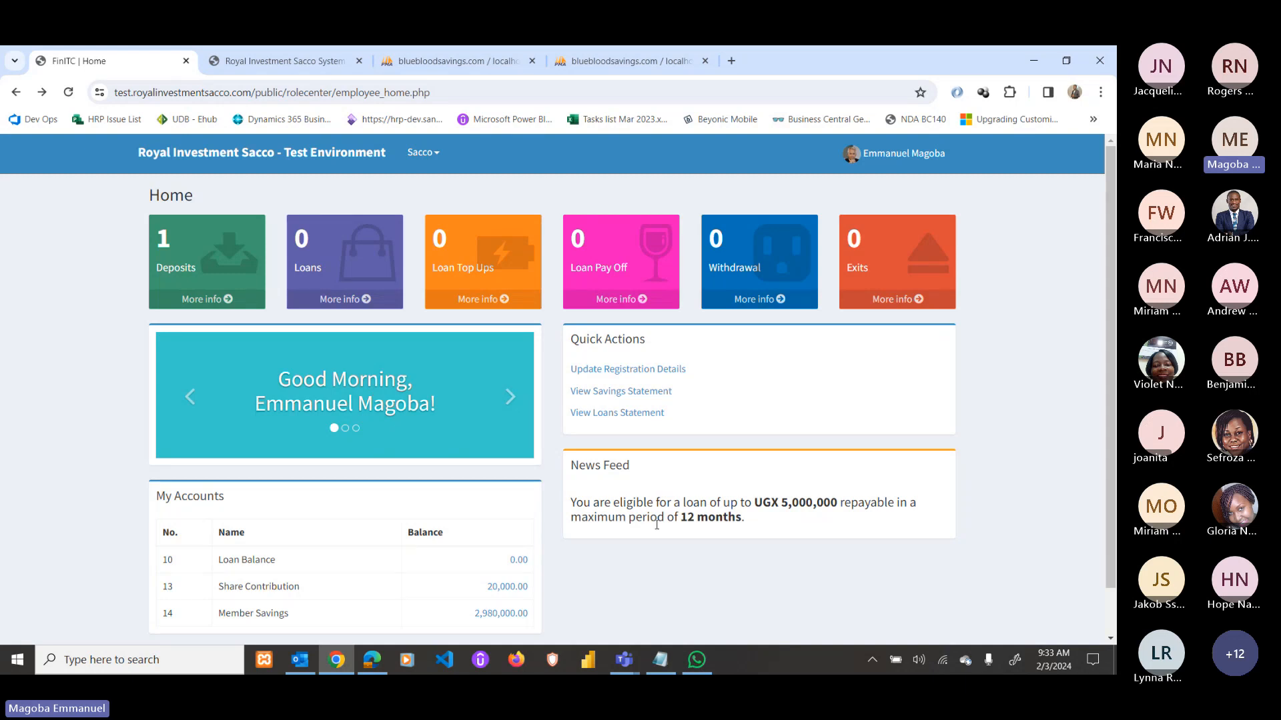
{"action": "scroll", "coordinate": [603, 532], "scroll_direction": "down", "scroll_amount": 1}
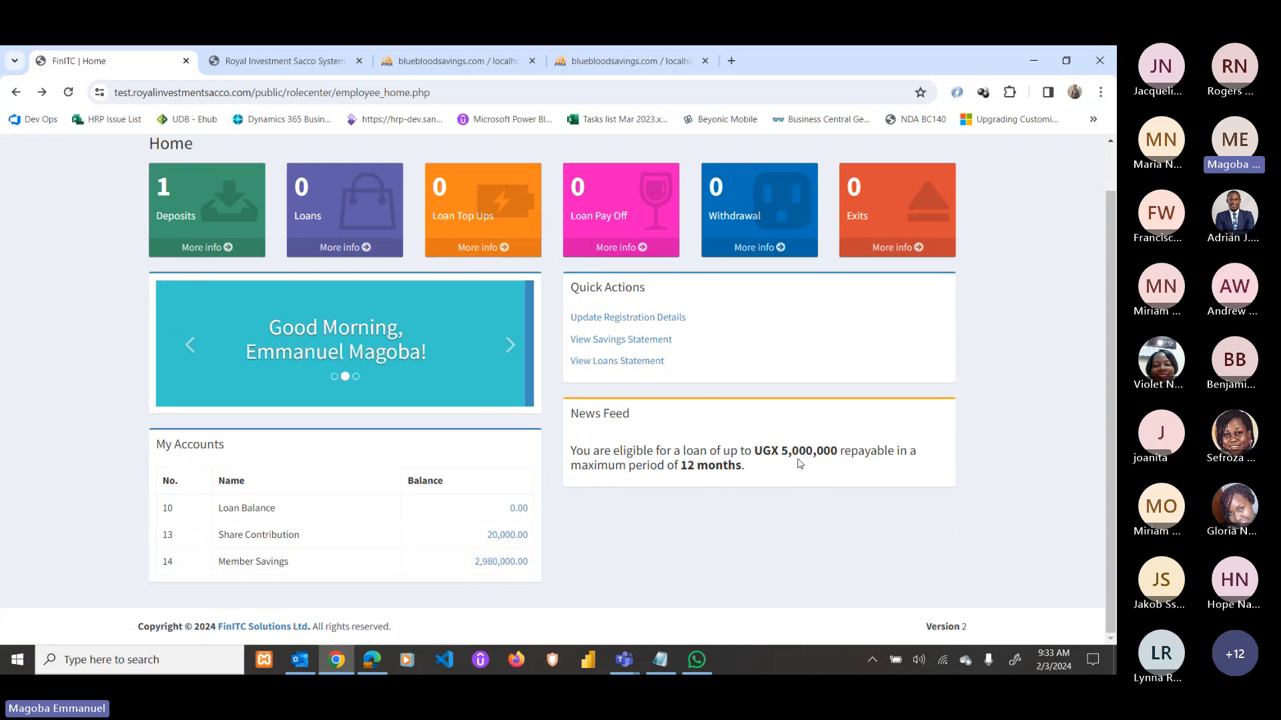
{"action": "left_click_drag", "start_coordinate": [779, 451], "coordinate": [839, 451]}
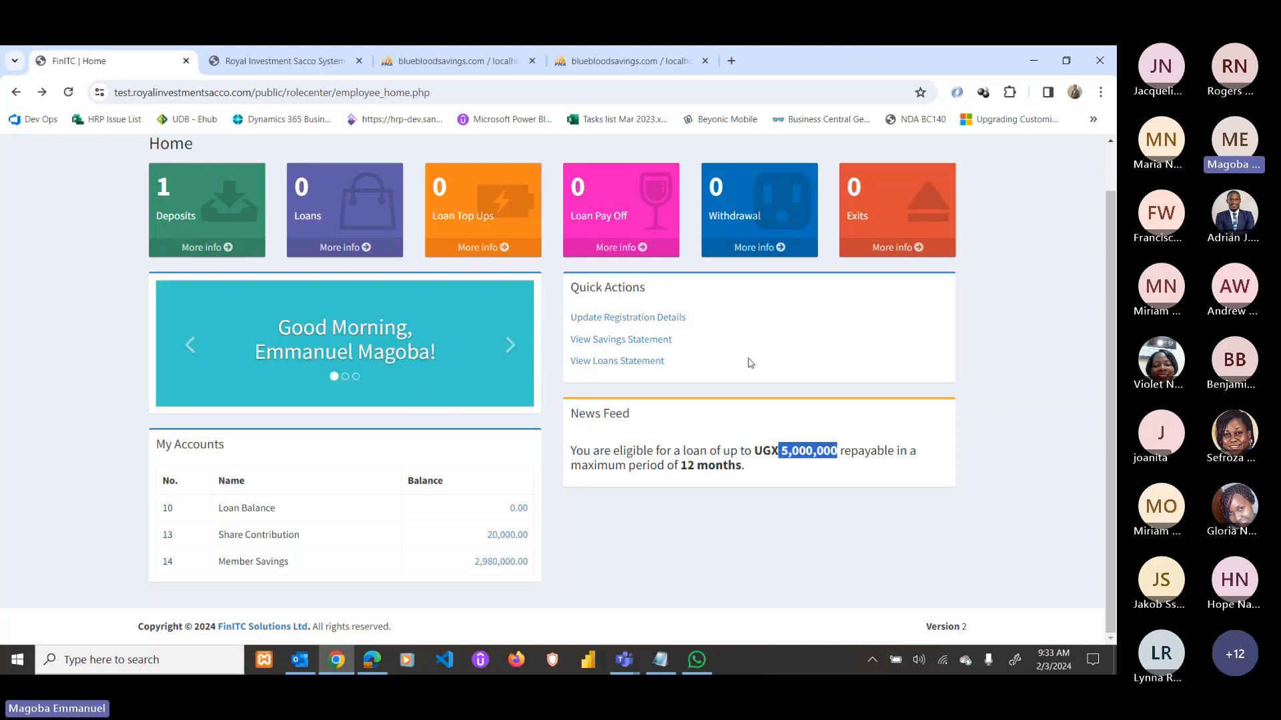
{"action": "scroll", "coordinate": [757, 370], "scroll_direction": "up", "scroll_amount": 1}
{"action": "scroll", "coordinate": [1019, 432], "scroll_direction": "down", "scroll_amount": 1}
{"action": "scroll", "coordinate": [800, 383], "scroll_direction": "up", "scroll_amount": 1}
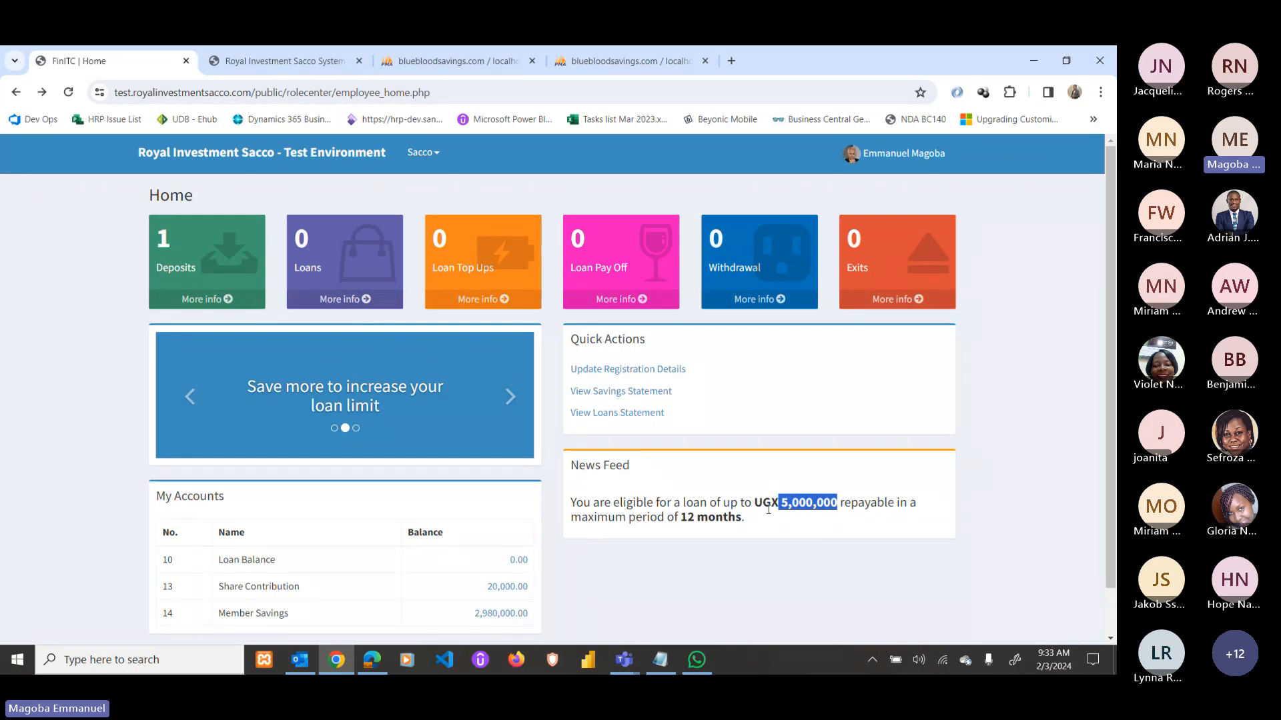
{"action": "scroll", "coordinate": [783, 507], "scroll_direction": "down", "scroll_amount": 1}
{"action": "left_click", "coordinate": [789, 451]}
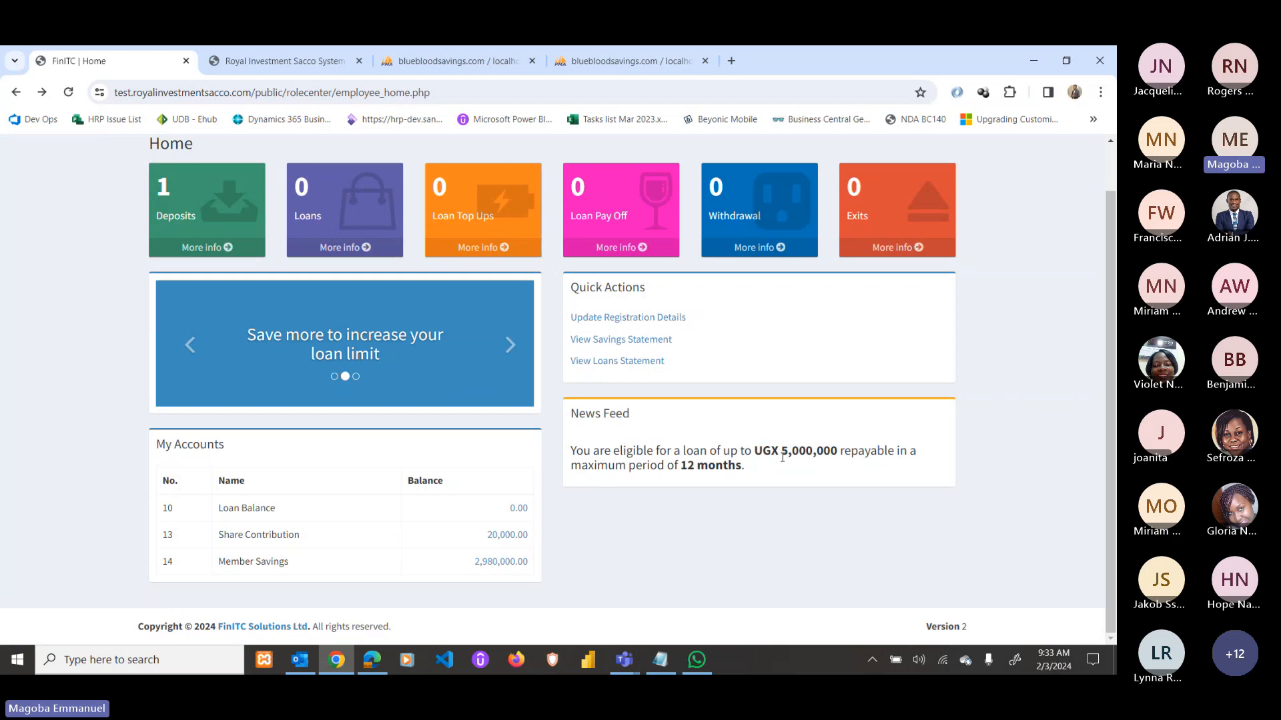
{"action": "left_click_drag", "start_coordinate": [783, 453], "coordinate": [841, 449]}
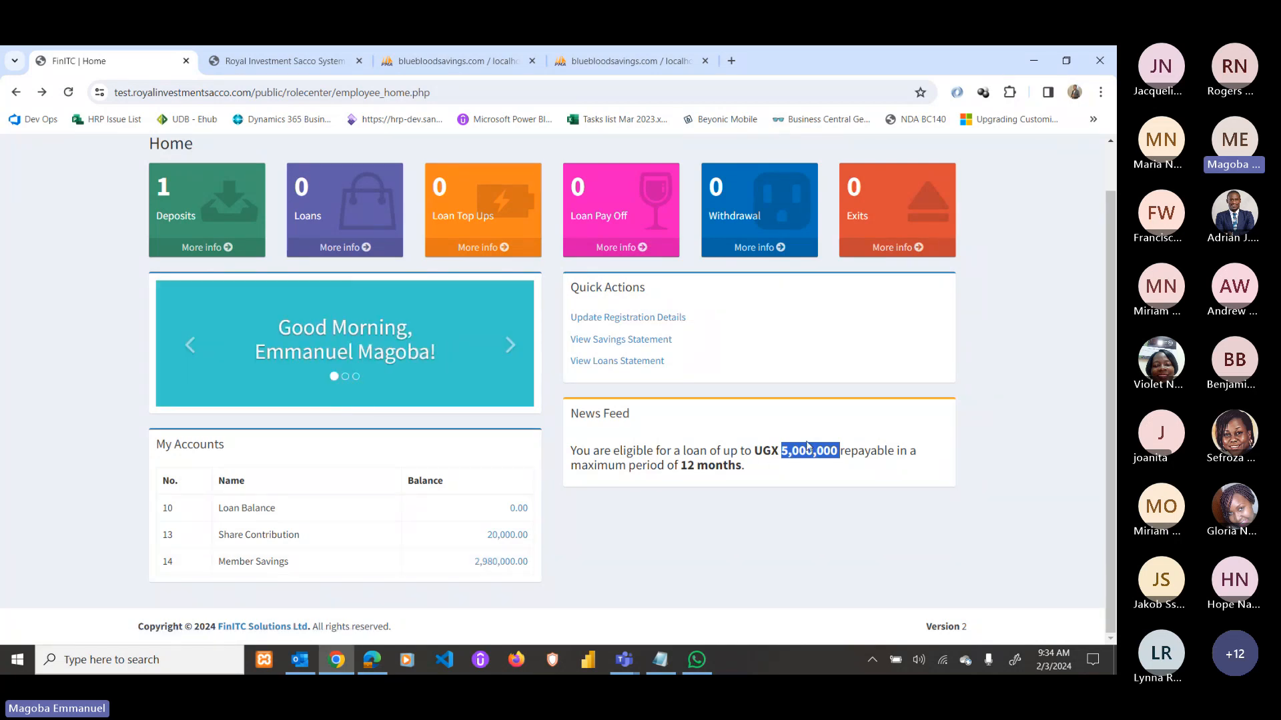
{"action": "left_click", "coordinate": [727, 480]}
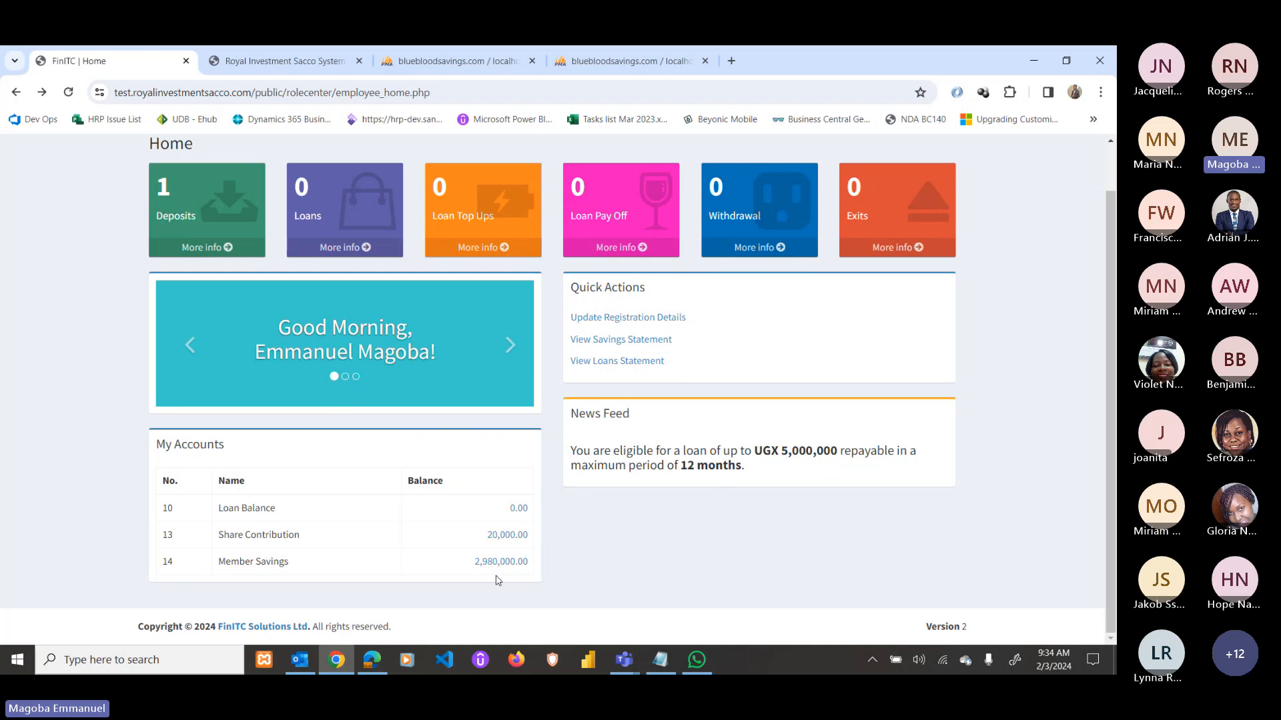
{"action": "scroll", "coordinate": [497, 580], "scroll_direction": "up", "scroll_amount": 1}
{"action": "left_click", "coordinate": [342, 300]}
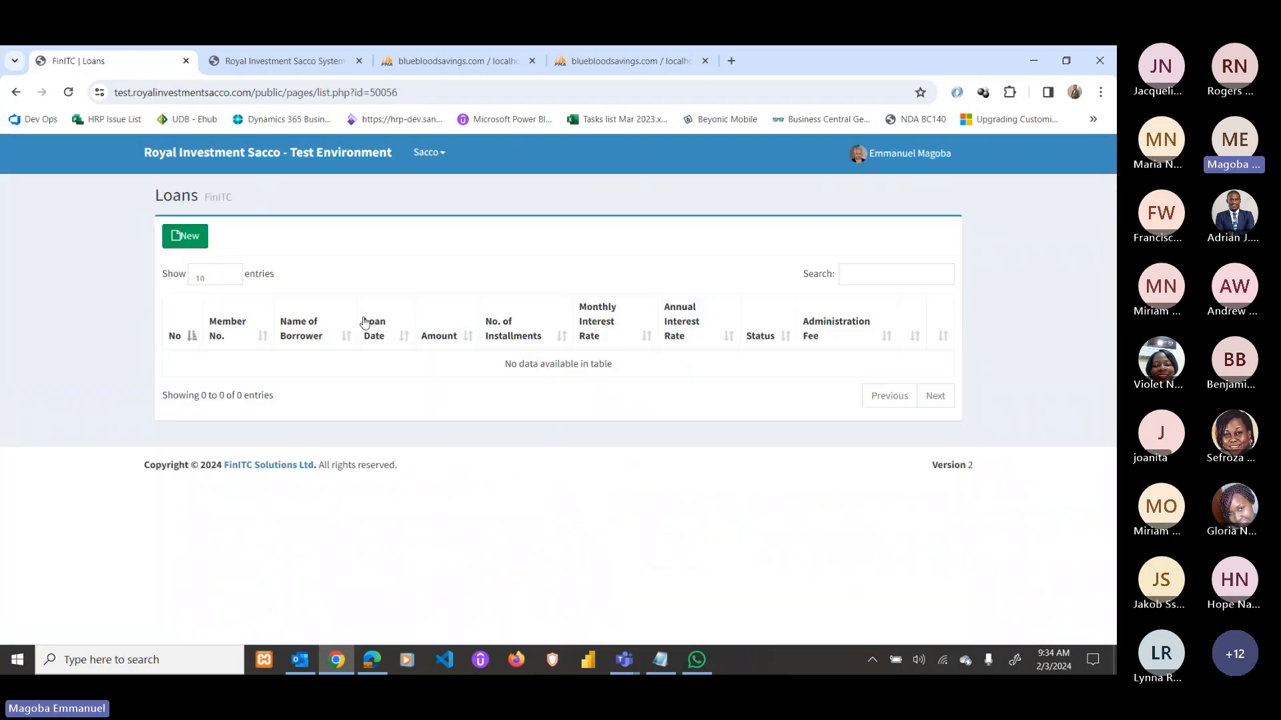
Start a new loan card for 6,000,000 over 24 installments.
{"action": "left_click", "coordinate": [183, 235]}
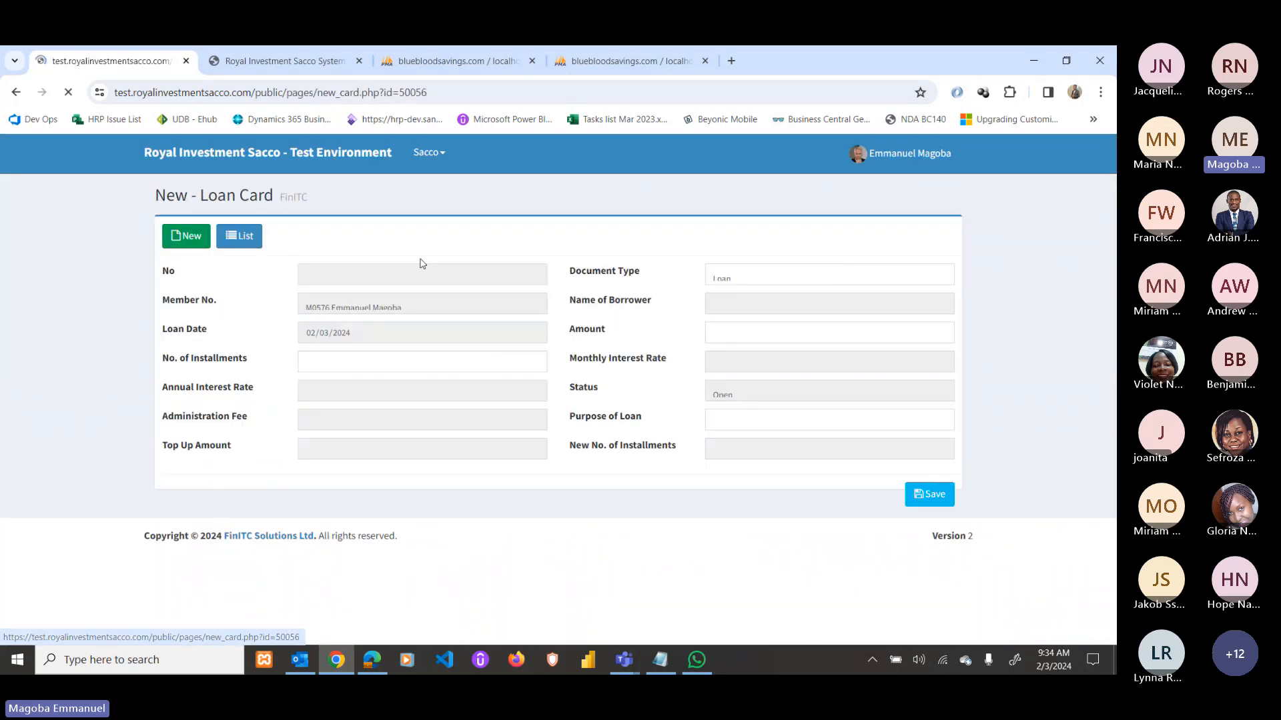
{"action": "left_click", "coordinate": [435, 358]}
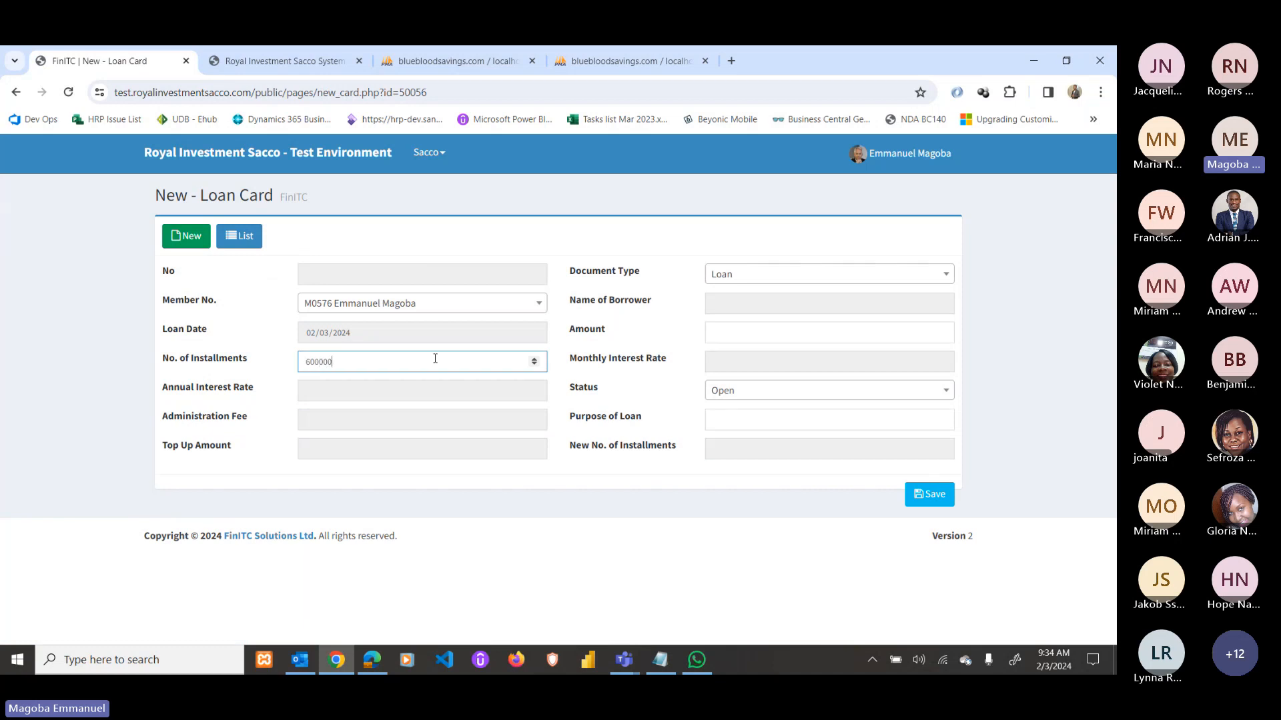
{"action": "type", "text": "6000000"}
{"action": "double_click", "coordinate": [325, 361]}
{"action": "key", "text": "ctrl+c"}
{"action": "key", "text": "BackSpace"}
{"action": "left_click", "coordinate": [738, 330]}
{"action": "key", "text": "ctrl+v"}
{"action": "left_click", "coordinate": [372, 358]}
Set the loan purpose to School fees, try saving, and return to the form.
{"action": "left_click", "coordinate": [740, 419]}
{"action": "left_click", "coordinate": [795, 442]}
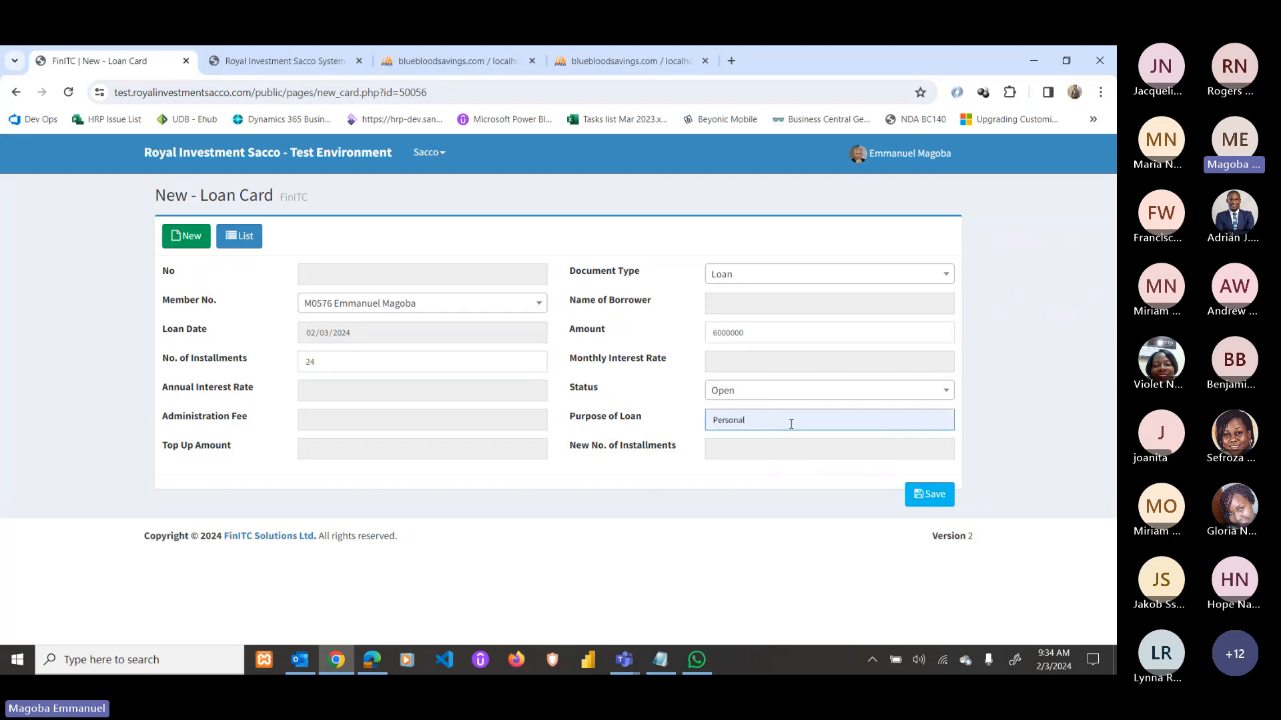
{"action": "key", "text": "BackSpace"}
{"action": "key", "text": "BackSpace"}
{"action": "key", "text": "BackSpace"}
{"action": "key", "text": "BackSpace"}
{"action": "key", "text": "BackSpace"}
{"action": "key", "text": "BackSpace"}
{"action": "key", "text": "BackSpace"}
{"action": "key", "text": "BackSpace"}
{"action": "key", "text": "BackSpace"}
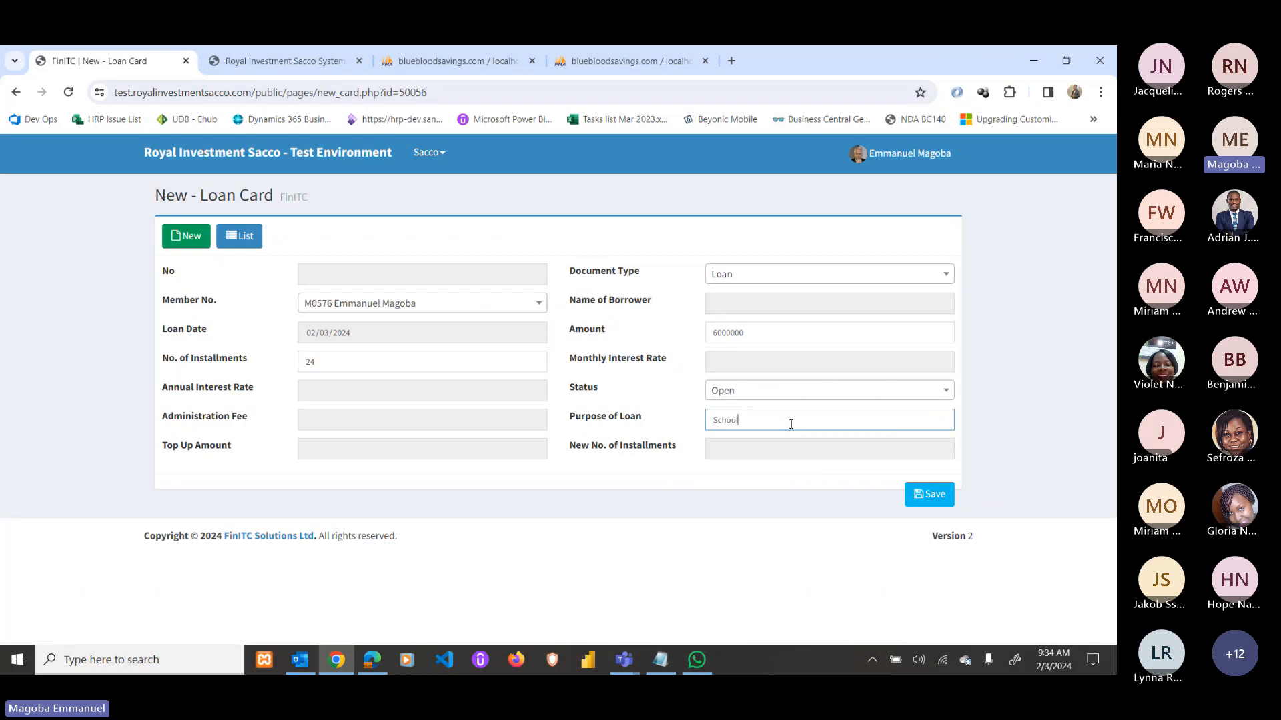
{"action": "left_click", "coordinate": [928, 497]}
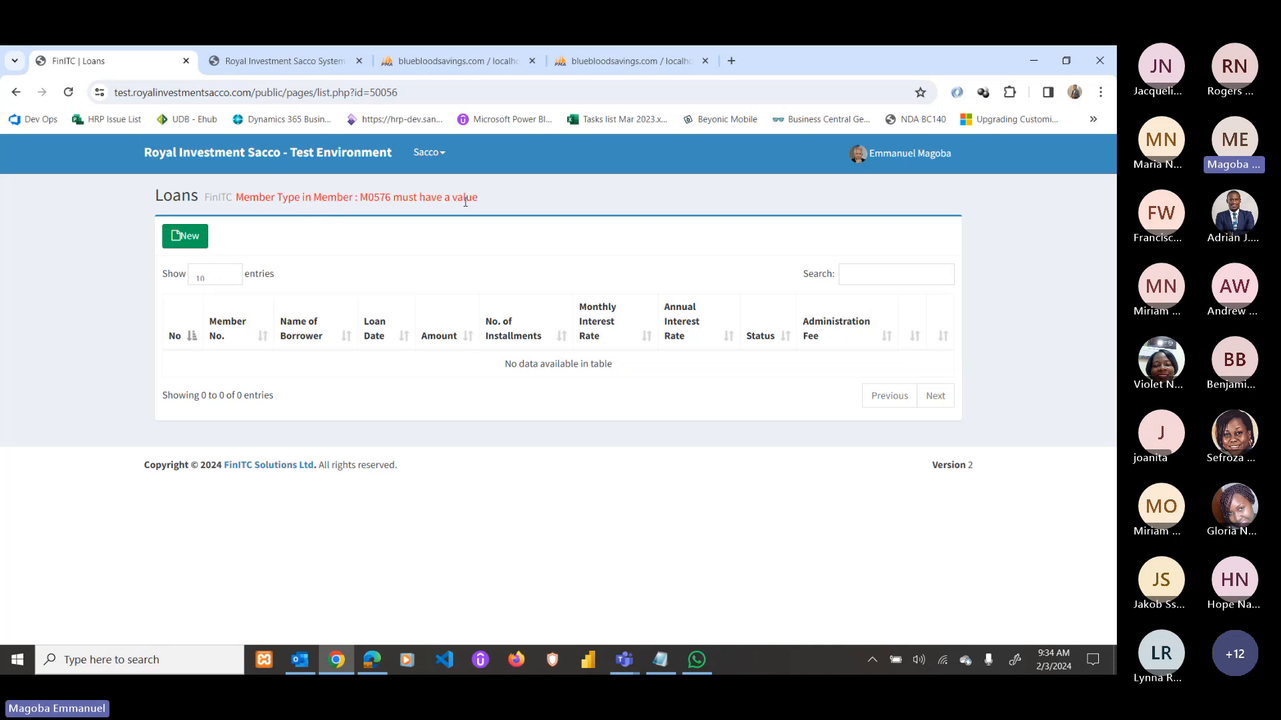
{"action": "left_click", "coordinate": [16, 92]}
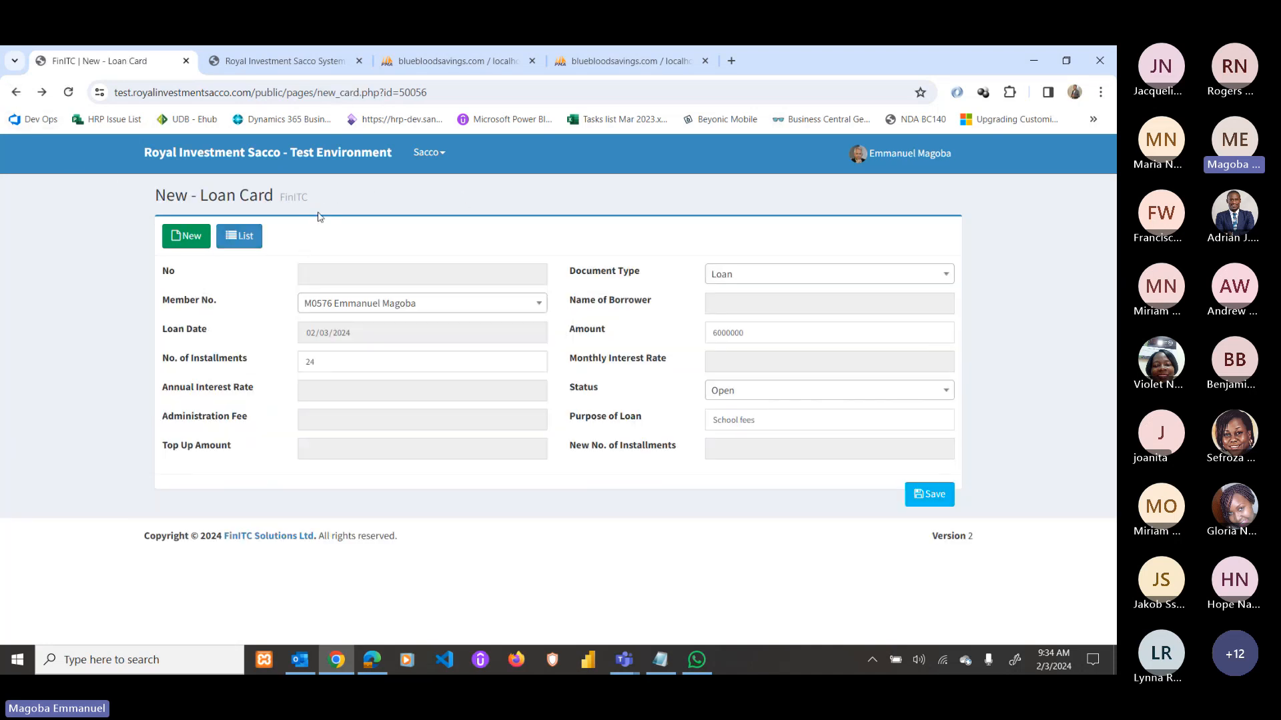
Set member M0576's Member Type to GENERAL General Member and save the card.
{"action": "left_click", "coordinate": [378, 651]}
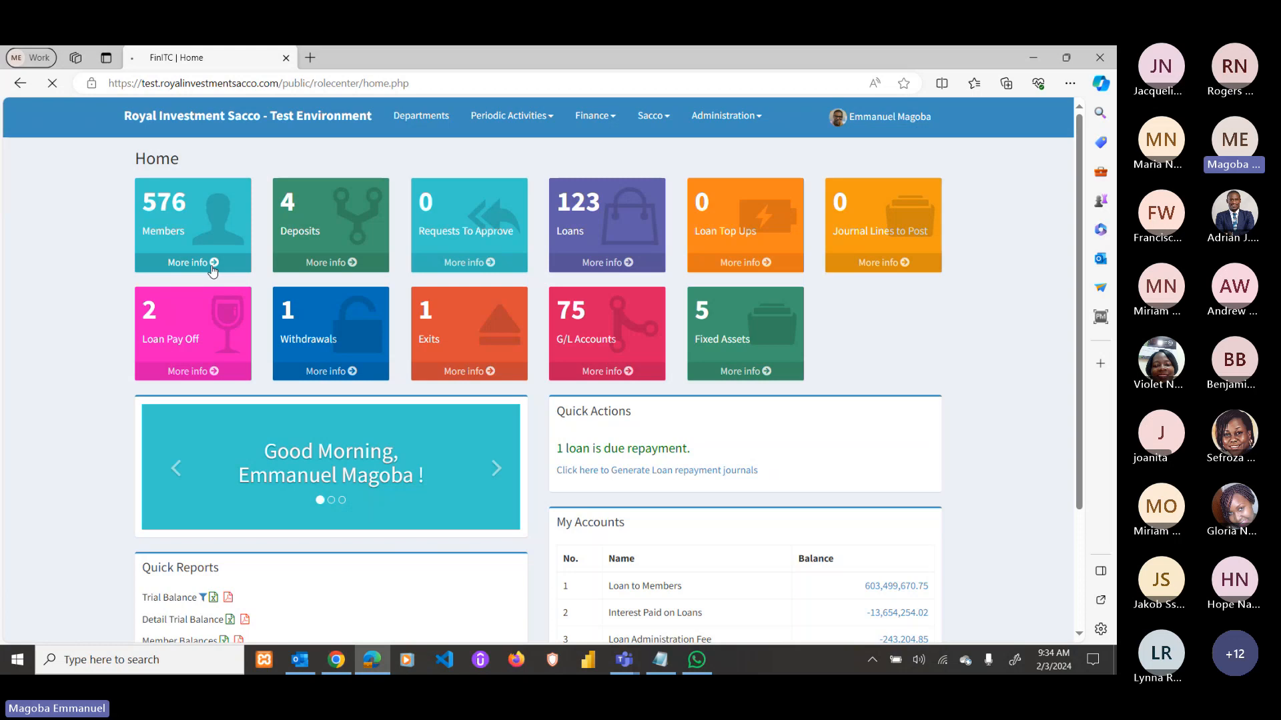
{"action": "left_click", "coordinate": [213, 264]}
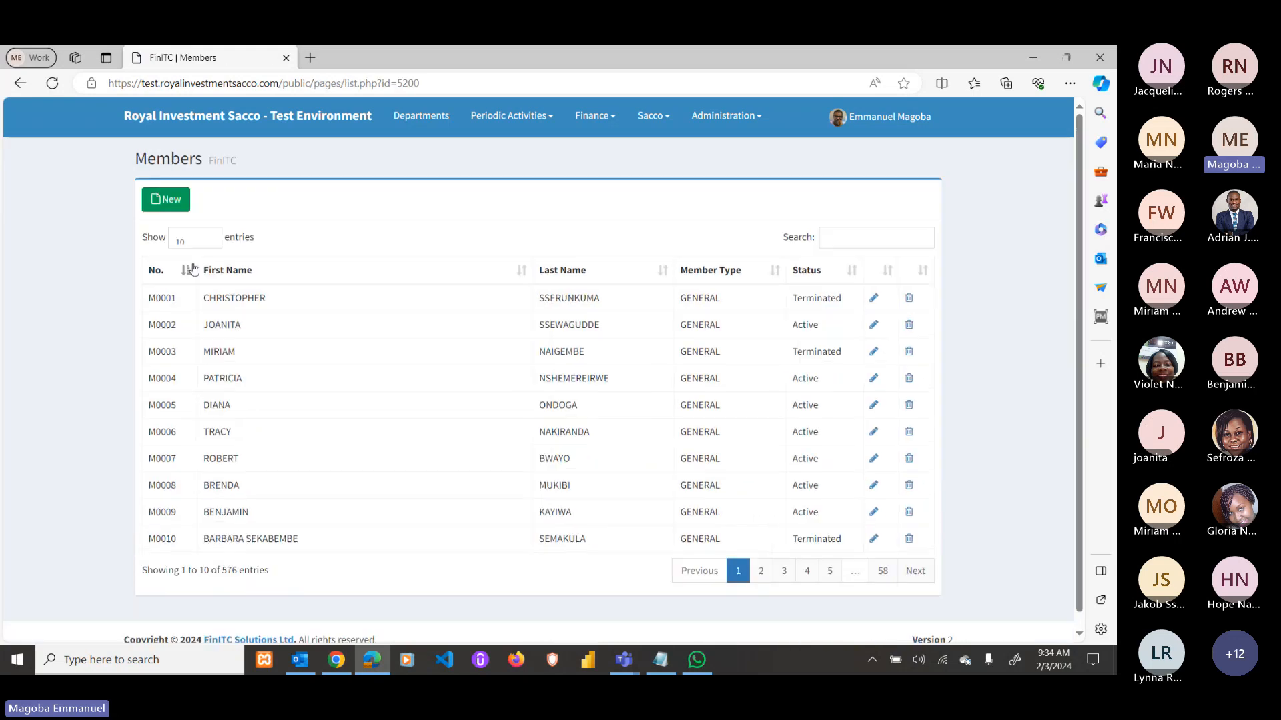
{"action": "left_click", "coordinate": [873, 298]}
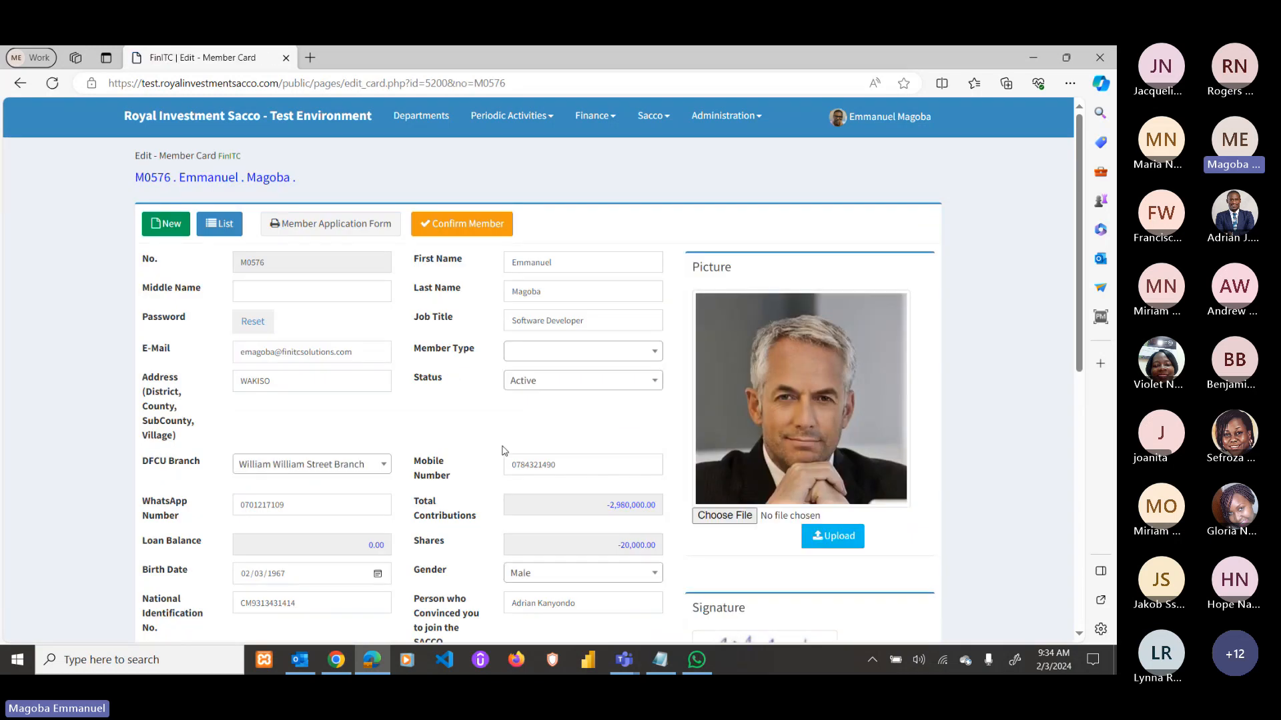
{"action": "left_click", "coordinate": [552, 354]}
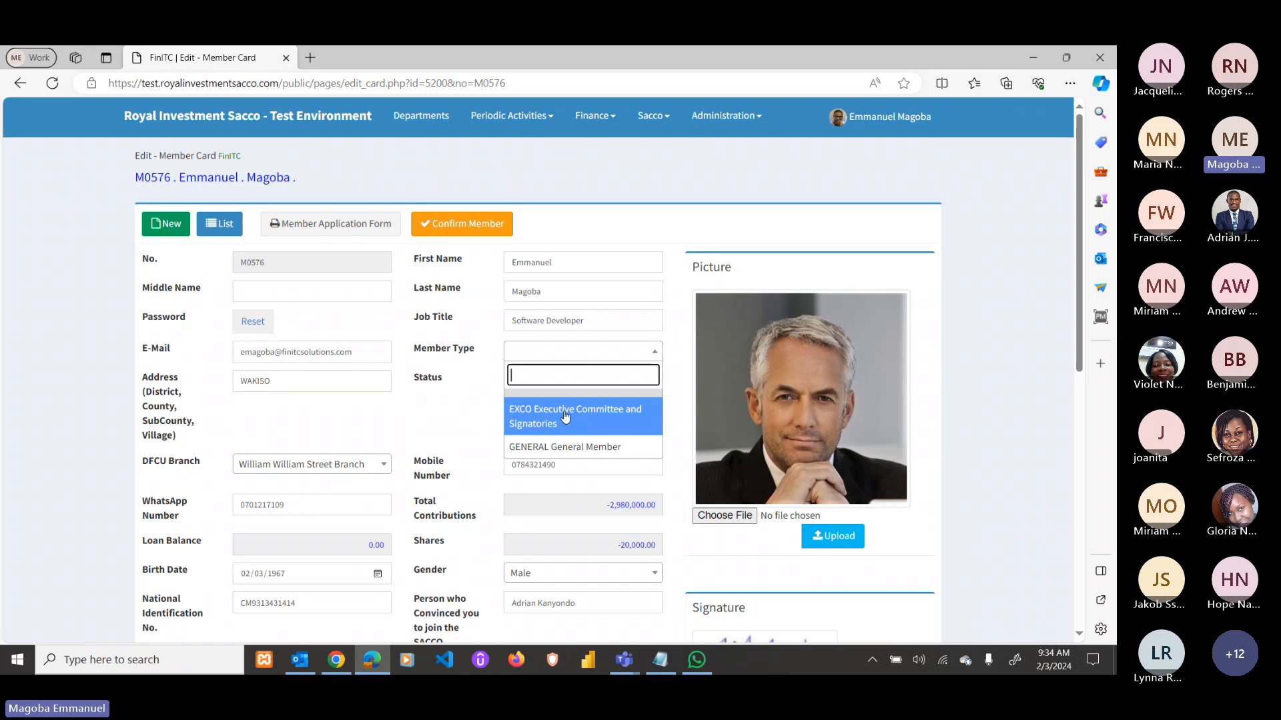
{"action": "left_click", "coordinate": [571, 456]}
{"action": "scroll", "coordinate": [600, 414], "scroll_direction": "down", "scroll_amount": 5}
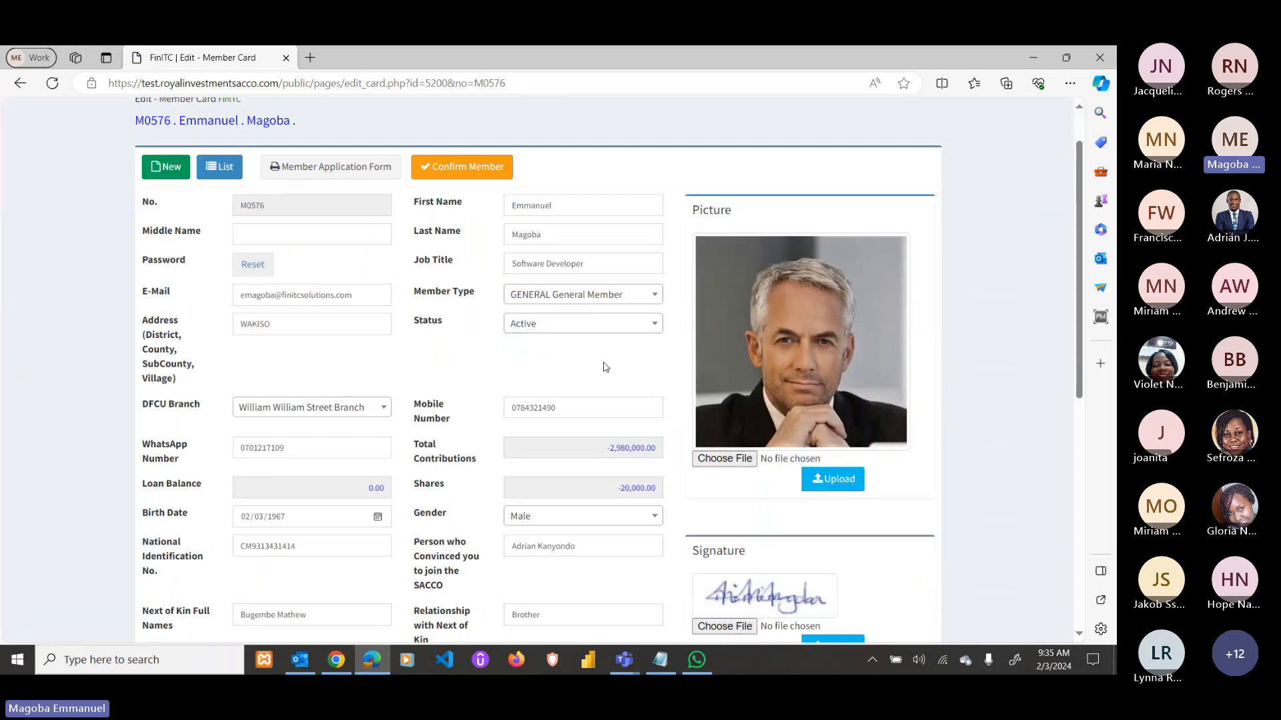
{"action": "scroll", "coordinate": [609, 408], "scroll_direction": "down", "scroll_amount": 3}
{"action": "left_click", "coordinate": [630, 560]}
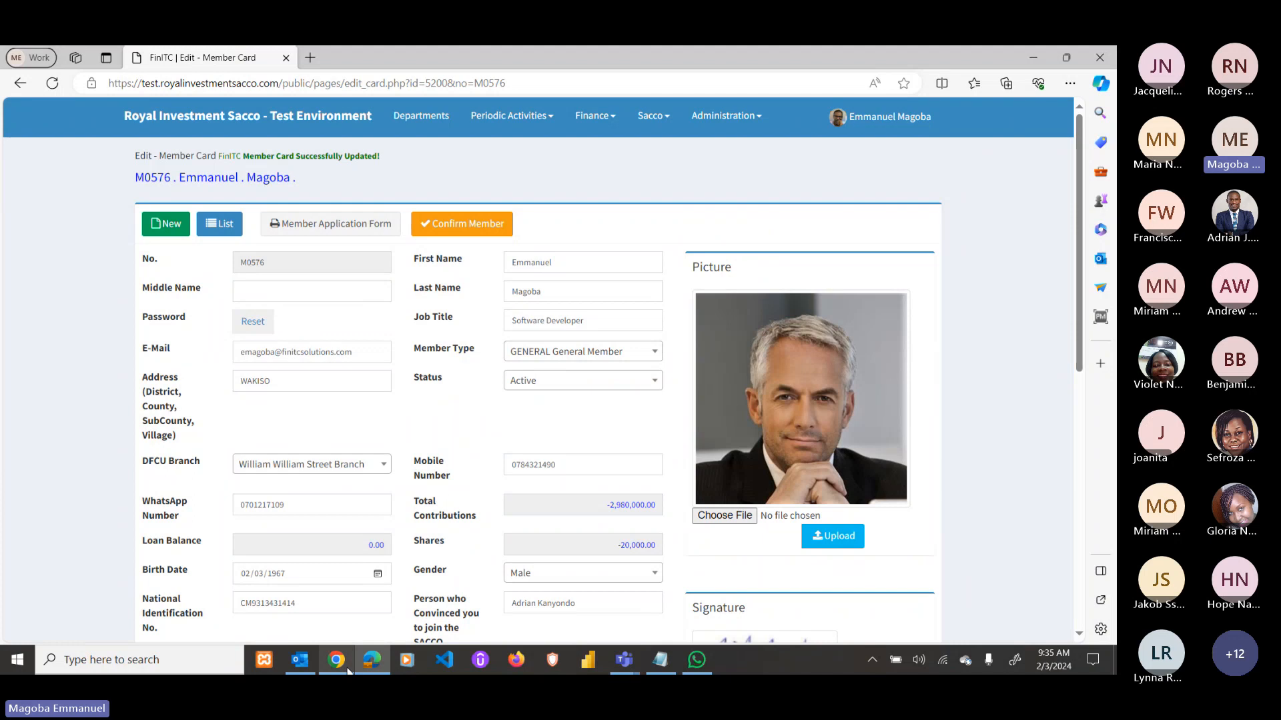
Retry saving the 6,000,000 loan, then go back to the form after the error.
{"action": "mouse_move", "coordinate": [348, 671]}
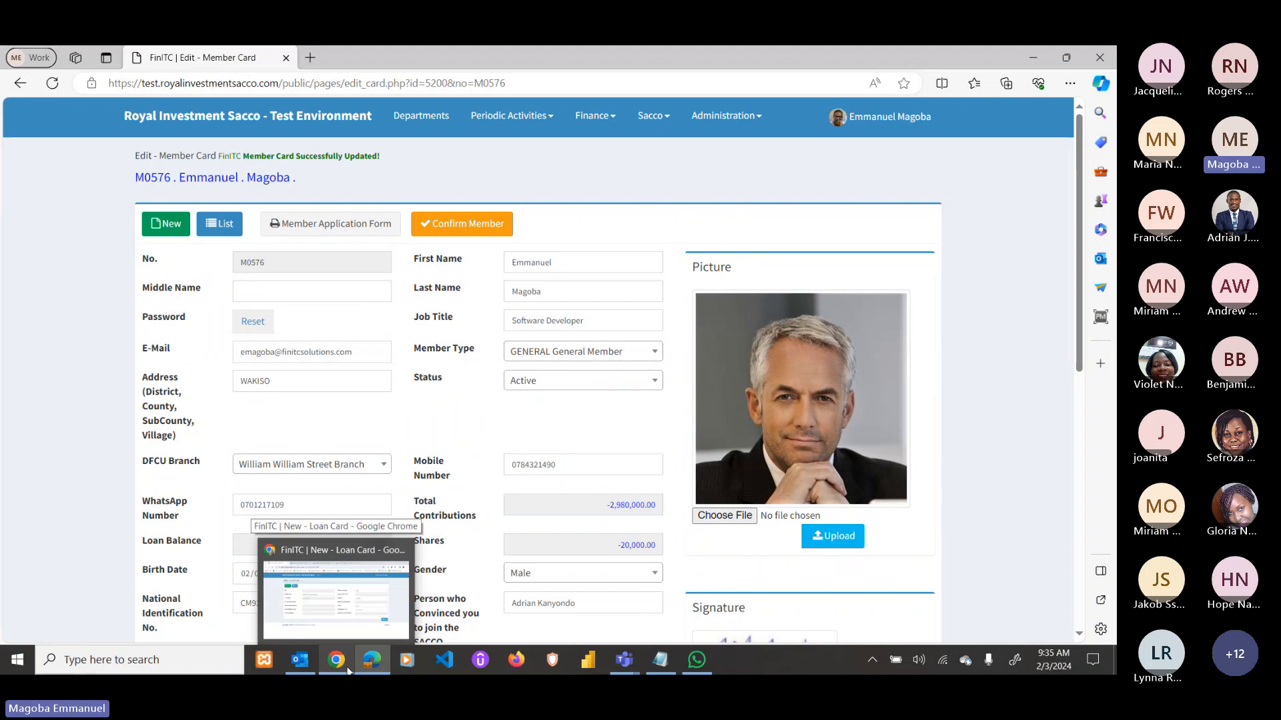
{"action": "left_click", "coordinate": [348, 670]}
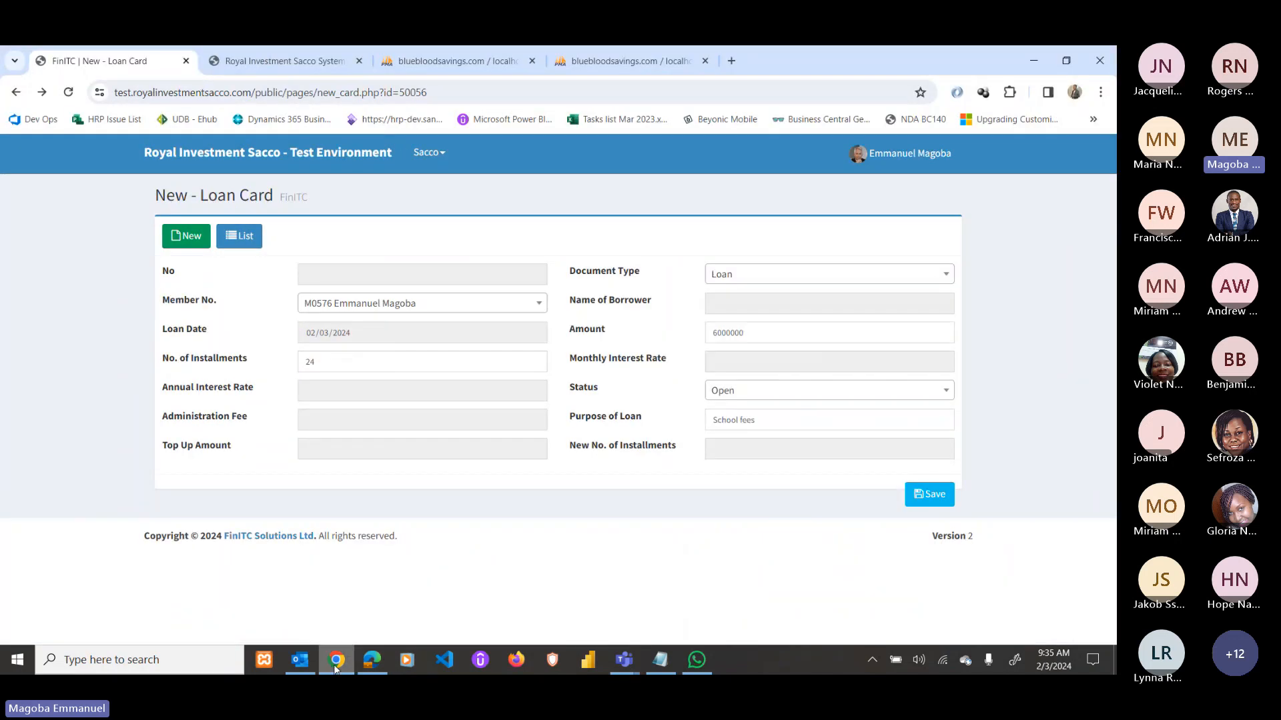
{"action": "left_click", "coordinate": [929, 496]}
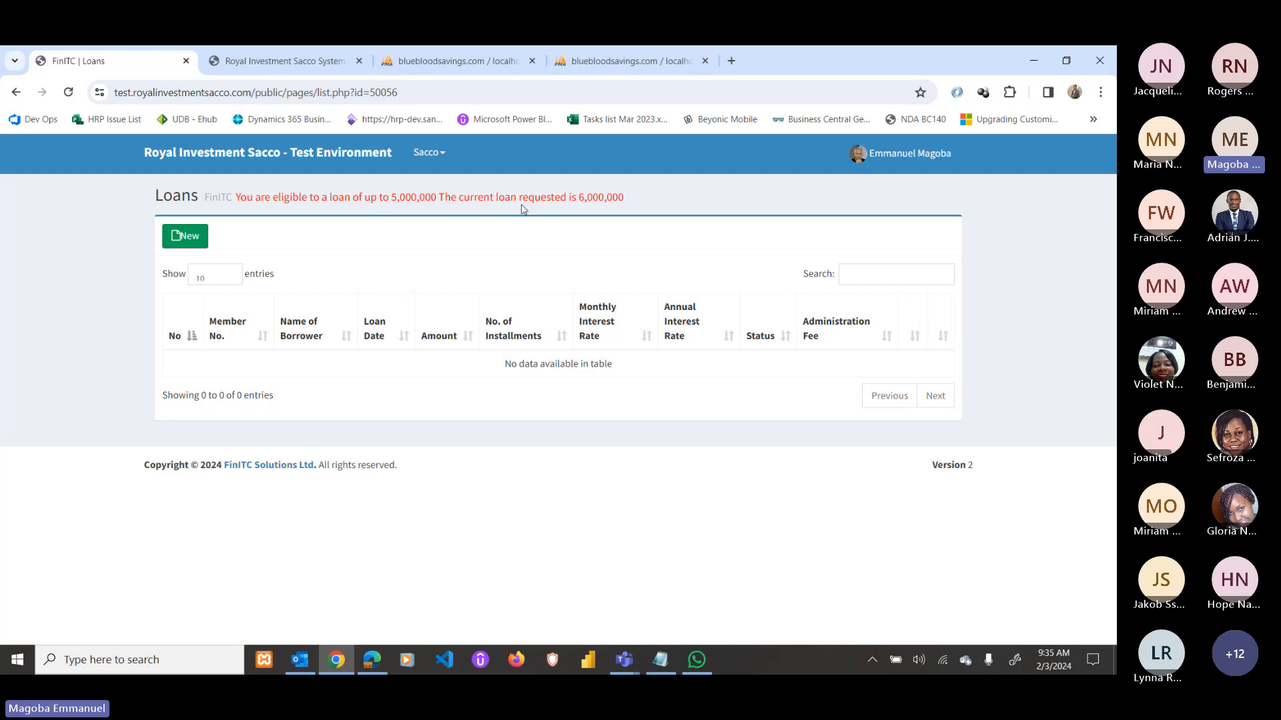
{"action": "left_click", "coordinate": [16, 92]}
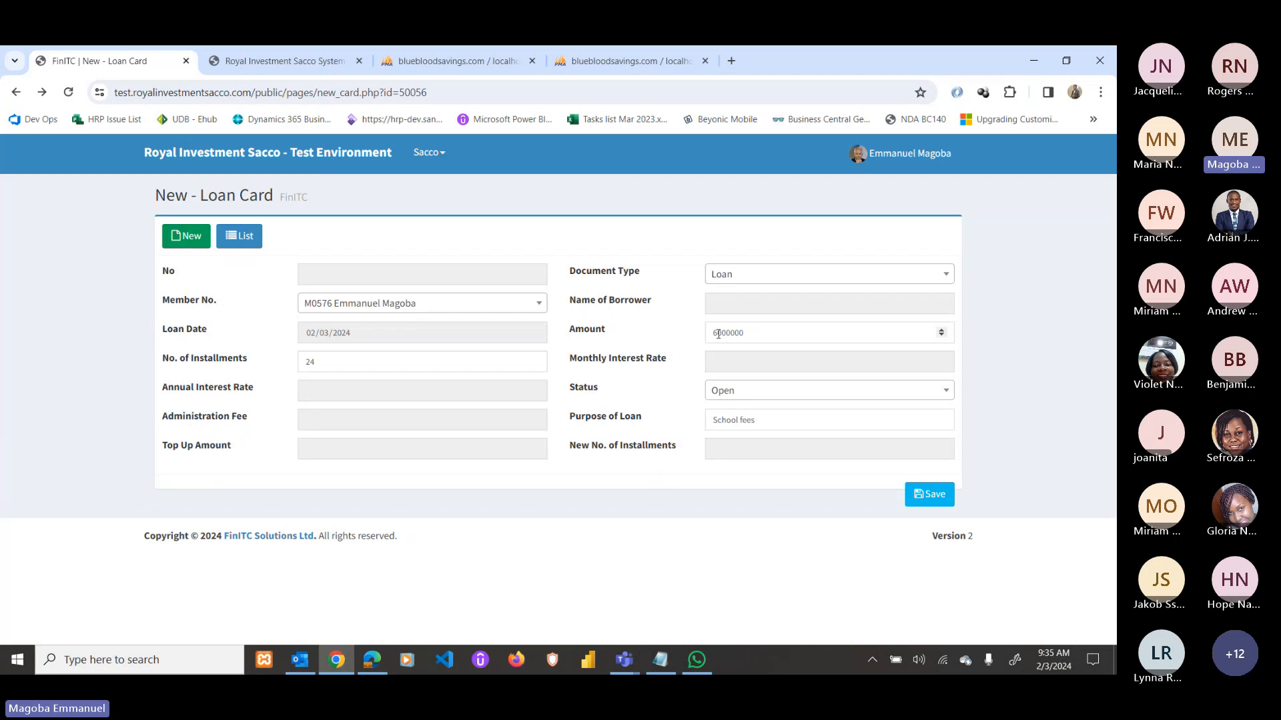
Change the amount to 5,000,000 and save, which fails on the 24-month tenor.
{"action": "left_click", "coordinate": [718, 334]}
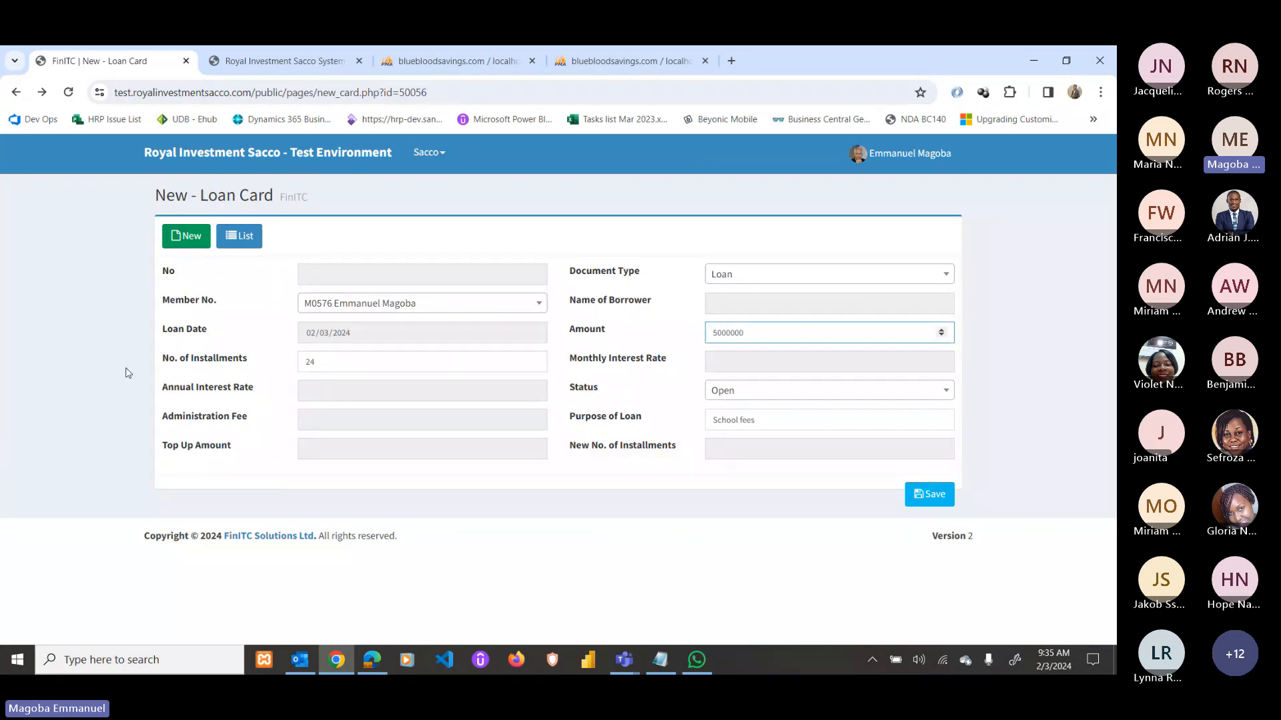
{"action": "left_click_drag", "start_coordinate": [326, 366], "coordinate": [301, 365]}
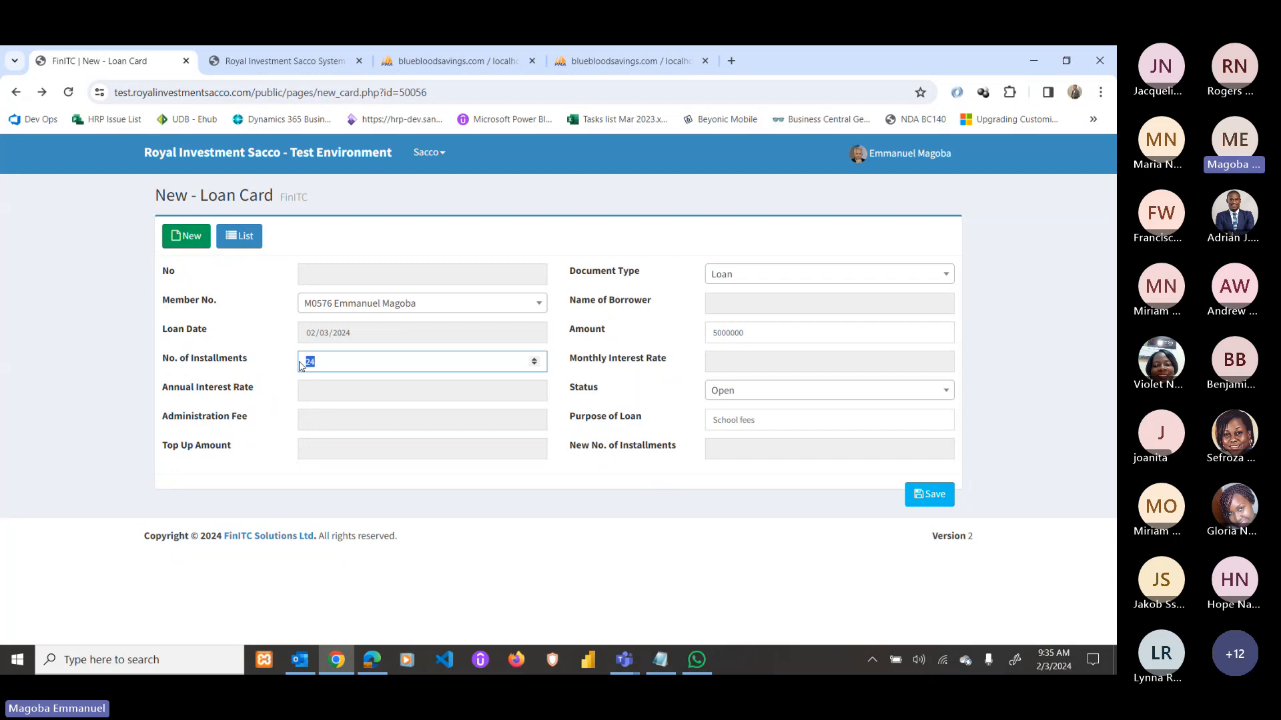
{"action": "left_click", "coordinate": [925, 499]}
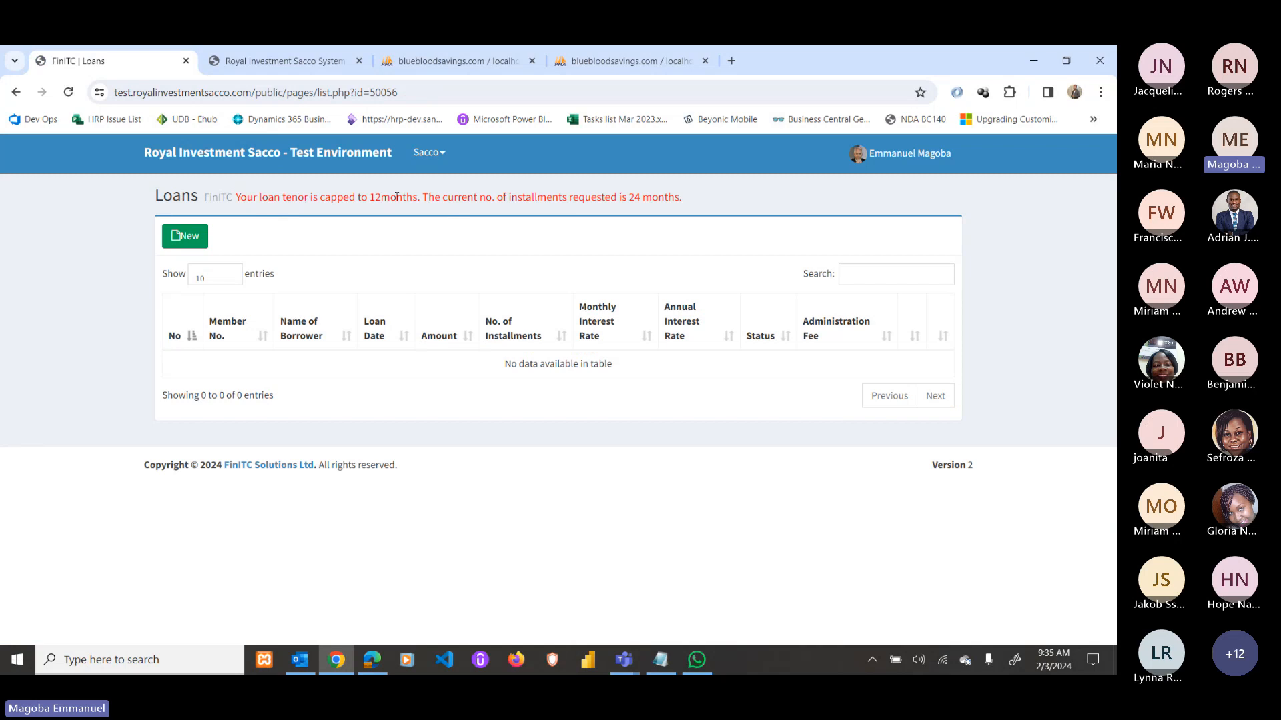
{"action": "left_click_drag", "start_coordinate": [627, 194], "coordinate": [640, 194]}
{"action": "key", "text": "alt+Left"}
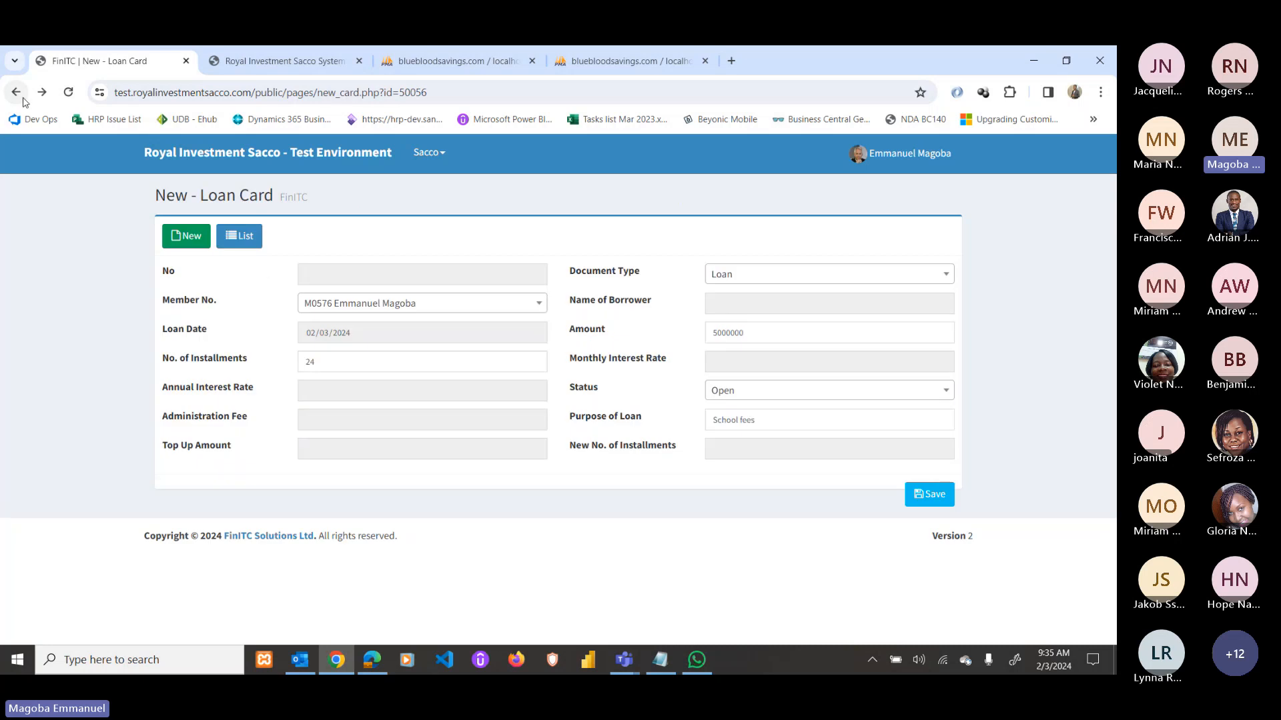
Set installments to 5 and save, creating loan 129 with a 25,000 administration fee.
{"action": "left_click_drag", "start_coordinate": [326, 357], "coordinate": [244, 363]}
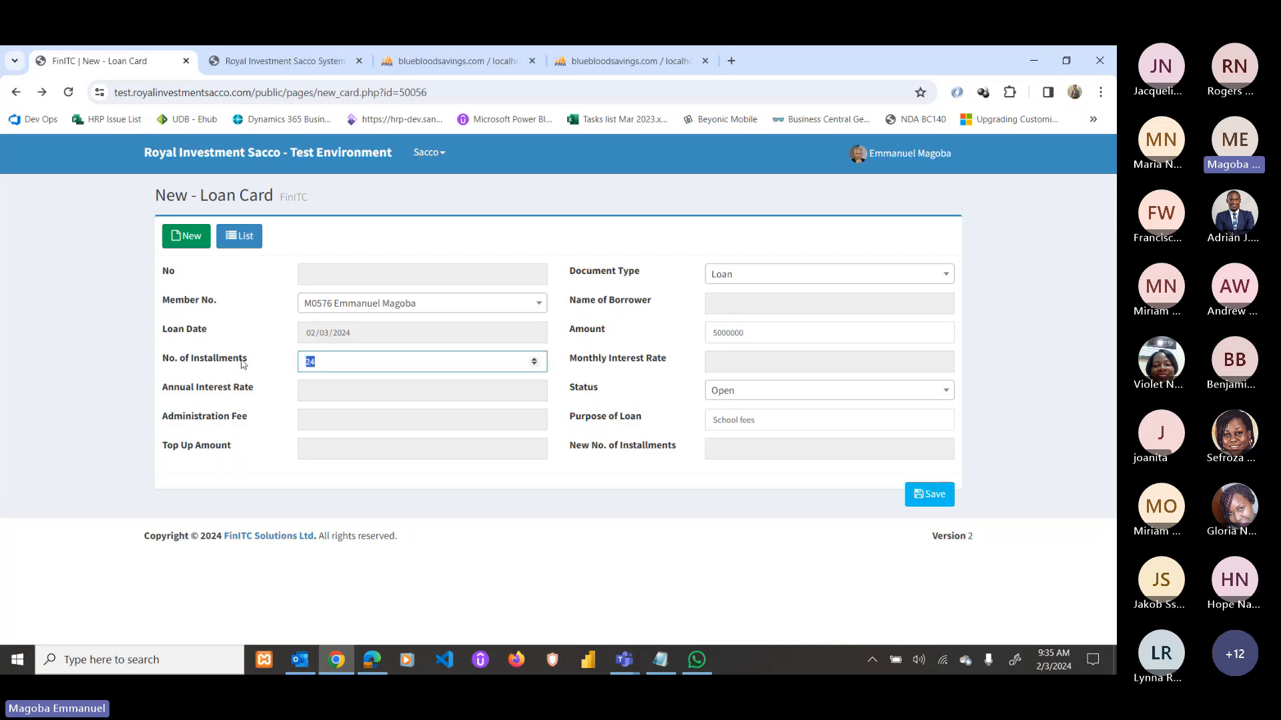
{"action": "type", "text": "5"}
{"action": "left_click", "coordinate": [924, 494]}
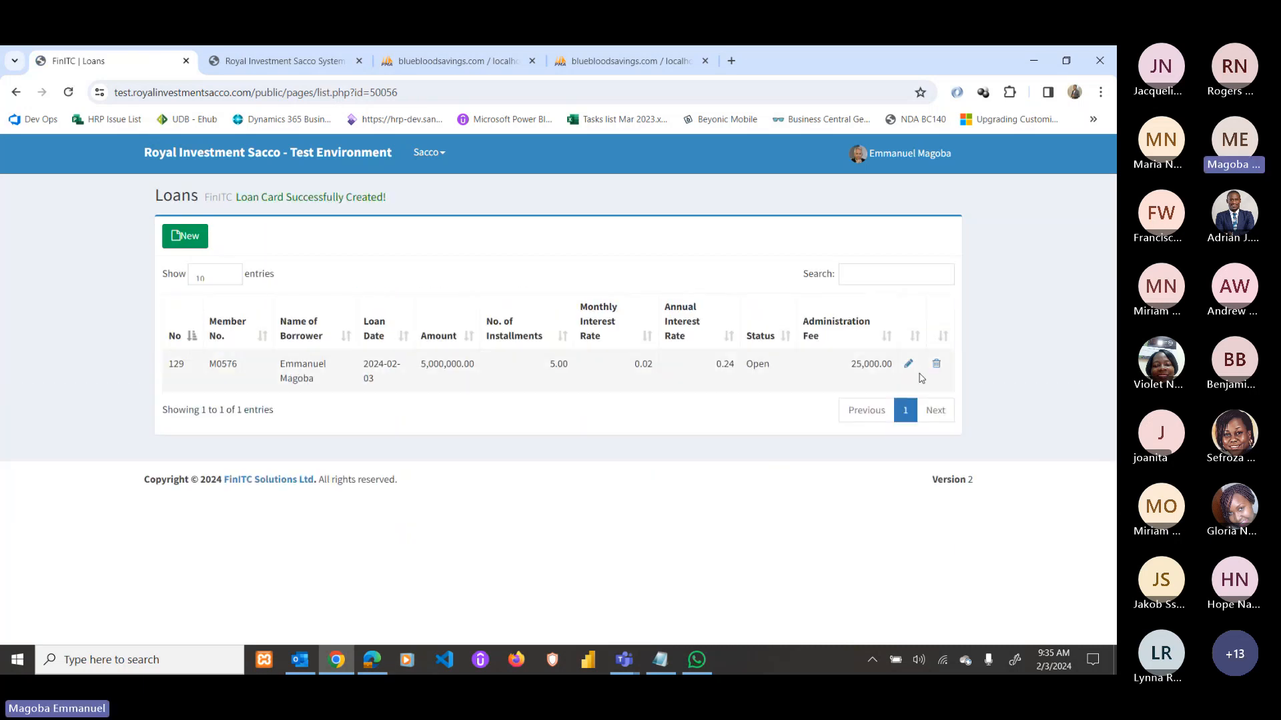
Open loan 129 and generate its amortization schedule of five 1,065,791.97 installments.
{"action": "left_click", "coordinate": [907, 363]}
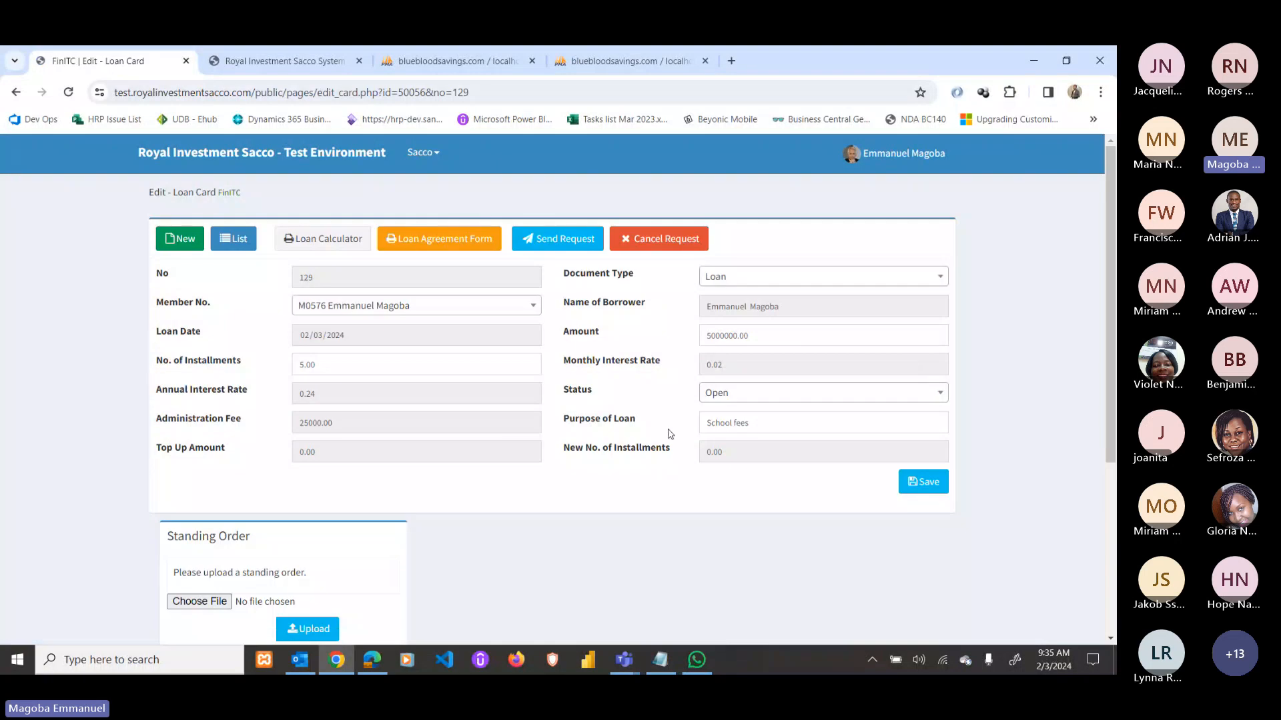
{"action": "left_click", "coordinate": [323, 239]}
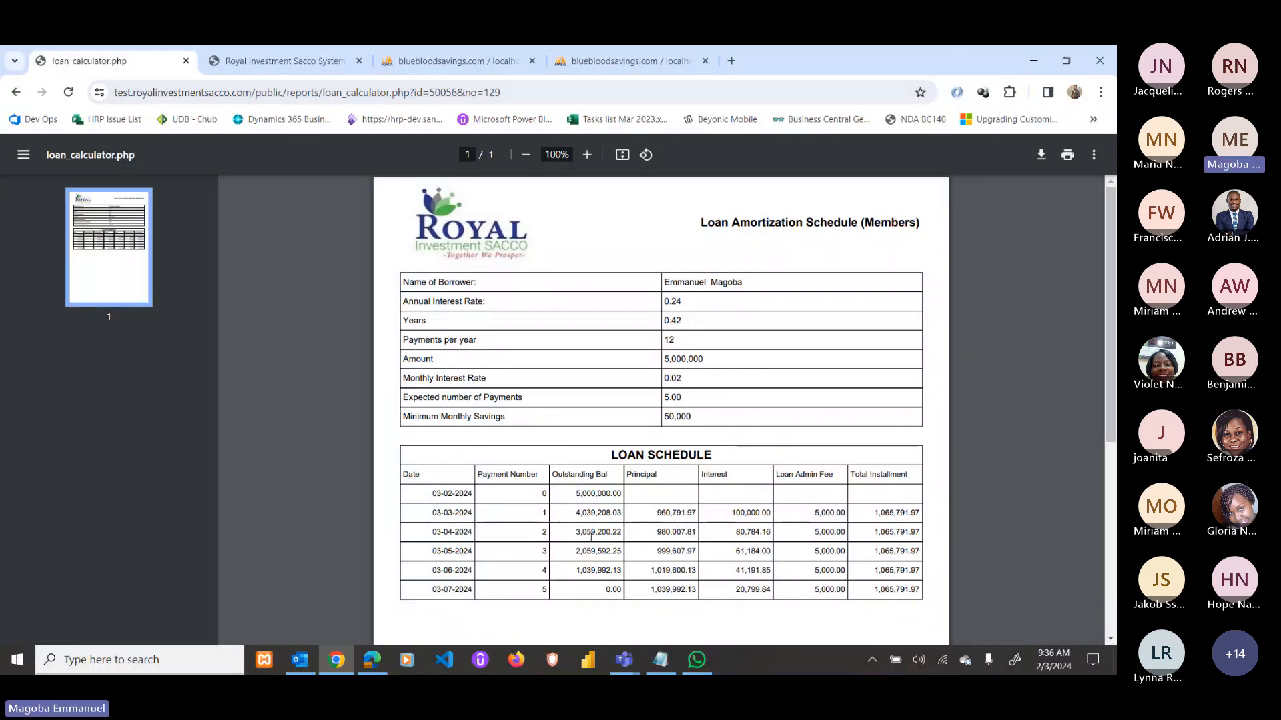
{"action": "scroll", "coordinate": [694, 531], "scroll_direction": "down", "scroll_amount": 3}
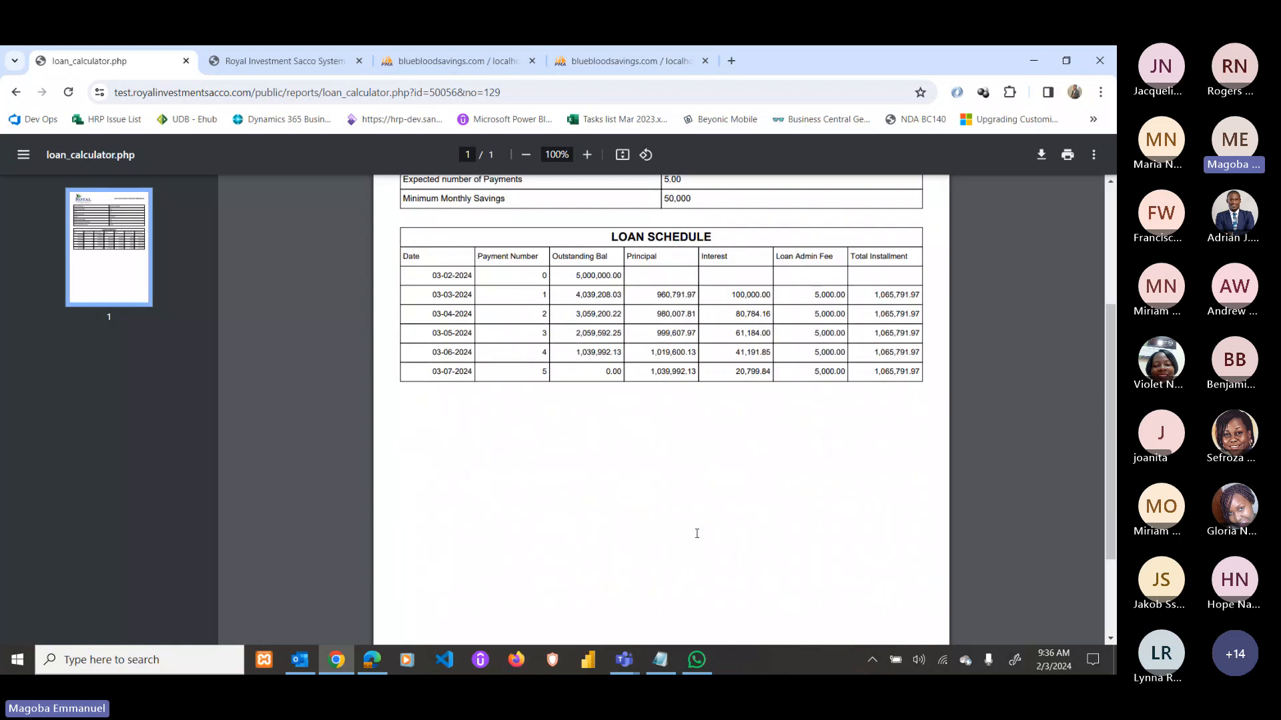
{"action": "scroll", "coordinate": [838, 492], "scroll_direction": "up", "scroll_amount": 1}
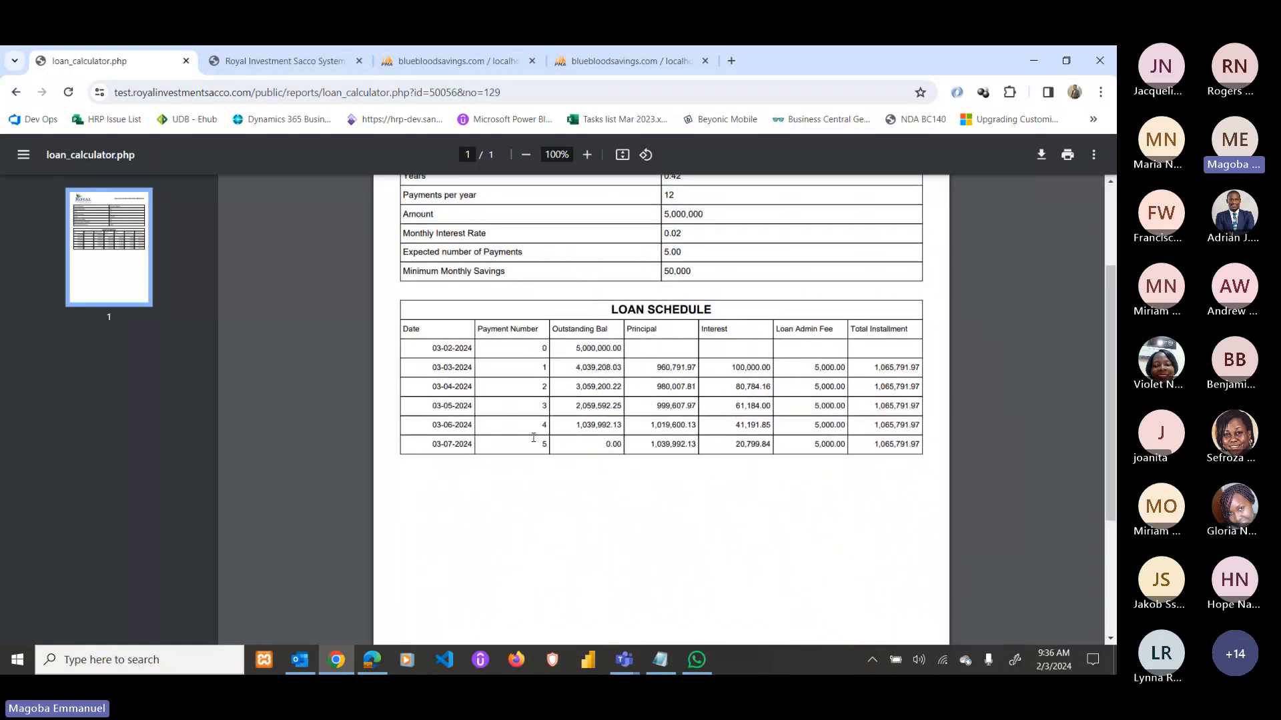
Compare the schedule's final payment date 03-07-2024 with today's date in the calendar.
{"action": "left_click_drag", "start_coordinate": [431, 444], "coordinate": [473, 444]}
{"action": "left_click", "coordinate": [454, 445]}
{"action": "left_click", "coordinate": [1058, 667]}
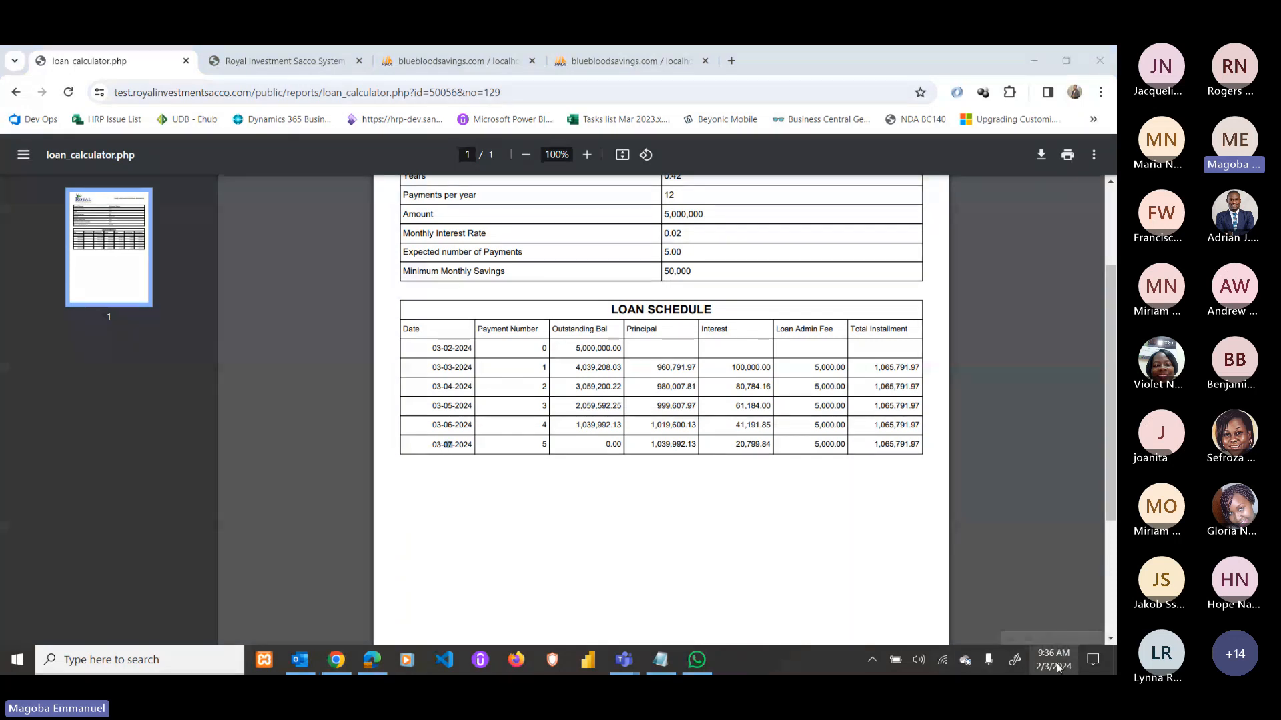
{"action": "left_click", "coordinate": [464, 426]}
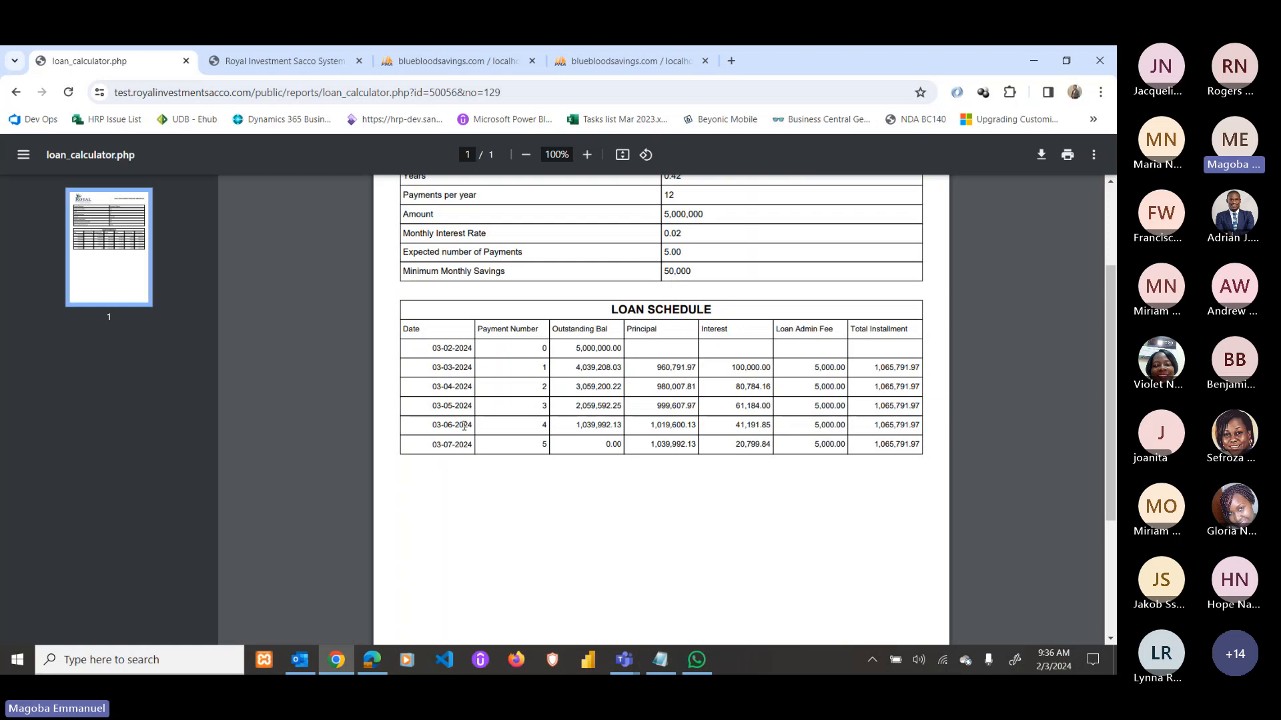
{"action": "scroll", "coordinate": [464, 425], "scroll_direction": "up", "scroll_amount": 3}
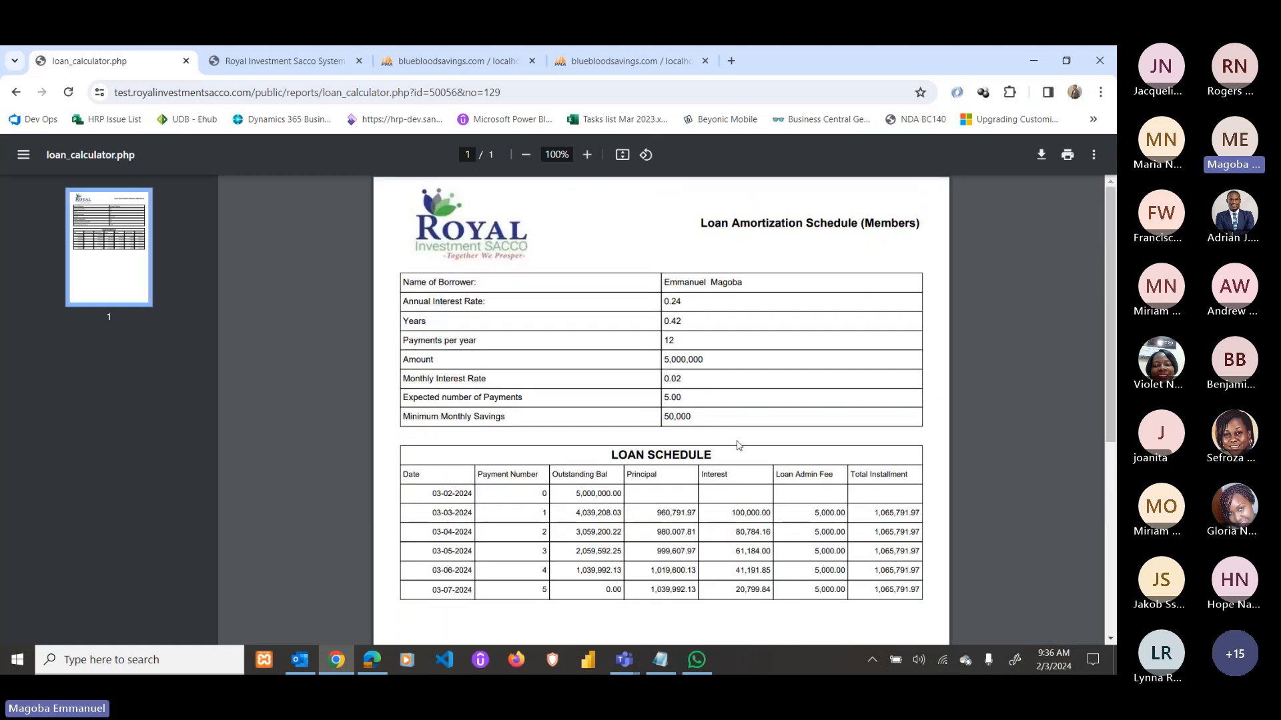
Attach System specification.pdf as loan 129's standing order.
{"action": "left_click", "coordinate": [14, 92]}
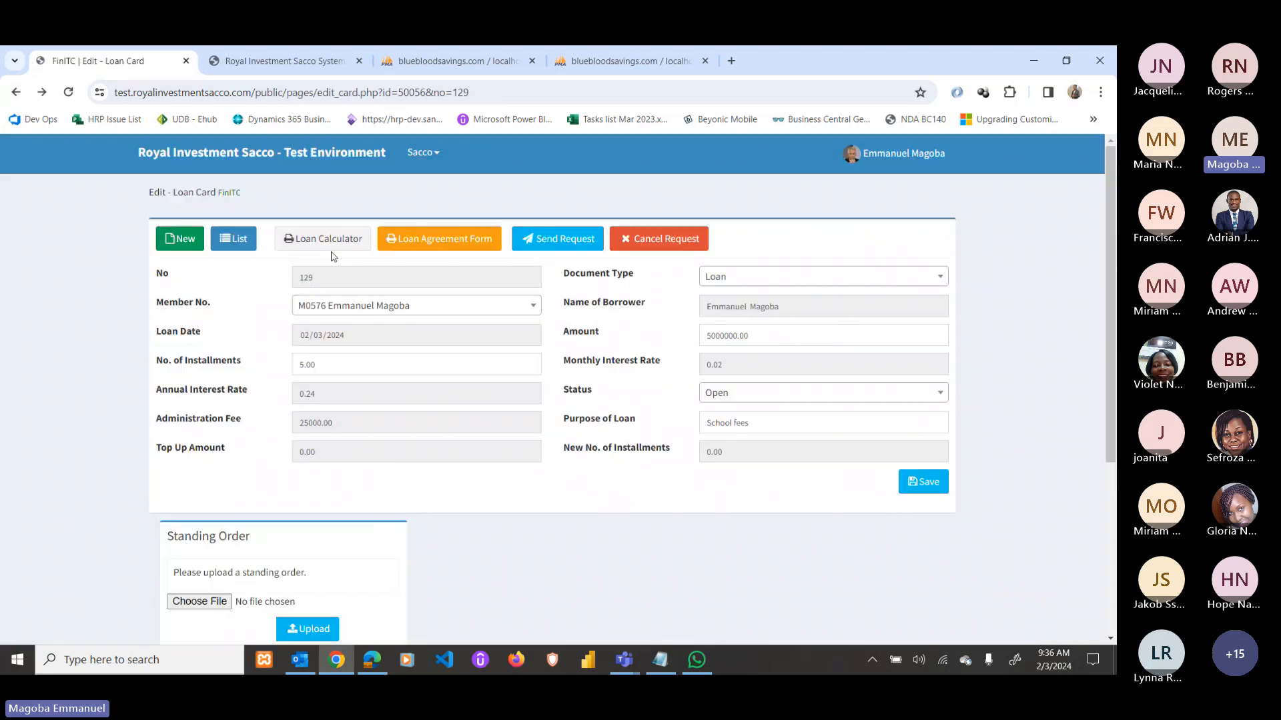
{"action": "scroll", "coordinate": [314, 467], "scroll_direction": "down", "scroll_amount": 5}
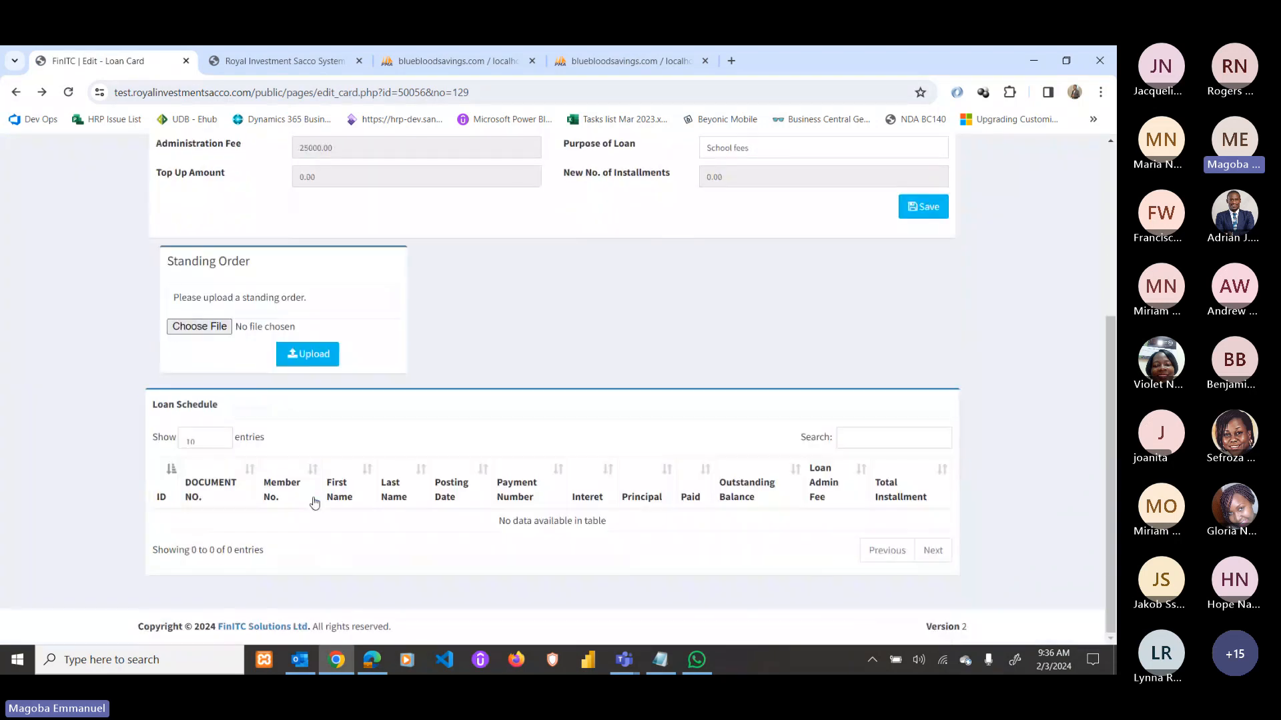
{"action": "left_click", "coordinate": [190, 327]}
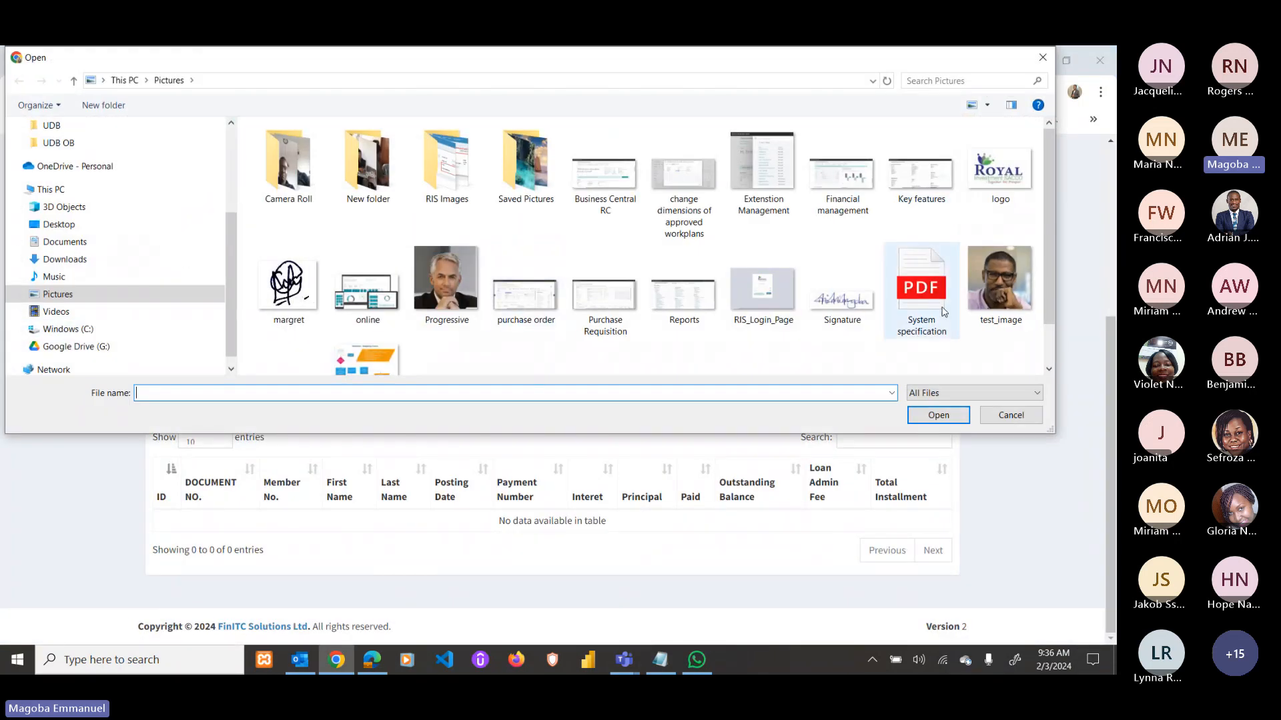
{"action": "double_click", "coordinate": [943, 311]}
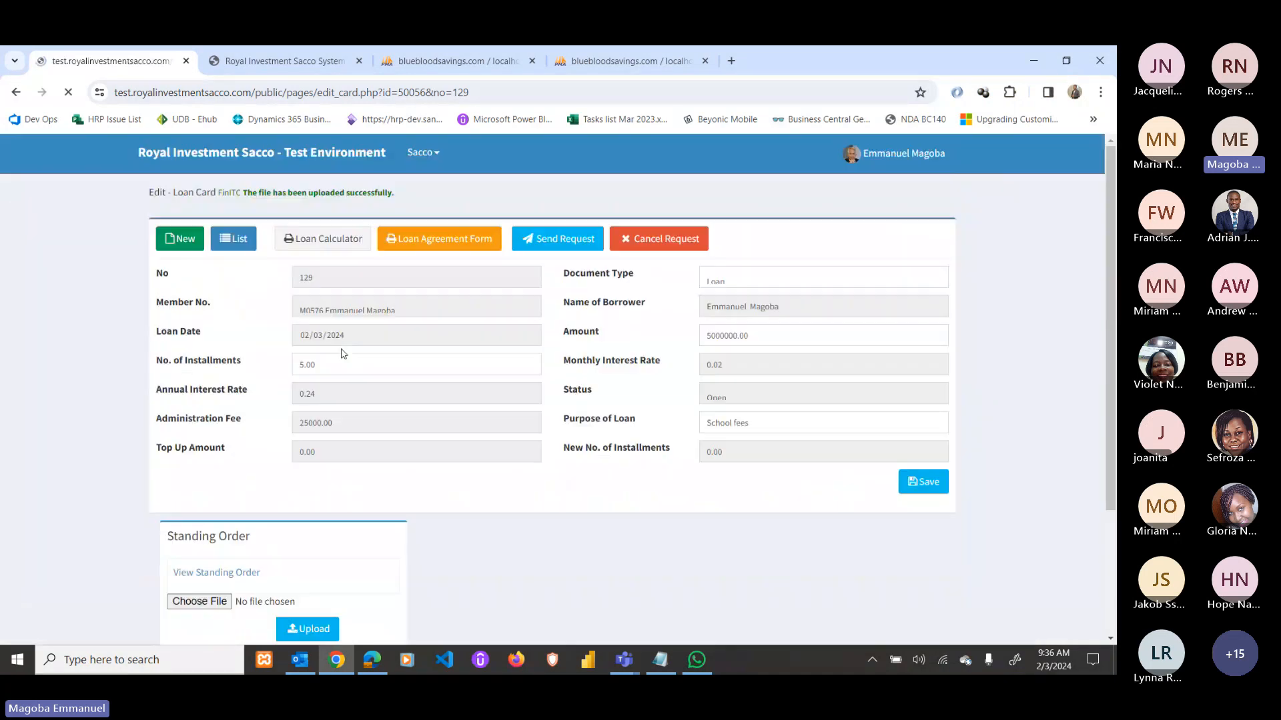
Send loan 129 for approval so it shows Pending Approval.
{"action": "left_click", "coordinate": [549, 241]}
{"action": "left_click", "coordinate": [618, 183]}
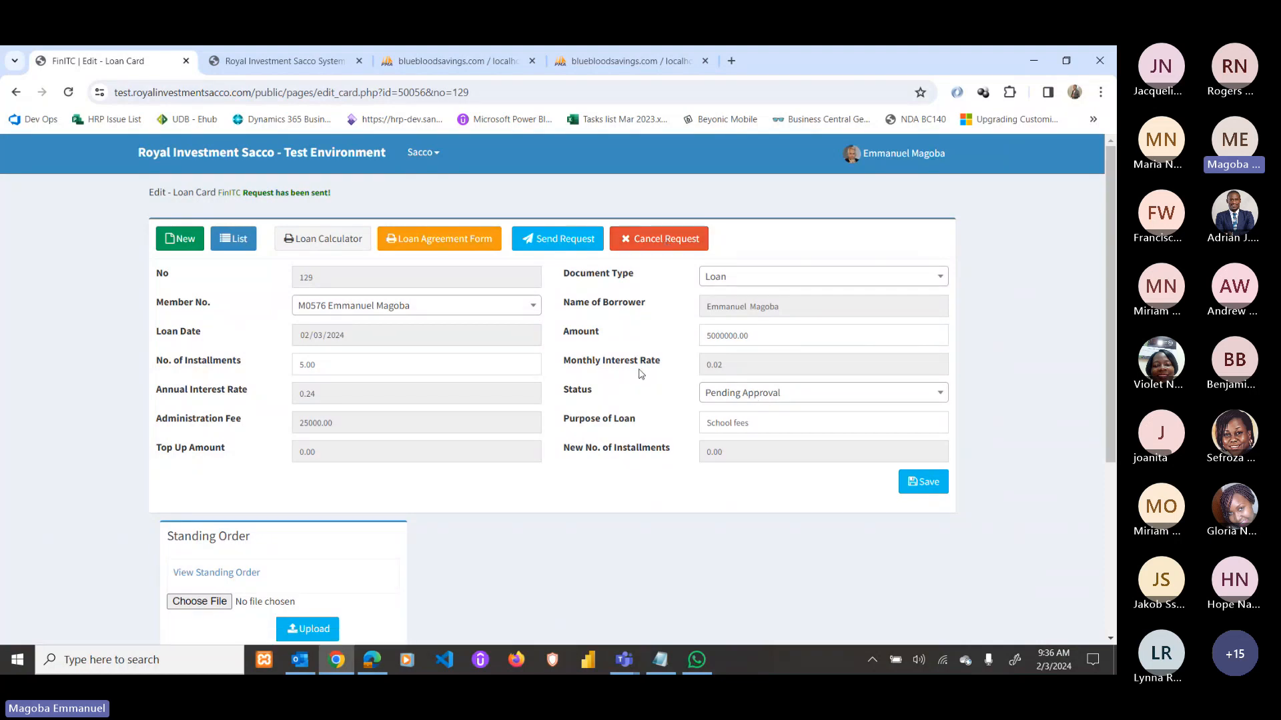
{"action": "left_click", "coordinate": [301, 660]}
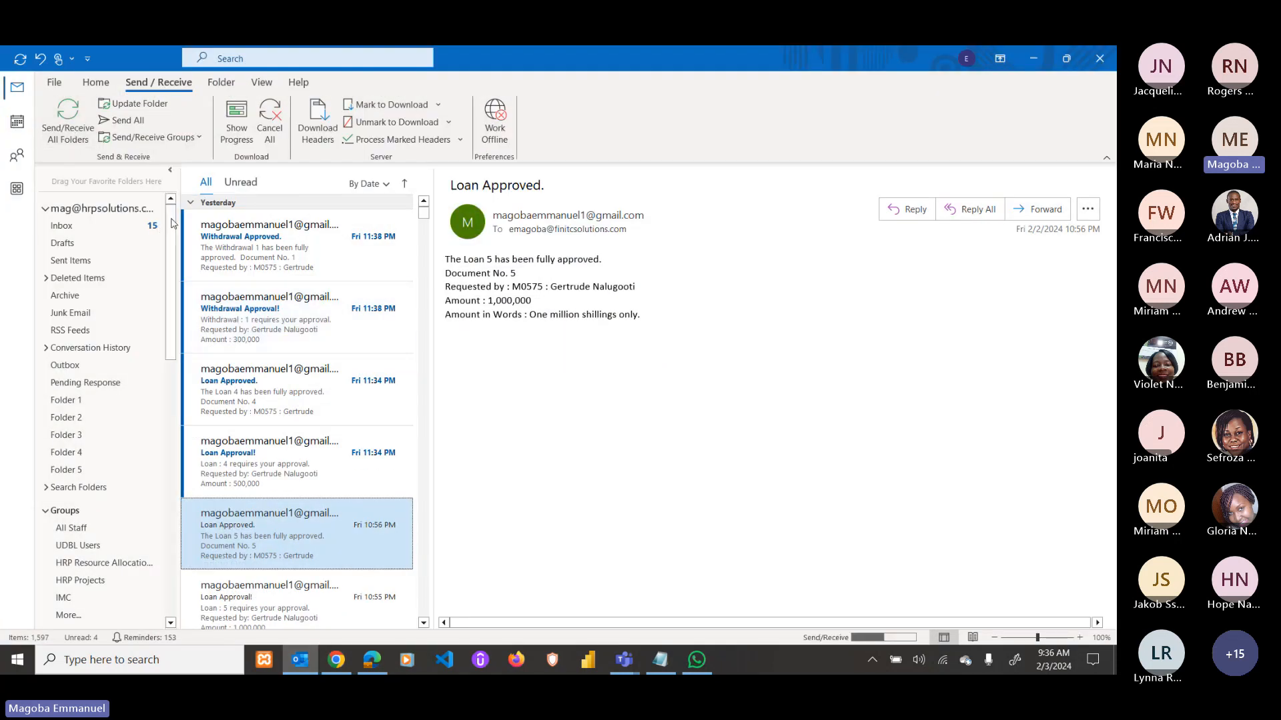
Fetch new mail and read the Loan Approval! notice for loan 129's 5,000,000 request.
{"action": "left_click", "coordinate": [77, 120]}
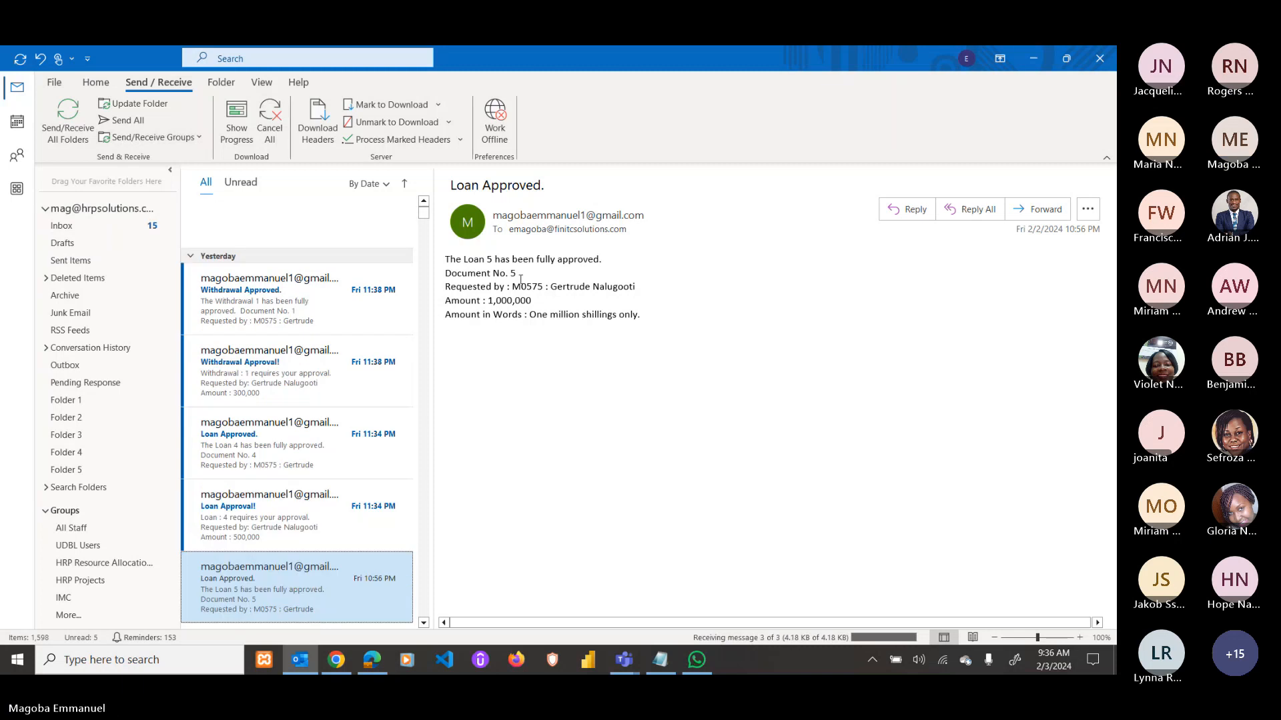
{"action": "left_click", "coordinate": [355, 248]}
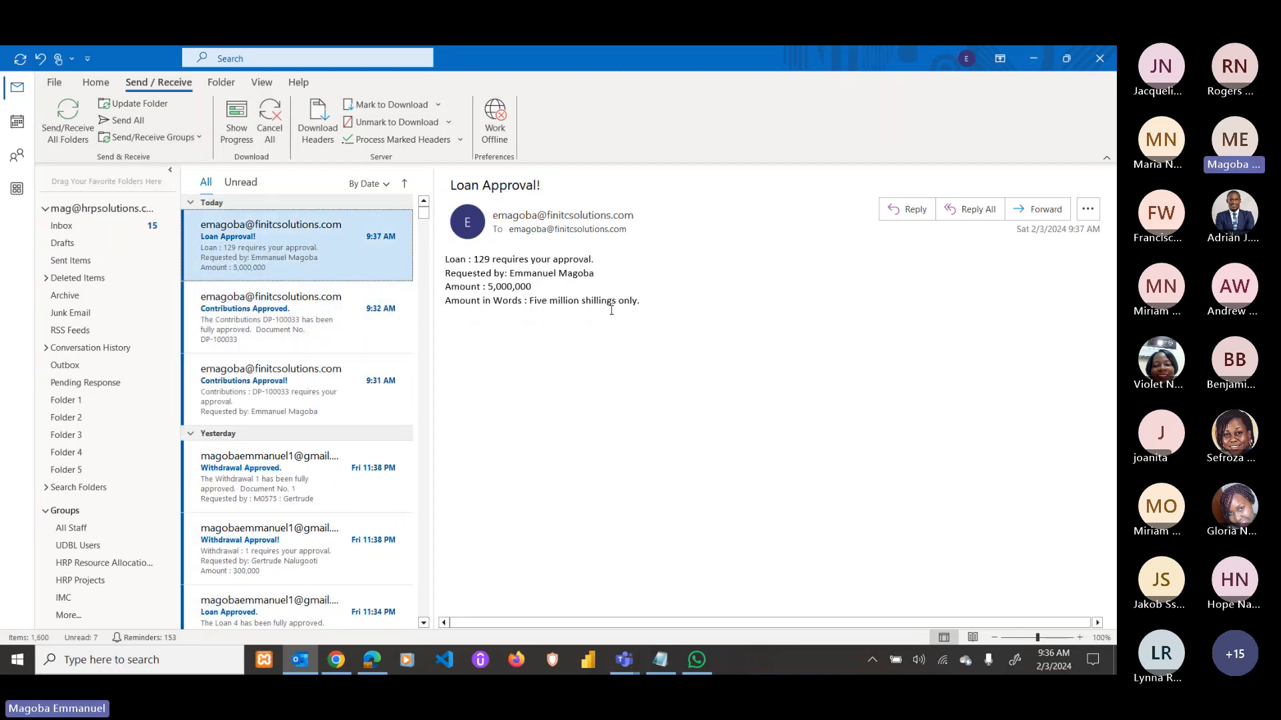
{"action": "left_click_drag", "start_coordinate": [645, 308], "coordinate": [445, 259]}
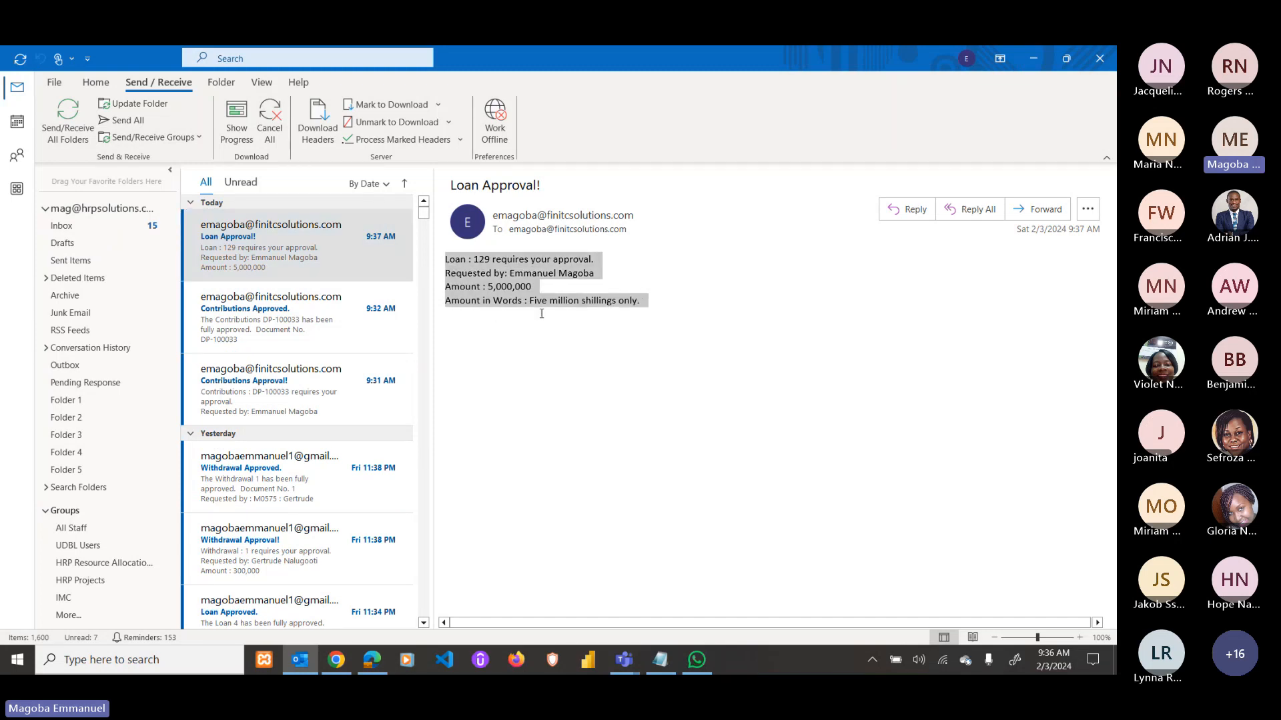
{"action": "left_click", "coordinate": [490, 290]}
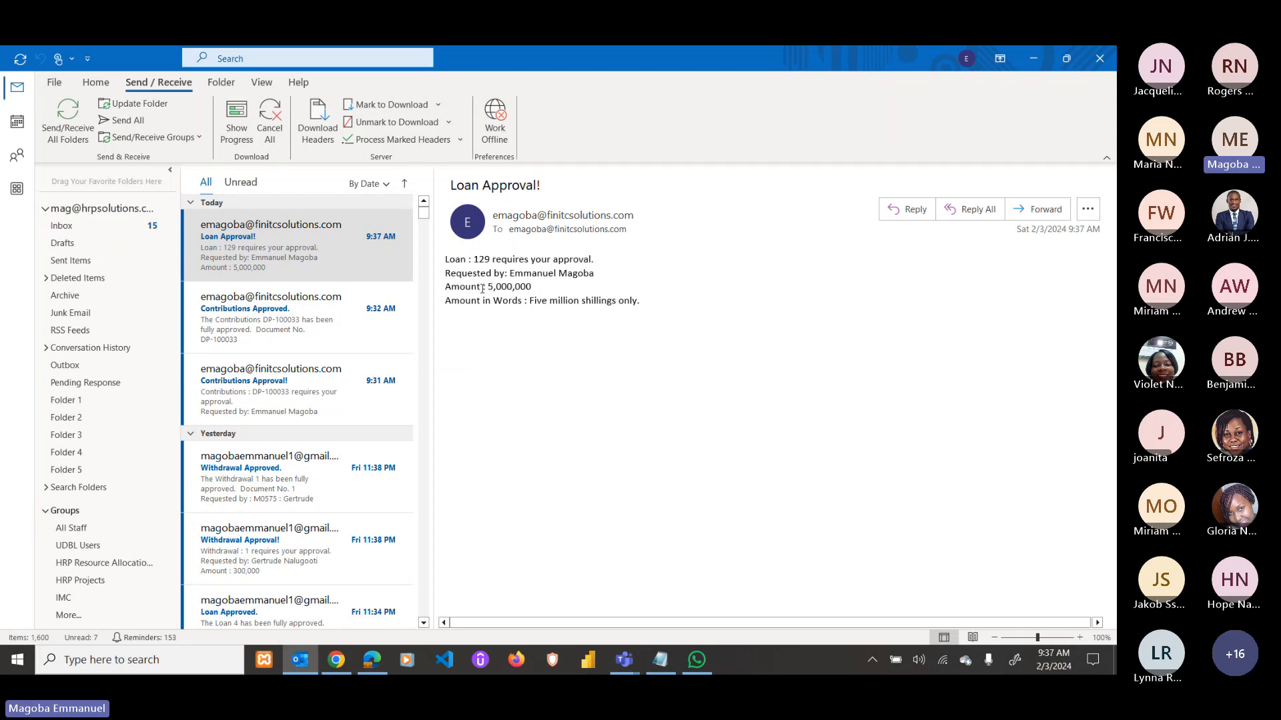
{"action": "left_click_drag", "start_coordinate": [646, 304], "coordinate": [521, 308]}
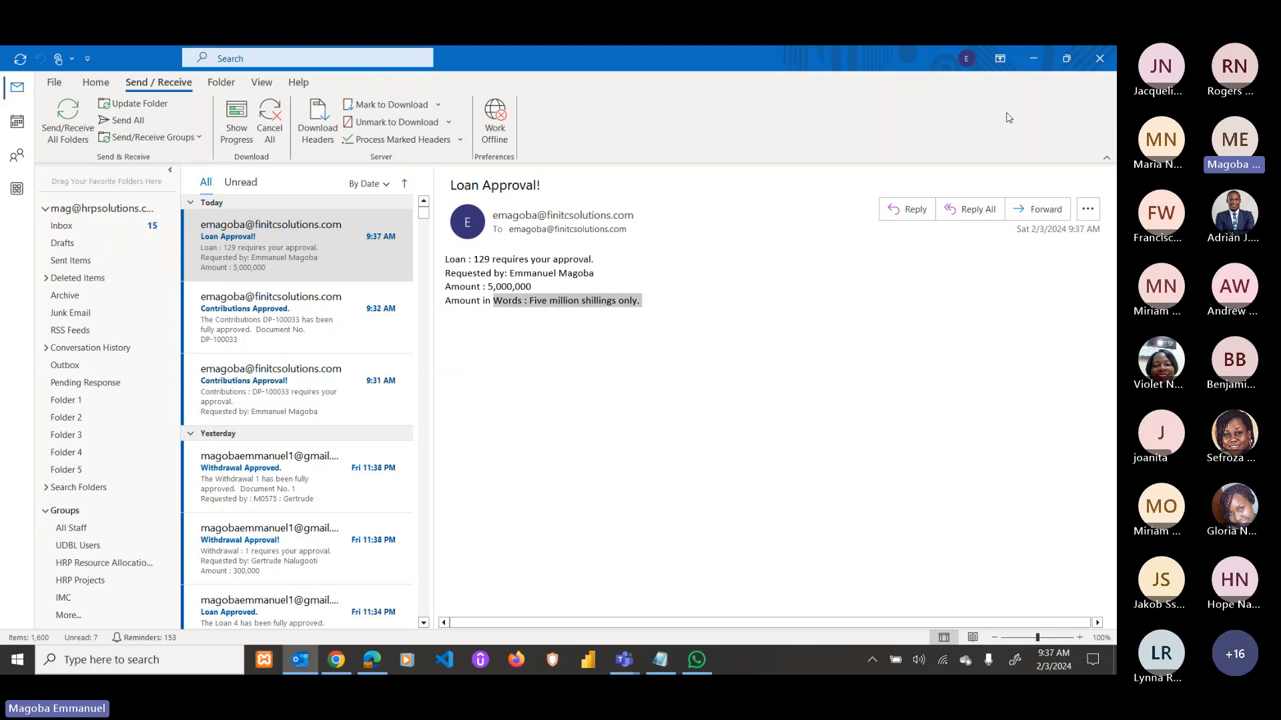
{"action": "key", "text": "alt+Tab"}
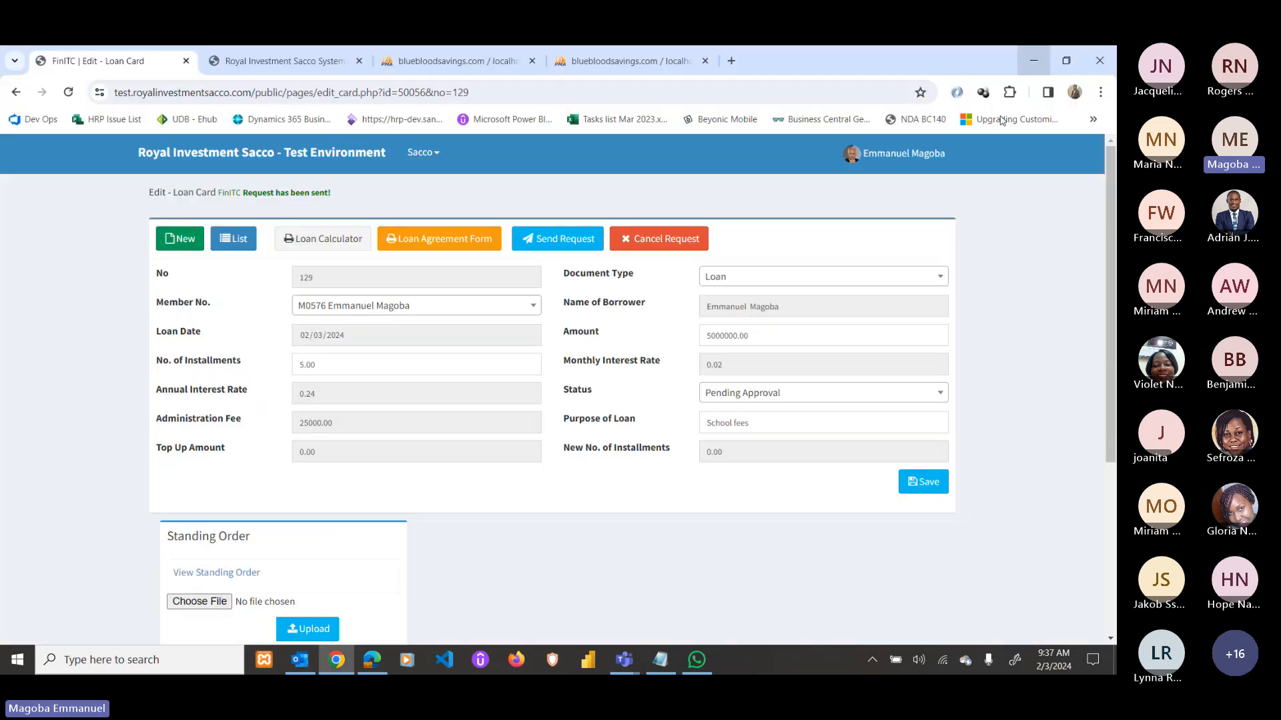
In the approver's session, list Requests To Approve showing loan 129 for 5,000,000.
{"action": "left_click", "coordinate": [378, 660]}
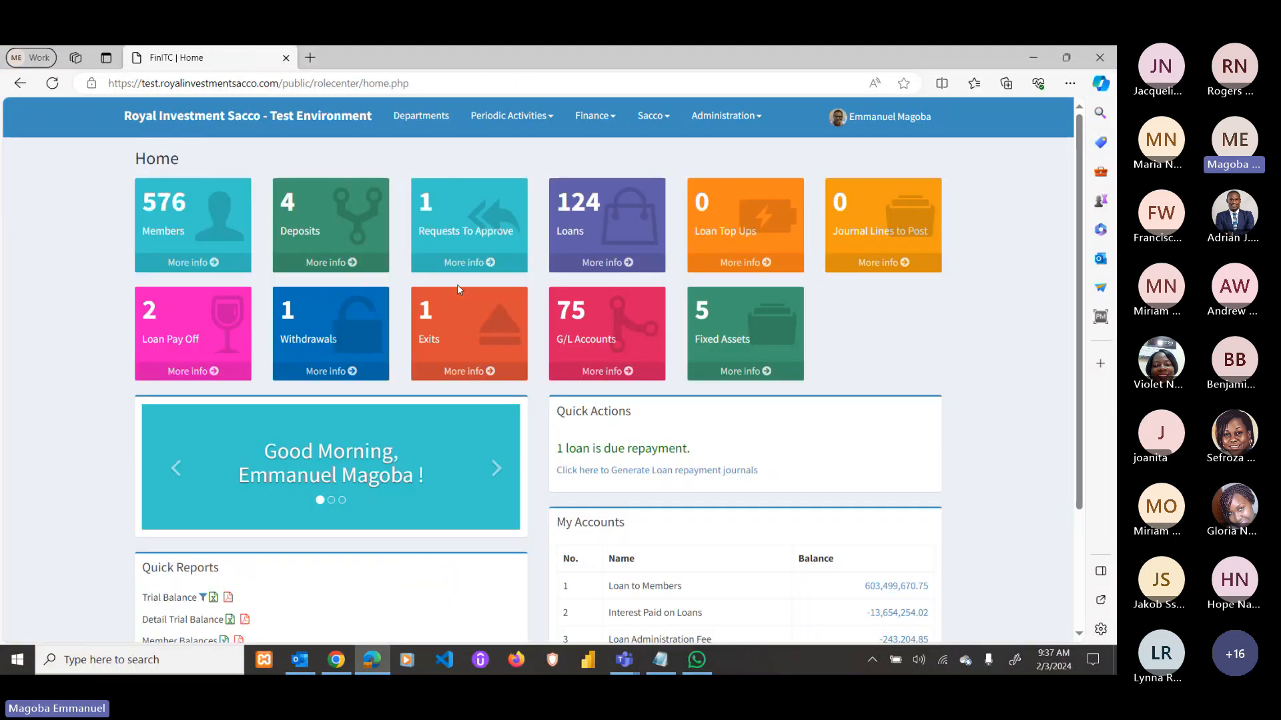
{"action": "left_click", "coordinate": [460, 261]}
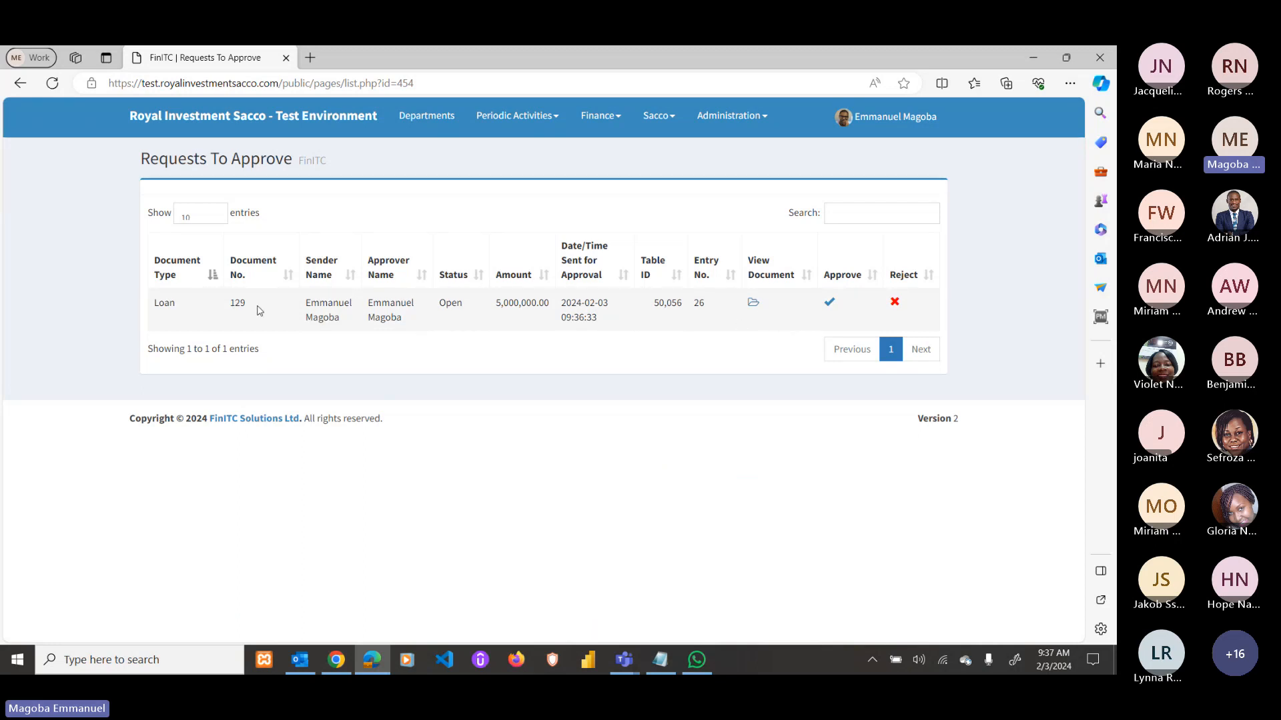
Cancel loan 129's pending approval request.
{"action": "left_click", "coordinate": [338, 662]}
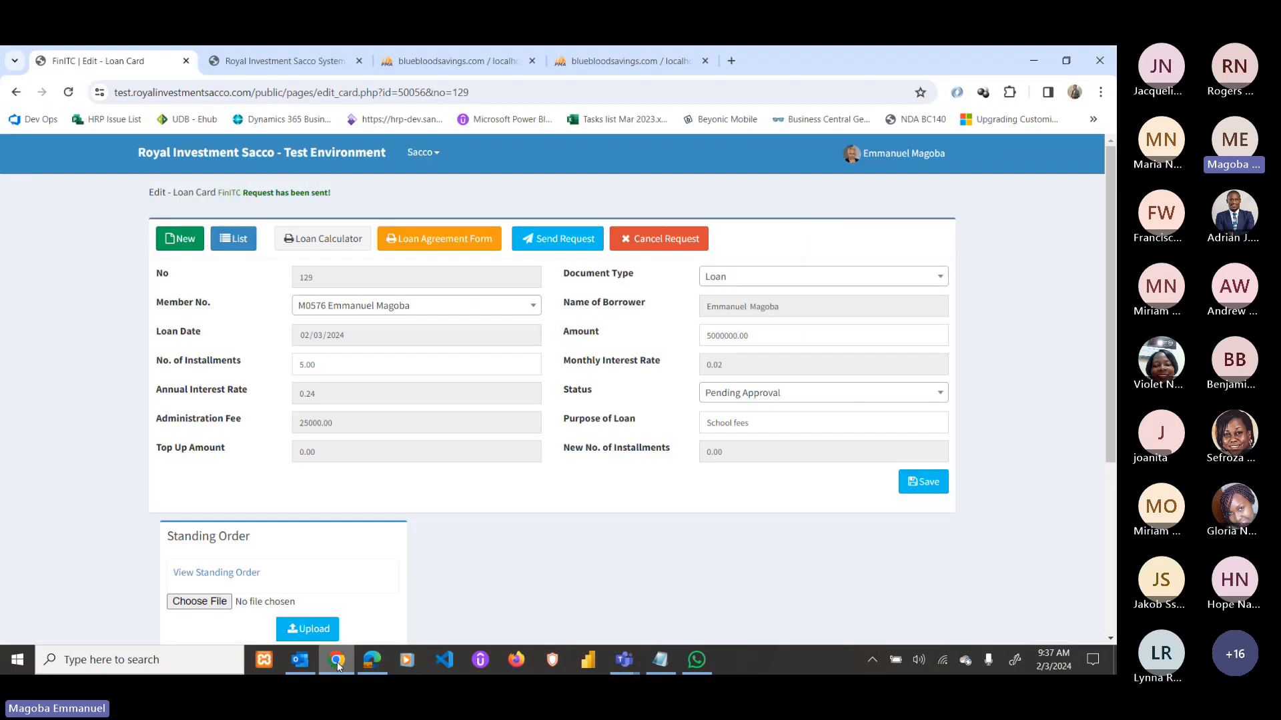
{"action": "left_click", "coordinate": [667, 246]}
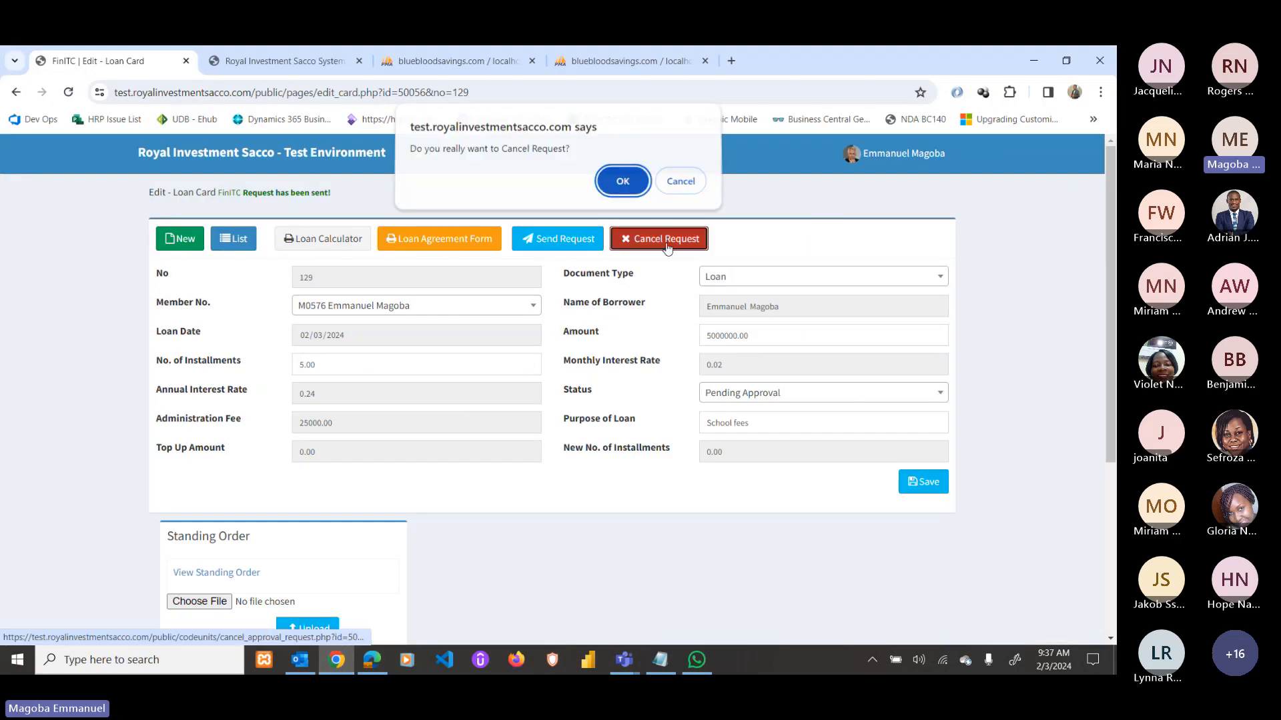
{"action": "key", "text": "Return"}
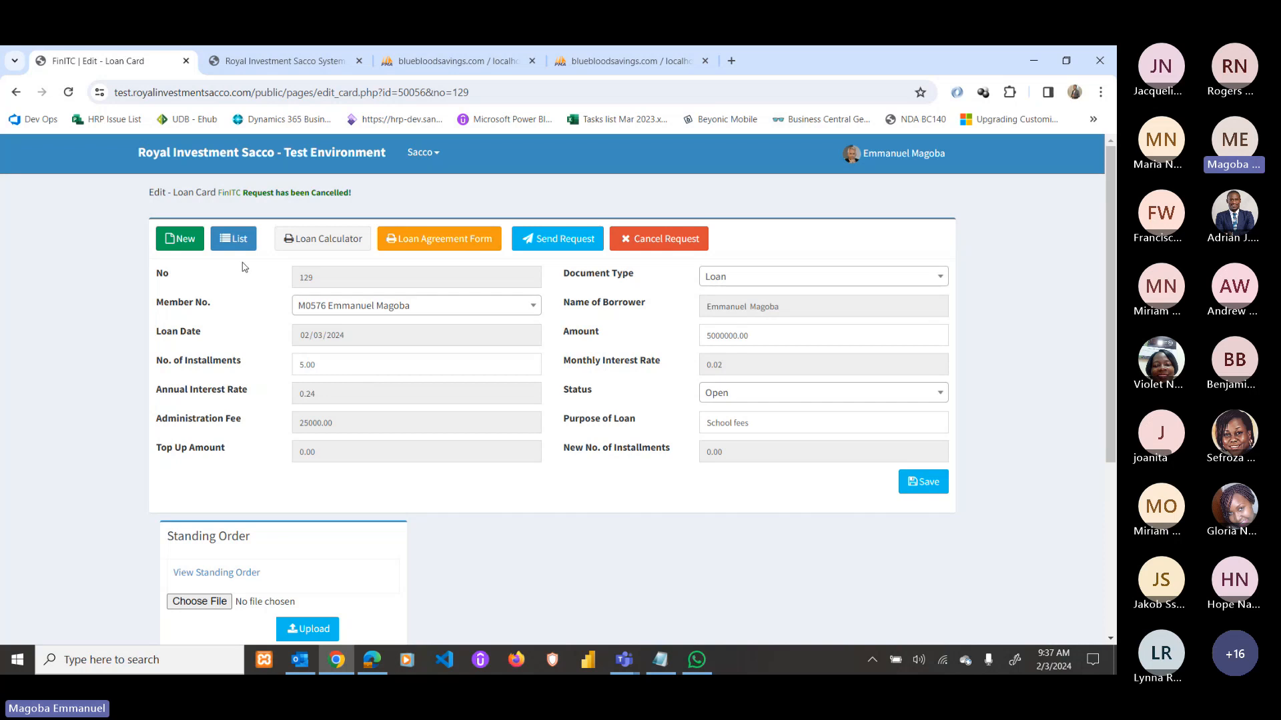
Resend loan 129 for approval, returning it to Pending Approval.
{"action": "left_click", "coordinate": [558, 239]}
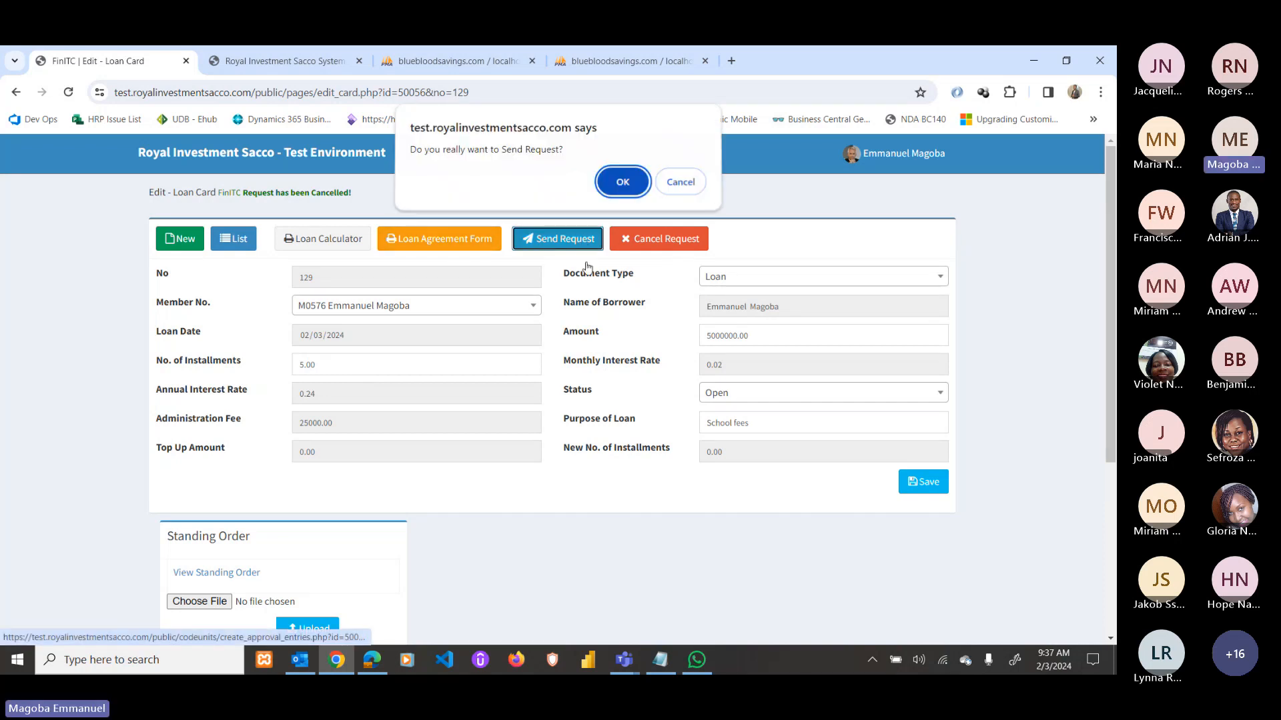
{"action": "left_click", "coordinate": [624, 194]}
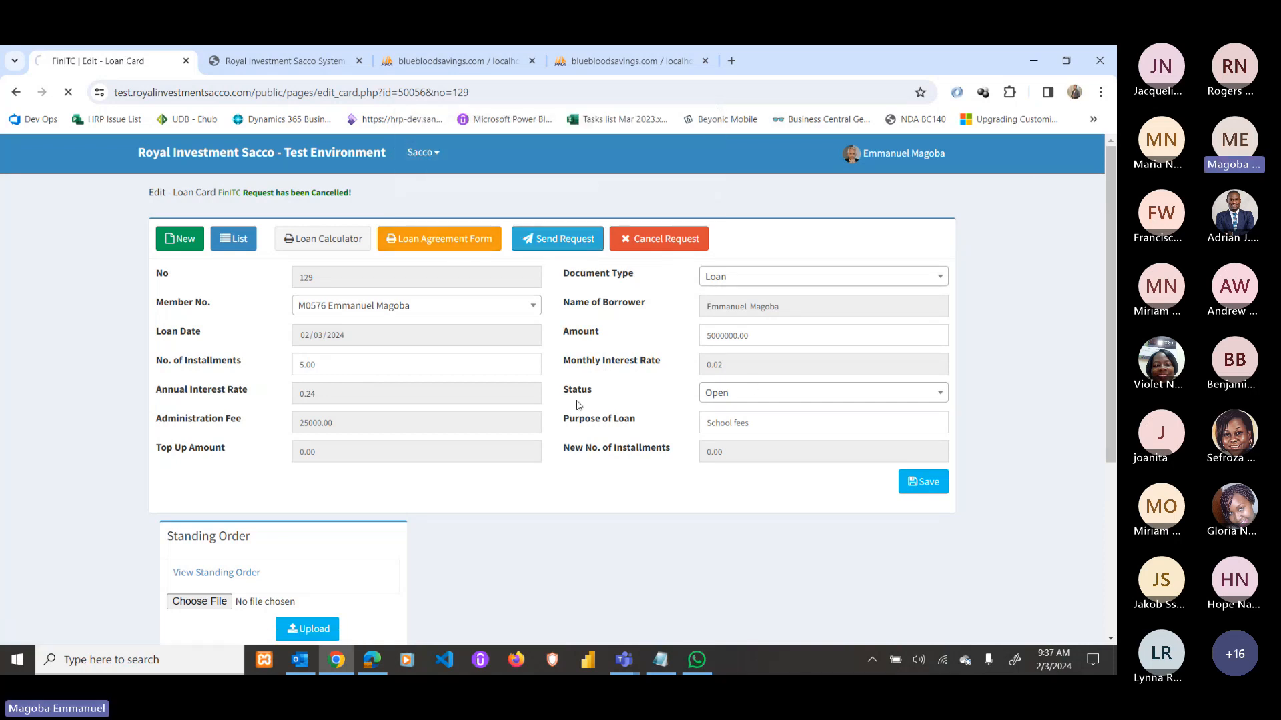
{"action": "left_click", "coordinate": [335, 336]}
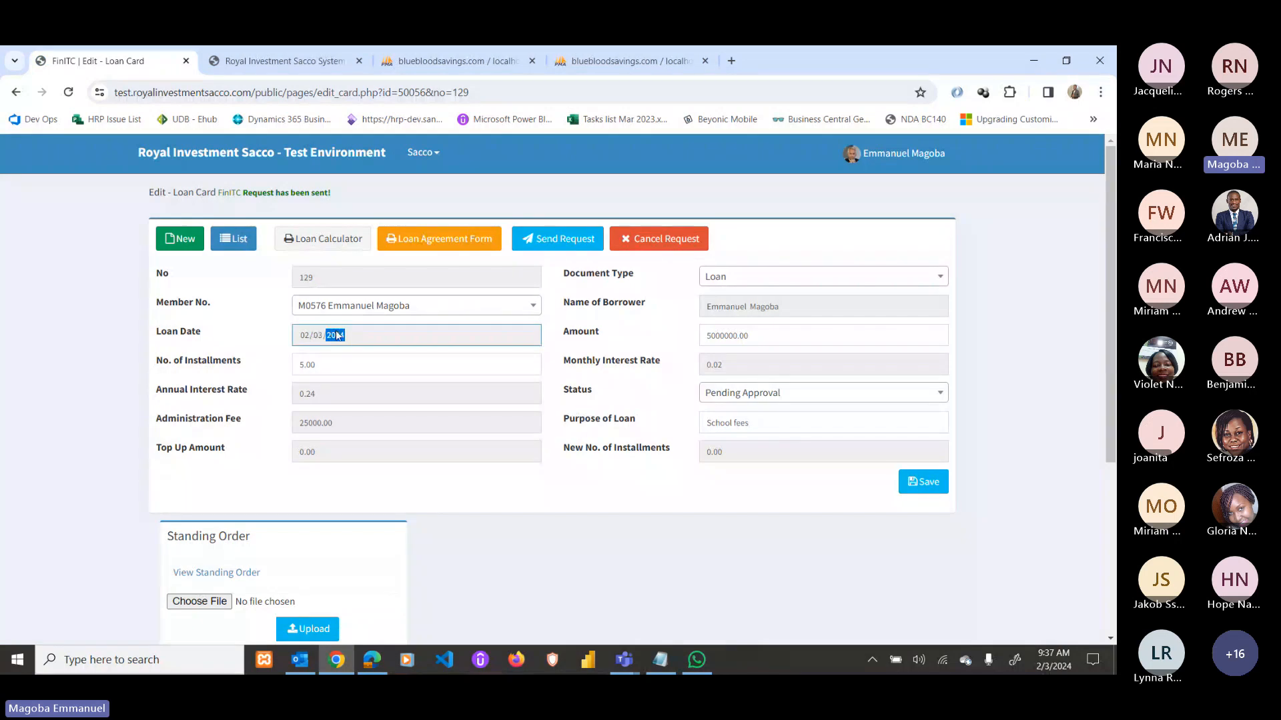
Reload Requests To Approve and review loan 129's document and amortization schedule.
{"action": "left_click", "coordinate": [372, 660]}
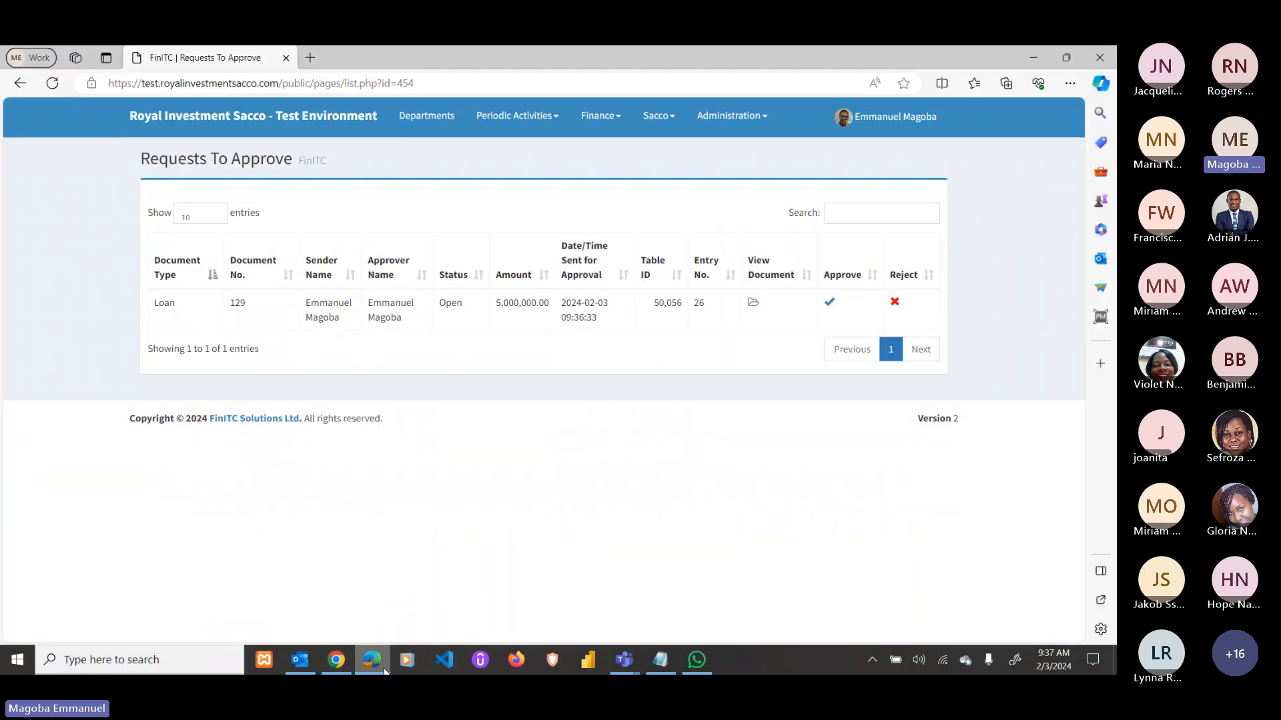
{"action": "left_click", "coordinate": [52, 82]}
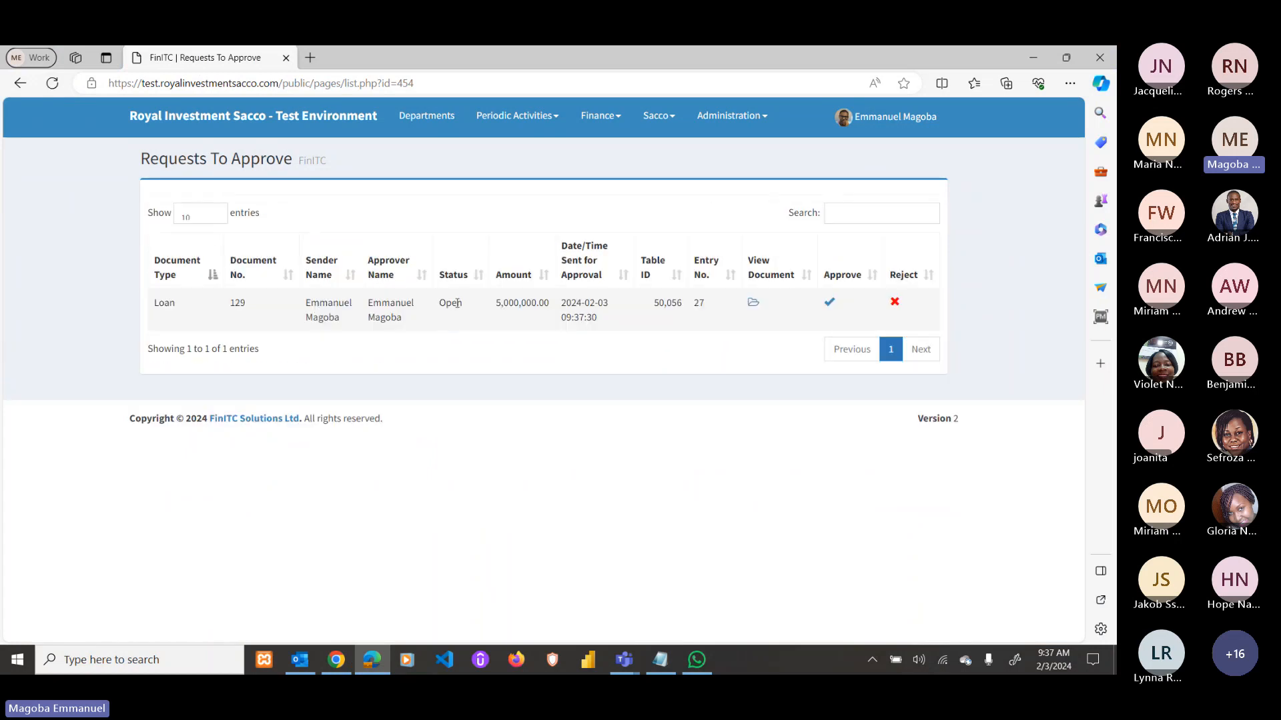
{"action": "left_click", "coordinate": [754, 307]}
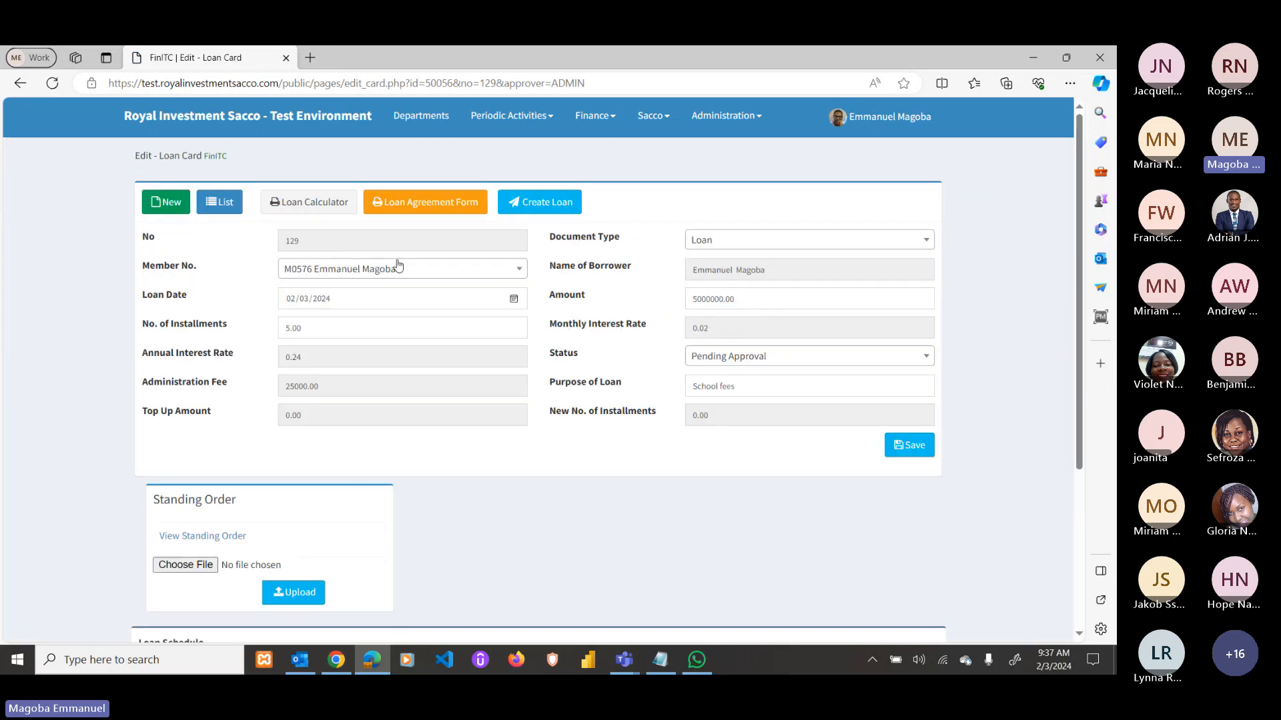
{"action": "scroll", "coordinate": [421, 360], "scroll_direction": "down", "scroll_amount": 5}
{"action": "scroll", "coordinate": [658, 435], "scroll_direction": "up", "scroll_amount": 5}
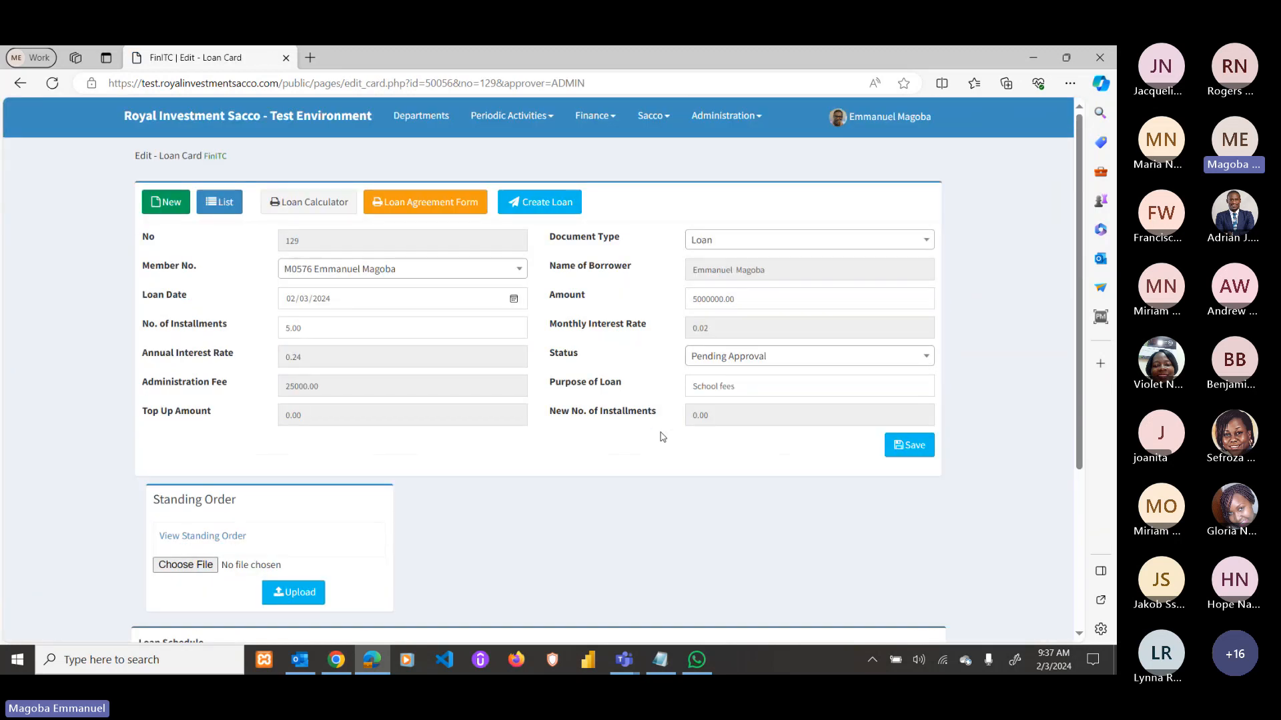
{"action": "left_click", "coordinate": [327, 205]}
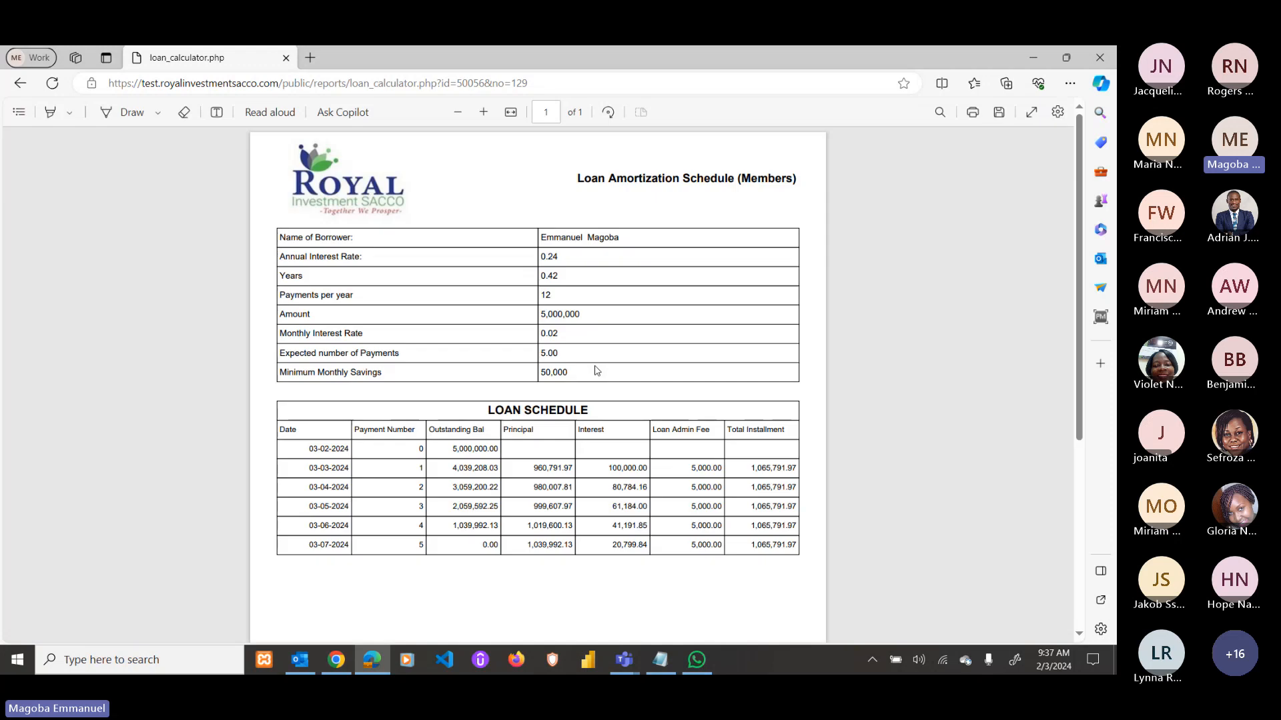
{"action": "key", "text": "alt+Left"}
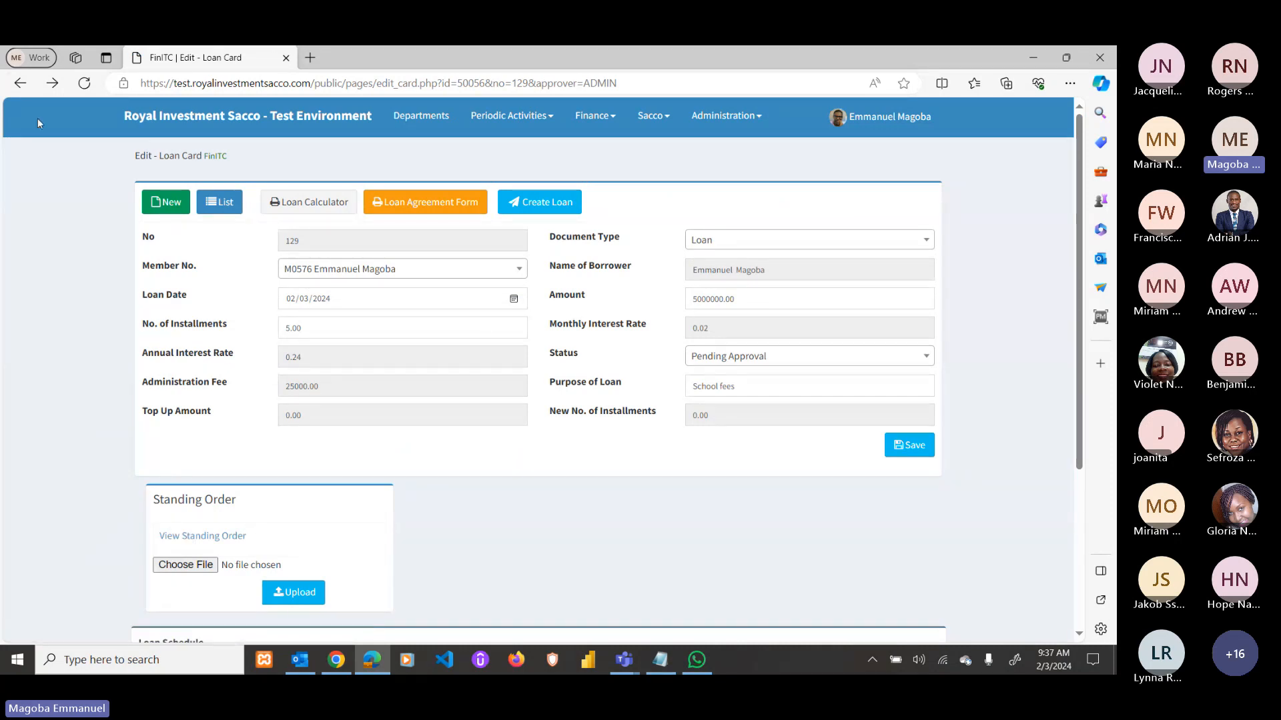
{"action": "left_click", "coordinate": [20, 84]}
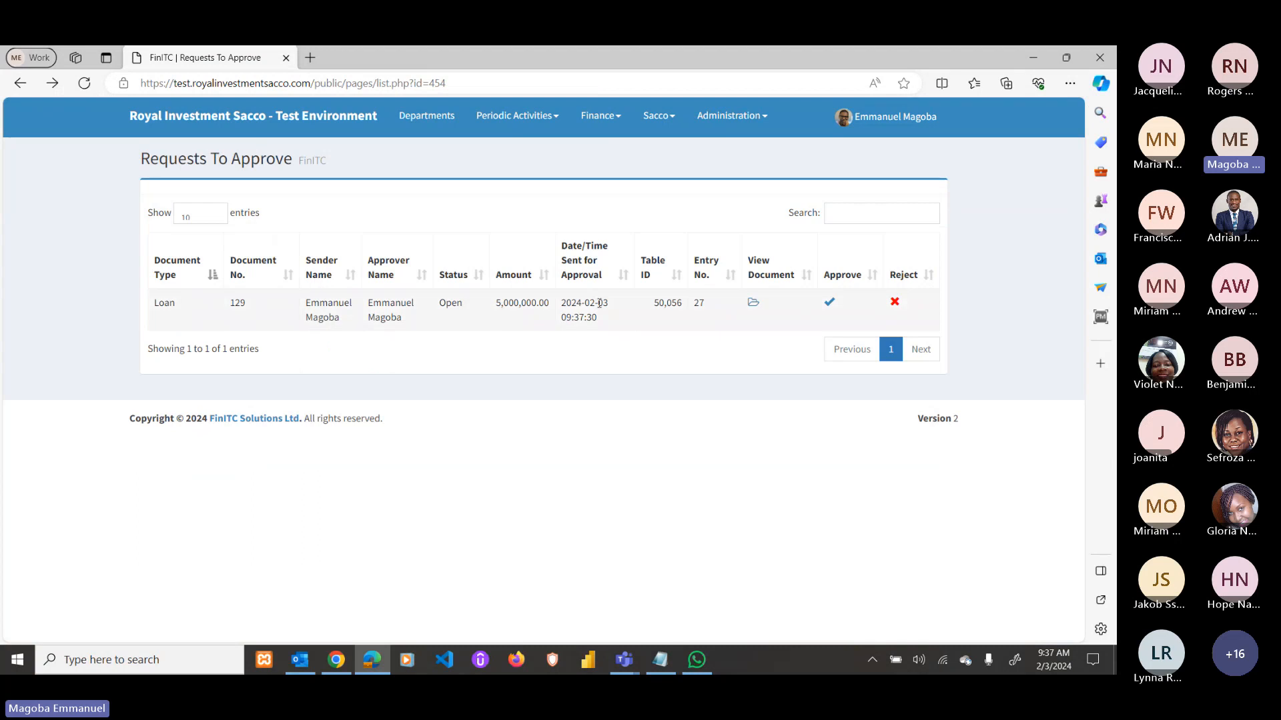
Approve the 5,000,000 loan 129 request and post its LOANS journal line from account 1460.
{"action": "left_click", "coordinate": [829, 304]}
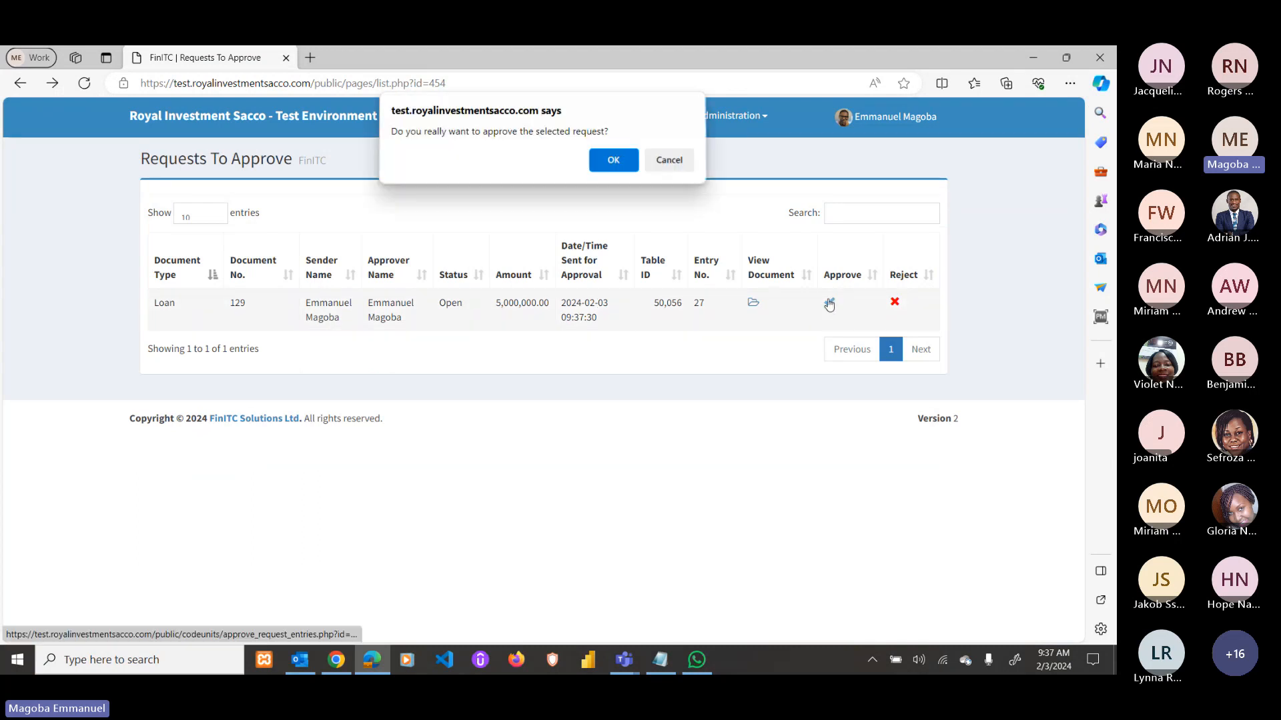
{"action": "left_click", "coordinate": [613, 160]}
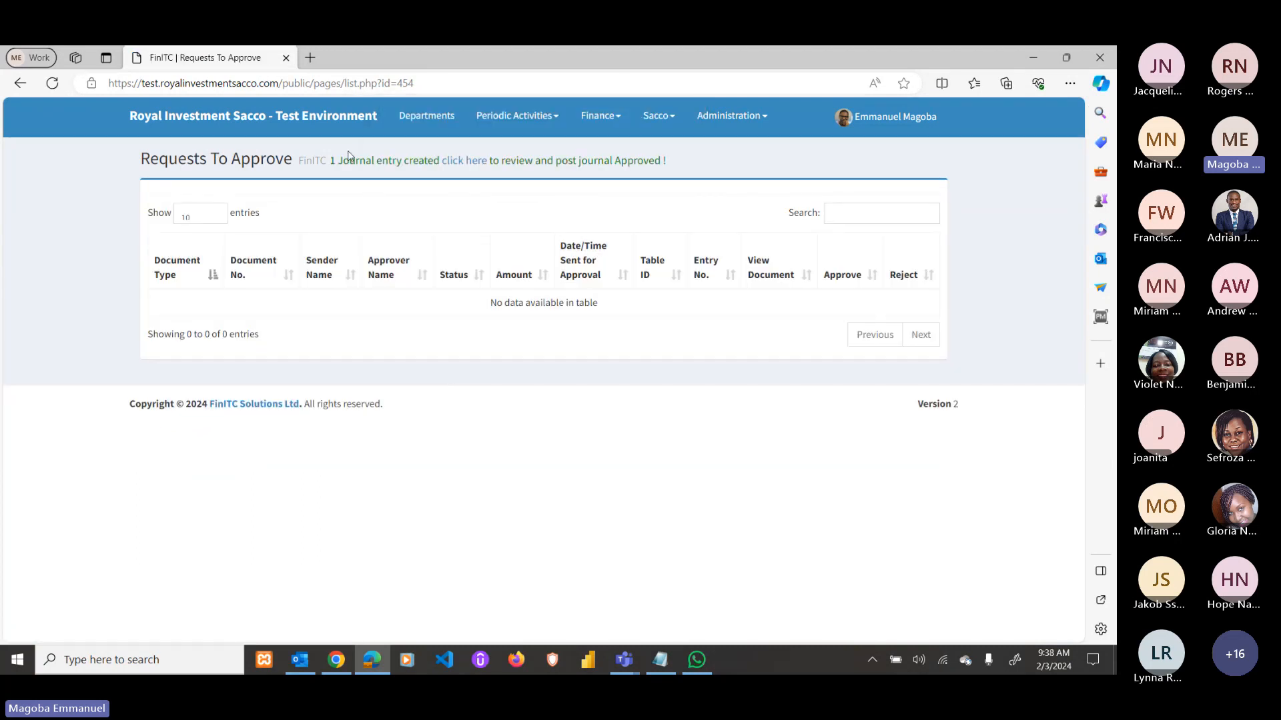
{"action": "left_click", "coordinate": [462, 161]}
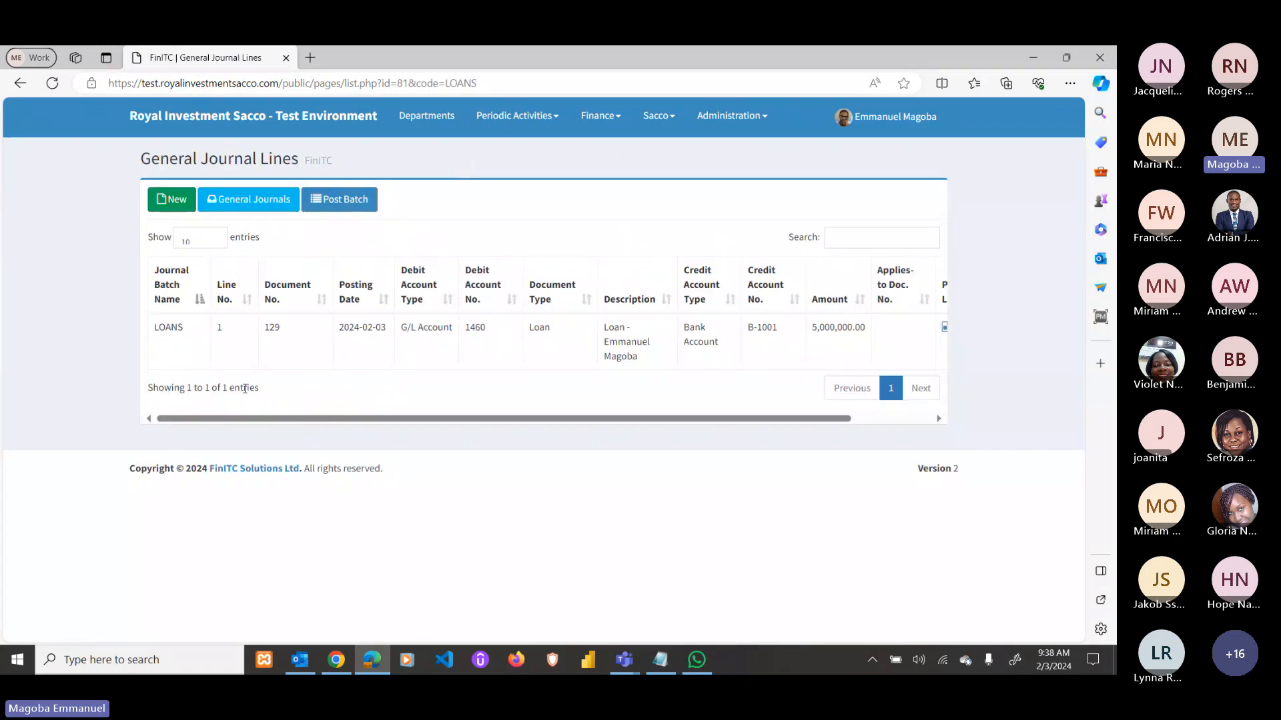
{"action": "left_click_drag", "start_coordinate": [572, 422], "coordinate": [652, 423]}
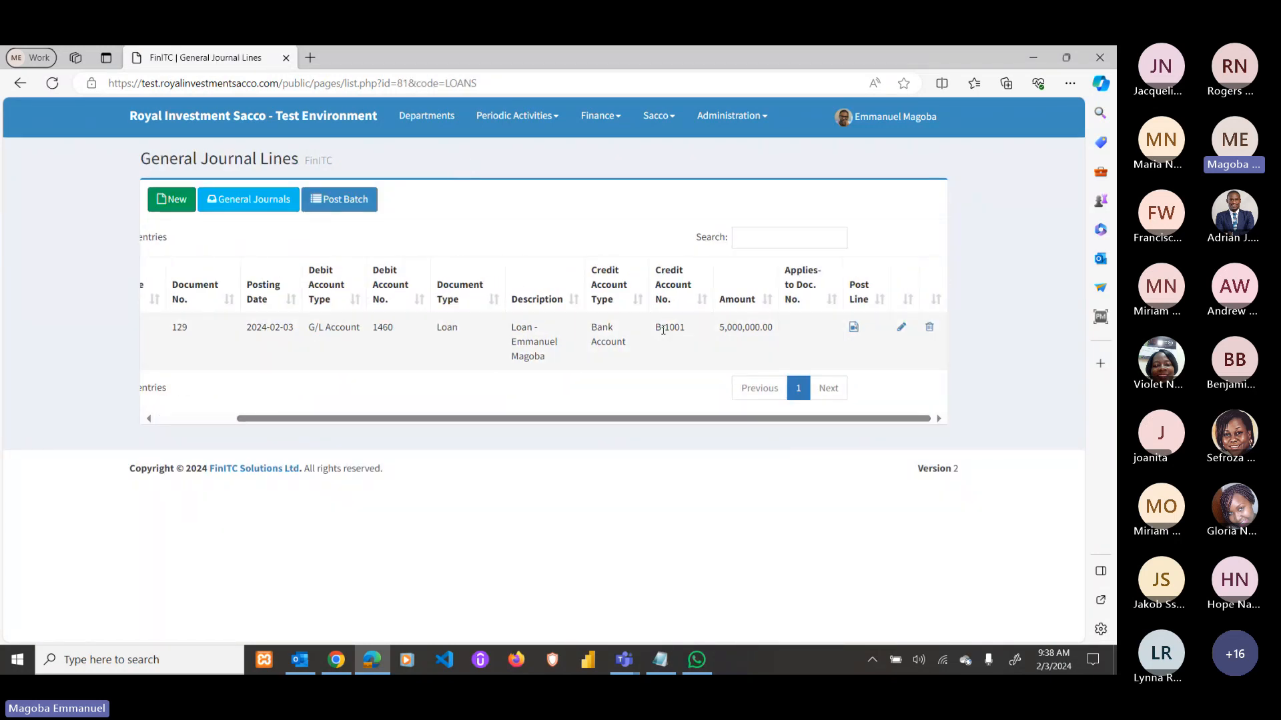
{"action": "double_click", "coordinate": [385, 327]}
{"action": "double_click", "coordinate": [674, 327]}
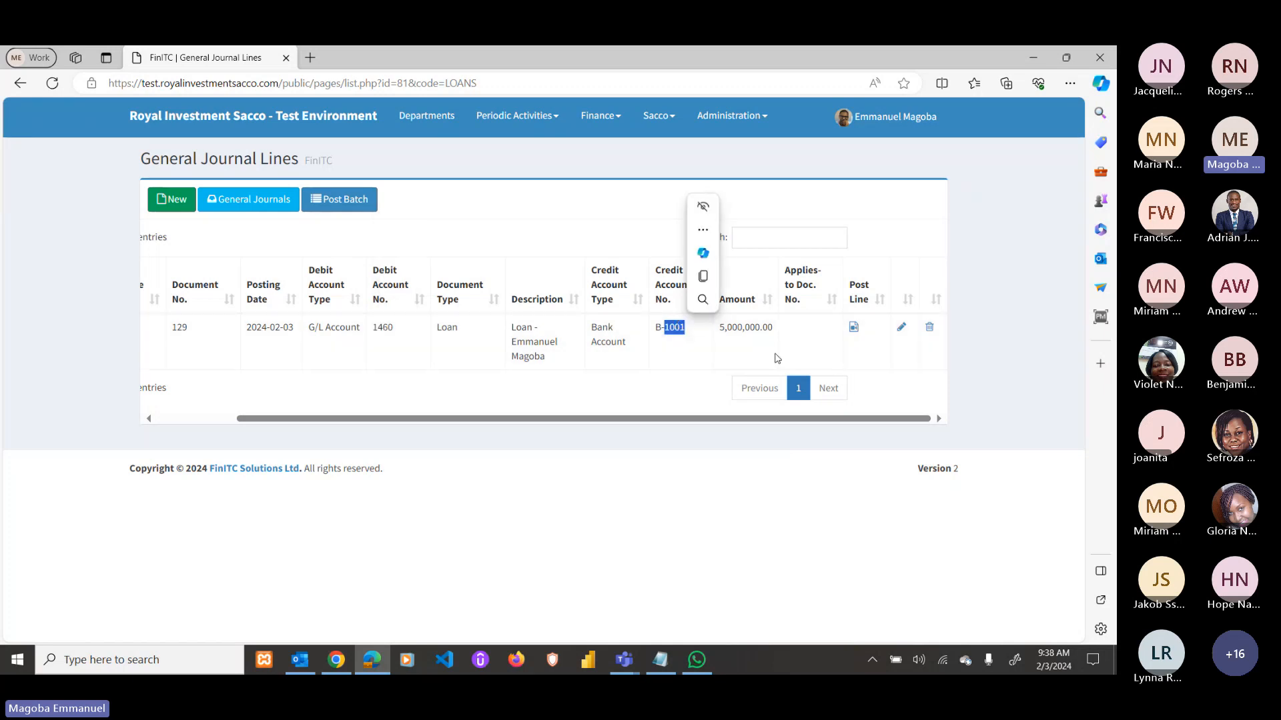
{"action": "left_click", "coordinate": [854, 326]}
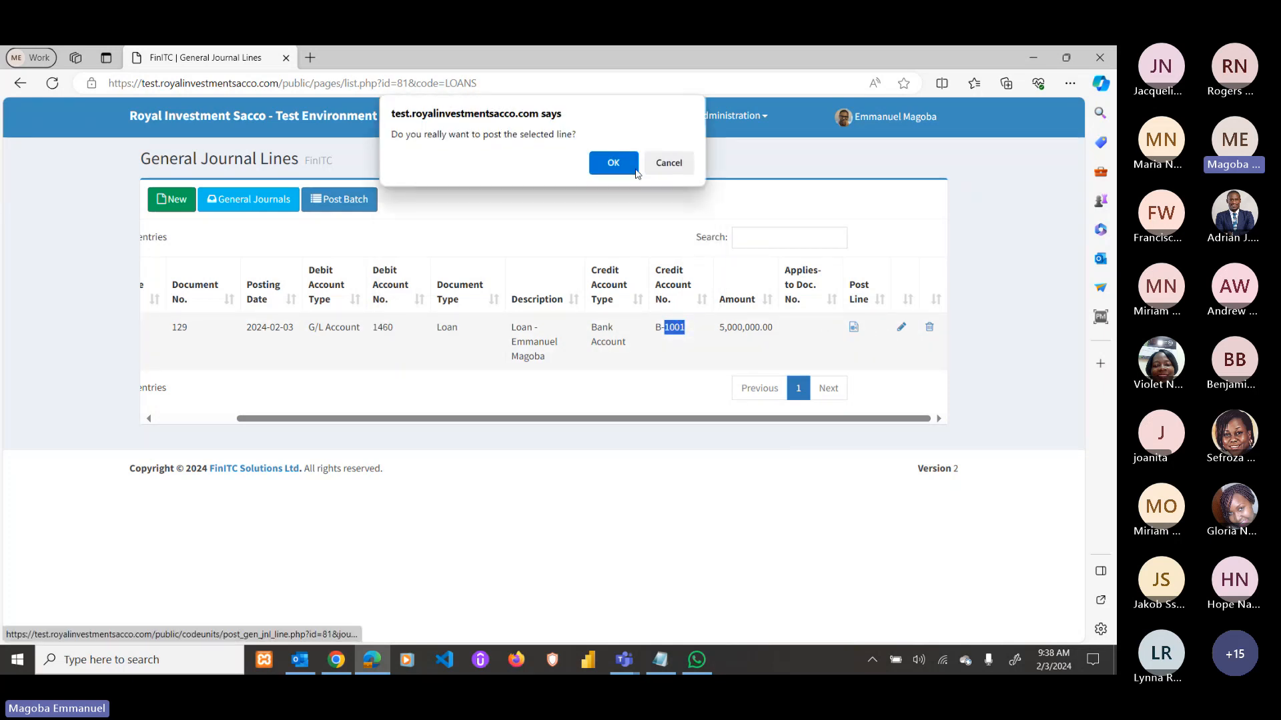
{"action": "left_click", "coordinate": [635, 170]}
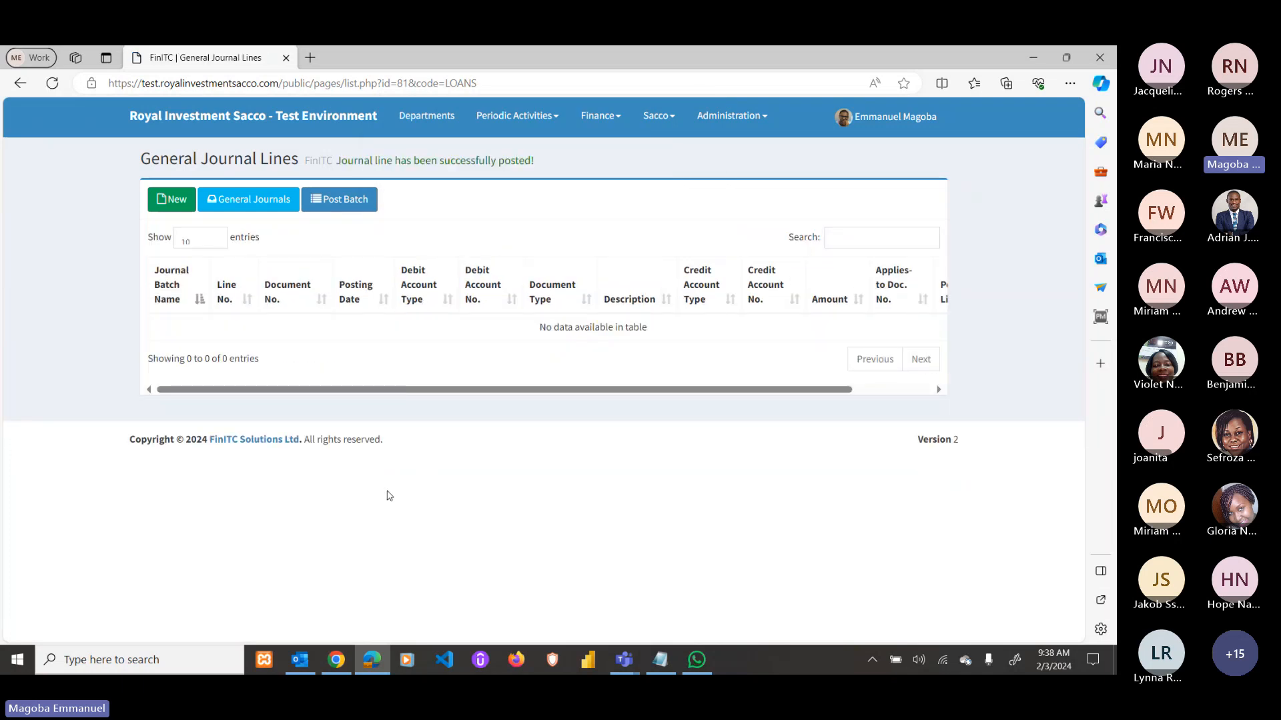
{"action": "left_click", "coordinate": [337, 660]}
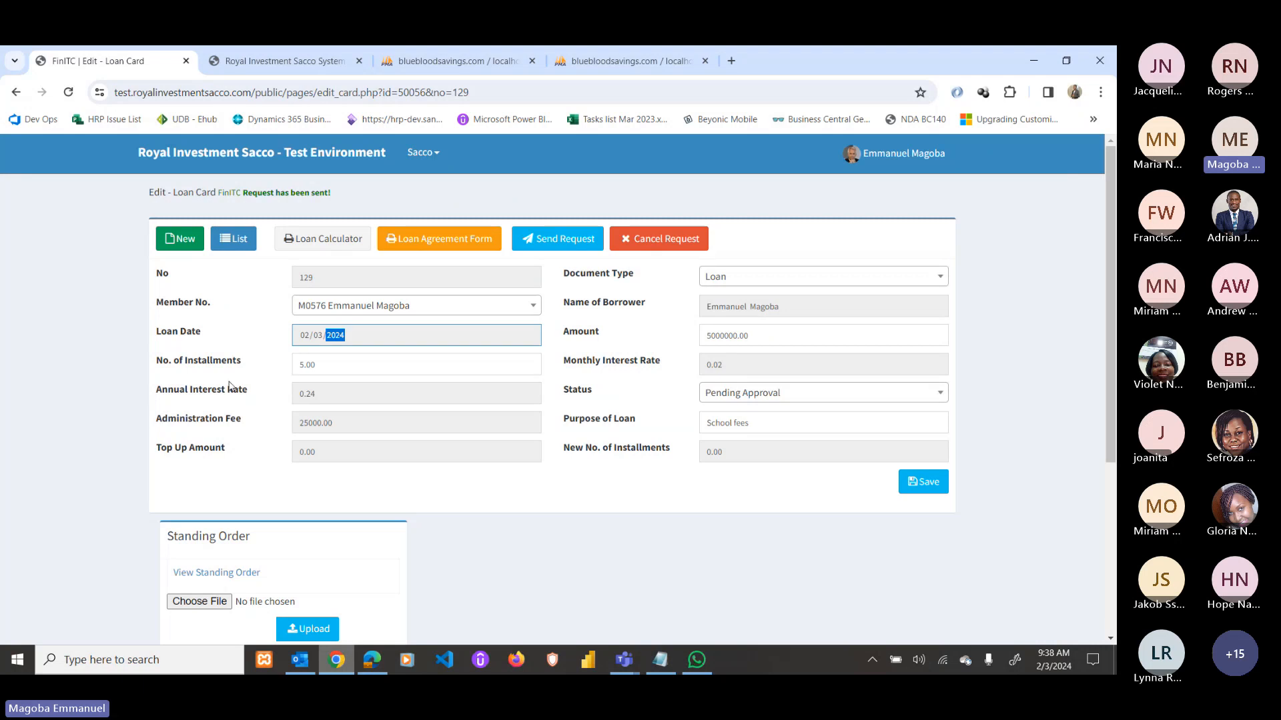
Check the 5,000,000 loan on the member's loans statement, then list loans showing 129 Approved.
{"action": "left_click", "coordinate": [187, 154]}
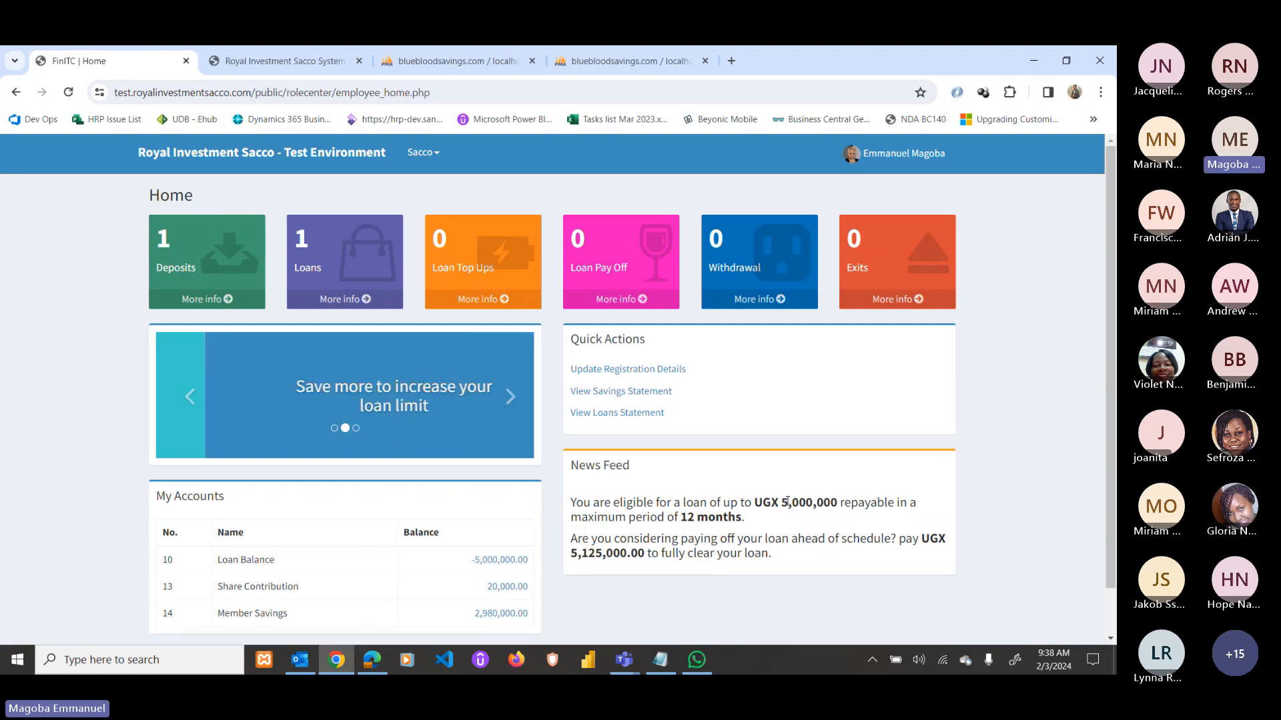
{"action": "left_click_drag", "start_coordinate": [782, 505], "coordinate": [836, 497]}
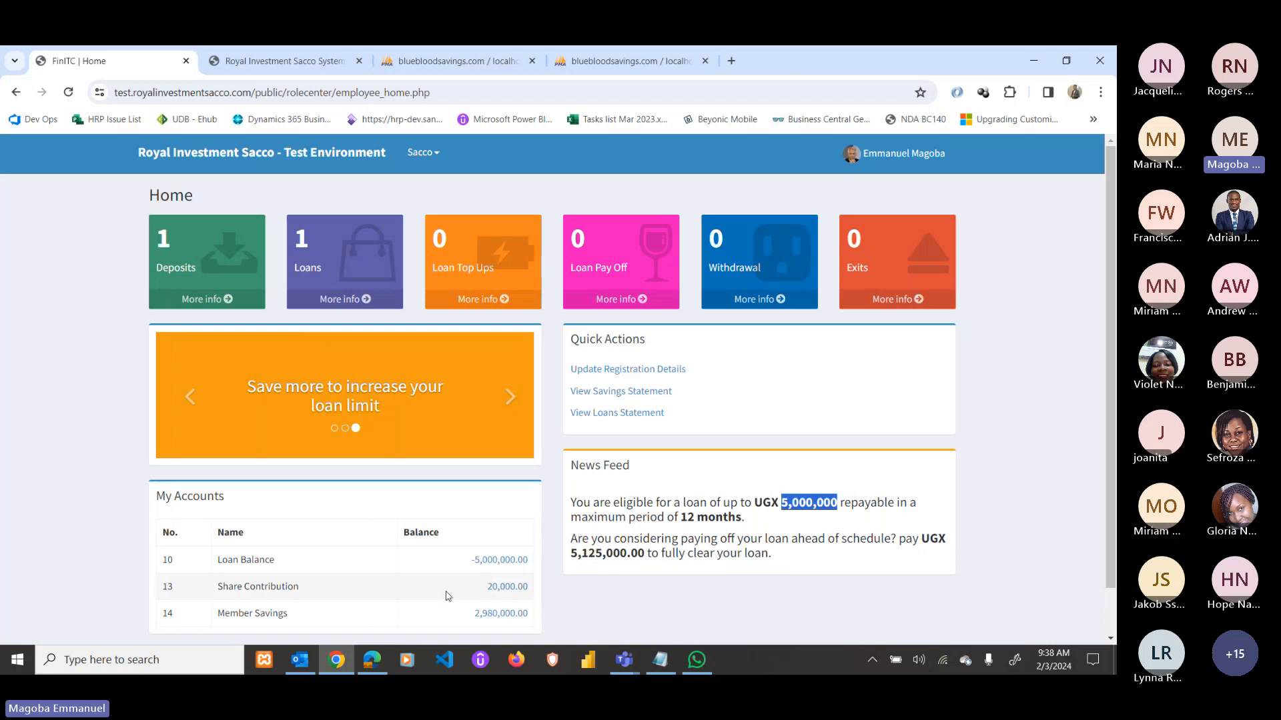
{"action": "left_click", "coordinate": [626, 414]}
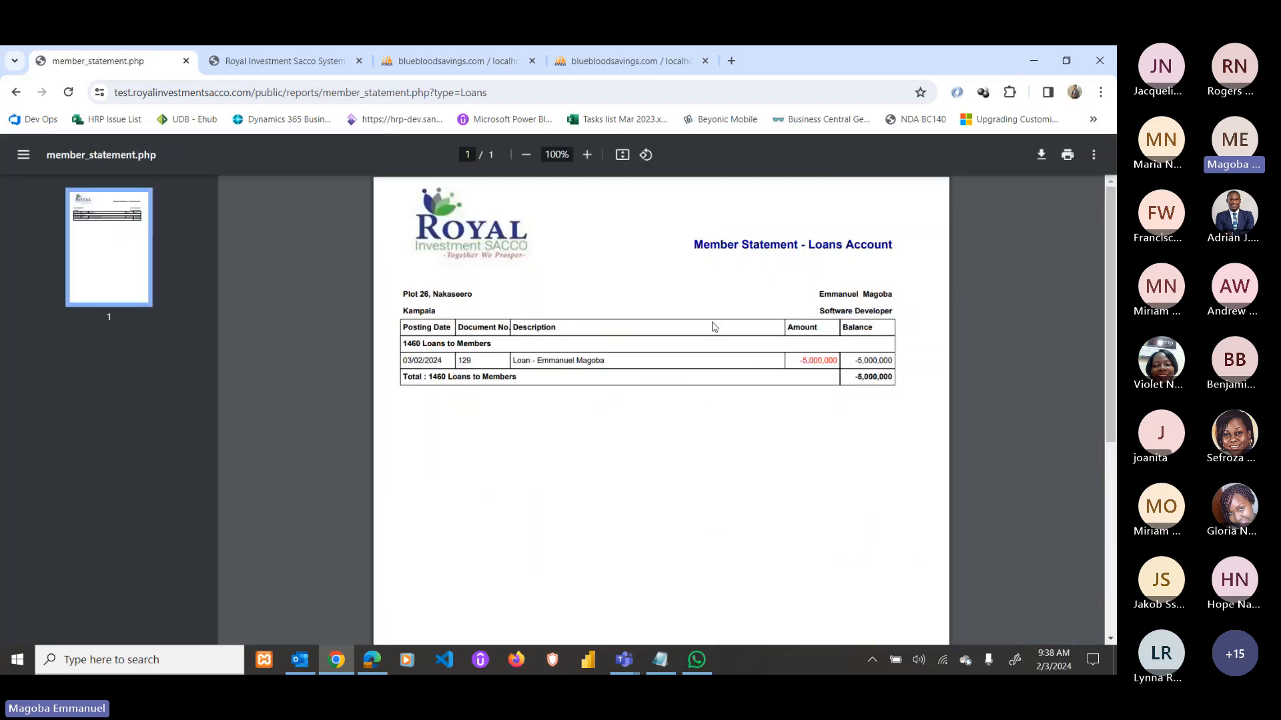
{"action": "left_click", "coordinate": [16, 92]}
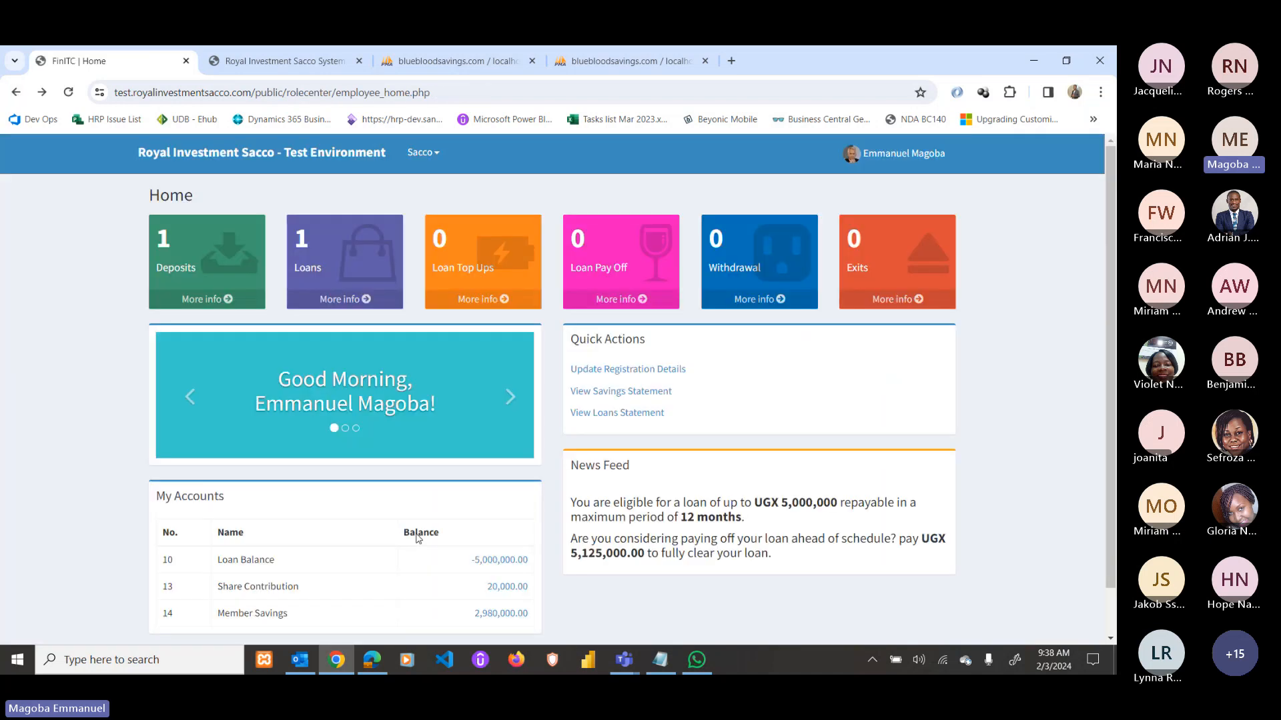
{"action": "scroll", "coordinate": [551, 482], "scroll_direction": "down", "scroll_amount": 1}
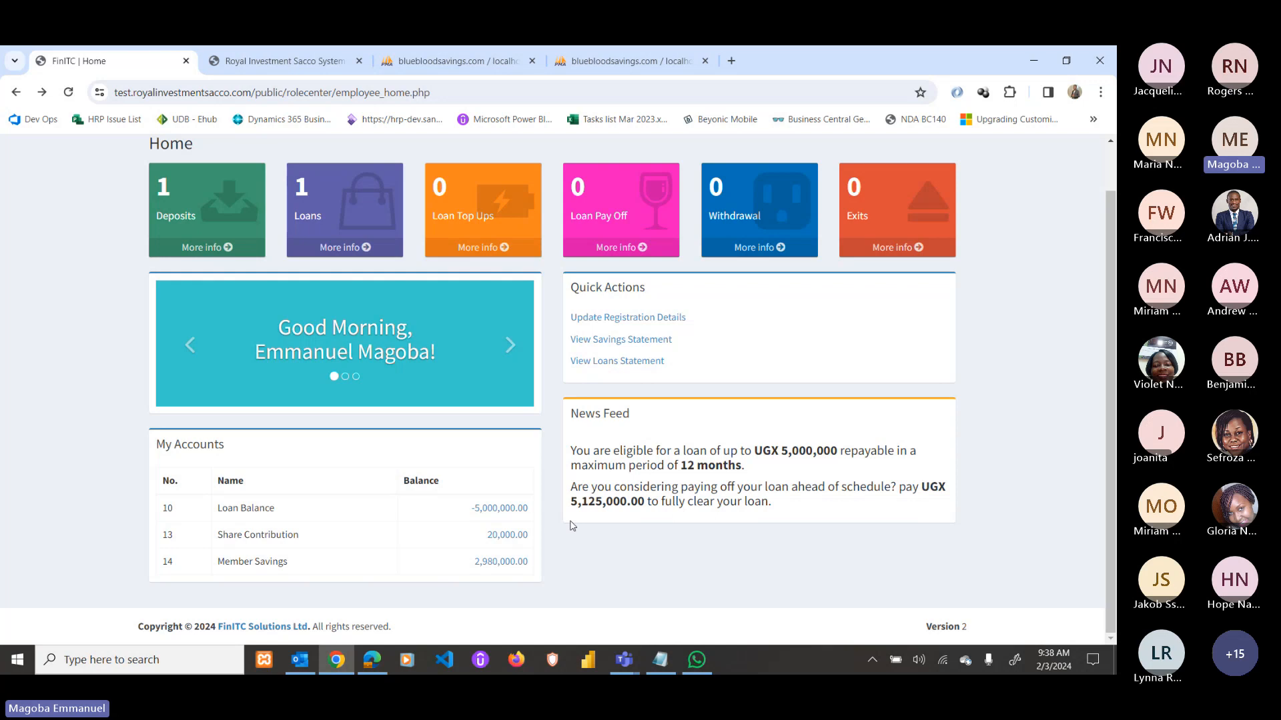
{"action": "left_click", "coordinate": [346, 248]}
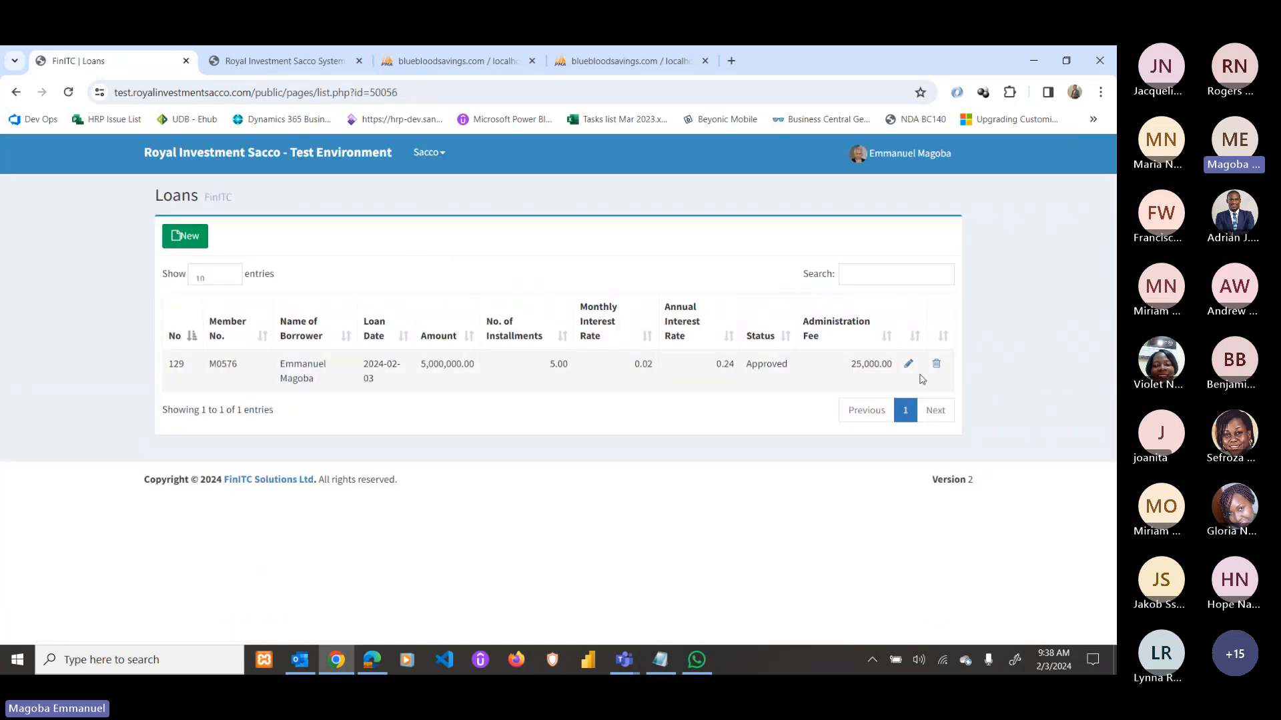
Open loan 129's card and check its five 1,065,792 installments starting 2024-03-03.
{"action": "left_click", "coordinate": [910, 364]}
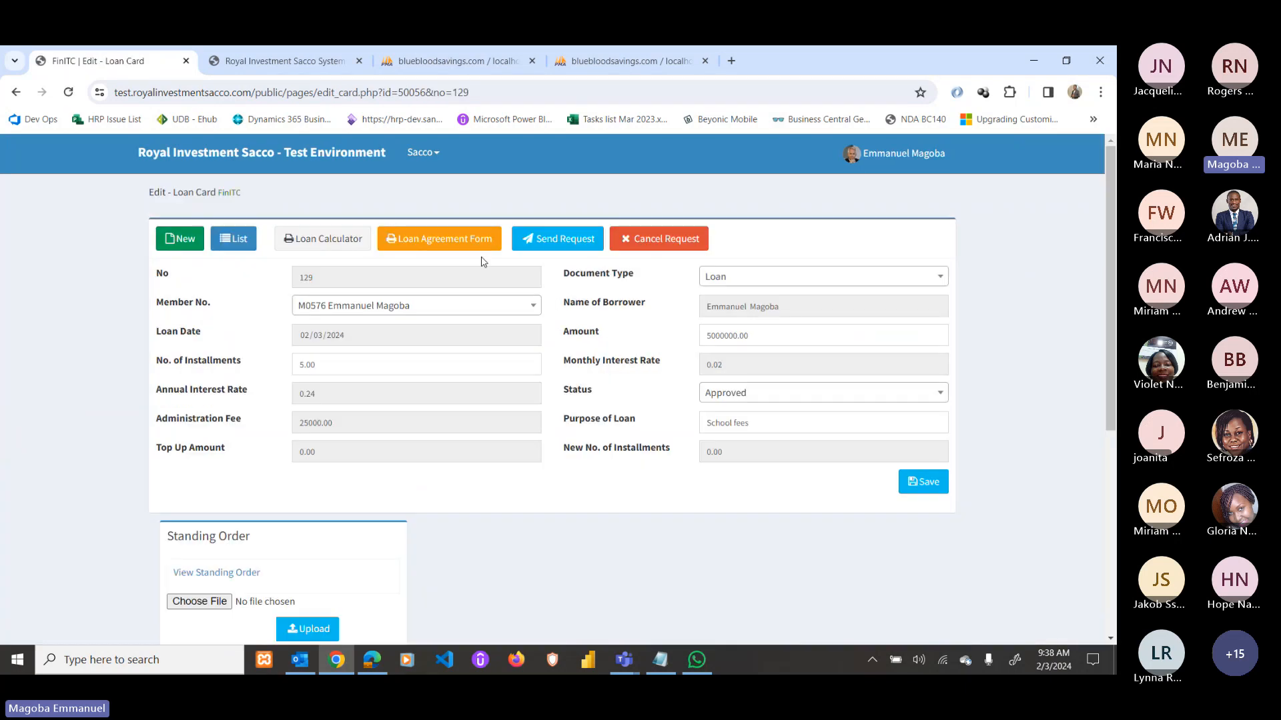
{"action": "left_click", "coordinate": [338, 240]}
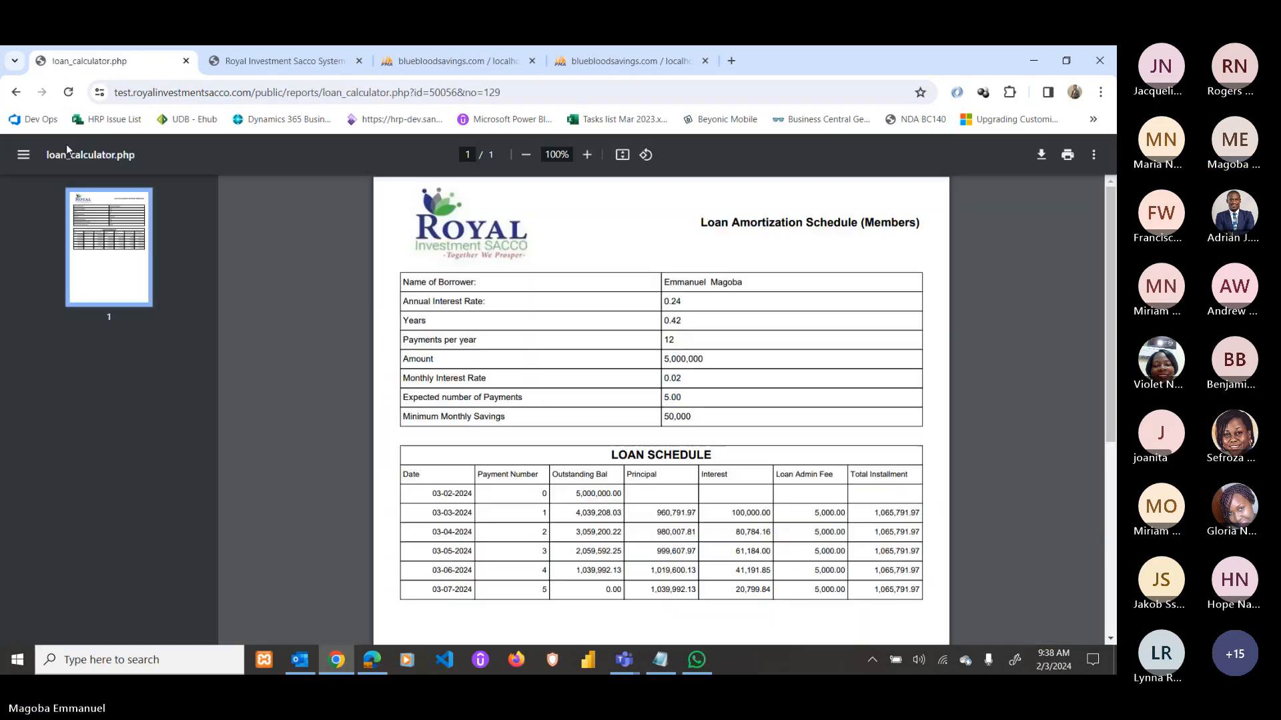
{"action": "left_click", "coordinate": [16, 92]}
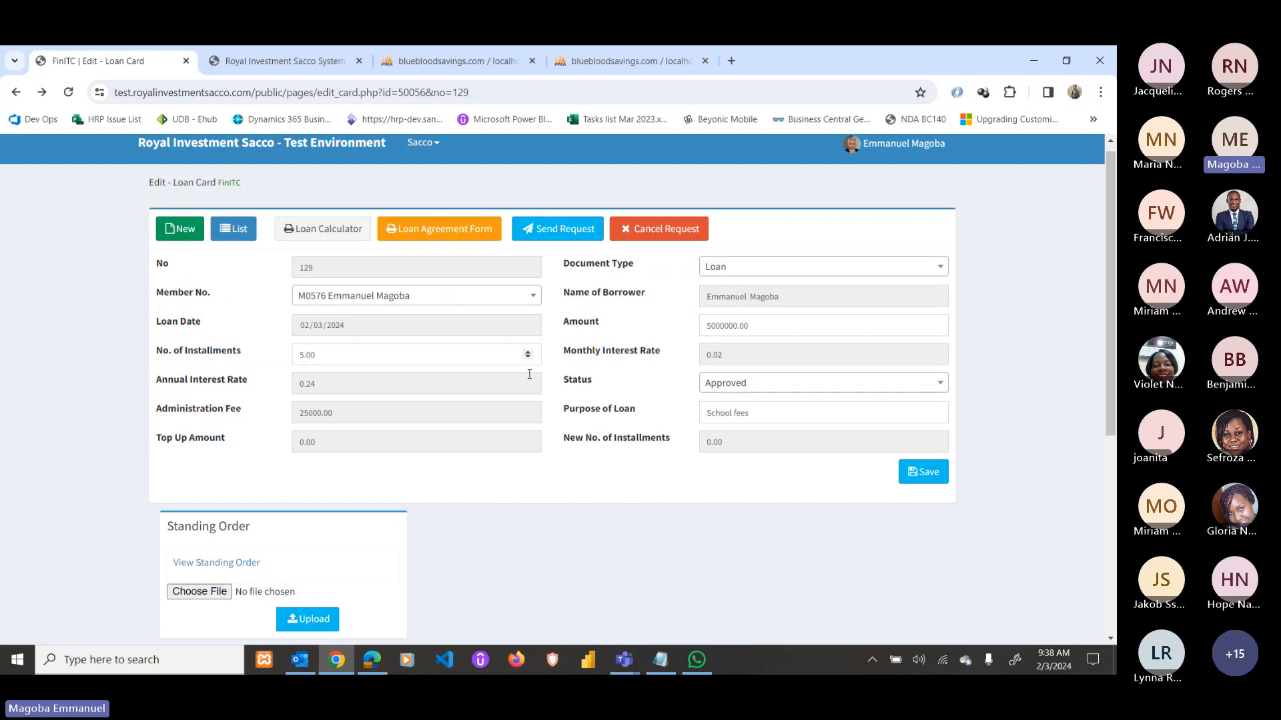
{"action": "scroll", "coordinate": [622, 493], "scroll_direction": "down", "scroll_amount": 8}
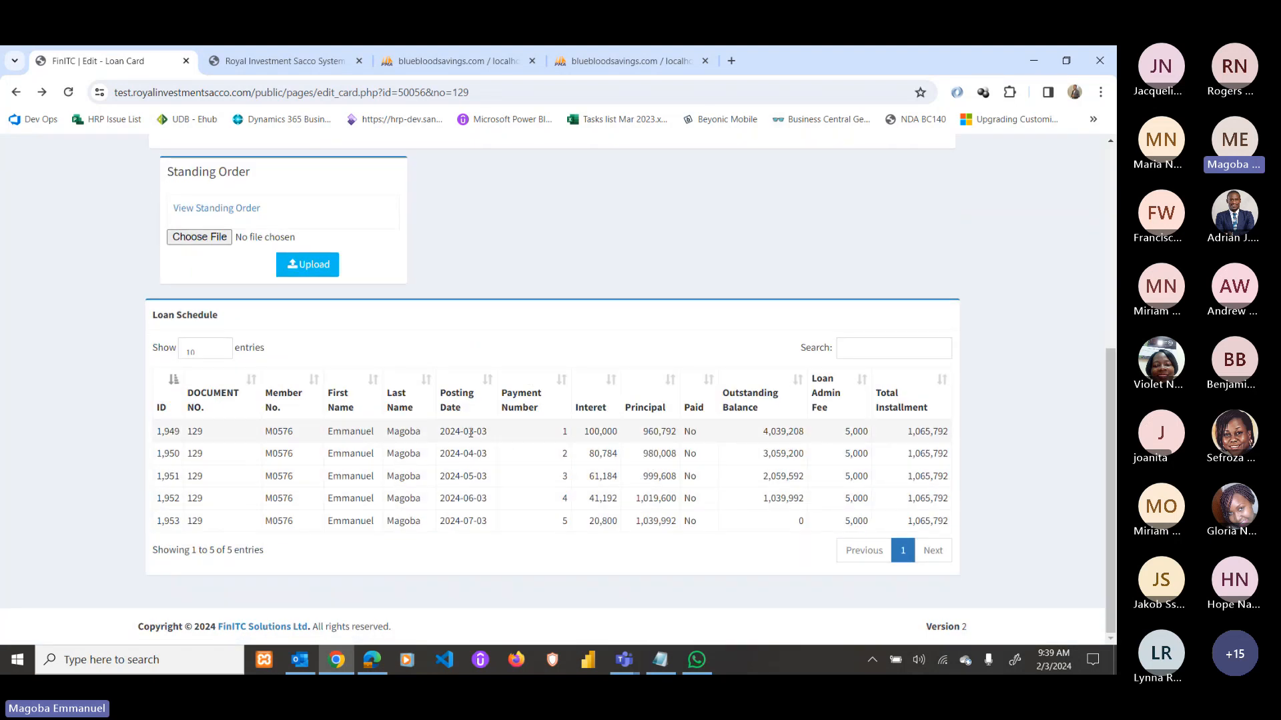
{"action": "left_click_drag", "start_coordinate": [441, 432], "coordinate": [488, 432]}
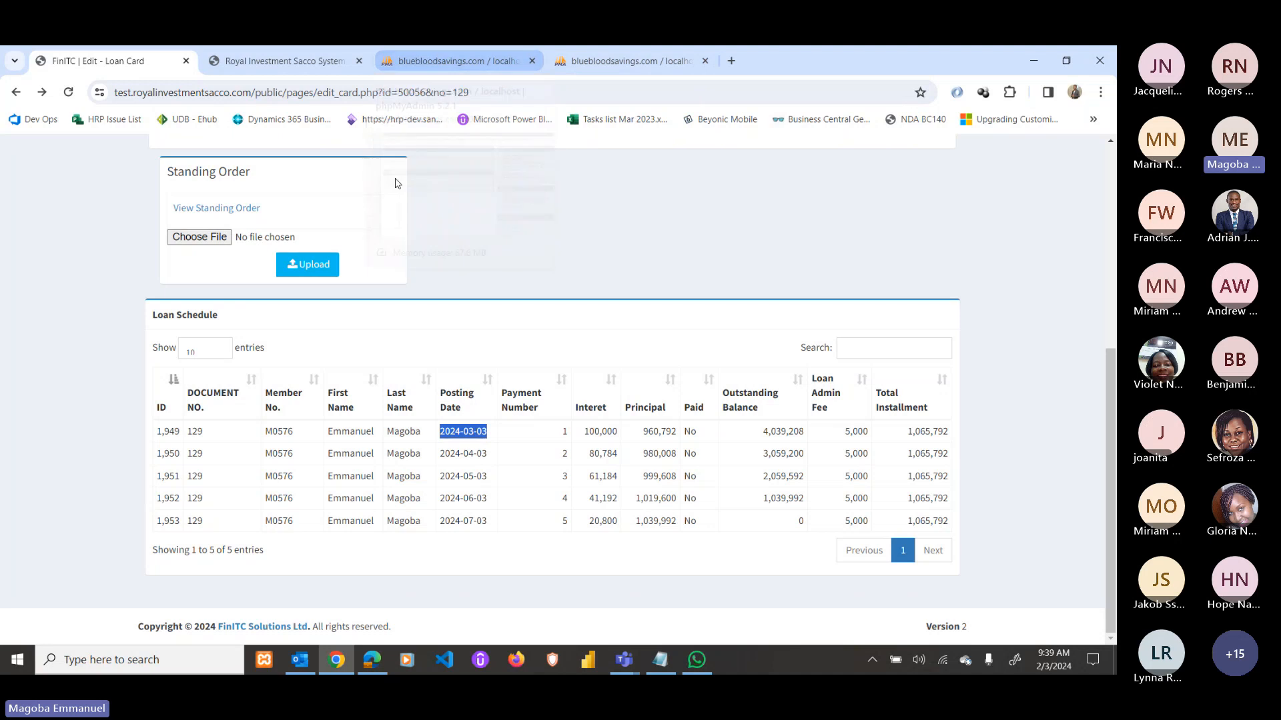
In phpMyAdmin, browse the loan_entry table sorted by id, newest first.
{"action": "left_click", "coordinate": [479, 58]}
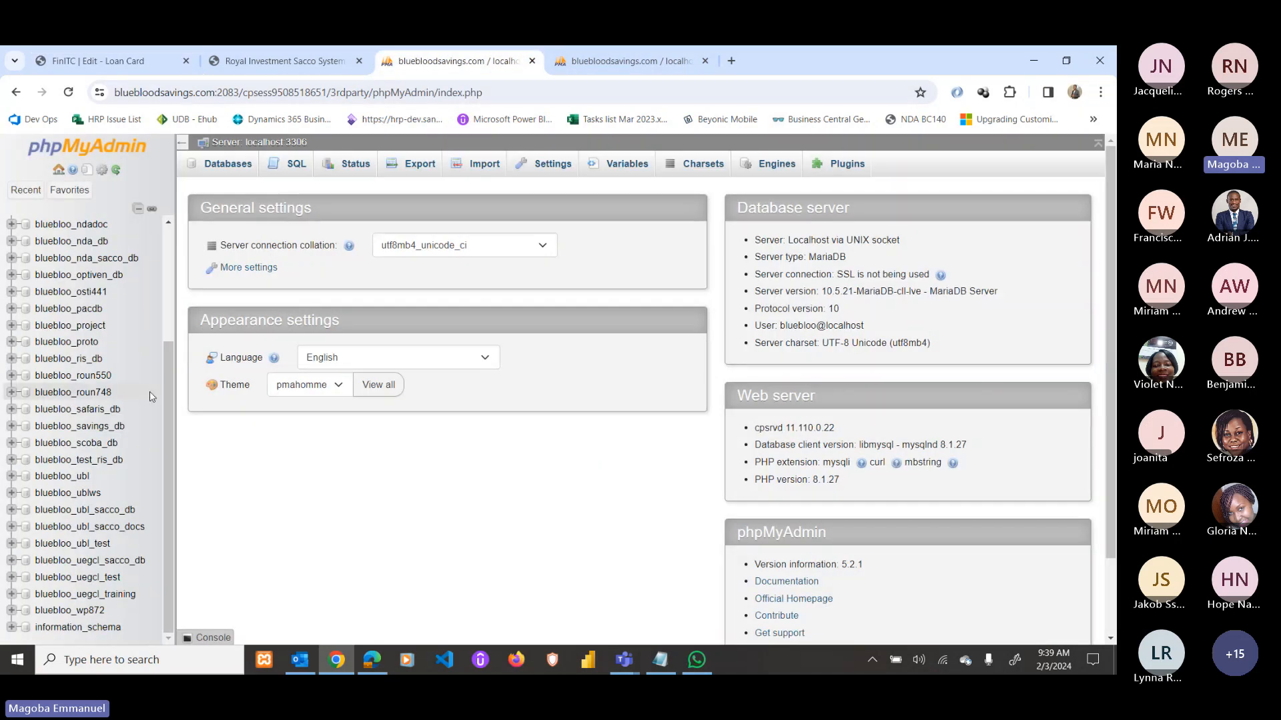
{"action": "left_click", "coordinate": [604, 62]}
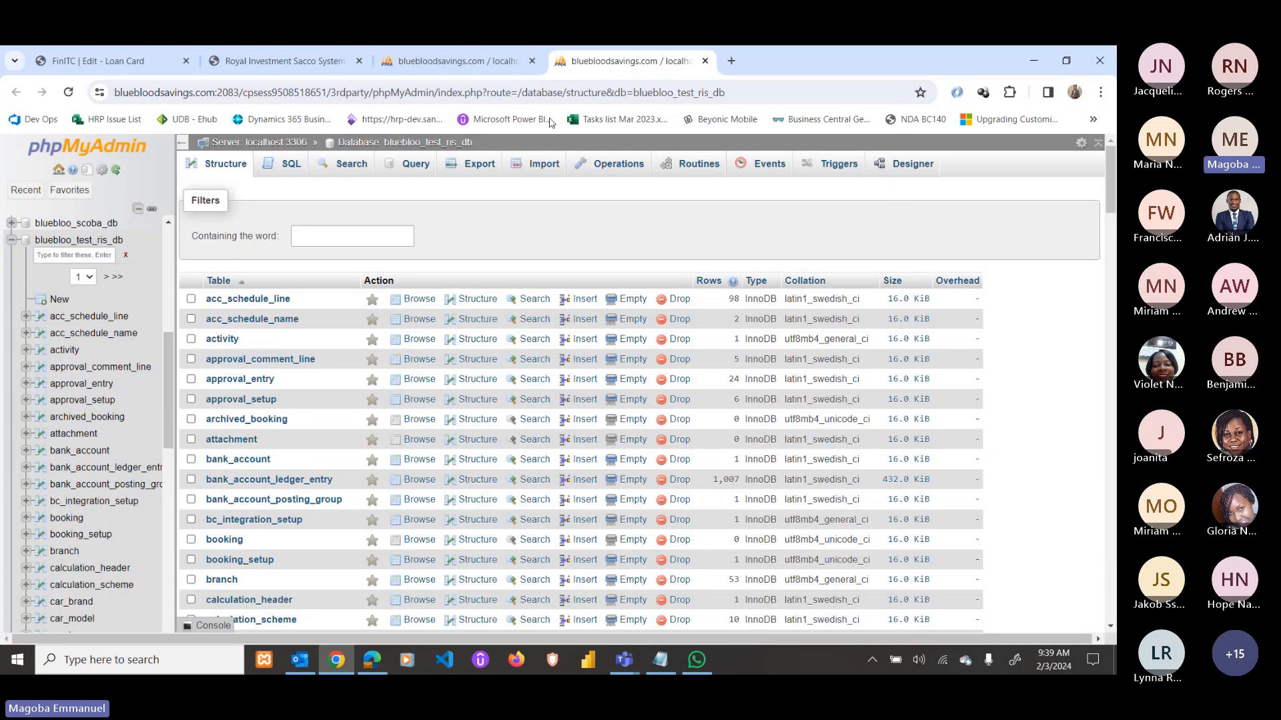
{"action": "left_click", "coordinate": [328, 233]}
{"action": "type", "text": "loan"}
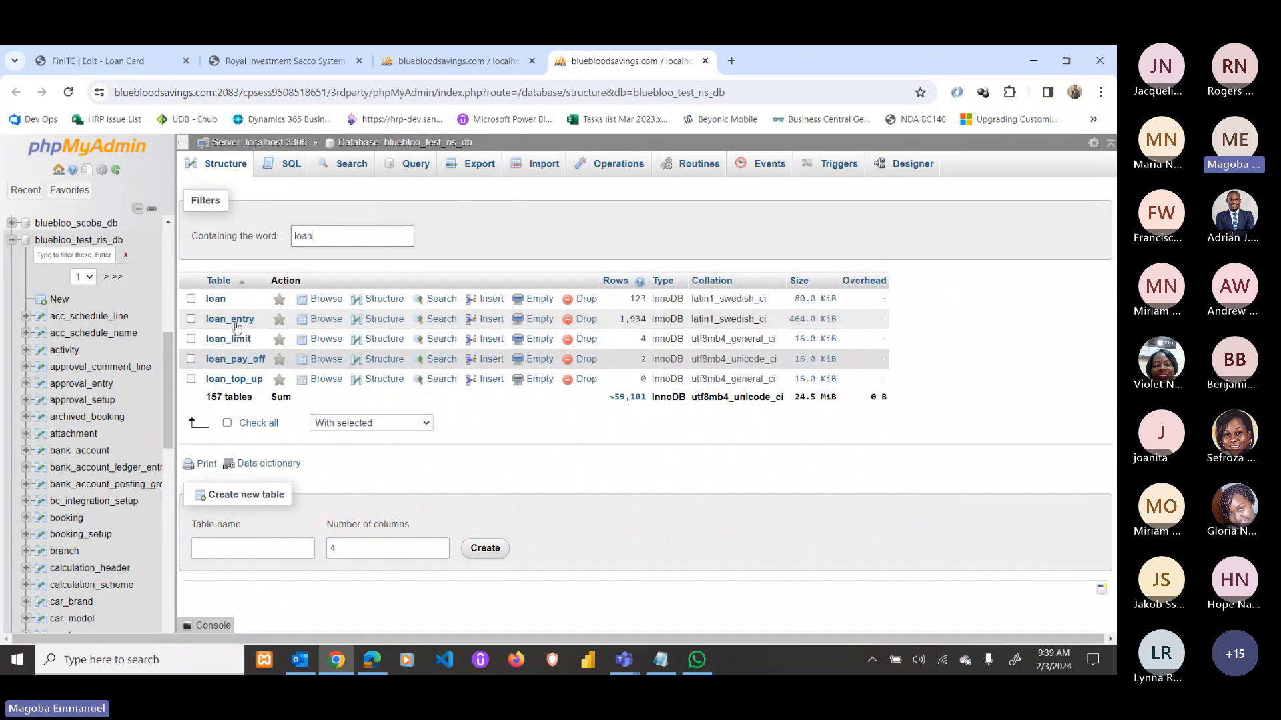
{"action": "left_click", "coordinate": [231, 319]}
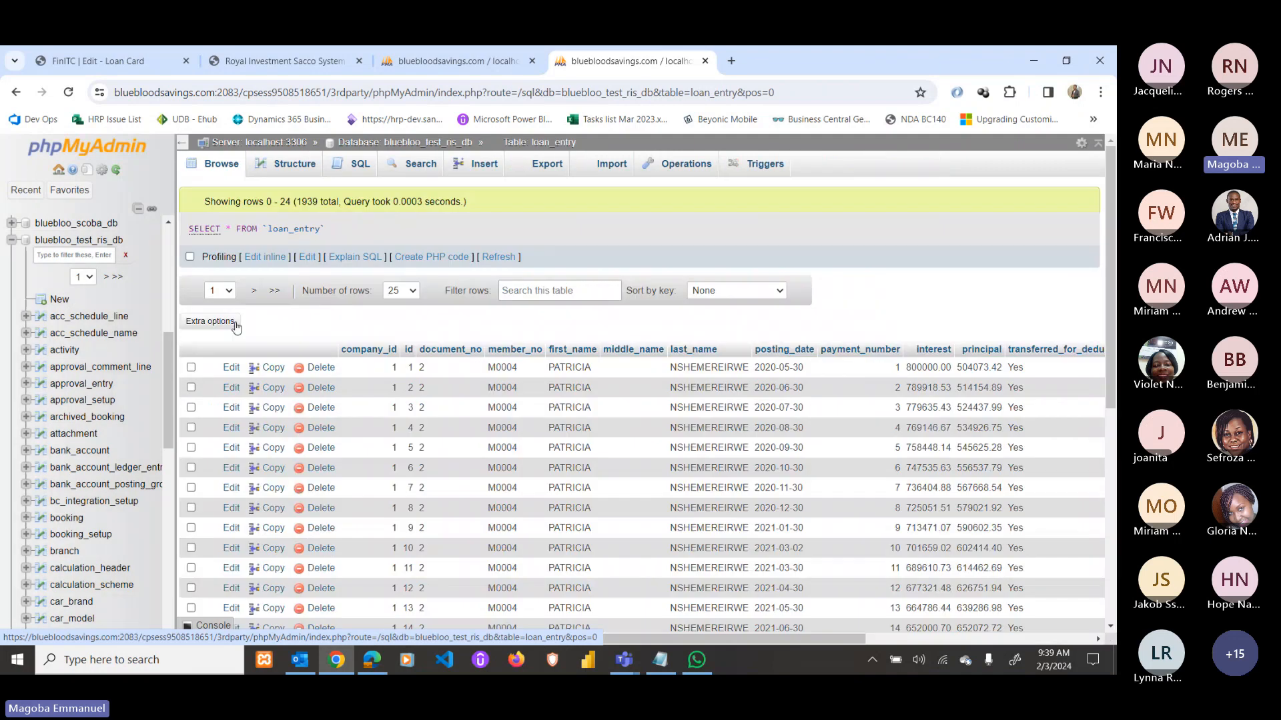
{"action": "left_click", "coordinate": [418, 355]}
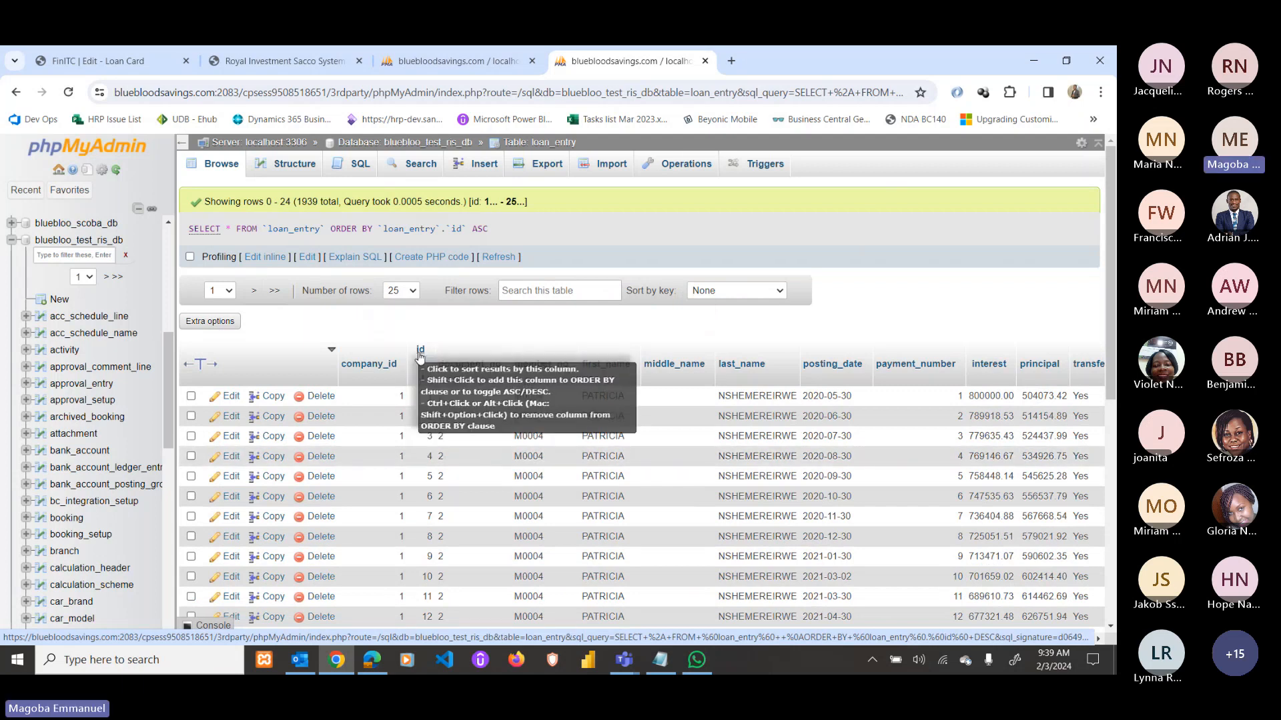
{"action": "left_click", "coordinate": [419, 354]}
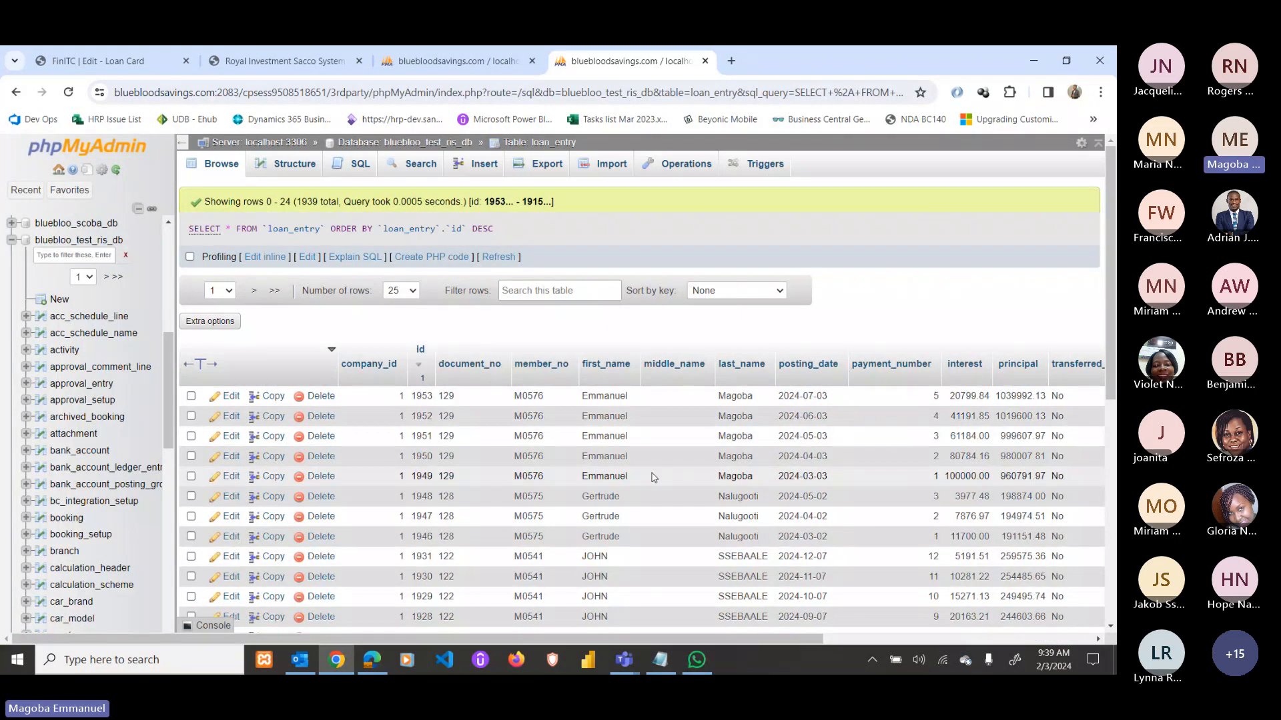
Set entry 1949's posting_date to 2024-02-03 and recheck loan 129's schedule.
{"action": "double_click", "coordinate": [848, 476]}
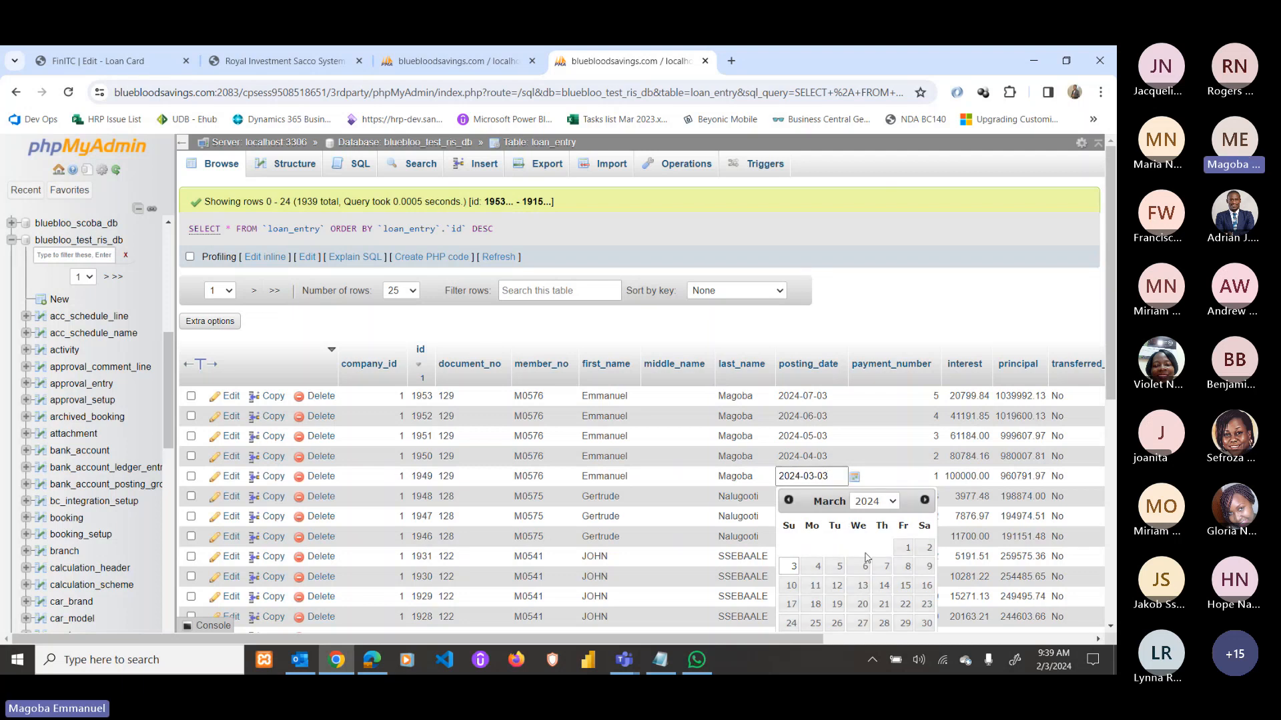
{"action": "left_click", "coordinate": [789, 500]}
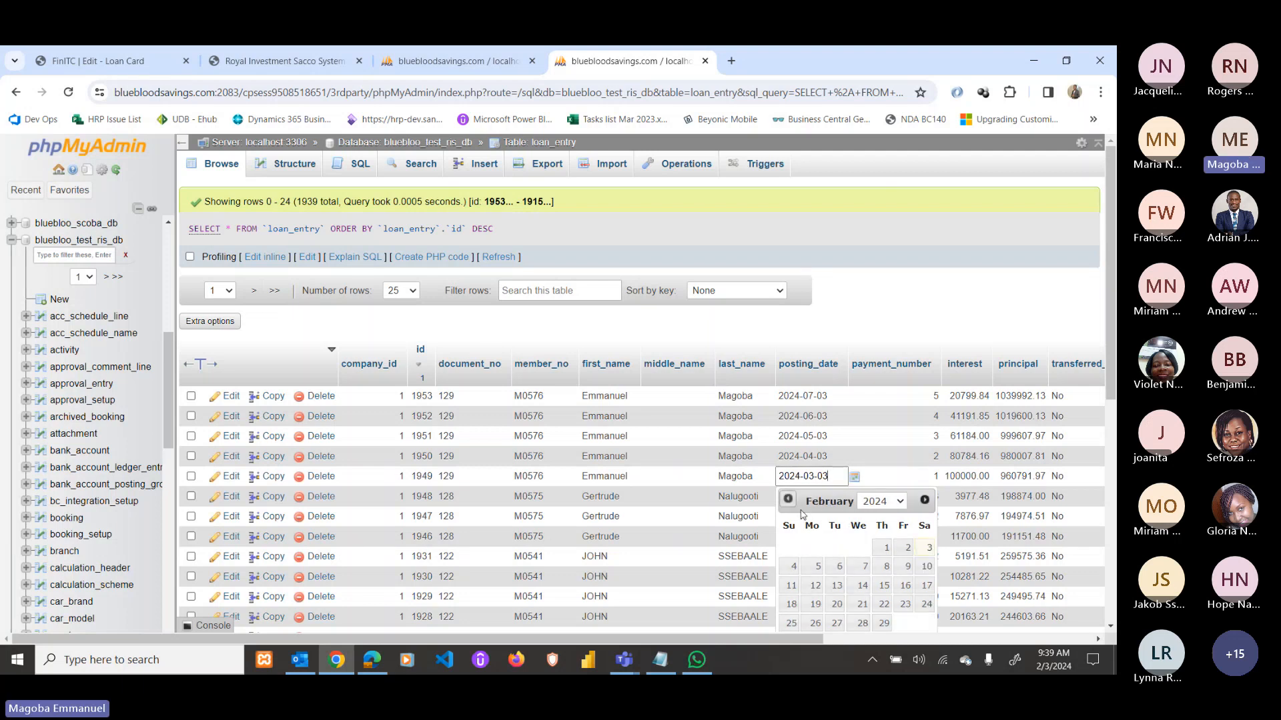
{"action": "left_click", "coordinate": [929, 550]}
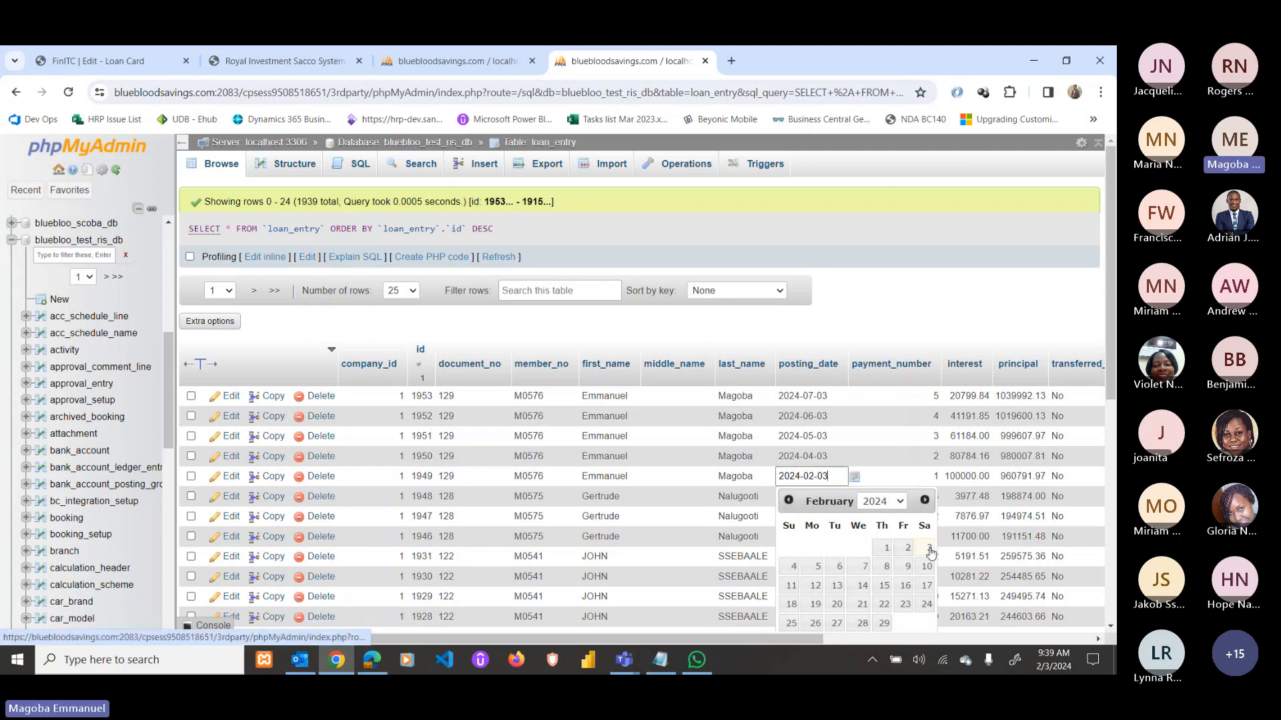
{"action": "left_click", "coordinate": [840, 459]}
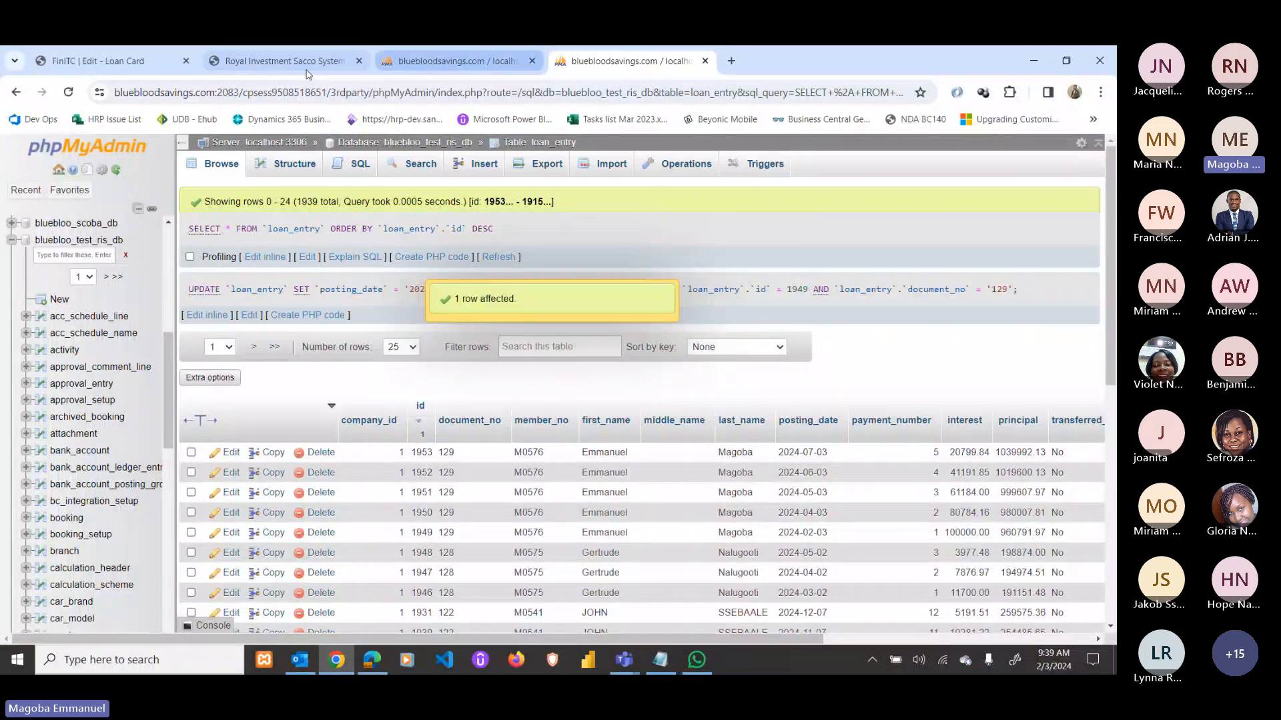
{"action": "left_click", "coordinate": [280, 61]}
{"action": "left_click", "coordinate": [99, 61]}
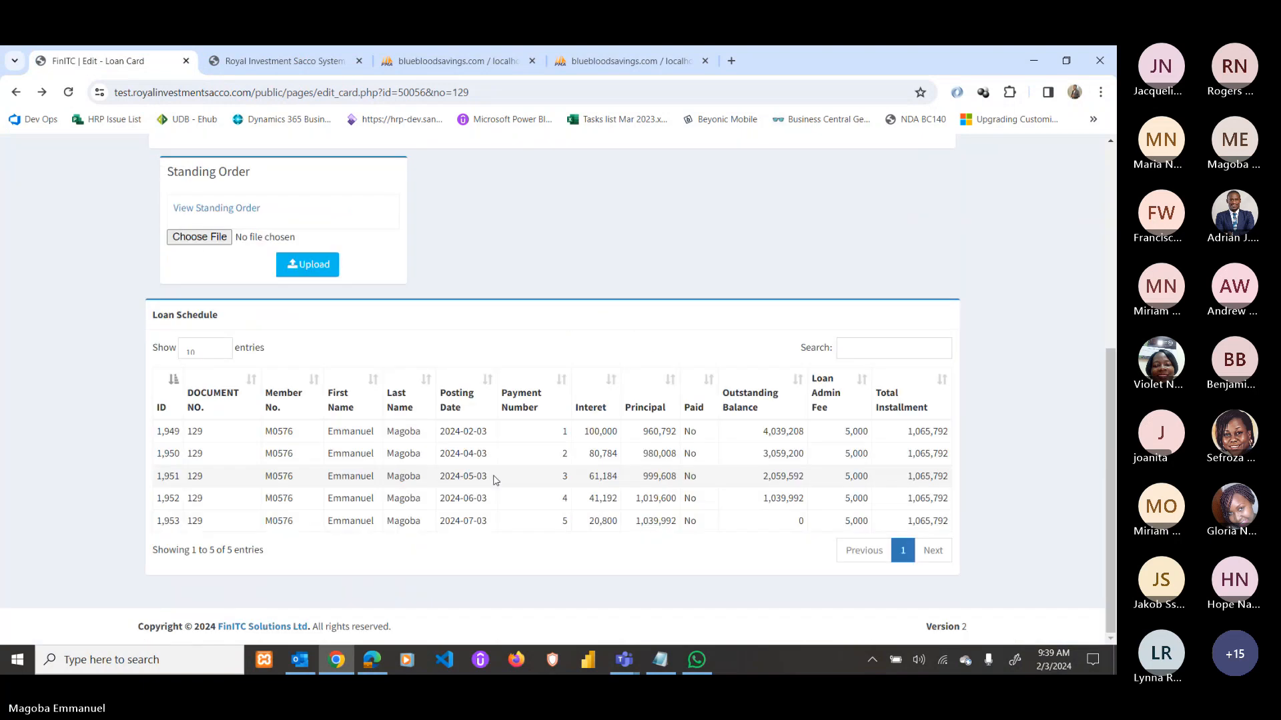
From the SACCO home dashboard, generate repayment journals for the 2 loans due.
{"action": "double_click", "coordinate": [469, 431]}
{"action": "left_click", "coordinate": [372, 660]}
{"action": "left_click", "coordinate": [263, 114]}
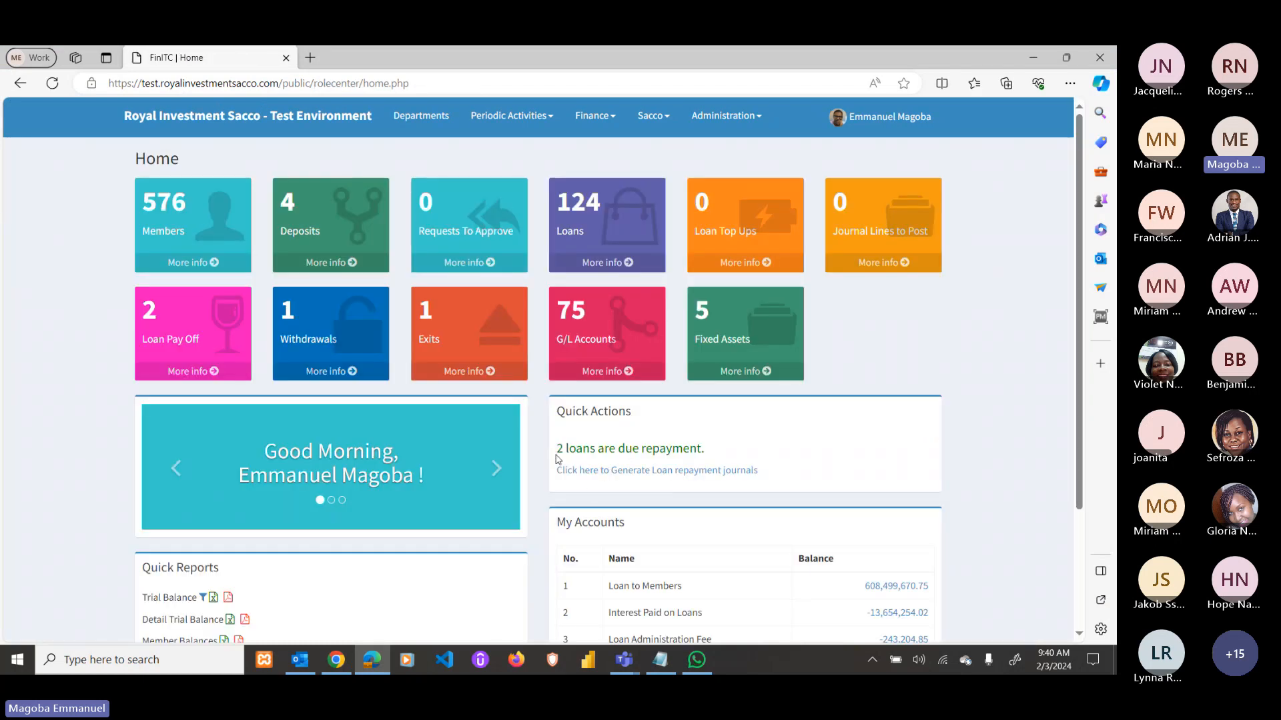
{"action": "mouse_move", "coordinate": [585, 449]}
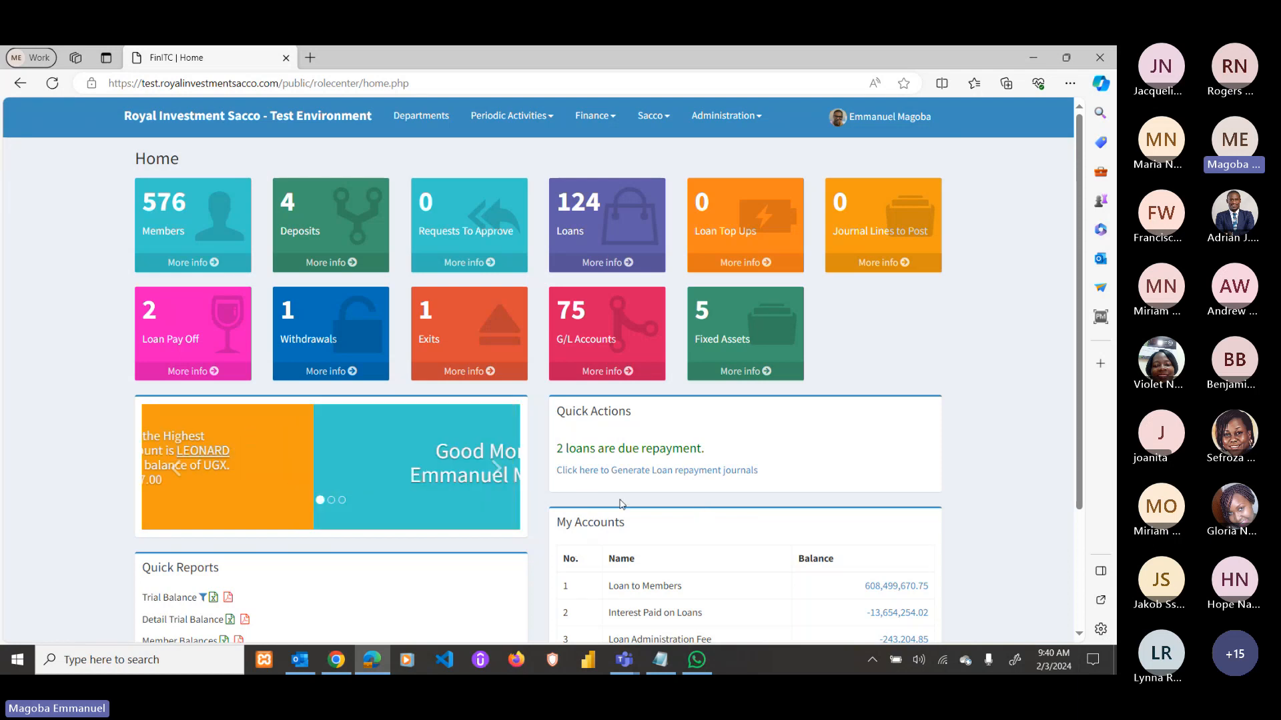
{"action": "left_click", "coordinate": [637, 475]}
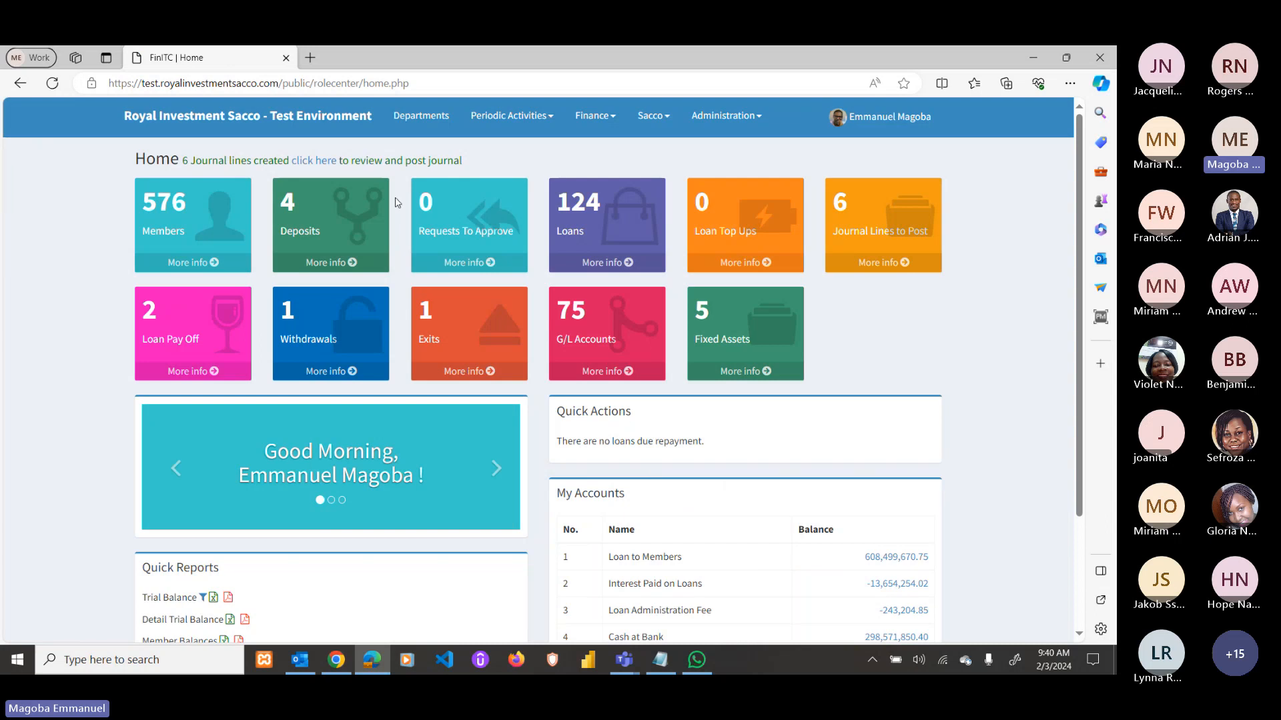
Review the generated journal lines, noting loan 129's 960,791.97 repayment and 100,000.00 interest.
{"action": "left_click", "coordinate": [314, 160]}
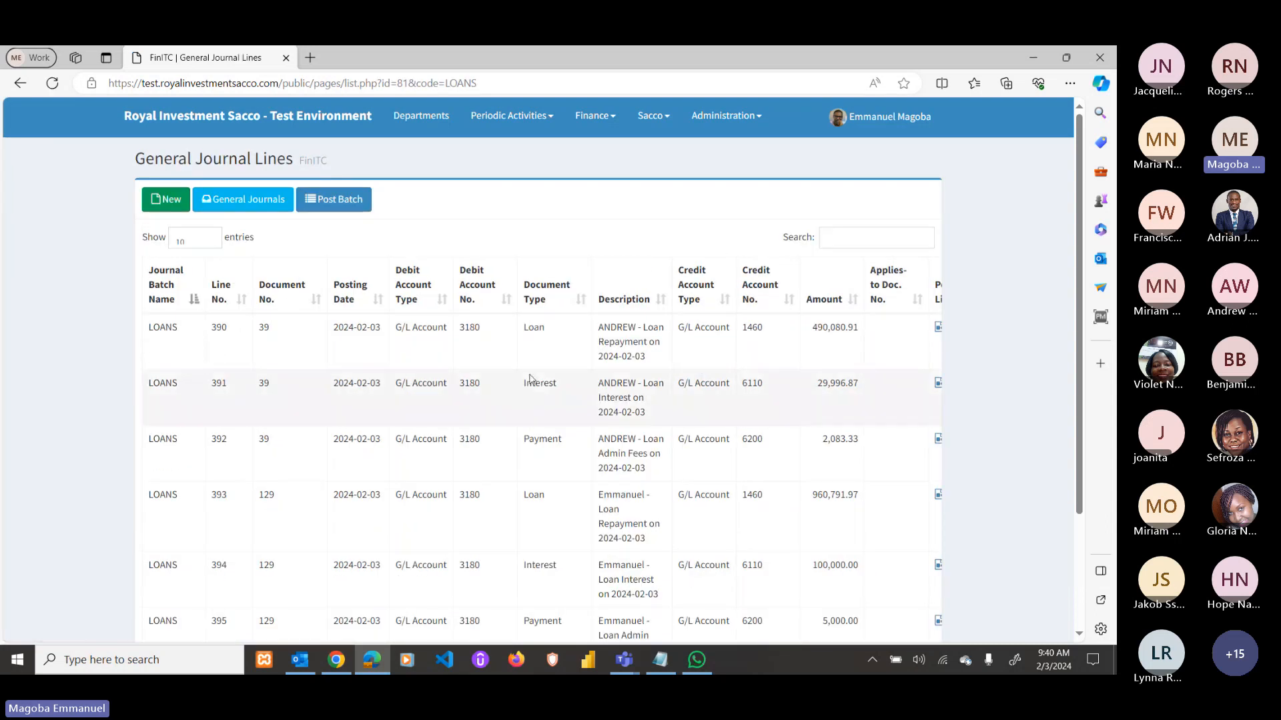
{"action": "scroll", "coordinate": [567, 400], "scroll_direction": "down", "scroll_amount": 3}
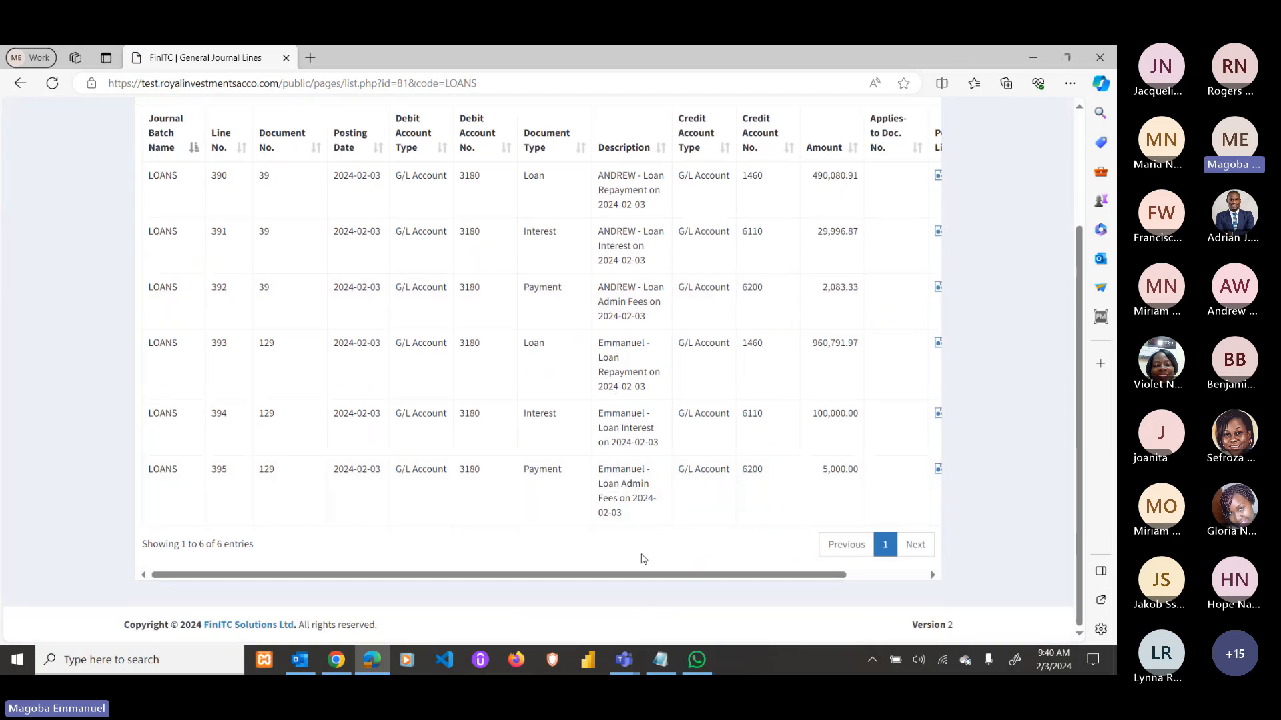
{"action": "left_click_drag", "start_coordinate": [599, 340], "coordinate": [647, 388]}
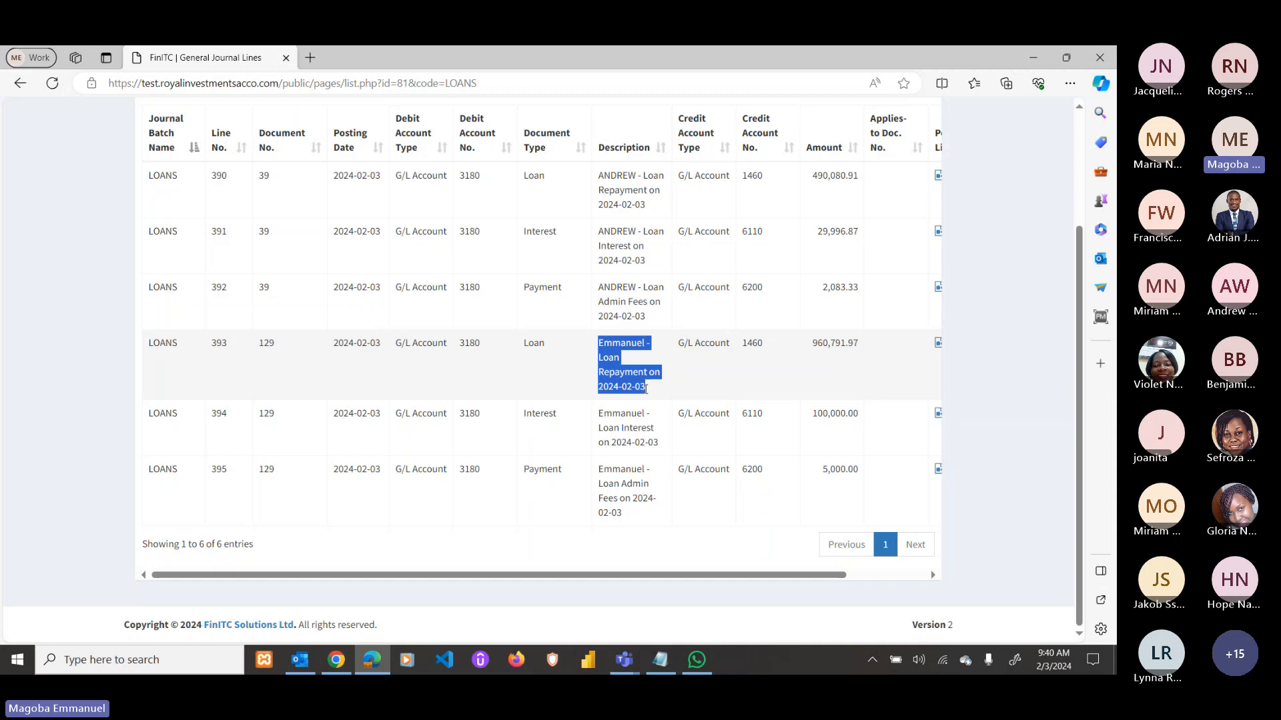
{"action": "left_click", "coordinate": [815, 342]}
{"action": "left_click_drag", "start_coordinate": [815, 342], "coordinate": [862, 344]}
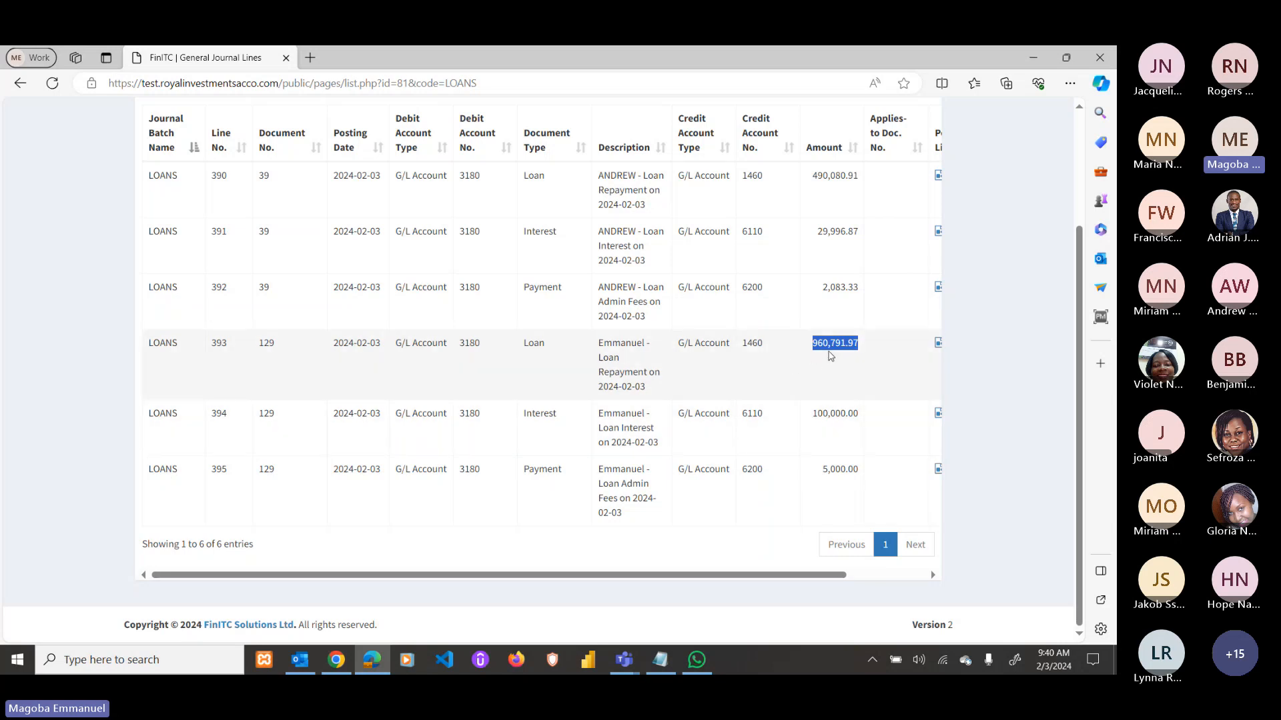
{"action": "left_click", "coordinate": [808, 345]}
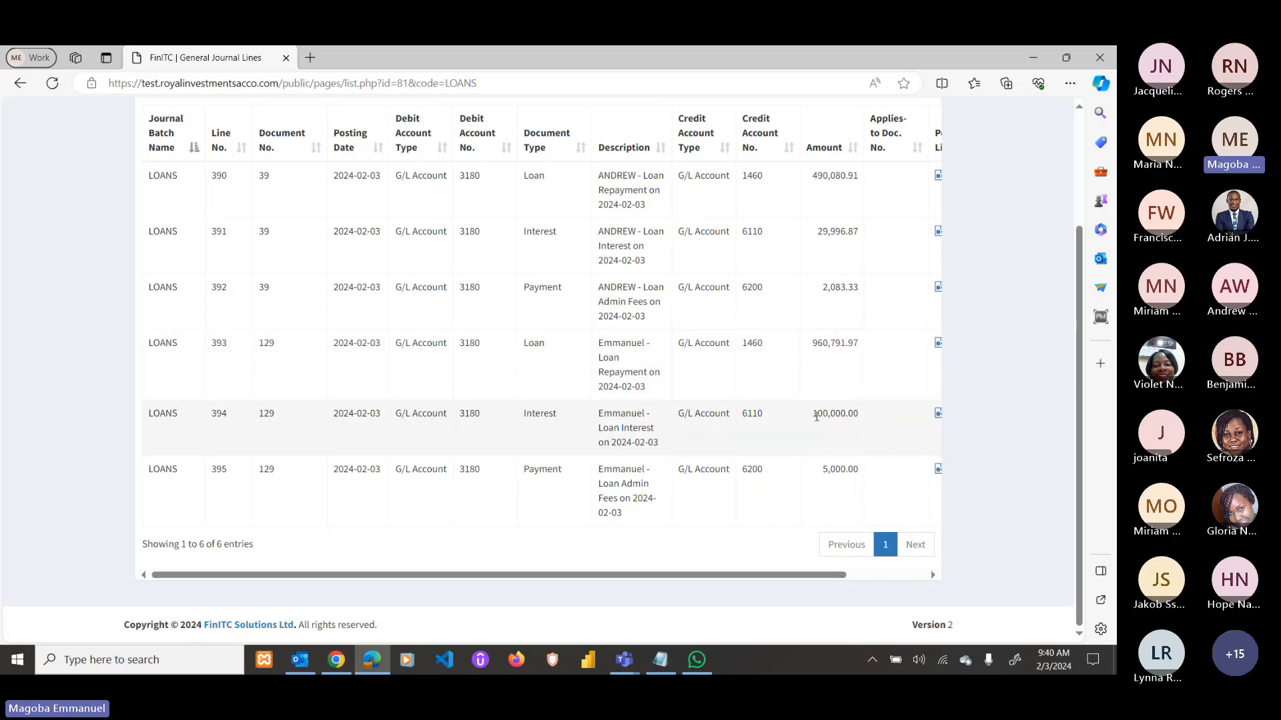
{"action": "left_click_drag", "start_coordinate": [816, 414], "coordinate": [861, 472]}
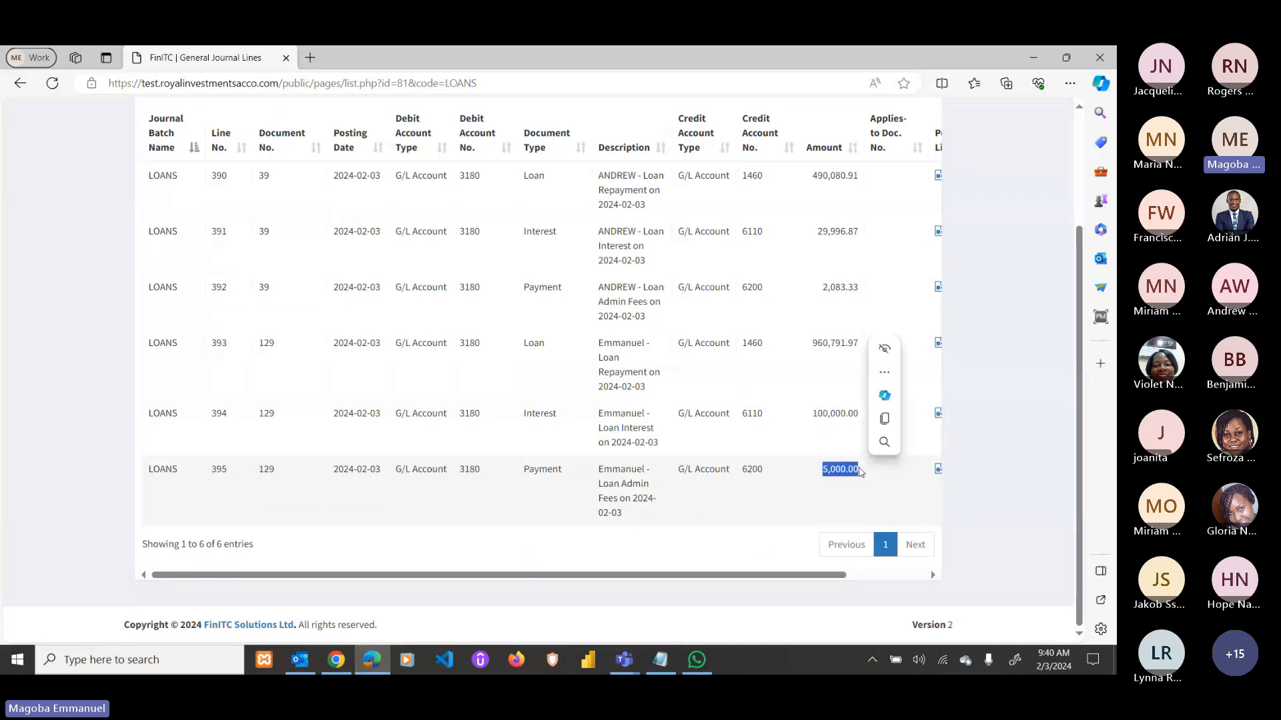
Compare against the Loan Card schedule's 100,000 interest and 5,000 admin fee.
{"action": "left_click", "coordinate": [336, 660]}
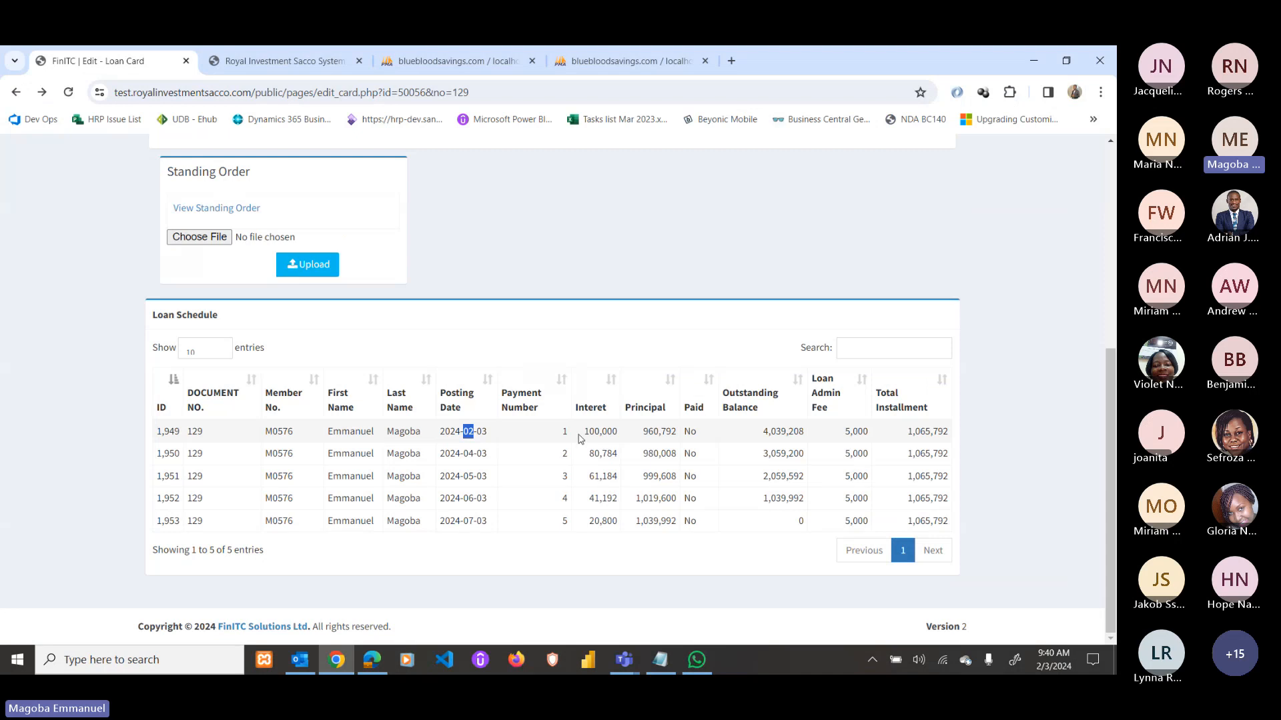
{"action": "left_click_drag", "start_coordinate": [584, 431], "coordinate": [629, 442]}
{"action": "left_click_drag", "start_coordinate": [845, 432], "coordinate": [869, 431]}
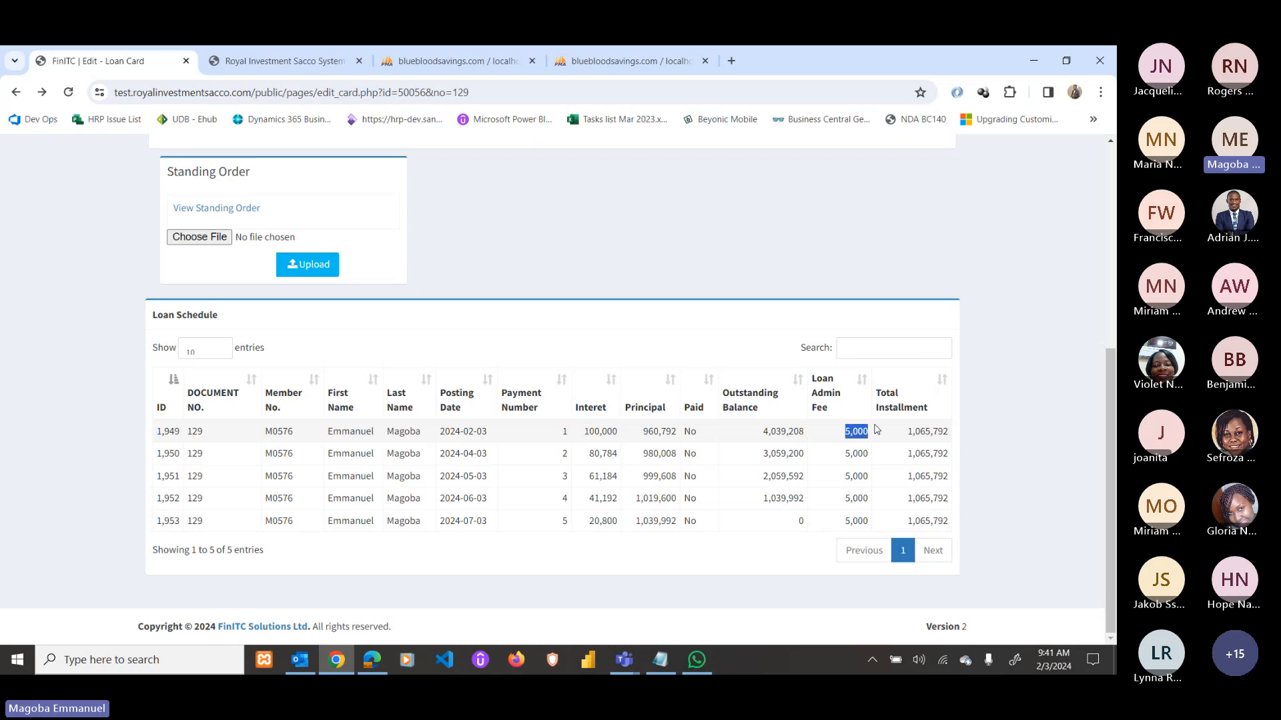
{"action": "left_click", "coordinate": [372, 661]}
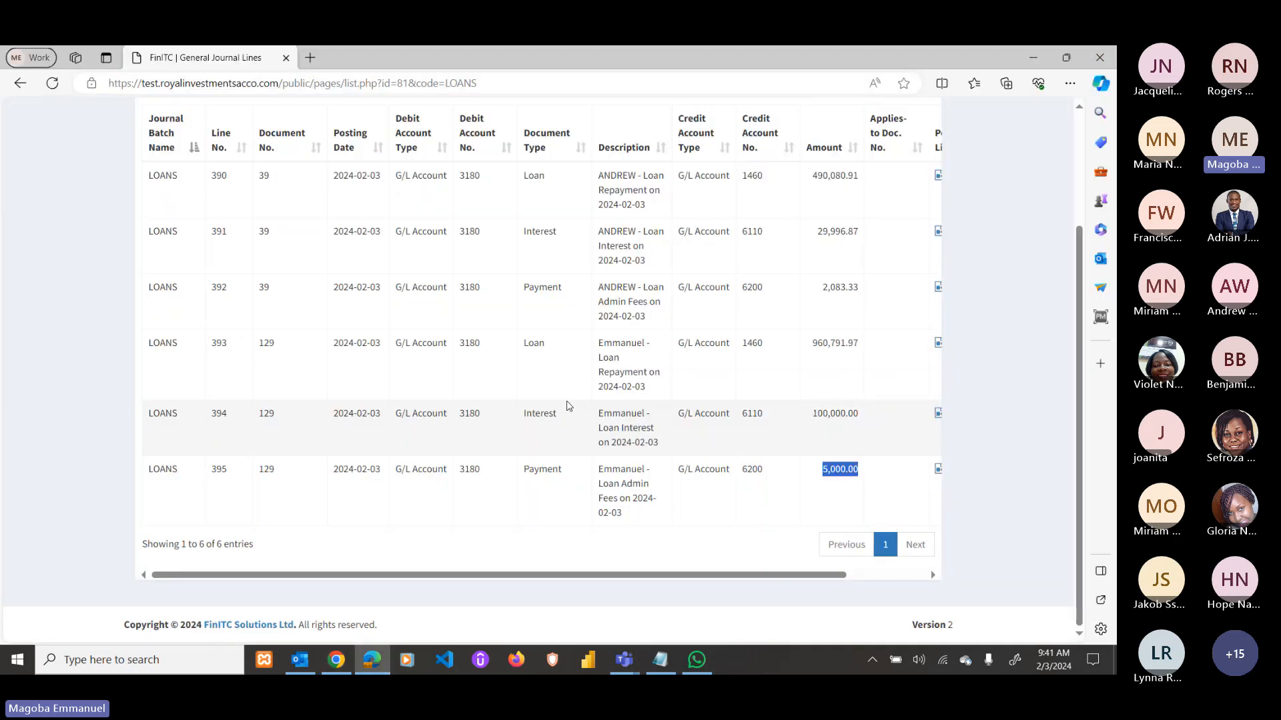
Post the LOANS journal batch of six lines.
{"action": "scroll", "coordinate": [569, 407], "scroll_direction": "up", "scroll_amount": 3}
{"action": "left_click", "coordinate": [339, 199]}
{"action": "left_click", "coordinate": [612, 164]}
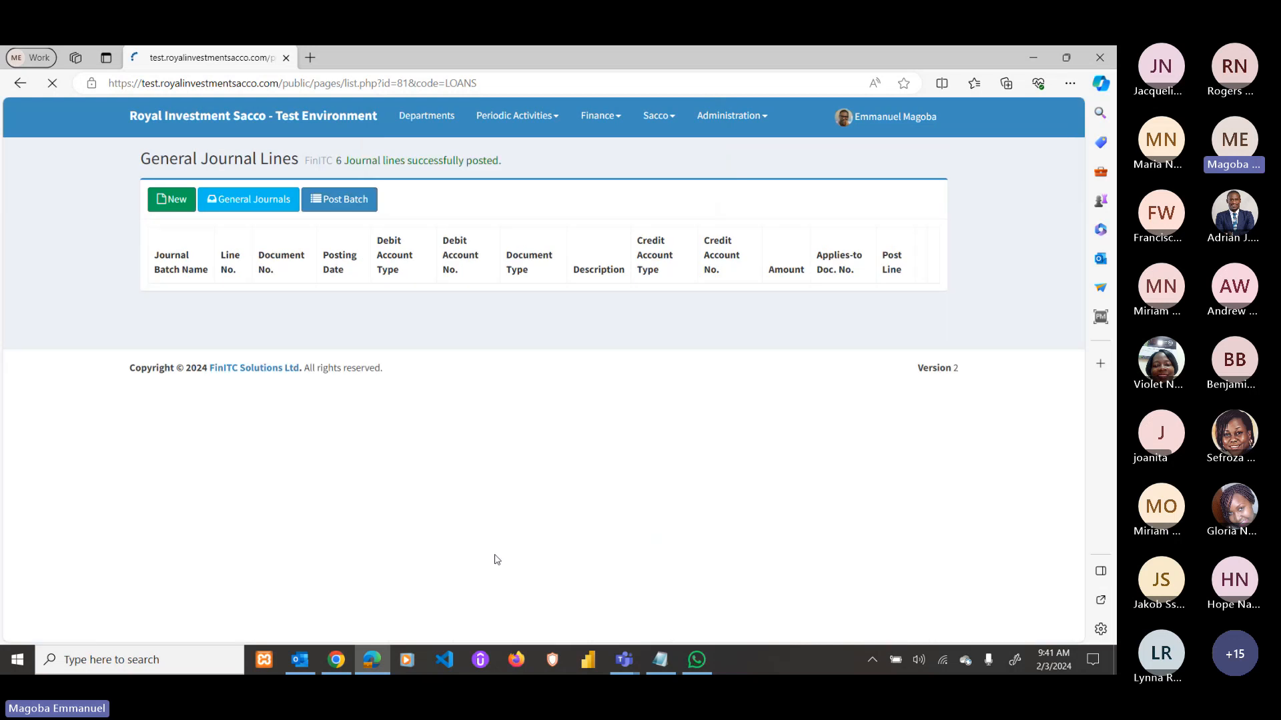
Reload loan 129's Loan Card and confirm the first installment shows Paid = Yes.
{"action": "left_click", "coordinate": [337, 661]}
{"action": "key", "text": "F5"}
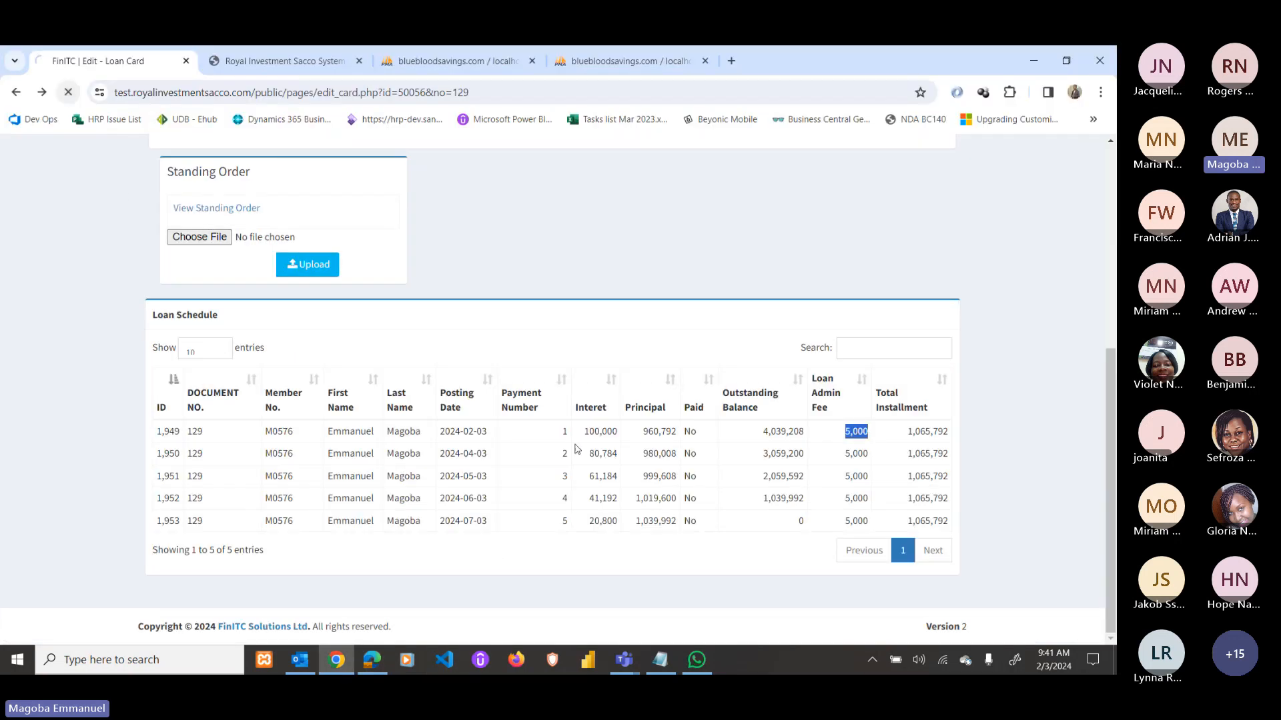
{"action": "scroll", "coordinate": [720, 508], "scroll_direction": "down", "scroll_amount": 1}
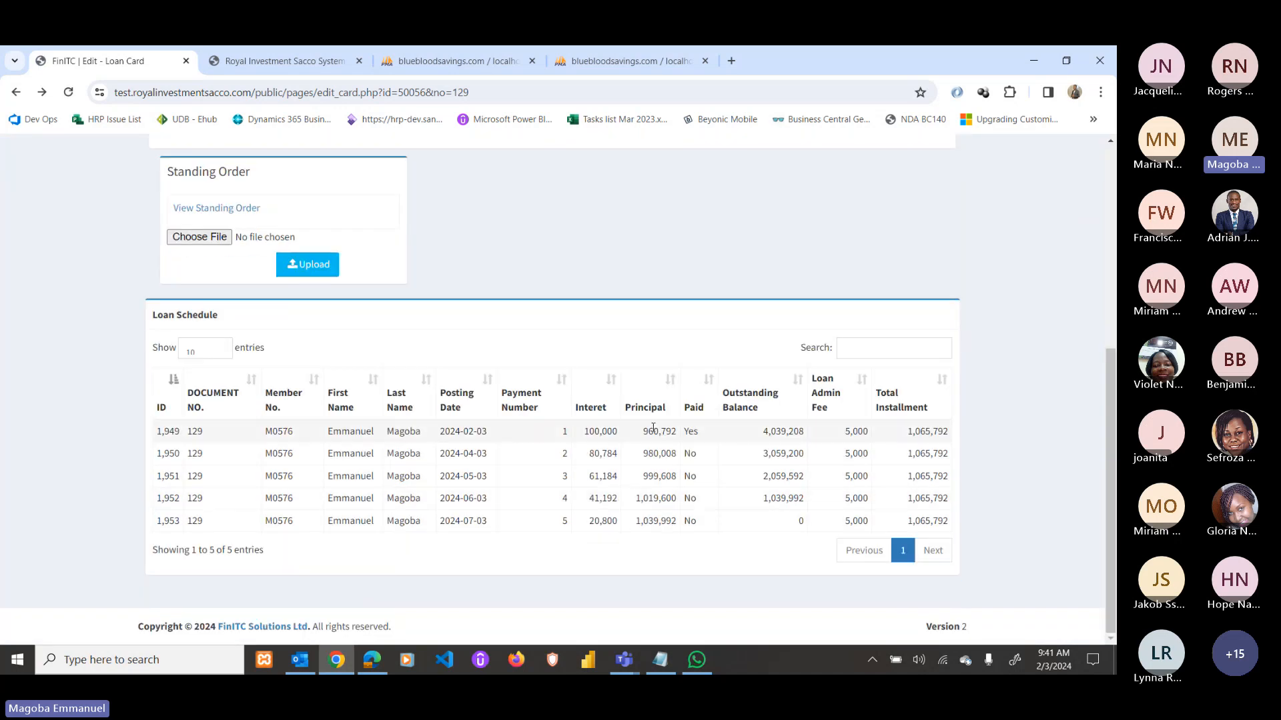
{"action": "left_click_drag", "start_coordinate": [686, 432], "coordinate": [697, 432]}
{"action": "left_click", "coordinate": [690, 432]}
{"action": "left_click_drag", "start_coordinate": [482, 432], "coordinate": [463, 432]}
{"action": "scroll", "coordinate": [453, 431], "scroll_direction": "up", "scroll_amount": 5}
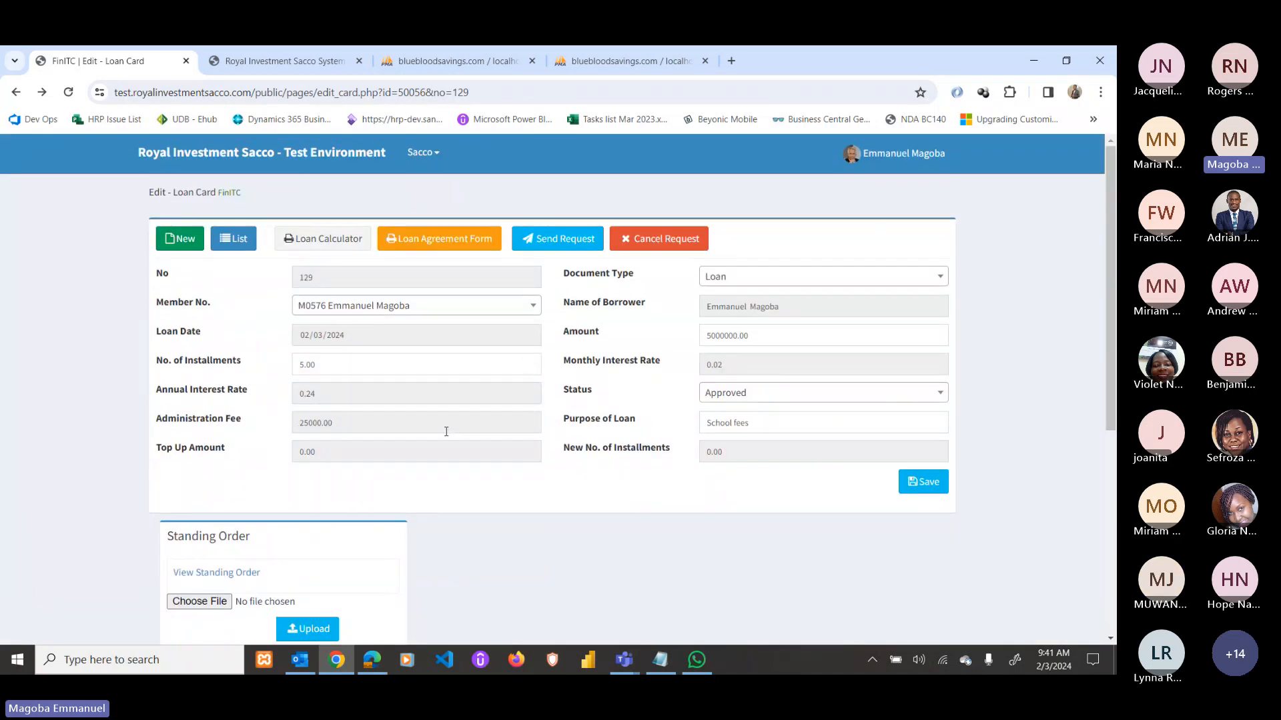
Open the member home page to view the updated loan and savings balances.
{"action": "left_click", "coordinate": [211, 158]}
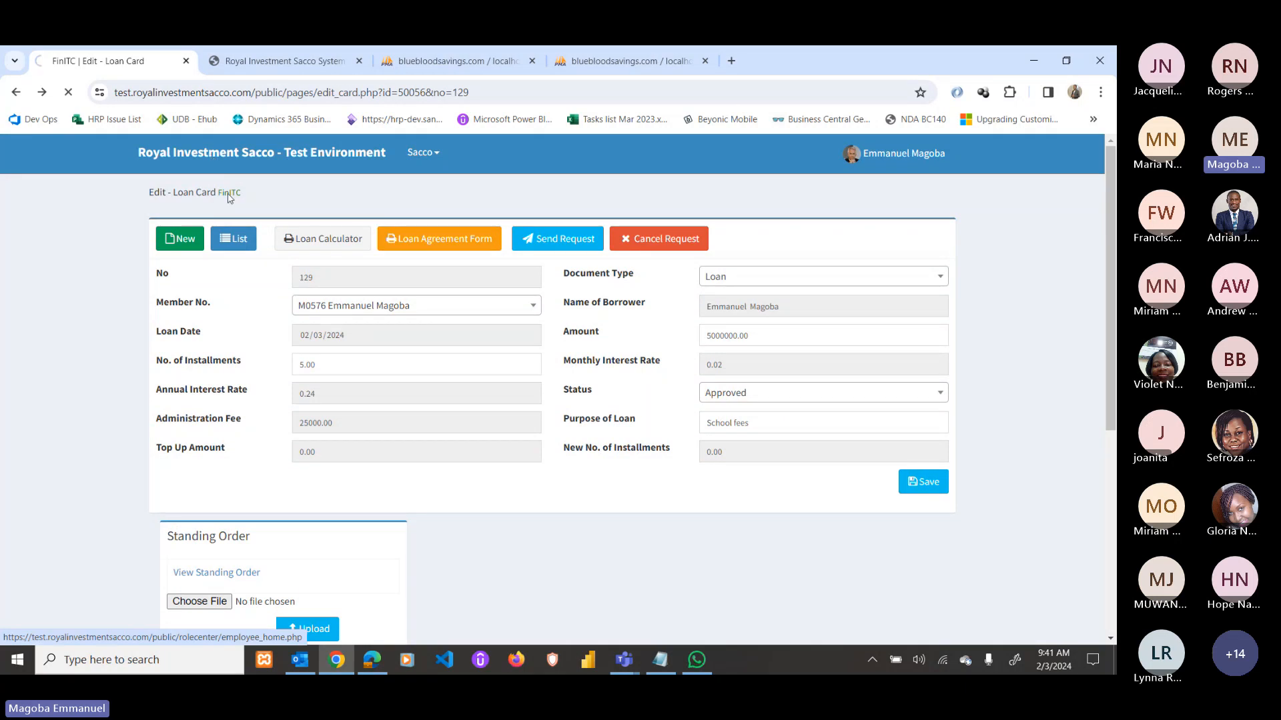
{"action": "scroll", "coordinate": [723, 558], "scroll_direction": "down", "scroll_amount": 2}
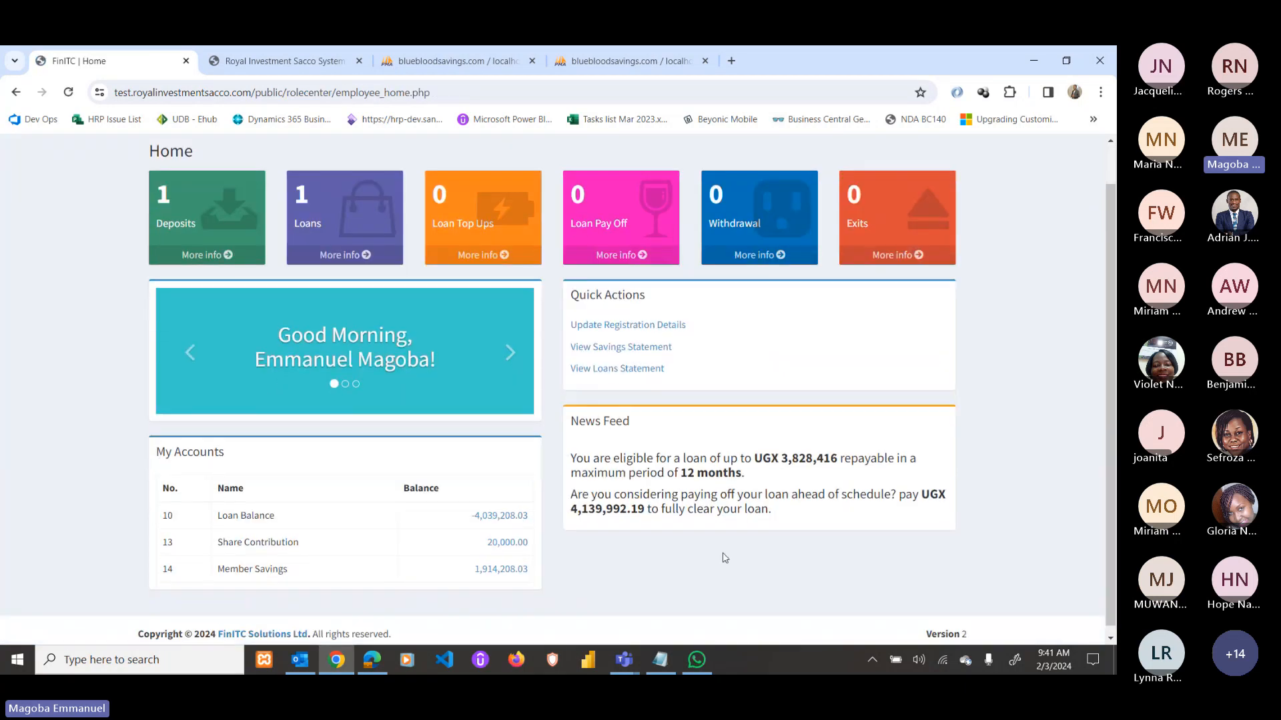
{"action": "scroll", "coordinate": [475, 529], "scroll_direction": "up", "scroll_amount": 2}
{"action": "scroll", "coordinate": [475, 529], "scroll_direction": "down", "scroll_amount": 2}
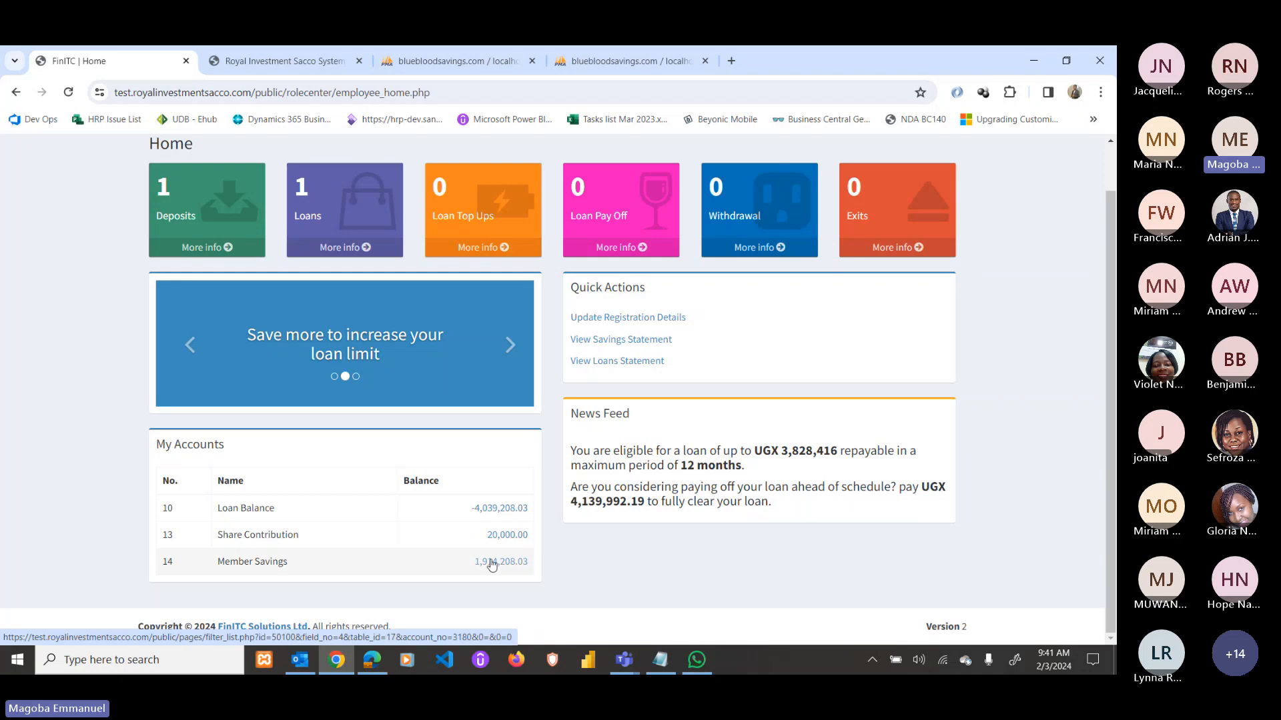
Check the savings statement's 3,000,000 contribution and 1,914,208 total, then return to Home.
{"action": "left_click", "coordinate": [627, 345]}
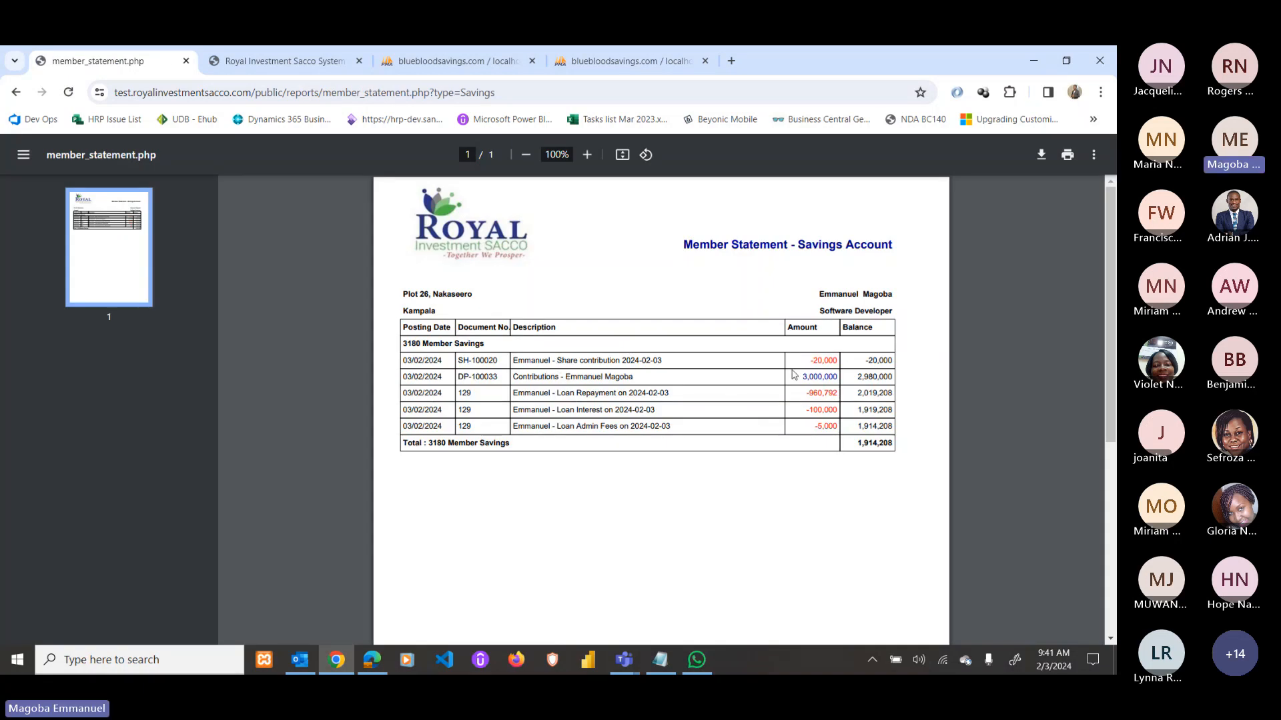
{"action": "left_click_drag", "start_coordinate": [800, 377], "coordinate": [831, 369]}
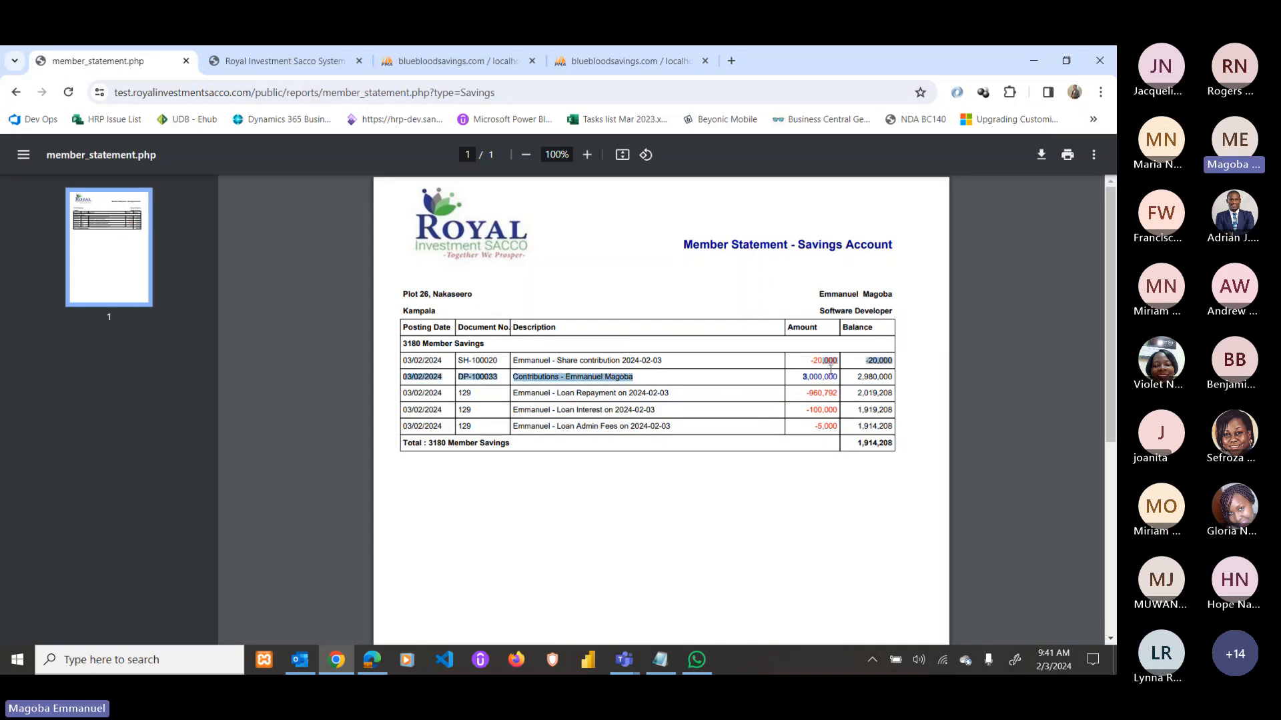
{"action": "left_click", "coordinate": [813, 397]}
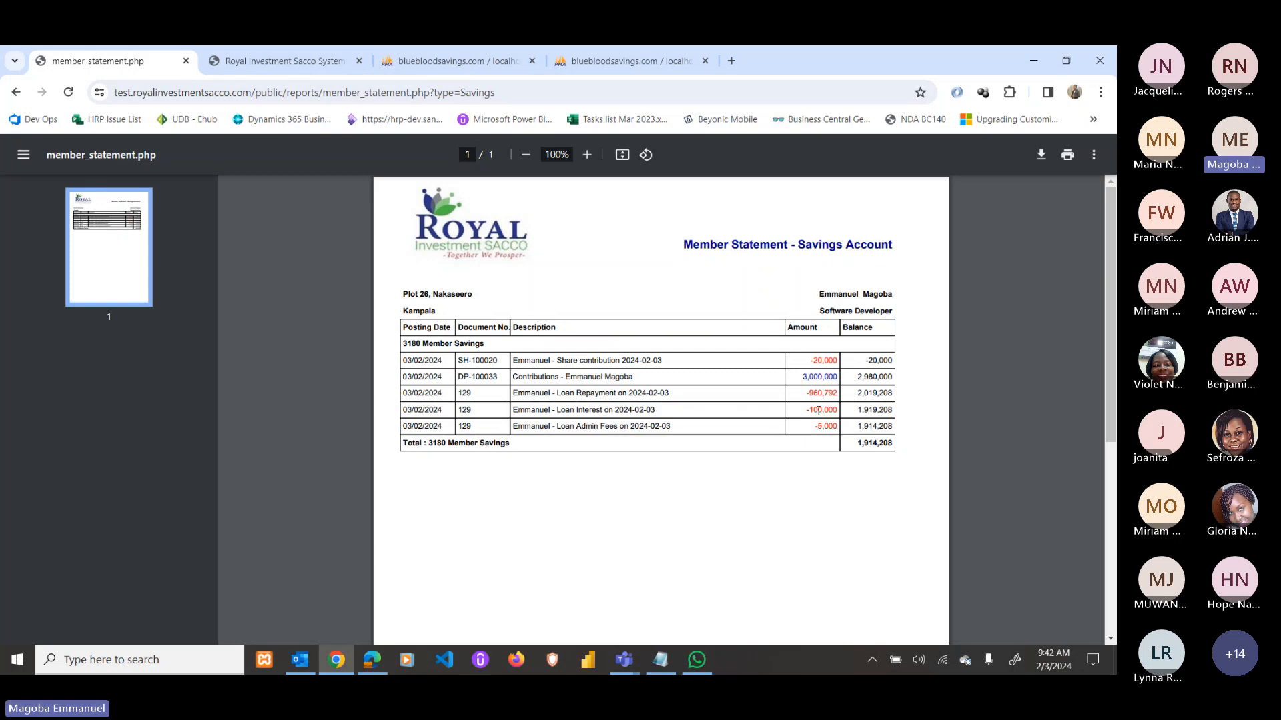
{"action": "left_click_drag", "start_coordinate": [858, 444], "coordinate": [893, 443]}
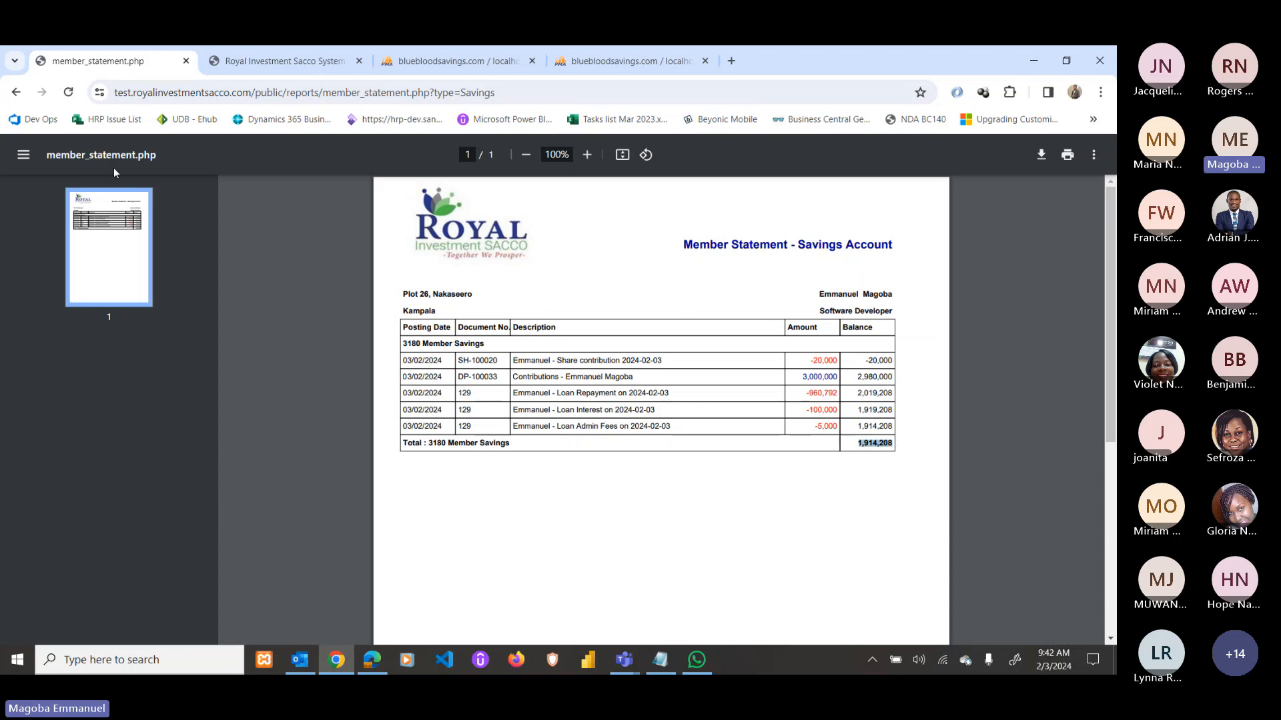
{"action": "left_click", "coordinate": [20, 94]}
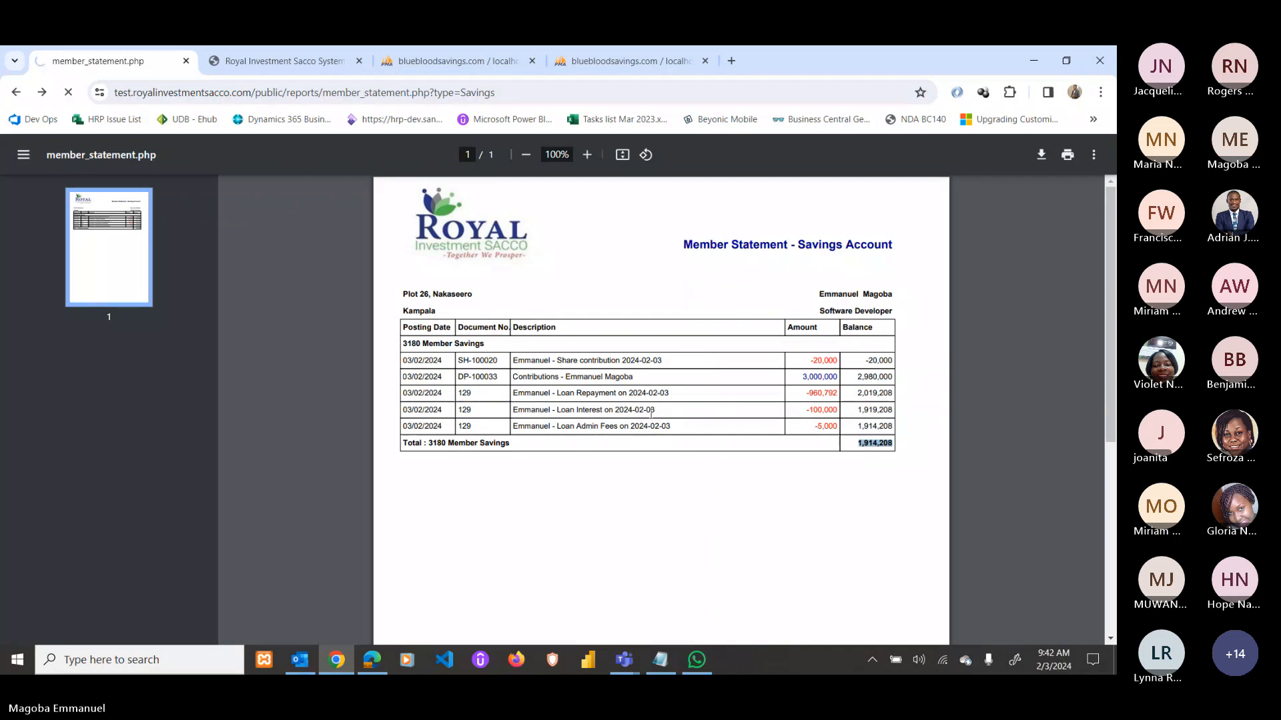
{"action": "scroll", "coordinate": [519, 484], "scroll_direction": "up", "scroll_amount": 1}
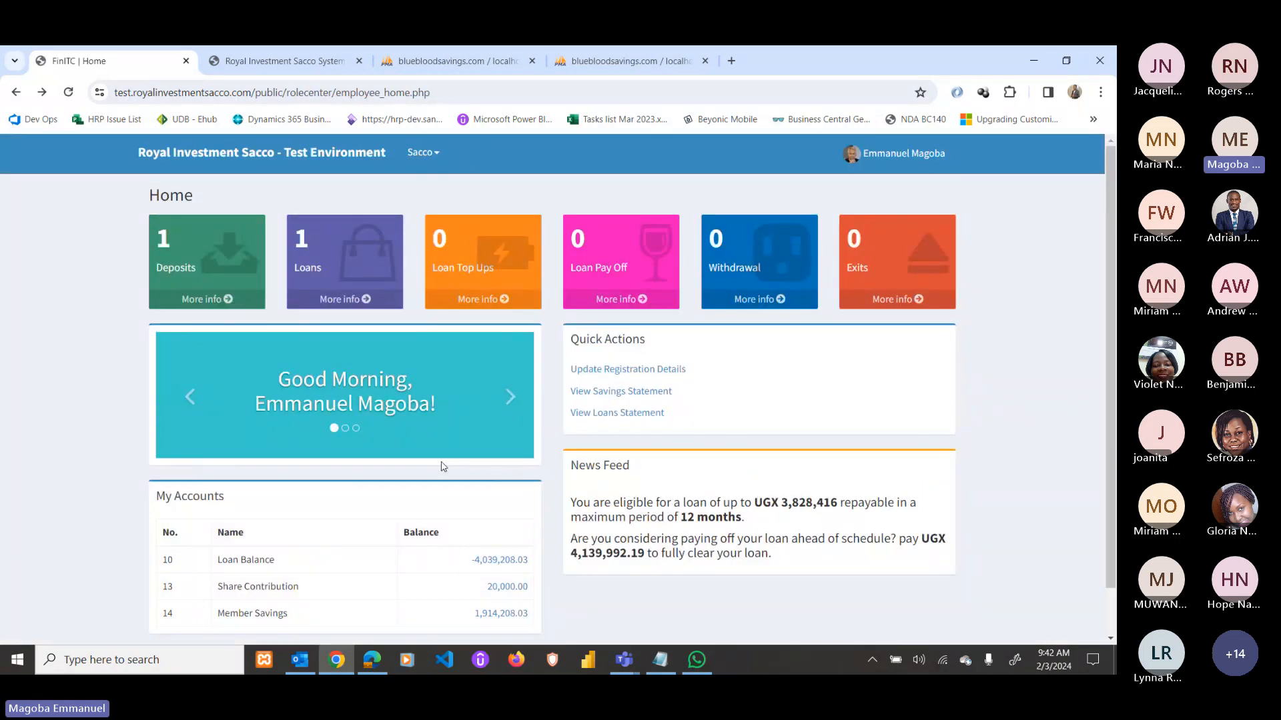
{"action": "left_click", "coordinate": [350, 306]}
{"action": "left_click", "coordinate": [192, 242]}
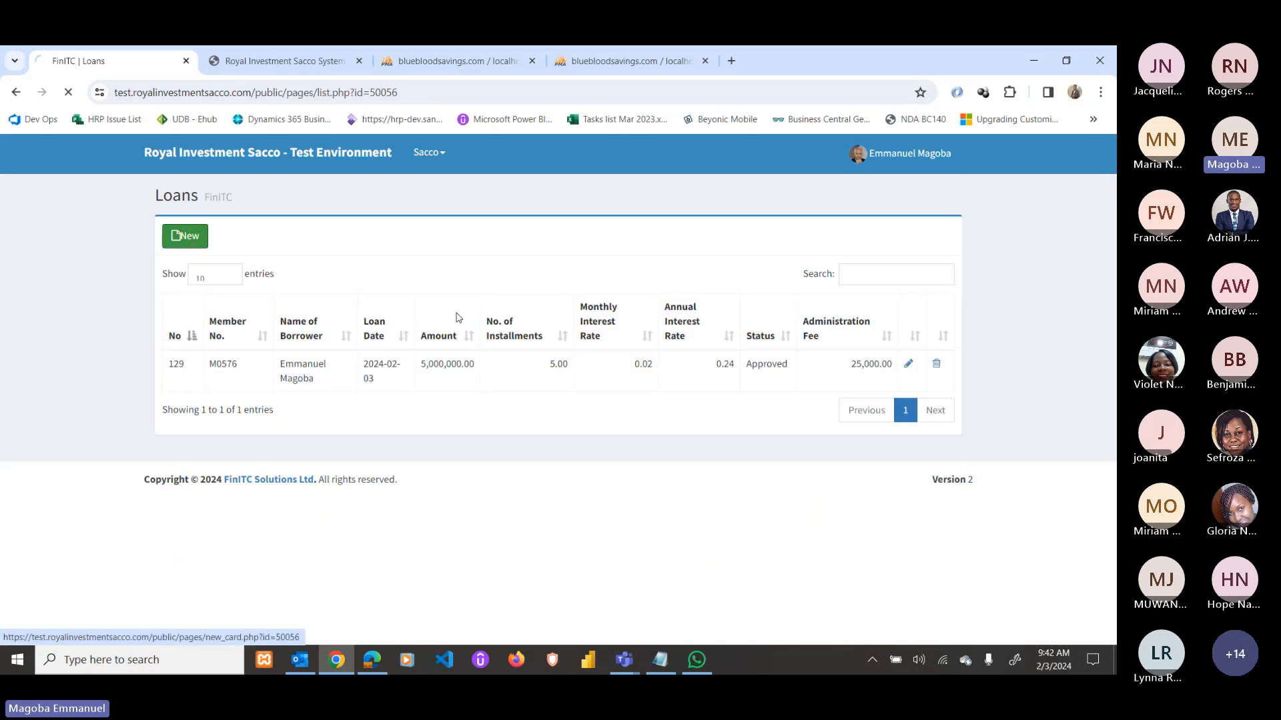
{"action": "left_click", "coordinate": [750, 334]}
{"action": "type", "text": "1"}
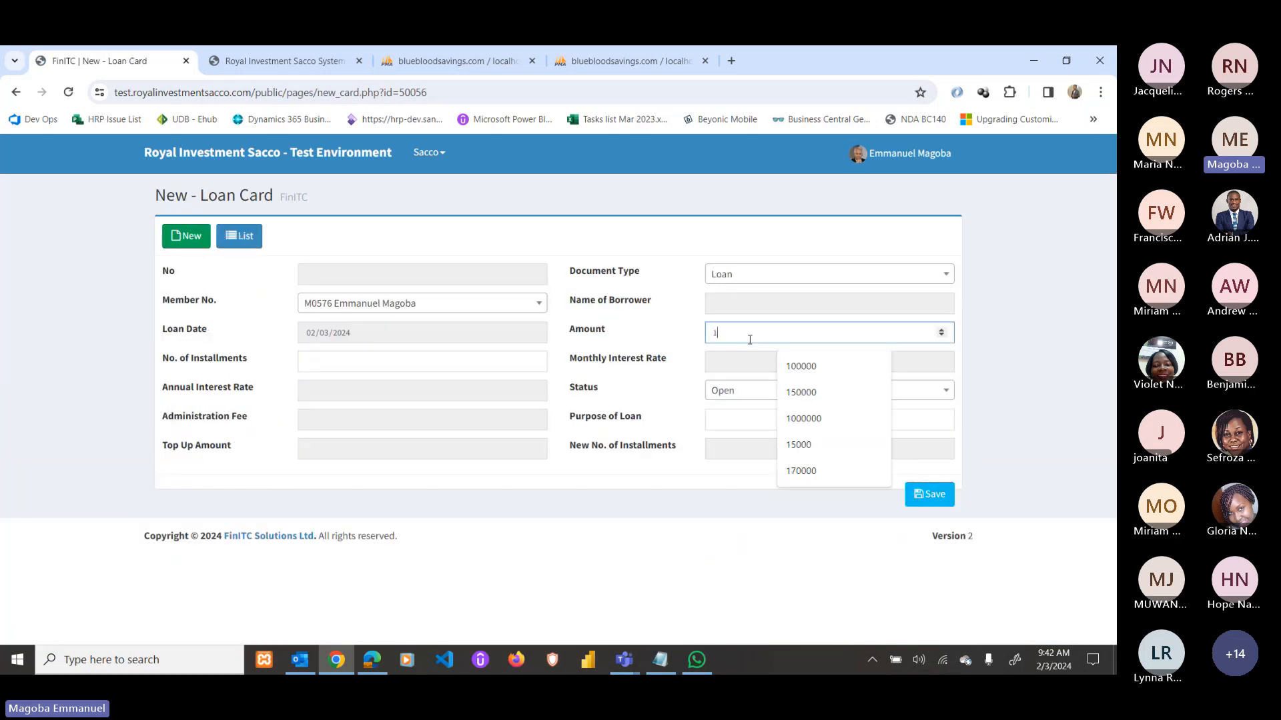
{"action": "type", "text": "000000"}
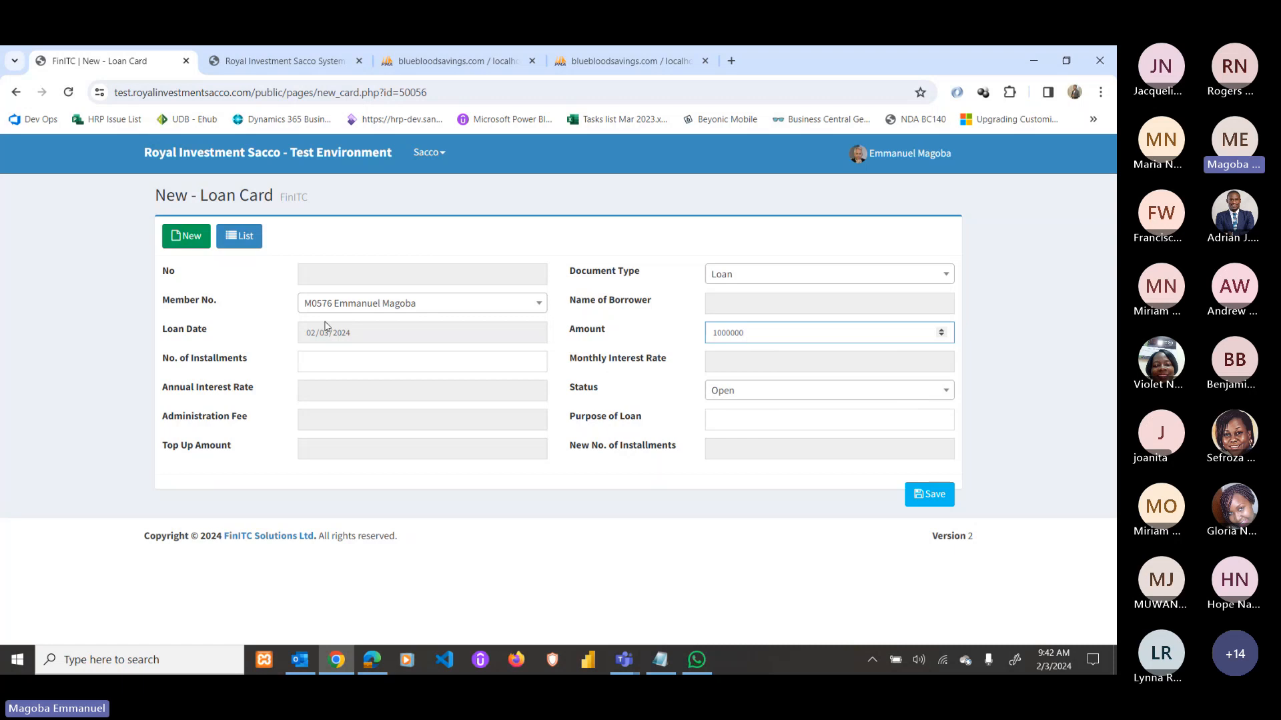
{"action": "left_click", "coordinate": [331, 360]}
{"action": "type", "text": "3"}
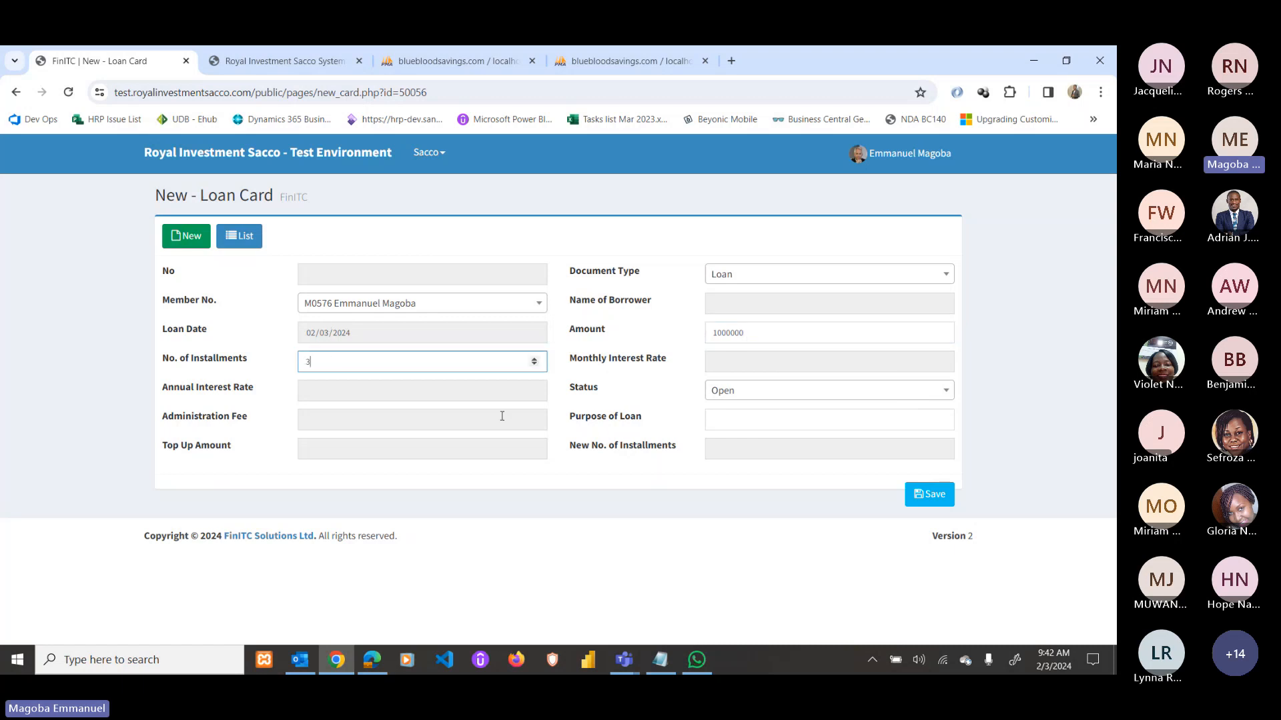
{"action": "left_click", "coordinate": [829, 421]}
{"action": "left_click", "coordinate": [819, 480]}
{"action": "left_click", "coordinate": [930, 494]}
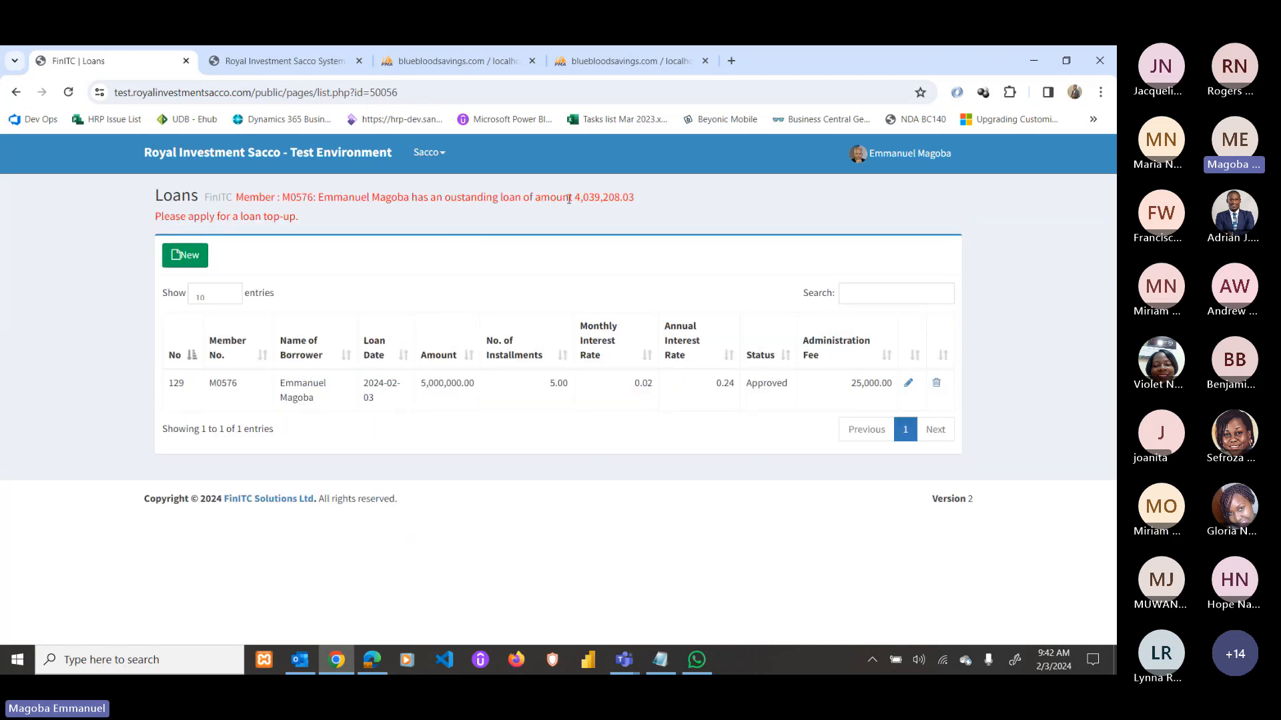
{"action": "left_click_drag", "start_coordinate": [577, 198], "coordinate": [635, 195]}
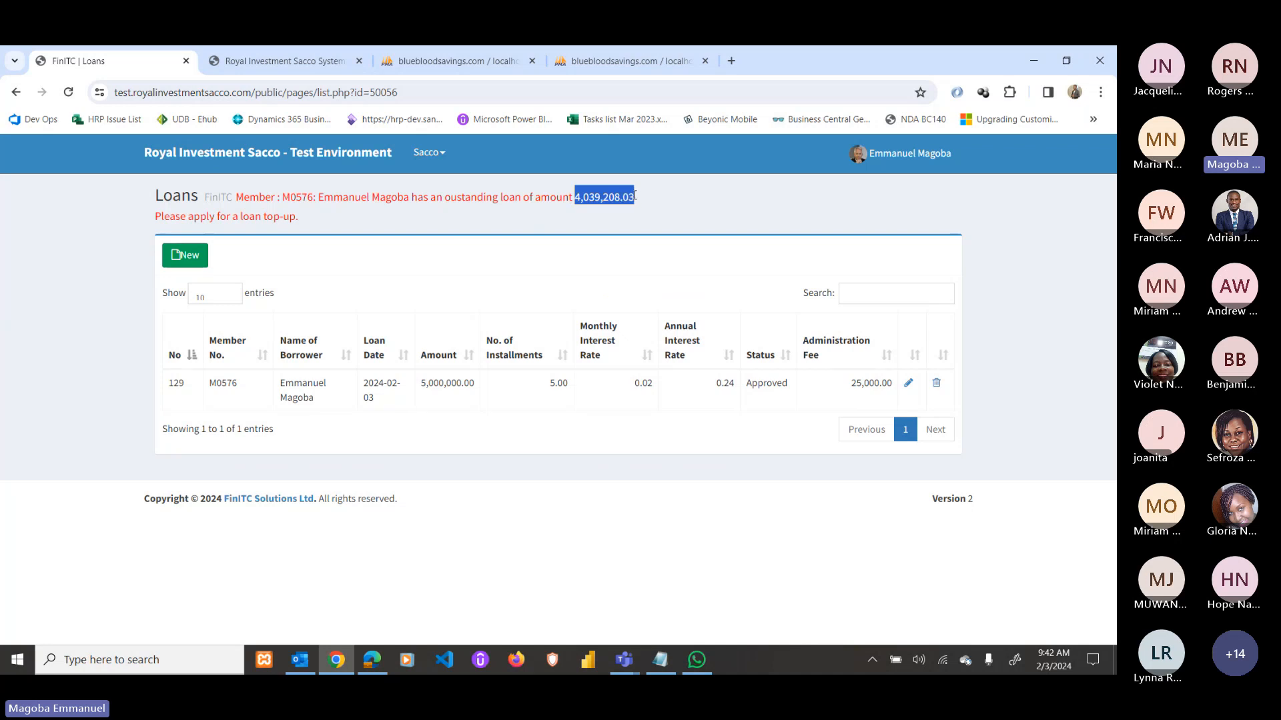
{"action": "left_click", "coordinate": [245, 222]}
{"action": "left_click_drag", "start_coordinate": [246, 222], "coordinate": [306, 228]}
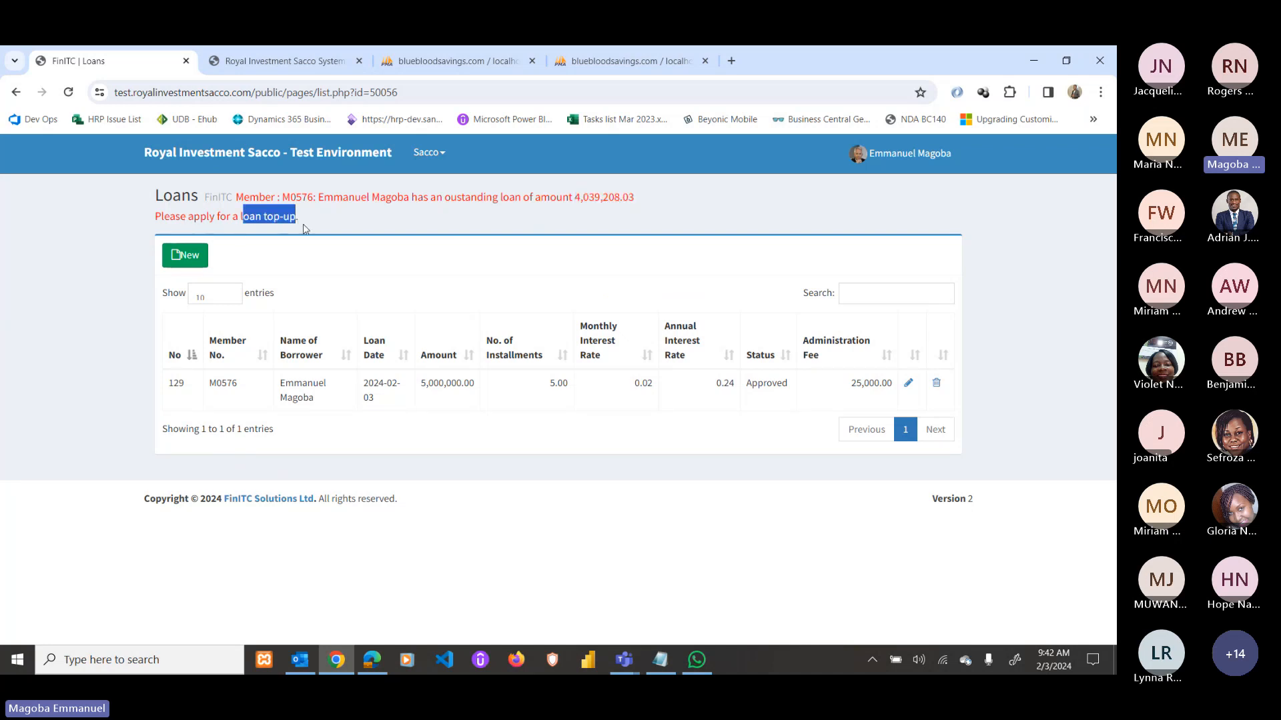
{"action": "left_click", "coordinate": [229, 156]}
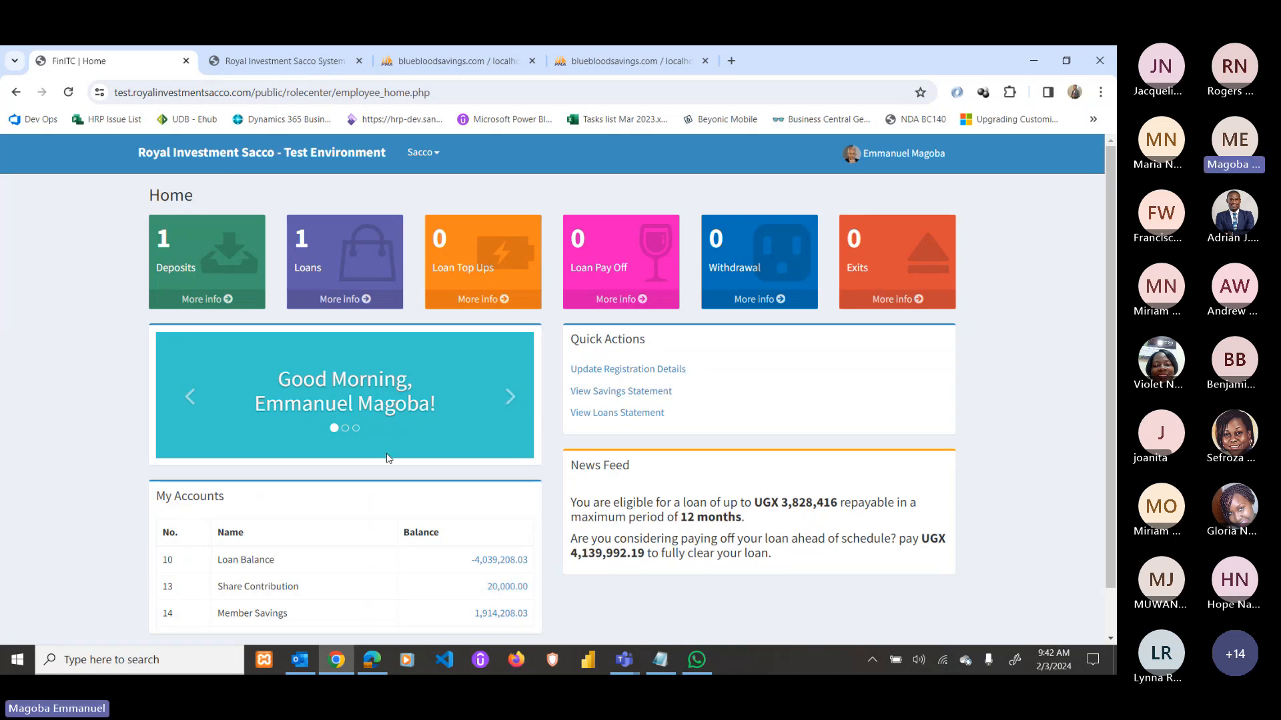
{"action": "left_click", "coordinate": [491, 301]}
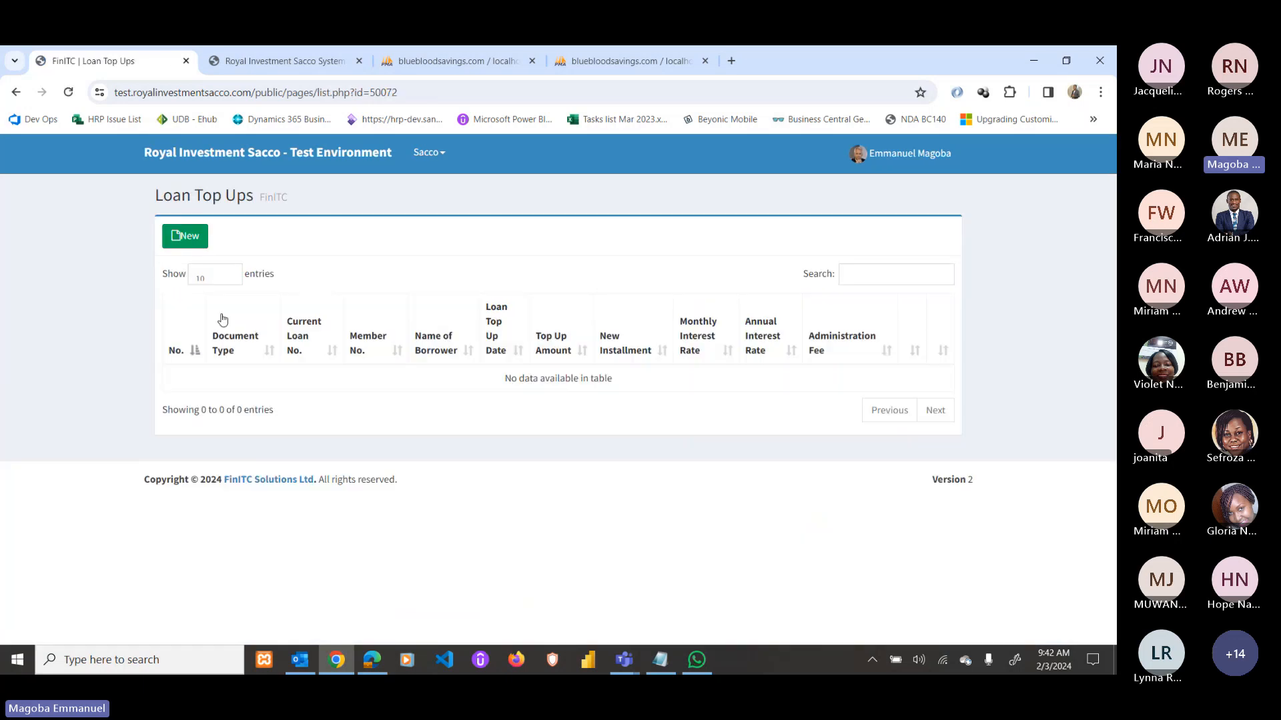
{"action": "left_click", "coordinate": [189, 235]}
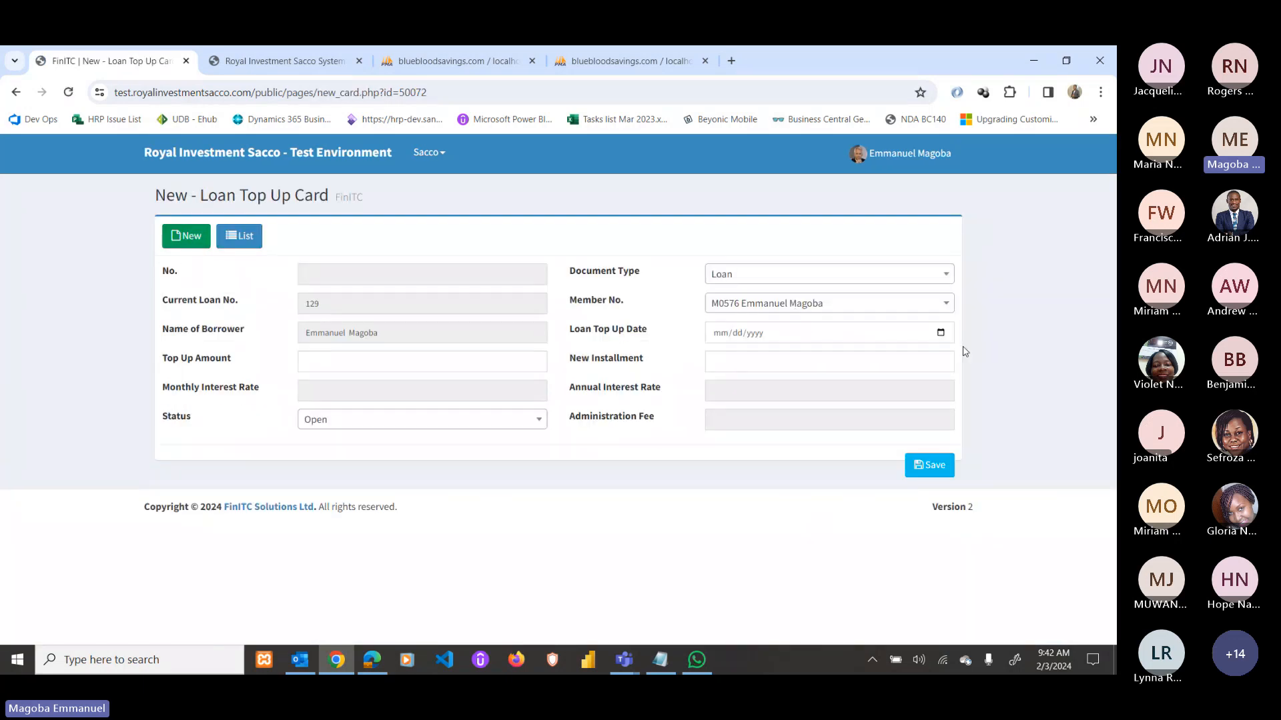
{"action": "left_click", "coordinate": [942, 332]}
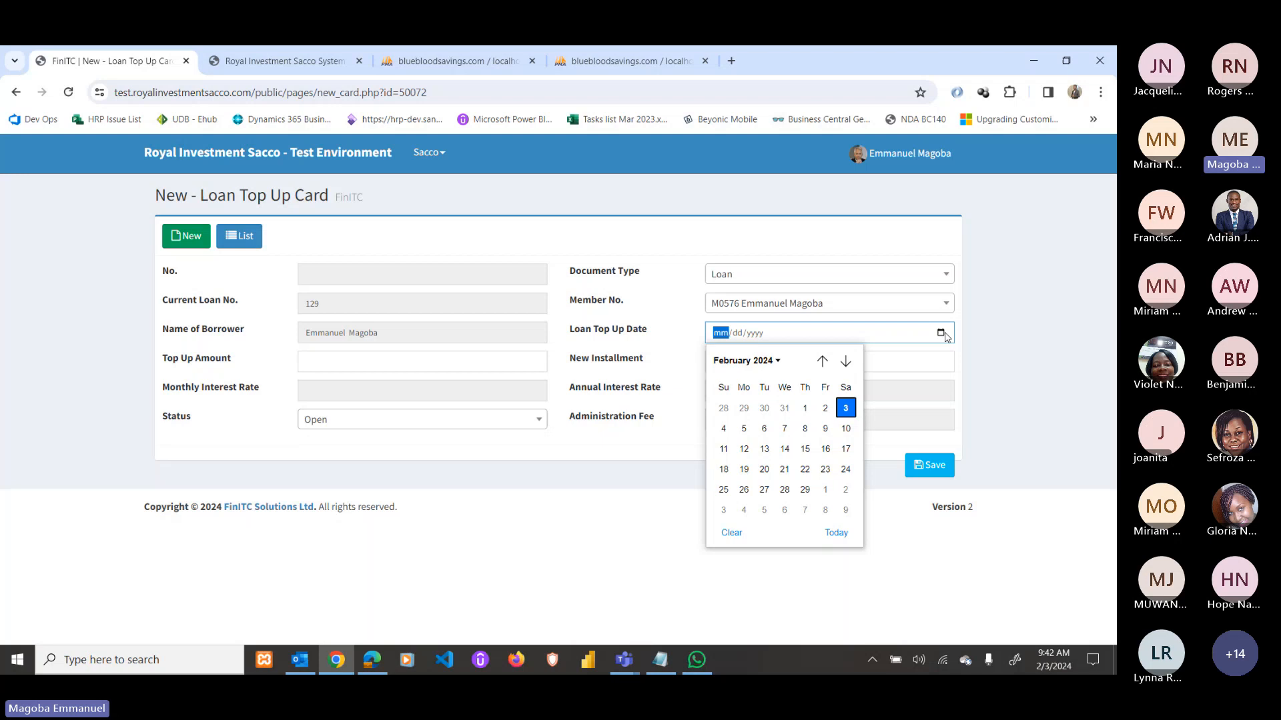
{"action": "left_click", "coordinate": [846, 409]}
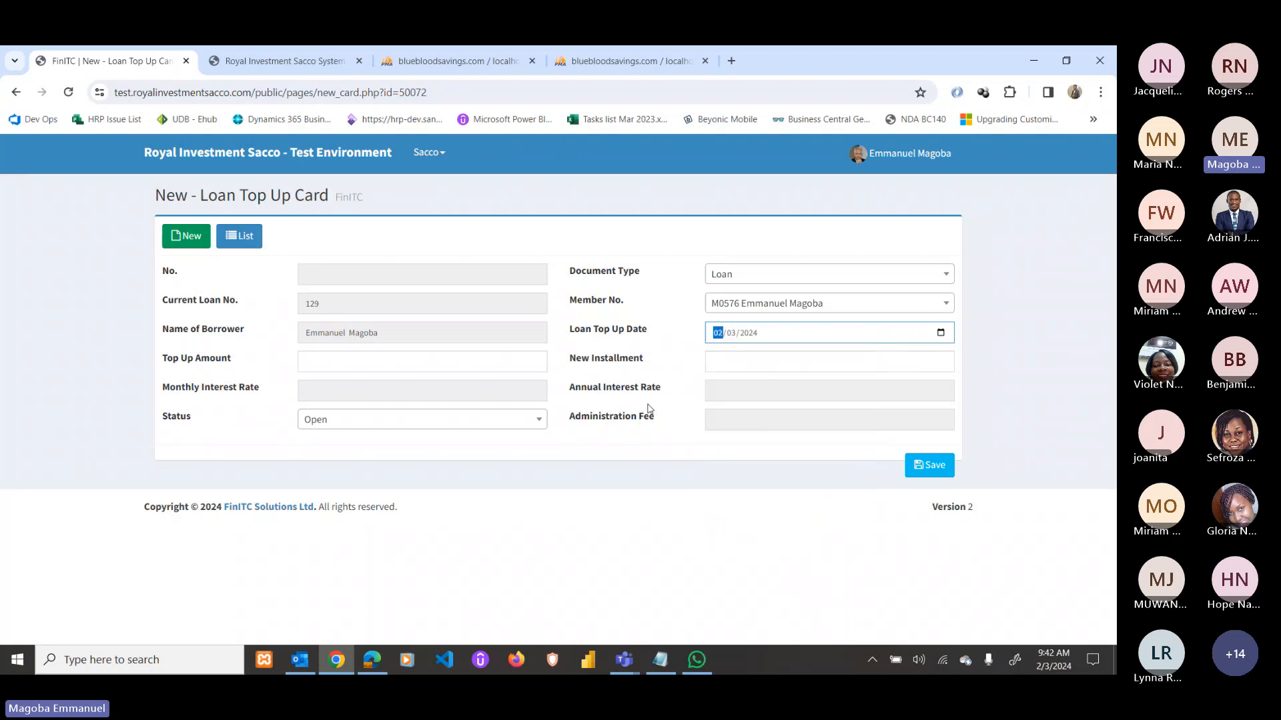
{"action": "left_click", "coordinate": [450, 367]}
{"action": "type", "text": "100"}
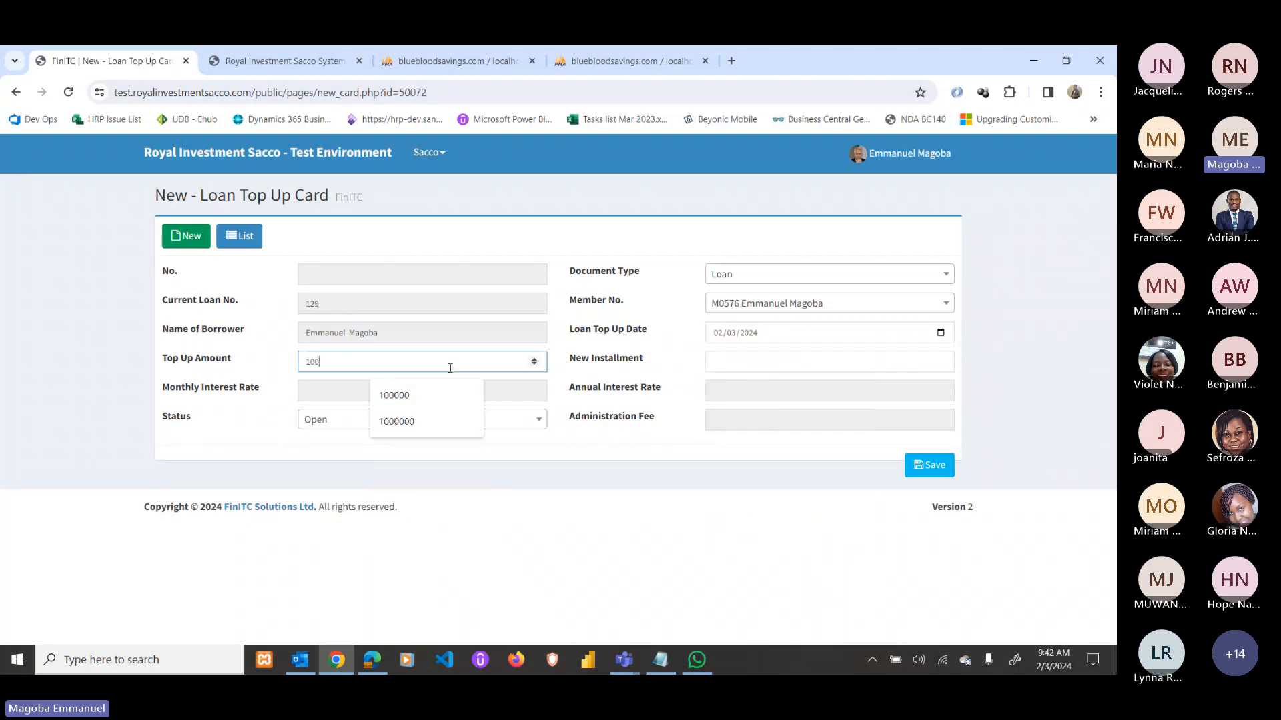
{"action": "type", "text": "0000"}
{"action": "key", "text": "Tab"}
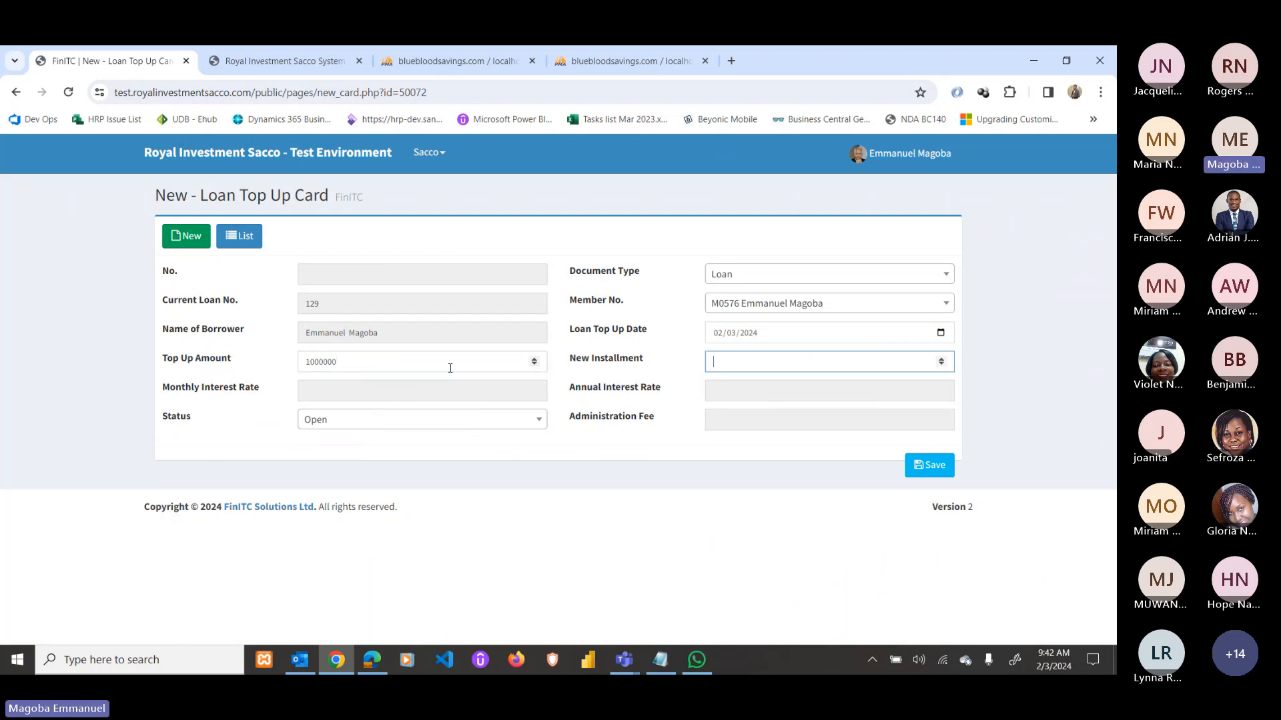
{"action": "type", "text": "6"}
{"action": "left_click", "coordinate": [929, 465]}
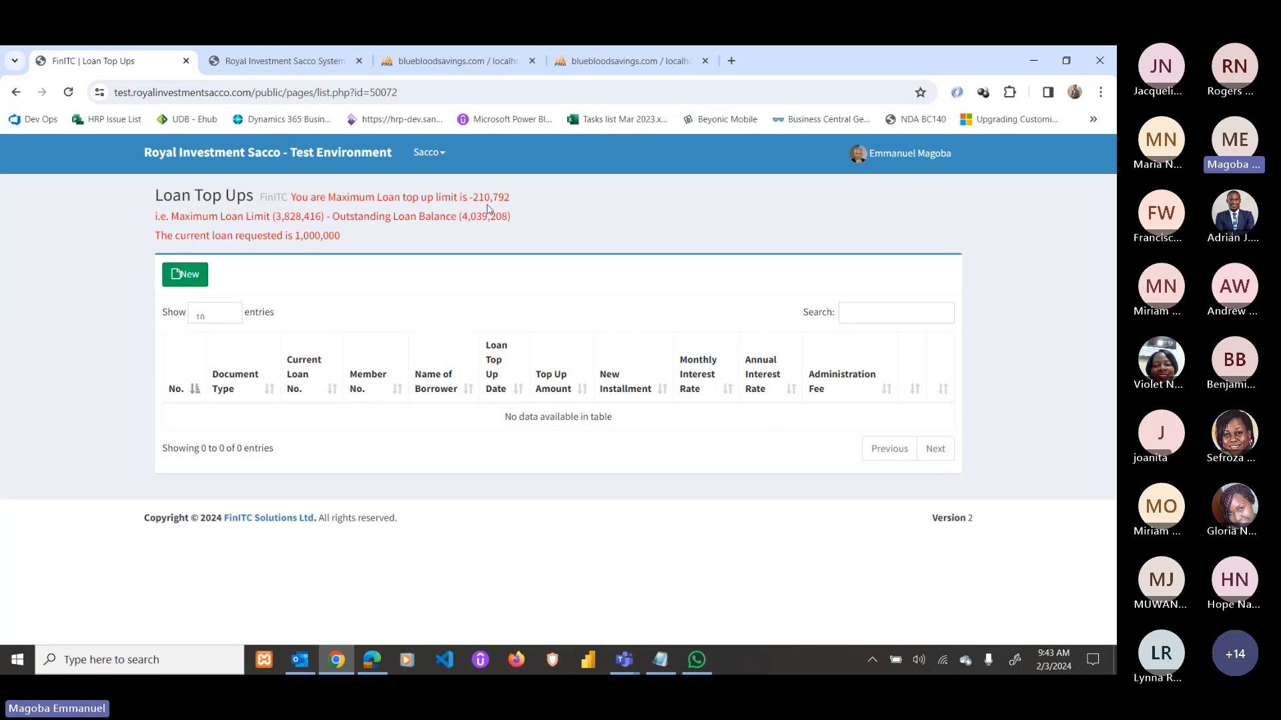
{"action": "left_click_drag", "start_coordinate": [470, 196], "coordinate": [511, 197]}
{"action": "left_click", "coordinate": [456, 242]}
{"action": "left_click_drag", "start_coordinate": [276, 218], "coordinate": [323, 218]}
{"action": "left_click", "coordinate": [327, 220]}
{"action": "left_click_drag", "start_coordinate": [462, 216], "coordinate": [509, 218]}
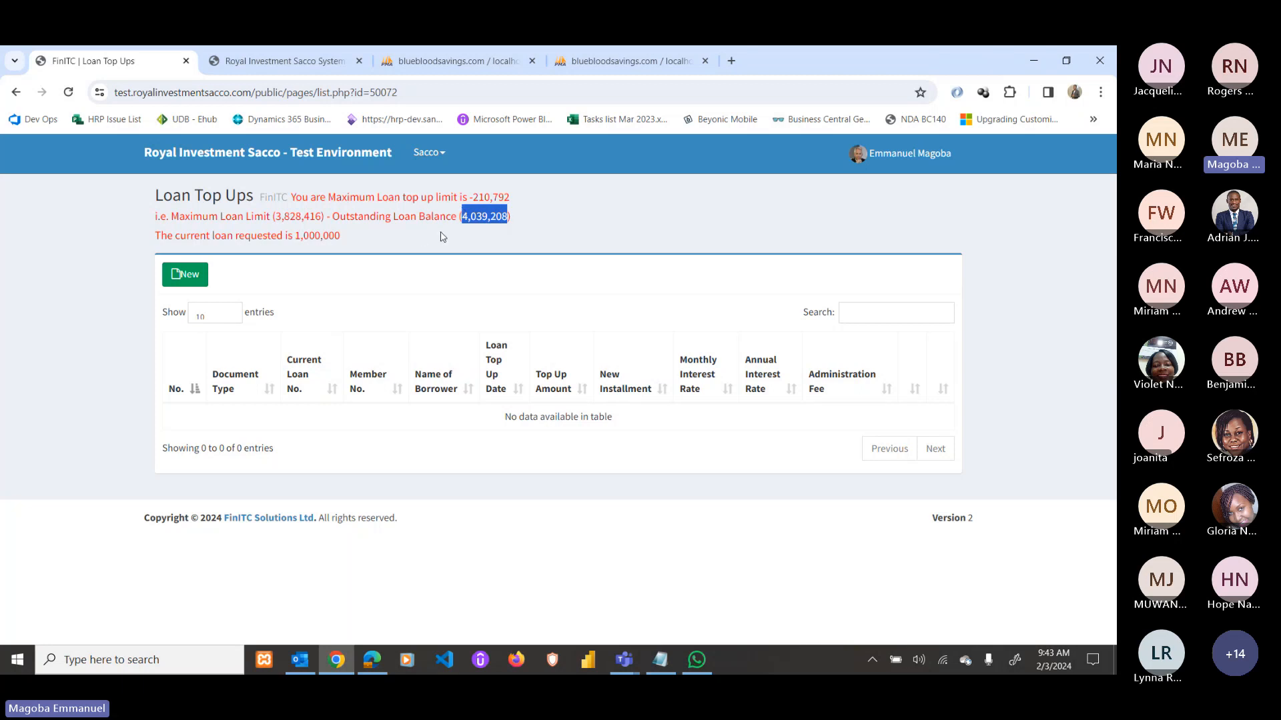
{"action": "left_click", "coordinate": [13, 94]}
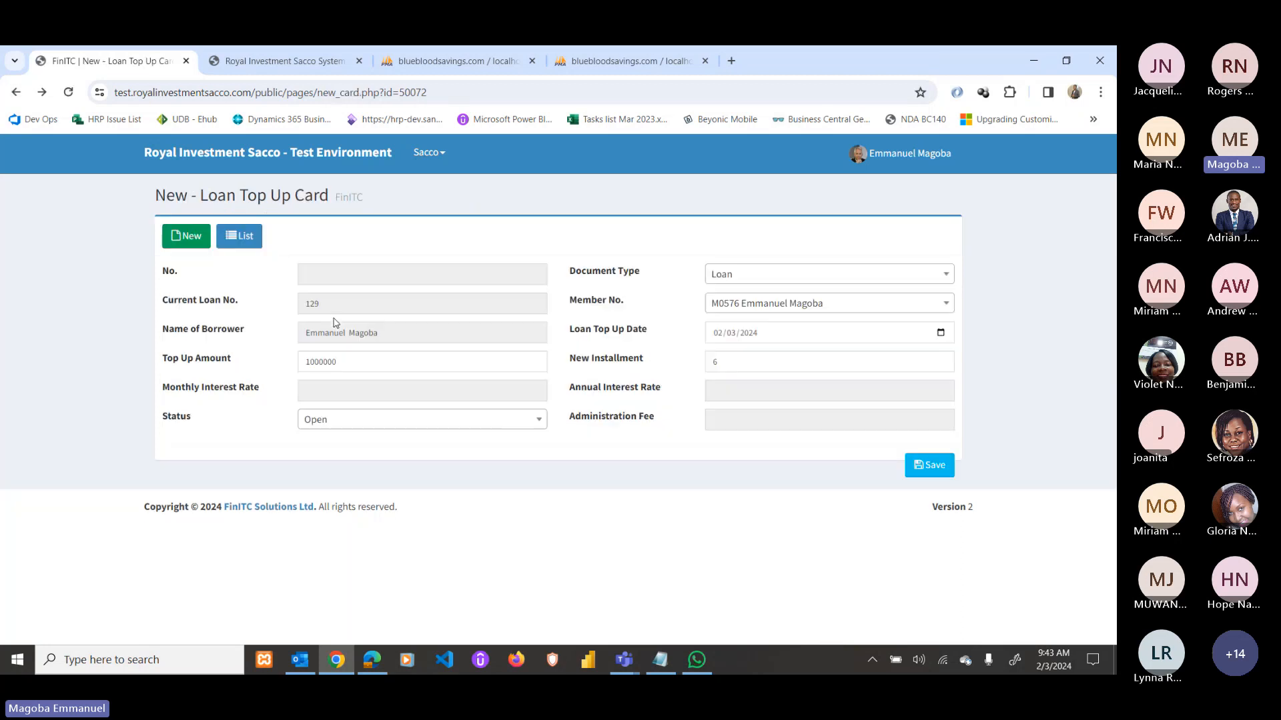
{"action": "left_click", "coordinate": [235, 155]}
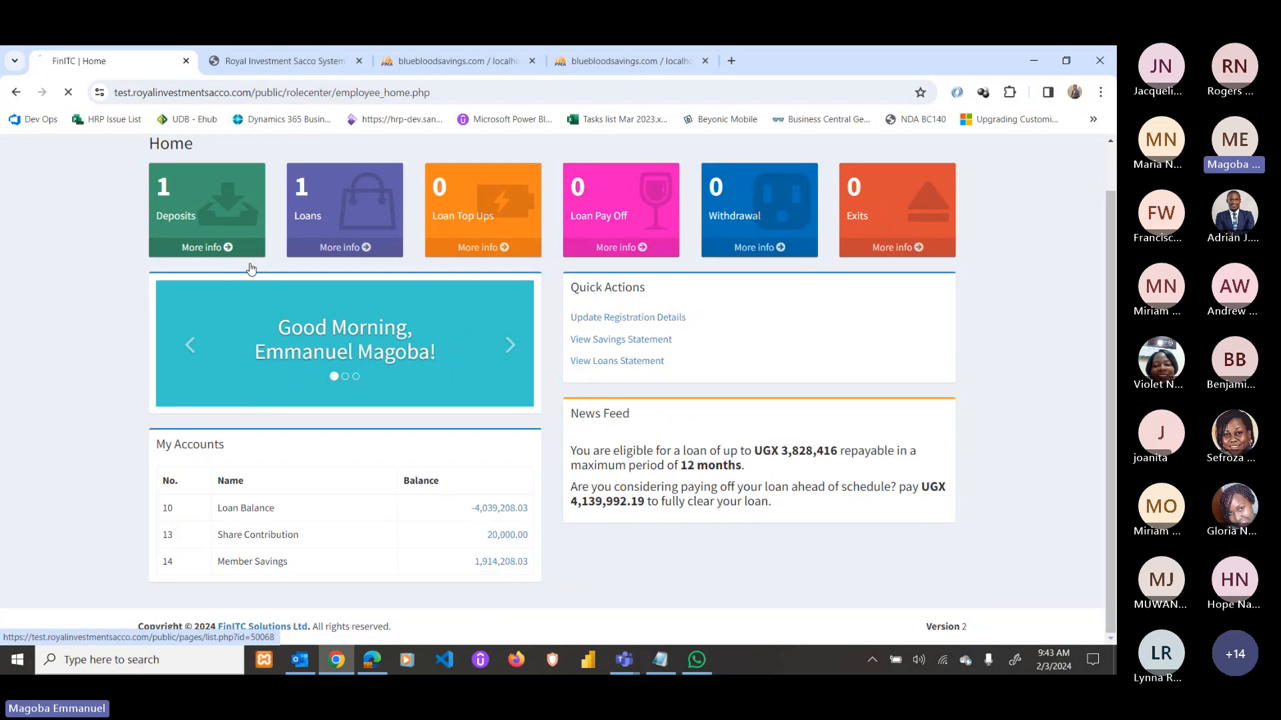
Create a new deposit of 3,000,000 and save it.
{"action": "left_click", "coordinate": [250, 266]}
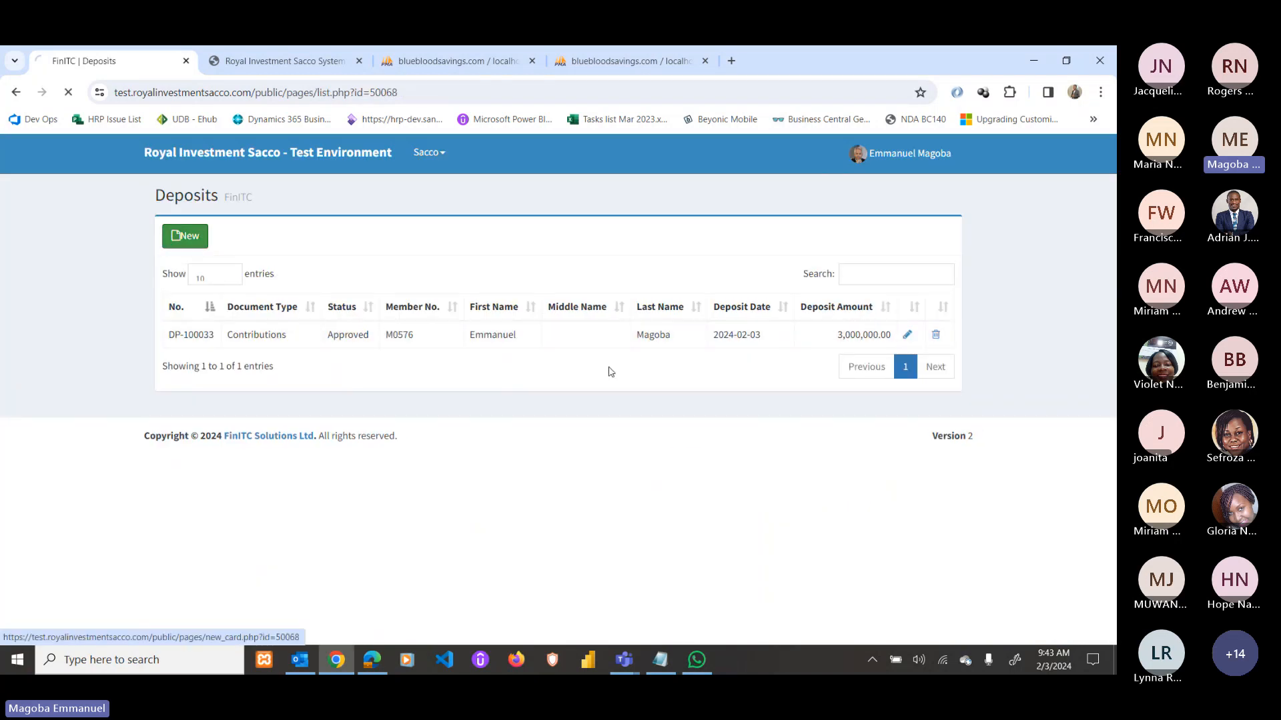
{"action": "left_click", "coordinate": [411, 392]}
{"action": "type", "text": "300"}
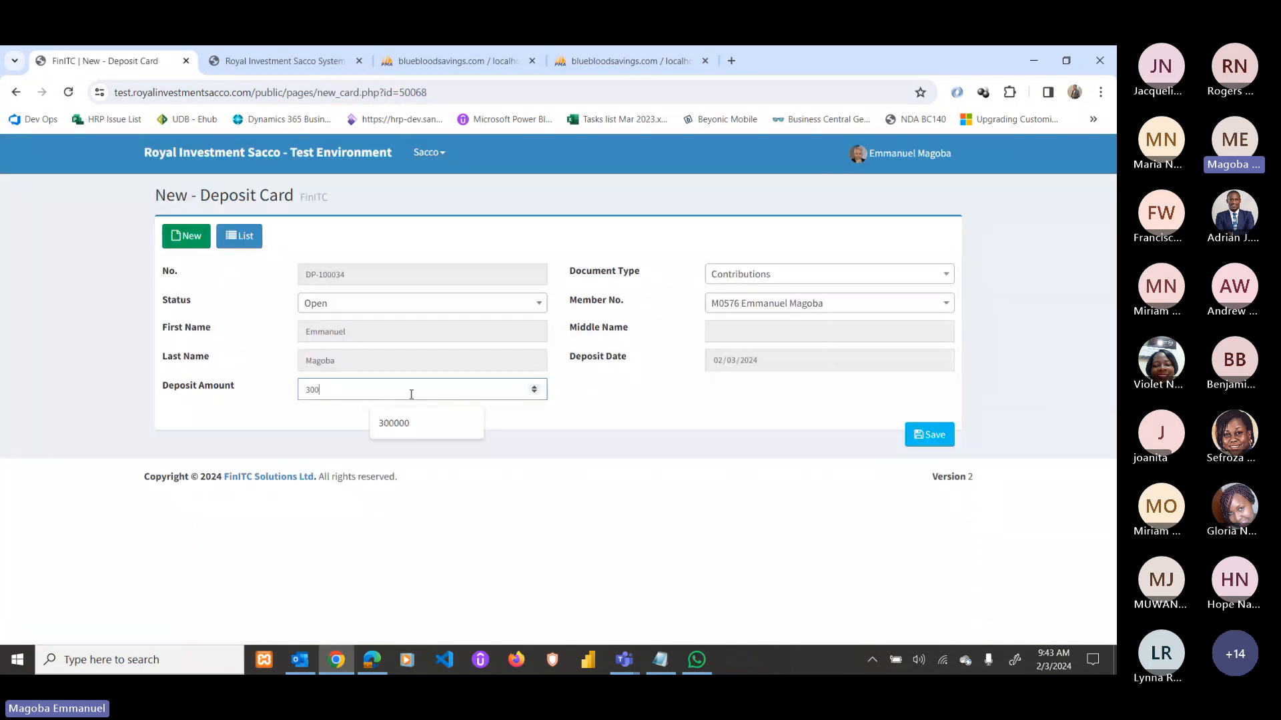
{"action": "type", "text": "0000"}
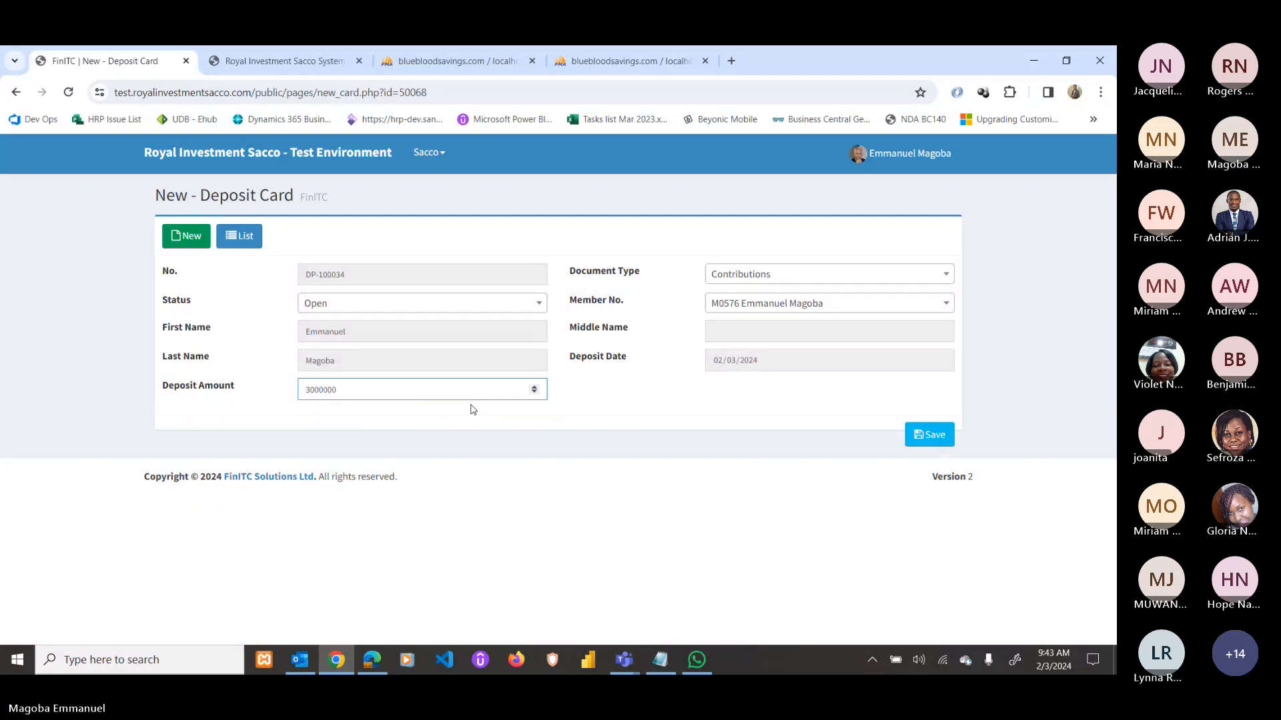
{"action": "left_click", "coordinate": [943, 436]}
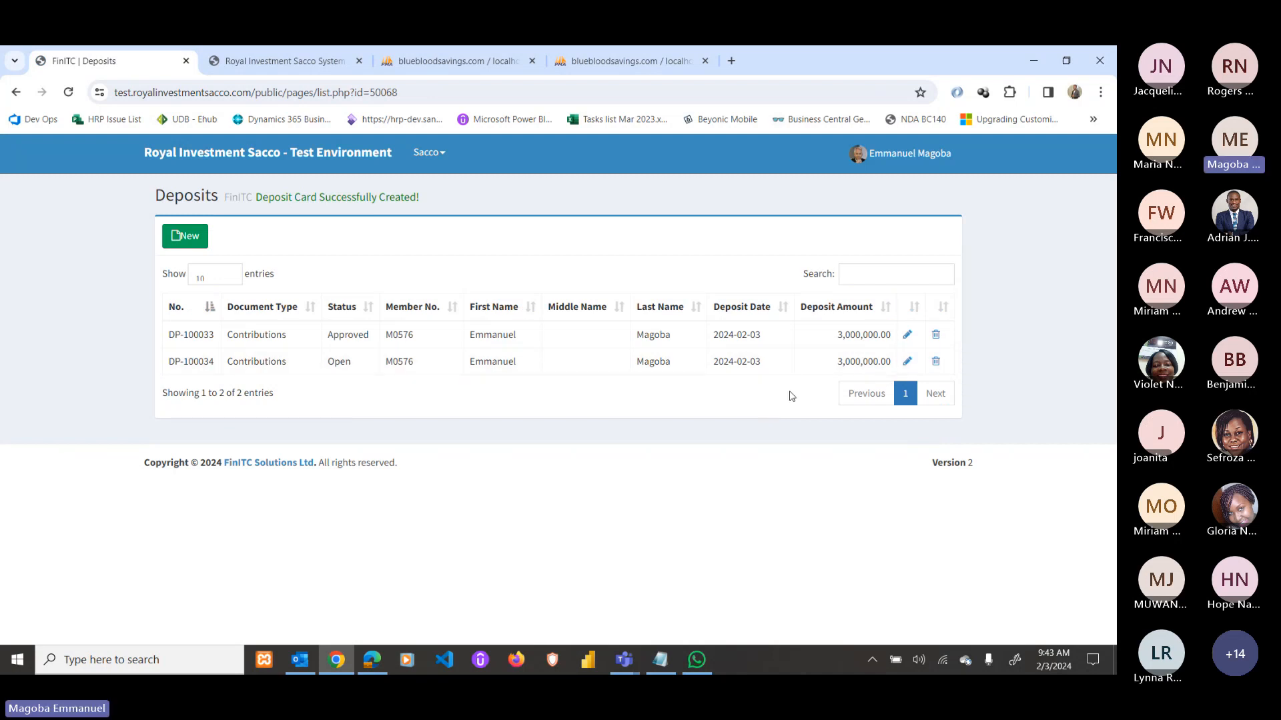
Attach the Purchase Requisition slip image to DP-100034 and send it for approval.
{"action": "left_click", "coordinate": [597, 361]}
{"action": "left_click", "coordinate": [338, 265]}
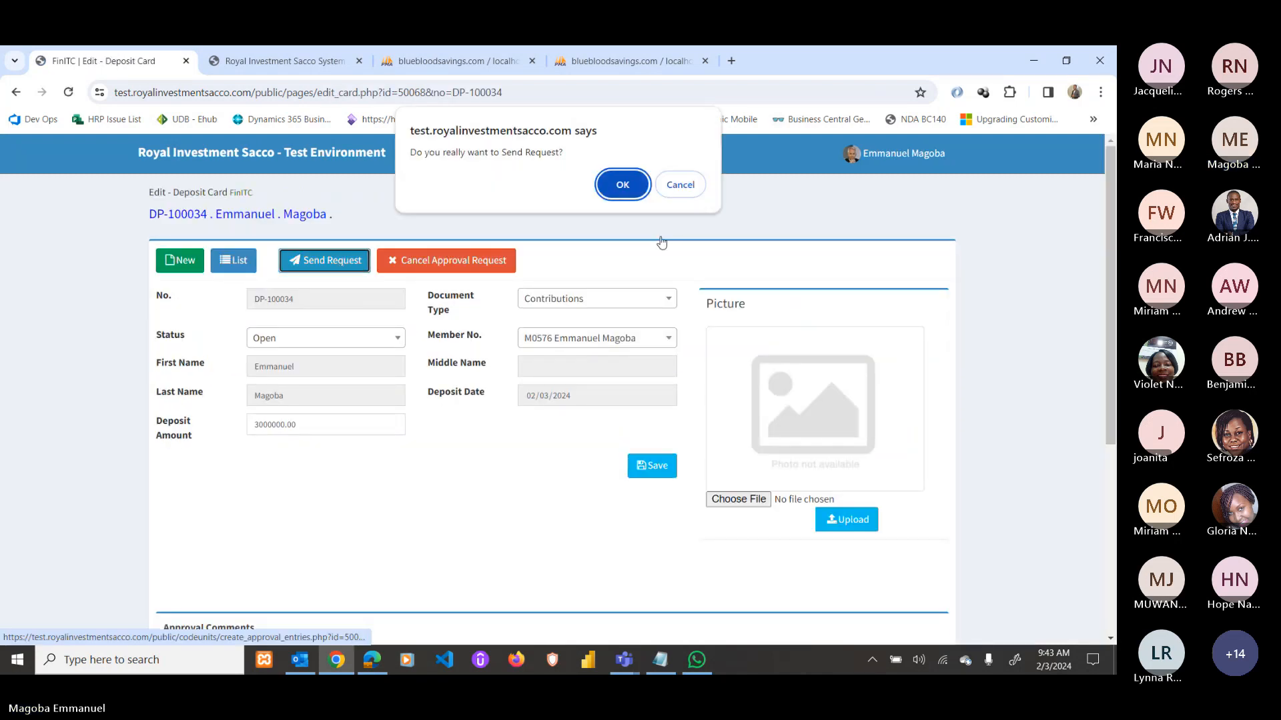
{"action": "left_click", "coordinate": [620, 183]}
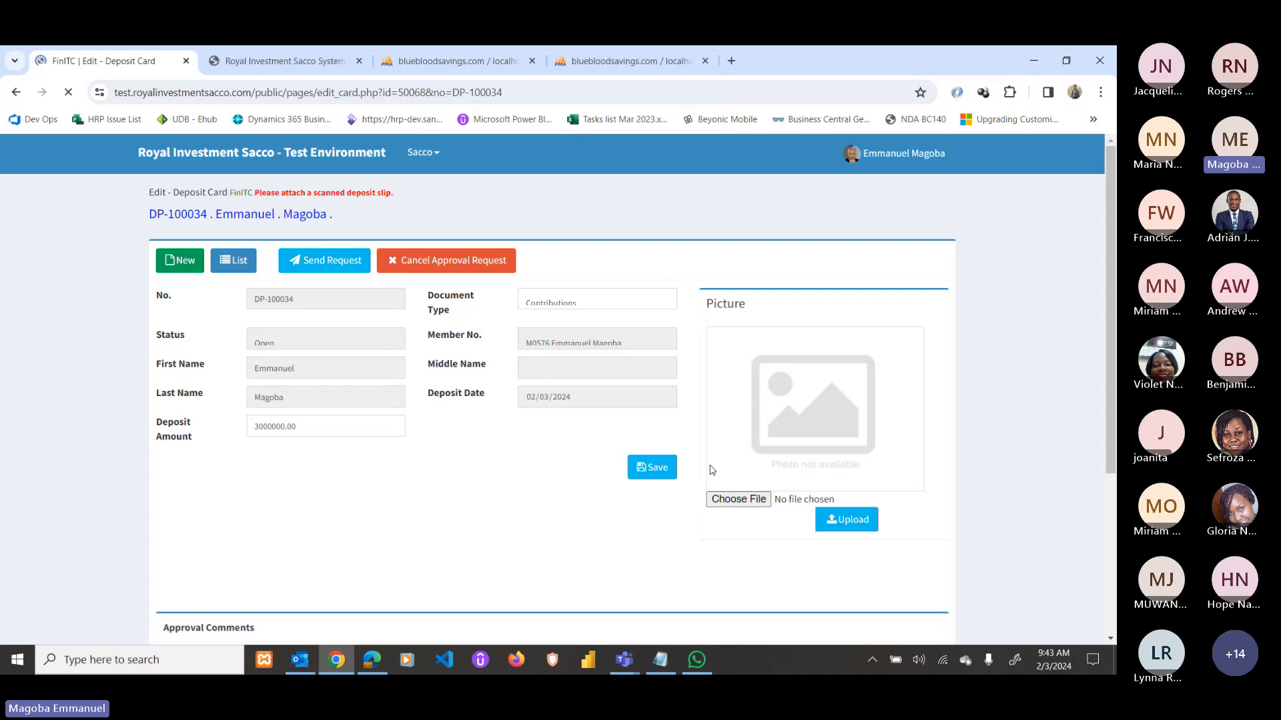
{"action": "left_click", "coordinate": [734, 500]}
{"action": "double_click", "coordinate": [612, 299]}
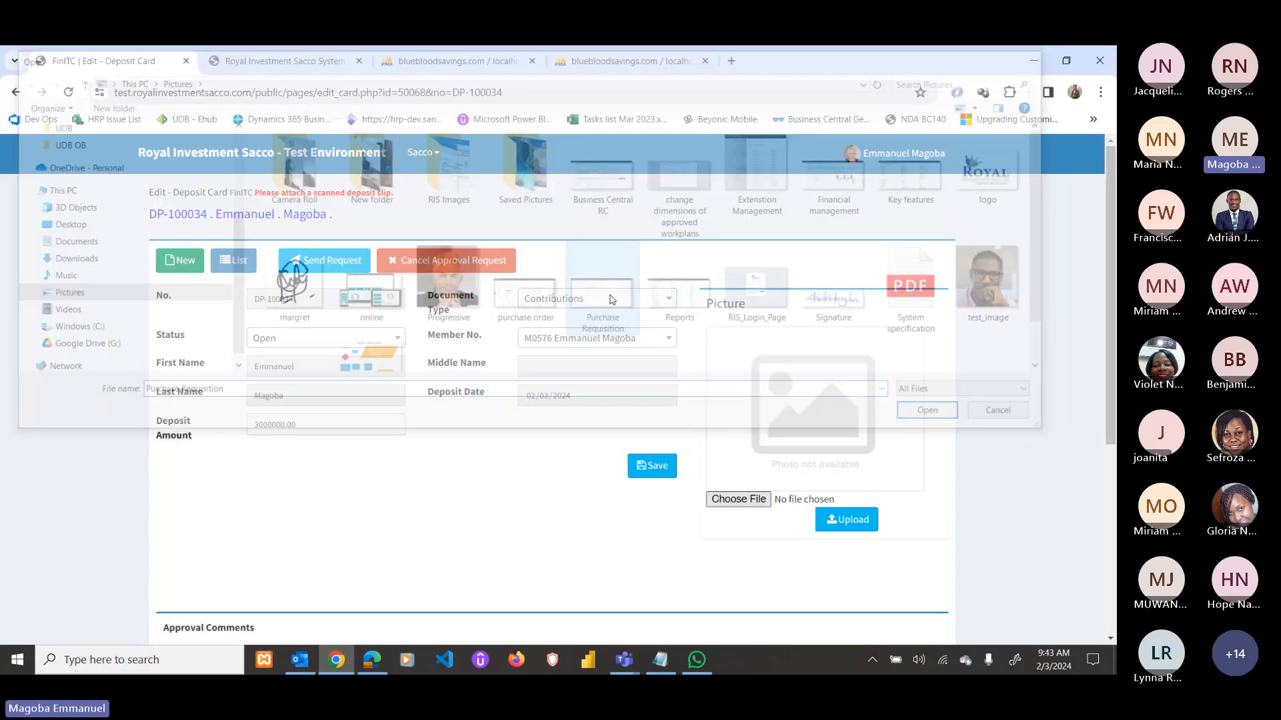
{"action": "left_click", "coordinate": [846, 520]}
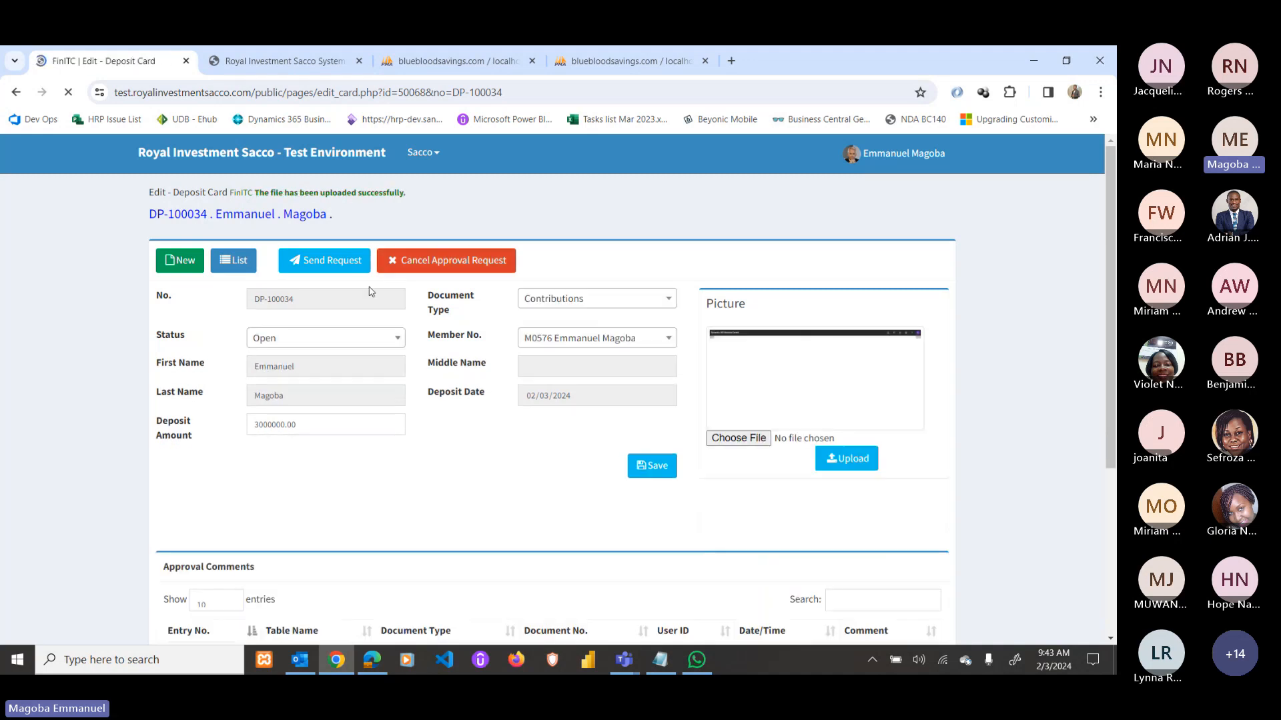
{"action": "left_click", "coordinate": [332, 261]}
{"action": "left_click", "coordinate": [620, 184]}
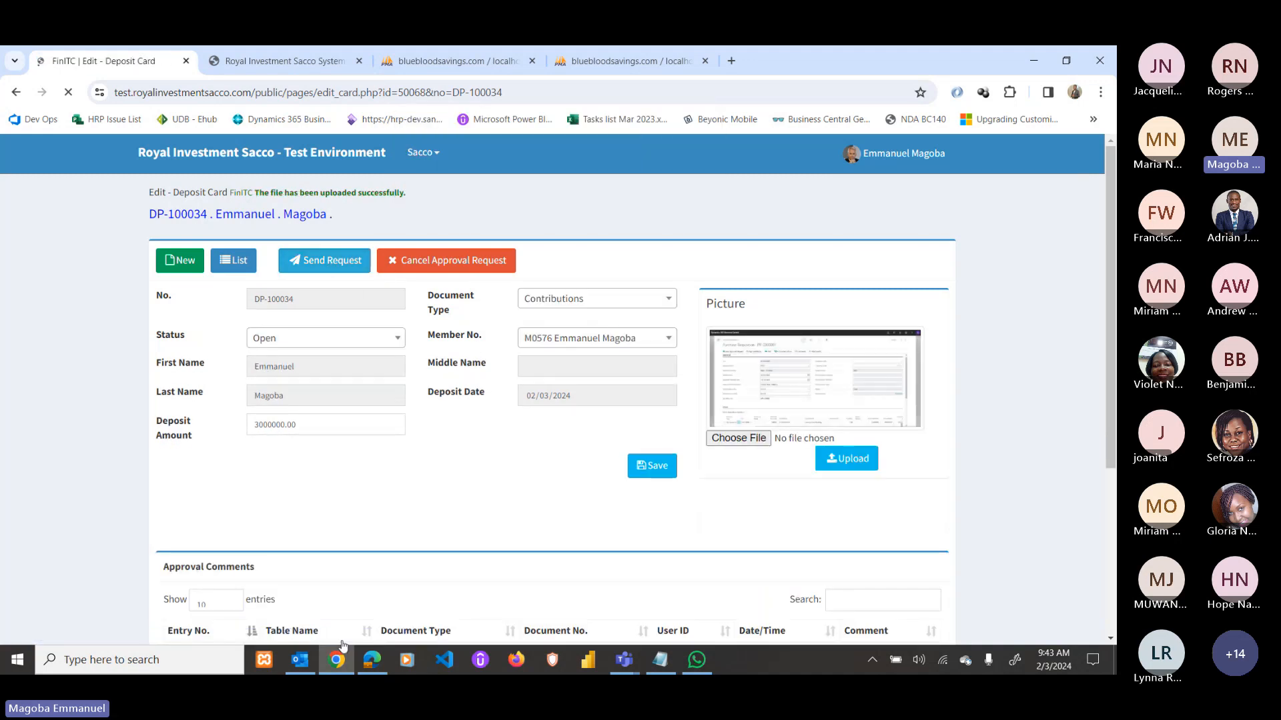
Approve the 3,000,000 contributions request in Requests To Approve.
{"action": "left_click", "coordinate": [371, 660]}
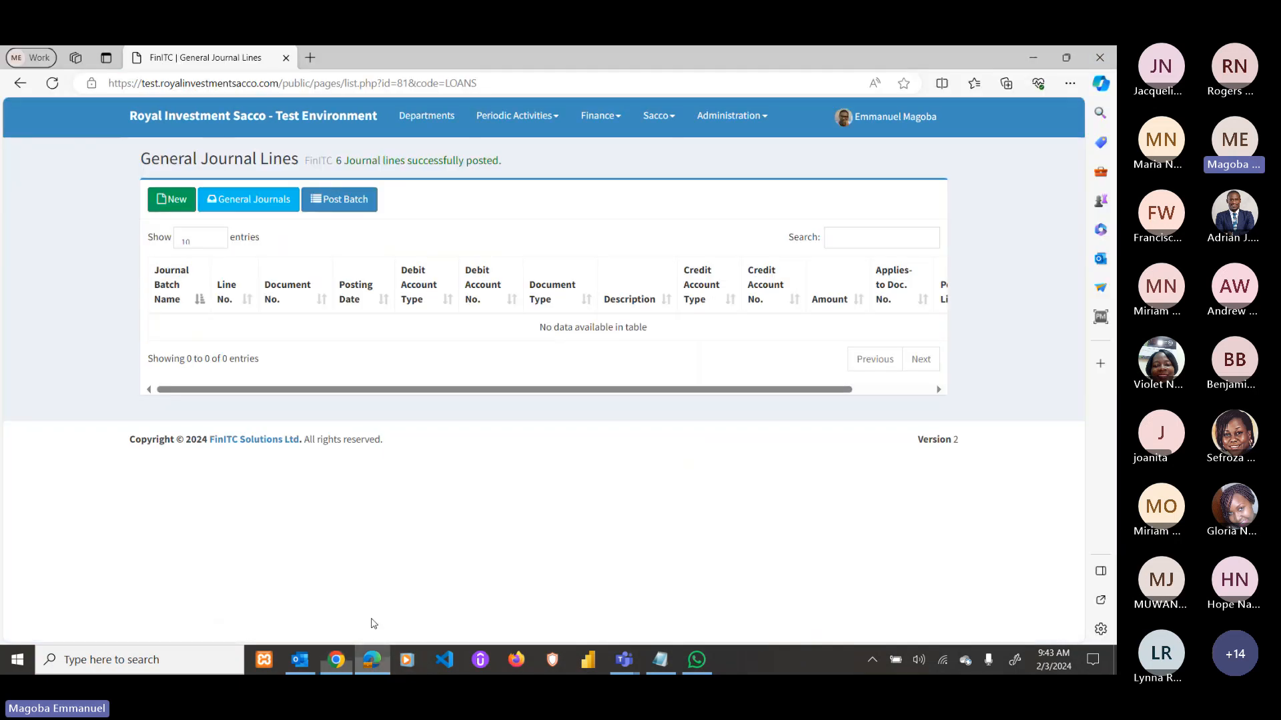
{"action": "left_click", "coordinate": [211, 125]}
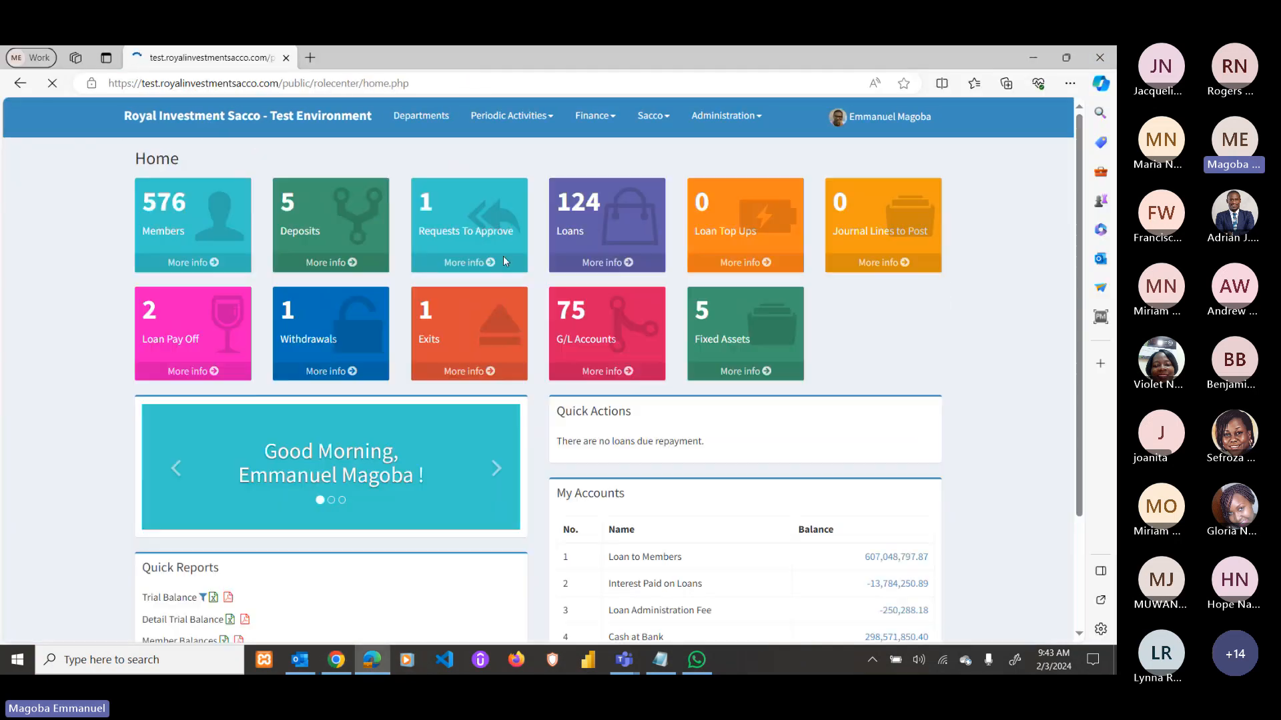
{"action": "left_click", "coordinate": [505, 261]}
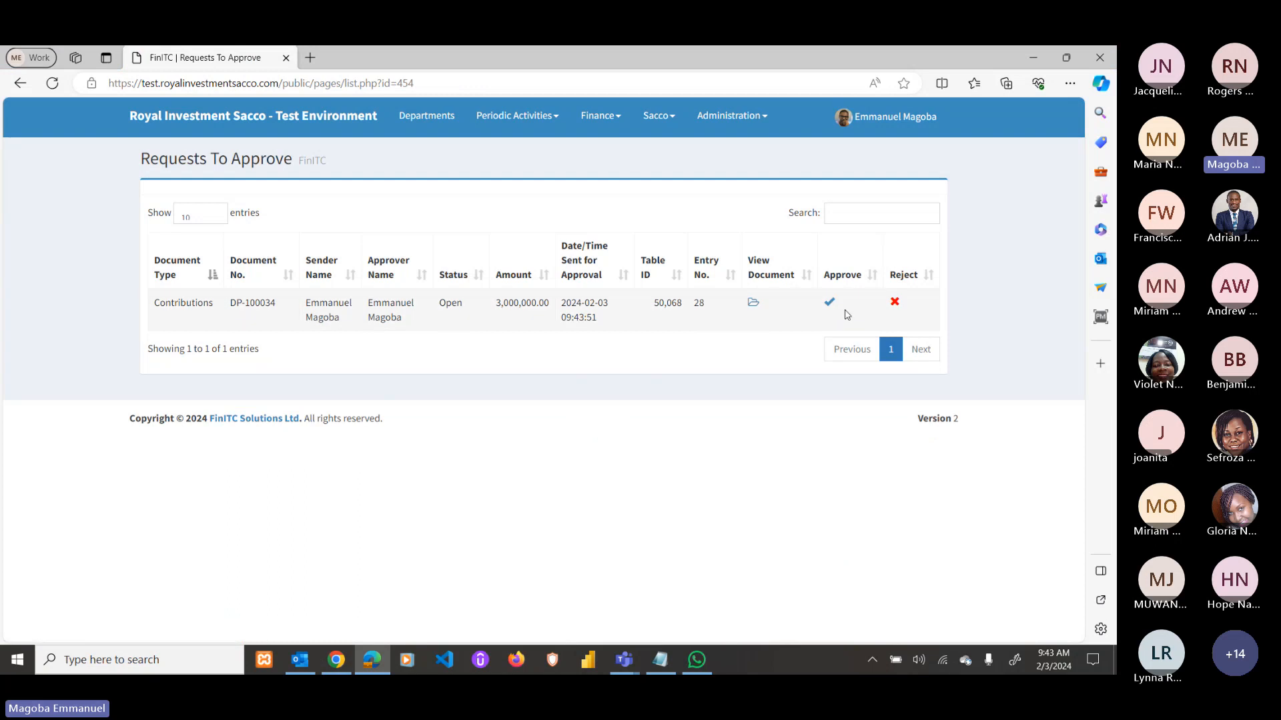
{"action": "left_click", "coordinate": [830, 303]}
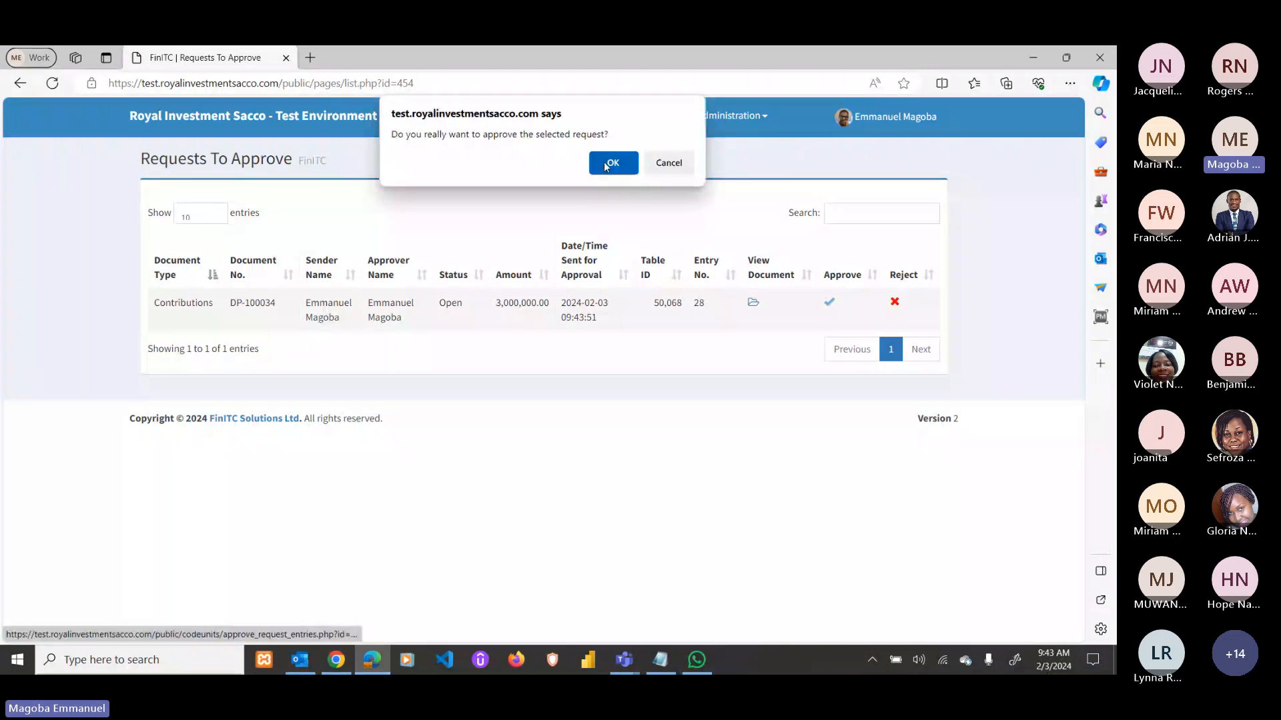
{"action": "left_click", "coordinate": [612, 163]}
Post the resulting contributions journal batch and open the member home page.
{"action": "left_click", "coordinate": [465, 164]}
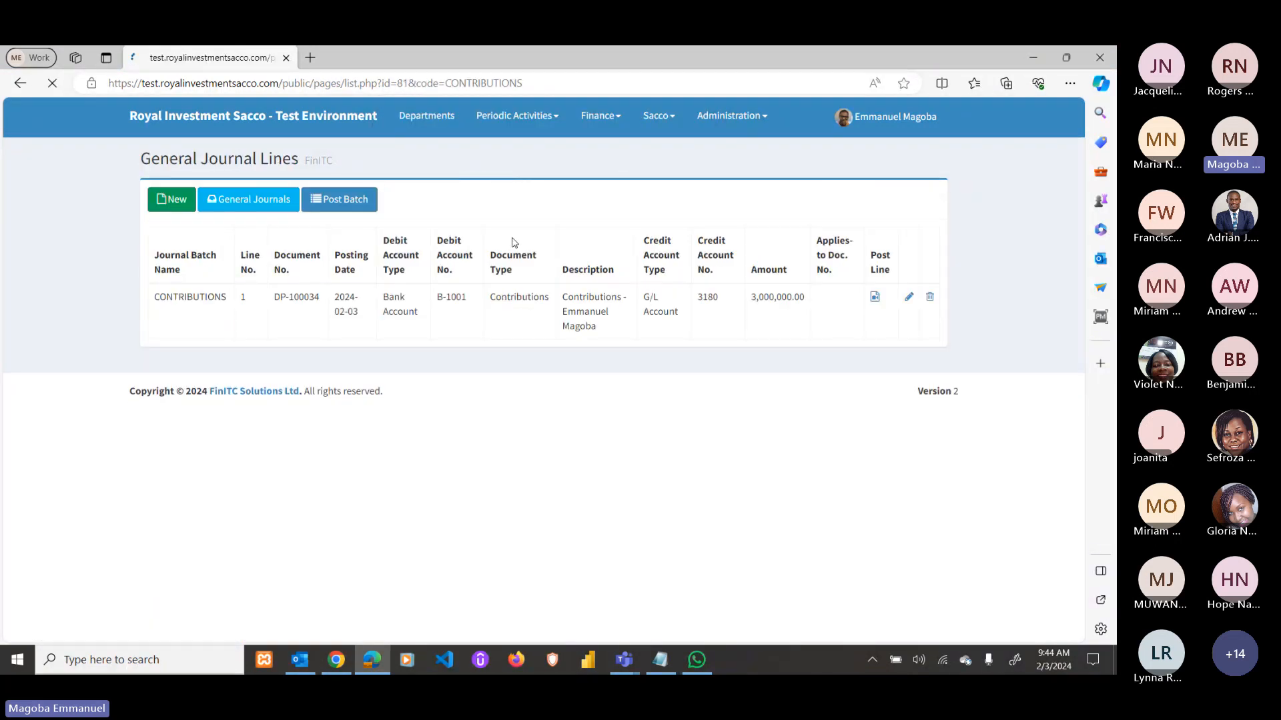
{"action": "left_click", "coordinate": [340, 199]}
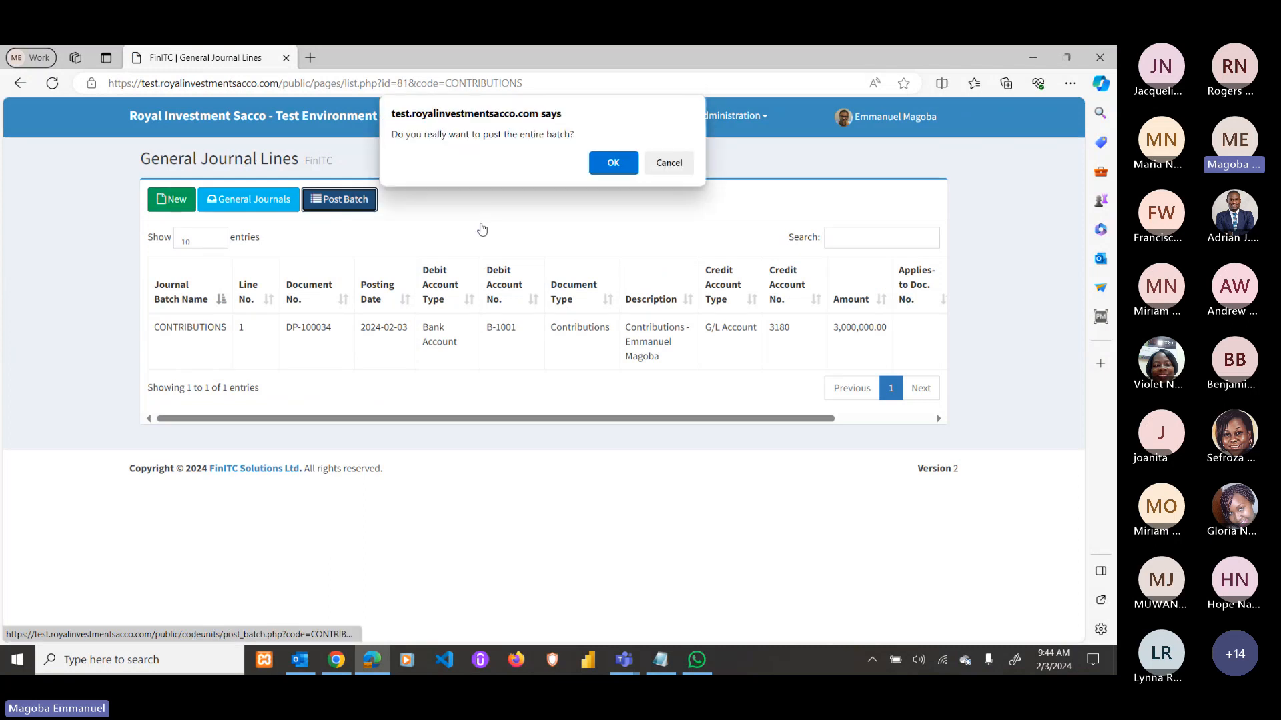
{"action": "left_click", "coordinate": [613, 163]}
{"action": "left_click", "coordinate": [336, 659]}
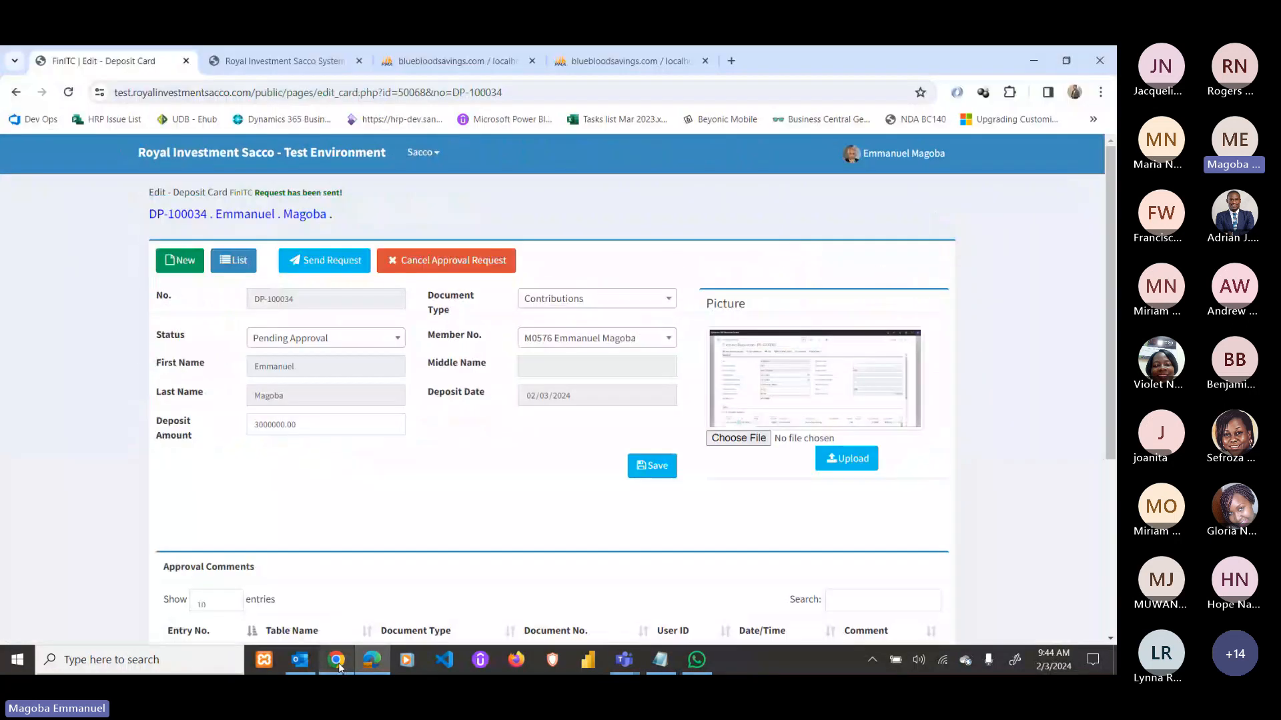
{"action": "left_click", "coordinate": [196, 160]}
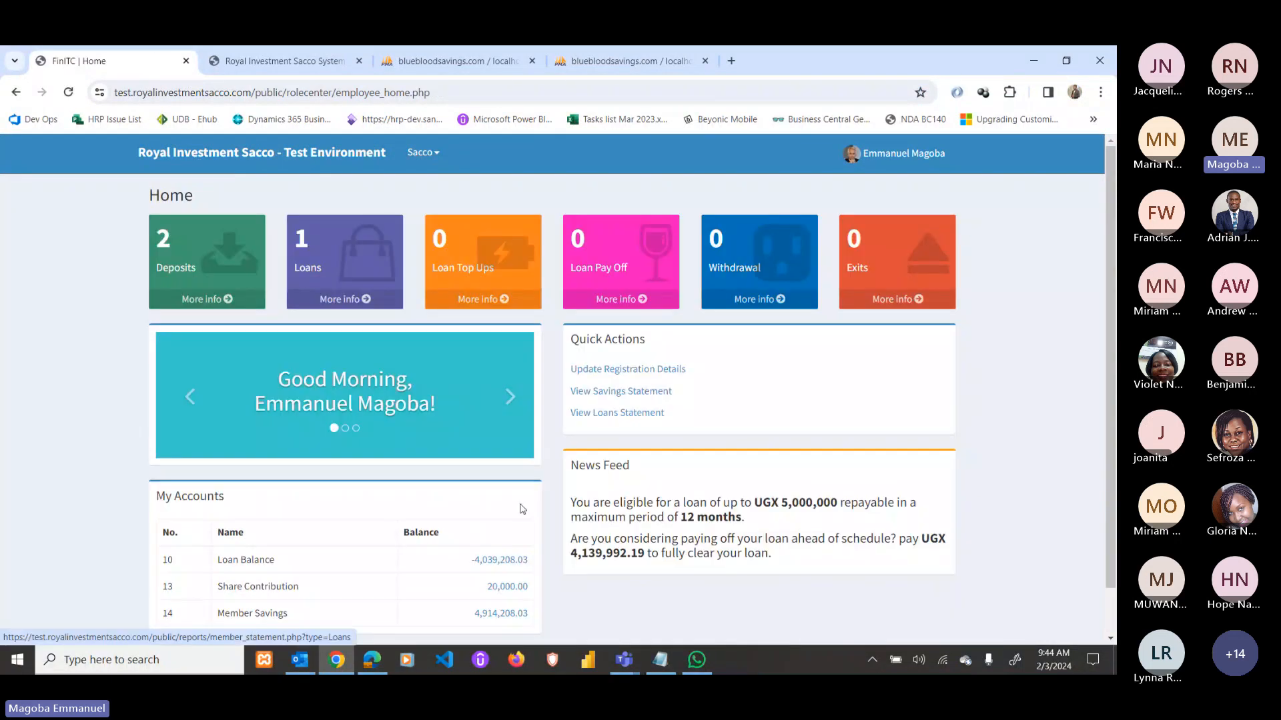
Confirm the savings statement totals 4,914,208, then go back to the home page.
{"action": "scroll", "coordinate": [495, 596], "scroll_direction": "down", "scroll_amount": 2}
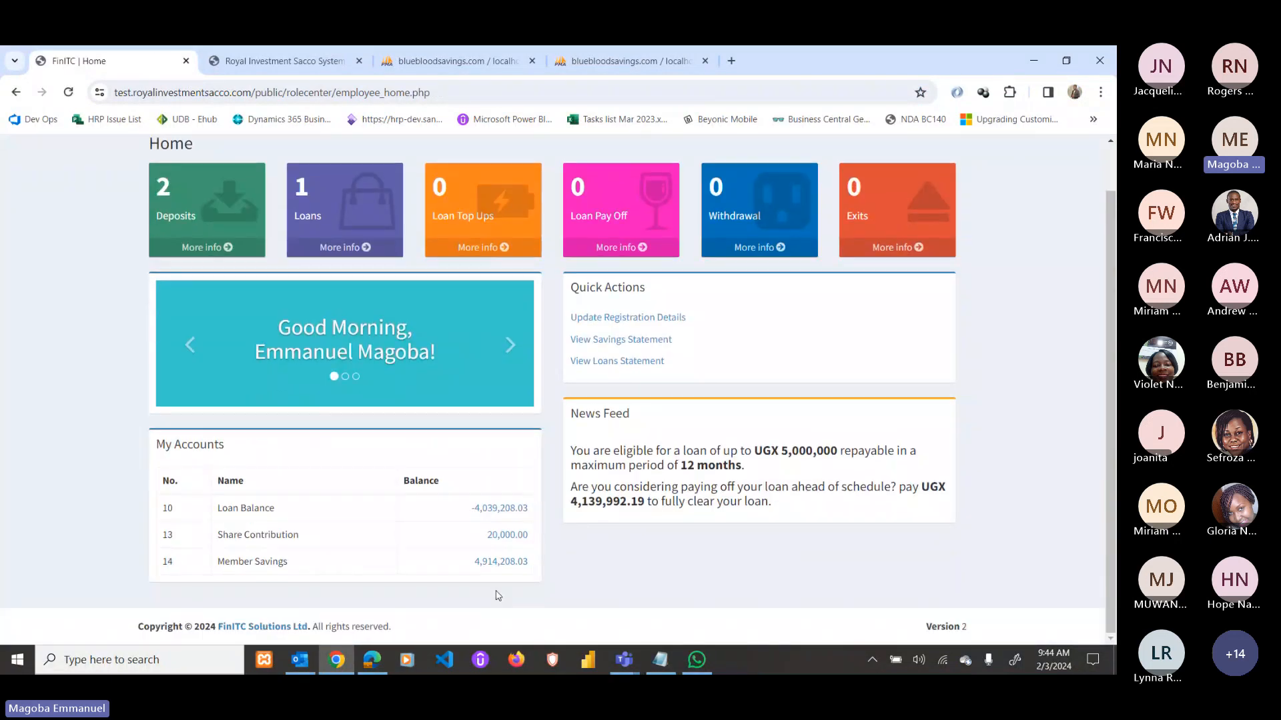
{"action": "left_click", "coordinate": [627, 341]}
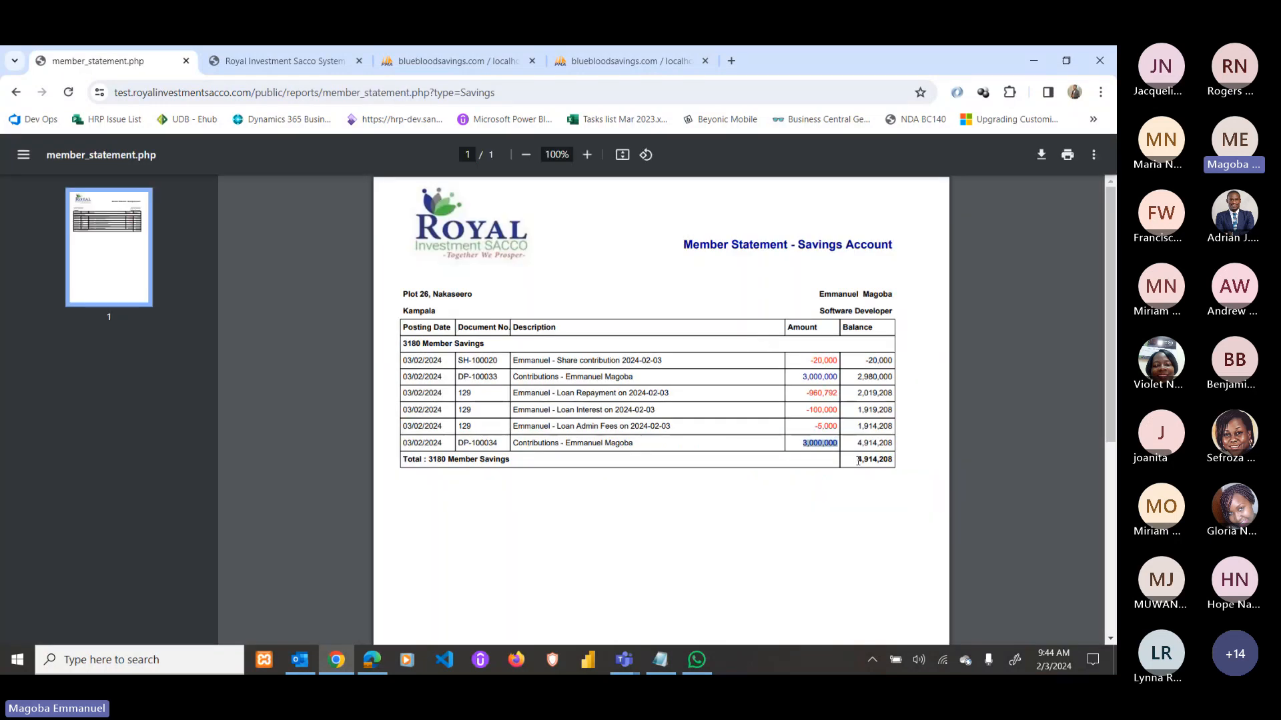
{"action": "left_click_drag", "start_coordinate": [856, 460], "coordinate": [894, 459]}
{"action": "left_click", "coordinate": [16, 93]}
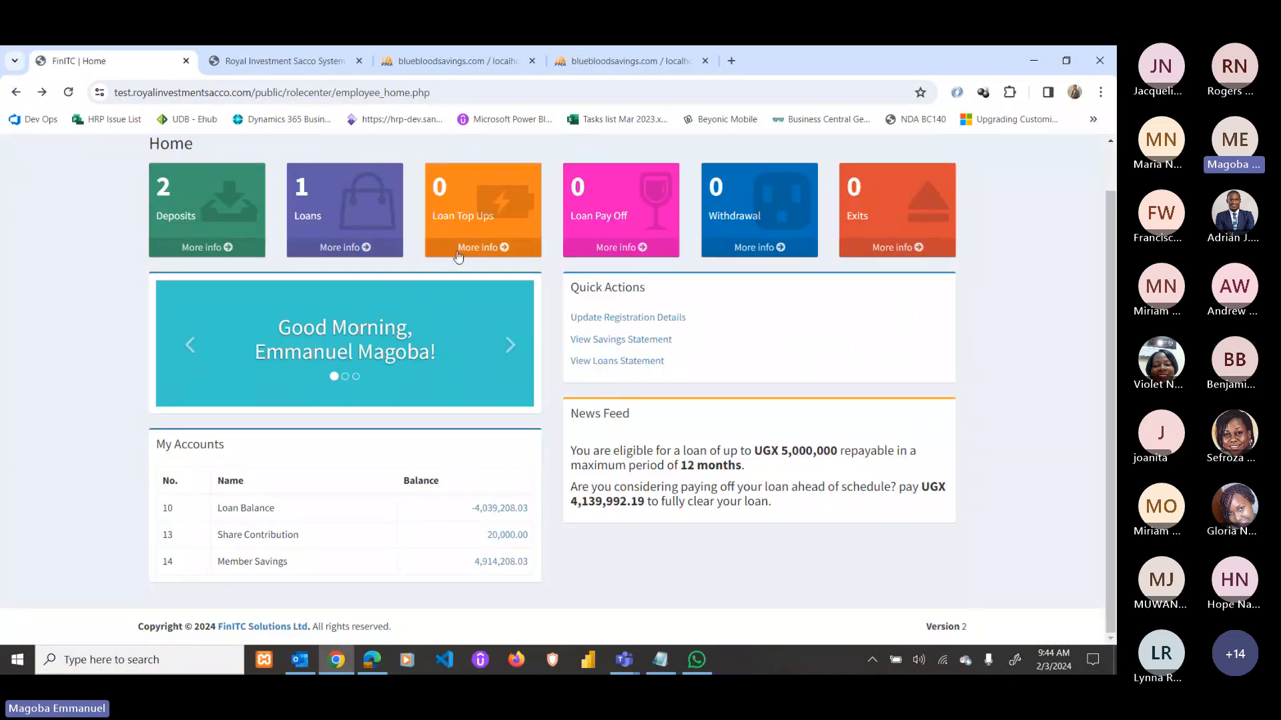
Save a new 1,000,000 loan top-up dated 02/03/2024 over 6 installments.
{"action": "left_click", "coordinate": [458, 256]}
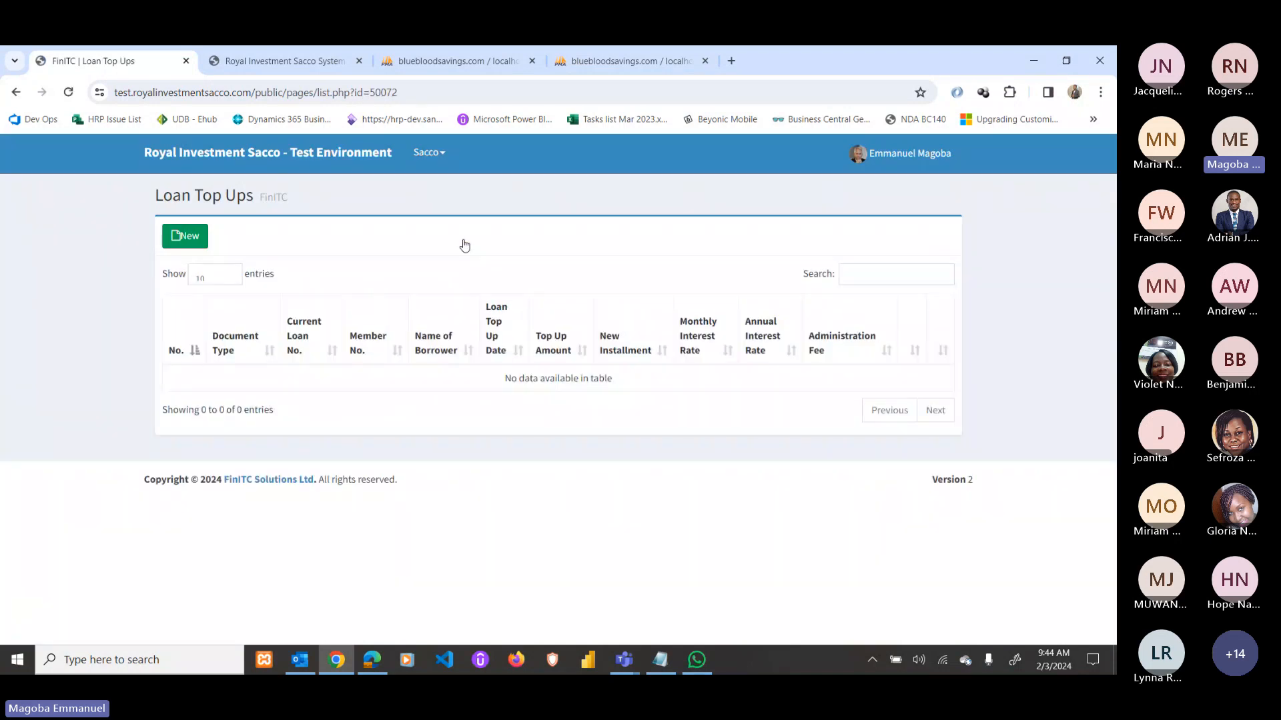
{"action": "left_click", "coordinate": [185, 236]}
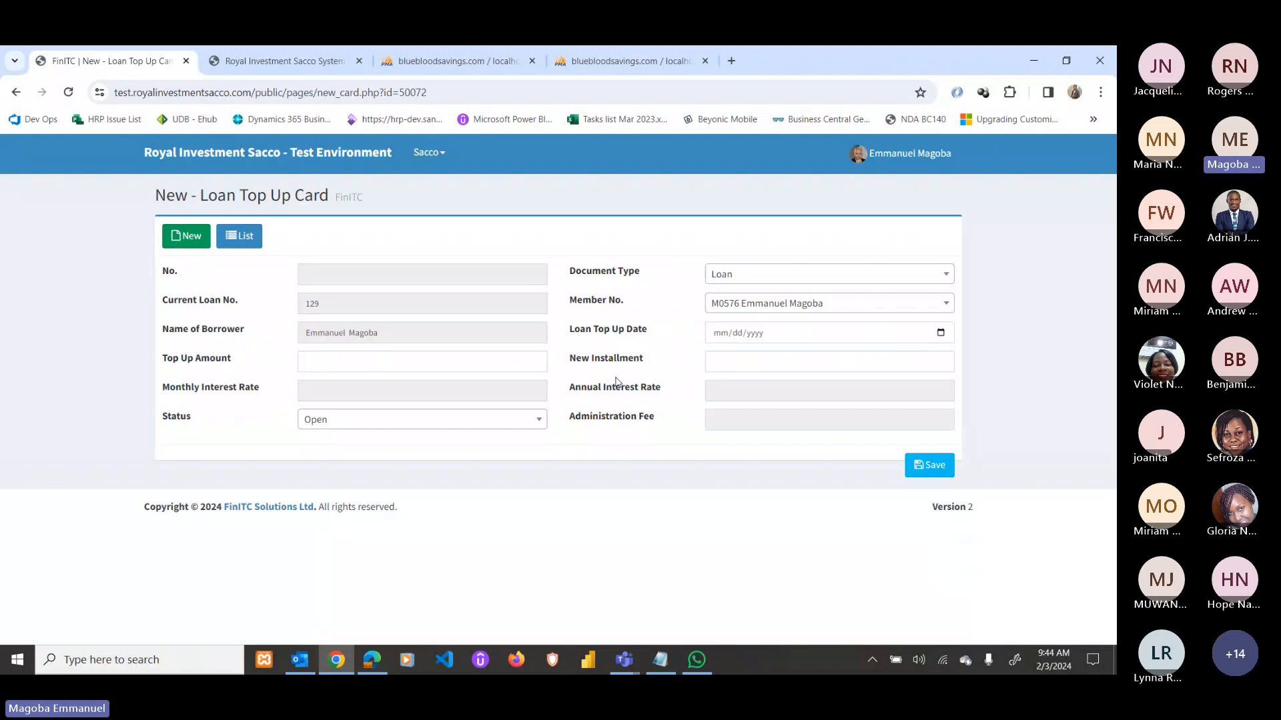
{"action": "left_click", "coordinate": [936, 339]}
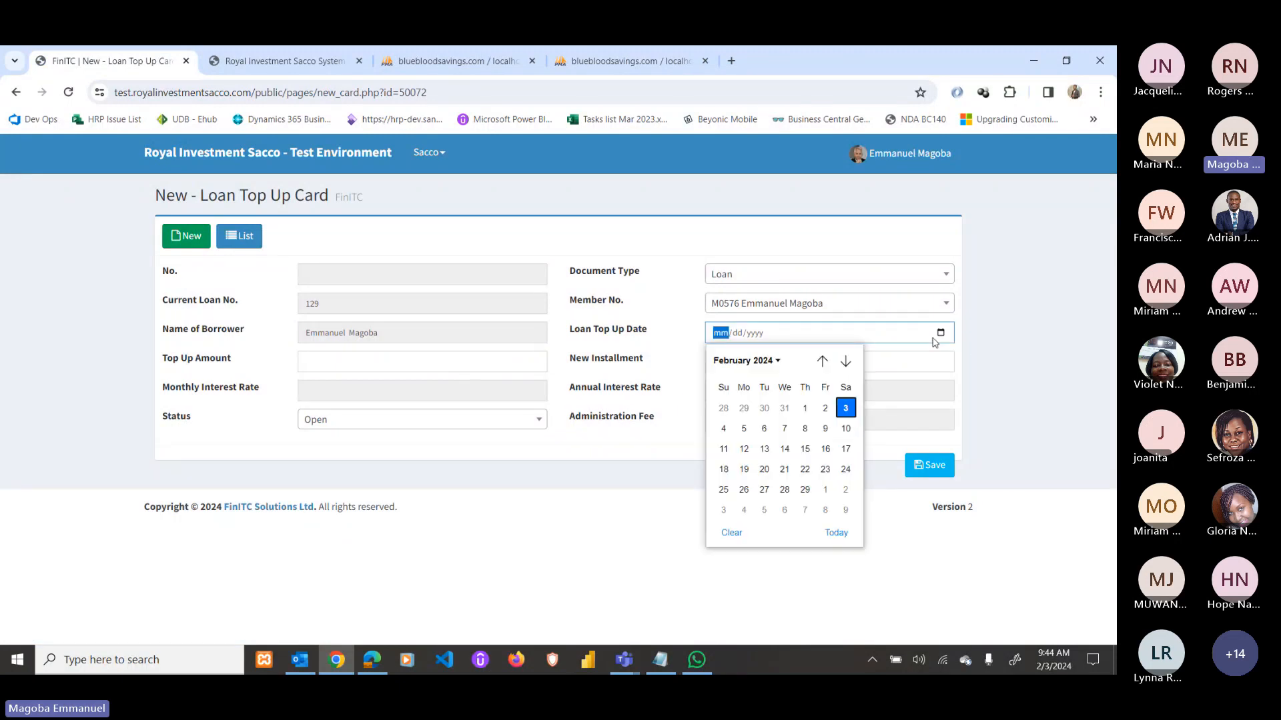
{"action": "left_click", "coordinate": [845, 408]}
{"action": "left_click", "coordinate": [386, 360]}
{"action": "type", "text": "10"}
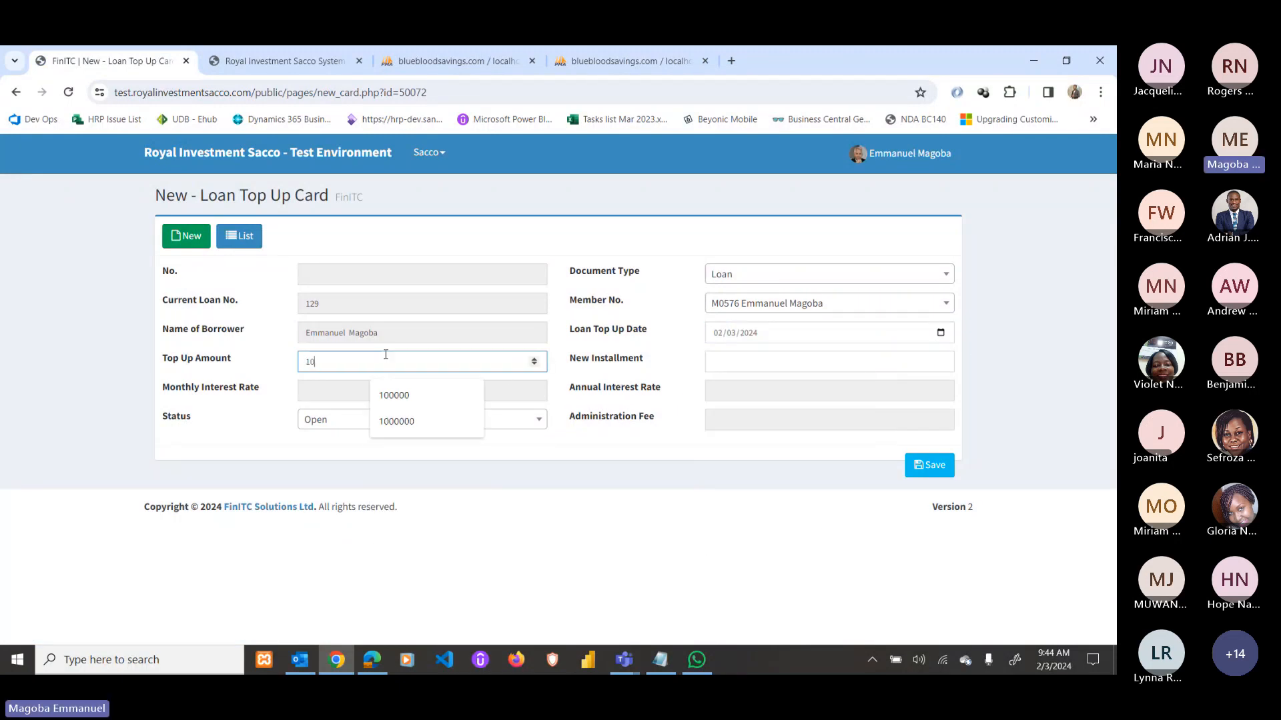
{"action": "type", "text": "00000"}
{"action": "key", "text": "Tab"}
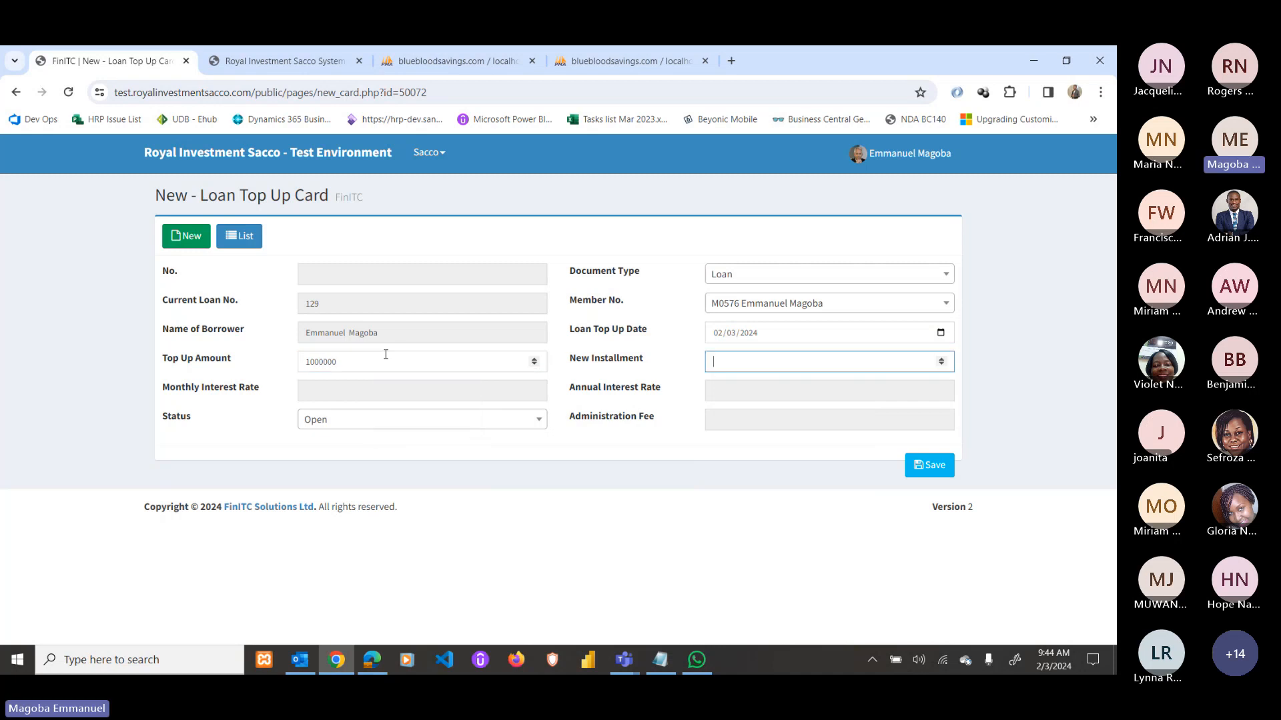
{"action": "type", "text": "6"}
{"action": "left_click", "coordinate": [929, 465]}
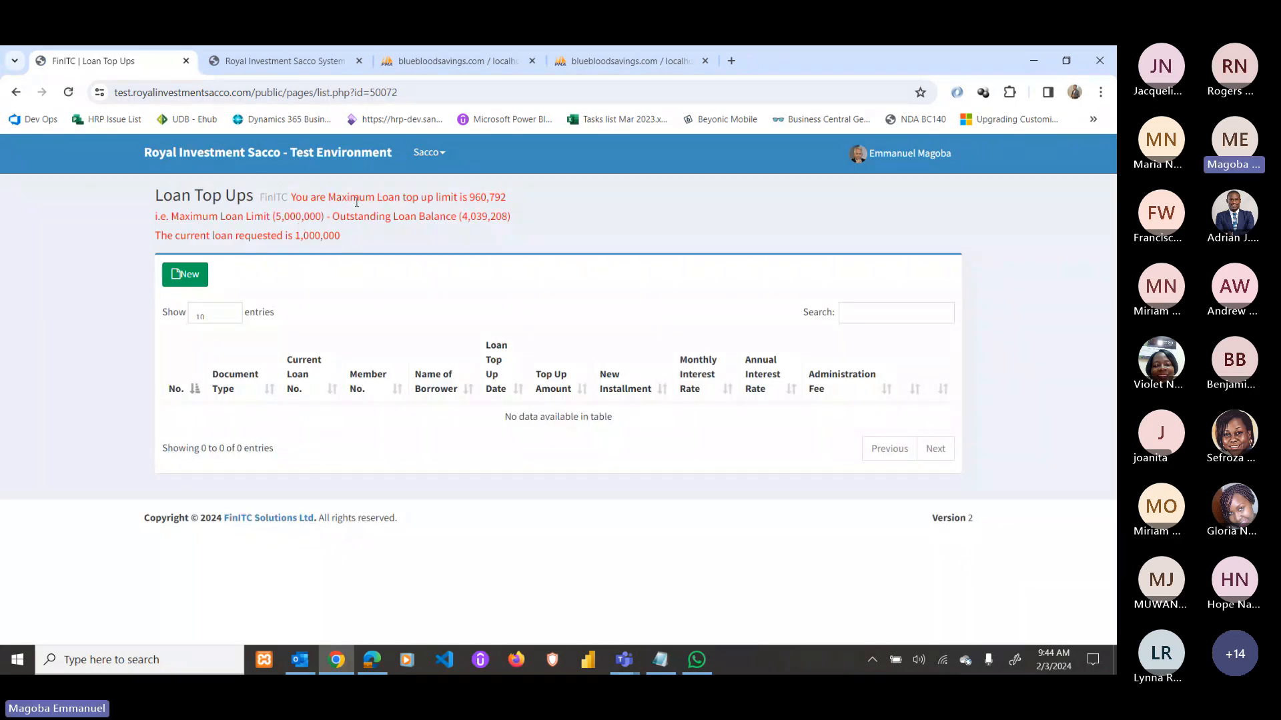
Read the rejection: 960,792 top-up limit, 5,000,000 maximum, 4,039,208 outstanding balance.
{"action": "left_click_drag", "start_coordinate": [473, 199], "coordinate": [506, 196]}
{"action": "left_click_drag", "start_coordinate": [276, 216], "coordinate": [346, 218]}
{"action": "left_click", "coordinate": [454, 218]}
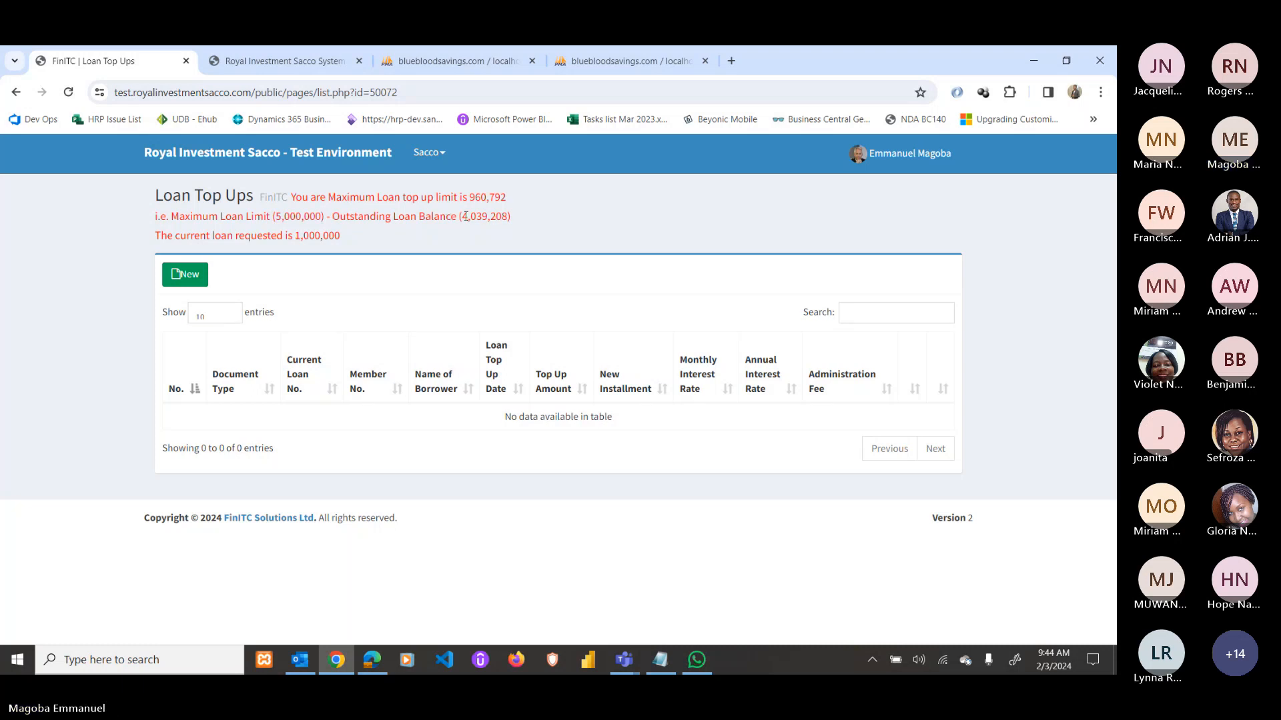
{"action": "double_click", "coordinate": [466, 216]}
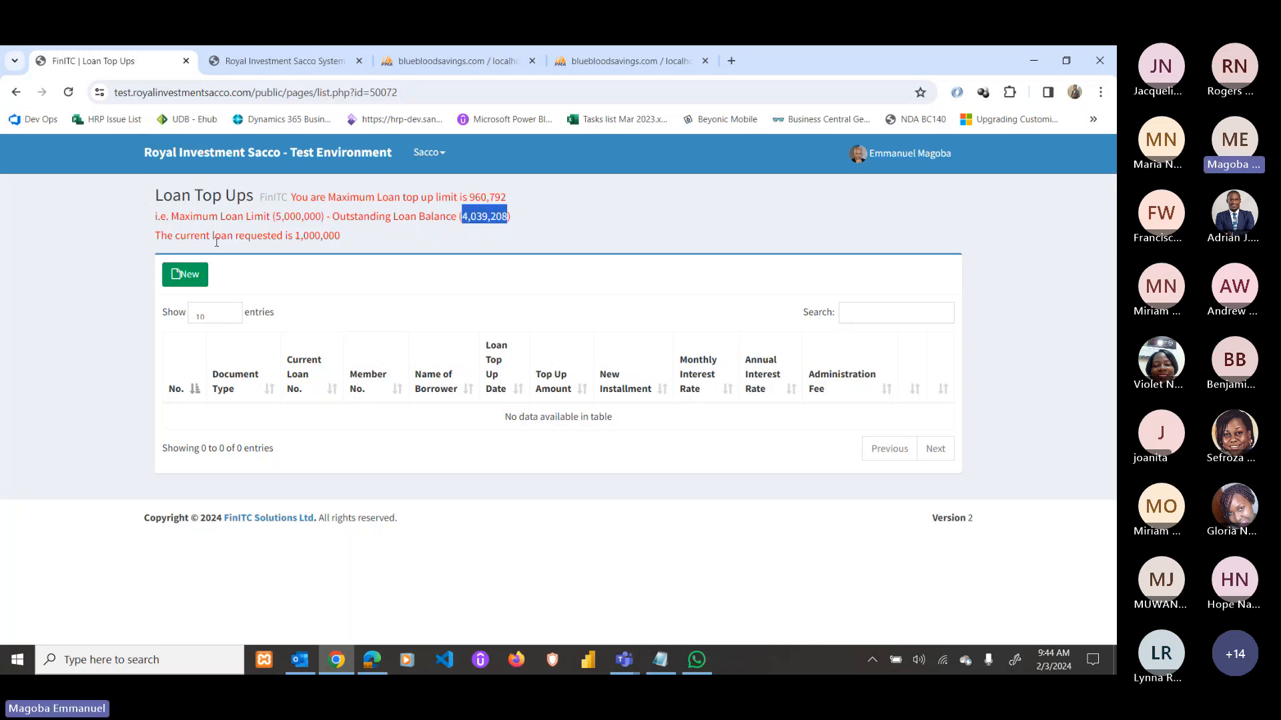
{"action": "double_click", "coordinate": [476, 195]}
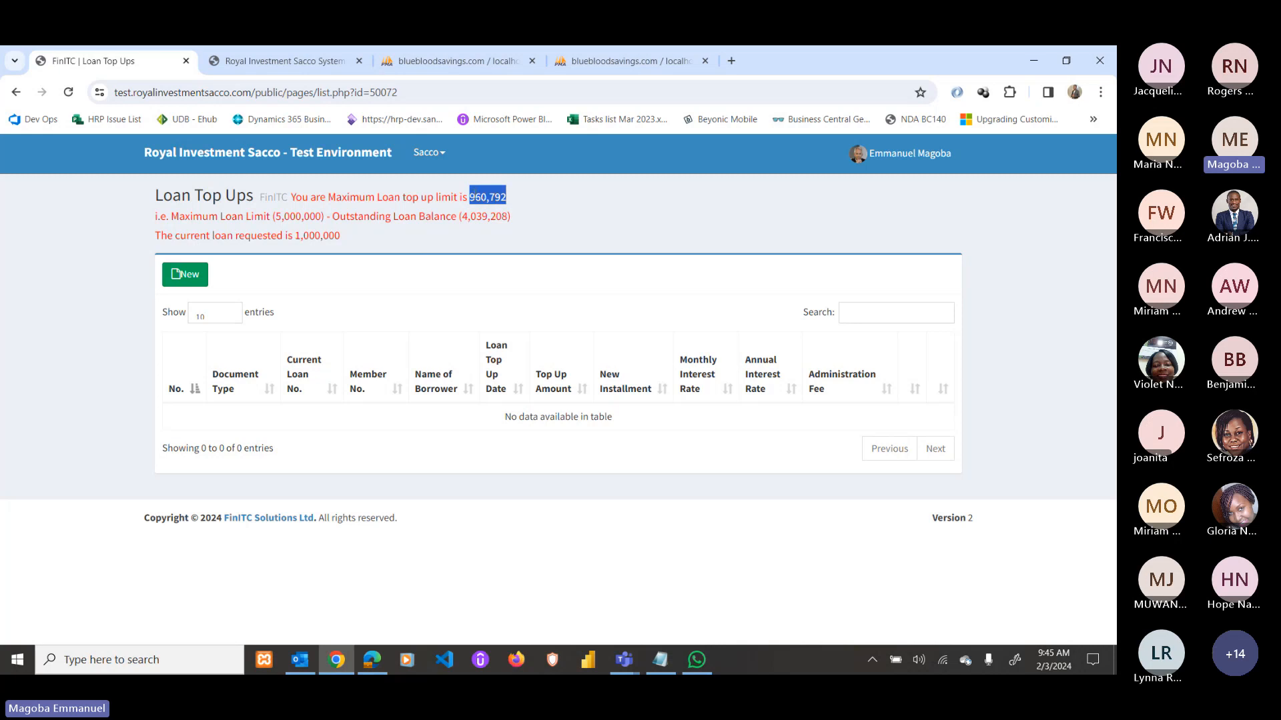
Save a 900,000 top-up dated 02/03/2024 over 6 installments and open top-up 6's card.
{"action": "left_click", "coordinate": [186, 275]}
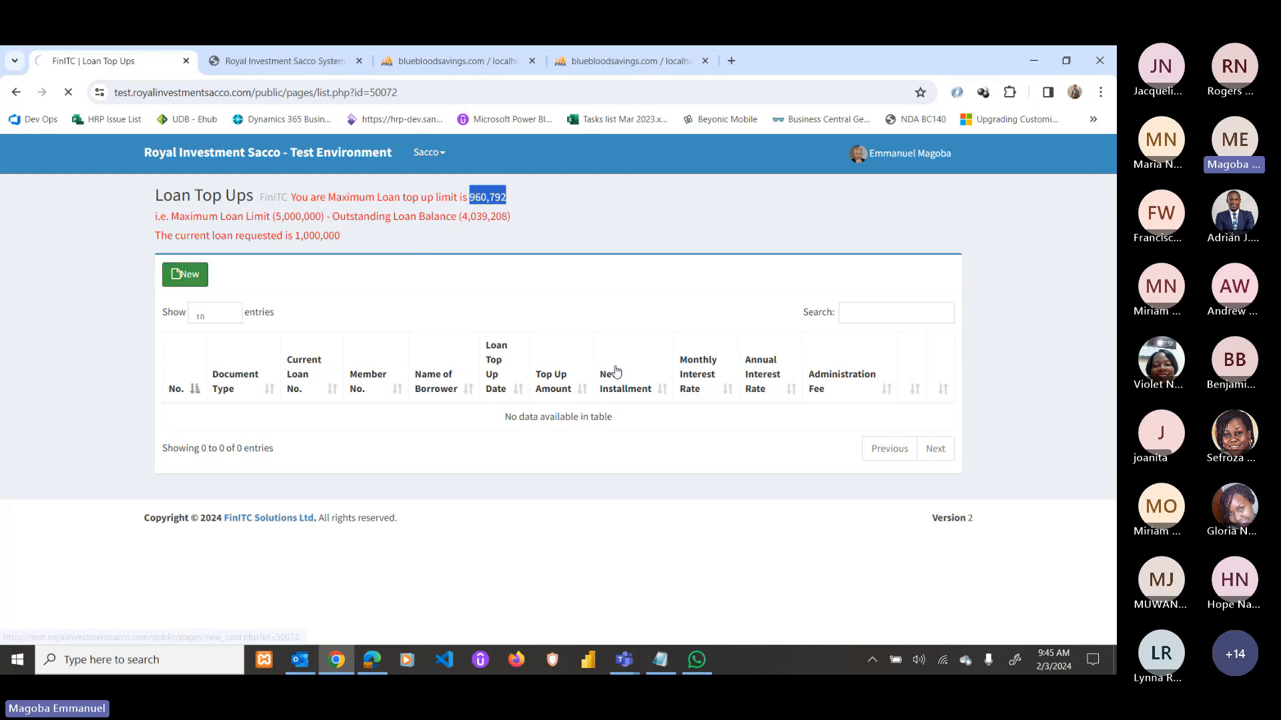
{"action": "left_click", "coordinate": [428, 368]}
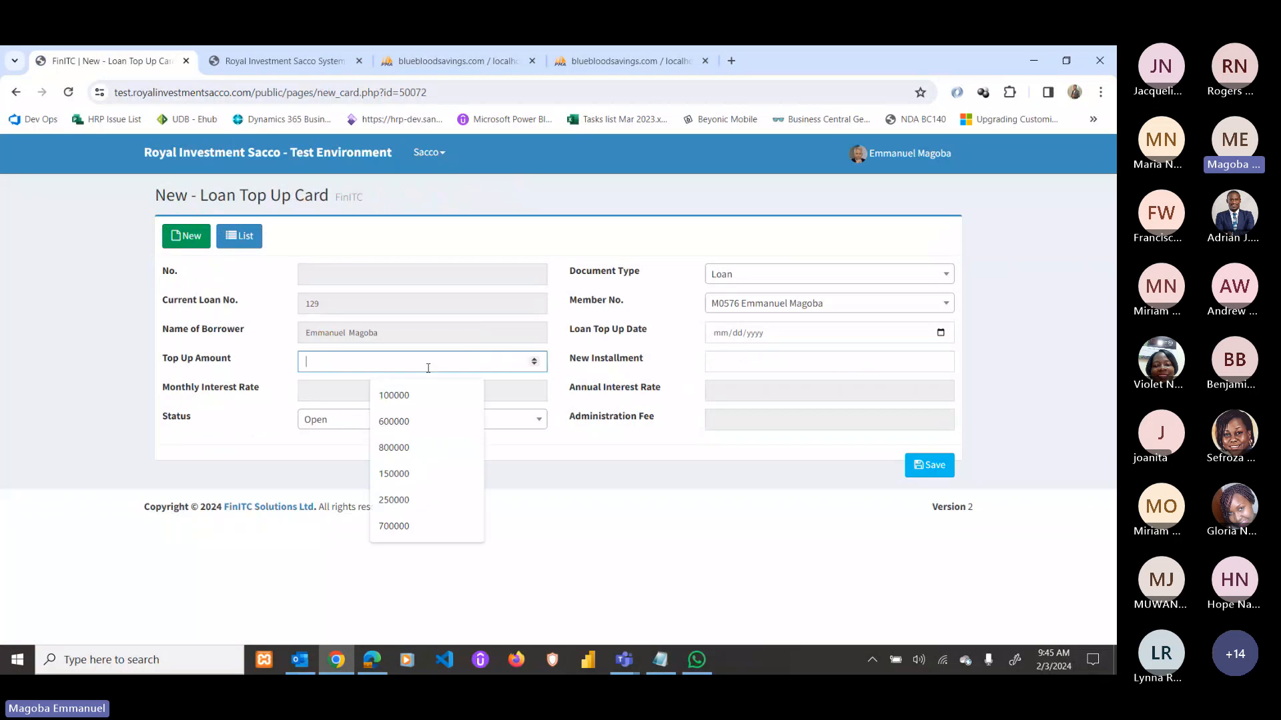
{"action": "type", "text": "900"}
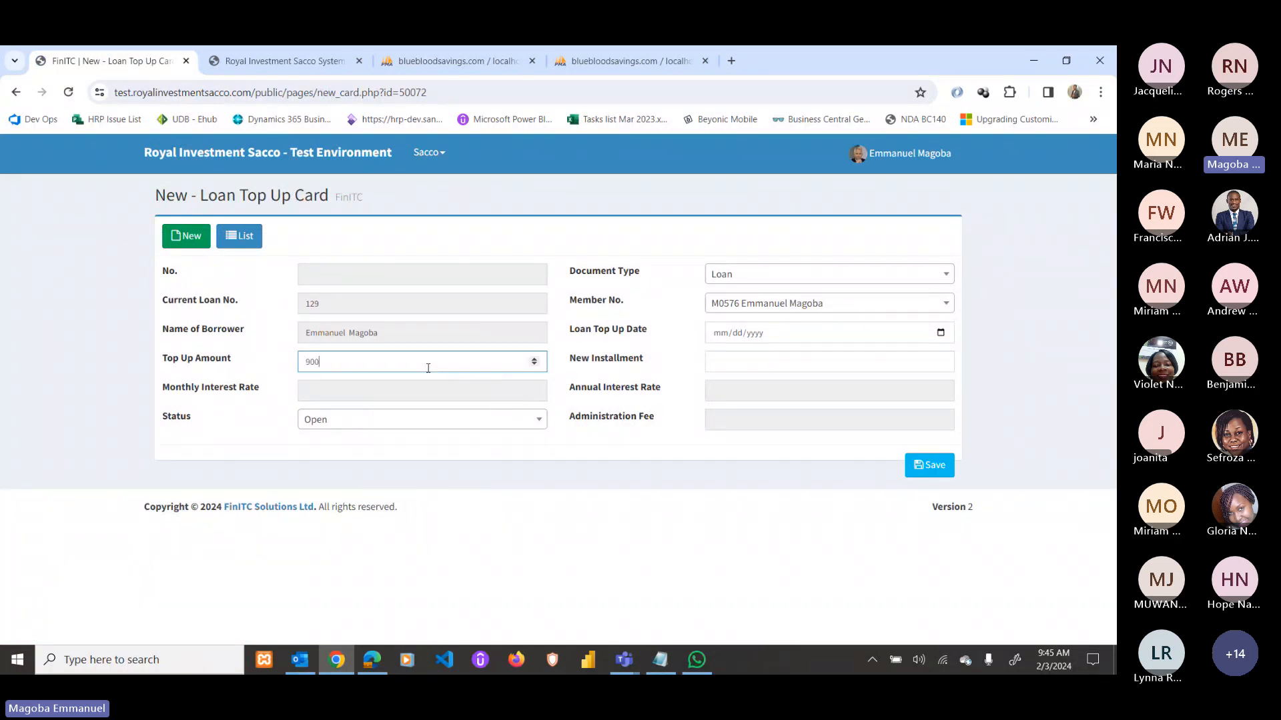
{"action": "type", "text": "000"}
{"action": "left_click", "coordinate": [941, 332]}
{"action": "left_click", "coordinate": [845, 409]}
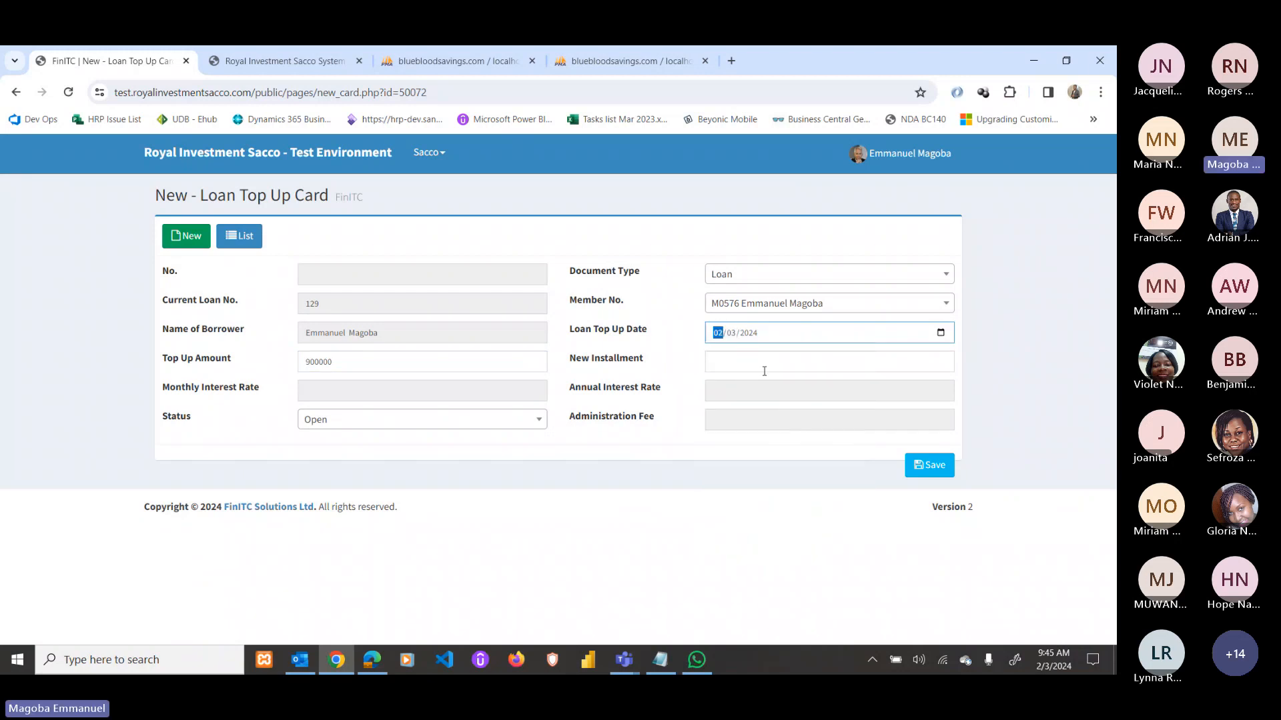
{"action": "left_click", "coordinate": [762, 369]}
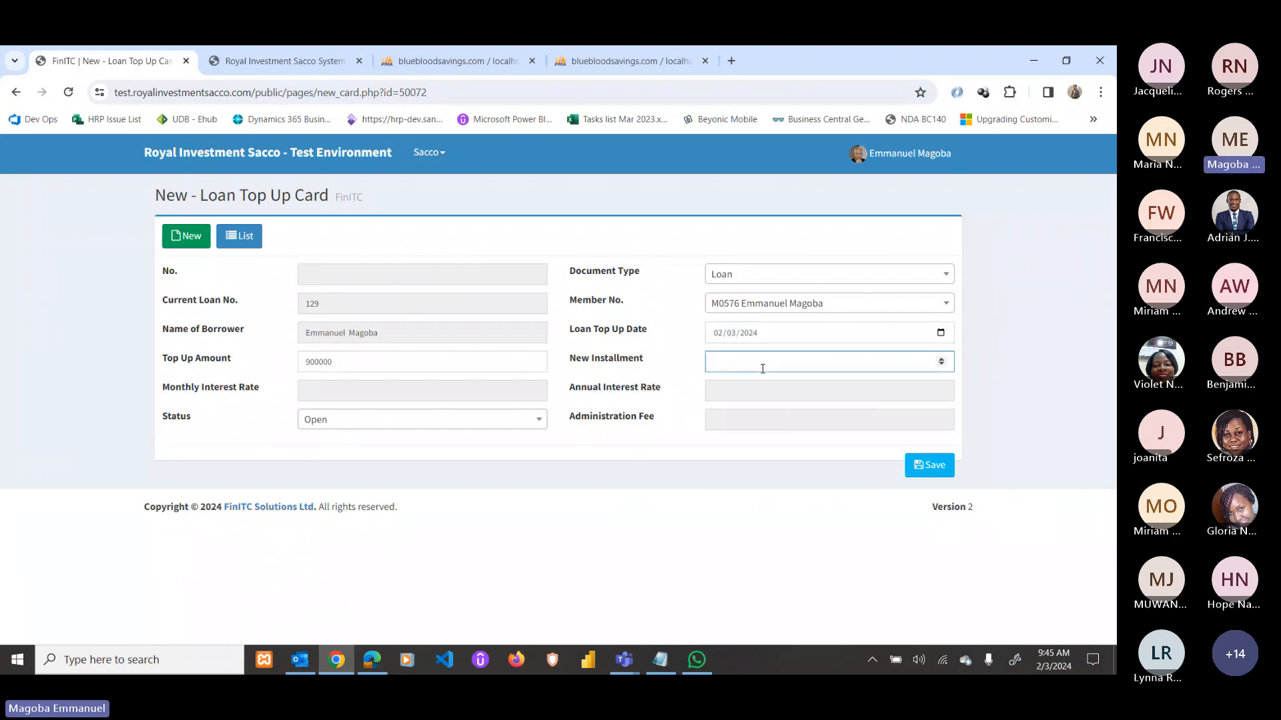
{"action": "type", "text": "6"}
{"action": "left_click", "coordinate": [927, 462]}
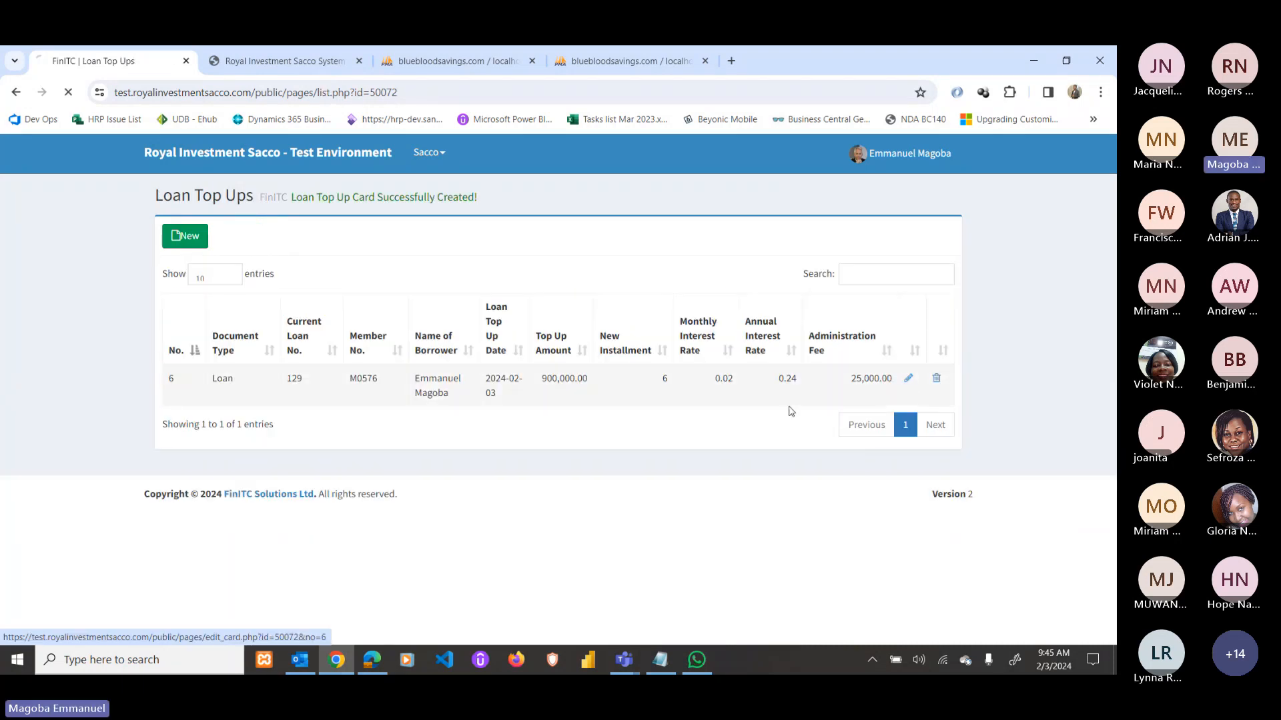
{"action": "left_click", "coordinate": [790, 411]}
Attach the System specification PDF as top-up 6's standing order.
{"action": "left_click", "coordinate": [199, 572]}
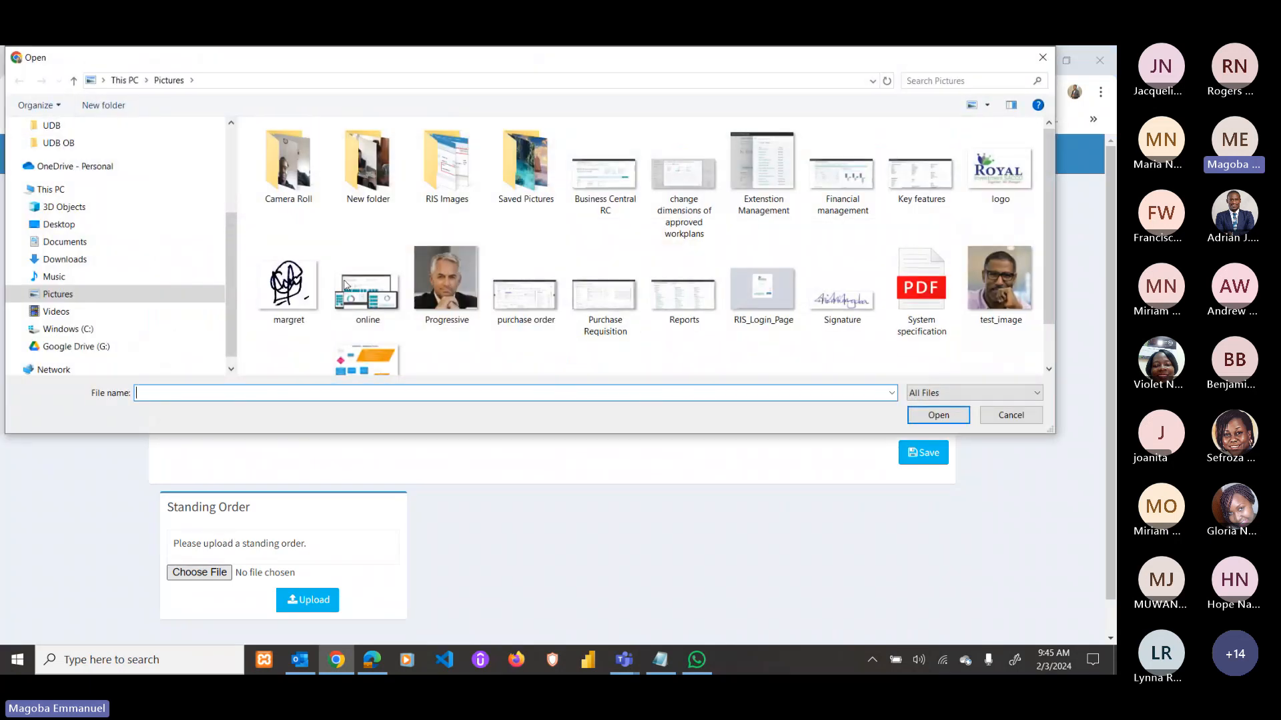
{"action": "double_click", "coordinate": [354, 298]}
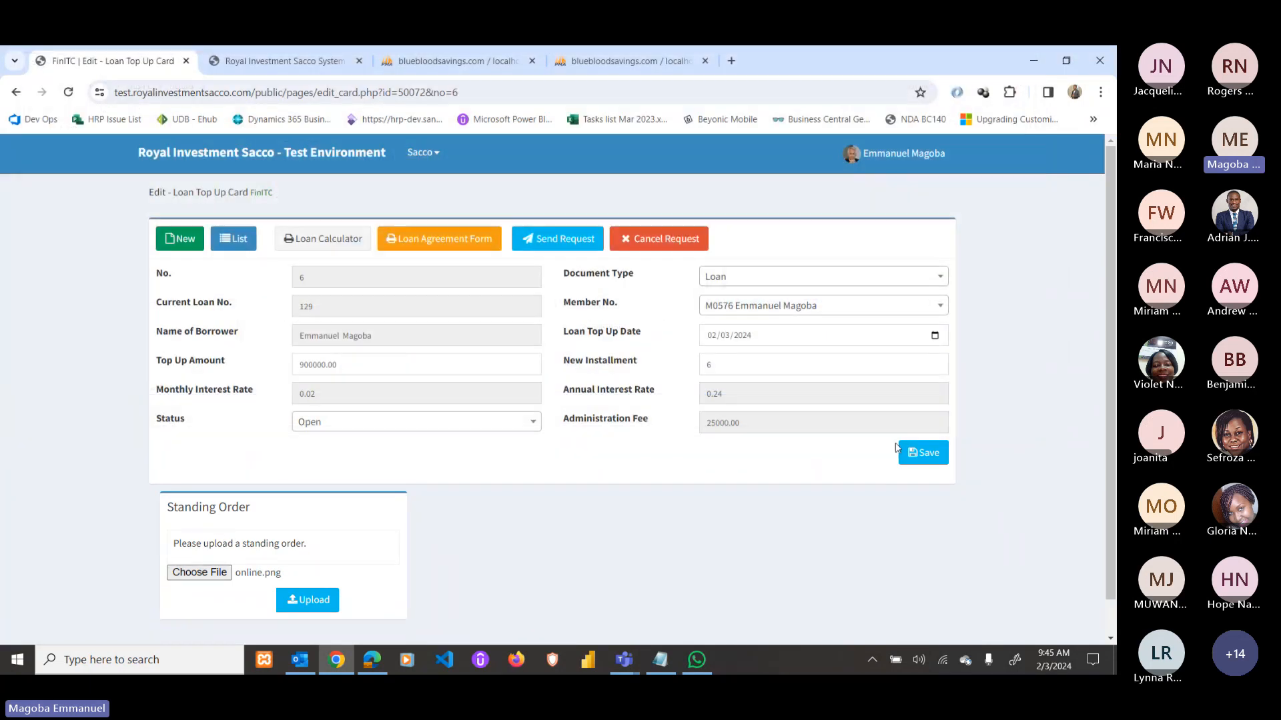
{"action": "left_click", "coordinate": [198, 572]}
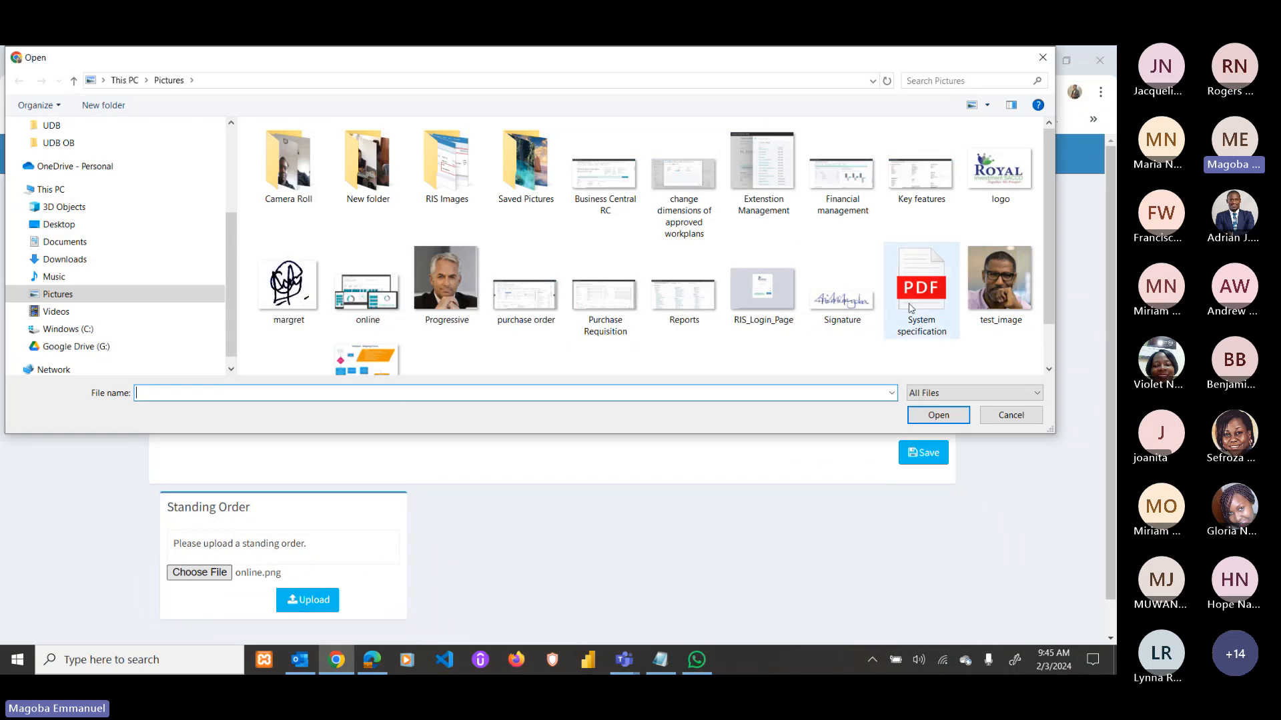
{"action": "left_click", "coordinate": [912, 309]}
{"action": "double_click", "coordinate": [912, 308]}
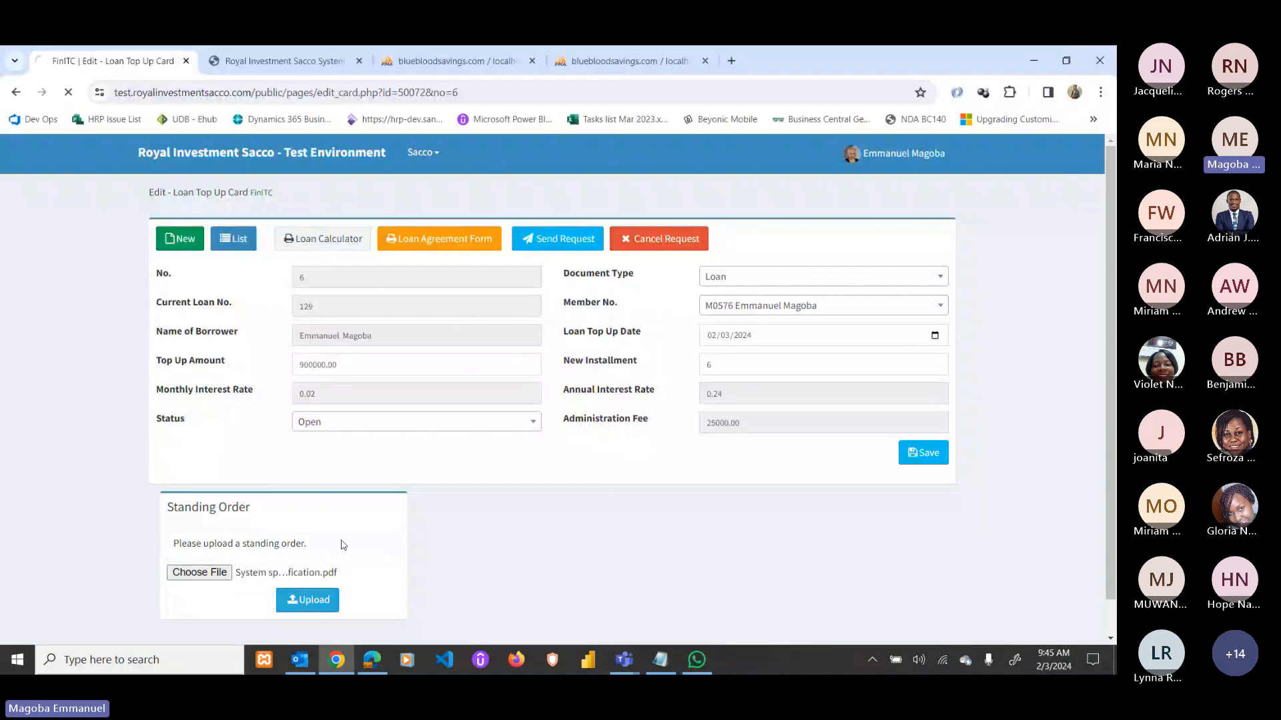
Review the loan calculator schedule showing 4,039,208 outstanding plus the 900,000 top-up.
{"action": "left_click", "coordinate": [324, 247]}
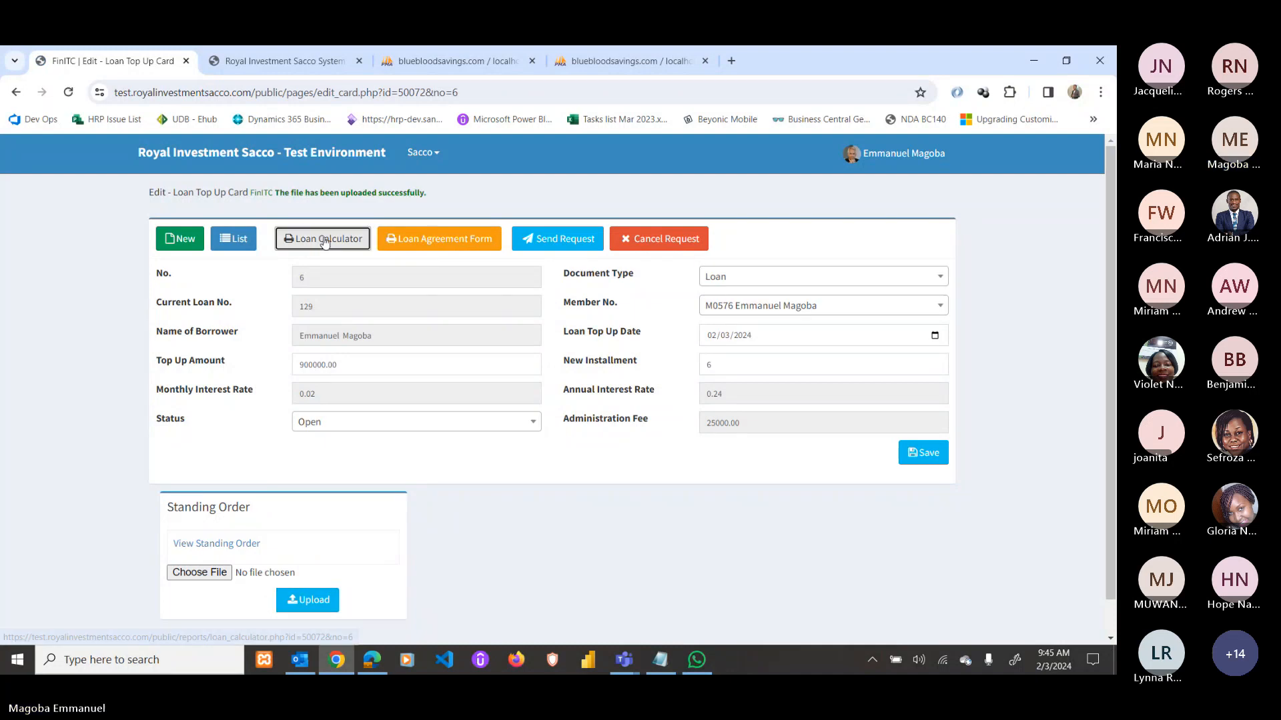
{"action": "scroll", "coordinate": [795, 432], "scroll_direction": "down", "scroll_amount": 5}
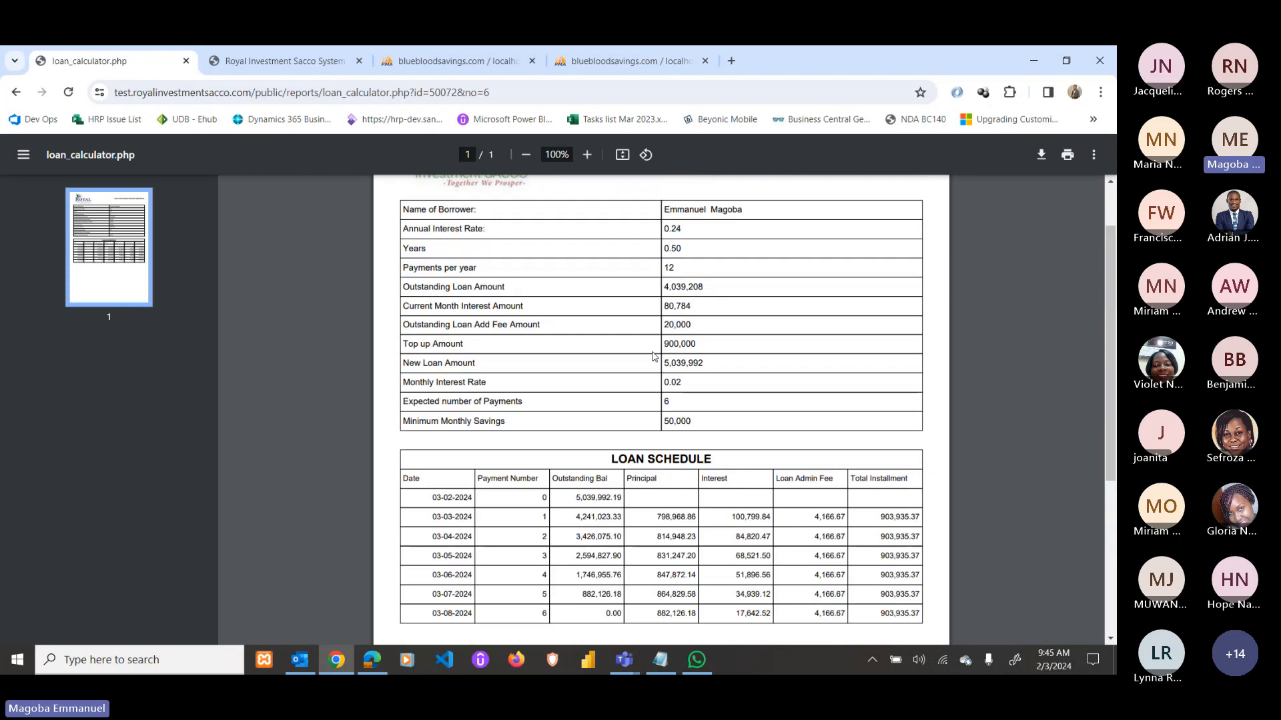
{"action": "scroll", "coordinate": [661, 385], "scroll_direction": "up", "scroll_amount": 2}
{"action": "left_click_drag", "start_coordinate": [702, 285], "coordinate": [664, 288]}
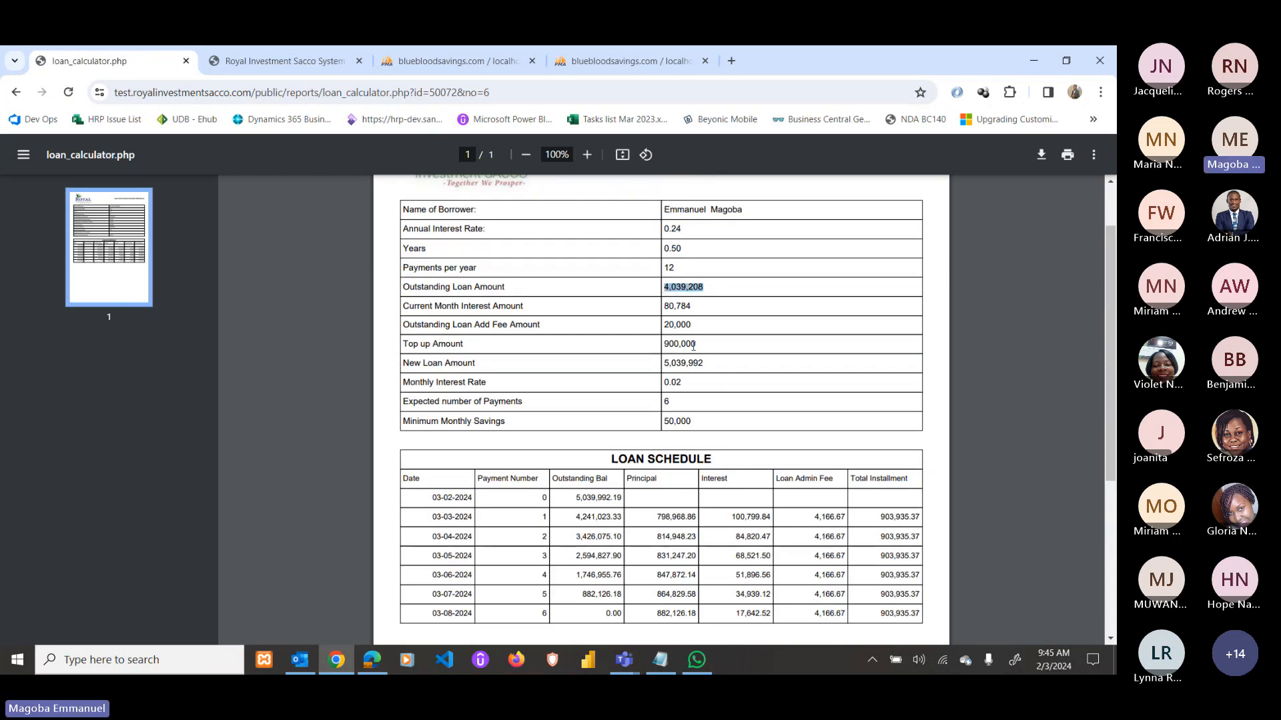
{"action": "left_click_drag", "start_coordinate": [696, 344], "coordinate": [674, 359]}
{"action": "left_click", "coordinate": [663, 344]}
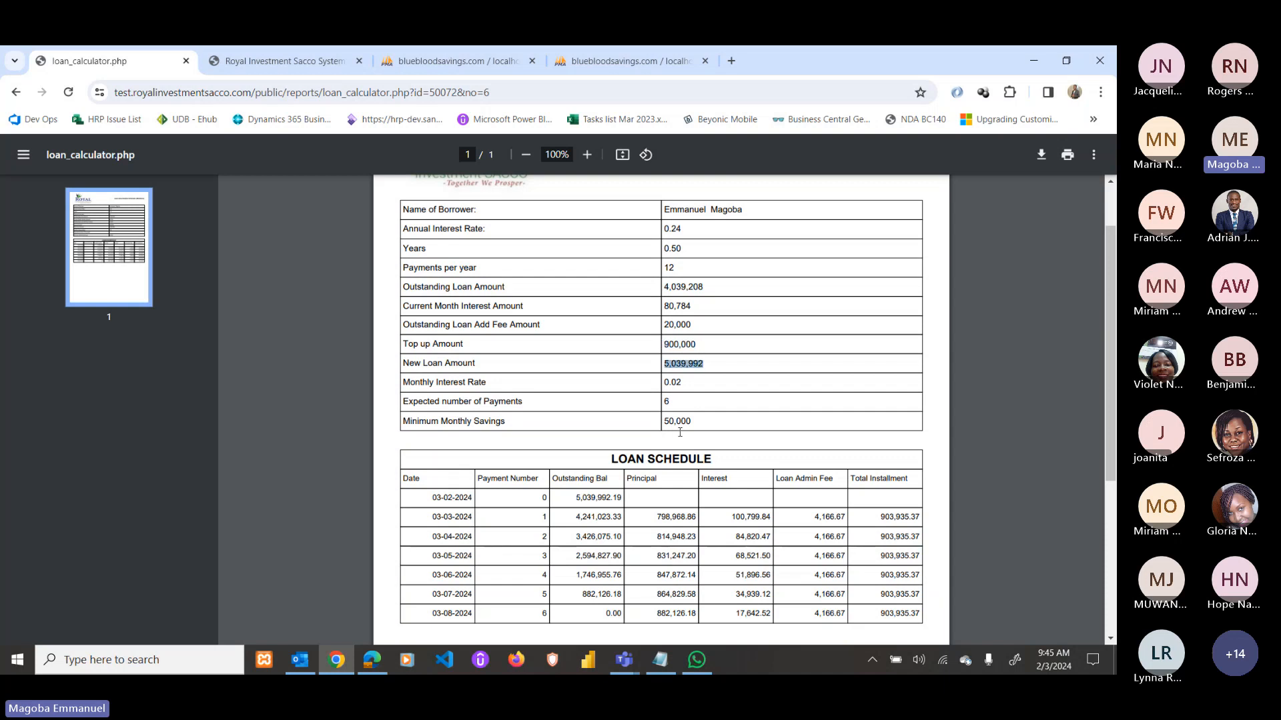
{"action": "scroll", "coordinate": [694, 447], "scroll_direction": "down", "scroll_amount": 1}
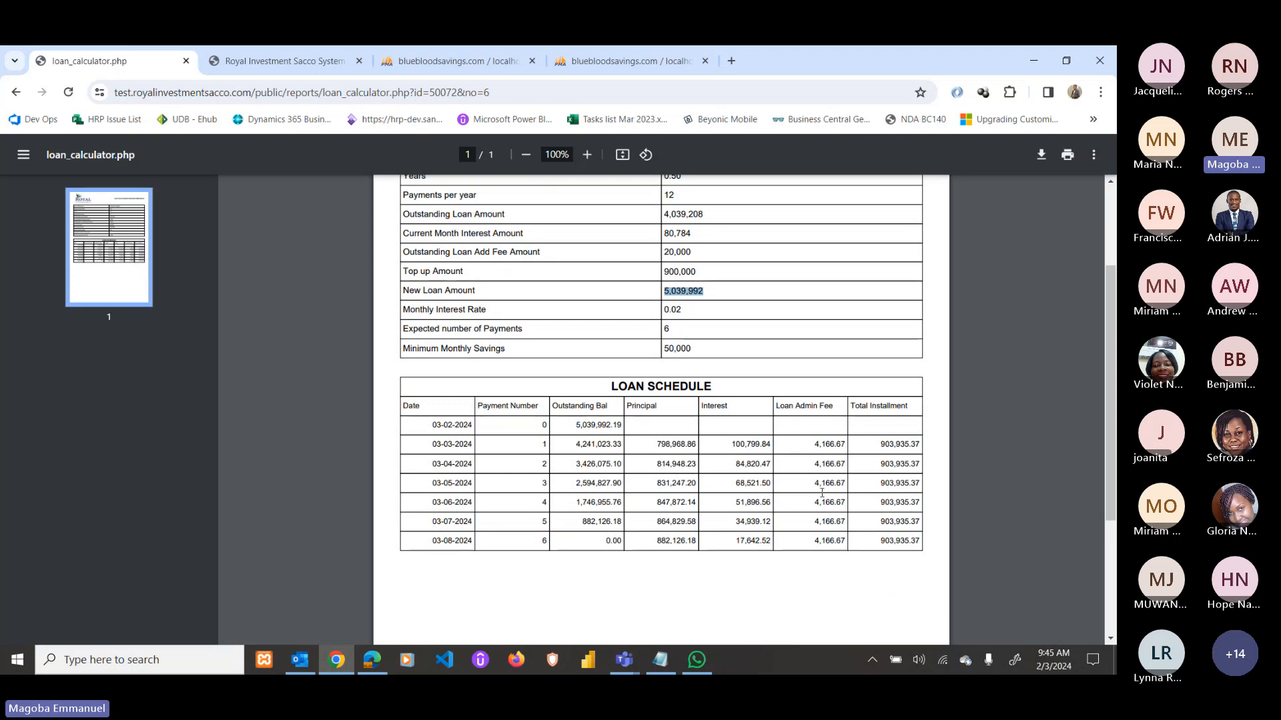
{"action": "scroll", "coordinate": [822, 492], "scroll_direction": "up", "scroll_amount": 3}
Send top-up 6 for approval from its edit card.
{"action": "left_click", "coordinate": [16, 92]}
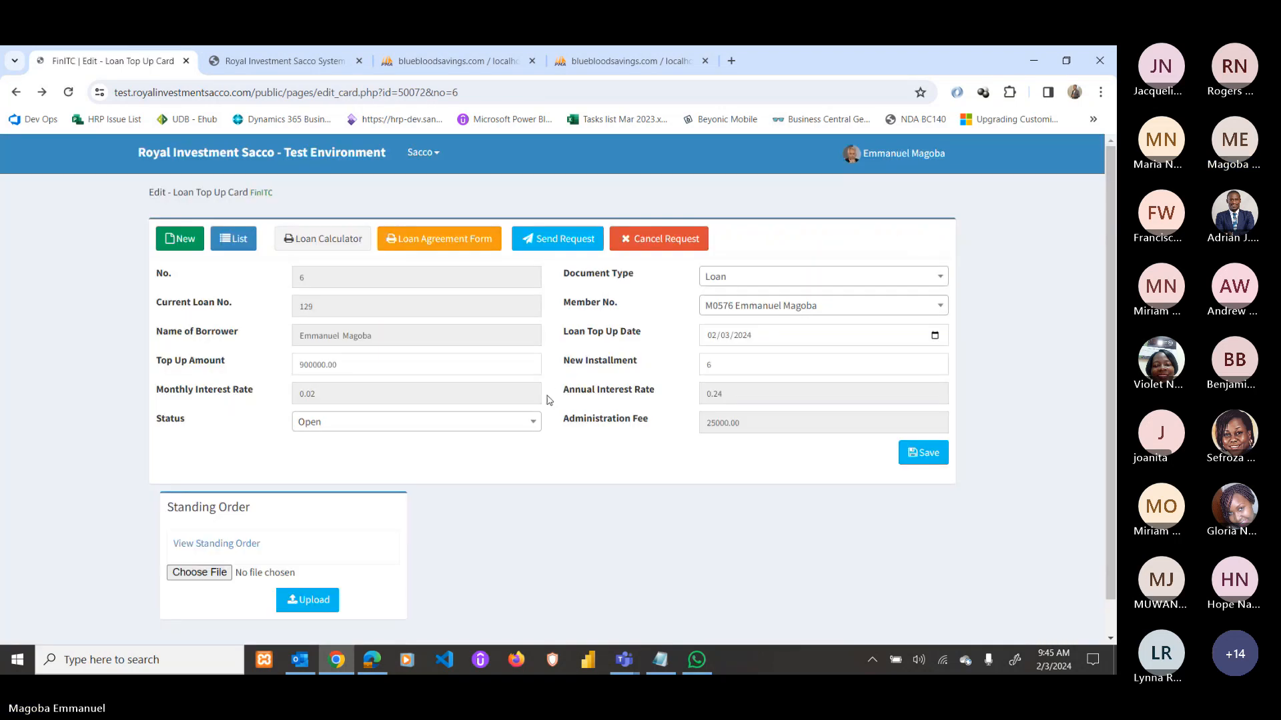
{"action": "left_click", "coordinate": [557, 239]}
{"action": "left_click", "coordinate": [617, 183]}
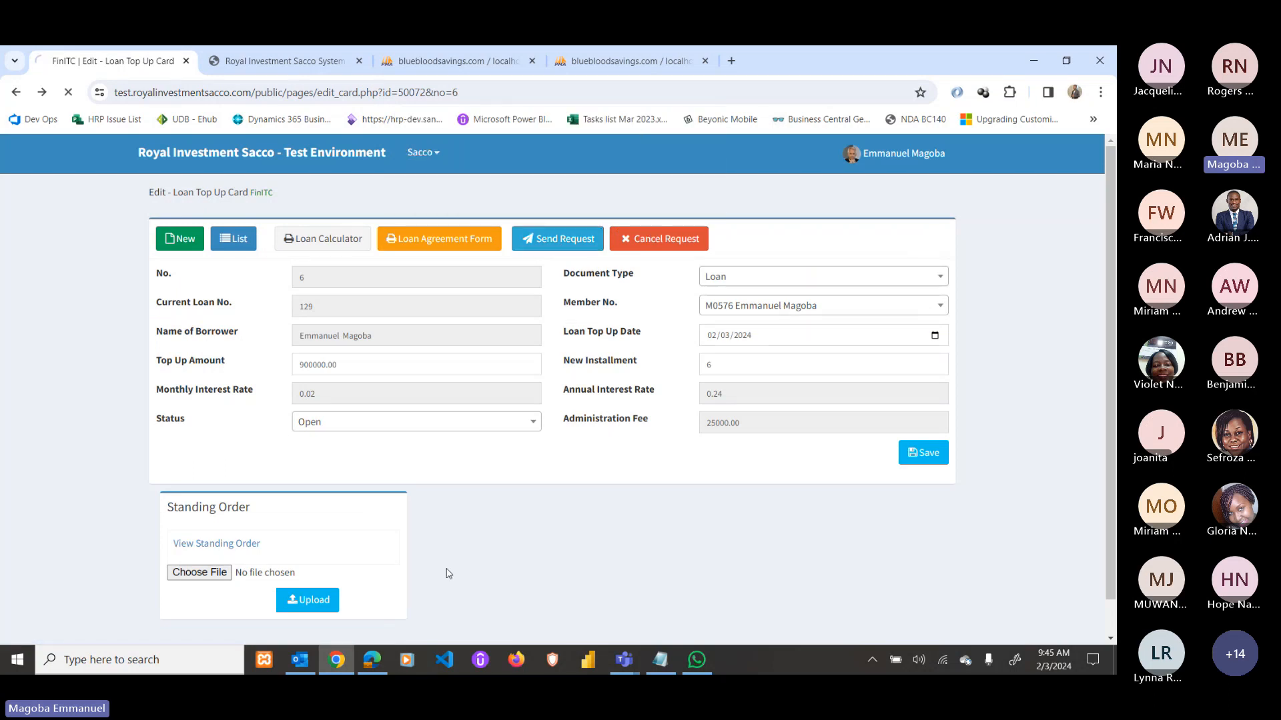
Approve the 900,000 loan top-up request in Requests To Approve.
{"action": "left_click", "coordinate": [373, 660]}
{"action": "left_click", "coordinate": [193, 124]}
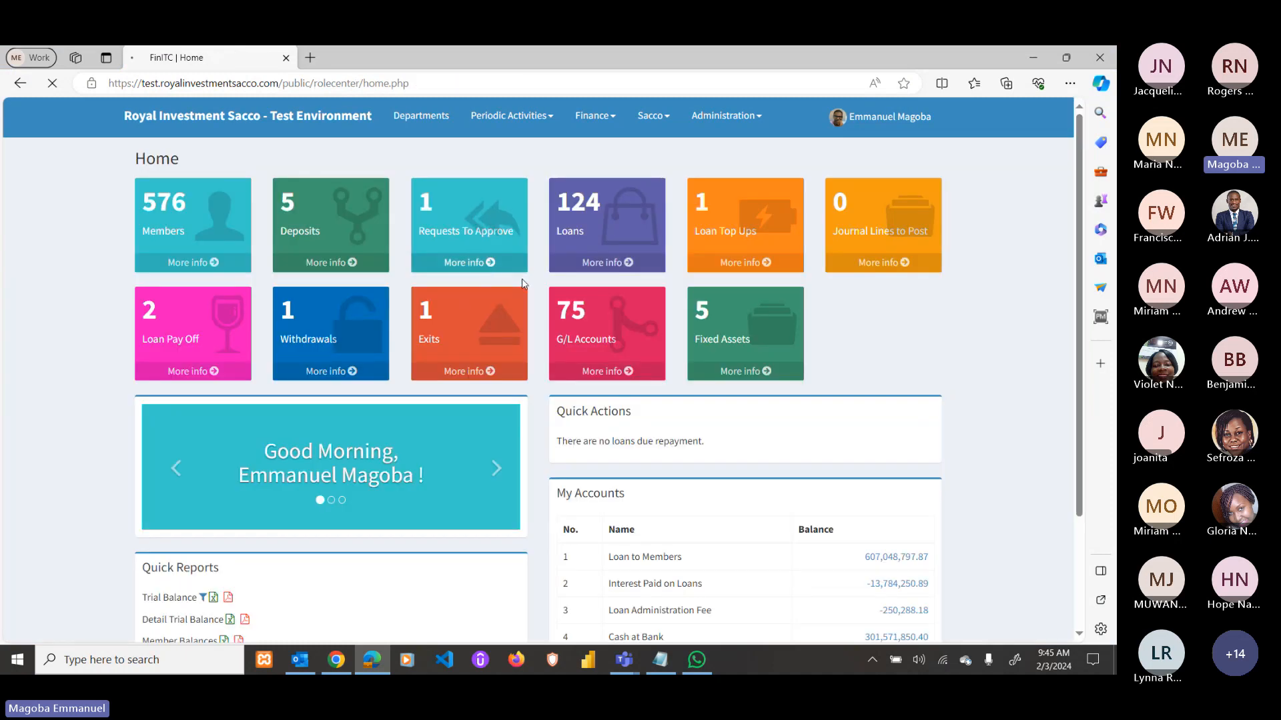
{"action": "left_click", "coordinate": [481, 227]}
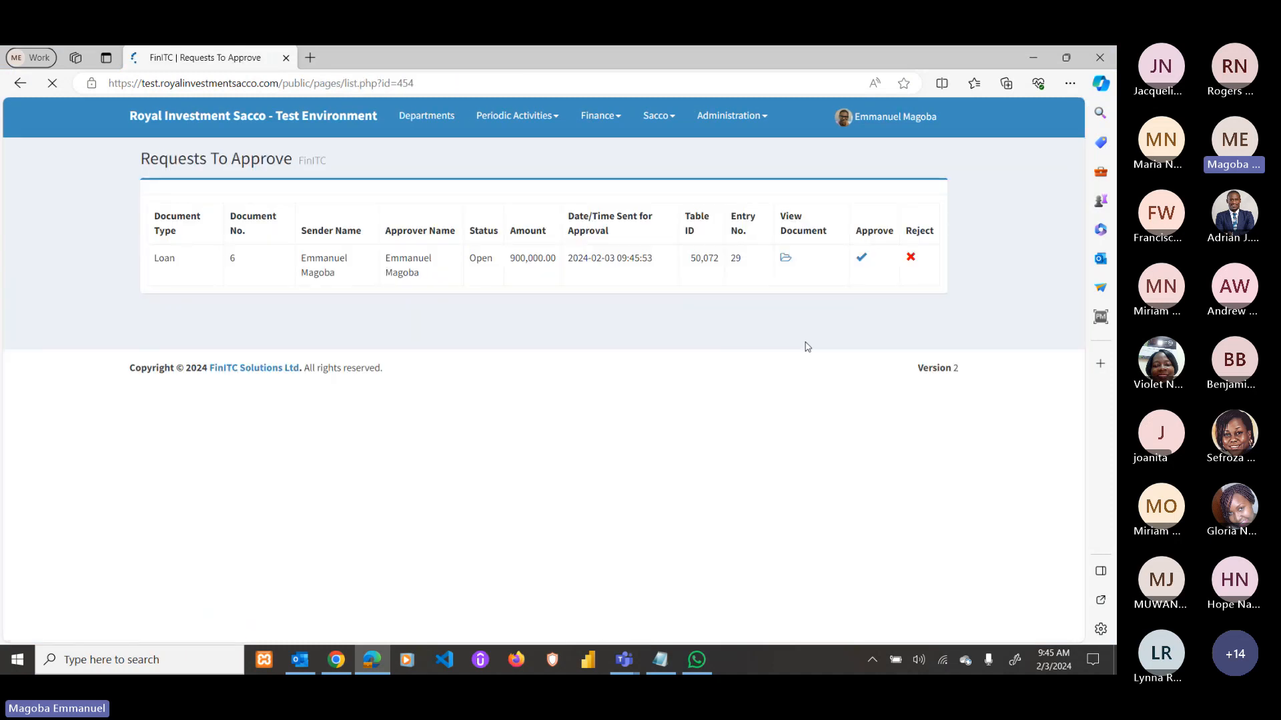
{"action": "left_click", "coordinate": [829, 303]}
{"action": "key", "text": "Return"}
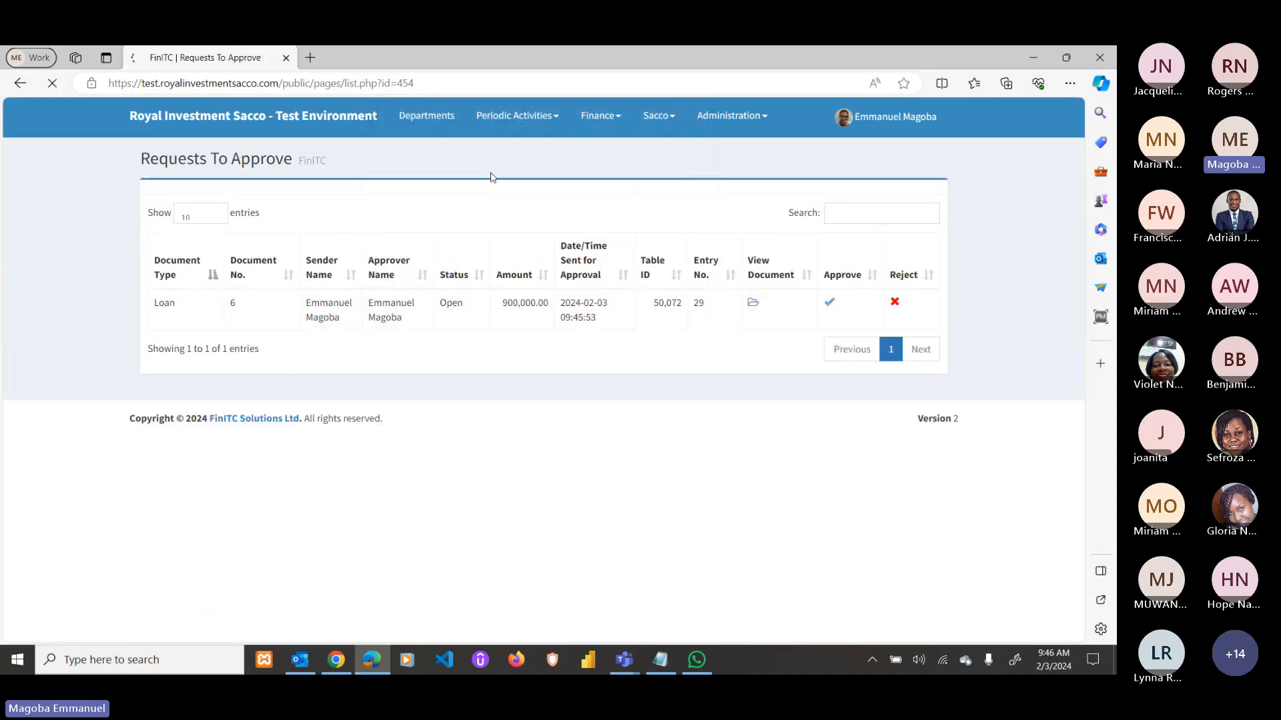
Post the LOANS journal batch with the 900,000.00 line and return to the home dashboard.
{"action": "left_click", "coordinate": [468, 161]}
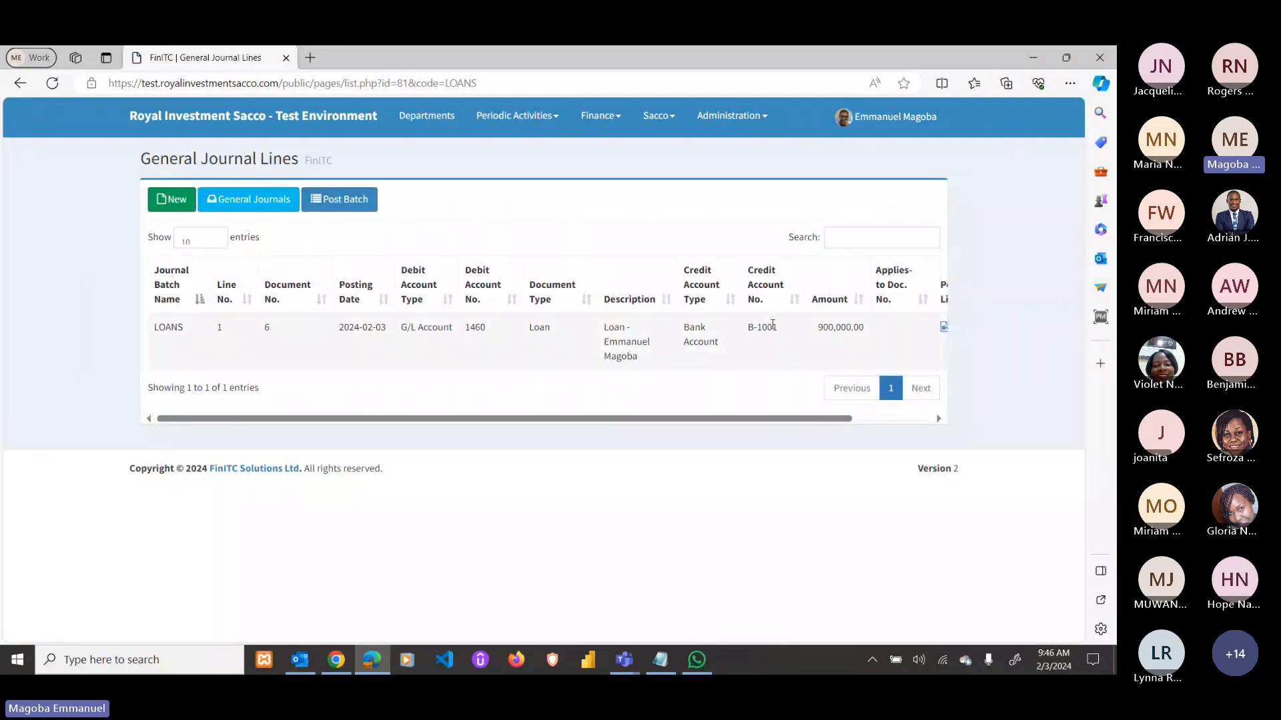
{"action": "left_click_drag", "start_coordinate": [817, 327], "coordinate": [866, 329]}
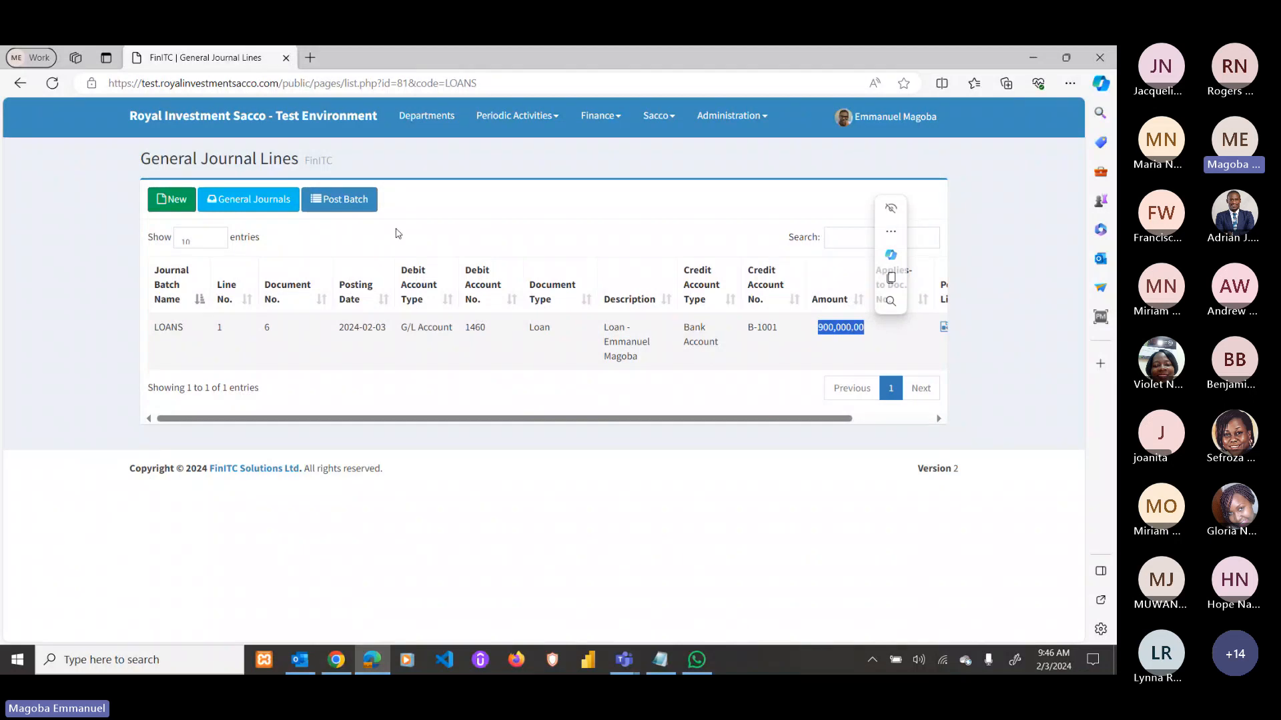
{"action": "left_click", "coordinate": [338, 186]}
{"action": "left_click", "coordinate": [339, 193]}
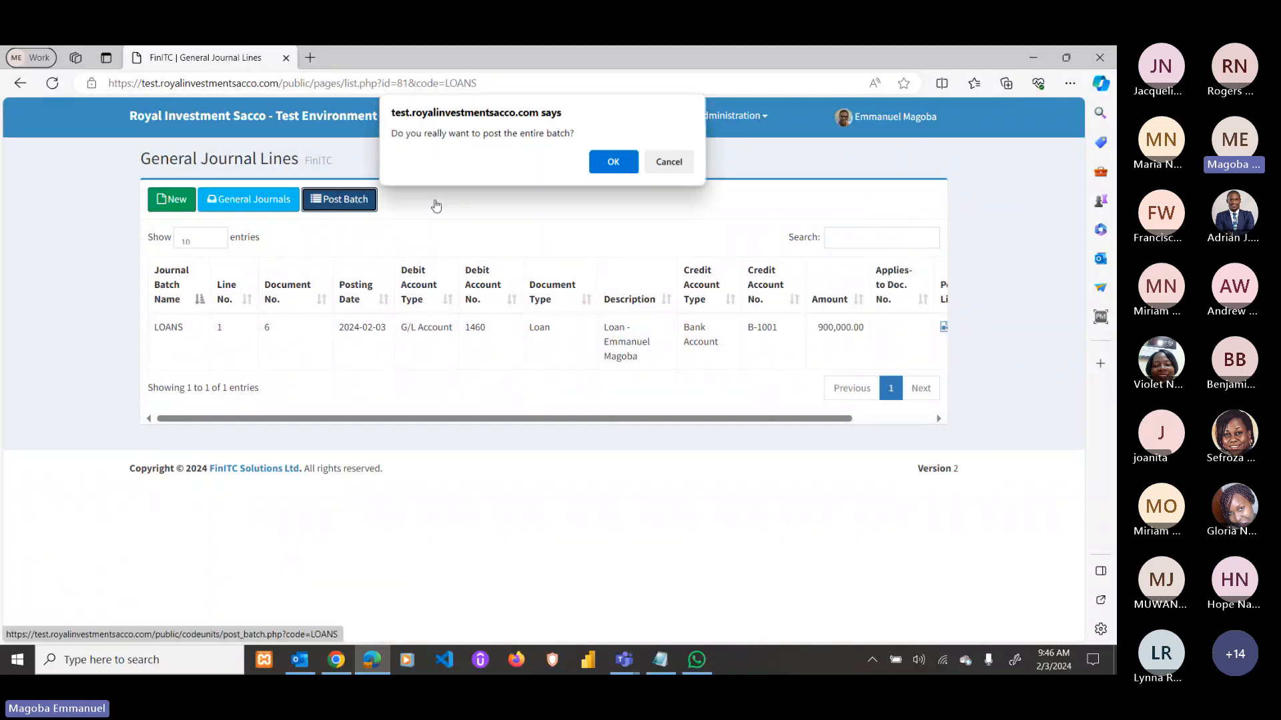
{"action": "left_click", "coordinate": [611, 162]}
{"action": "left_click", "coordinate": [336, 660]}
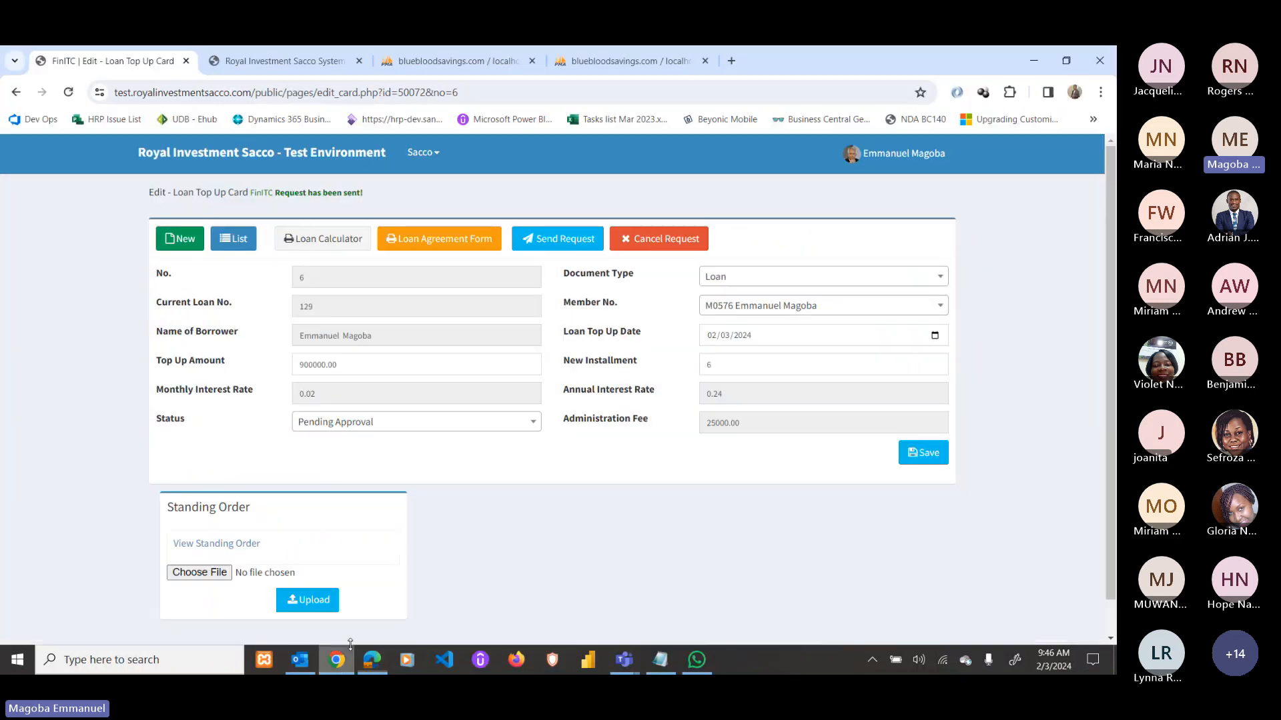
{"action": "left_click", "coordinate": [177, 163]}
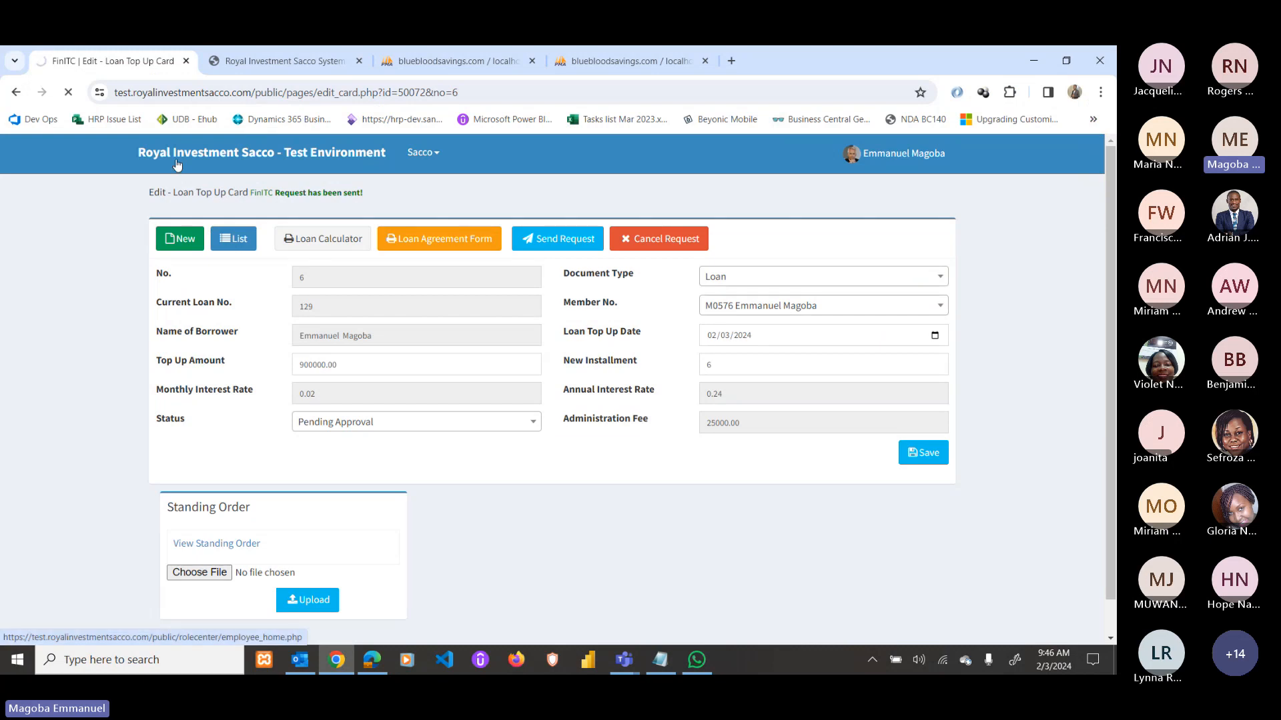
Check the loans statement's 960,792 repayment and -900,000 top-up amounts, then go back Home.
{"action": "left_click", "coordinate": [651, 414]}
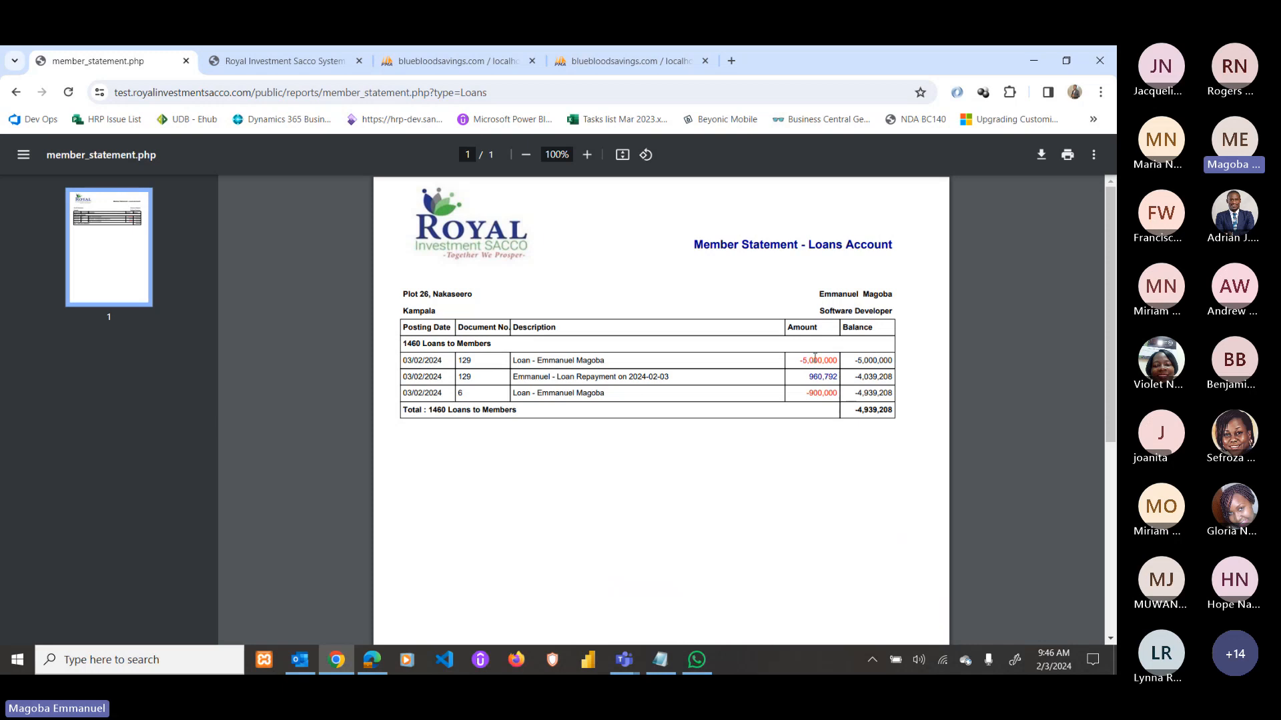
{"action": "double_click", "coordinate": [817, 377]}
{"action": "double_click", "coordinate": [818, 394]}
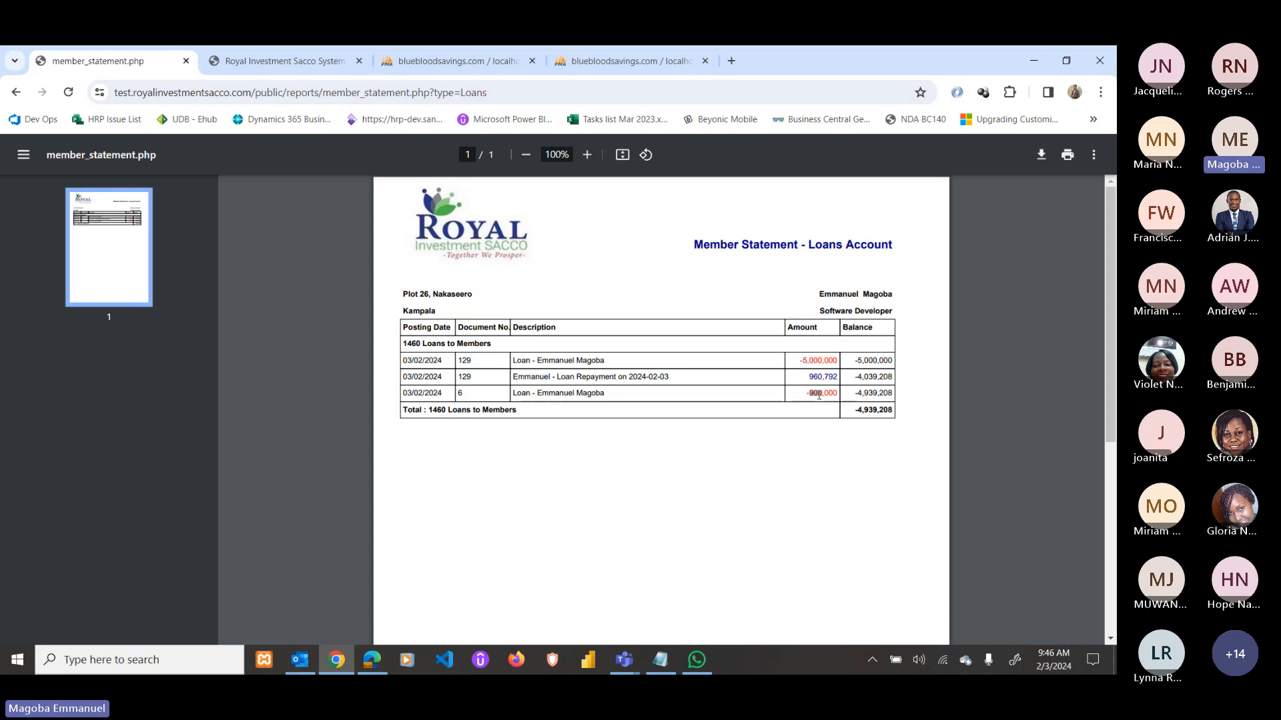
{"action": "left_click", "coordinate": [16, 92]}
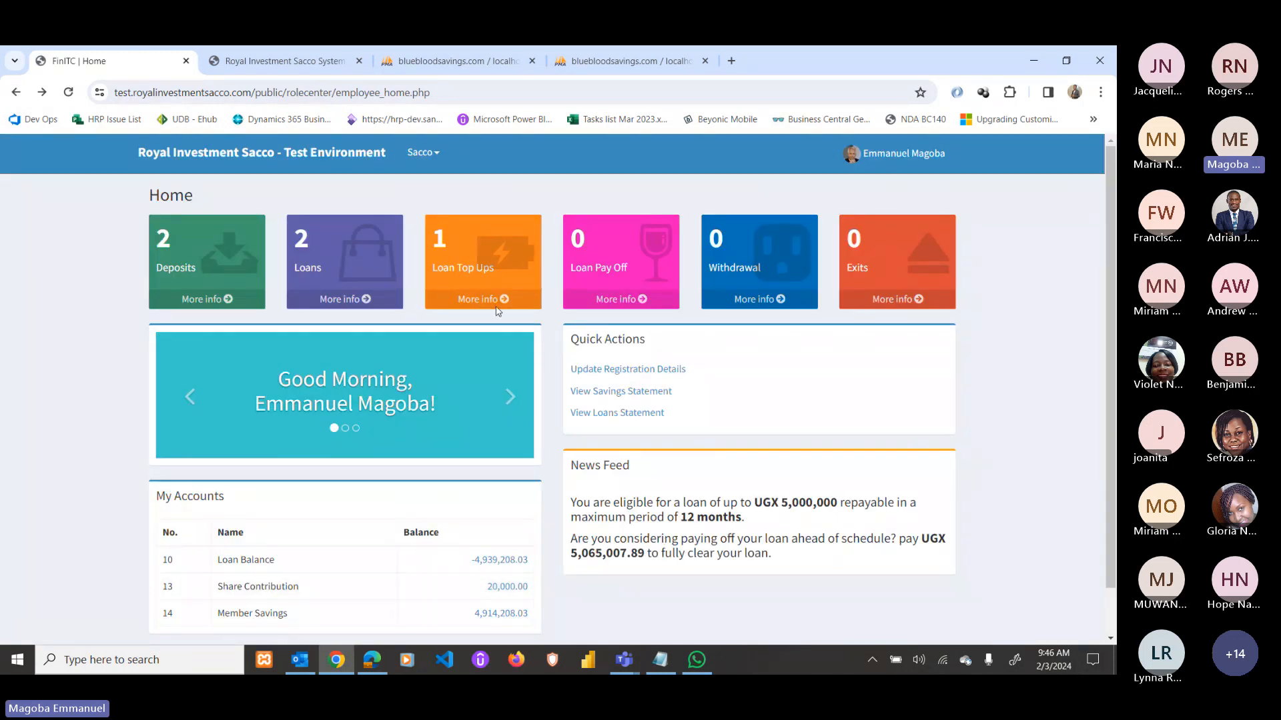
Start a new loan pay-off card, then return to the home dashboard.
{"action": "left_click", "coordinate": [601, 303]}
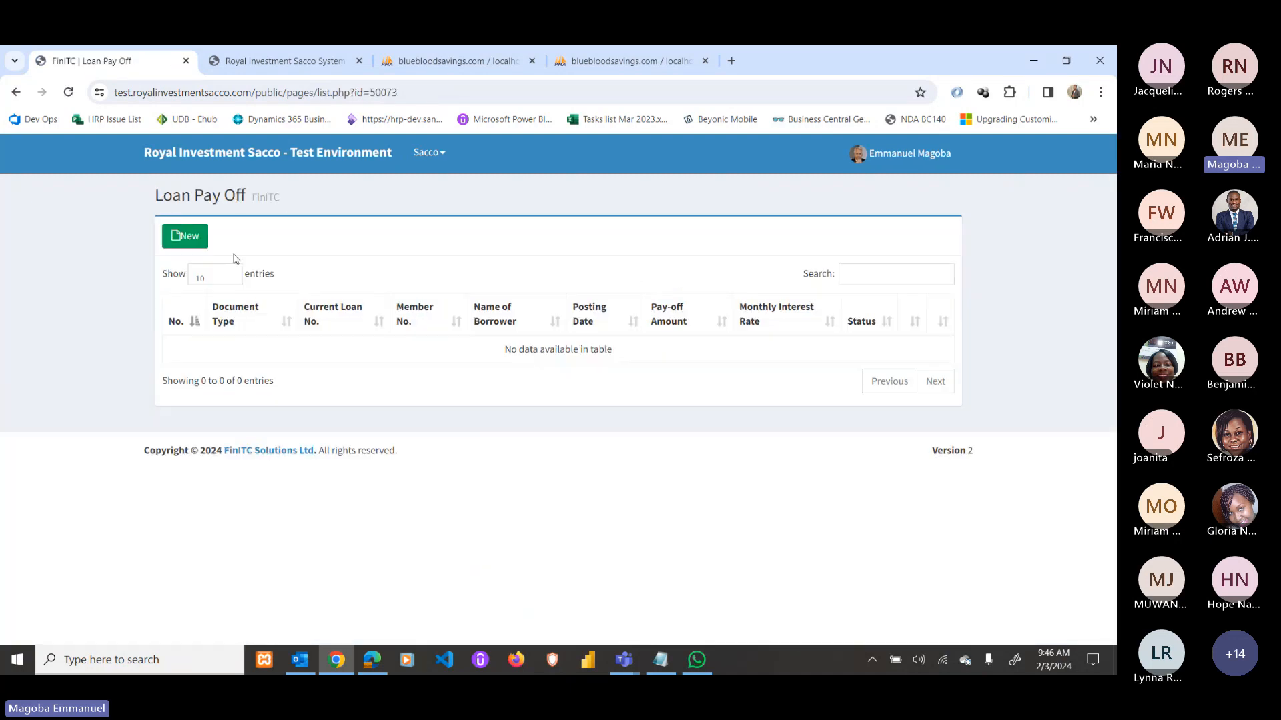
{"action": "left_click", "coordinate": [187, 237]}
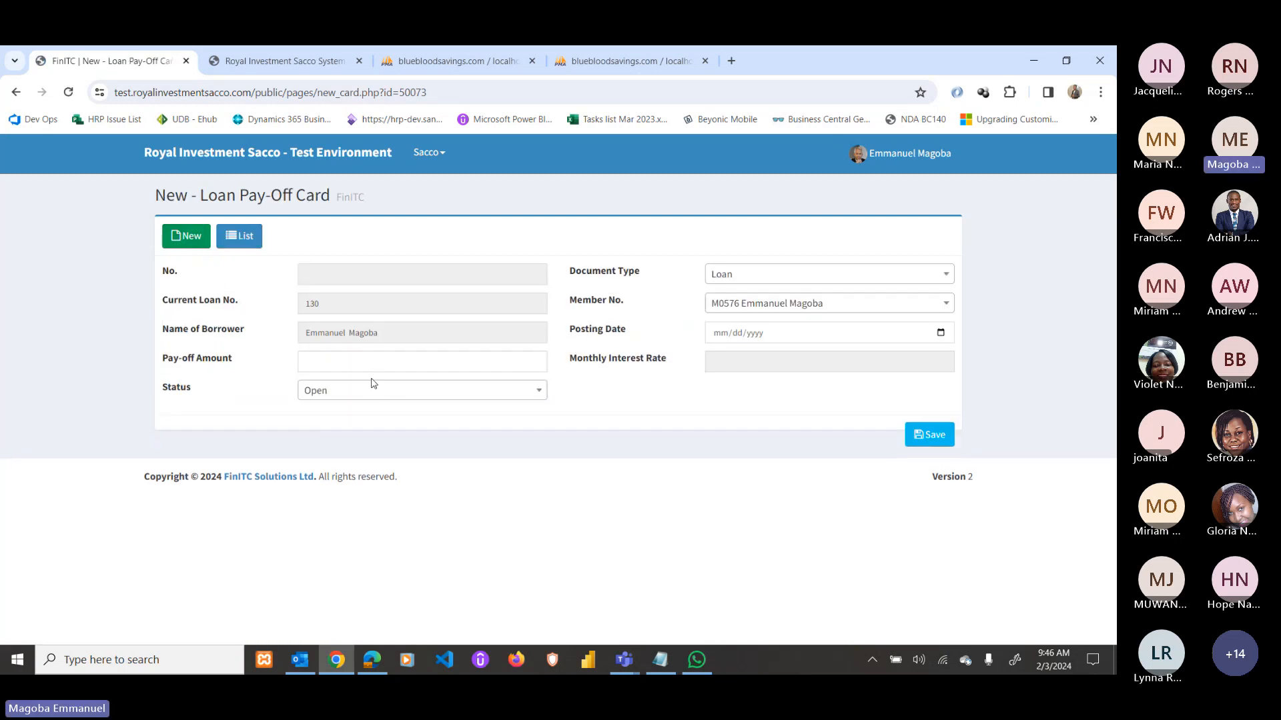
{"action": "left_click", "coordinate": [208, 154]}
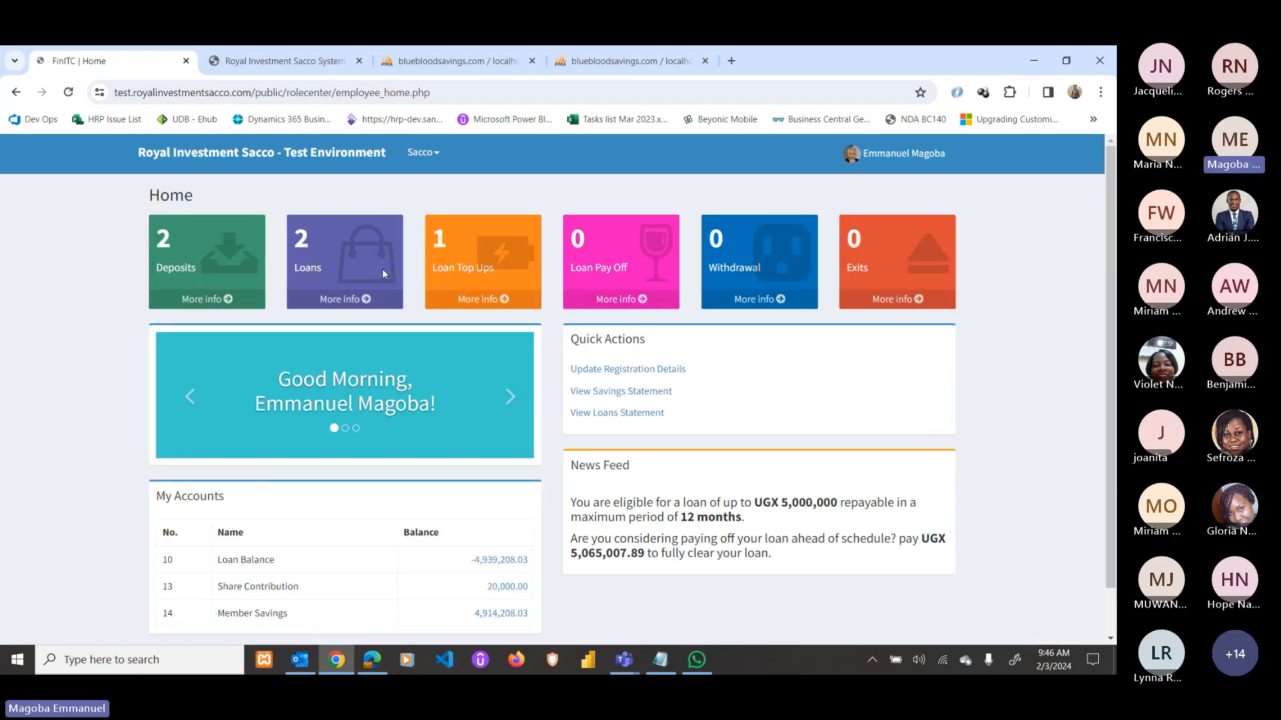
{"action": "left_click", "coordinate": [355, 304]}
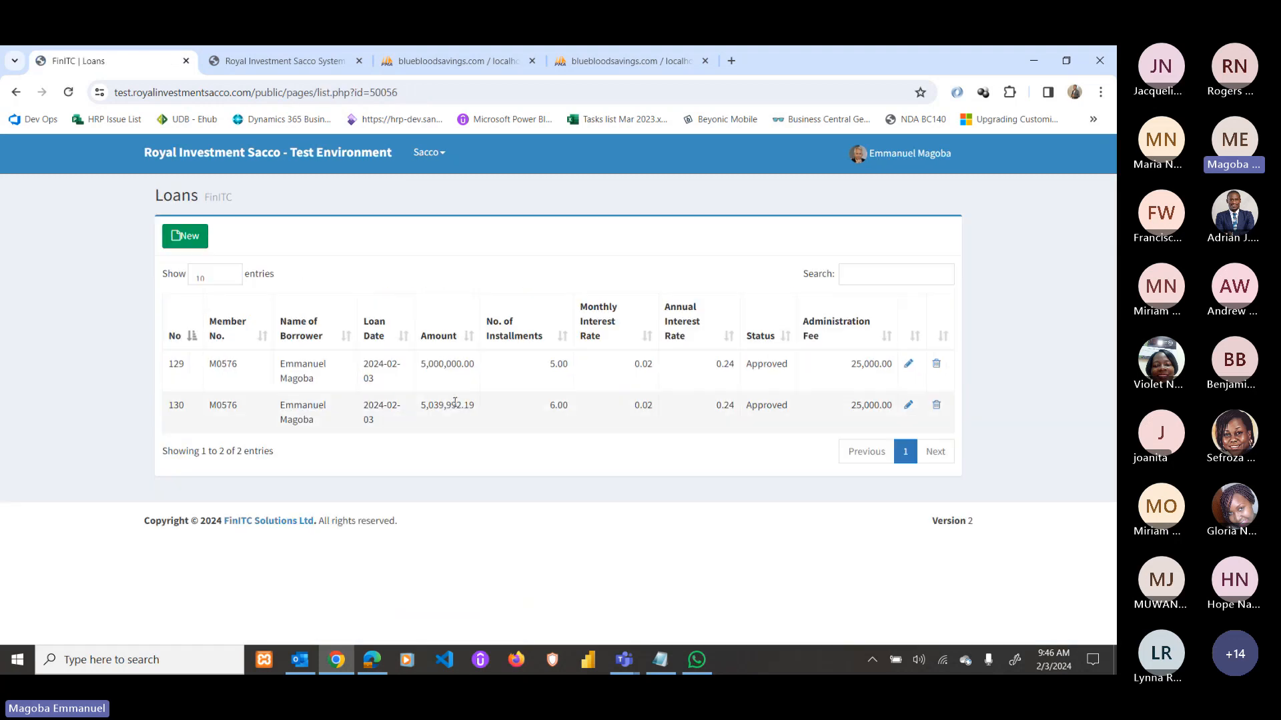
{"action": "left_click", "coordinate": [908, 404]}
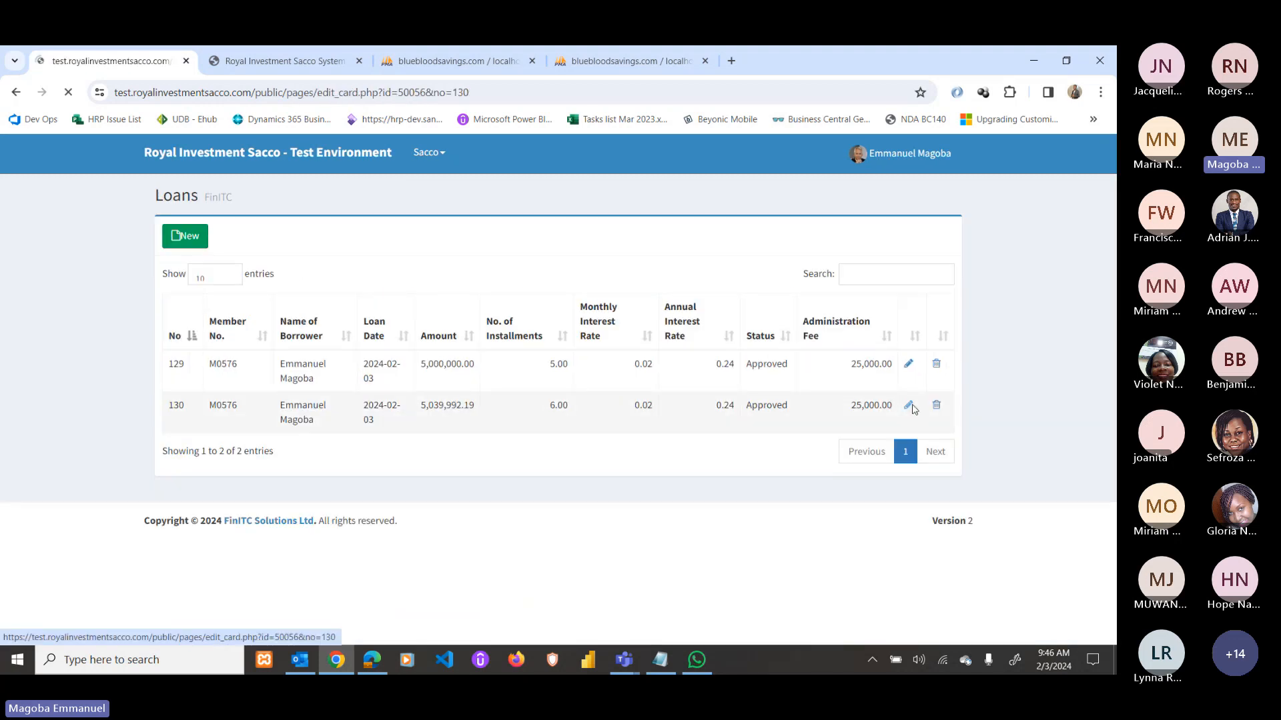
{"action": "scroll", "coordinate": [662, 503], "scroll_direction": "down", "scroll_amount": 5}
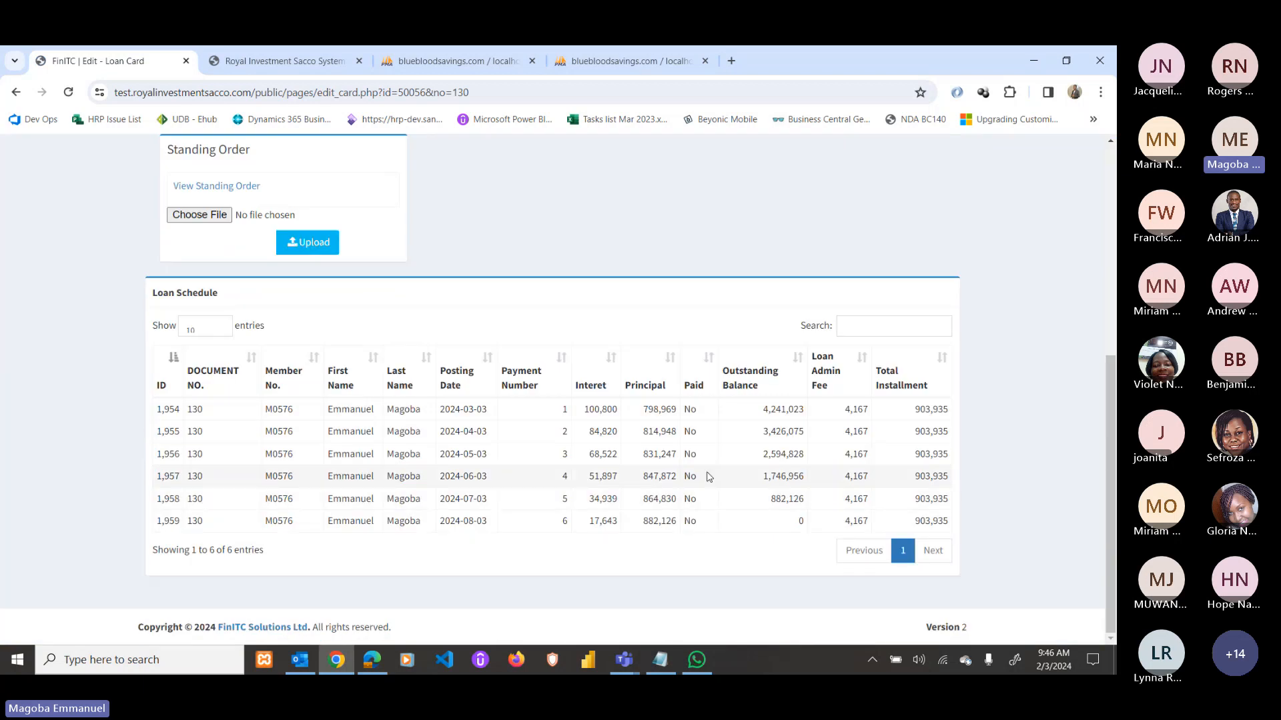
{"action": "scroll", "coordinate": [621, 507], "scroll_direction": "up", "scroll_amount": 5}
{"action": "left_click", "coordinate": [16, 92]}
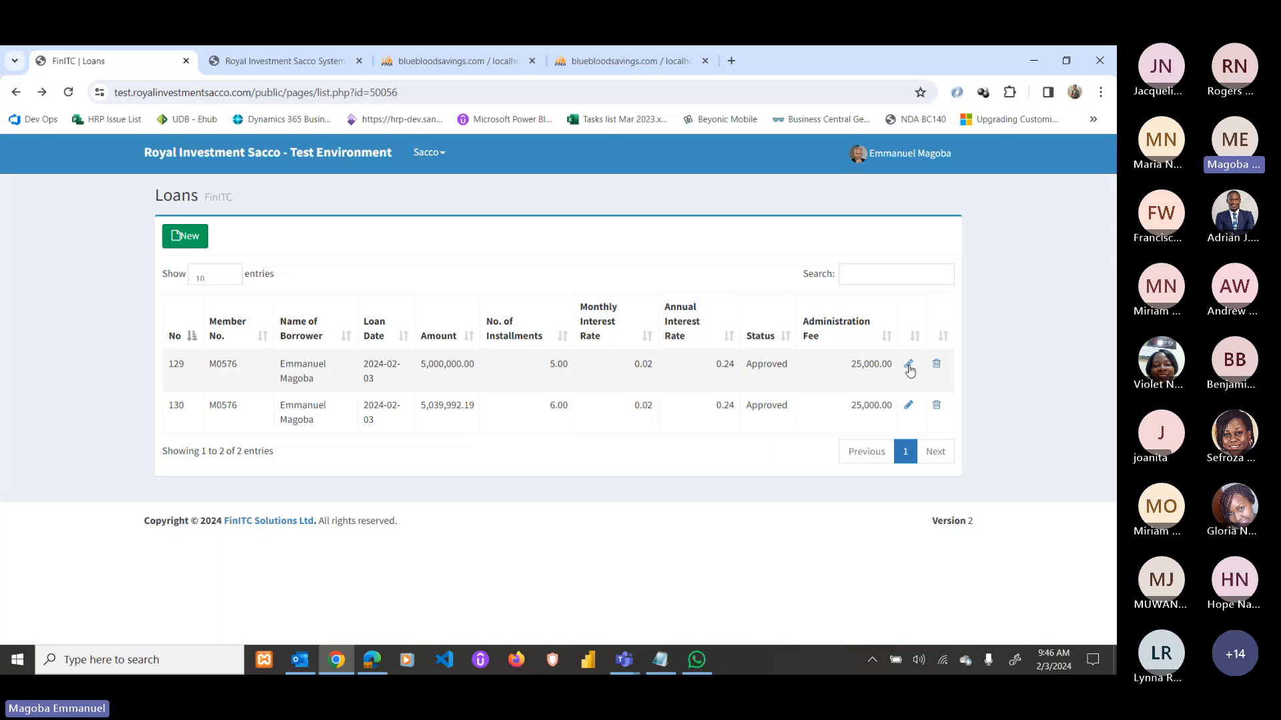
{"action": "left_click", "coordinate": [908, 364]}
{"action": "scroll", "coordinate": [587, 467], "scroll_direction": "down", "scroll_amount": 8}
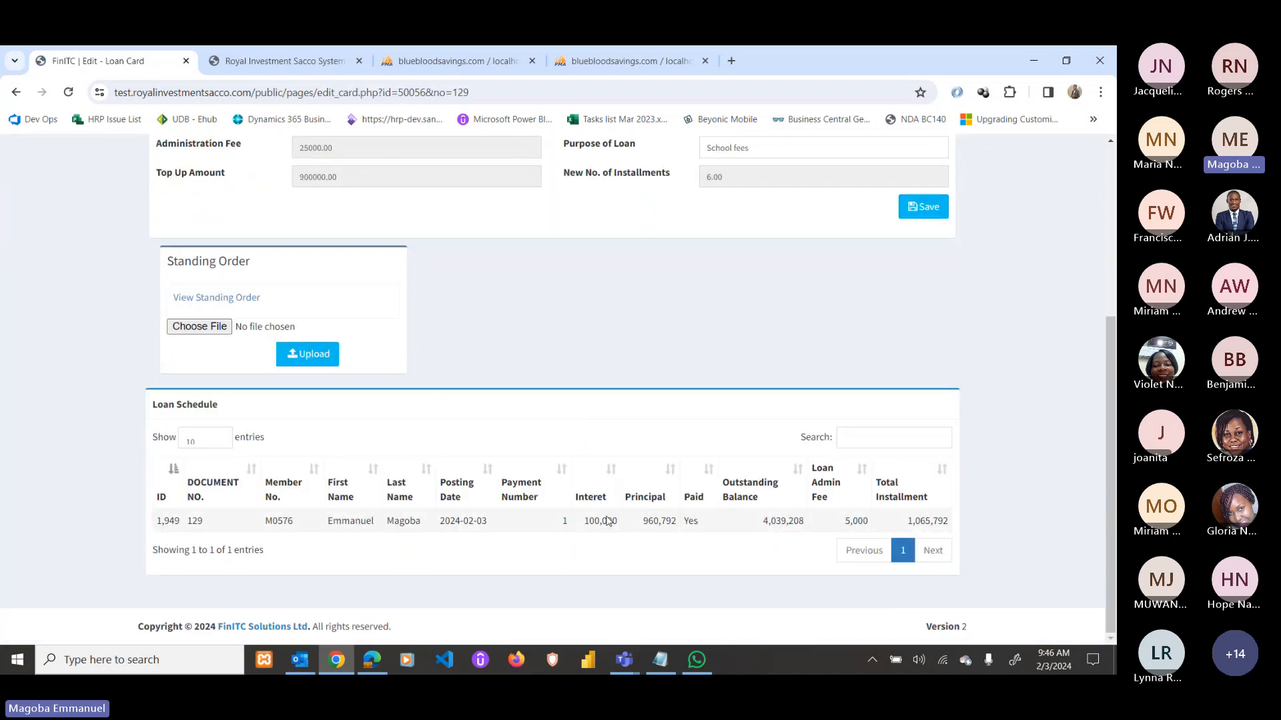
{"action": "left_click_drag", "start_coordinate": [697, 520], "coordinate": [602, 521]}
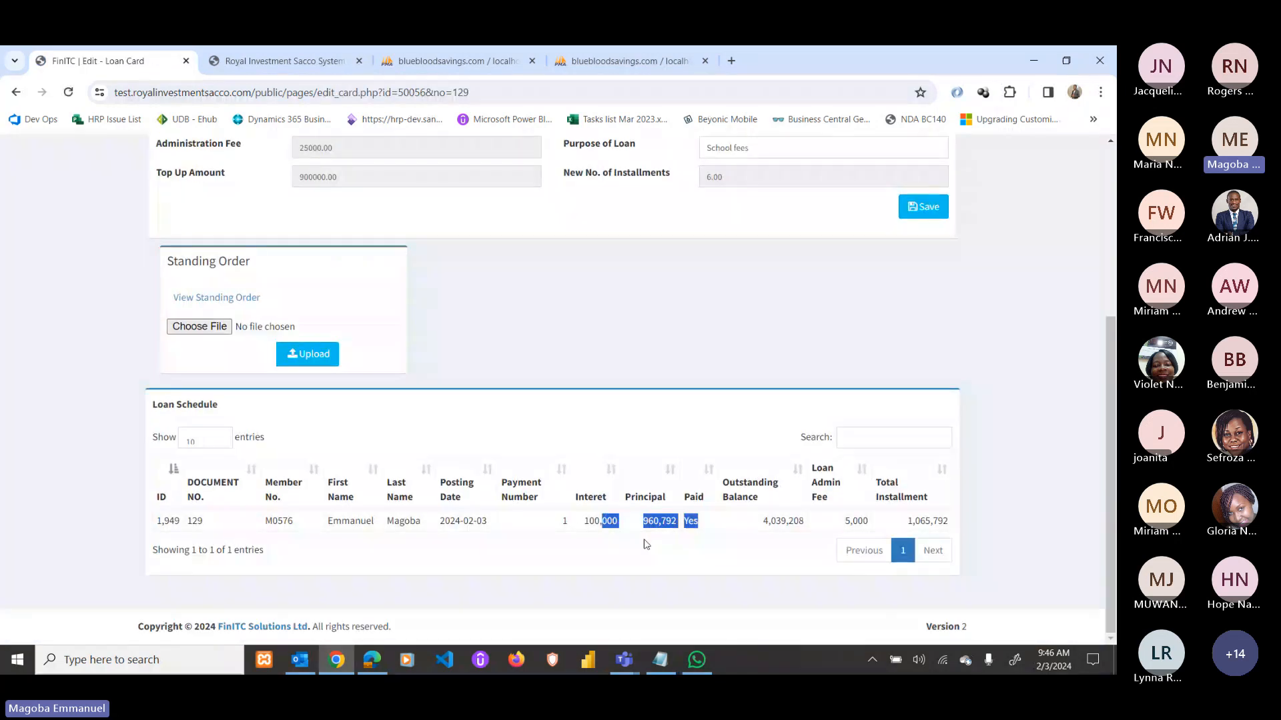
{"action": "scroll", "coordinate": [406, 313], "scroll_direction": "up", "scroll_amount": 5}
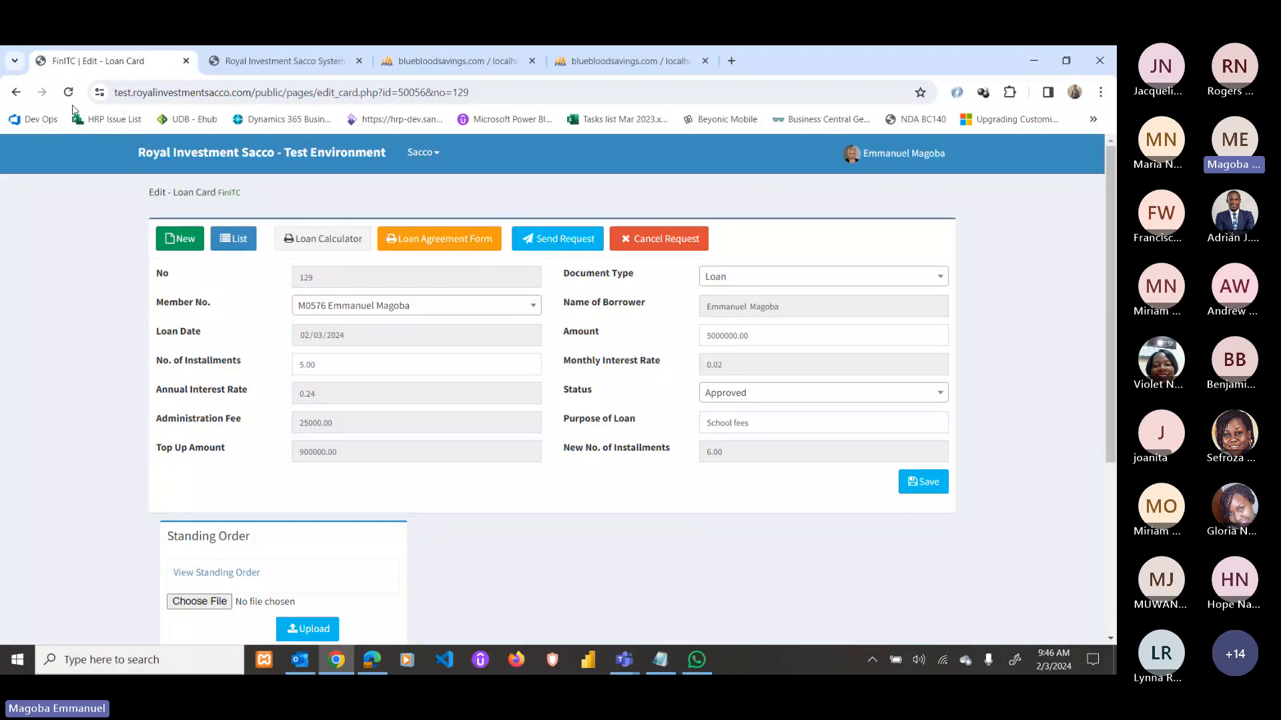
{"action": "left_click", "coordinate": [16, 92]}
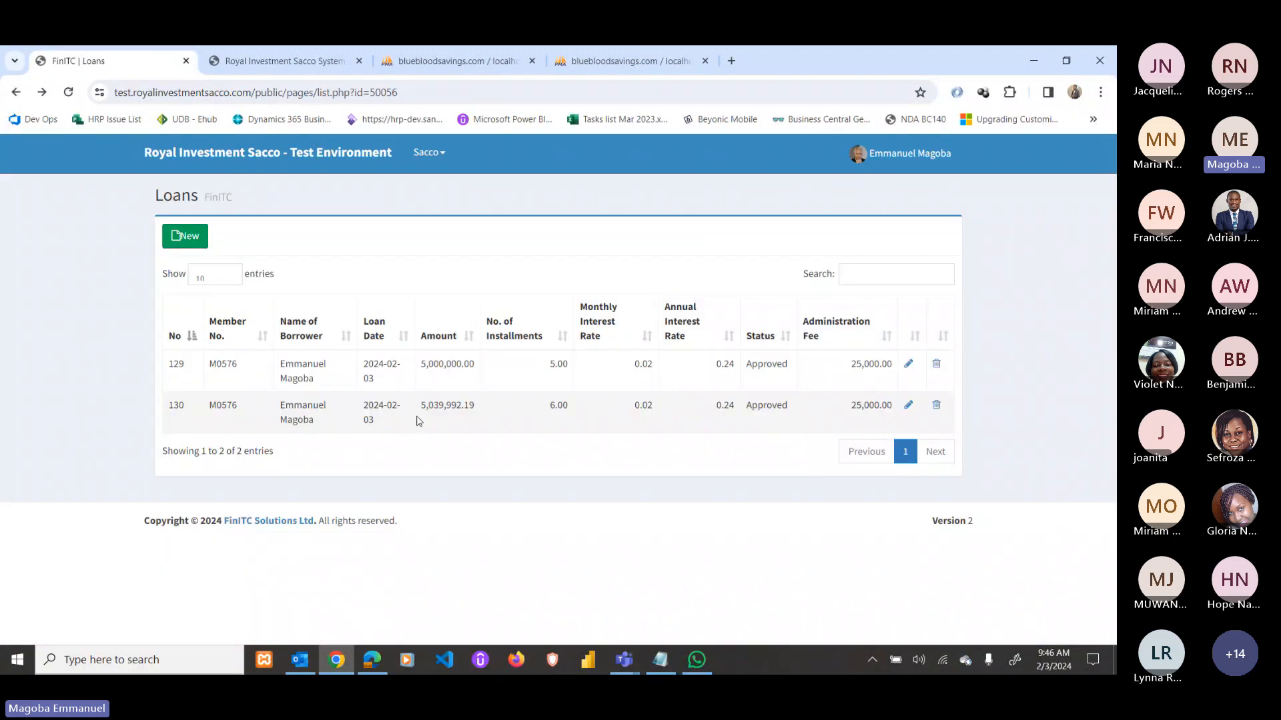
{"action": "left_click", "coordinate": [908, 406]}
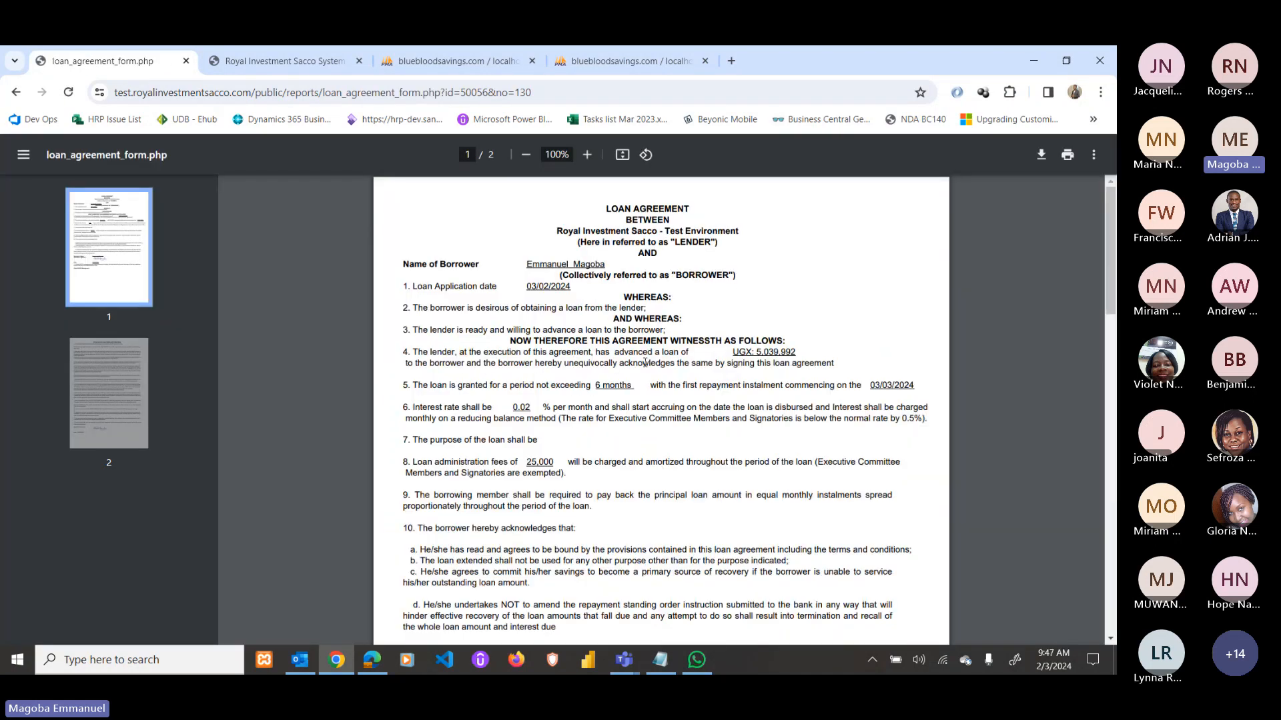
{"action": "scroll", "coordinate": [599, 454], "scroll_direction": "down", "scroll_amount": 10}
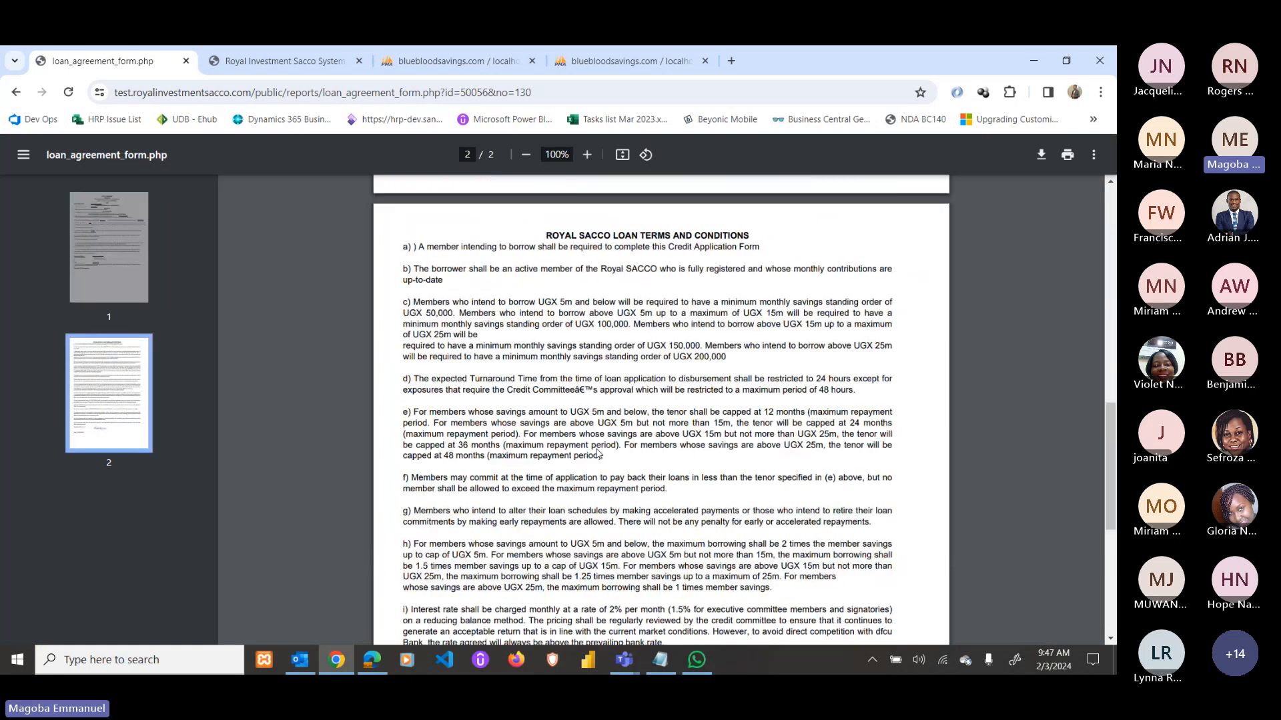
{"action": "scroll", "coordinate": [598, 454], "scroll_direction": "down", "scroll_amount": 5}
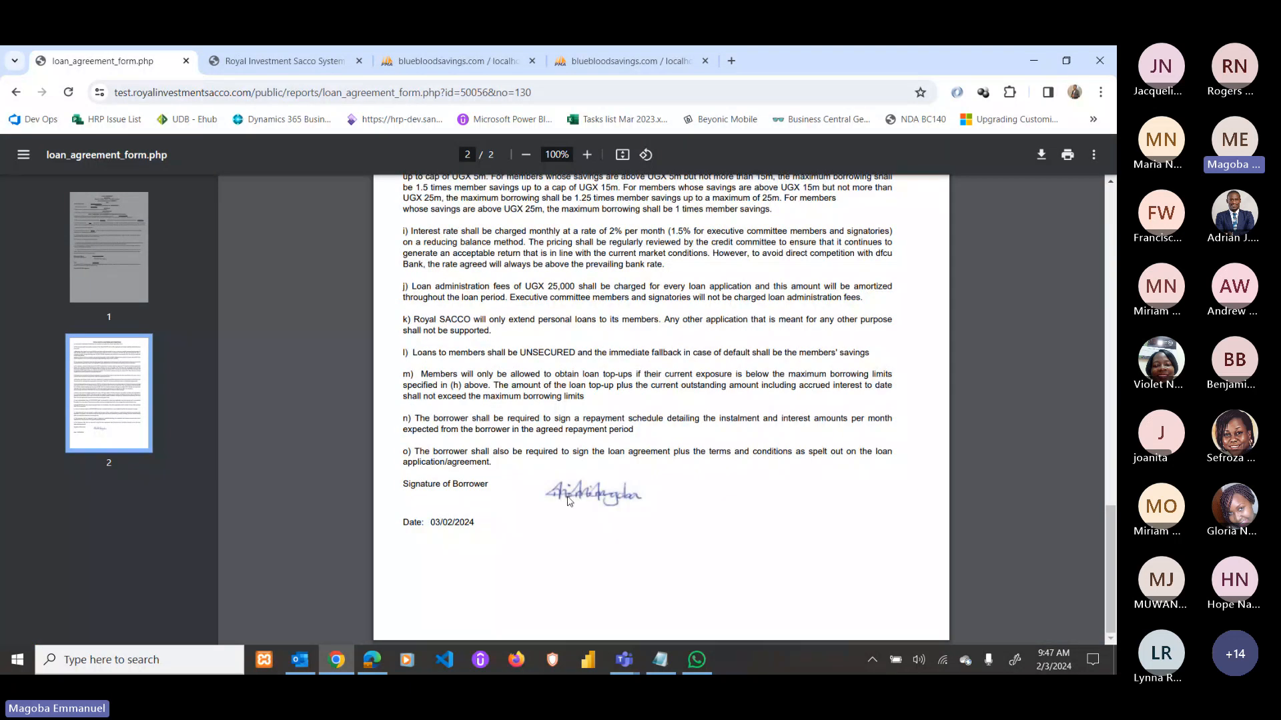
{"action": "scroll", "coordinate": [568, 500], "scroll_direction": "up", "scroll_amount": 15}
{"action": "left_click", "coordinate": [16, 92]}
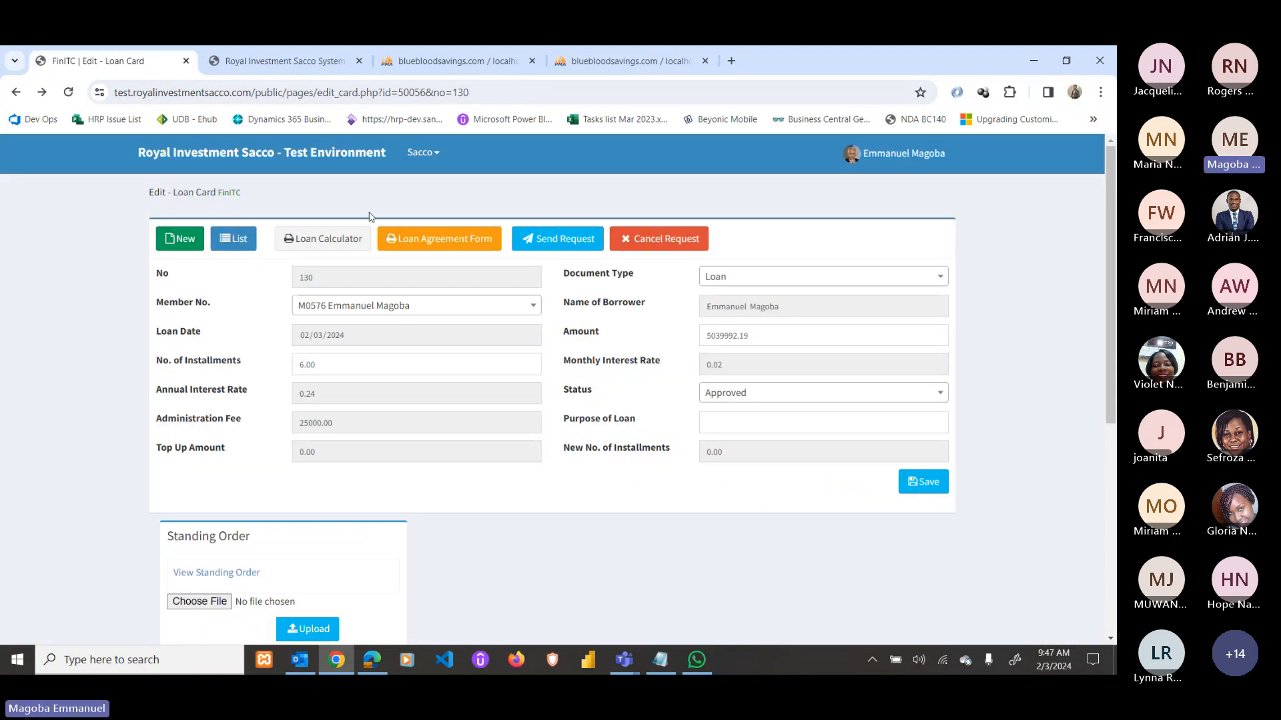
{"action": "left_click", "coordinate": [283, 161]}
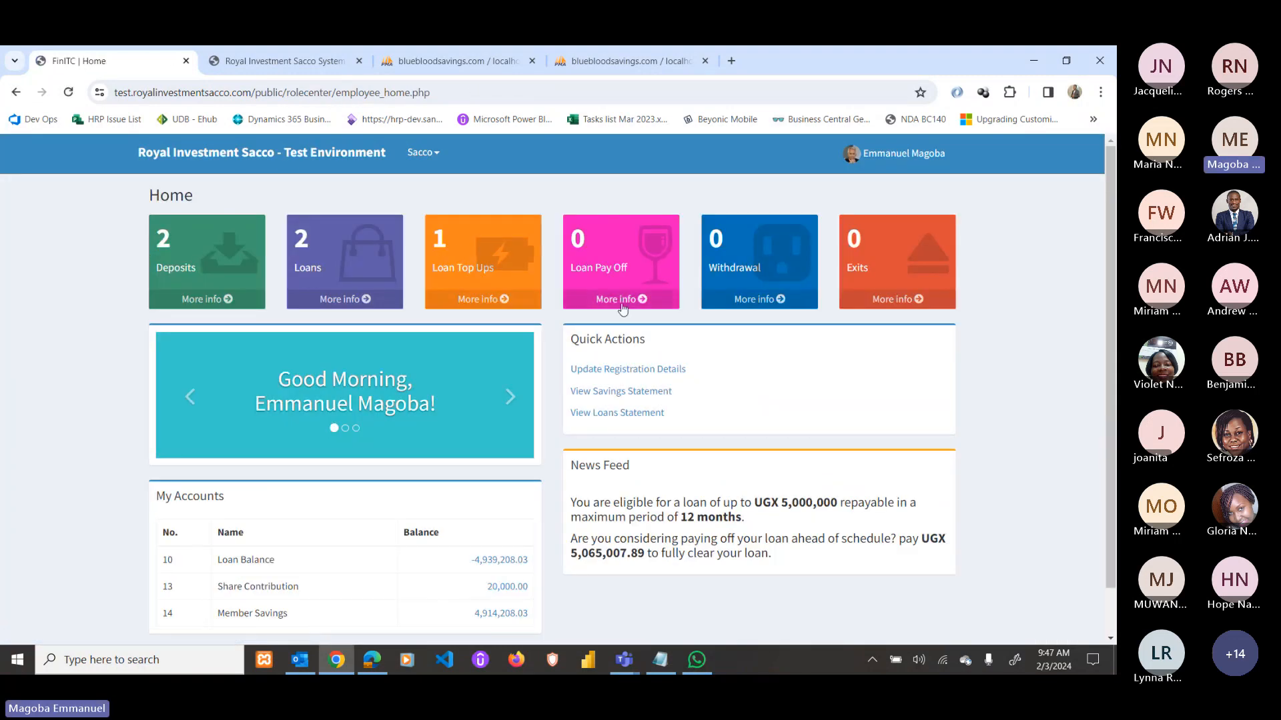
Save a new loan pay-off card for 3000000 with posting date 3 February 2024.
{"action": "left_click", "coordinate": [625, 300]}
{"action": "left_click", "coordinate": [186, 236]}
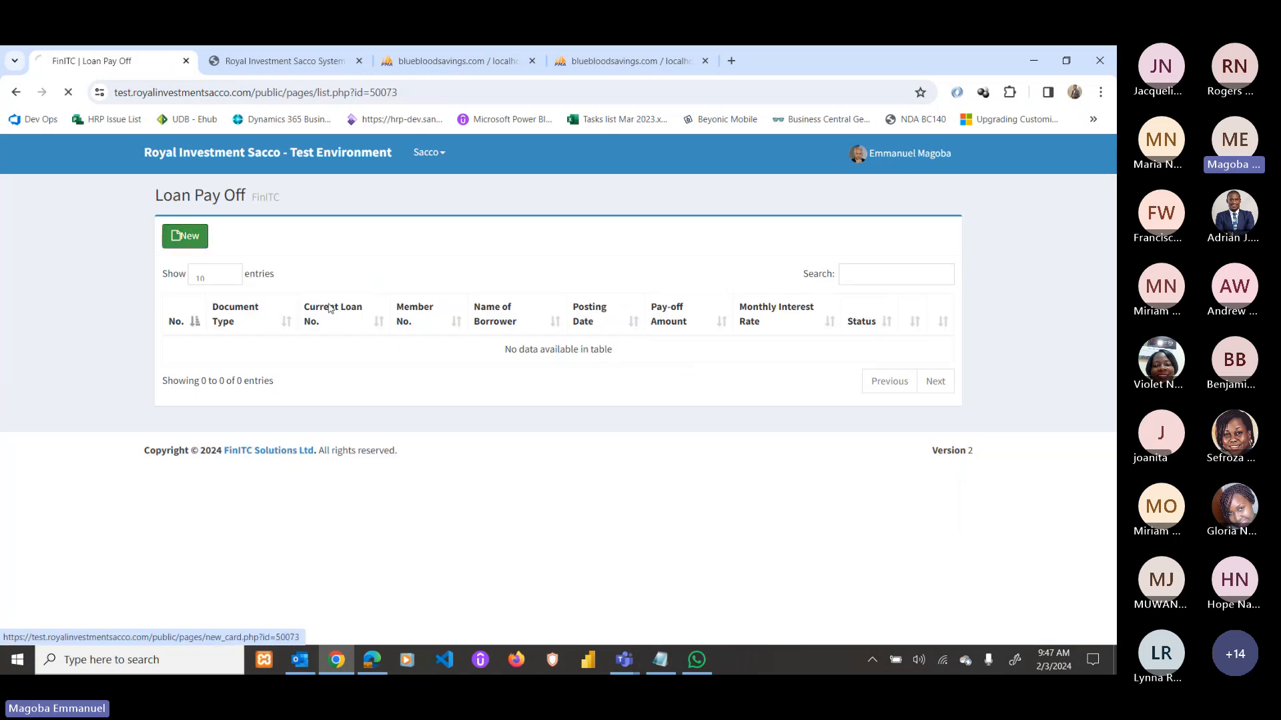
{"action": "left_click", "coordinate": [406, 363]}
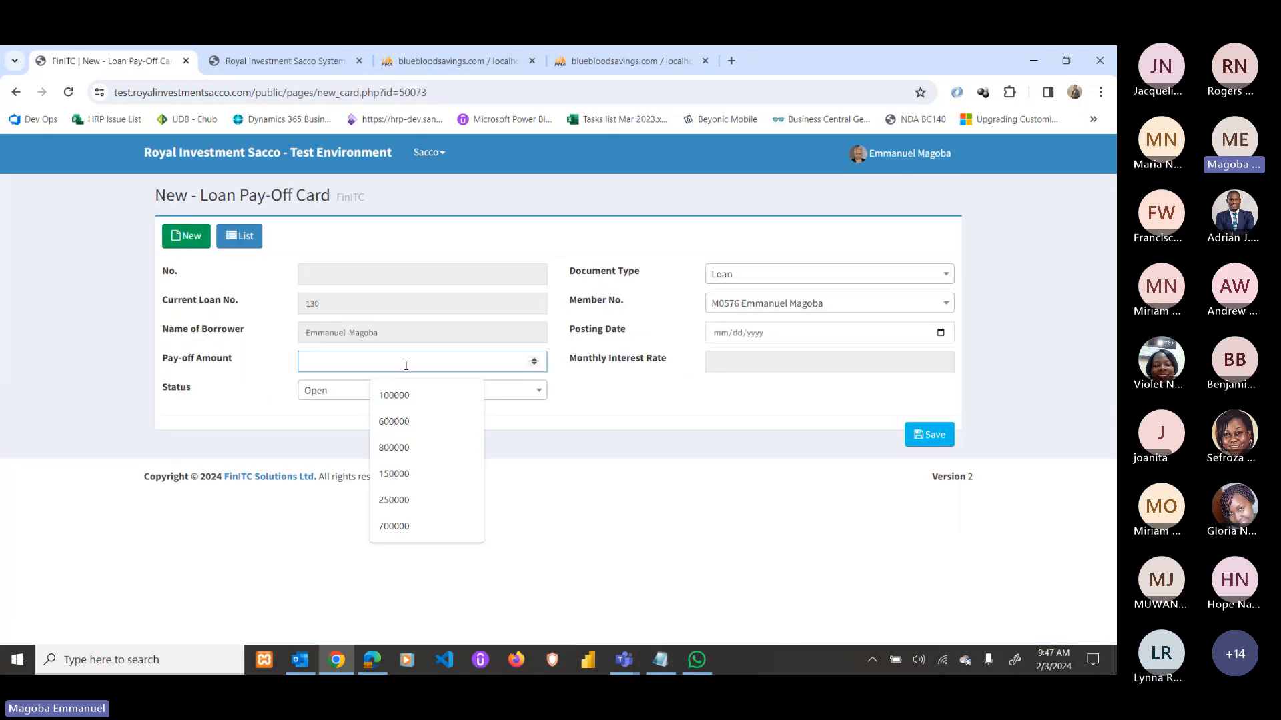
{"action": "type", "text": "3000"}
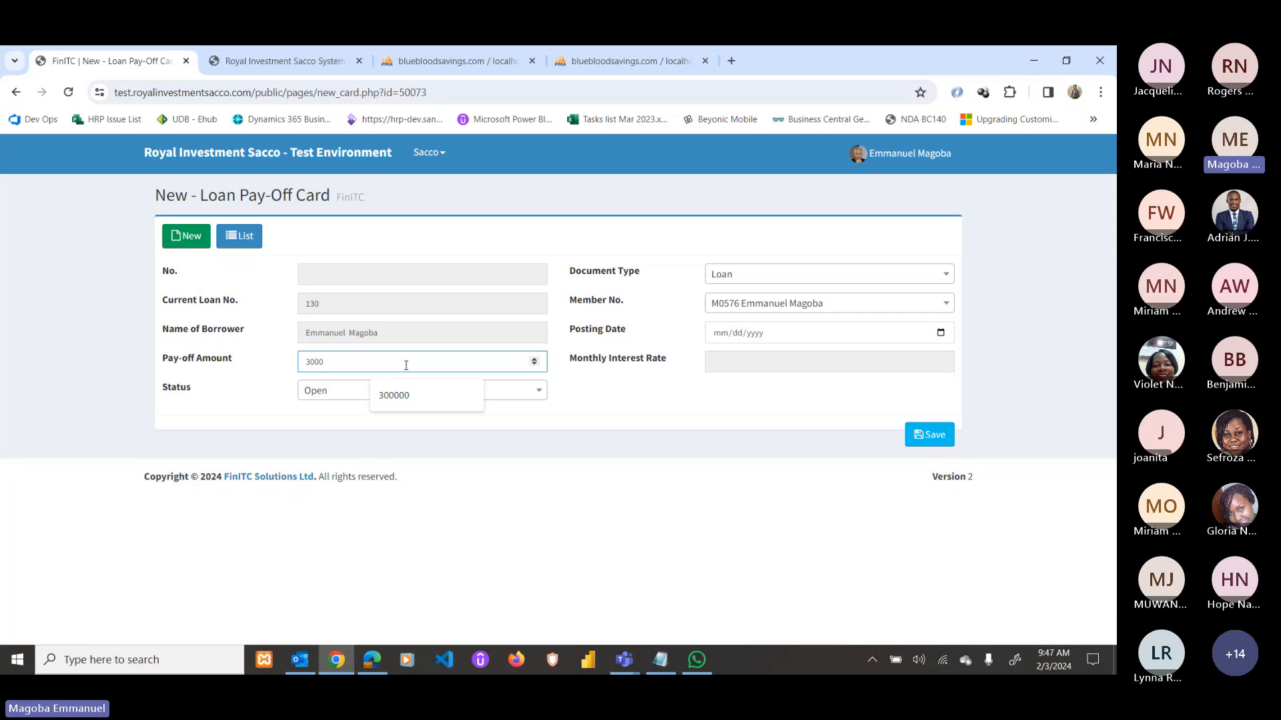
{"action": "type", "text": "000"}
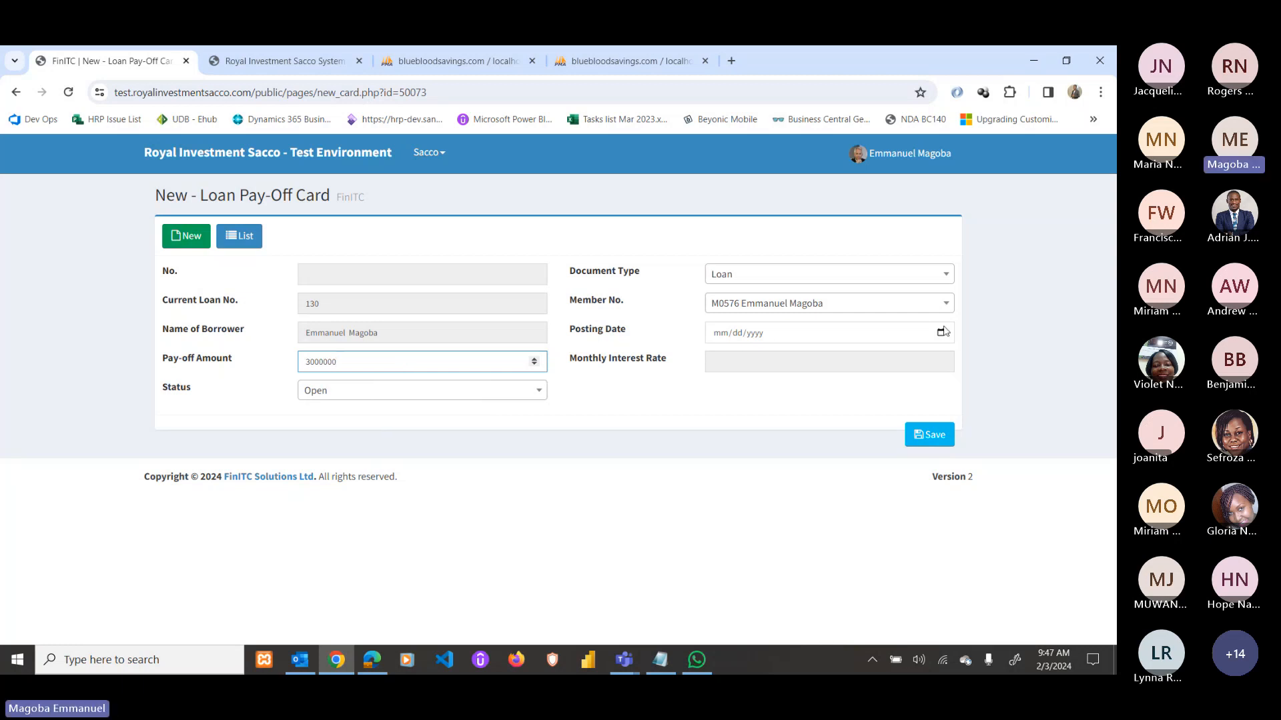
{"action": "left_click", "coordinate": [942, 331]}
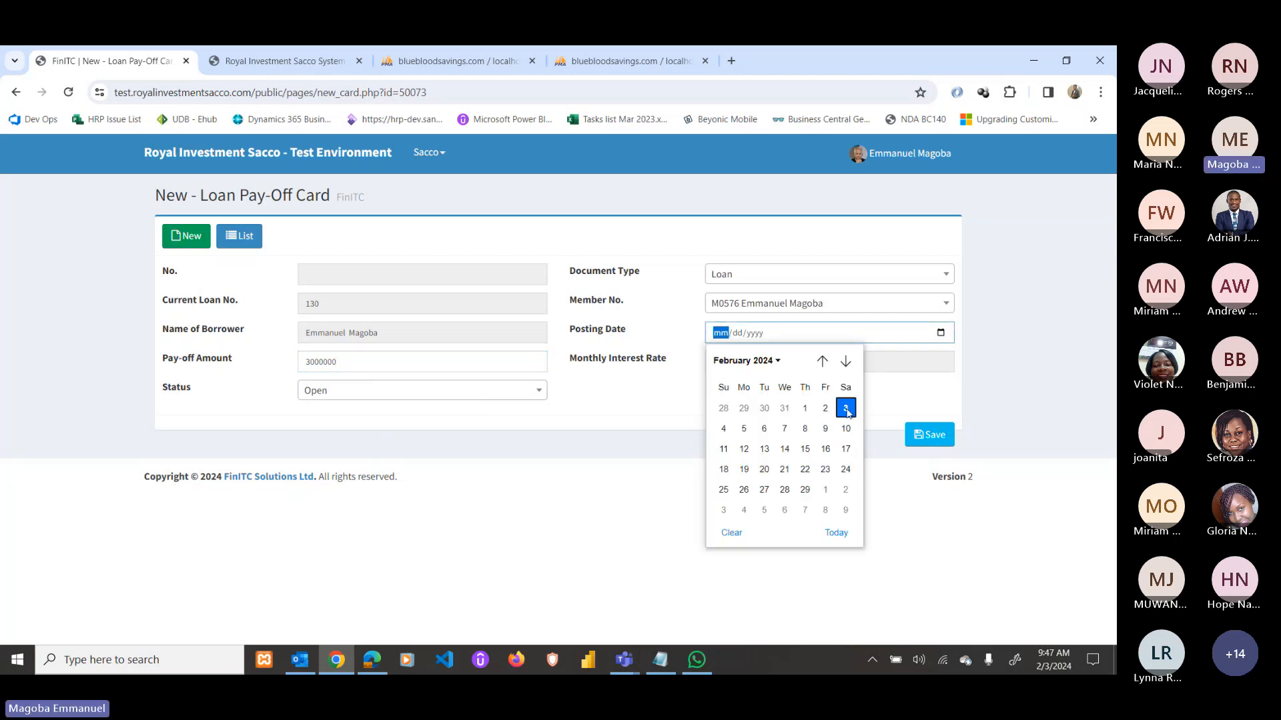
{"action": "left_click", "coordinate": [845, 408]}
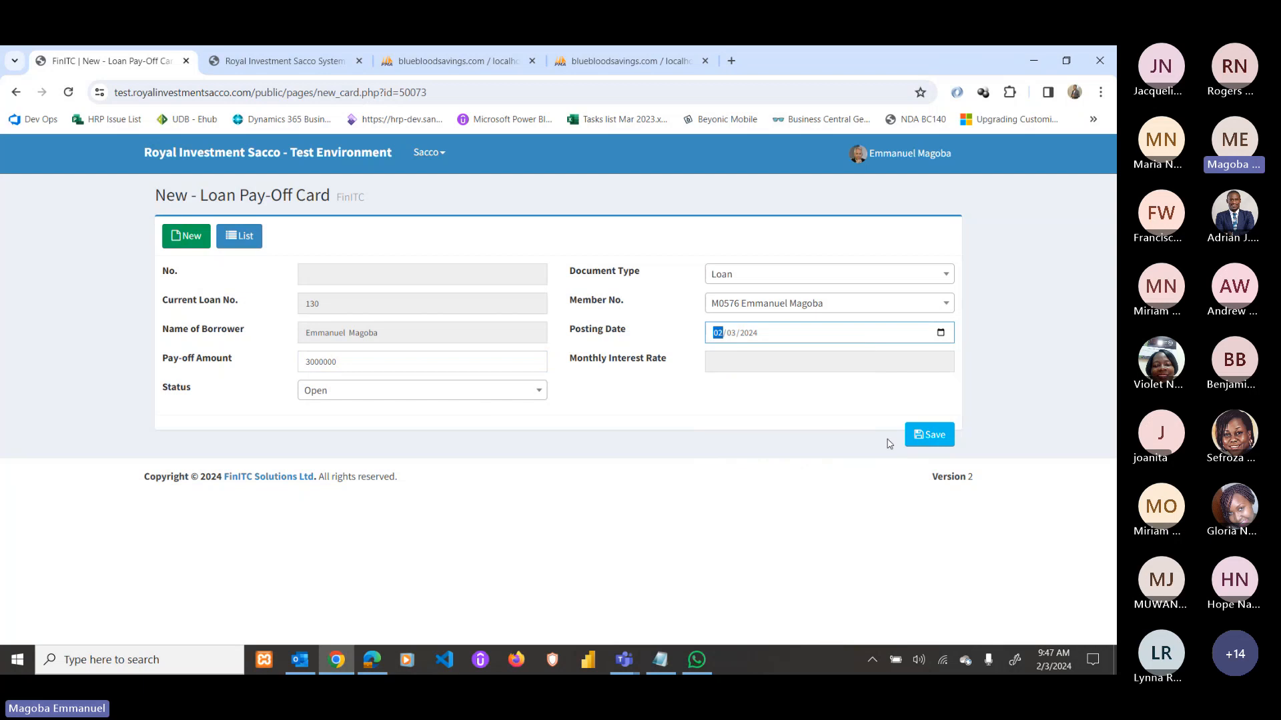
{"action": "left_click", "coordinate": [929, 435]}
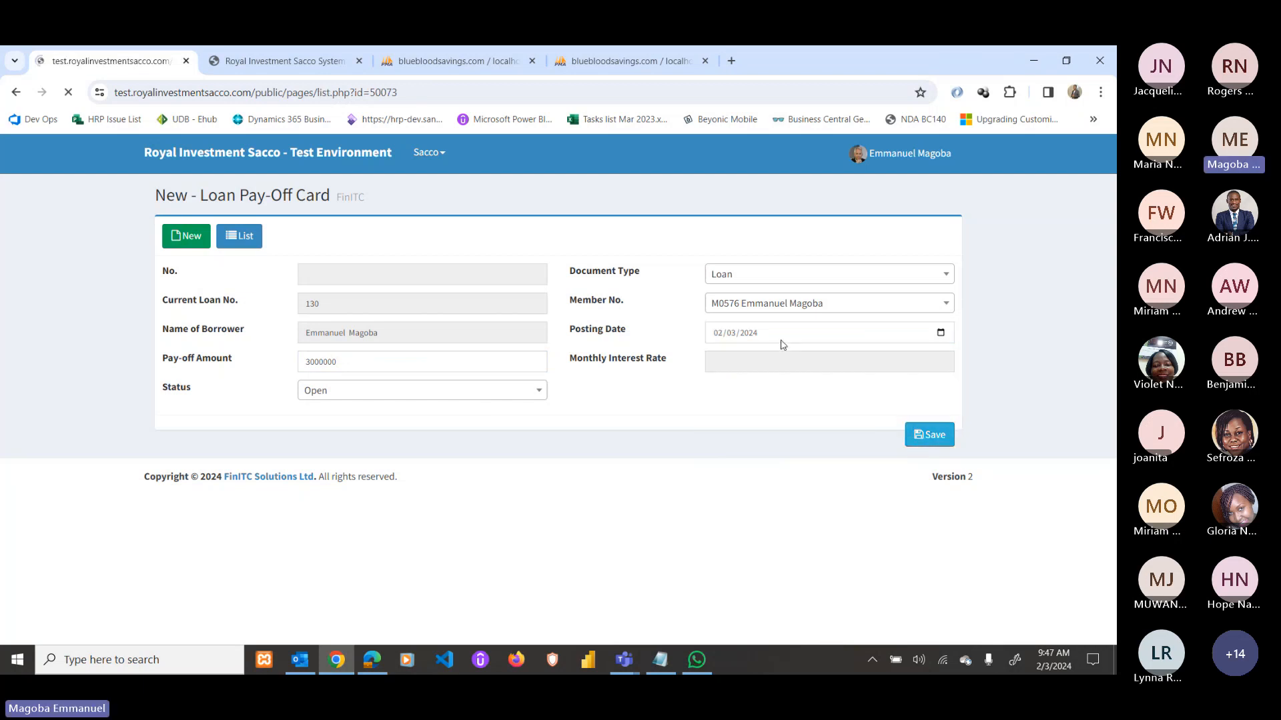
Send the saved pay-off card 5 for approval.
{"action": "left_click", "coordinate": [908, 349]}
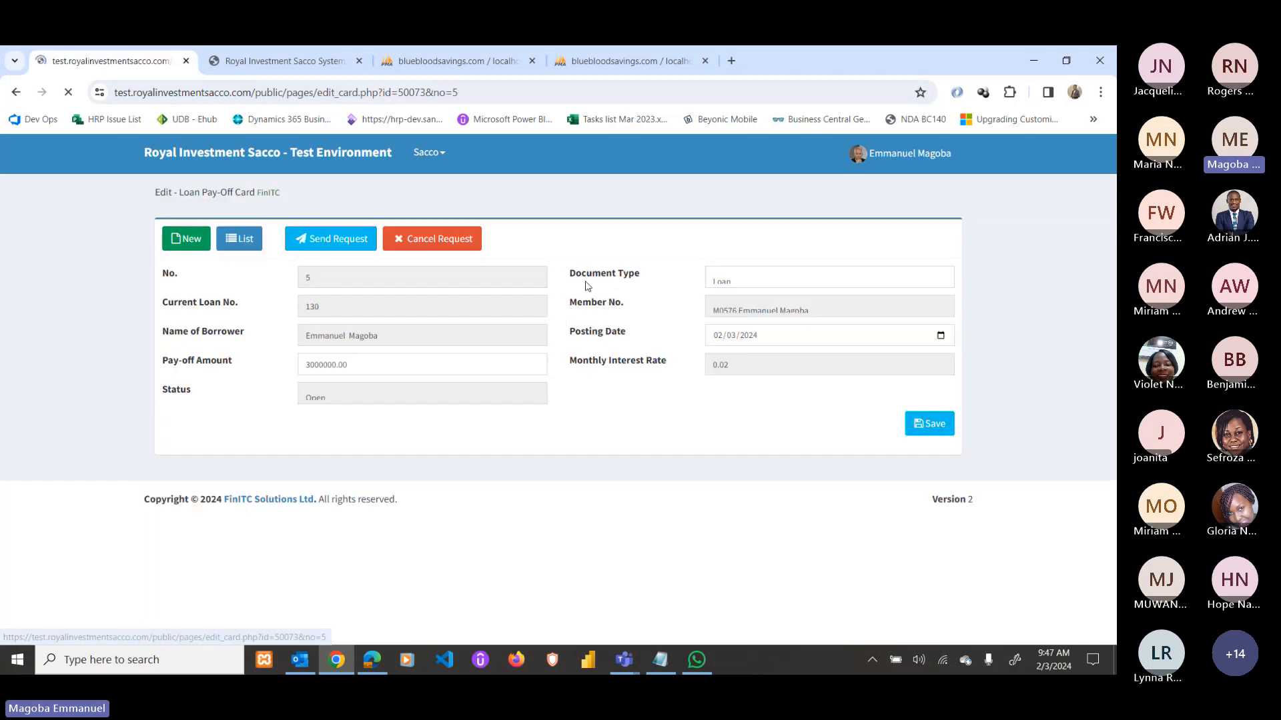
{"action": "left_click", "coordinate": [332, 239]}
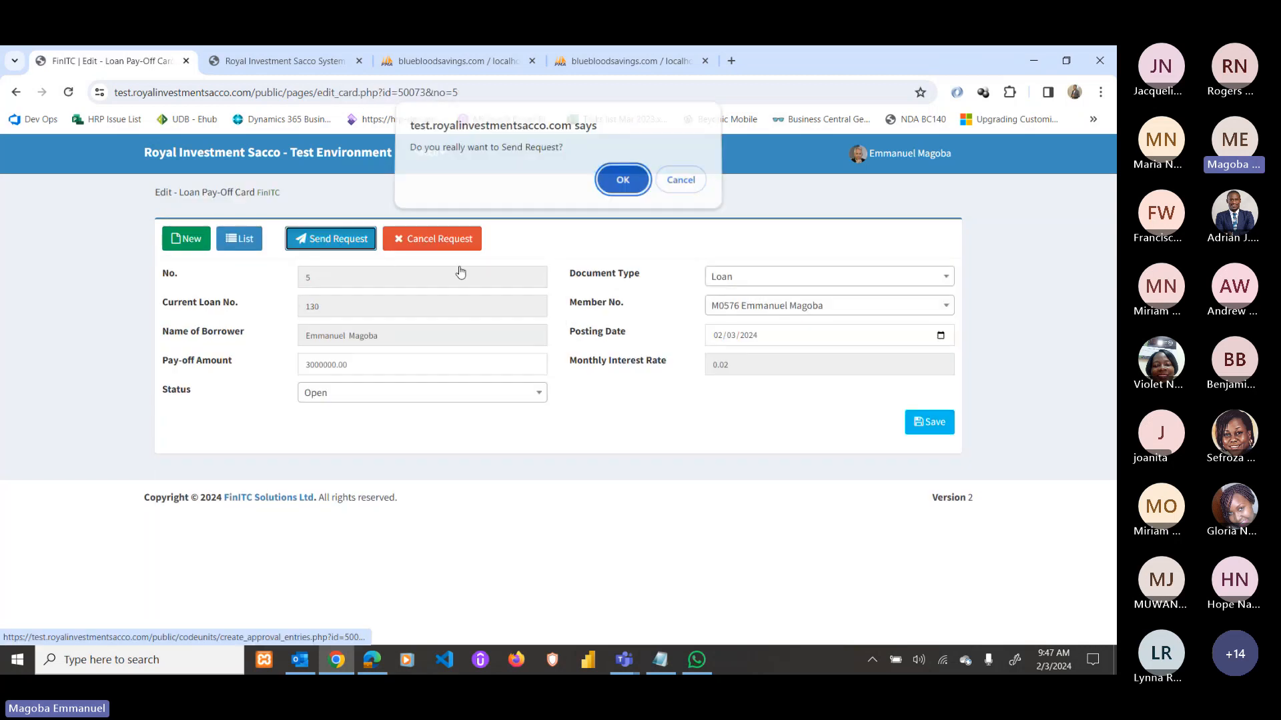
{"action": "left_click", "coordinate": [622, 186]}
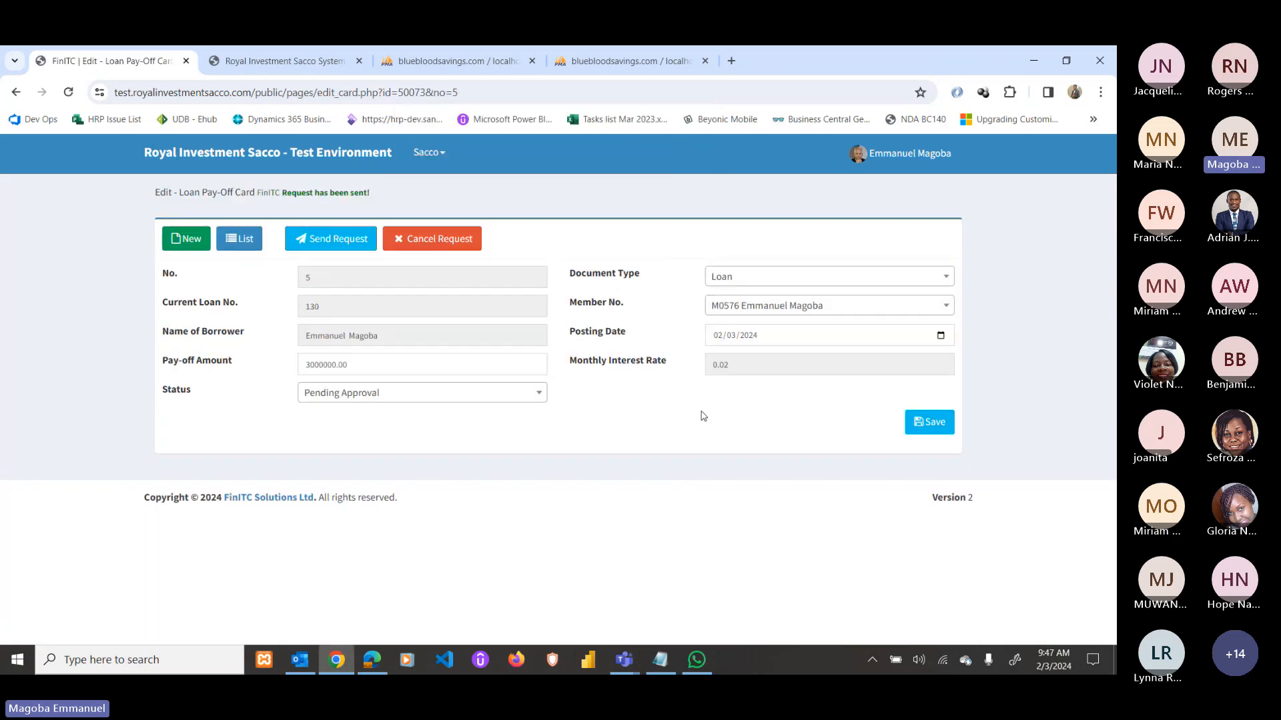
As the approver, approve the 3,000,000 loan pay-off request.
{"action": "left_click", "coordinate": [372, 660]}
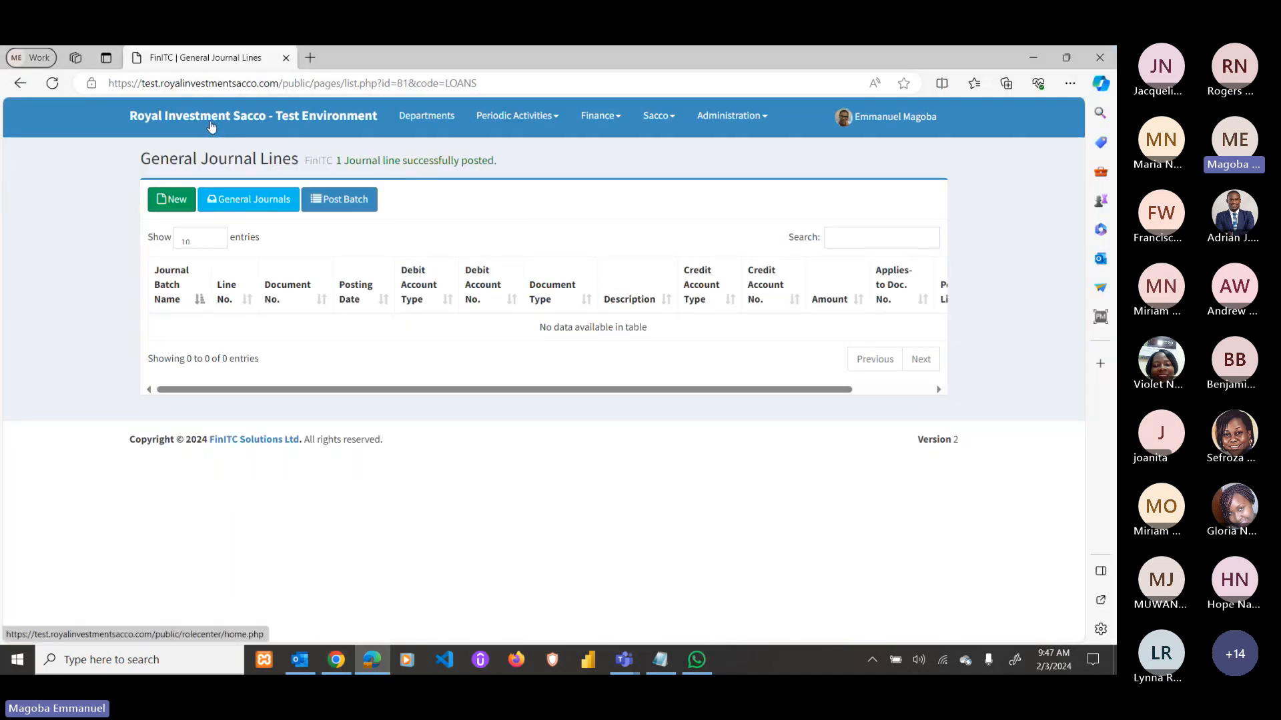
{"action": "left_click", "coordinate": [197, 131]}
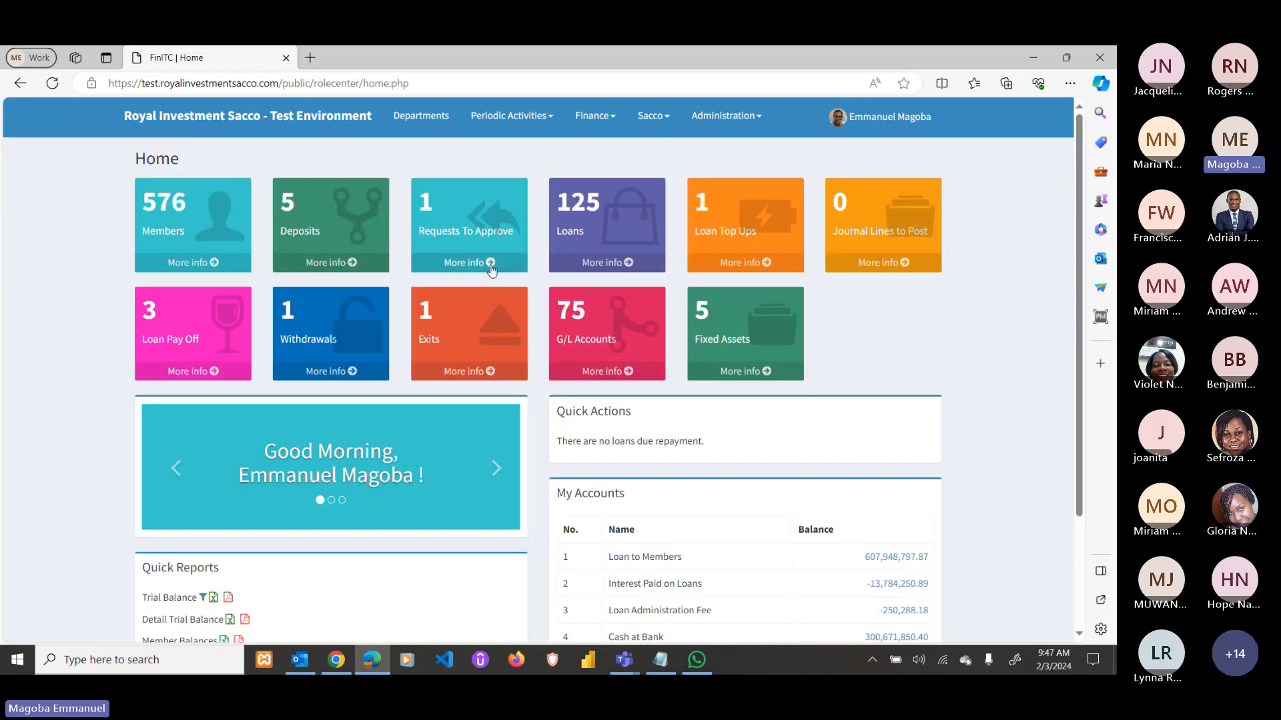
{"action": "left_click", "coordinate": [492, 264]}
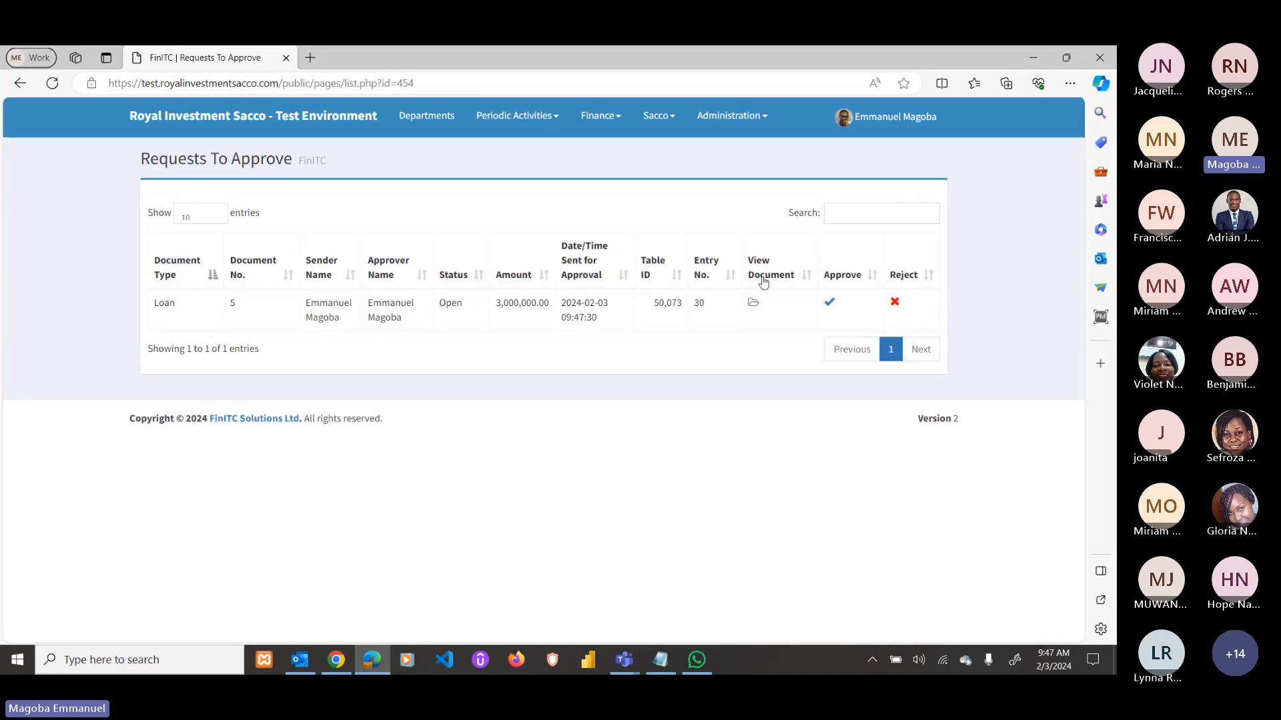
{"action": "left_click", "coordinate": [827, 304]}
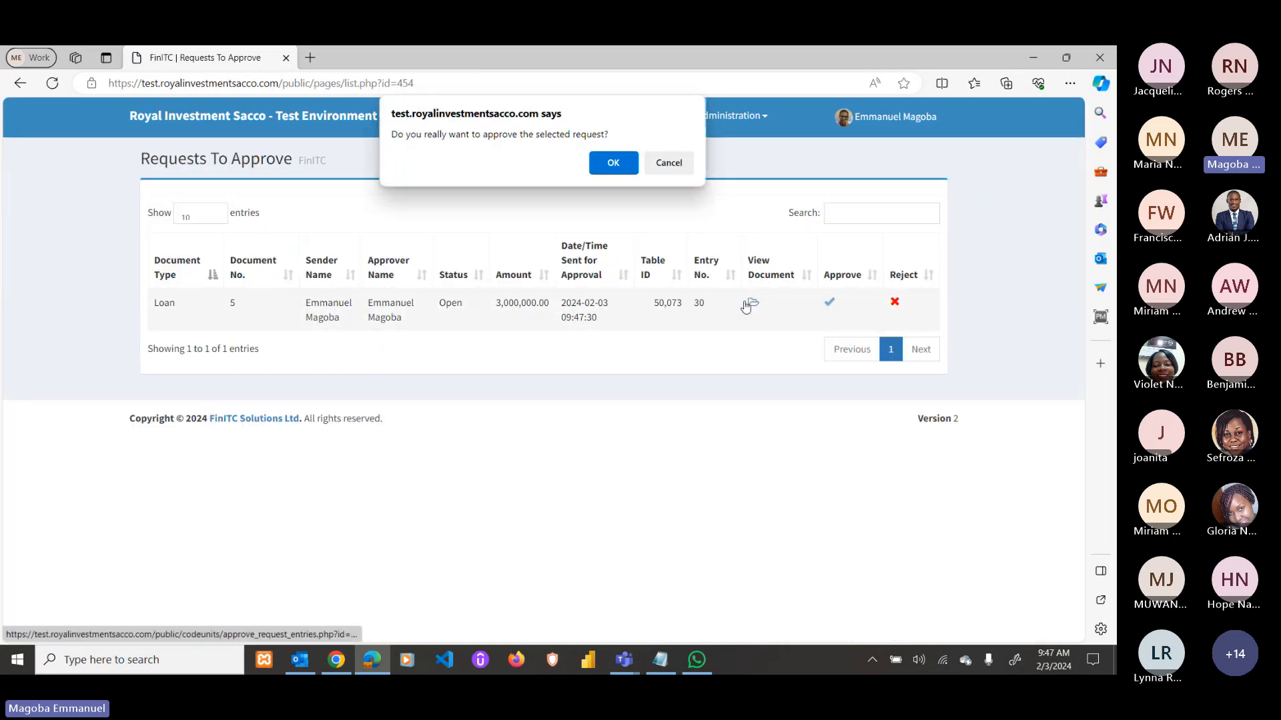
{"action": "key", "text": "Return"}
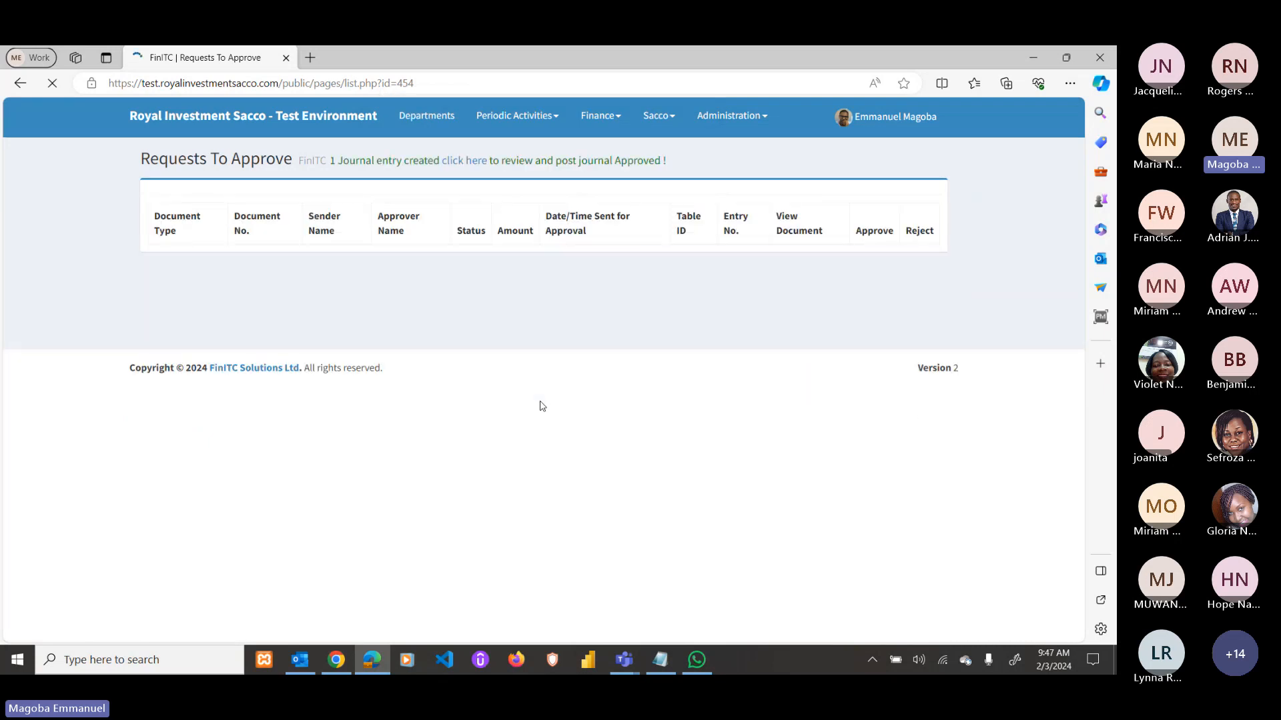
Post the resulting LOANS journal batch from General Journal Lines.
{"action": "left_click", "coordinate": [467, 161]}
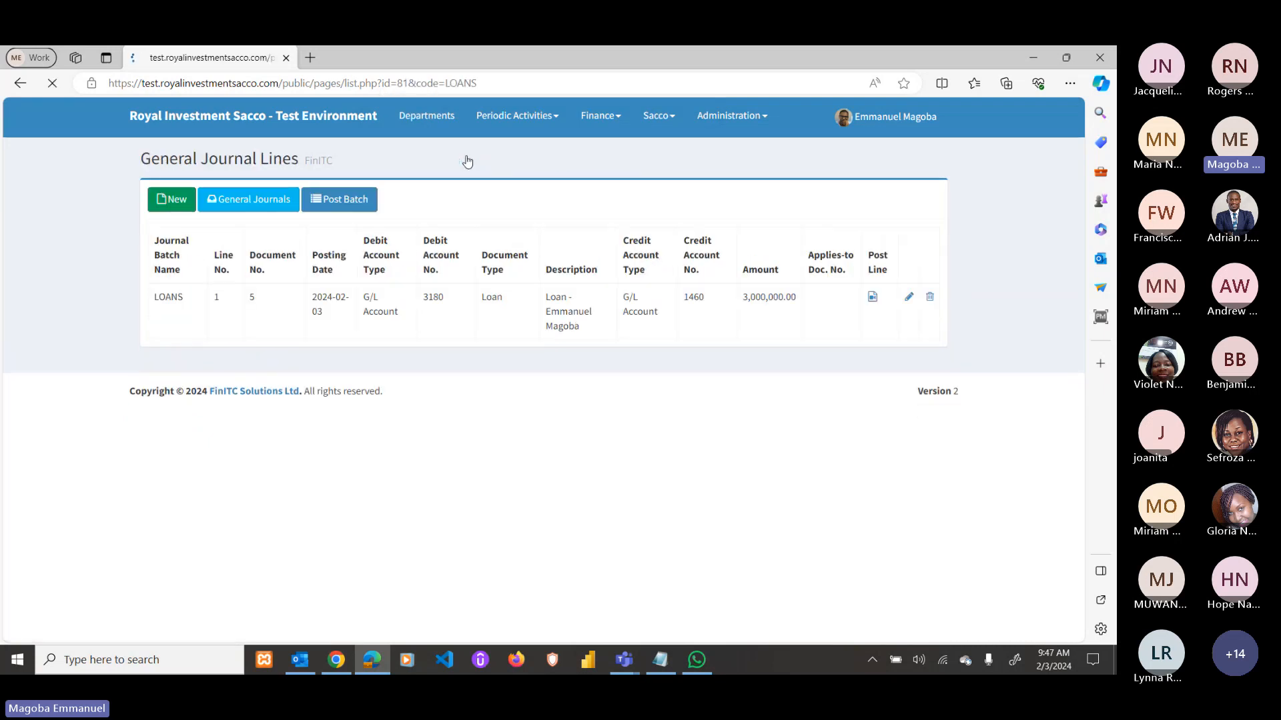
{"action": "left_click", "coordinate": [339, 199]}
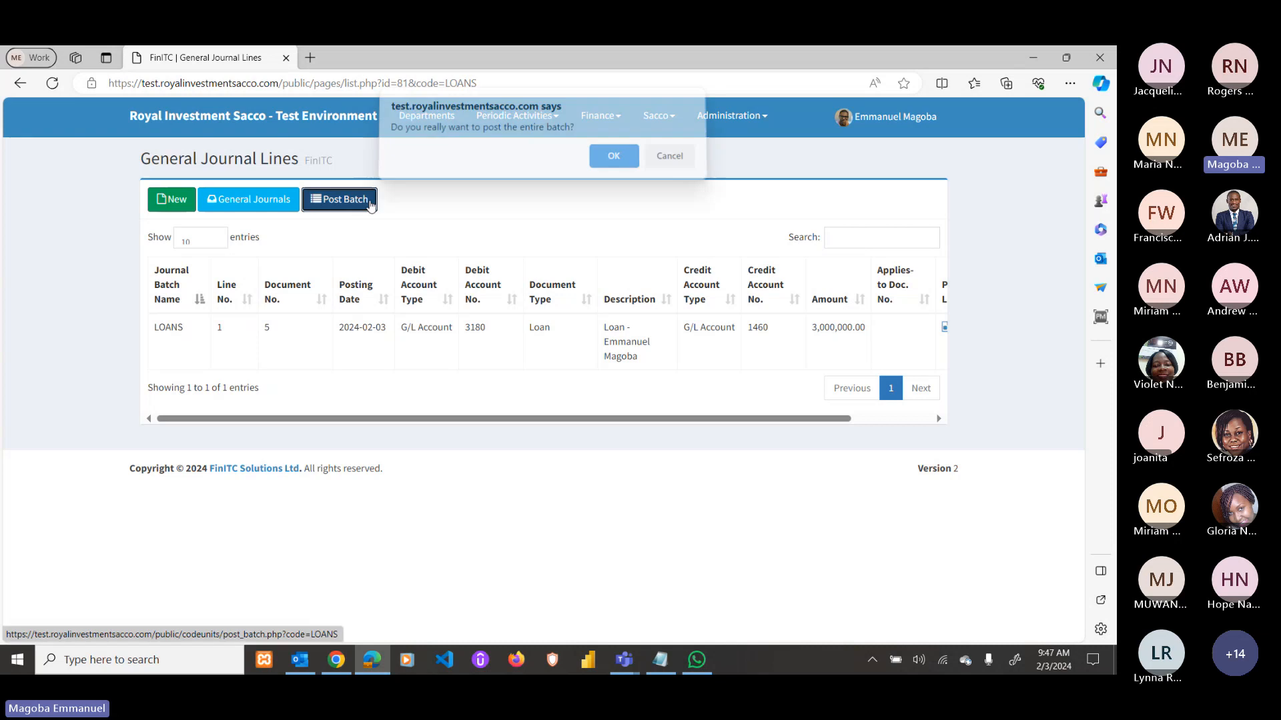
{"action": "key", "text": "Return"}
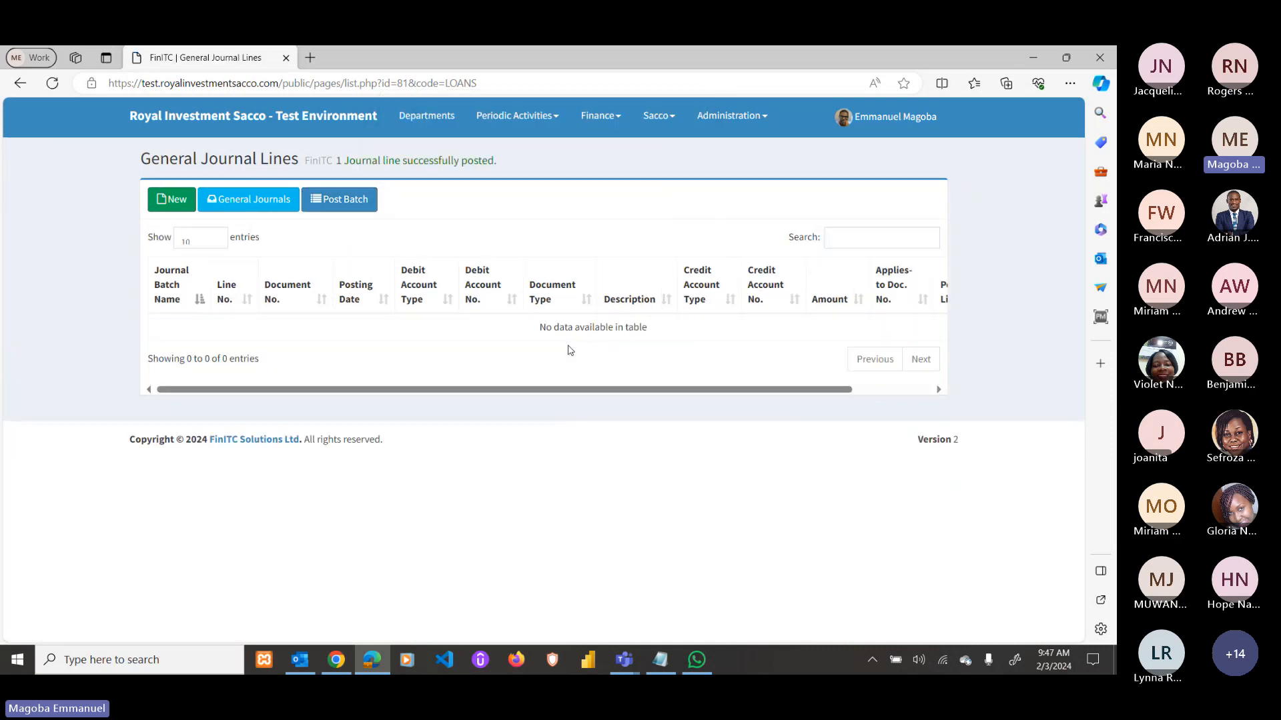
Open loan 131 (2,065,007.89) and view its six 372,824 installments through 2024-08-03.
{"action": "left_click", "coordinate": [336, 660]}
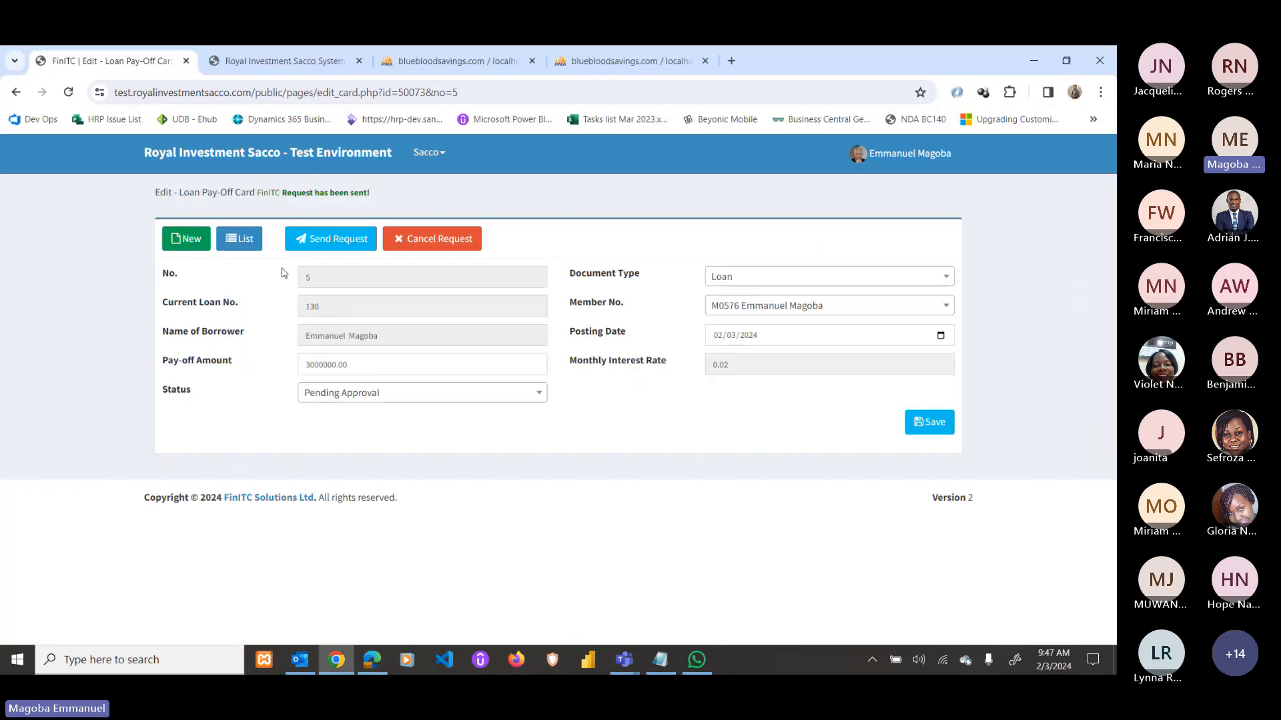
{"action": "left_click", "coordinate": [180, 152]}
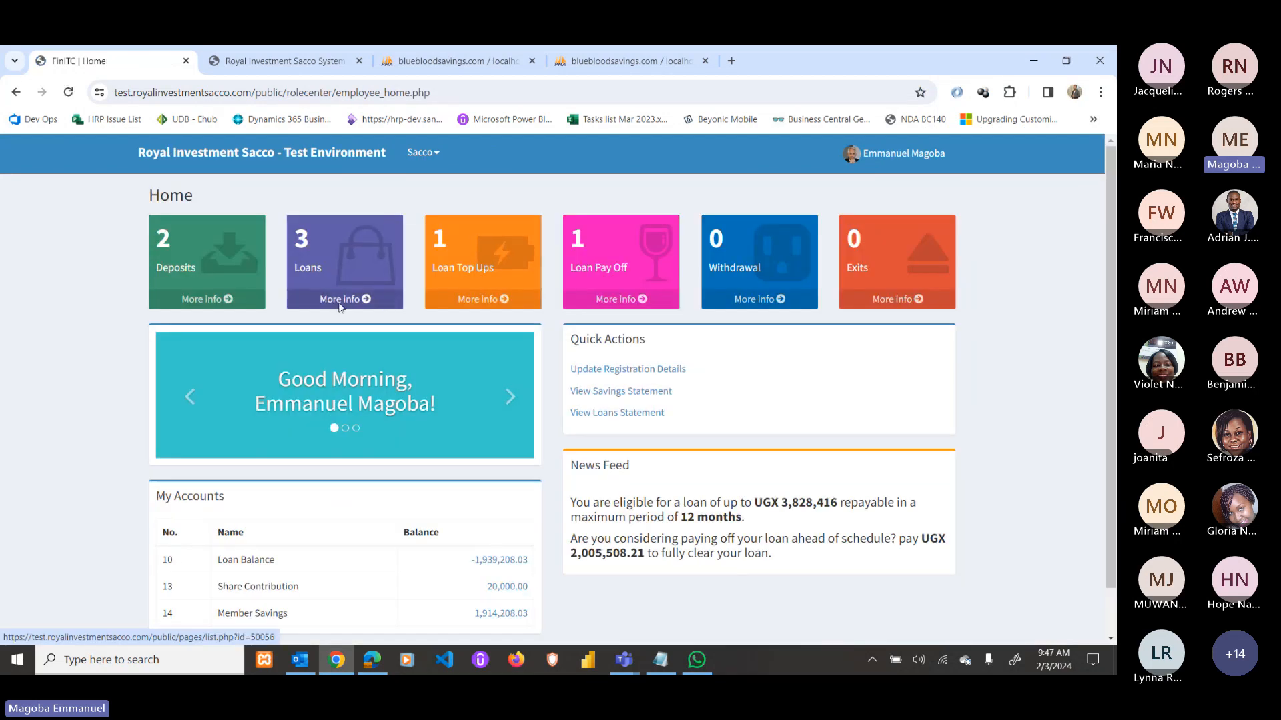
{"action": "left_click", "coordinate": [340, 300]}
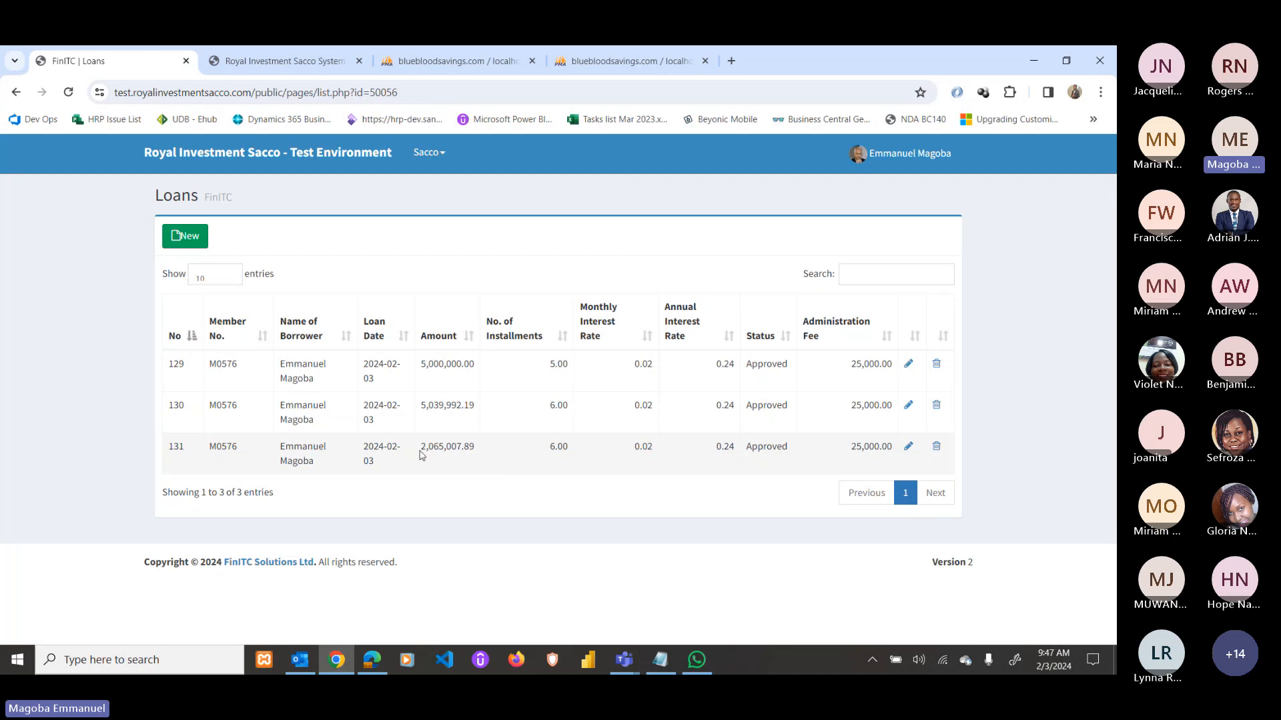
{"action": "left_click_drag", "start_coordinate": [420, 452], "coordinate": [484, 454]}
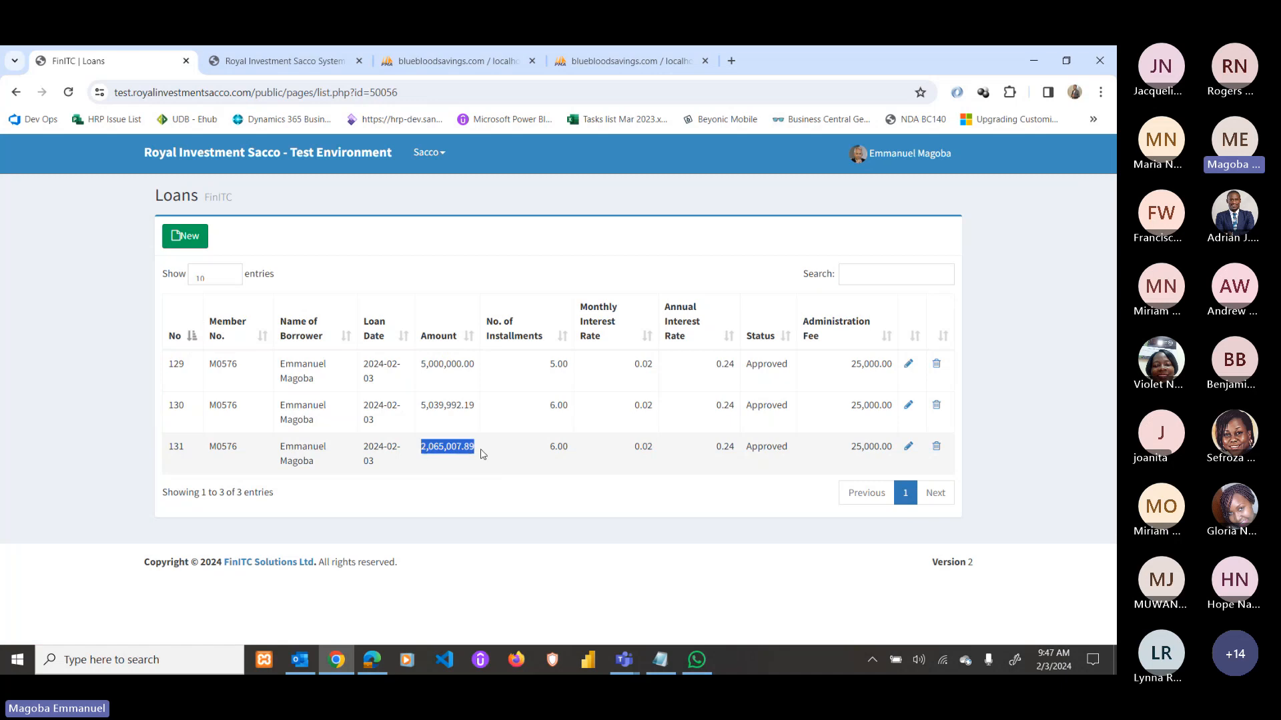
{"action": "left_click", "coordinate": [908, 447]}
{"action": "scroll", "coordinate": [614, 458], "scroll_direction": "down", "scroll_amount": 5}
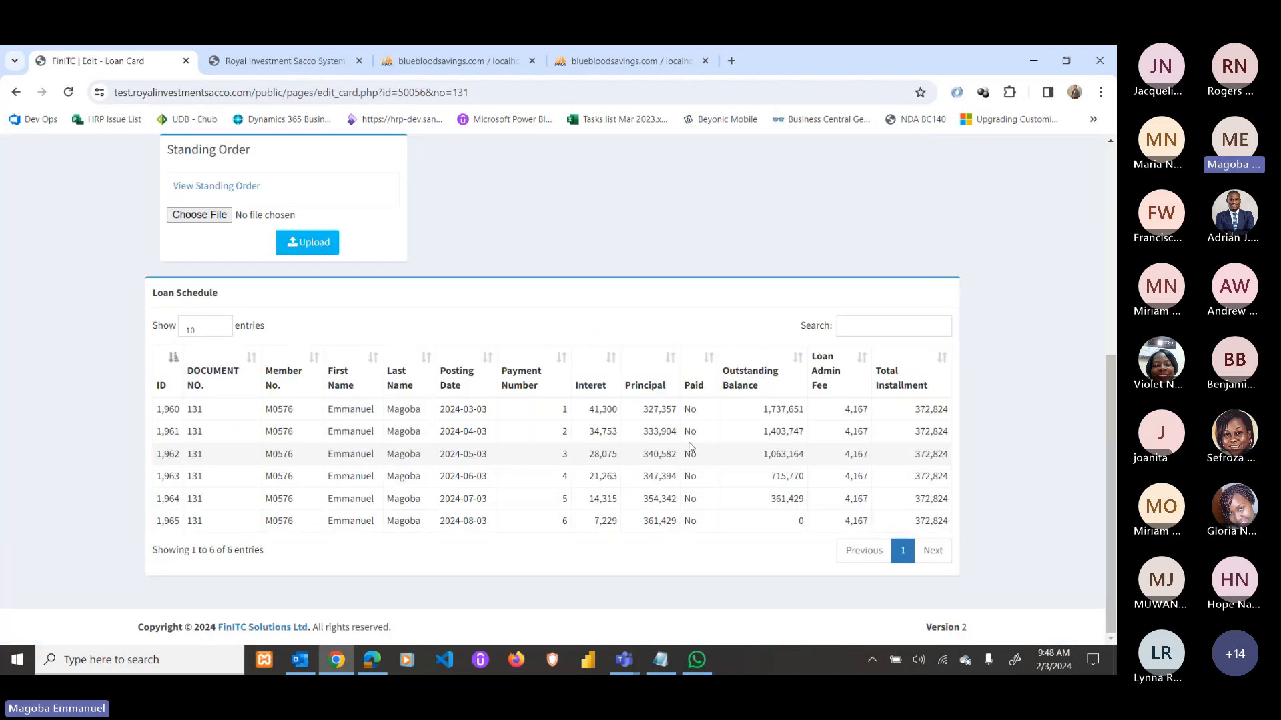
{"action": "scroll", "coordinate": [562, 420], "scroll_direction": "up", "scroll_amount": 5}
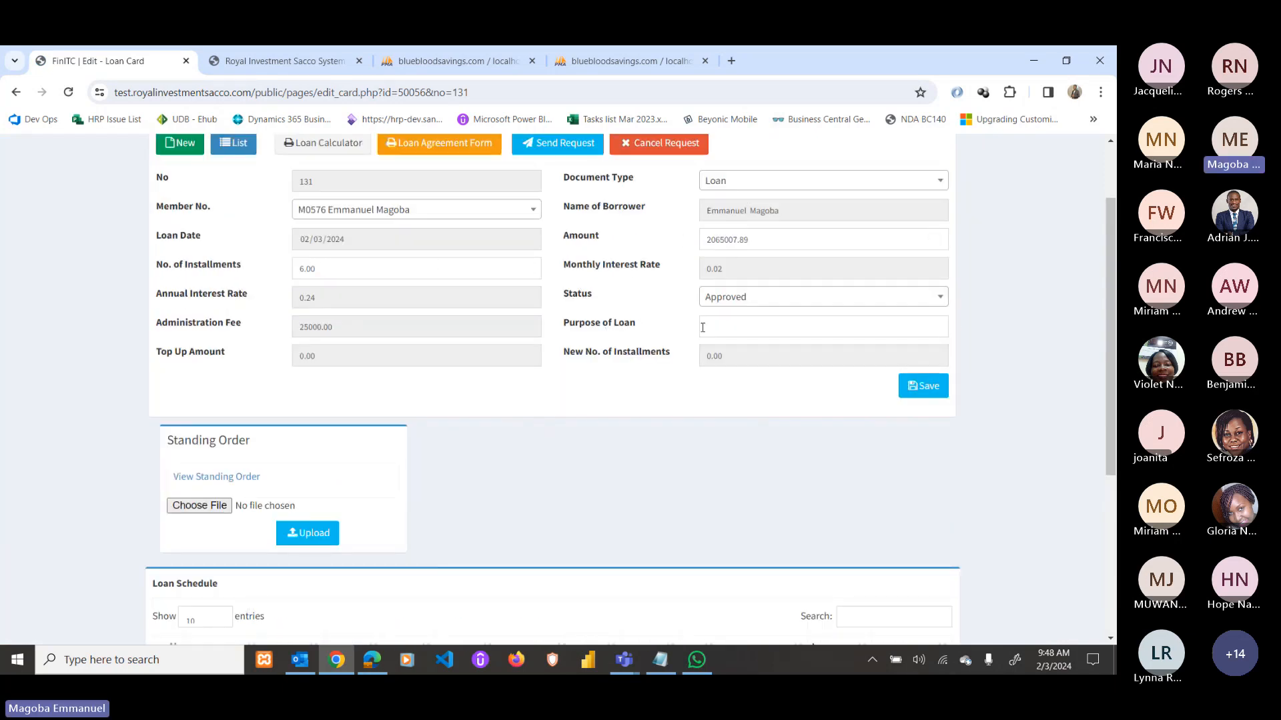
{"action": "scroll", "coordinate": [703, 327], "scroll_direction": "down", "scroll_amount": 4}
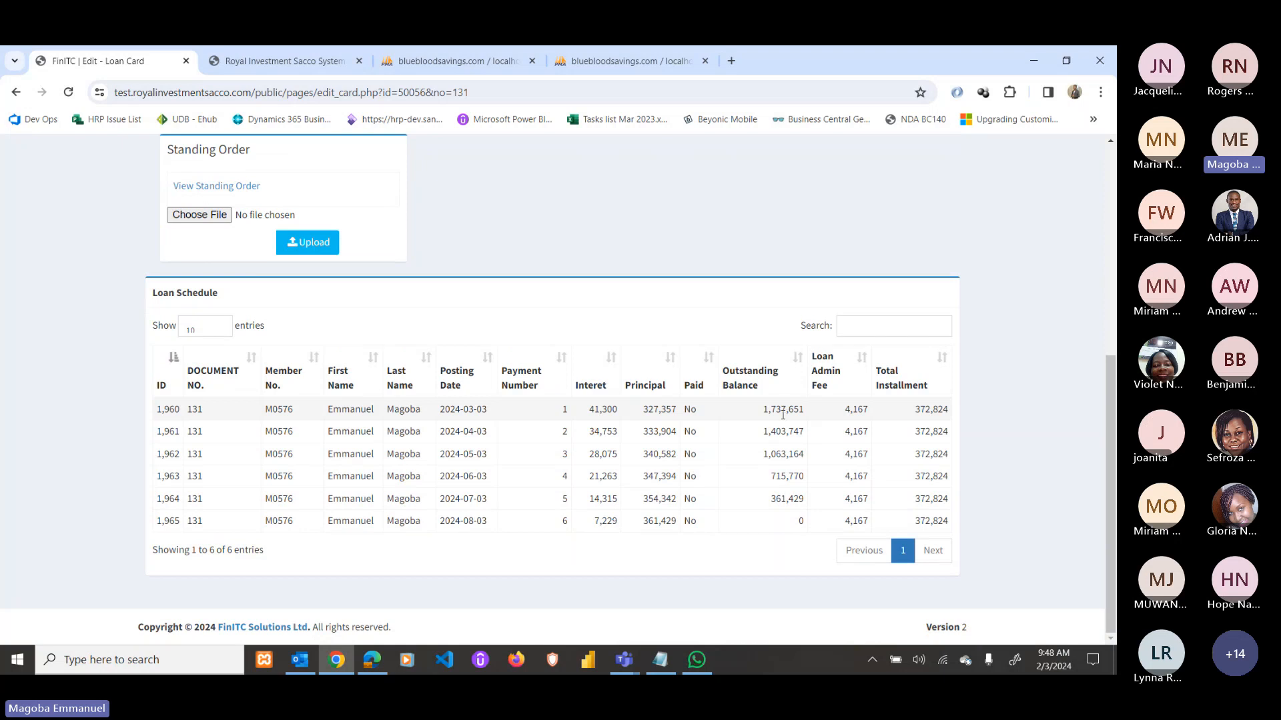
{"action": "left_click_drag", "start_coordinate": [775, 455], "coordinate": [781, 456]}
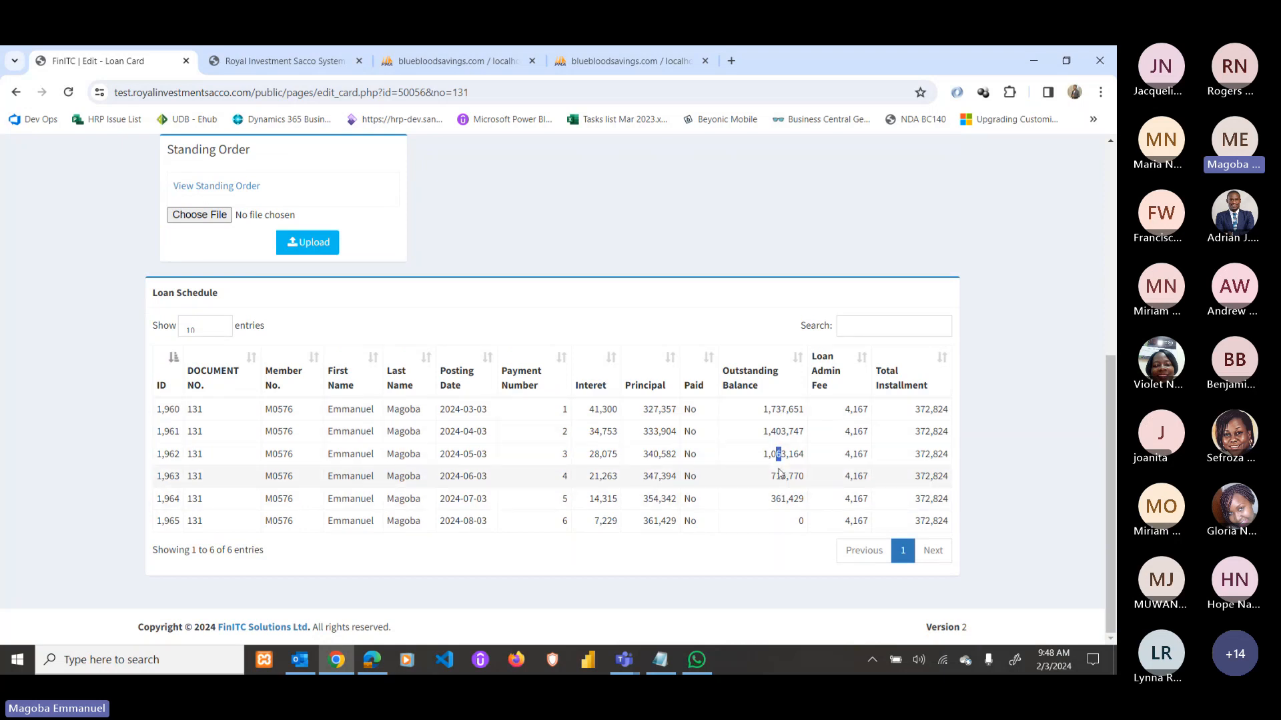
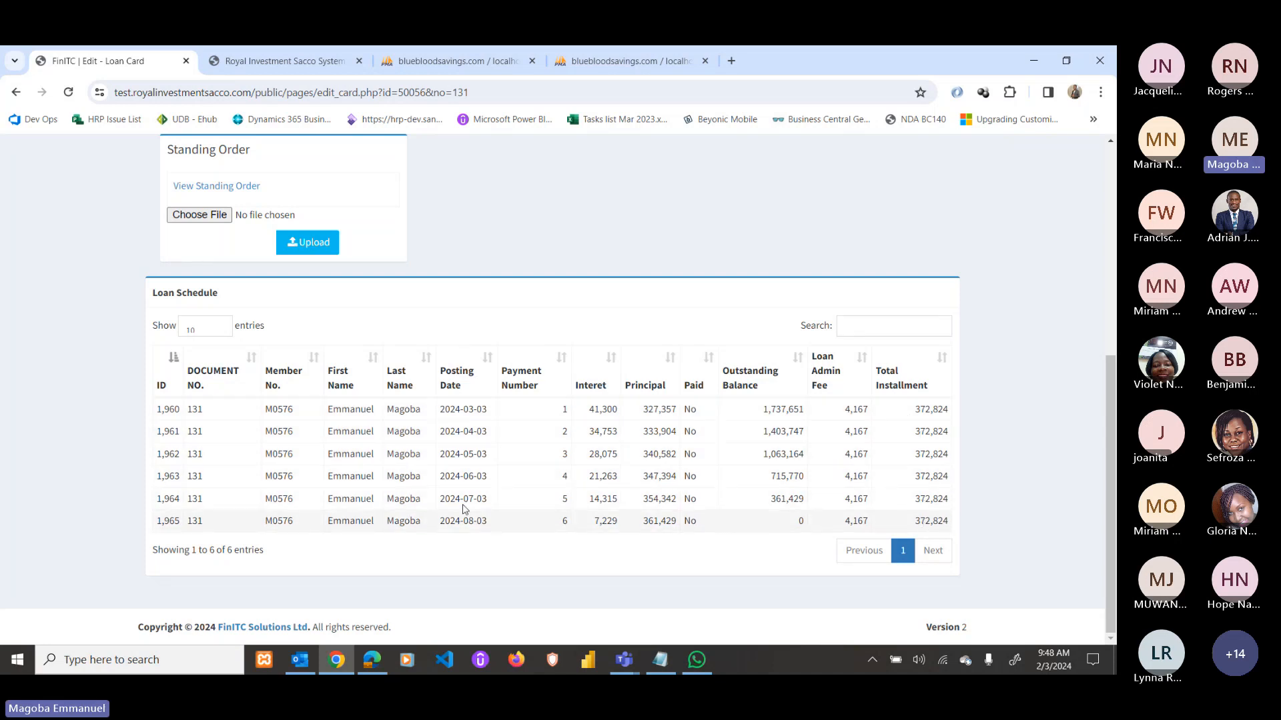
Check the loan calculator report's 2,065,007.89 opening balance, then return to the loan card.
{"action": "scroll", "coordinate": [510, 460], "scroll_direction": "up", "scroll_amount": 6}
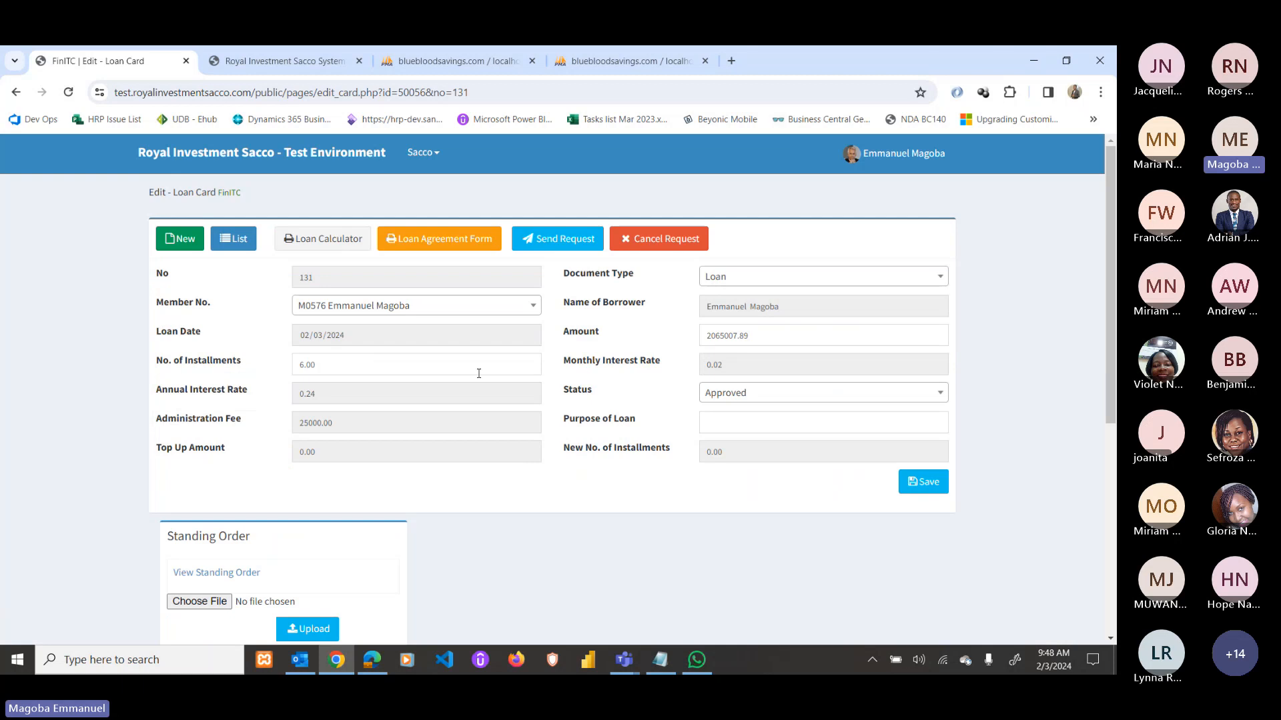
{"action": "left_click", "coordinate": [321, 240]}
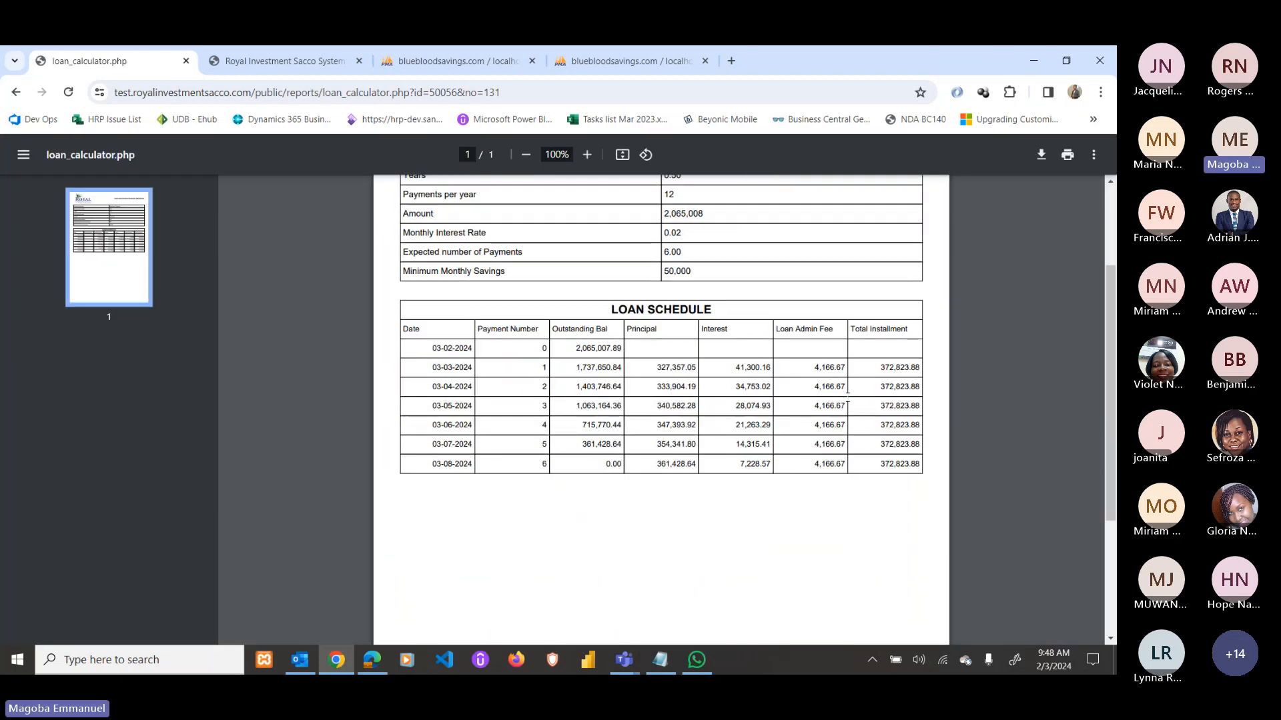
{"action": "left_click_drag", "start_coordinate": [574, 348], "coordinate": [628, 346]}
{"action": "scroll", "coordinate": [678, 389], "scroll_direction": "up", "scroll_amount": 2}
{"action": "scroll", "coordinate": [892, 452], "scroll_direction": "down", "scroll_amount": 1}
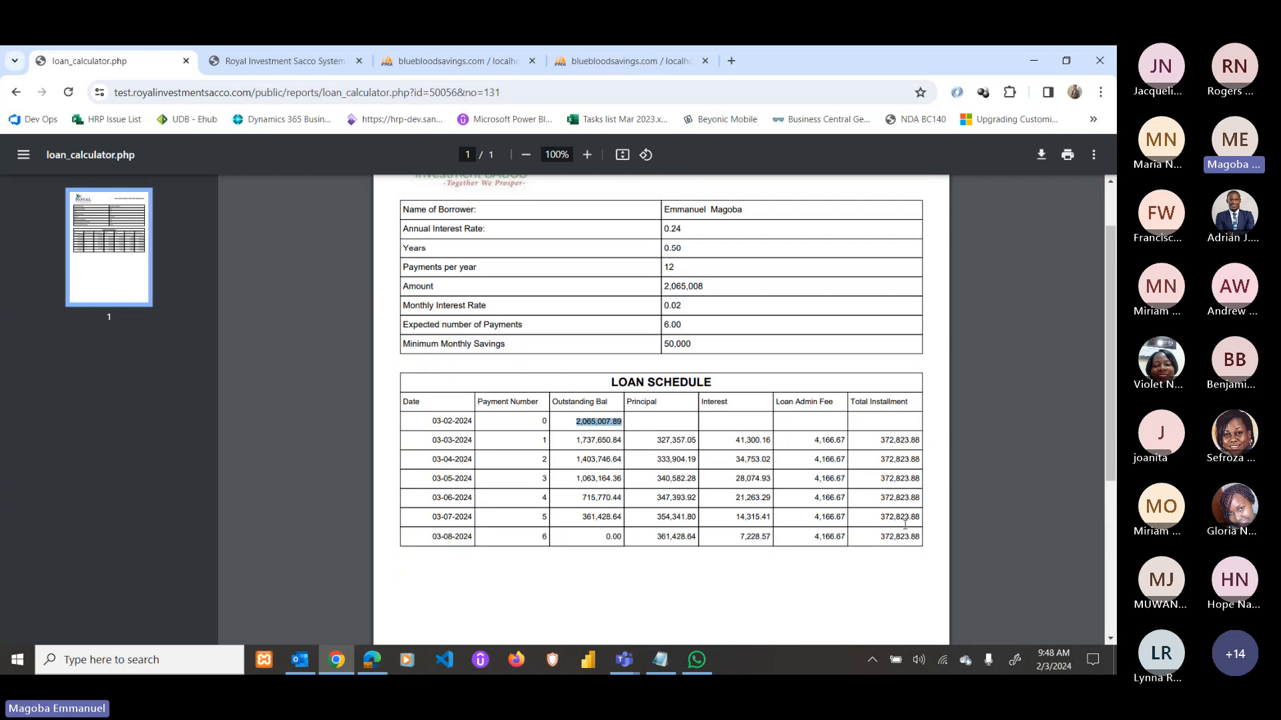
{"action": "scroll", "coordinate": [697, 422], "scroll_direction": "up", "scroll_amount": 1}
{"action": "left_click", "coordinate": [17, 92]}
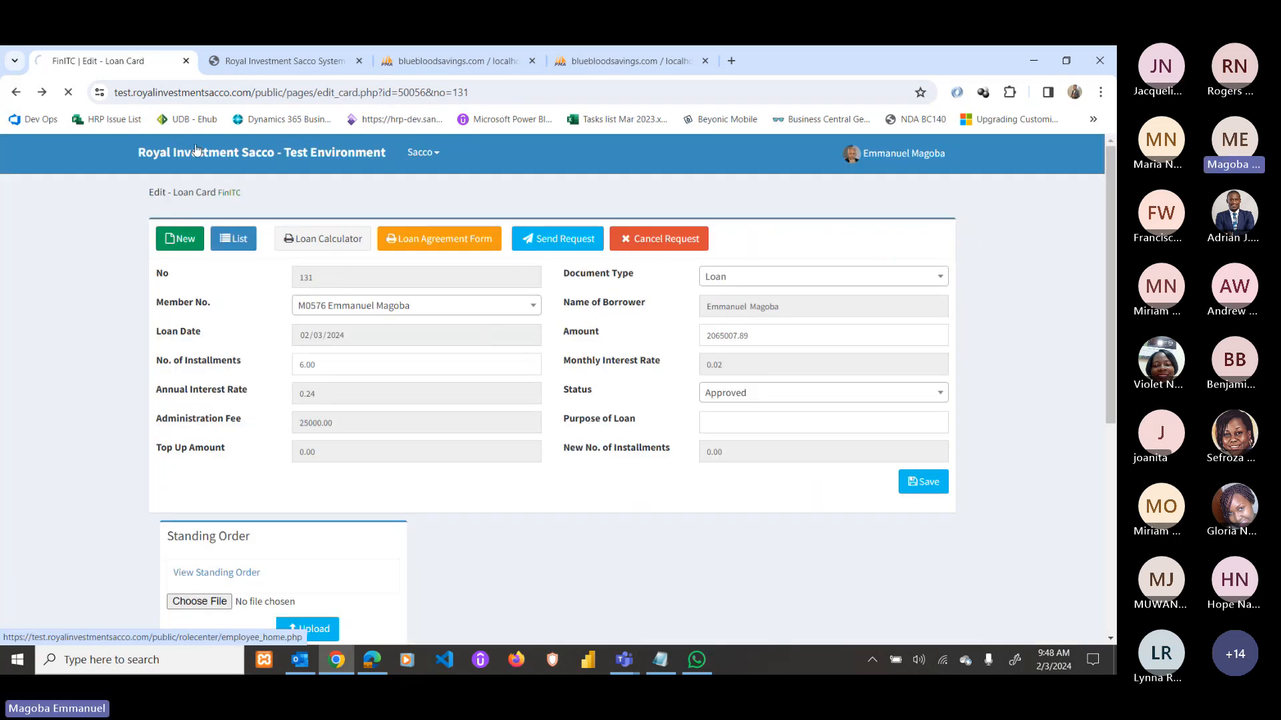
Submit a new 1,500,000 withdrawal with reason School fees.
{"action": "left_click", "coordinate": [196, 148]}
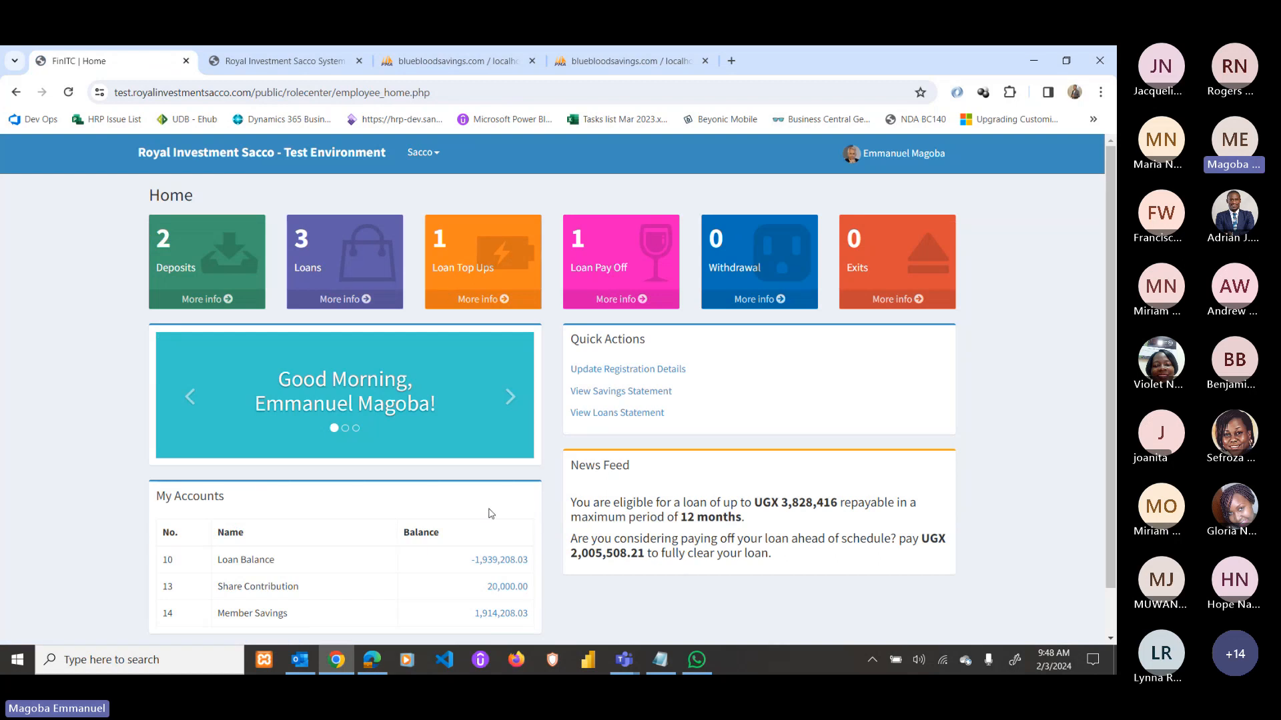
{"action": "scroll", "coordinate": [491, 513], "scroll_direction": "down", "scroll_amount": 2}
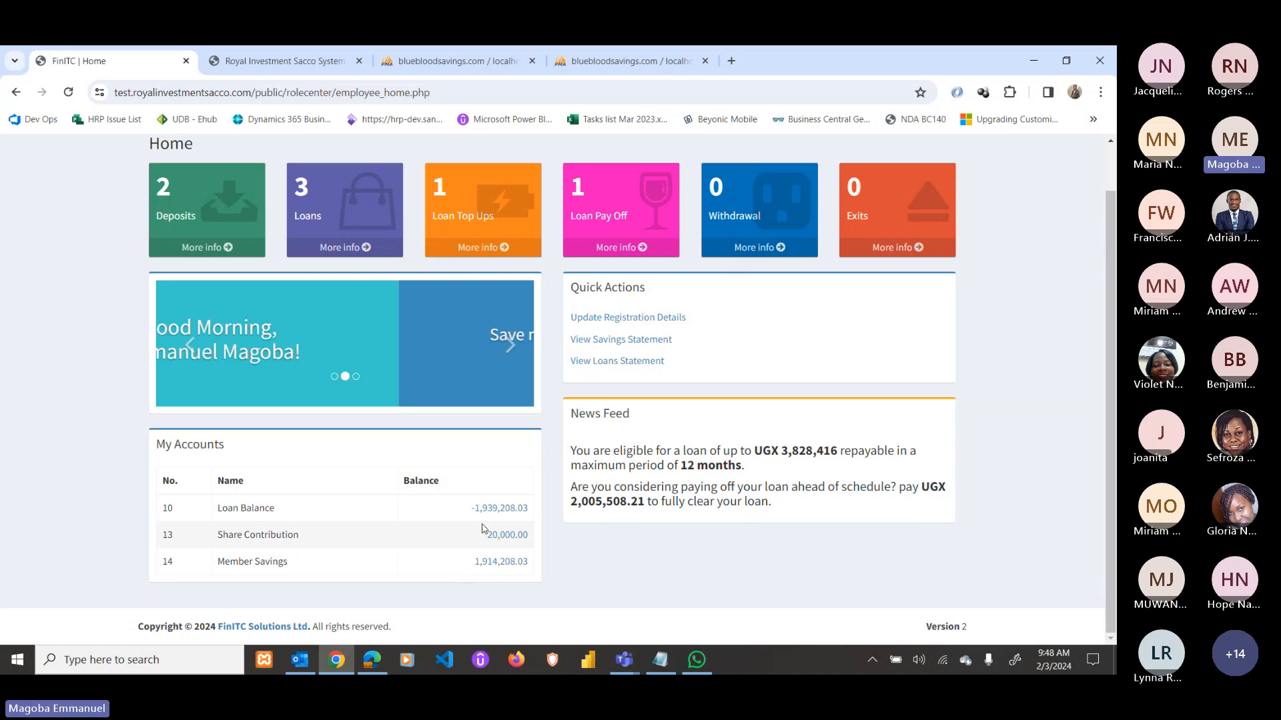
{"action": "left_click", "coordinate": [773, 254]}
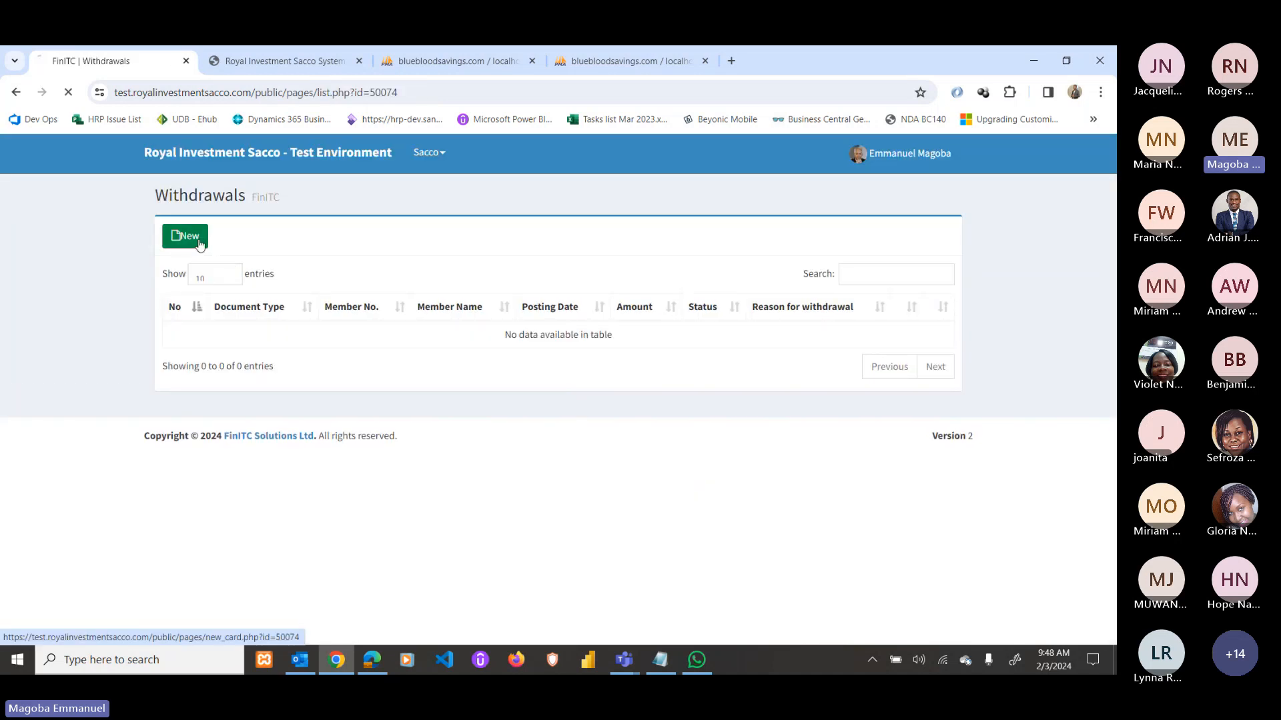
{"action": "left_click", "coordinate": [185, 236]}
{"action": "left_click", "coordinate": [749, 338]}
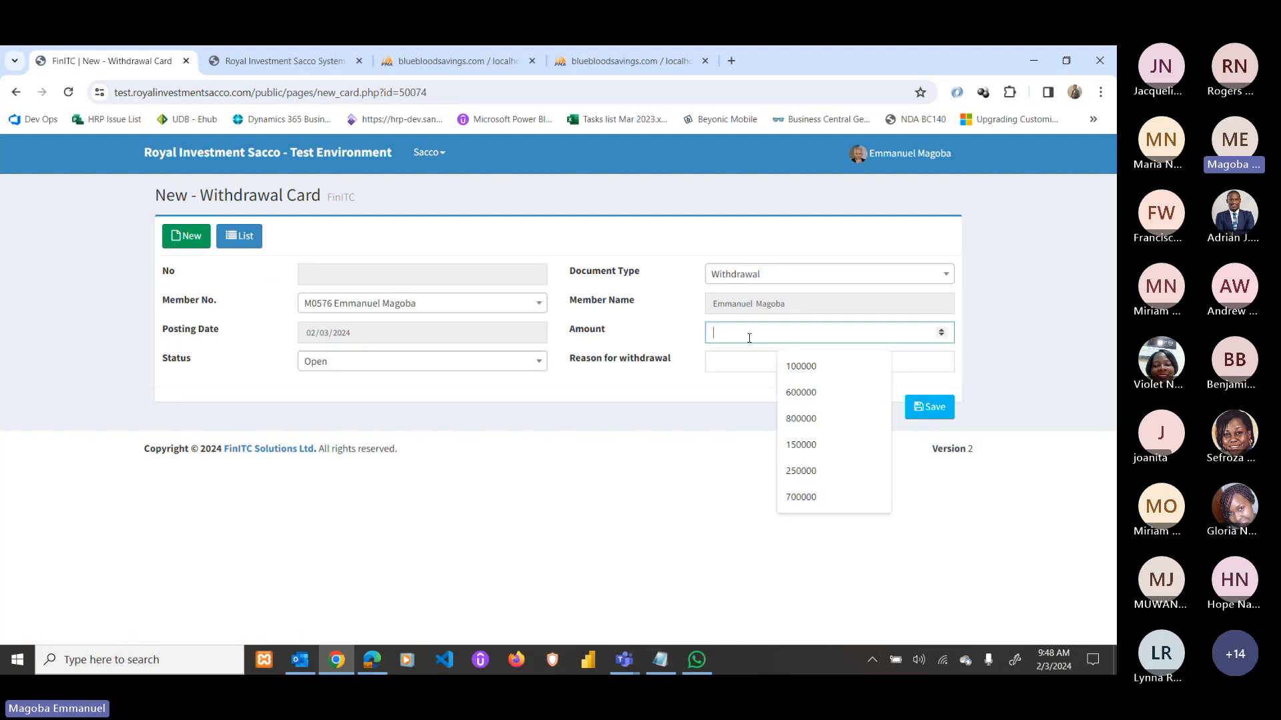
{"action": "type", "text": "1500"}
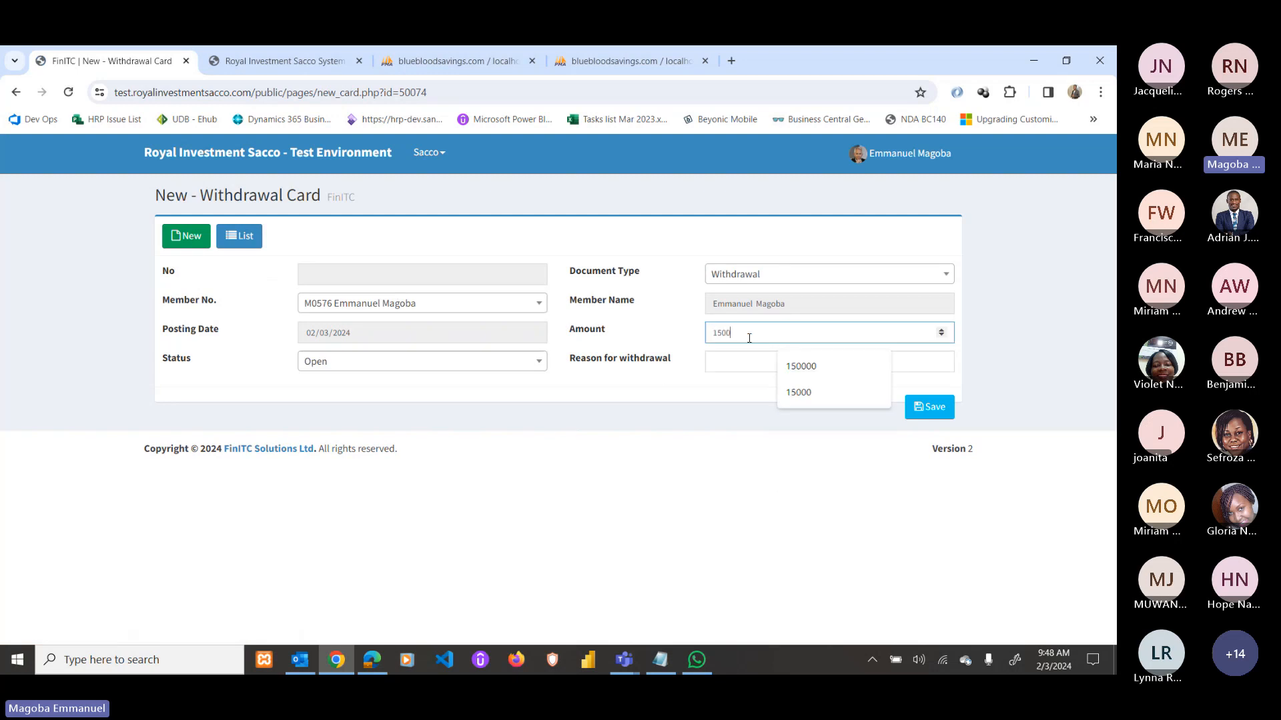
{"action": "type", "text": "000"}
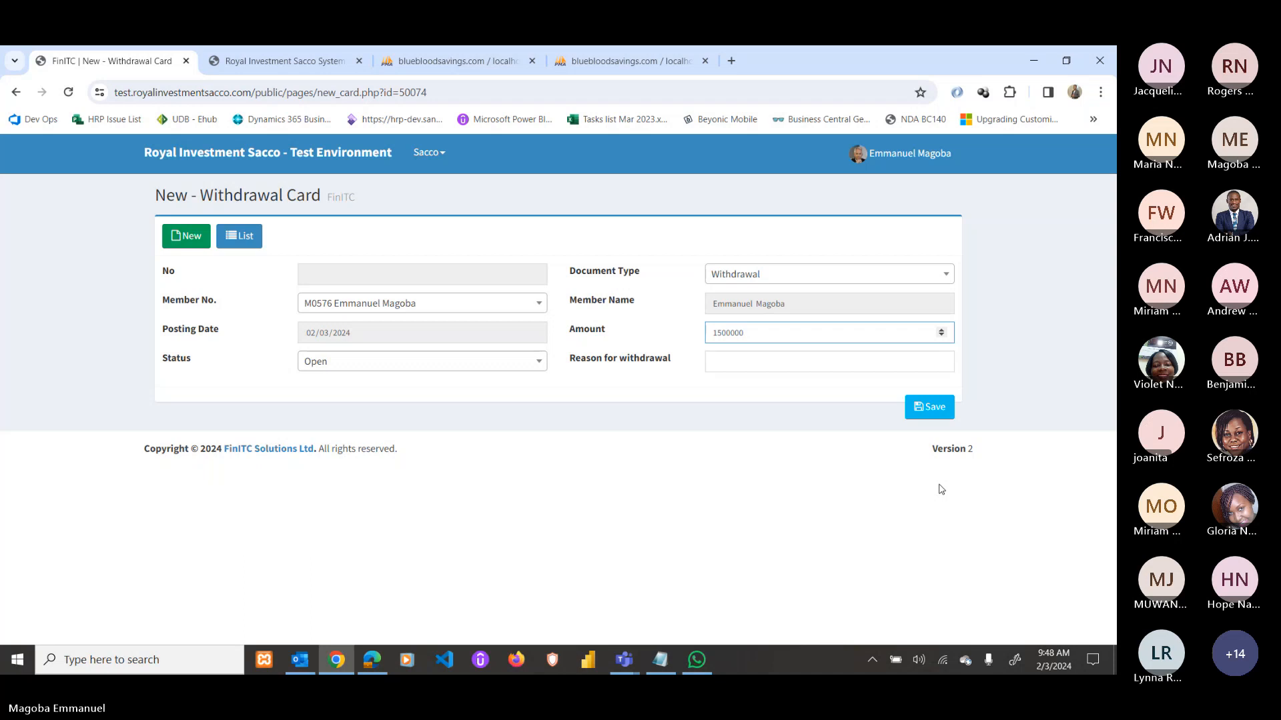
{"action": "left_click", "coordinate": [789, 362]}
{"action": "left_click", "coordinate": [814, 393]}
{"action": "left_click", "coordinate": [927, 409]}
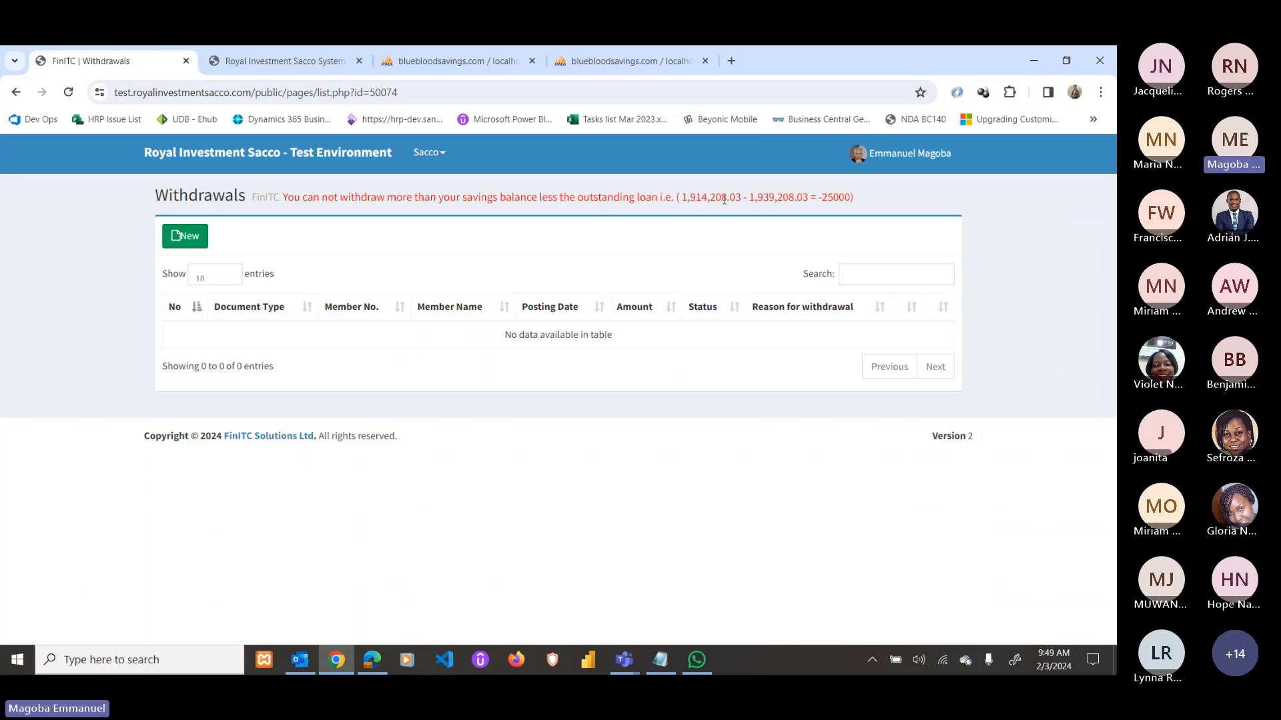
Check the savings statement's 3,000,000 contribution and 3,000,000 loan deduction, then go back home.
{"action": "left_click", "coordinate": [17, 94]}
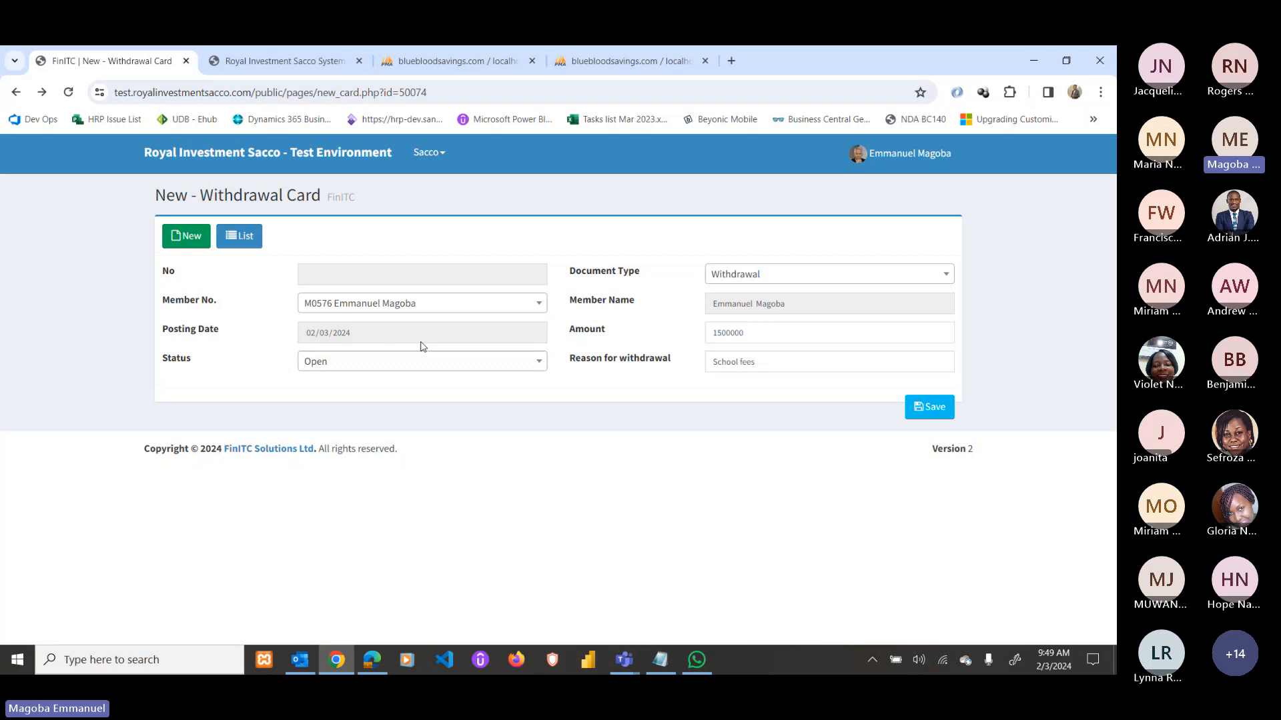
{"action": "left_click", "coordinate": [270, 161]}
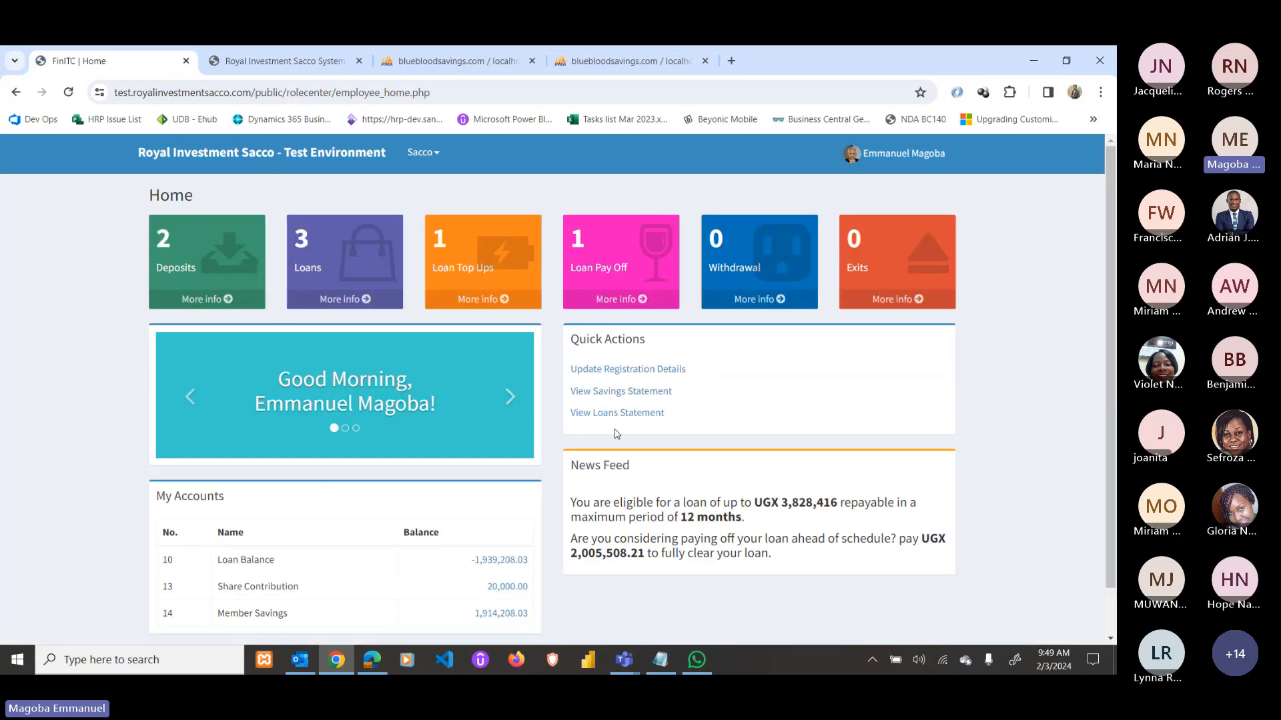
{"action": "left_click", "coordinate": [657, 391]}
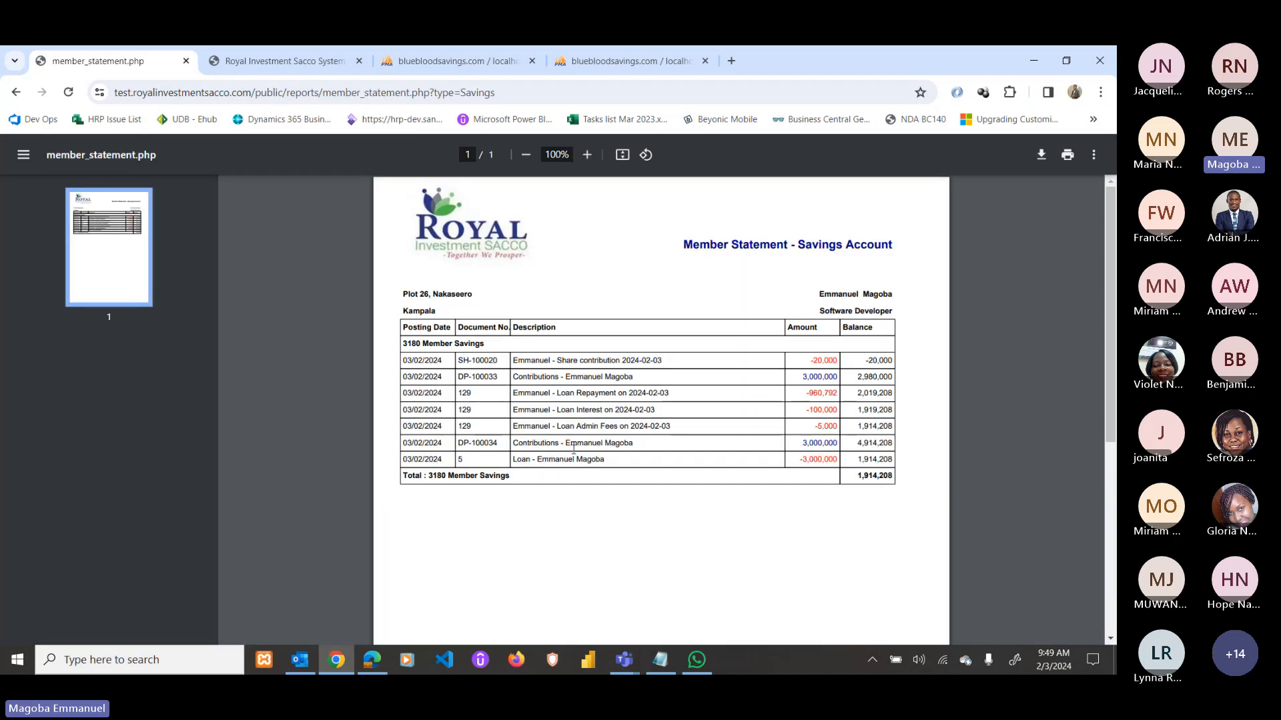
{"action": "double_click", "coordinate": [815, 442]}
{"action": "double_click", "coordinate": [817, 459]}
{"action": "left_click", "coordinate": [24, 99]}
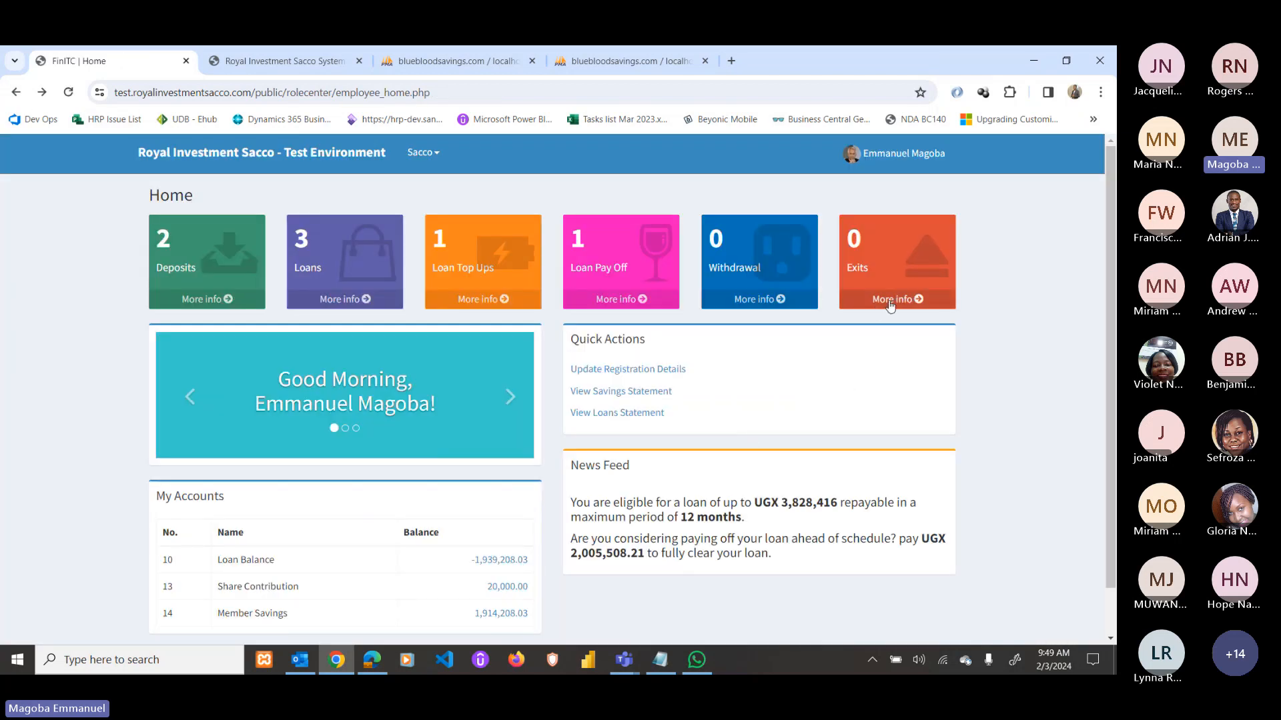
Start a new exit request with standing order No and reason 'I am tied of the sacco'.
{"action": "left_click", "coordinate": [874, 308]}
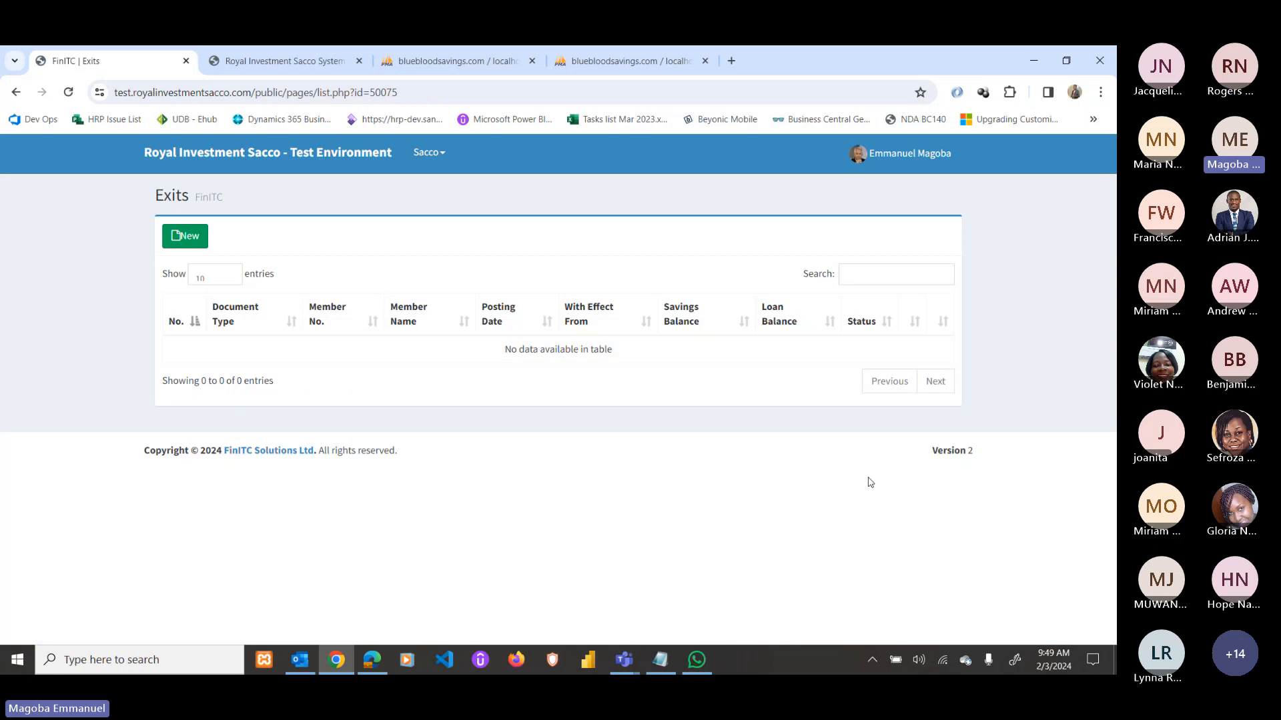
{"action": "left_click", "coordinate": [190, 236]}
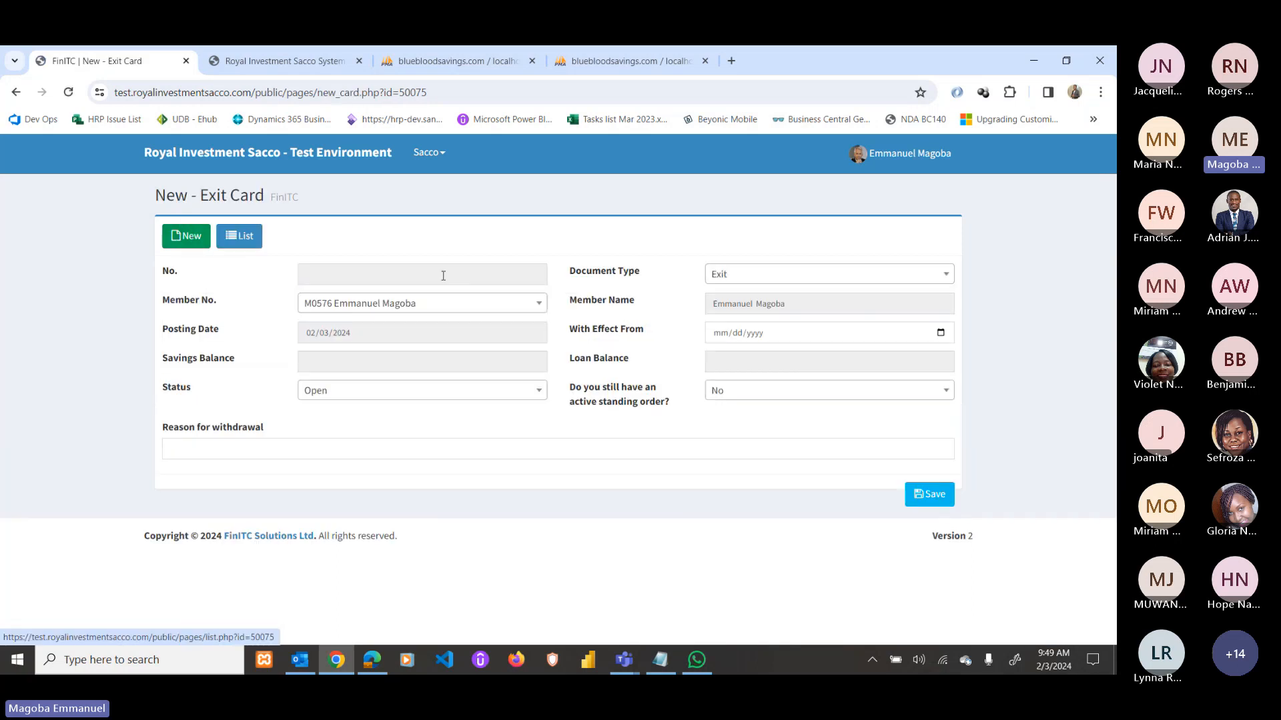
{"action": "left_click", "coordinate": [735, 391]}
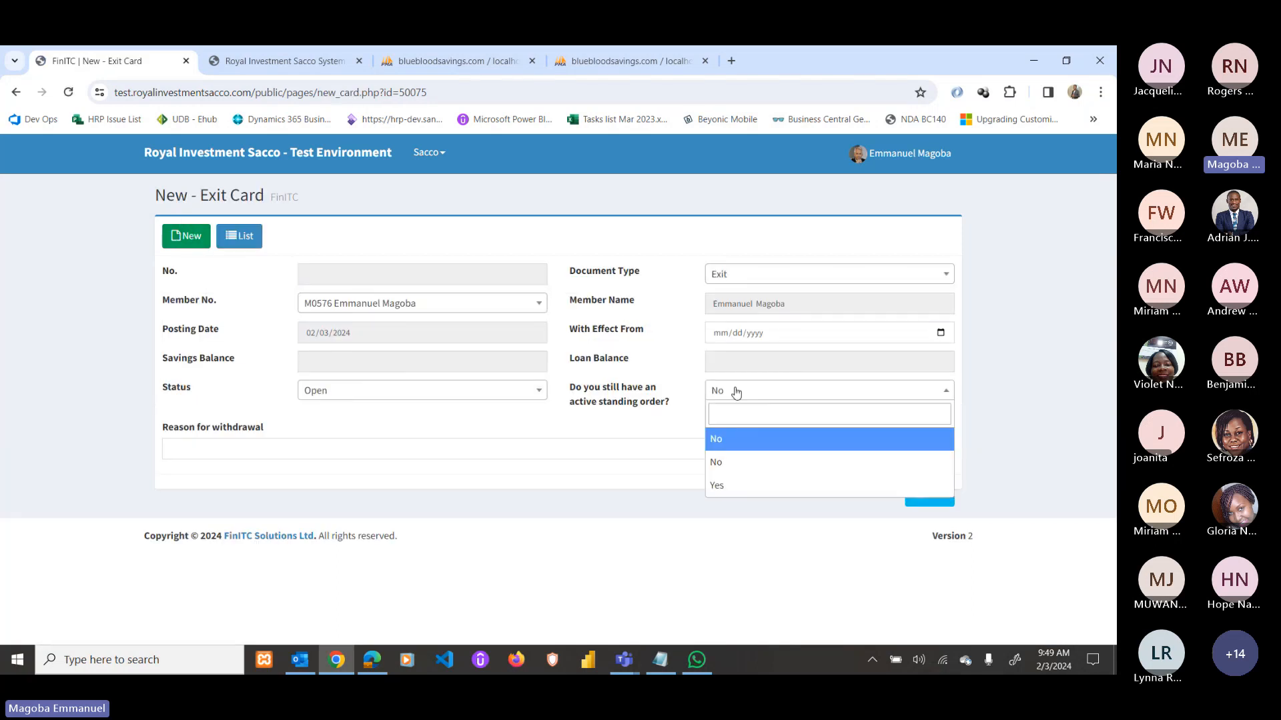
{"action": "left_click", "coordinate": [736, 392]}
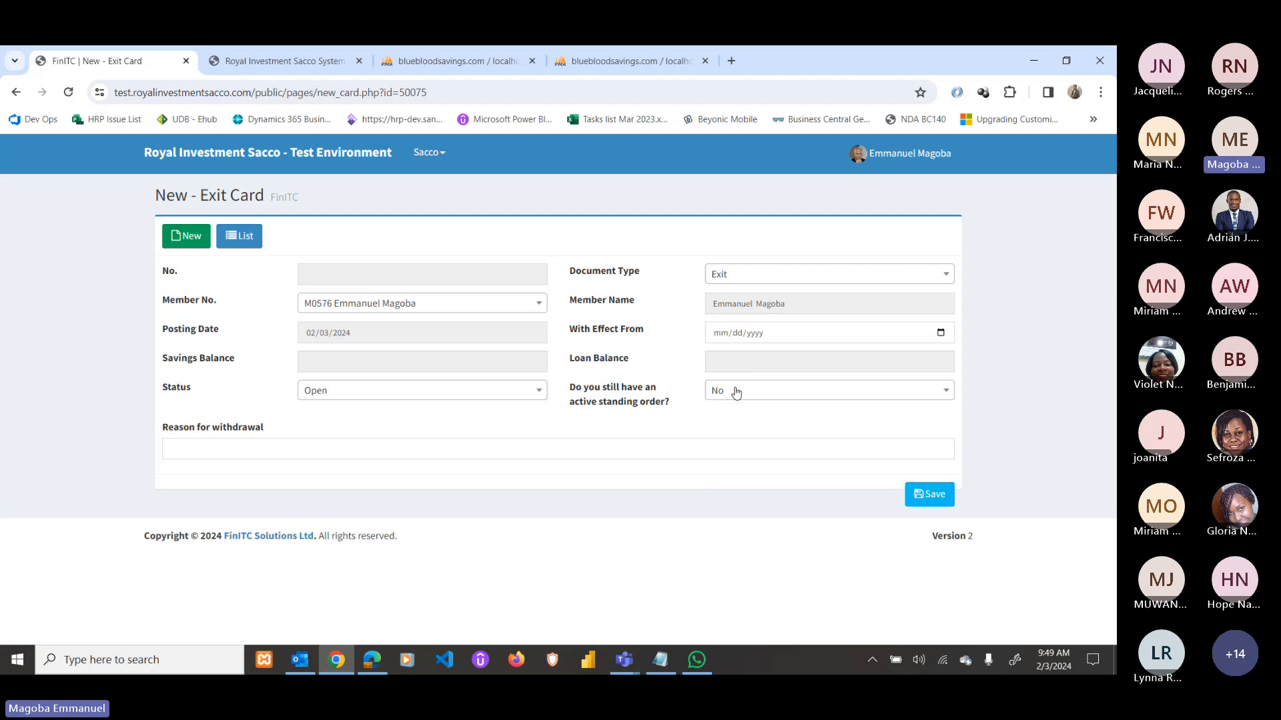
{"action": "left_click", "coordinate": [331, 452]}
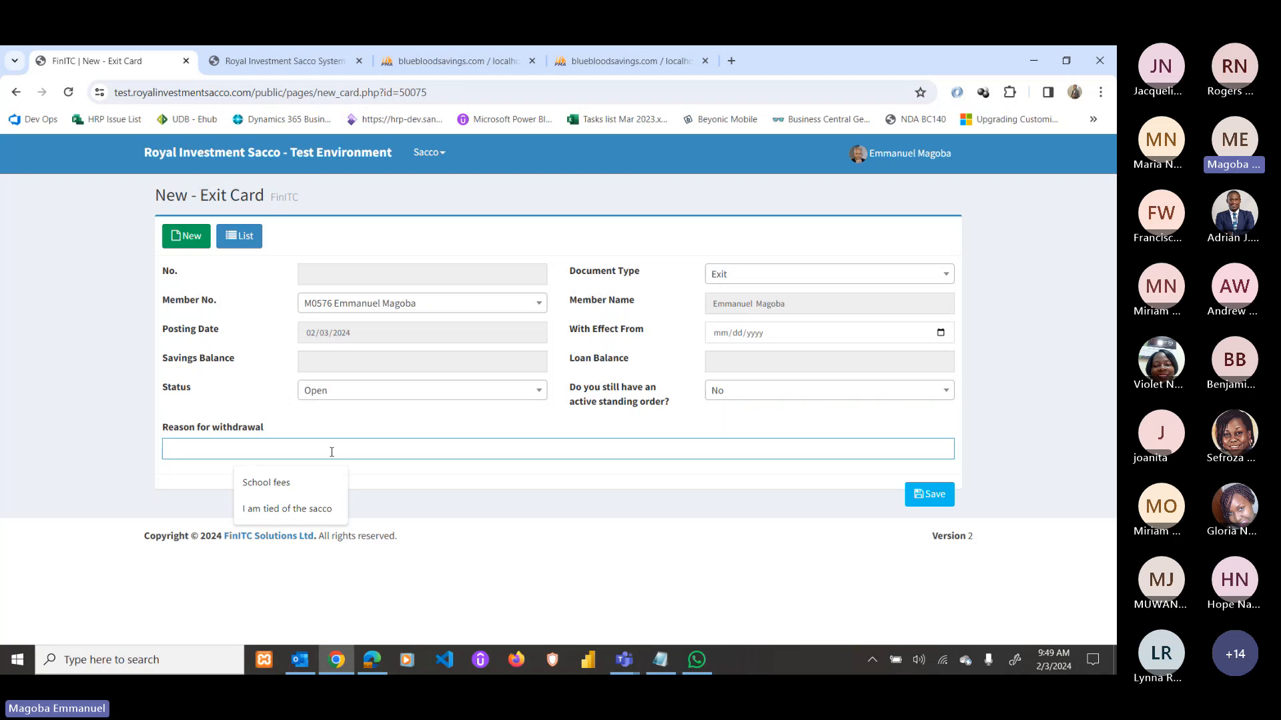
{"action": "left_click", "coordinate": [314, 509]}
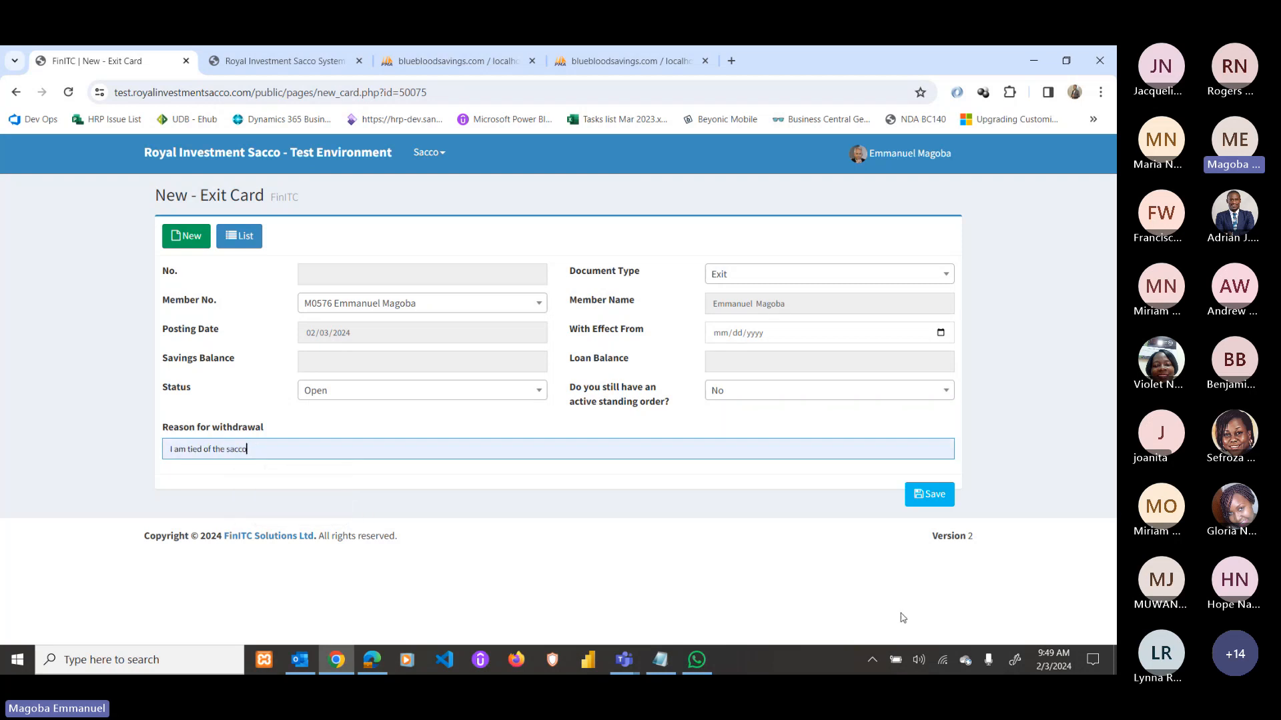
Set the effective date to February 3, 2024 and save the exit card.
{"action": "left_click", "coordinate": [930, 494]}
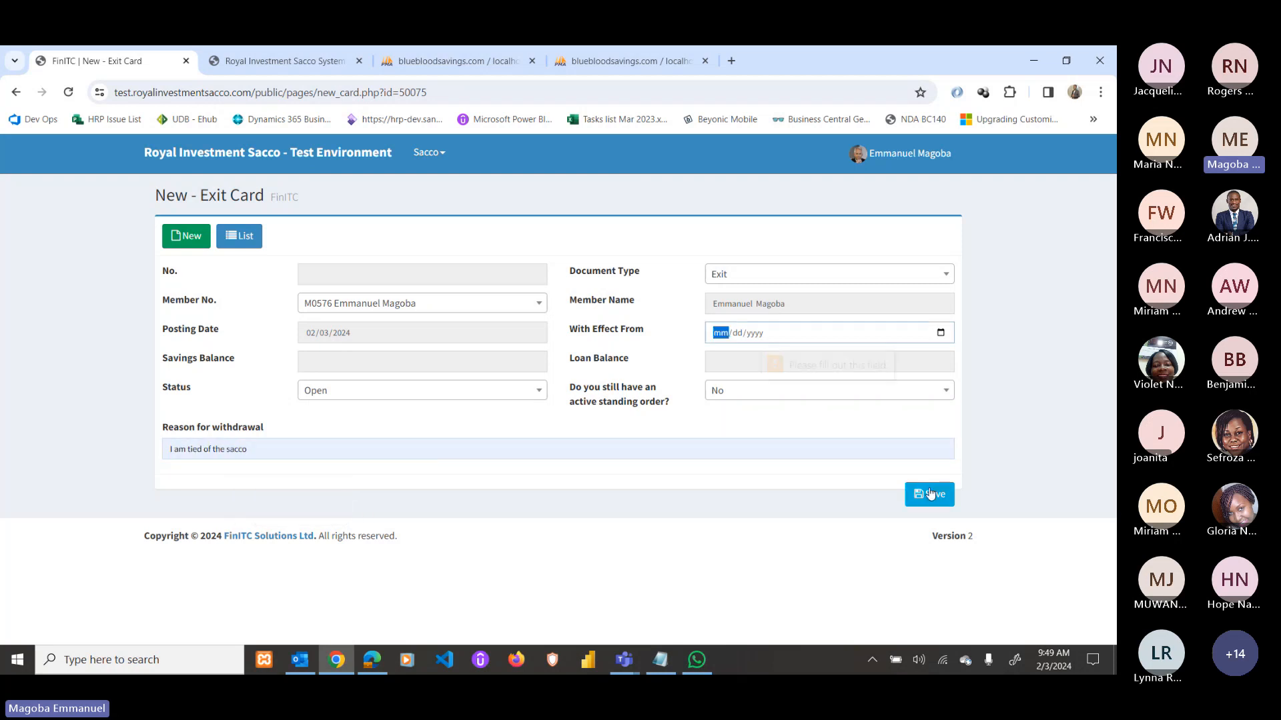
{"action": "left_click", "coordinate": [941, 333]}
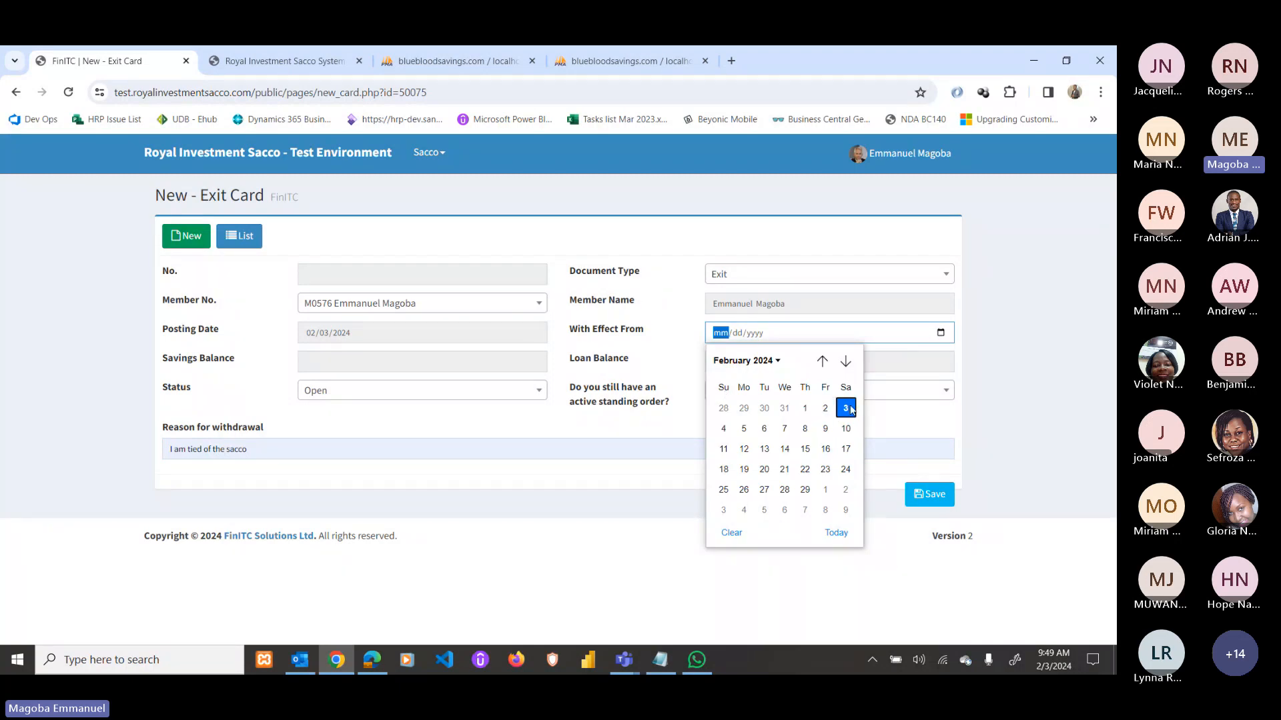
{"action": "left_click", "coordinate": [847, 407]}
{"action": "left_click", "coordinate": [925, 505]}
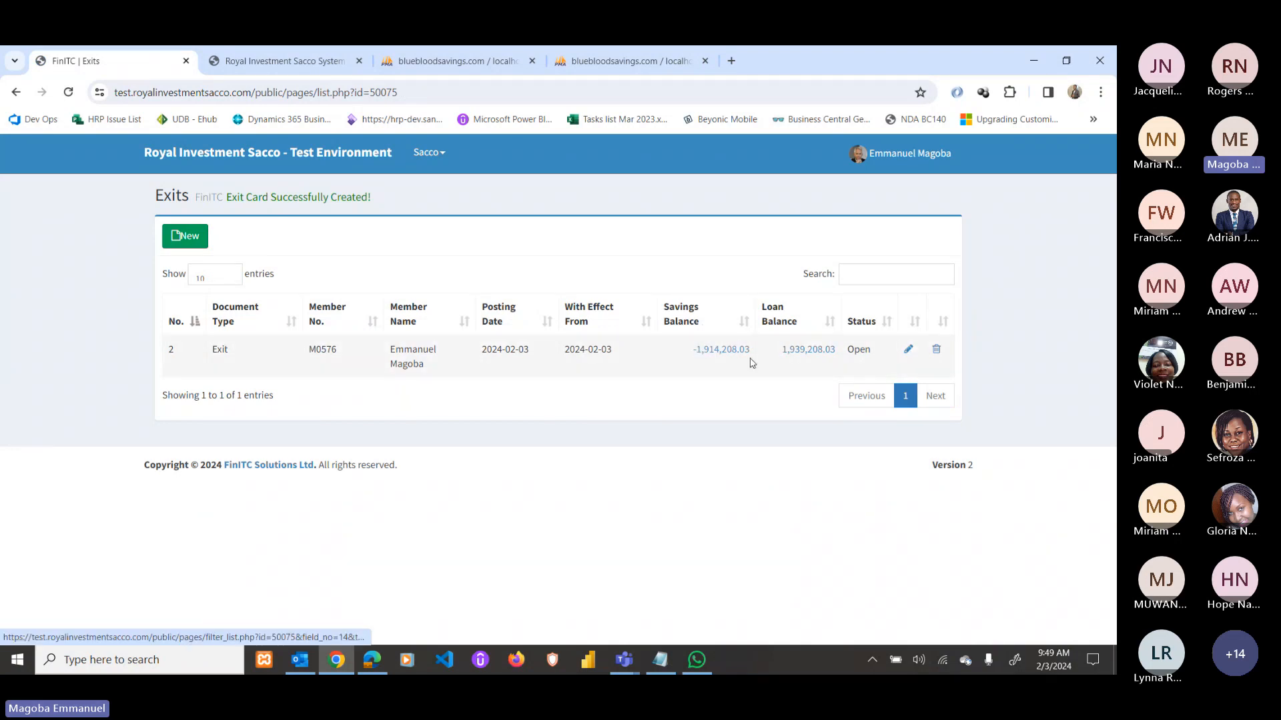
Open the new exit card and generate its Cessation of Membership Request letter.
{"action": "left_click", "coordinate": [909, 351]}
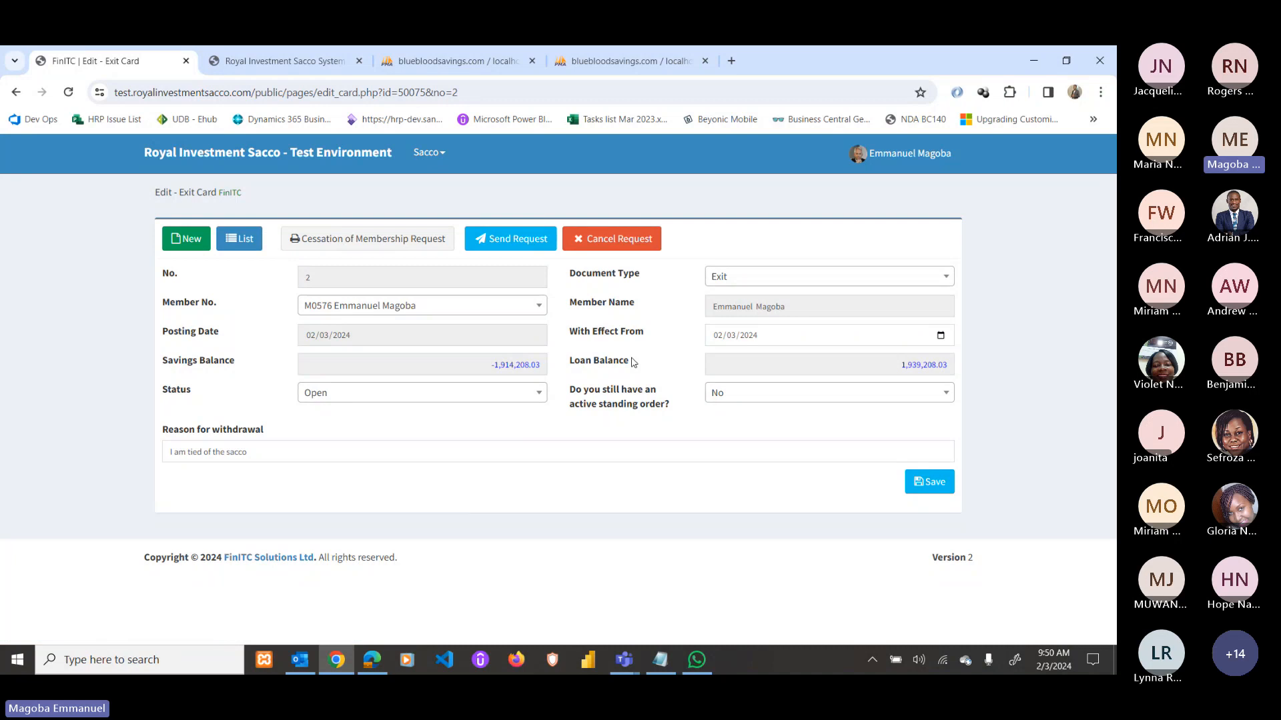
{"action": "left_click", "coordinate": [423, 240]}
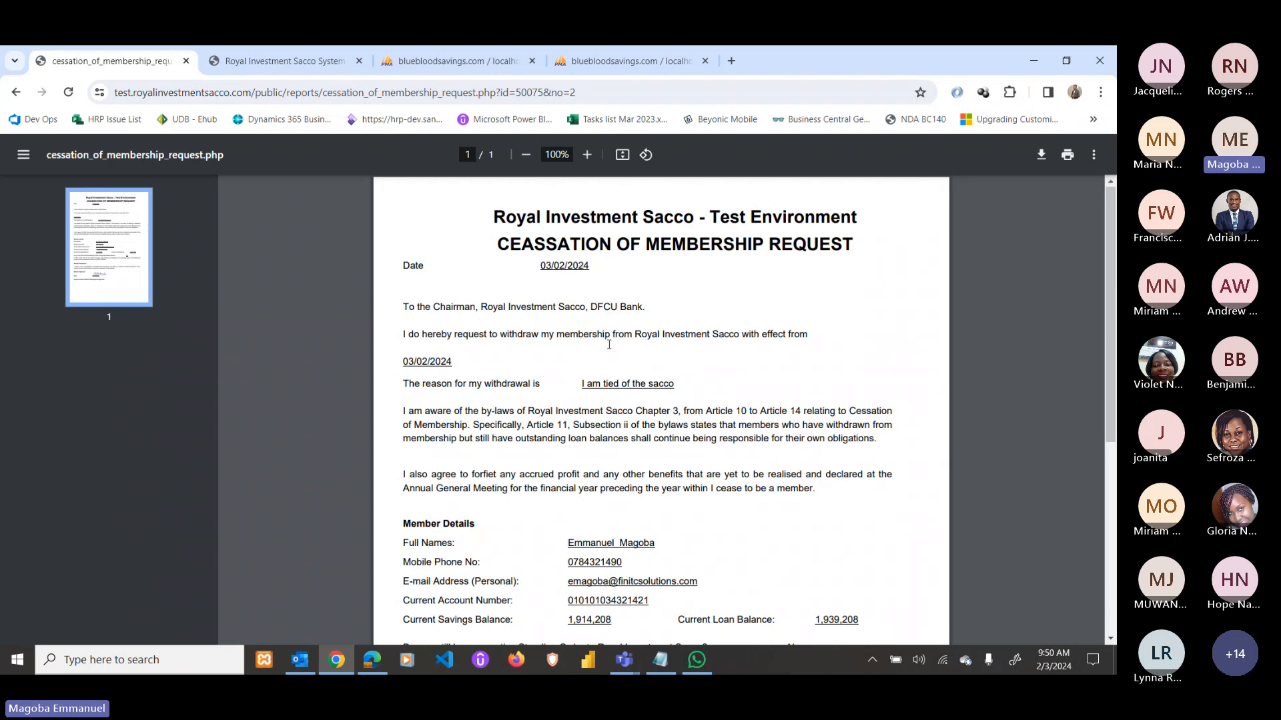
{"action": "scroll", "coordinate": [625, 325], "scroll_direction": "down", "scroll_amount": 5}
{"action": "scroll", "coordinate": [619, 392], "scroll_direction": "up", "scroll_amount": 3}
{"action": "scroll", "coordinate": [618, 392], "scroll_direction": "up", "scroll_amount": 1}
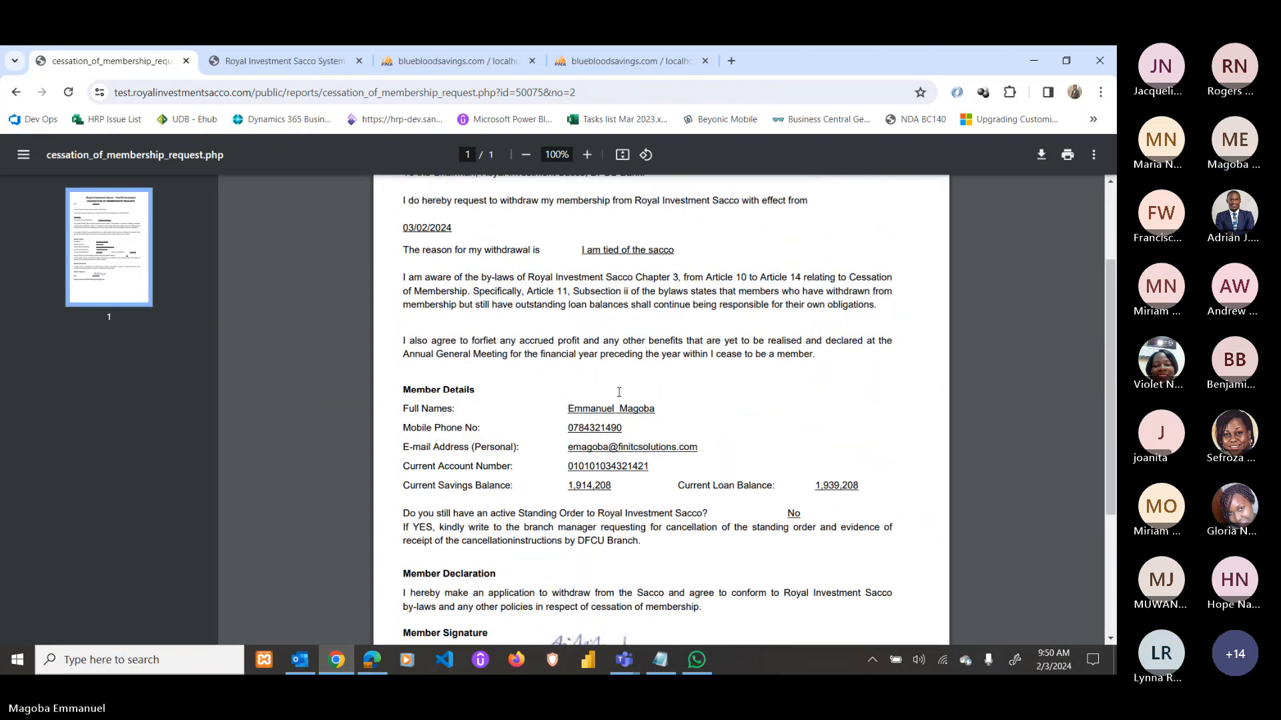
{"action": "scroll", "coordinate": [640, 433], "scroll_direction": "down", "scroll_amount": 4}
{"action": "scroll", "coordinate": [673, 481], "scroll_direction": "up", "scroll_amount": 6}
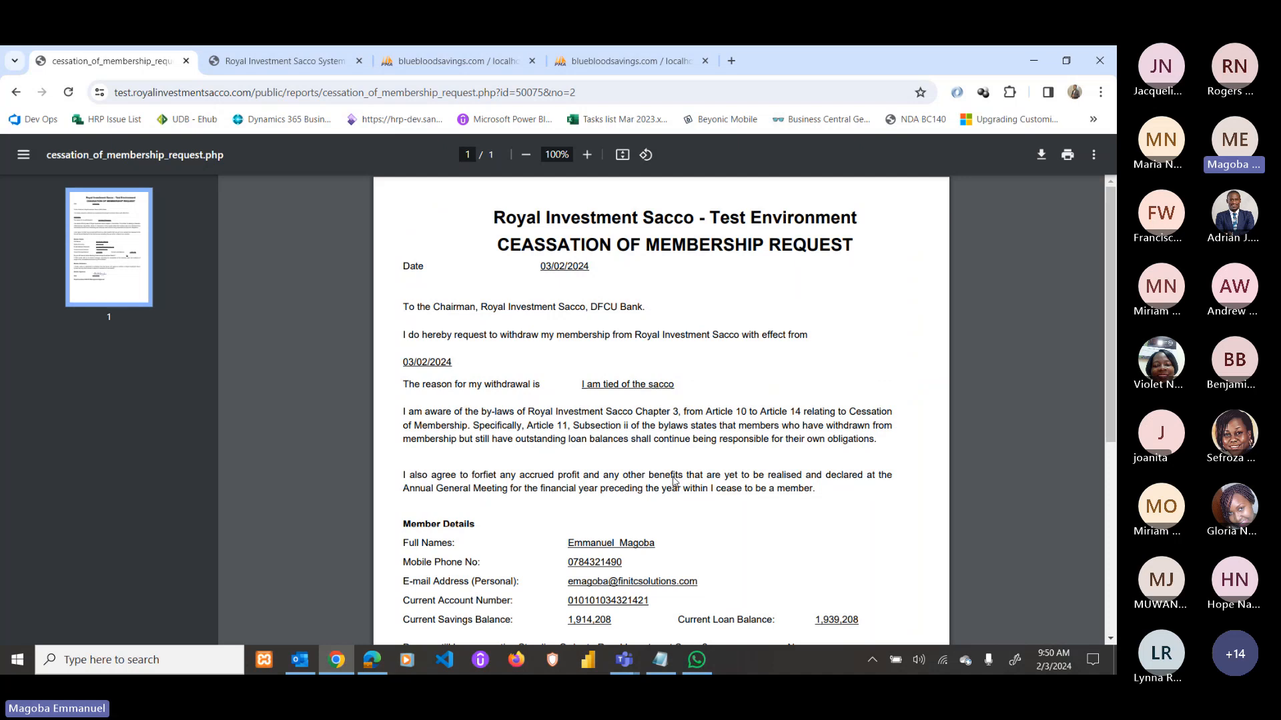
Return to the member home dashboard, then open the administrator's home dashboard in Edge.
{"action": "left_click", "coordinate": [16, 93]}
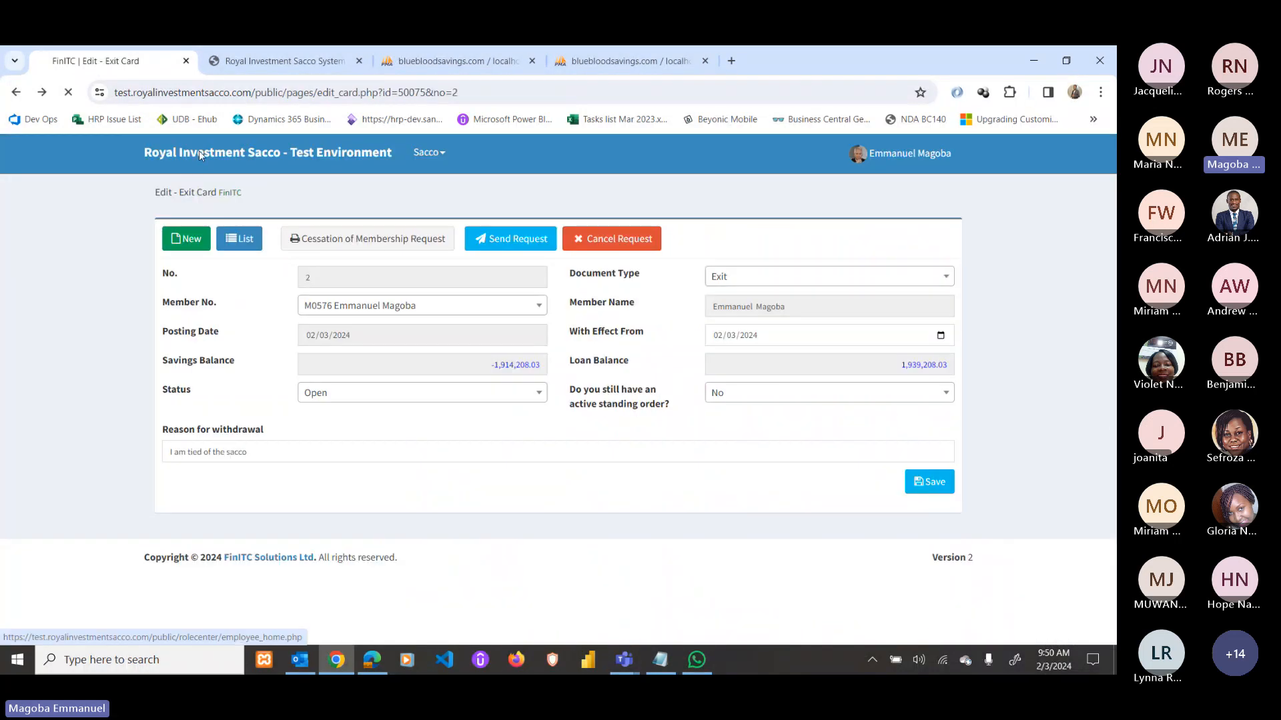
{"action": "left_click", "coordinate": [199, 152]}
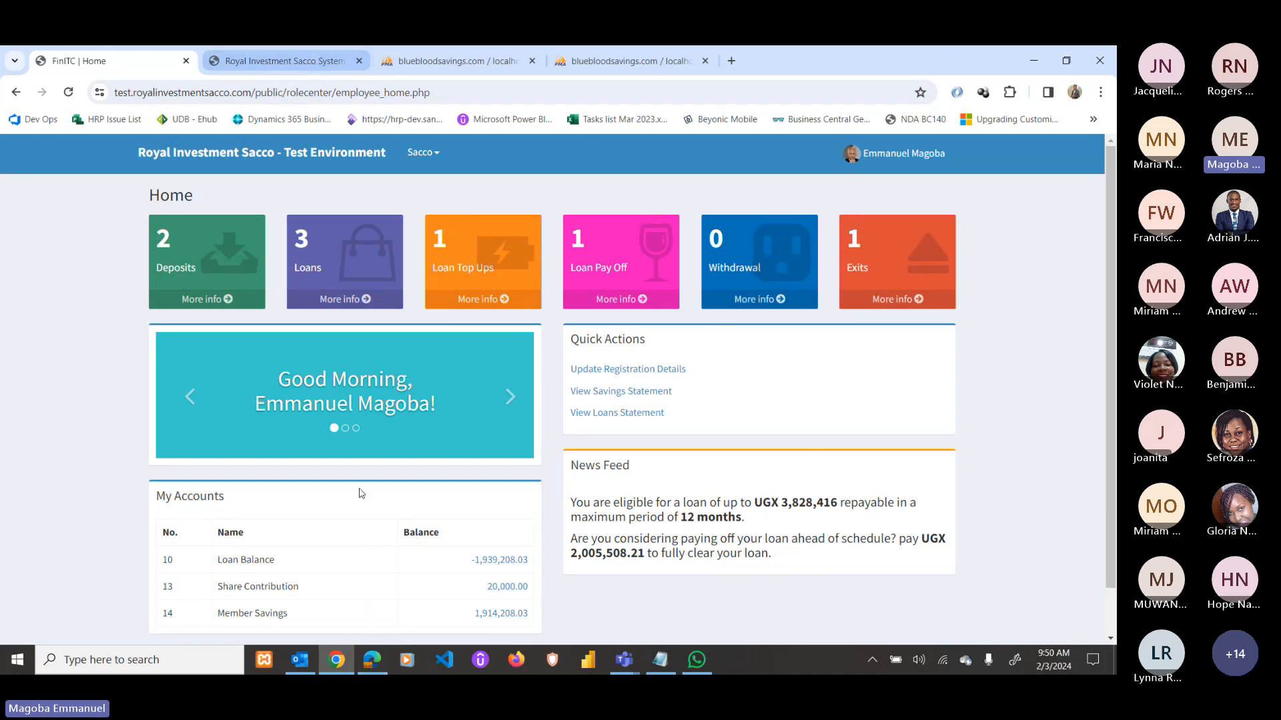
{"action": "left_click", "coordinate": [372, 660]}
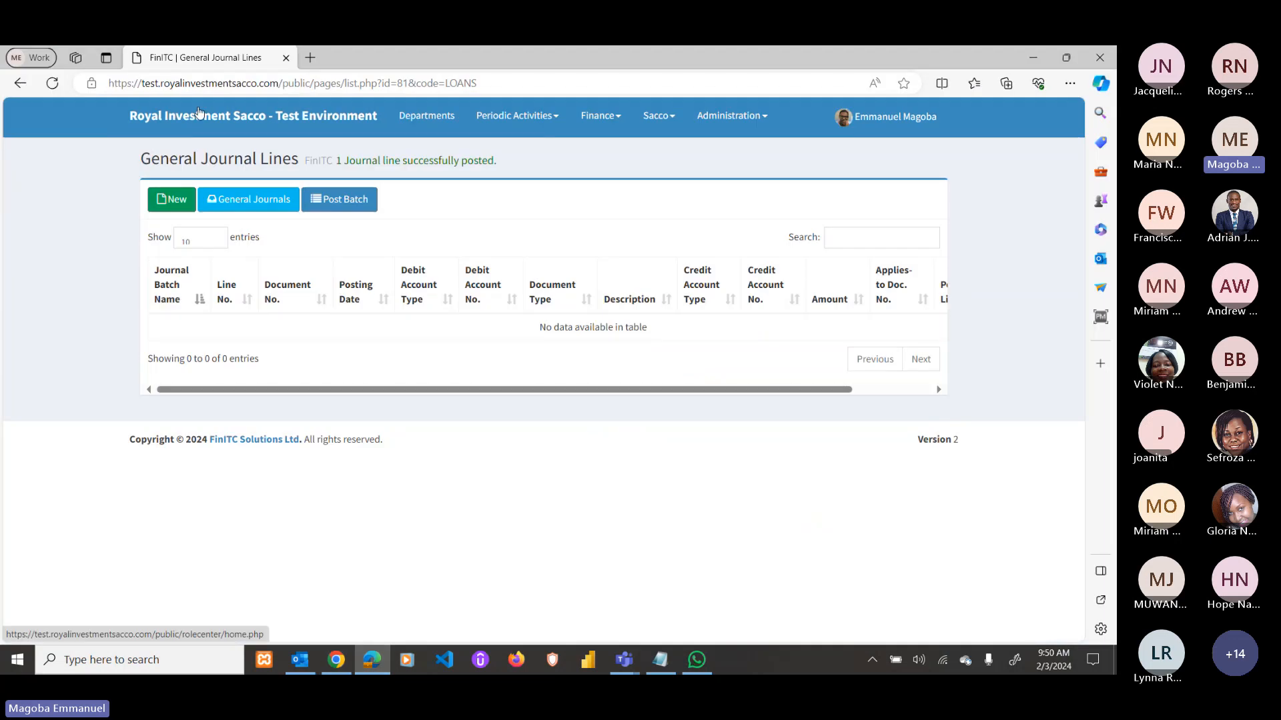
{"action": "left_click", "coordinate": [199, 112]}
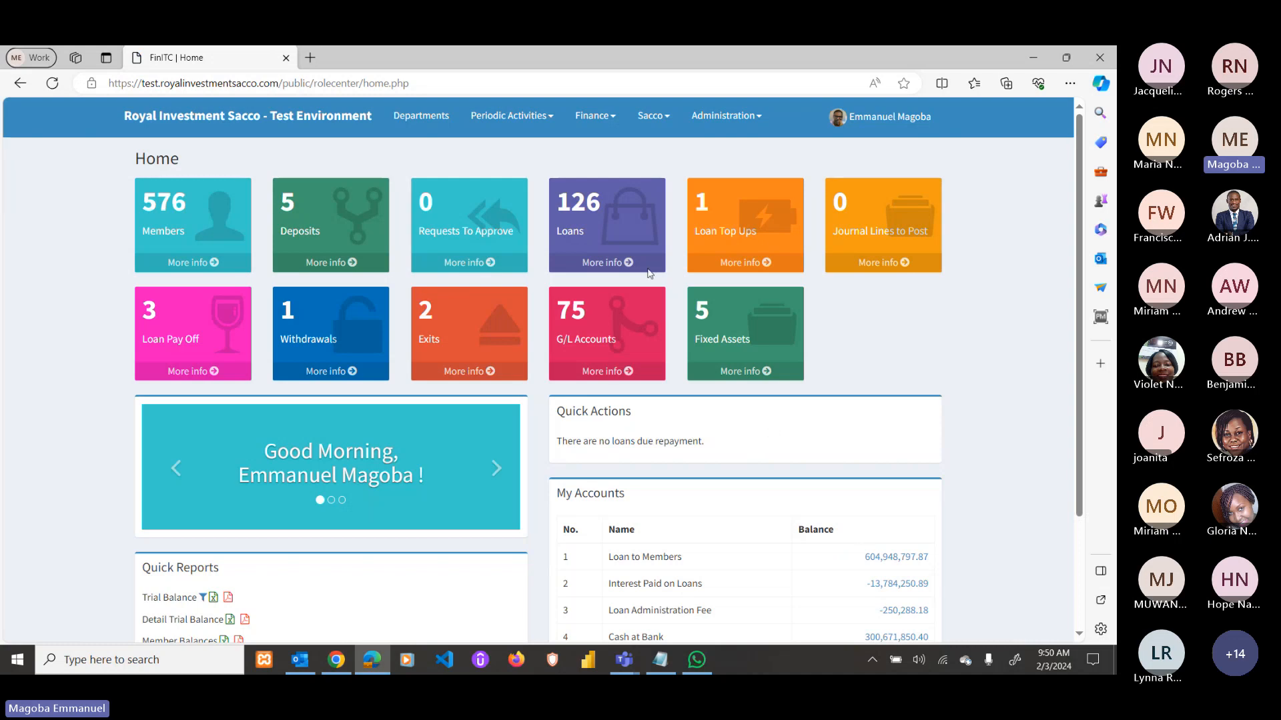
Review the administrator dashboard, then minimize Edge to show the member's dashboard with 1 exit.
{"action": "scroll", "coordinate": [752, 434], "scroll_direction": "down", "scroll_amount": 2}
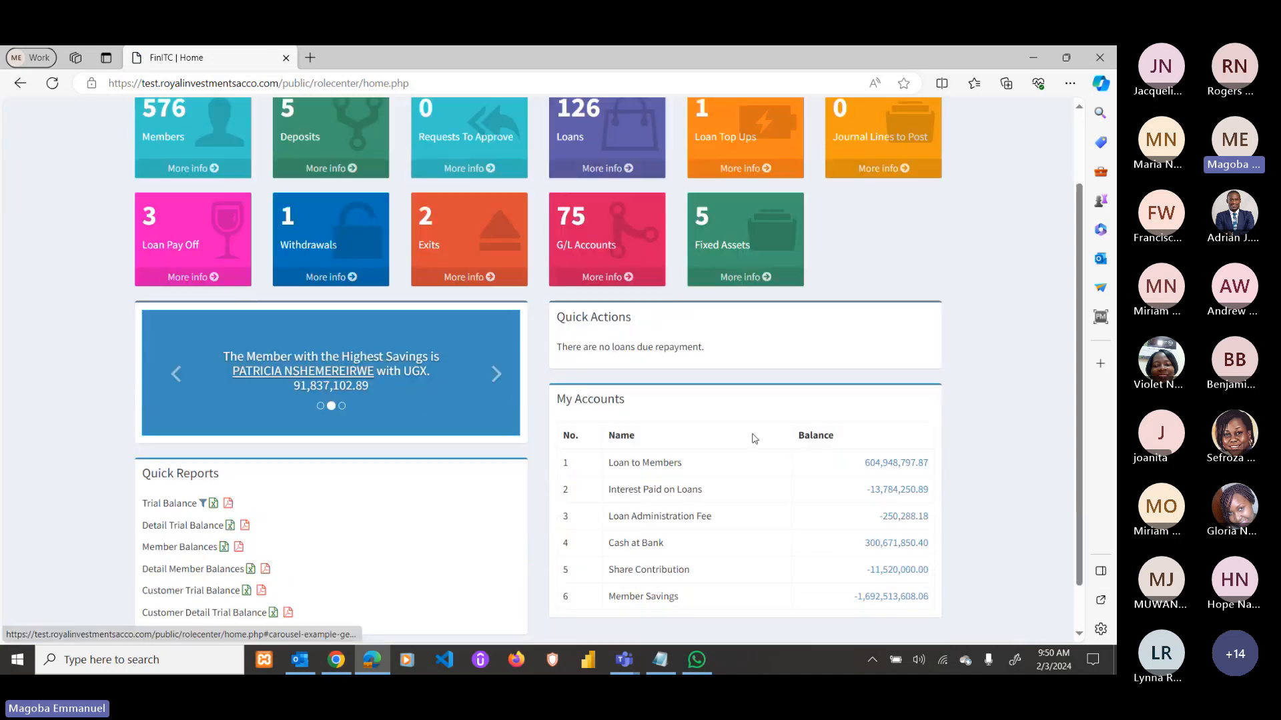
{"action": "scroll", "coordinate": [754, 438], "scroll_direction": "up", "scroll_amount": 2}
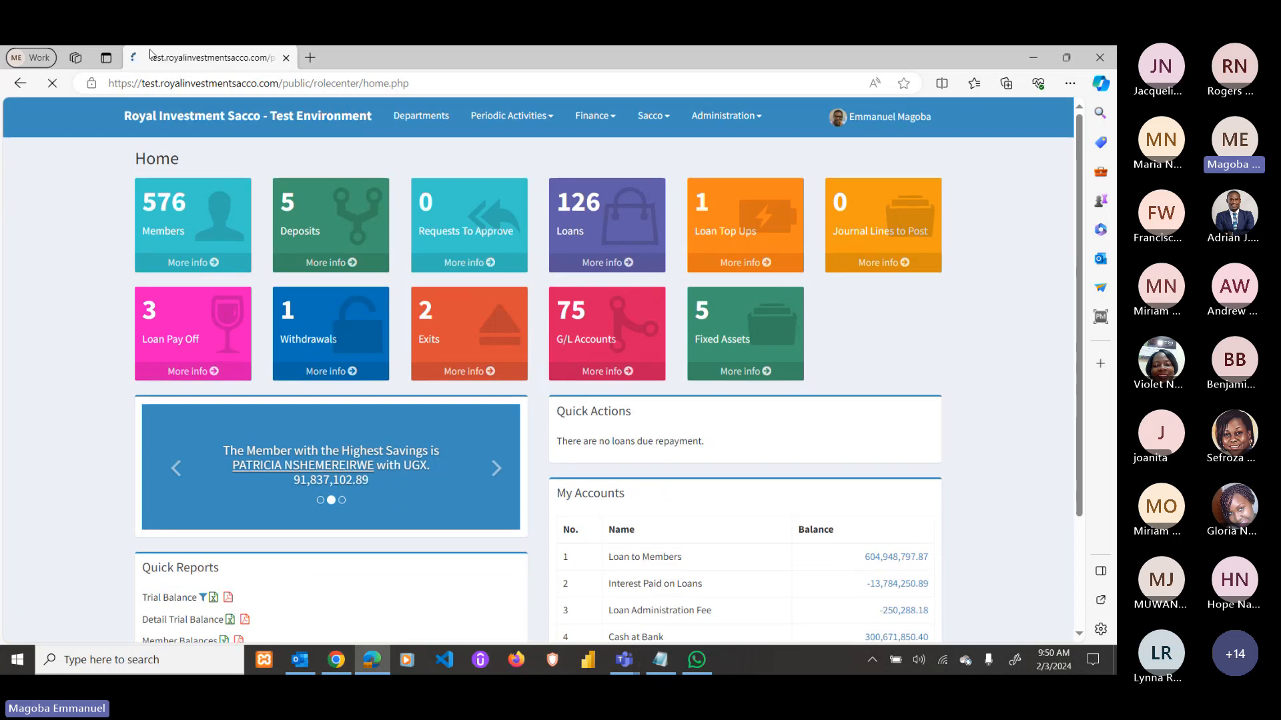
{"action": "left_click", "coordinate": [1027, 57]}
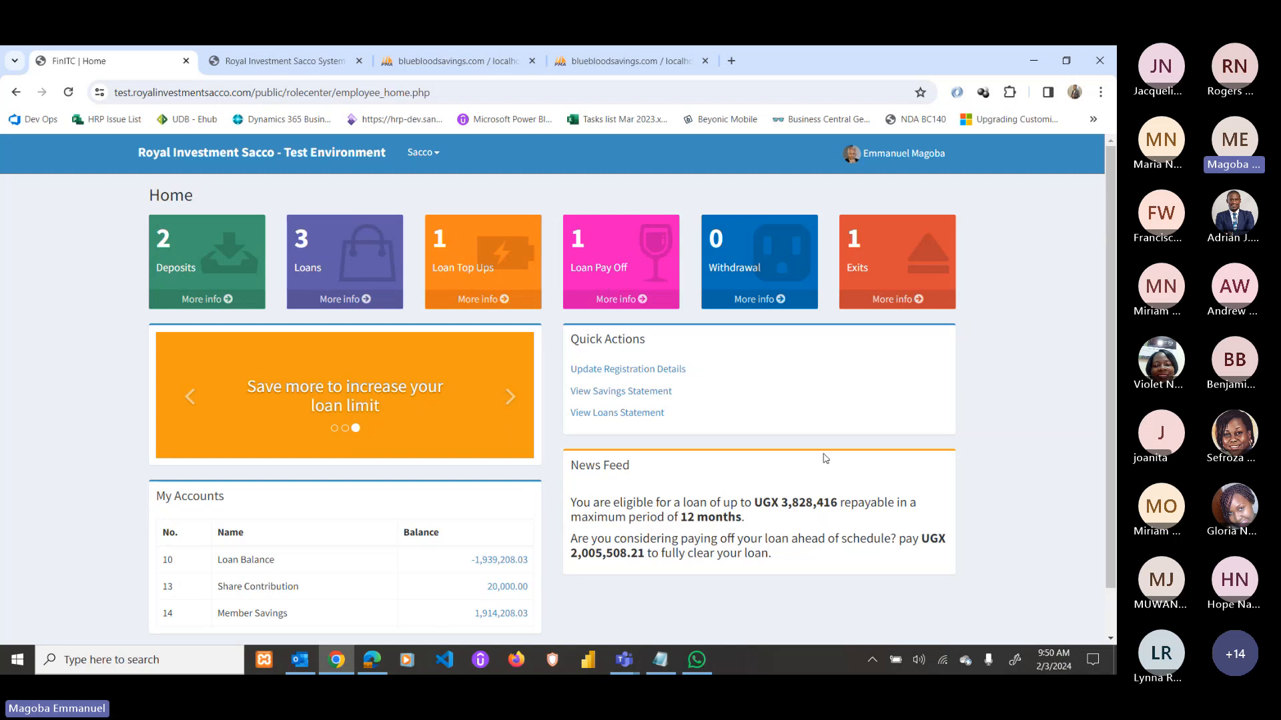
{"action": "scroll", "coordinate": [820, 461], "scroll_direction": "down", "scroll_amount": 1}
{"action": "scroll", "coordinate": [734, 446], "scroll_direction": "up", "scroll_amount": 1}
Bring the Teams meeting forward, show the meeting chat, and mute the microphone.
{"action": "mouse_move", "coordinate": [623, 660]}
{"action": "left_click", "coordinate": [652, 619]}
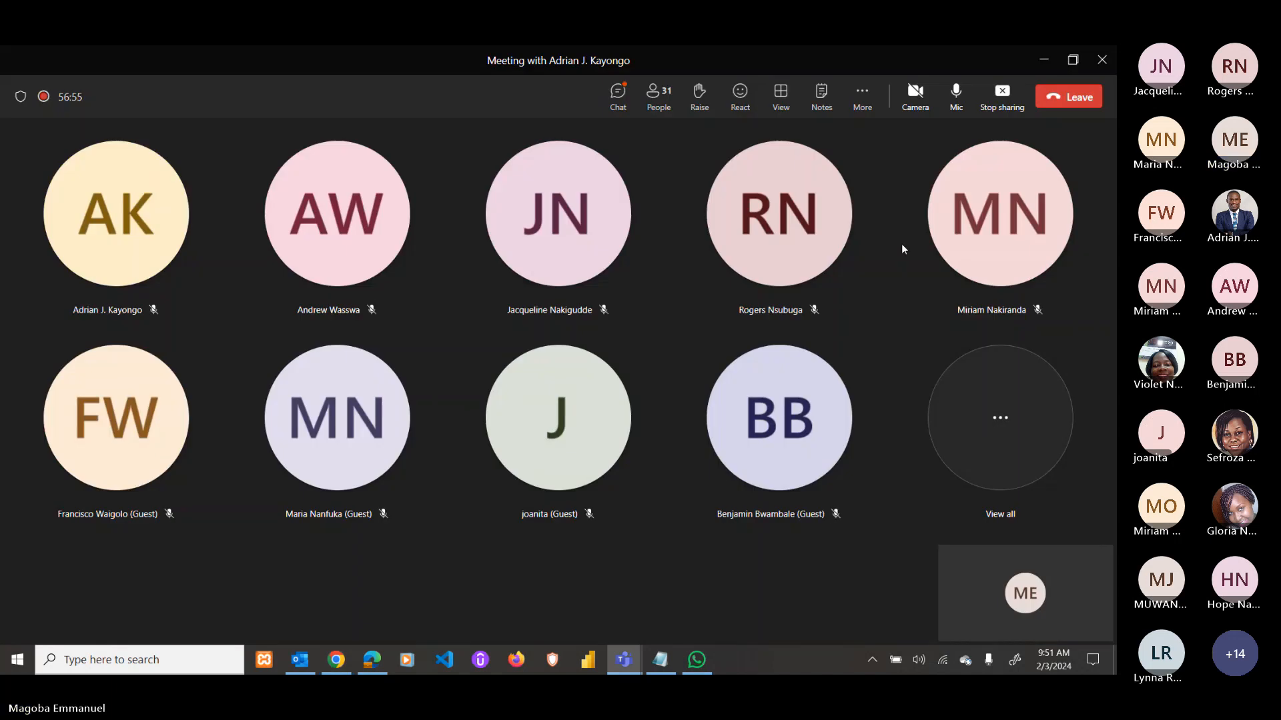
{"action": "left_click", "coordinate": [618, 95]}
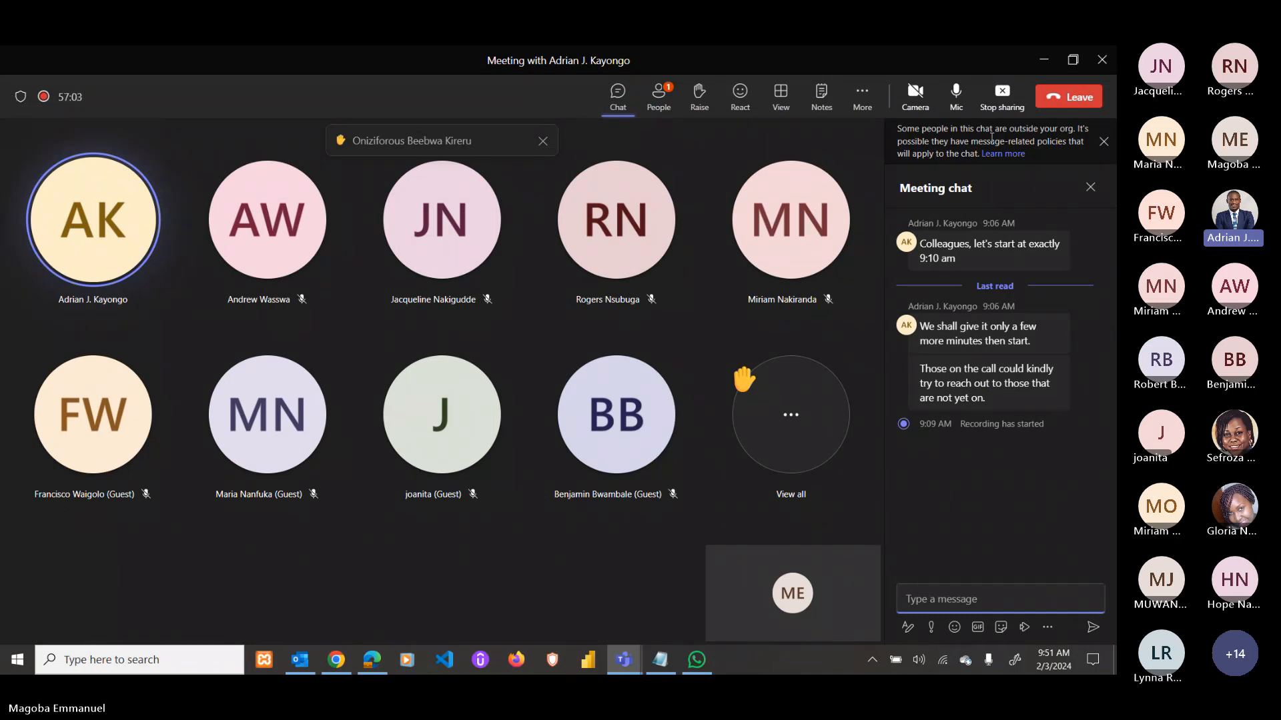
{"action": "left_click", "coordinate": [956, 107]}
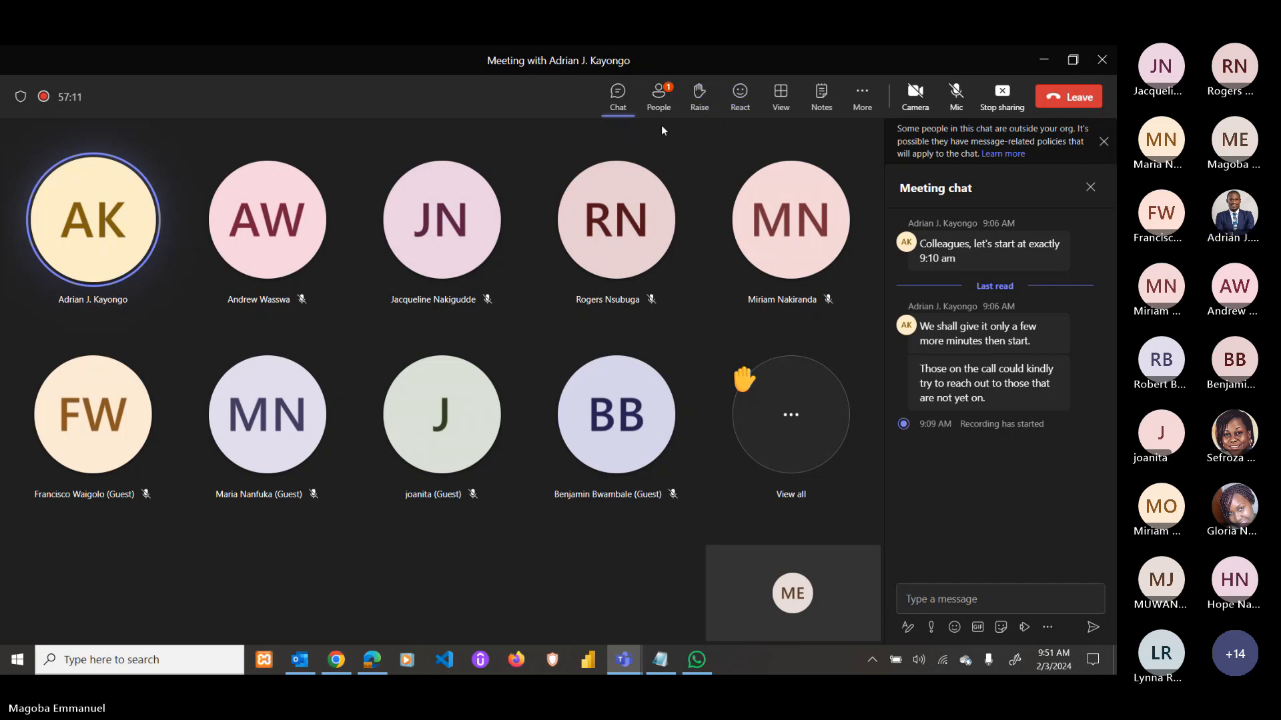
Show the 30-person participants list and view, then close, two attendees' profile cards.
{"action": "left_click", "coordinate": [659, 100]}
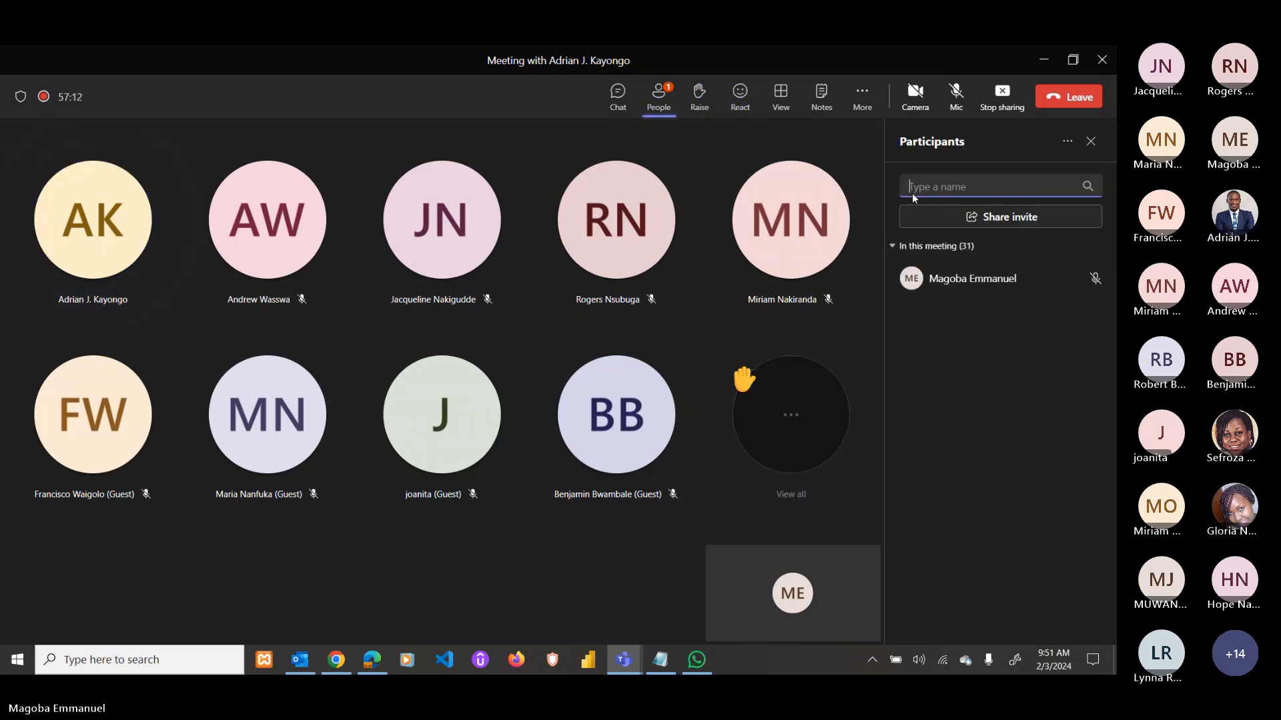
{"action": "left_click", "coordinate": [771, 275]}
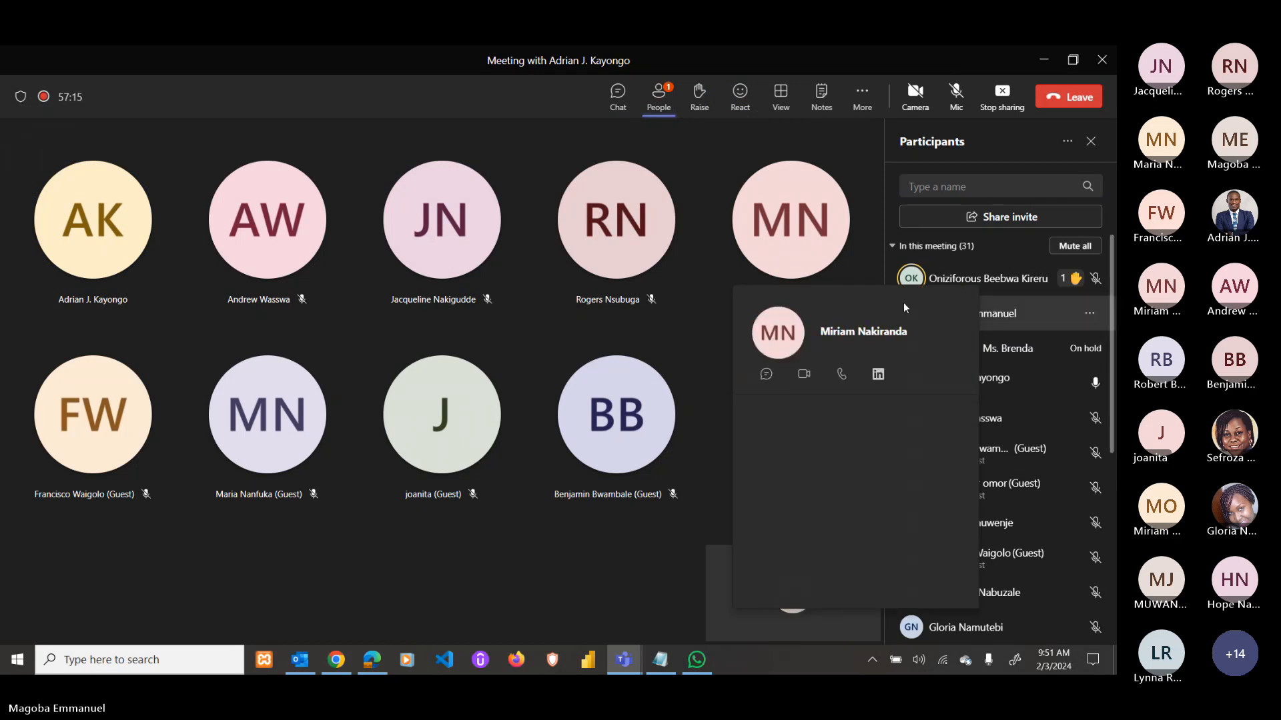
{"action": "left_click", "coordinate": [383, 322]}
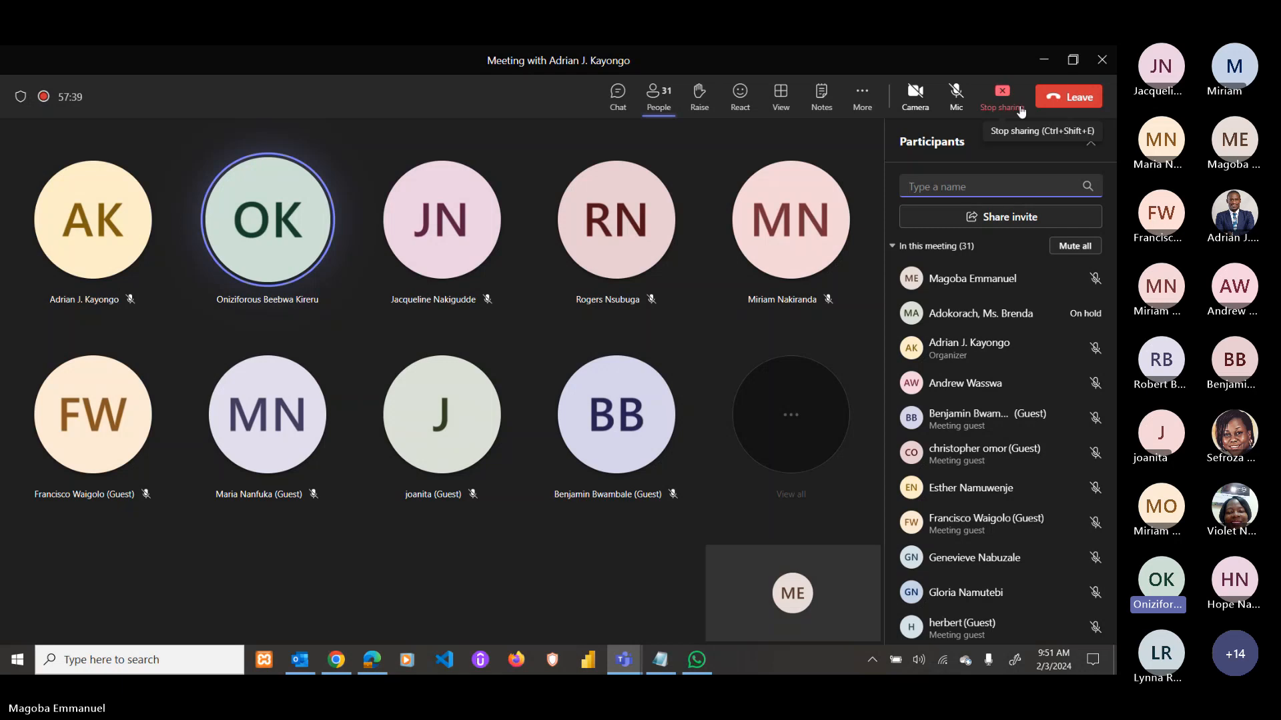
{"action": "left_click", "coordinate": [661, 408]}
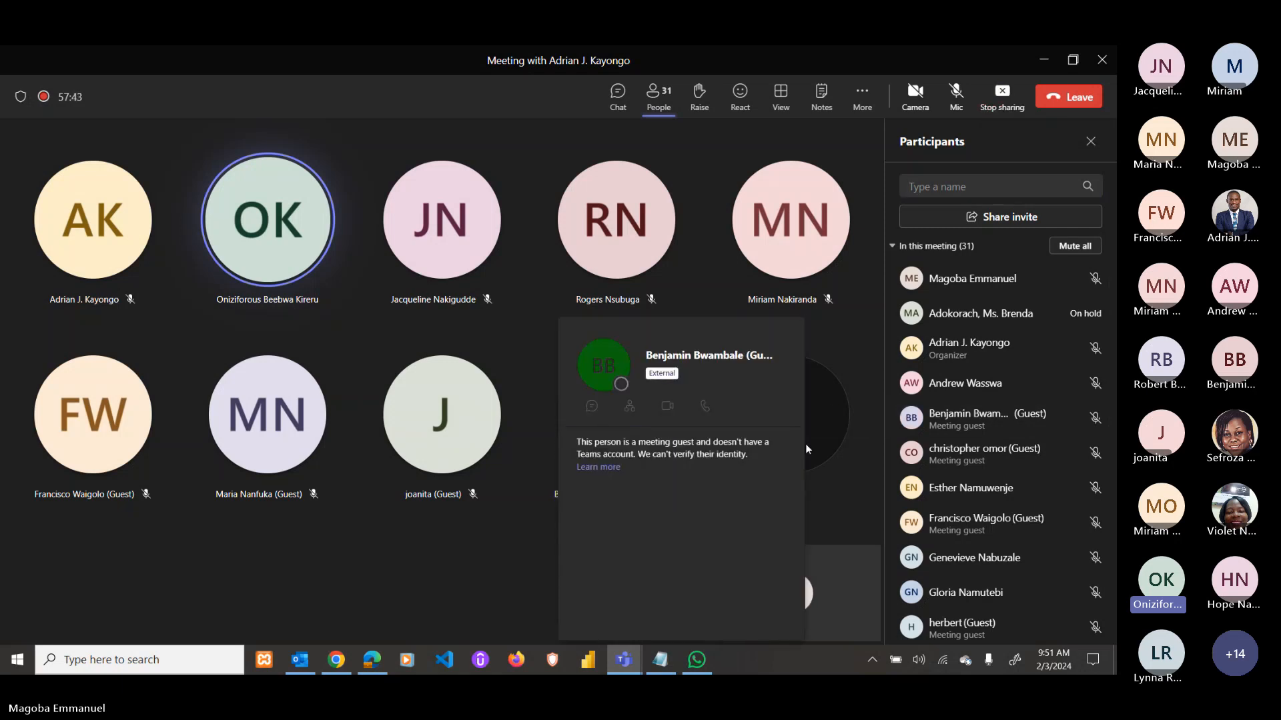
{"action": "left_click", "coordinate": [778, 55]}
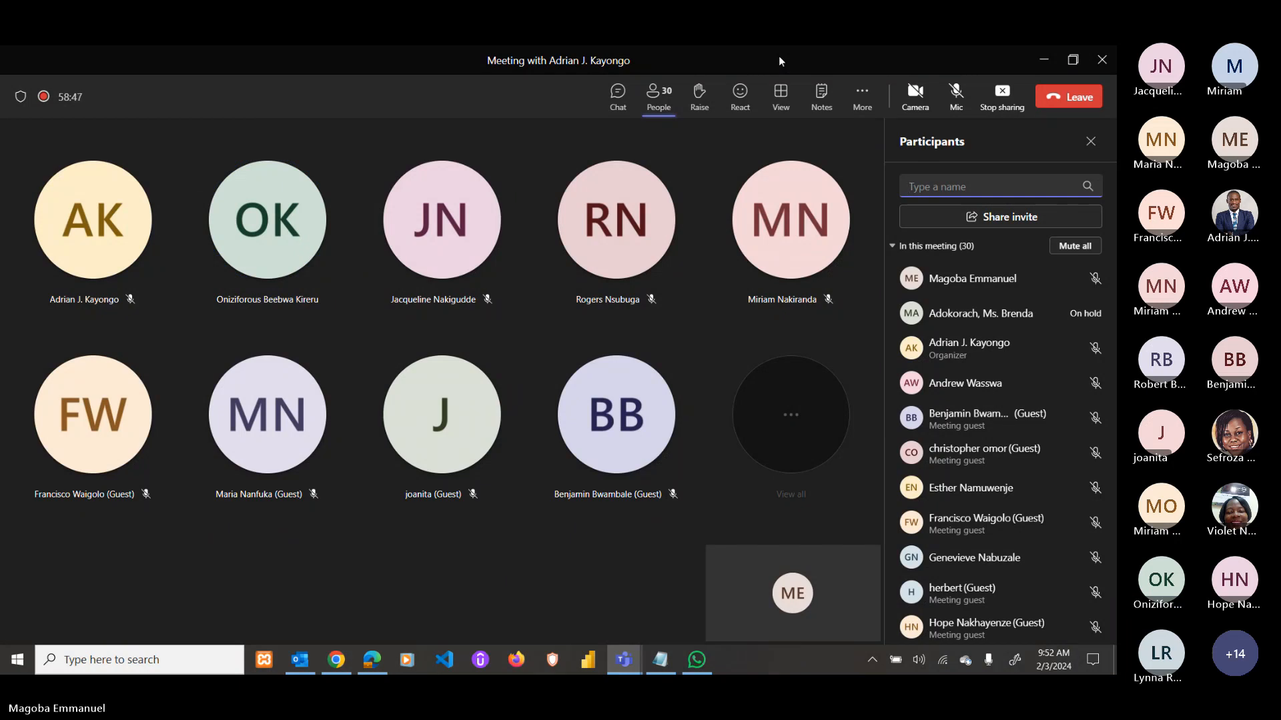
Unmute the microphone to take questions from the meeting.
{"action": "left_click", "coordinate": [961, 106]}
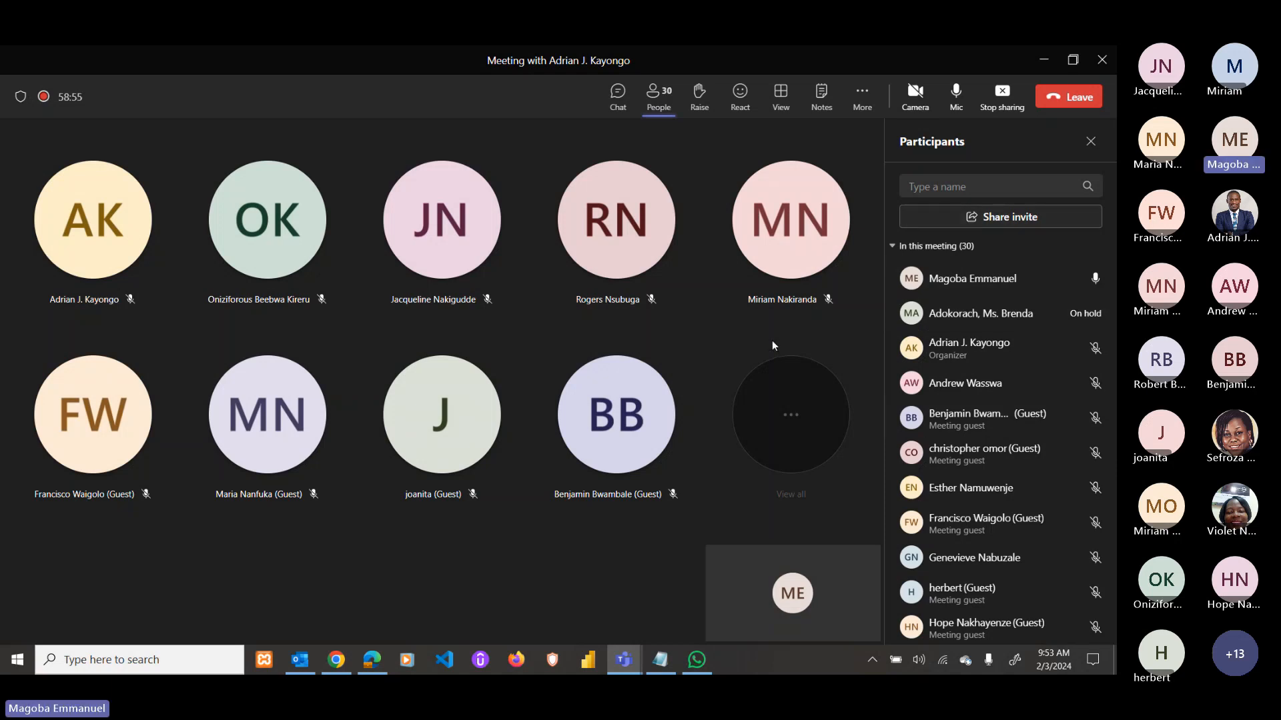
{"action": "mouse_move", "coordinate": [788, 295]}
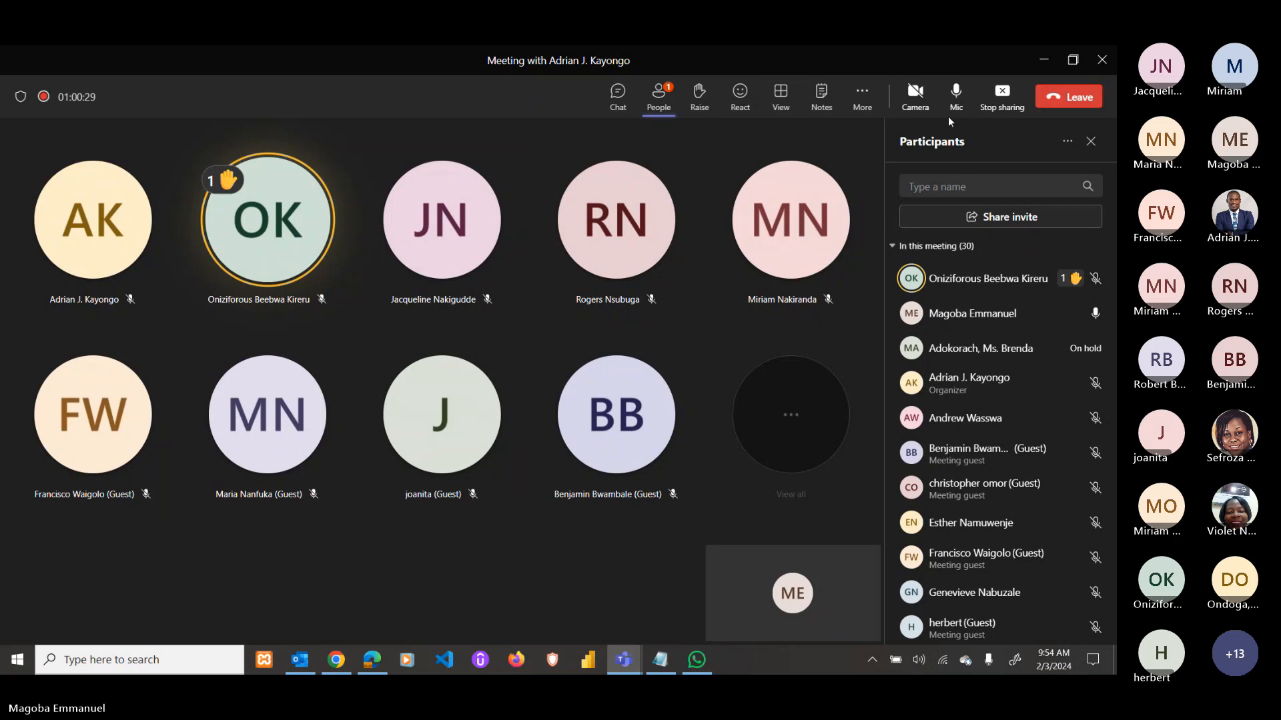
Mute, unmute to answer a question, then mute the microphone again.
{"action": "left_click", "coordinate": [955, 96]}
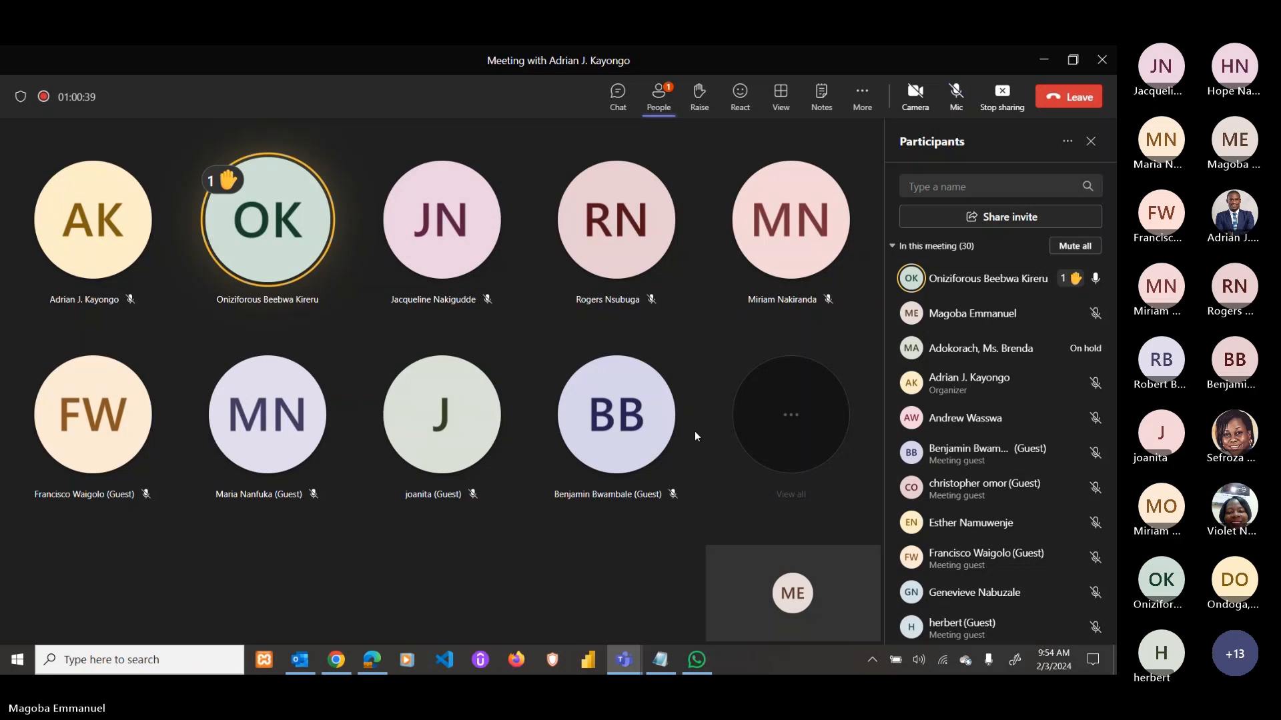
{"action": "mouse_move", "coordinate": [663, 449]}
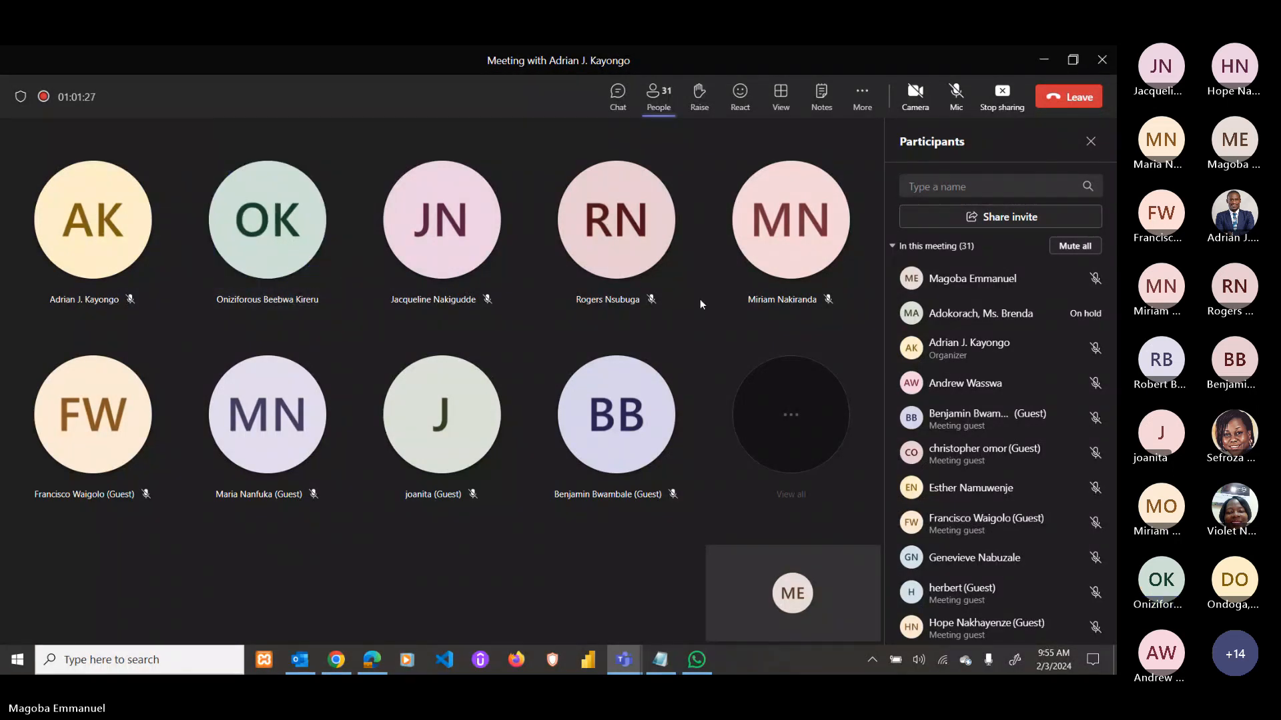
{"action": "left_click", "coordinate": [955, 93]}
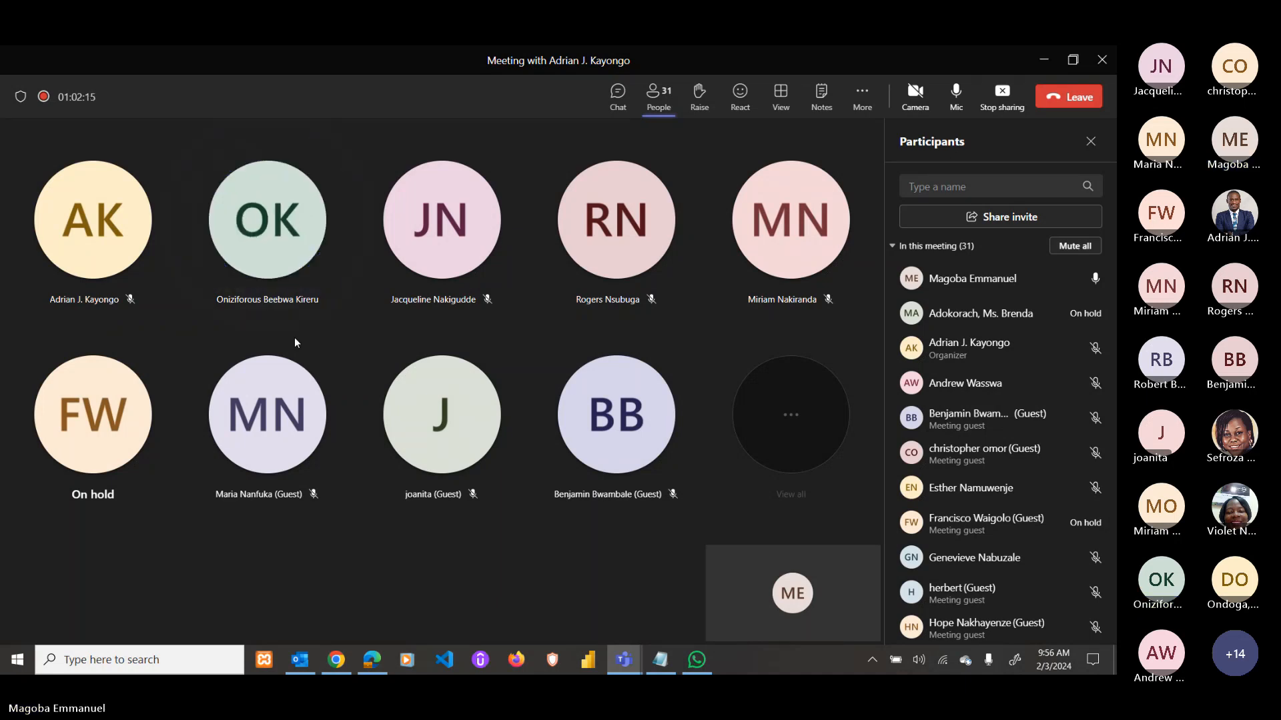
{"action": "left_click", "coordinate": [955, 93]}
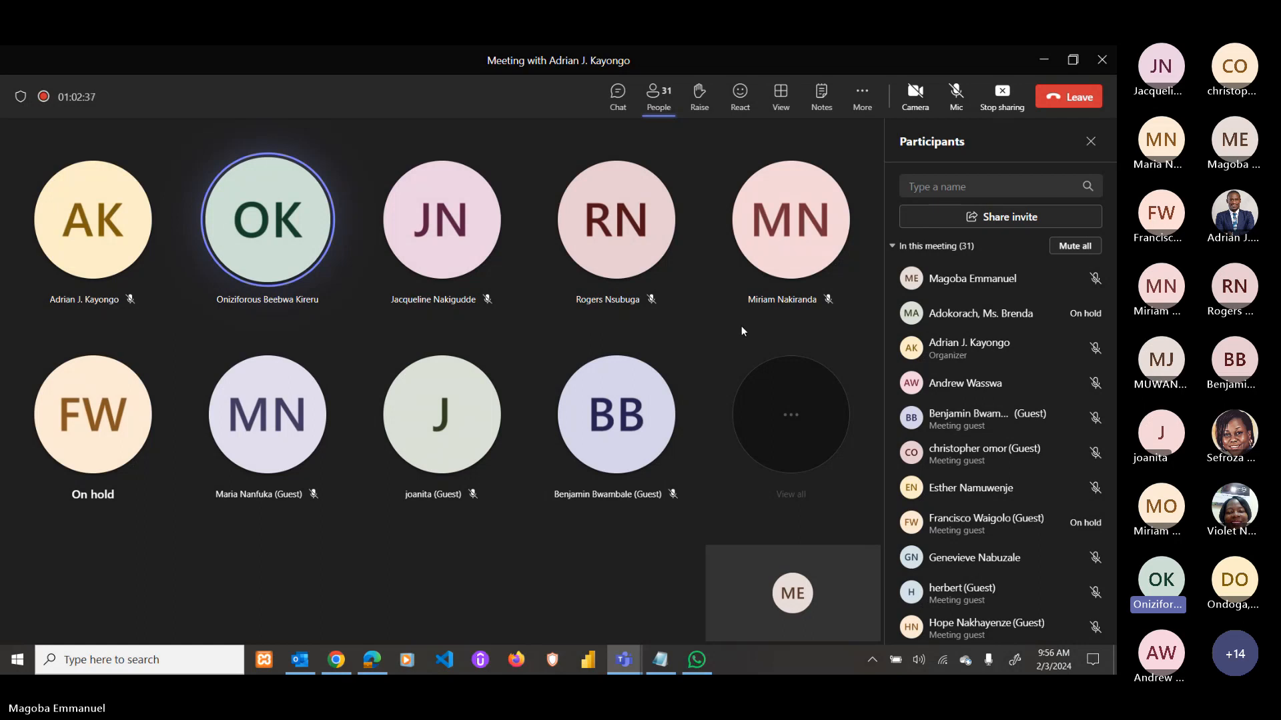
Toggle the microphone while answering, leave it muted, and stop sharing the screen.
{"action": "left_click", "coordinate": [956, 103]}
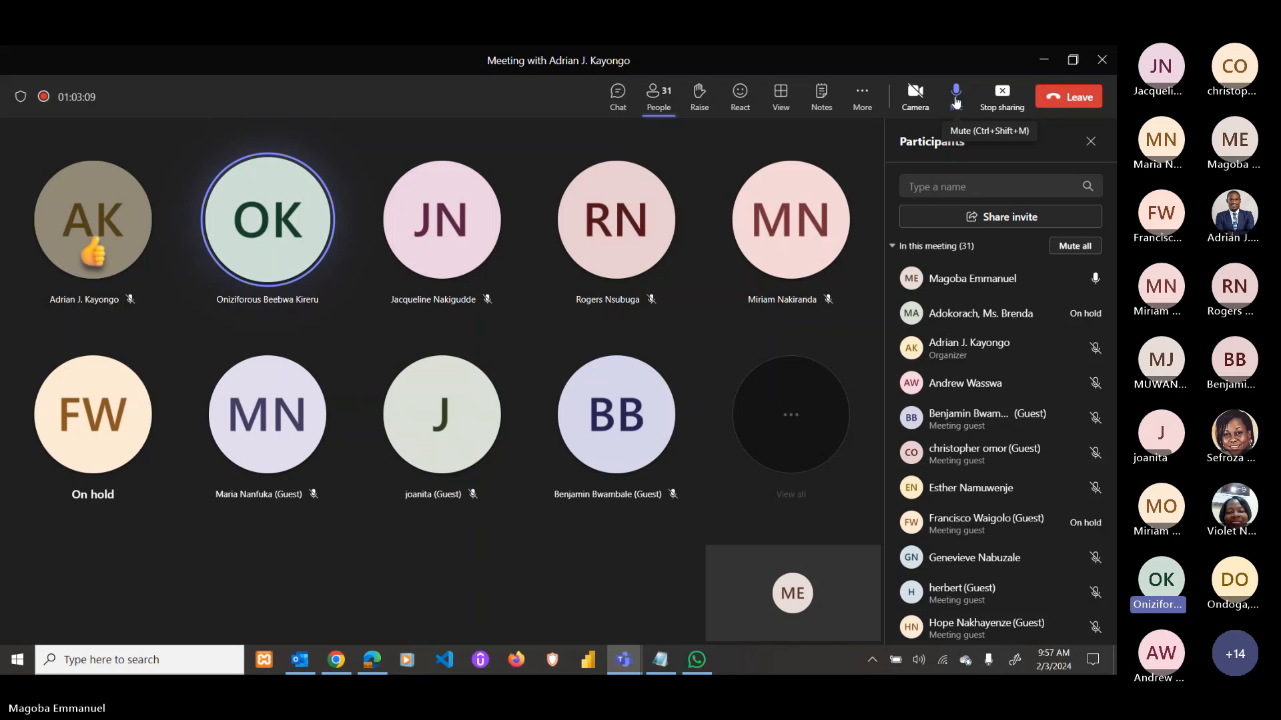
{"action": "left_click", "coordinate": [956, 102]}
{"action": "left_click", "coordinate": [955, 102]}
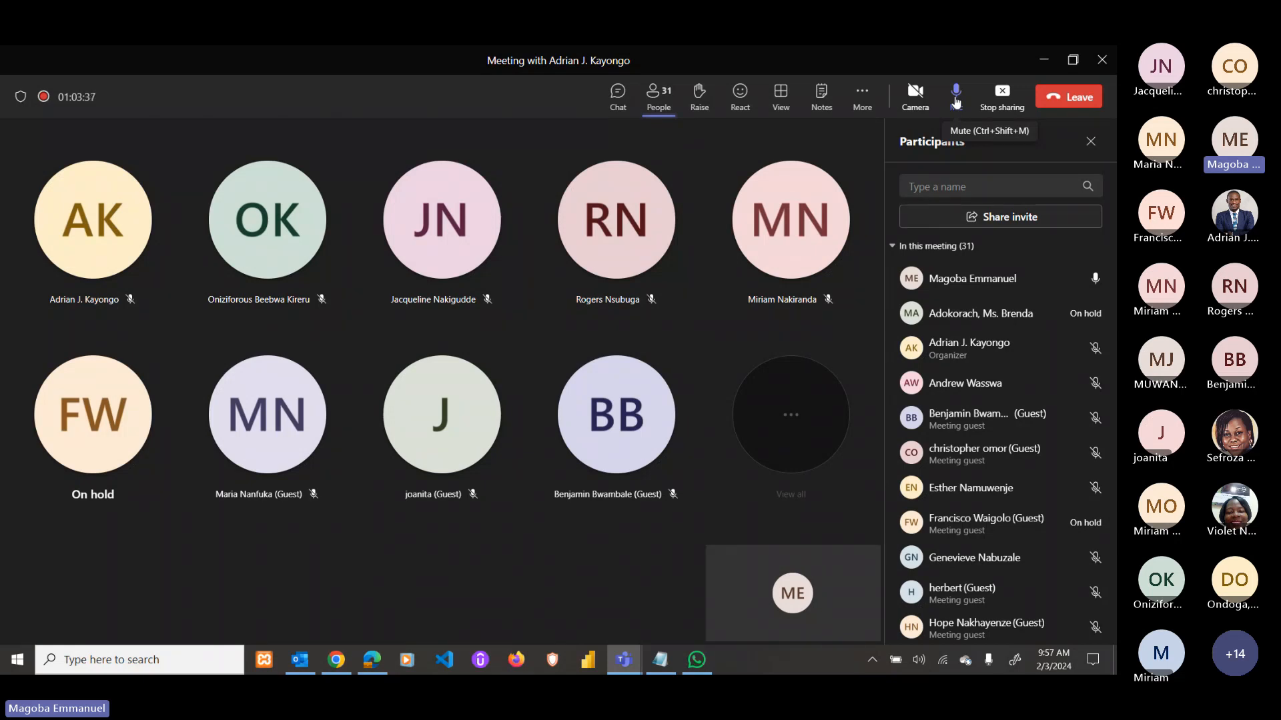
{"action": "left_click", "coordinate": [955, 96]}
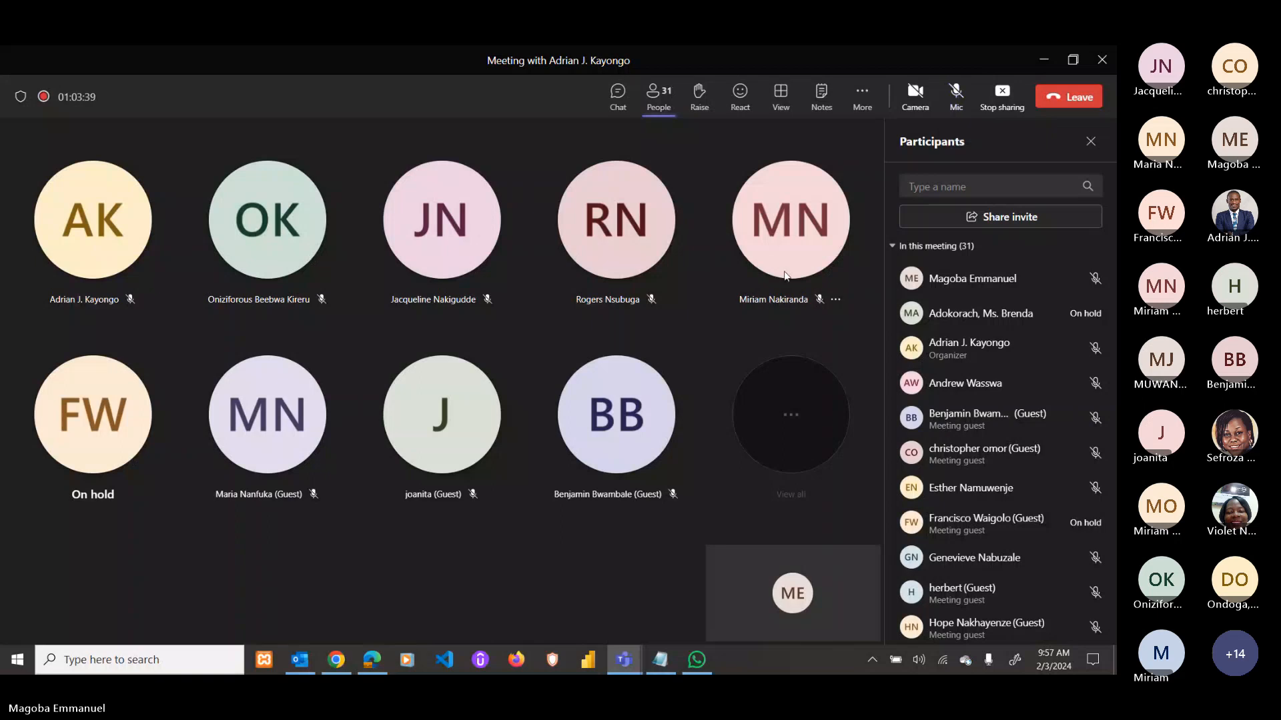
{"action": "mouse_move", "coordinate": [785, 276]}
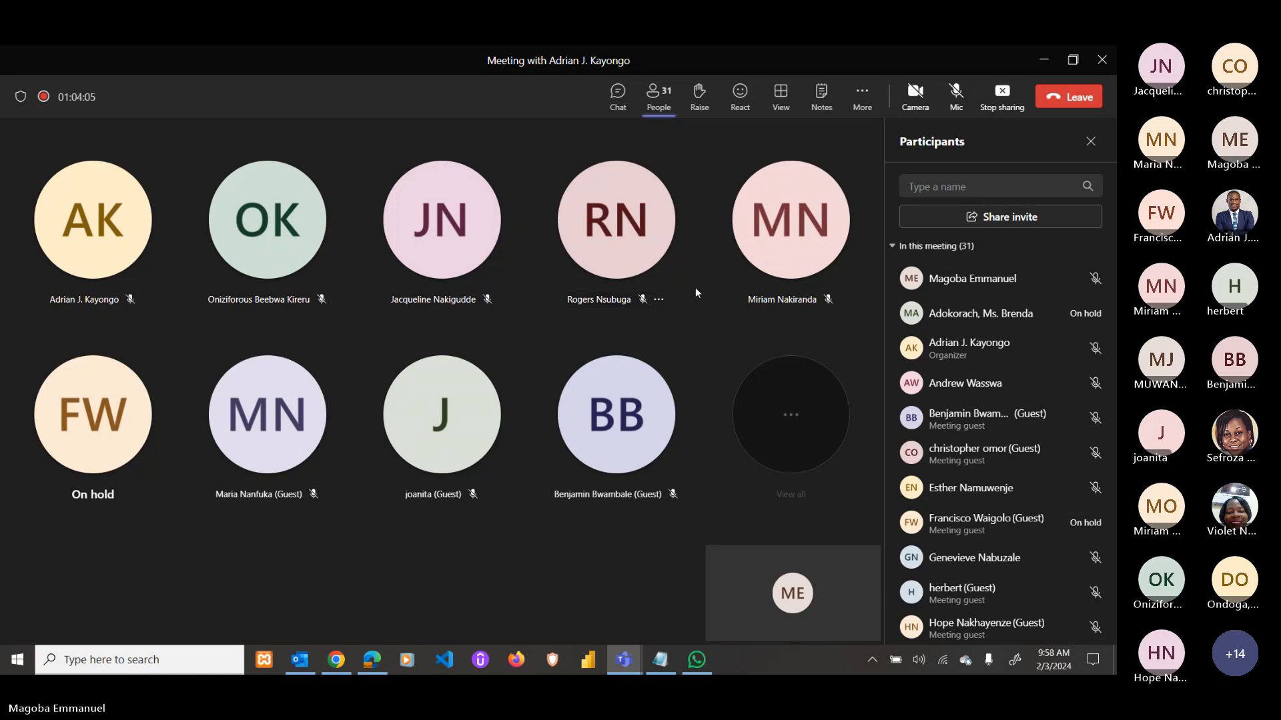
{"action": "left_click", "coordinate": [958, 97]}
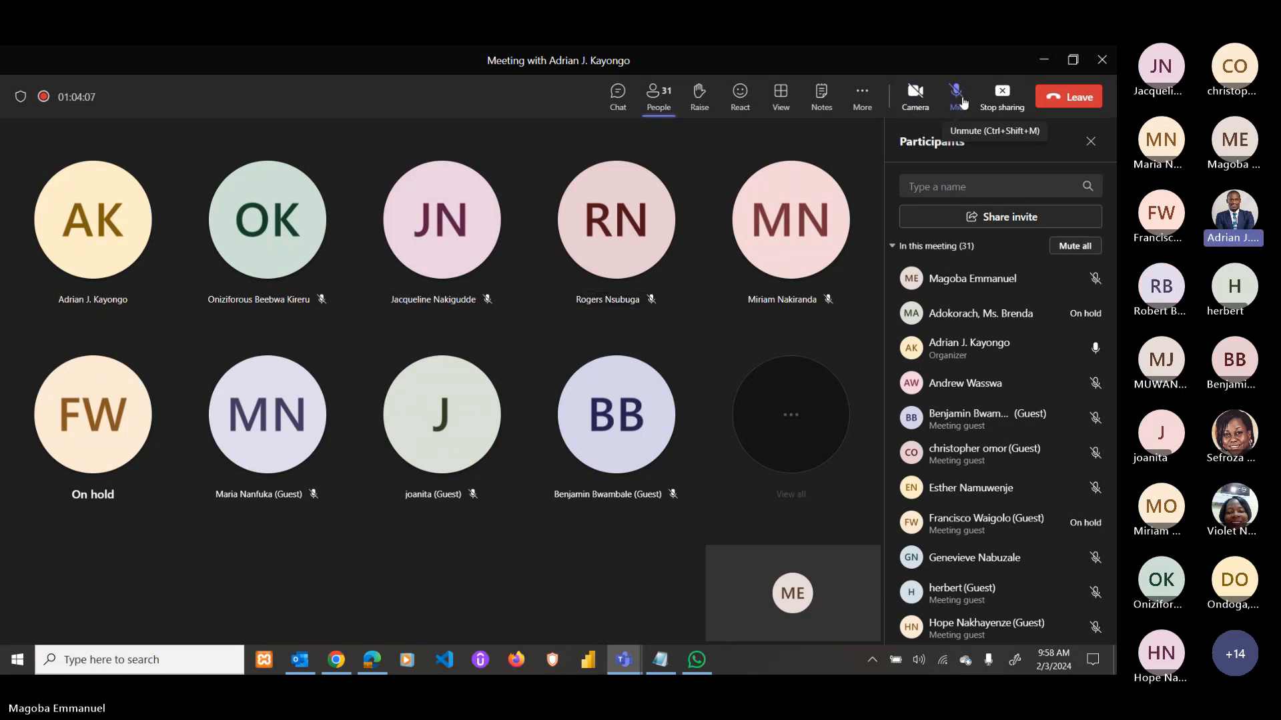
{"action": "left_click", "coordinate": [962, 101]}
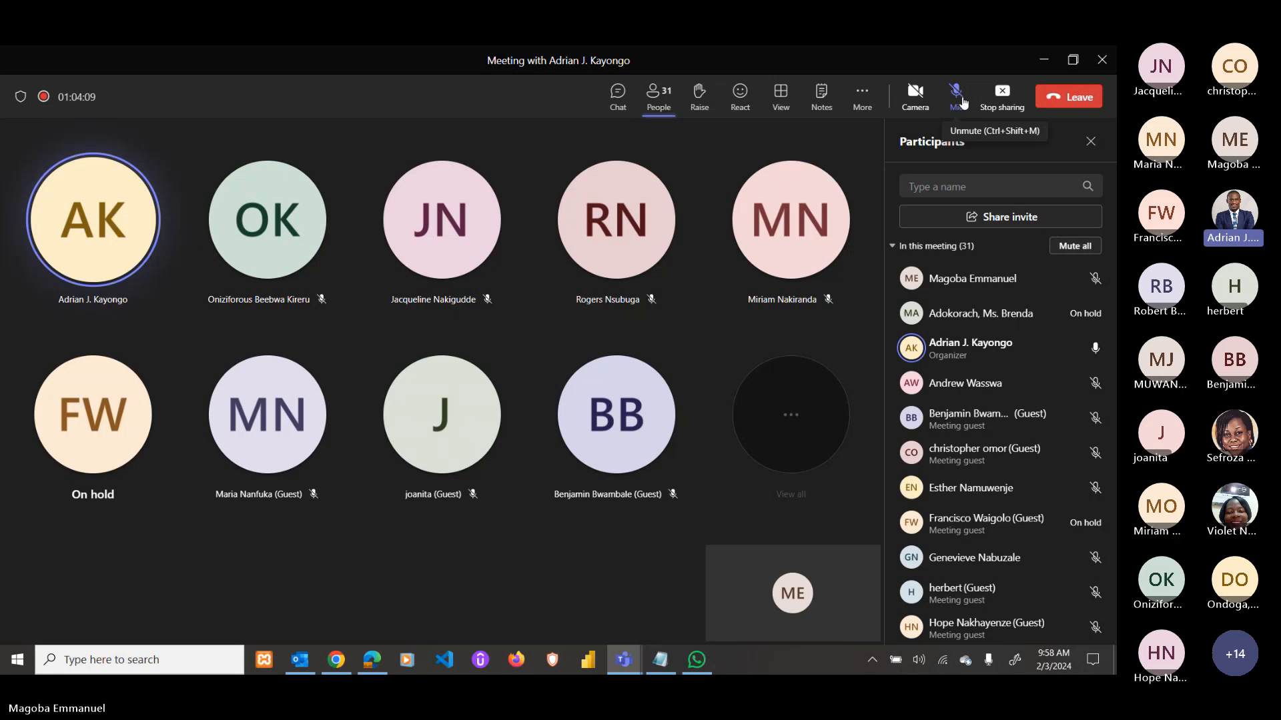
{"action": "left_click", "coordinate": [1002, 96]}
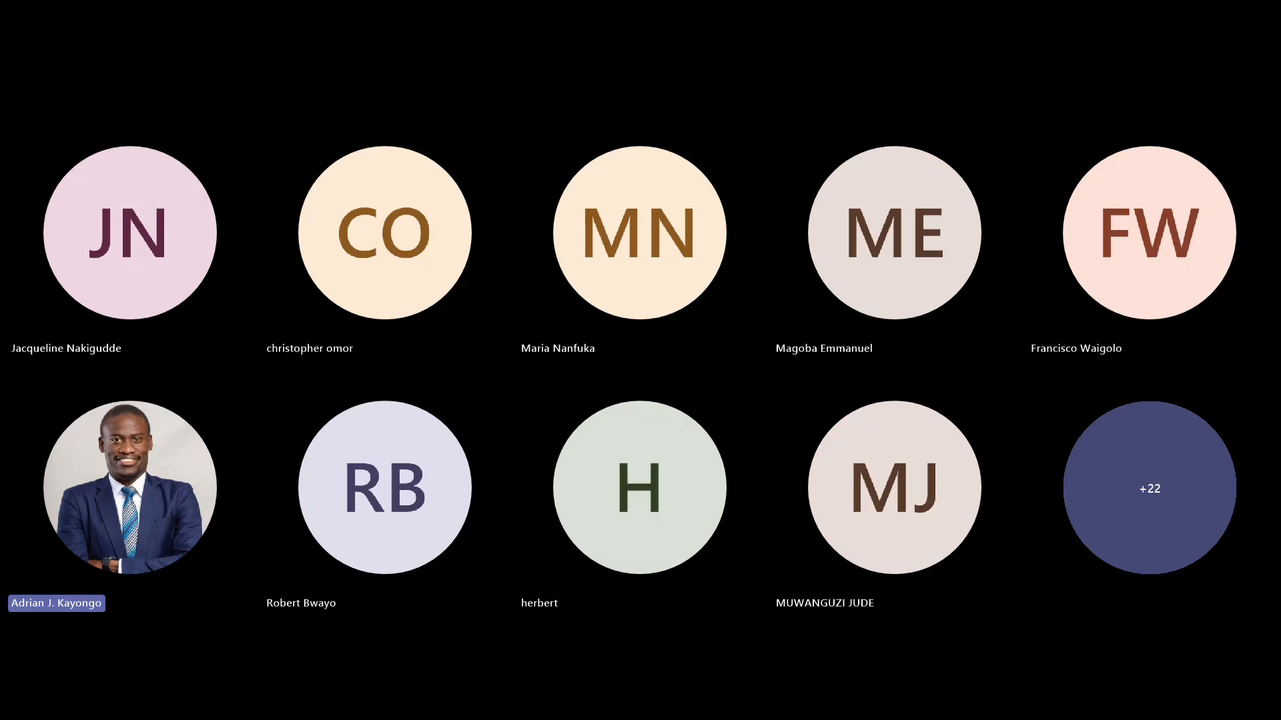